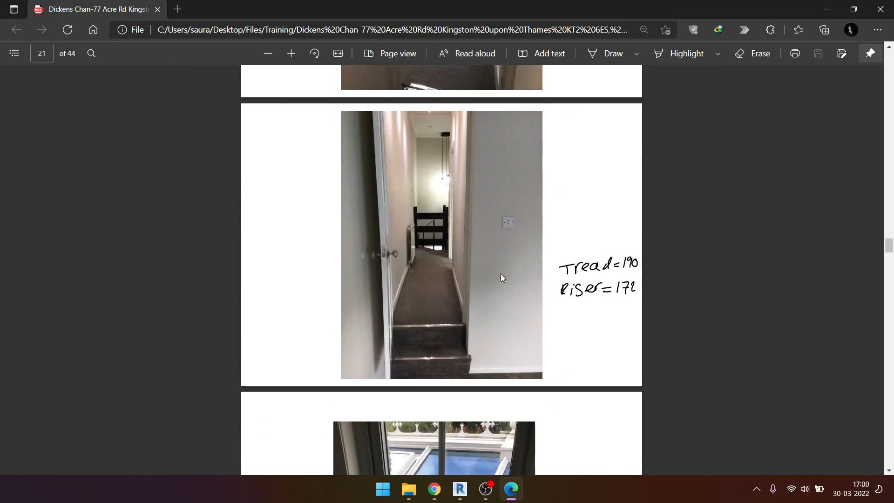
- Review the site photos in the survey PDF and examine the Proposed GF sketch on page 4
scroll(502, 278, "down", 3)
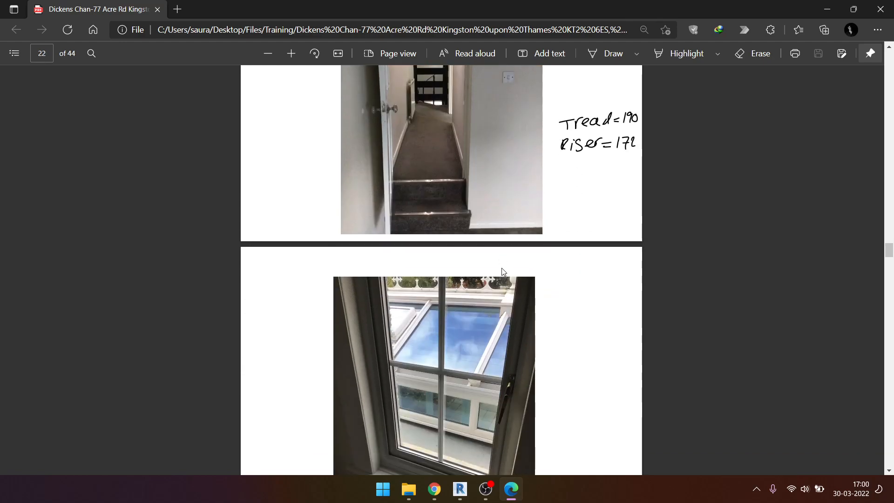
scroll(503, 271, "down", 12)
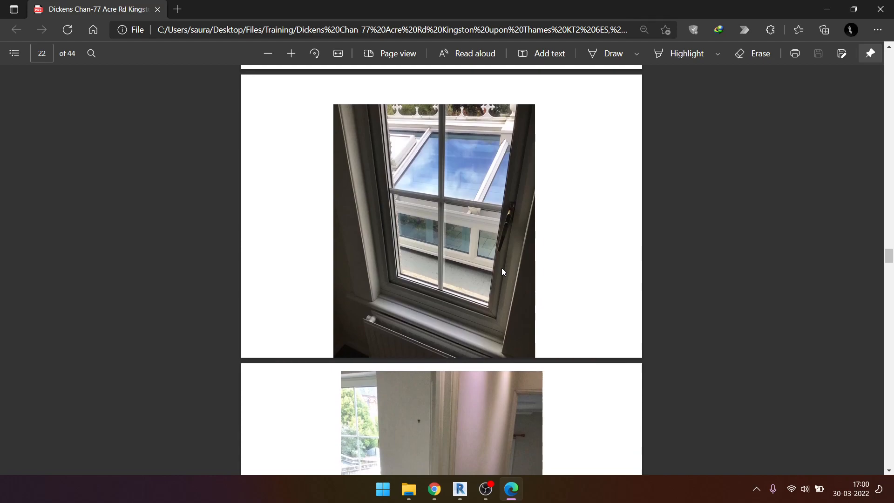
scroll(501, 273, "down", 15)
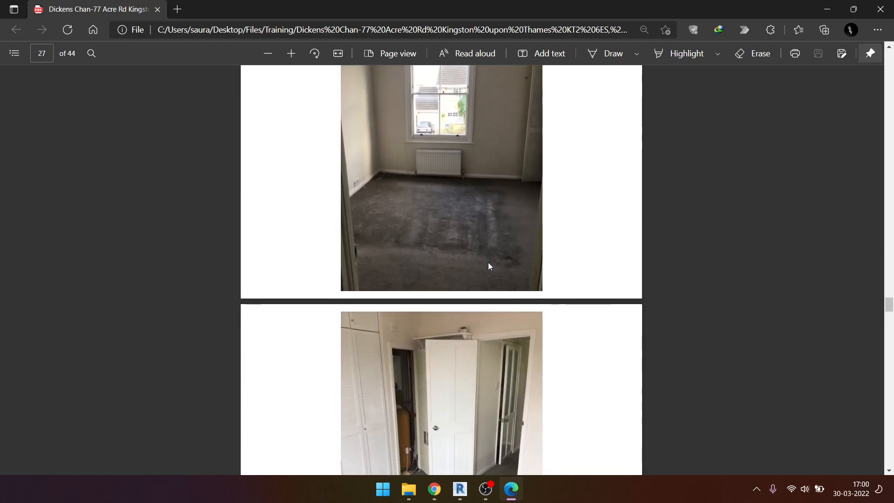
scroll(489, 266, "down", 5)
scroll(489, 266, "down", 20)
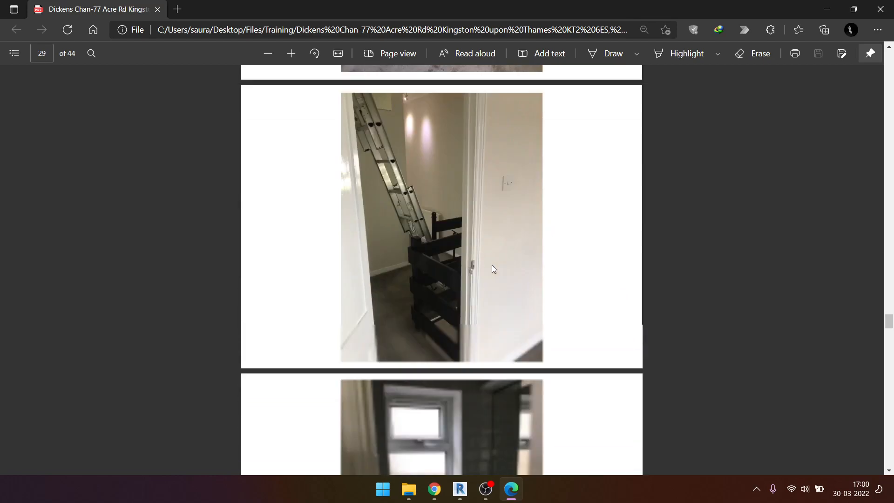
scroll(492, 265, "up", 20)
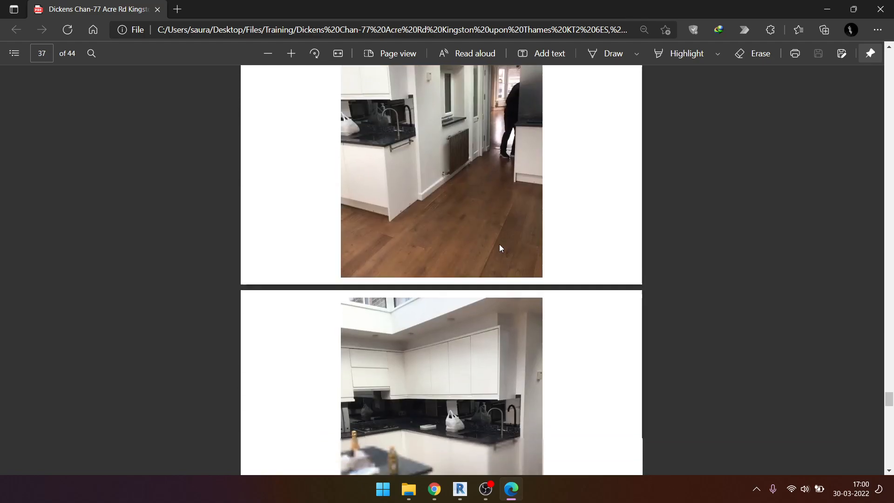
scroll(529, 239, "up", 20)
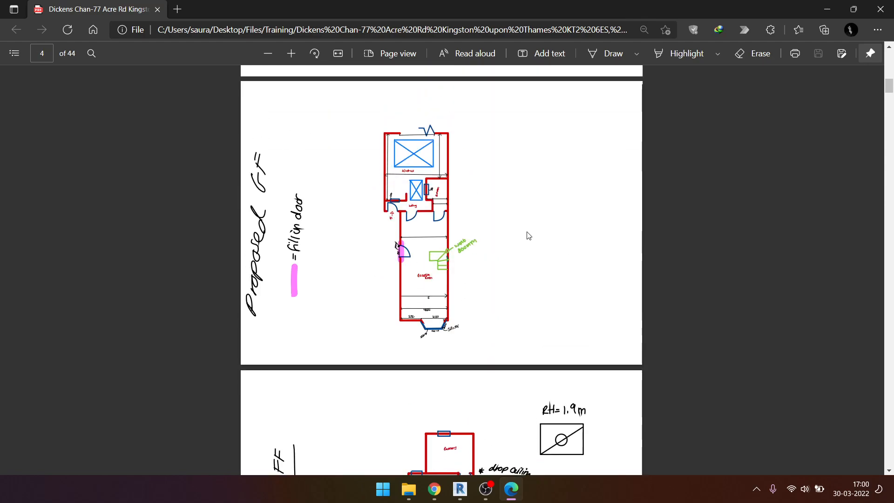
scroll(430, 233, "up", 5, "ctrl")
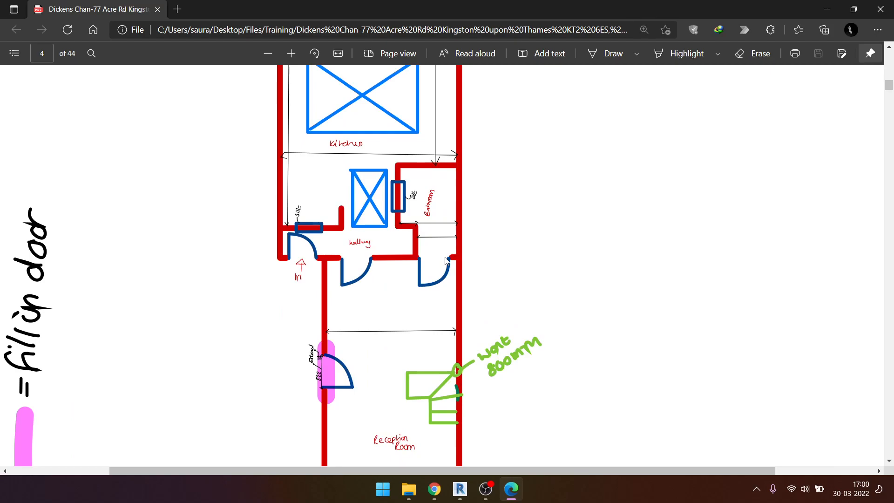
scroll(446, 261, "down", 5, "ctrl")
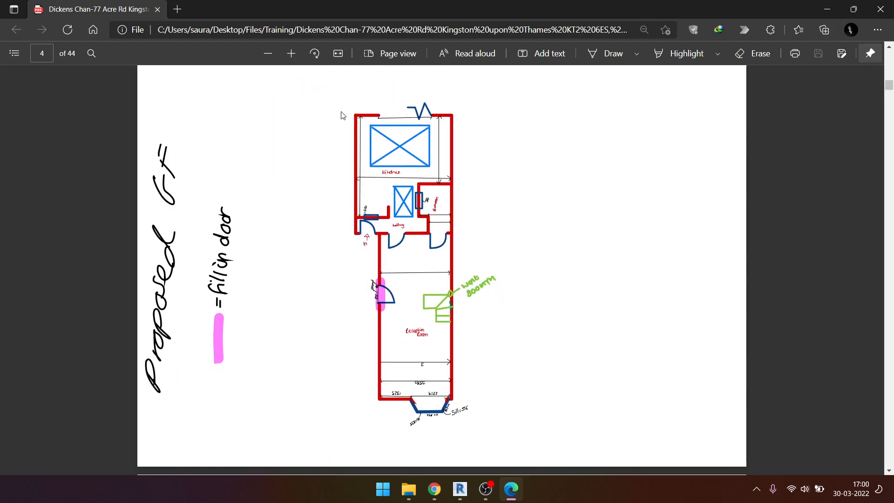
- Switch to Revit and examine the 3D house model and the project's lists of views and sheets
left_click(828, 9)
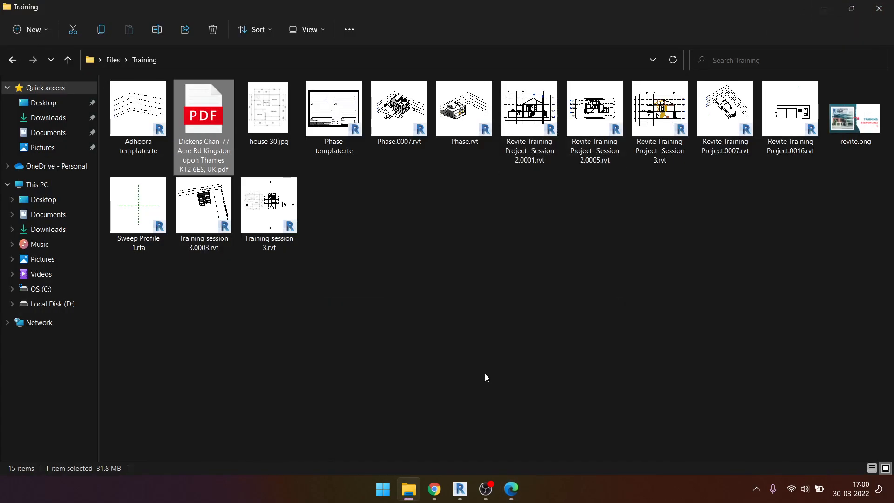
left_click(460, 490)
middle_click_drag(565, 350, 586, 368, "shift")
scroll(820, 296, "down", 6)
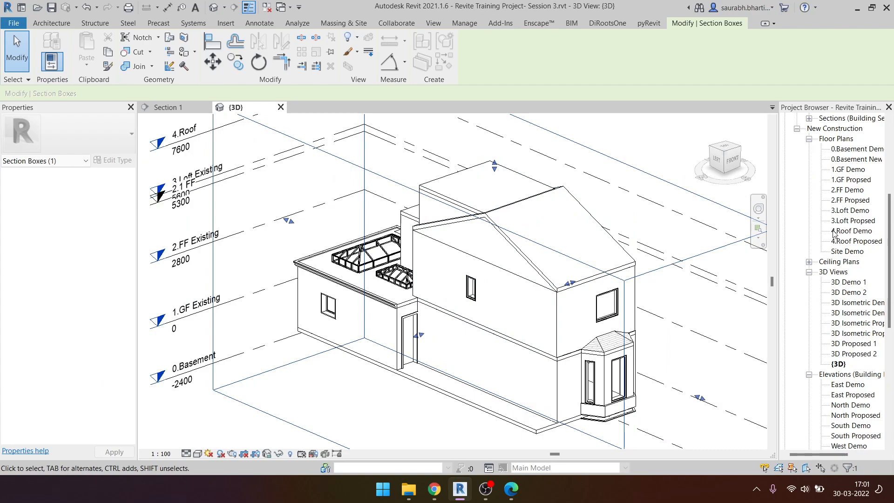
scroll(846, 238, "down", 8)
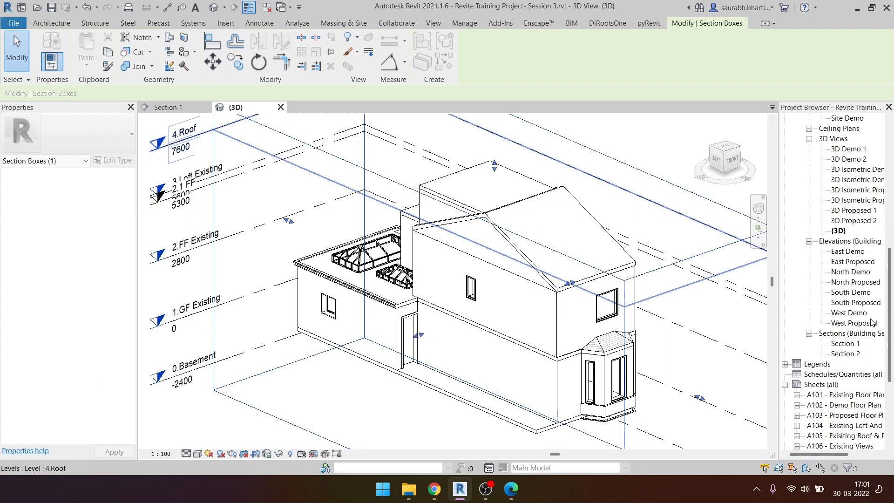
left_click(775, 303)
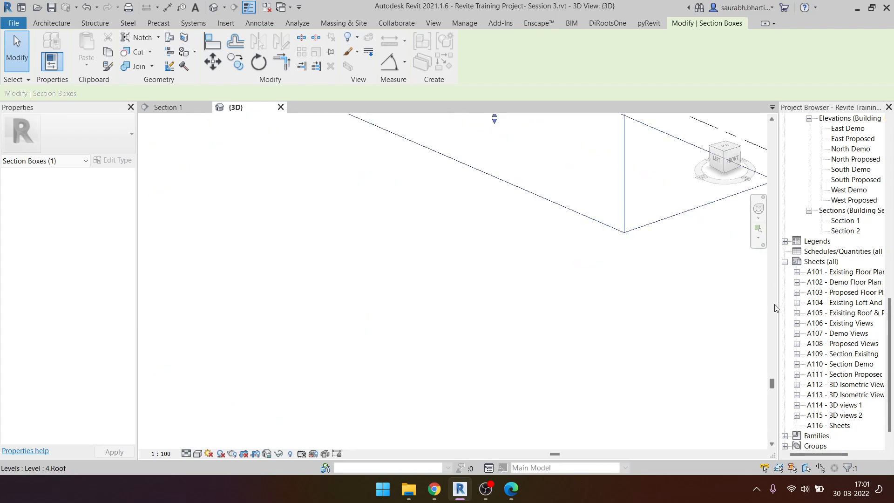
left_click(668, 322)
key("z")
key("a")
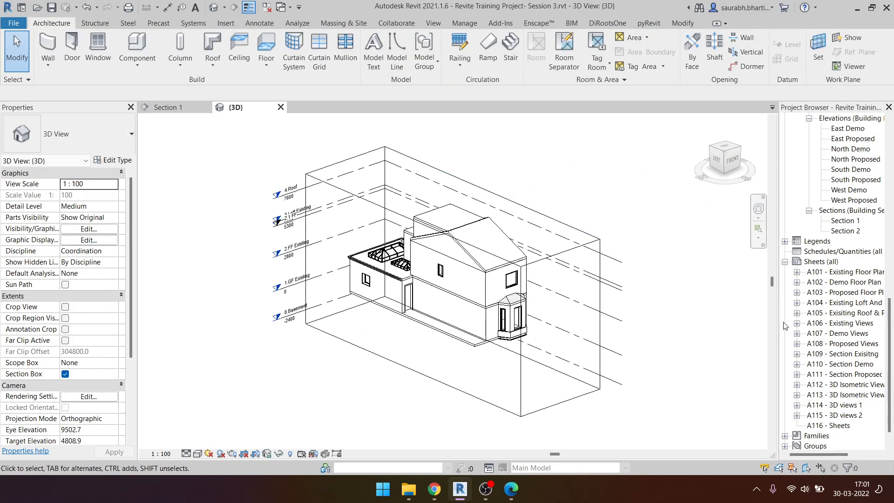
- Widen the Project Browser so full names fit, and open sheet A101 - Existing Floor Plan
left_click(778, 323)
left_click_drag(779, 323, 689, 323)
left_click(751, 275)
double_click(751, 275)
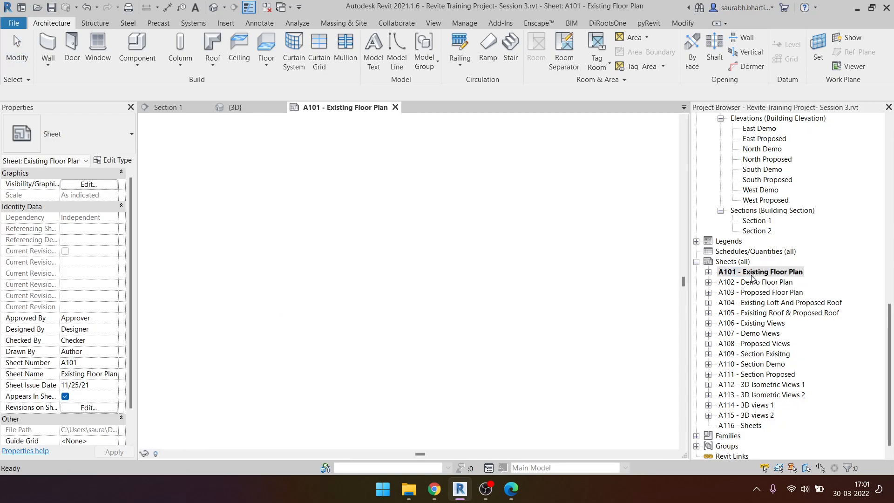
- Try shifting the 0.Basement viewport on the sheet and deleting it, and undo the deletion
scroll(411, 312, "down", 3)
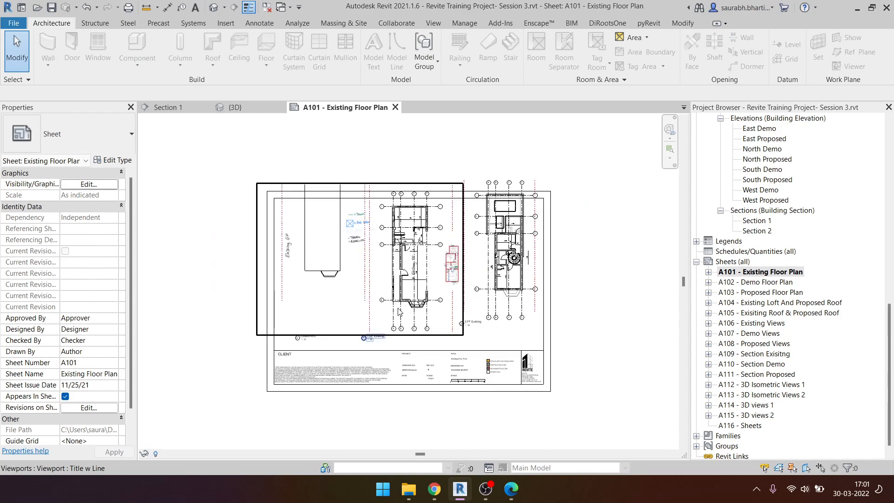
left_click(345, 339)
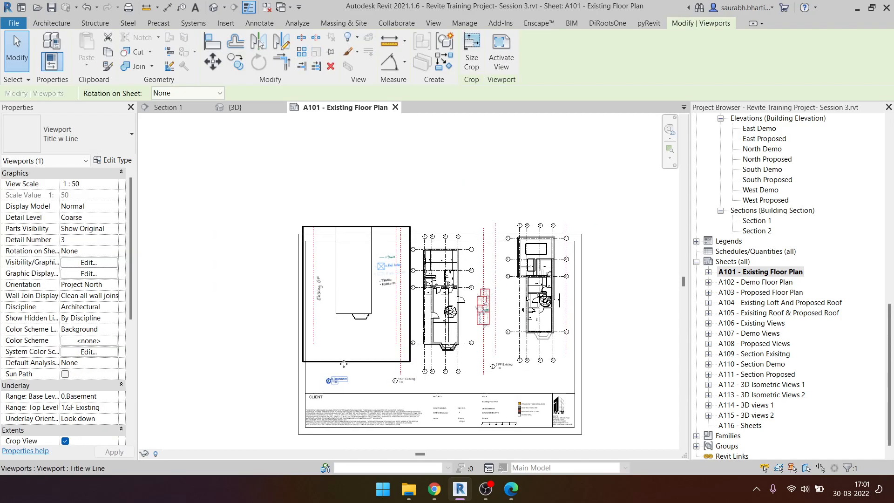
scroll(340, 333, "up", 3)
scroll(338, 328, "down", 1)
left_click_drag(338, 328, 314, 319)
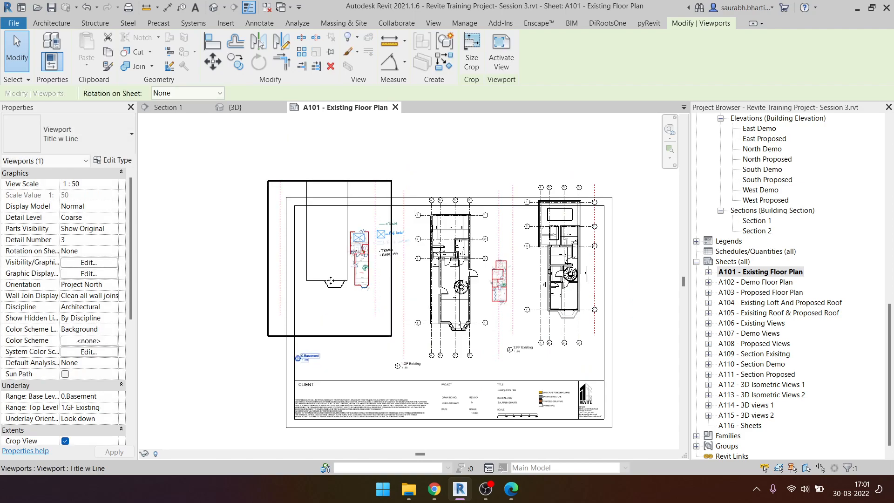
key("Delete")
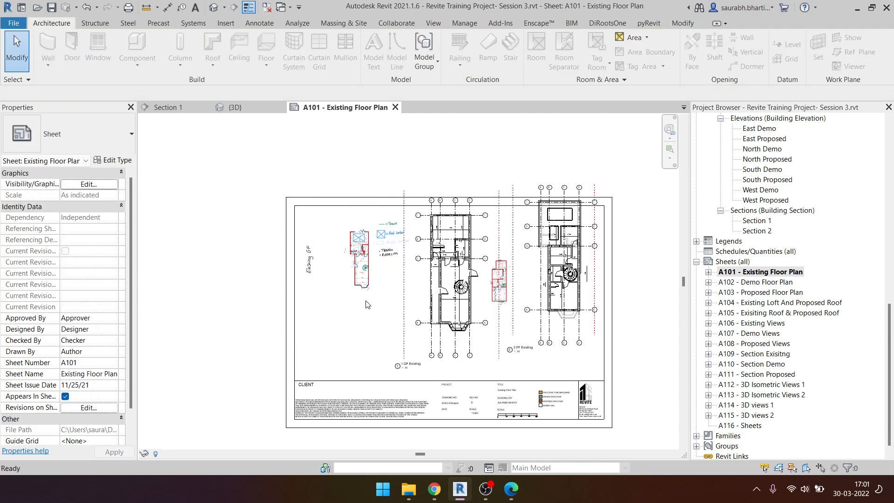
key("ctrl+z")
- Delete the 0.Basement level from the project in the default 3D view
left_click(214, 7)
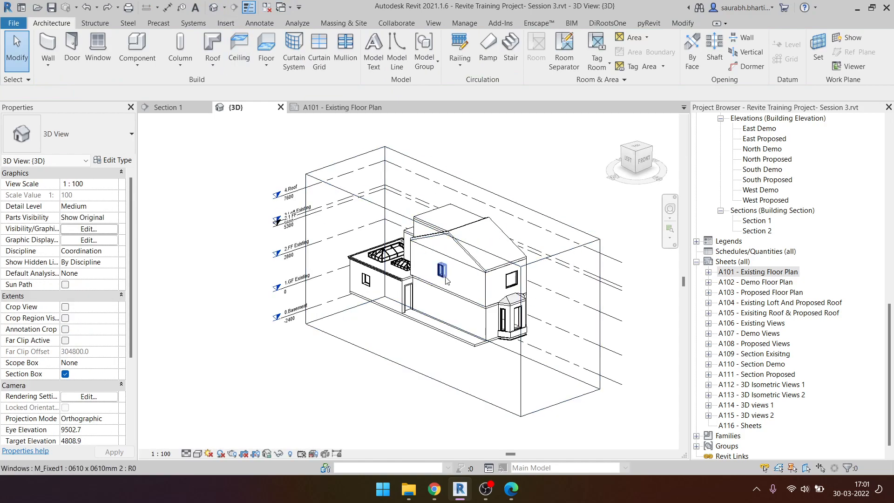
left_click(332, 334)
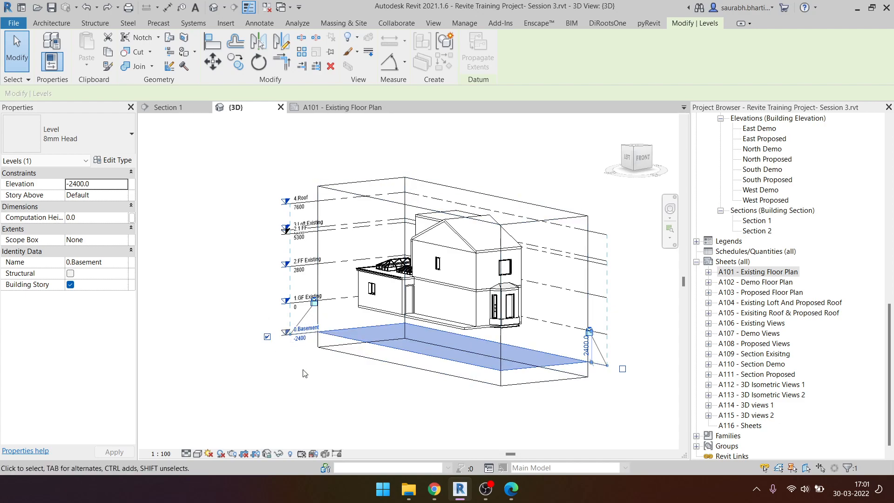
left_click(326, 383)
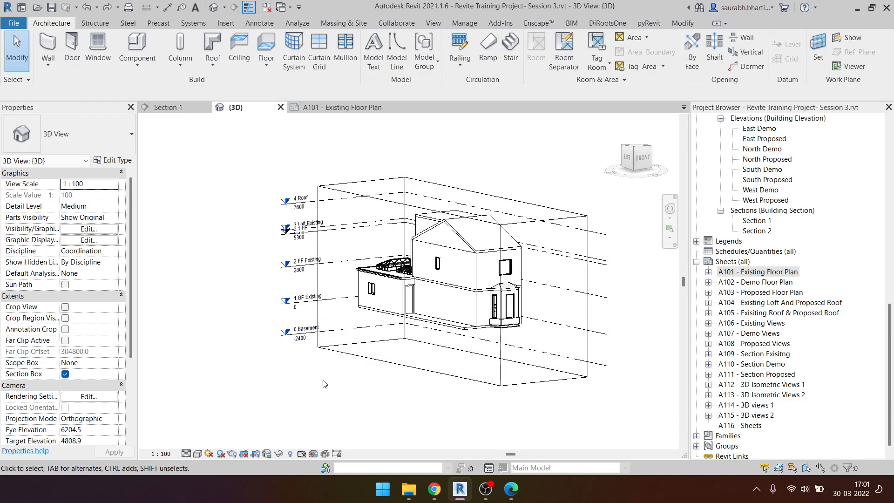
left_click(300, 334)
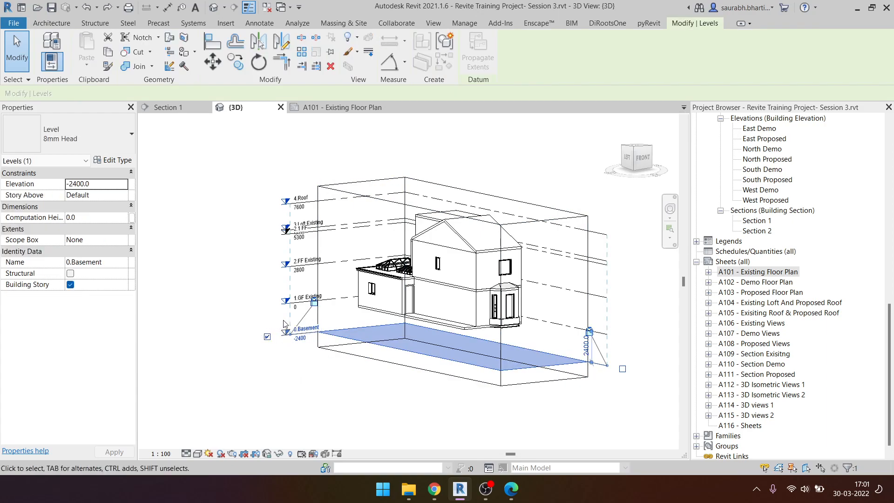
key("Delete")
left_click(485, 282)
middle_click_drag(374, 363, 396, 419, "shift")
- Check the views listed under the Existing and New Construction phases and reopen sheet A101 - Existing Floor Plan
scroll(770, 285, "up", 11)
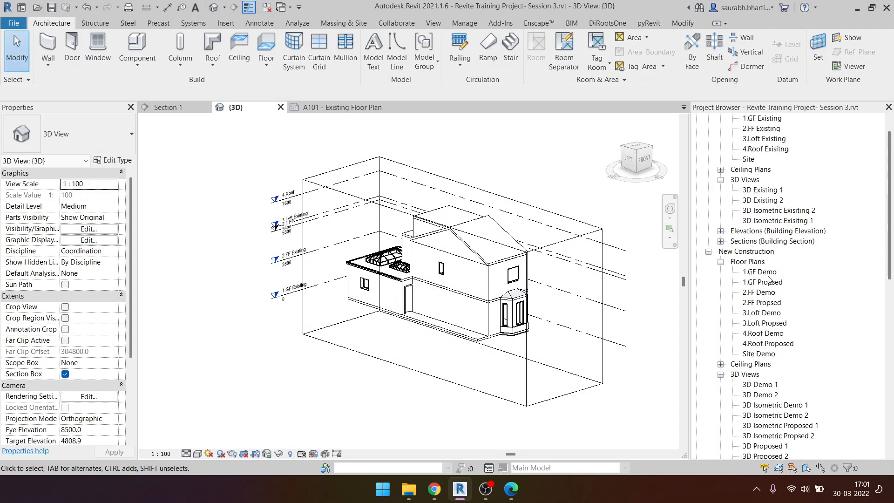
scroll(770, 280, "up", 2)
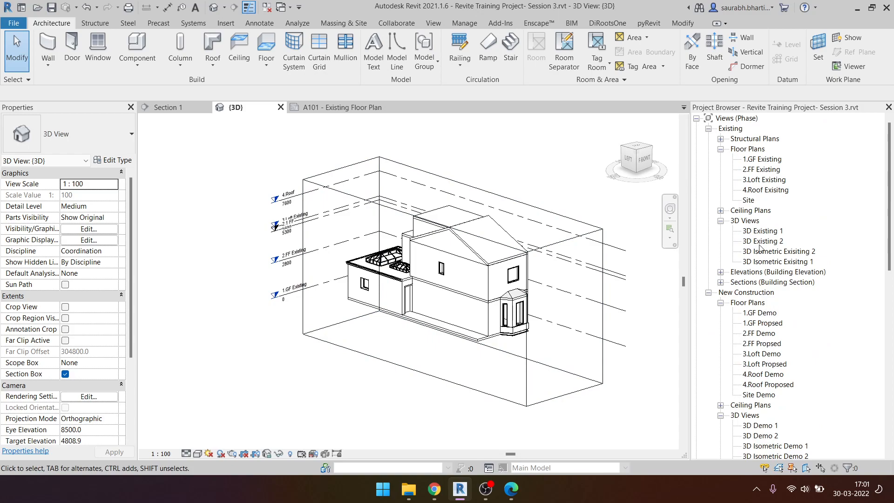
scroll(782, 322, "down", 2)
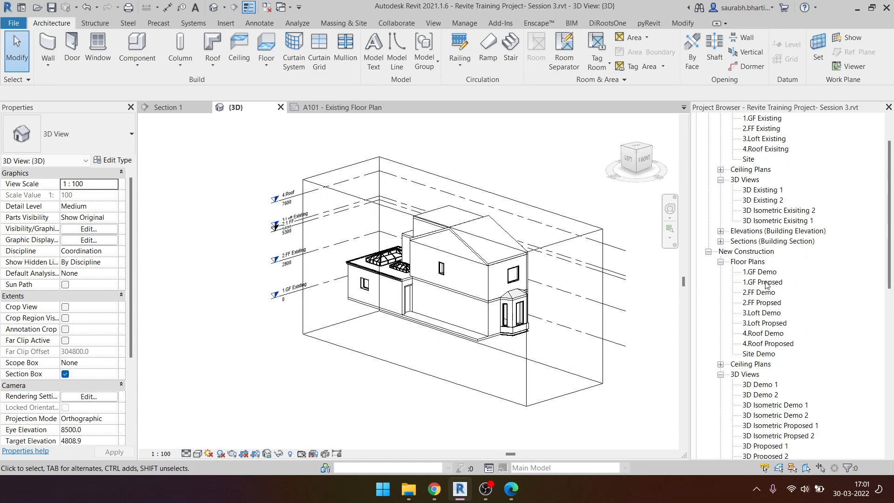
scroll(753, 178, "up", 2)
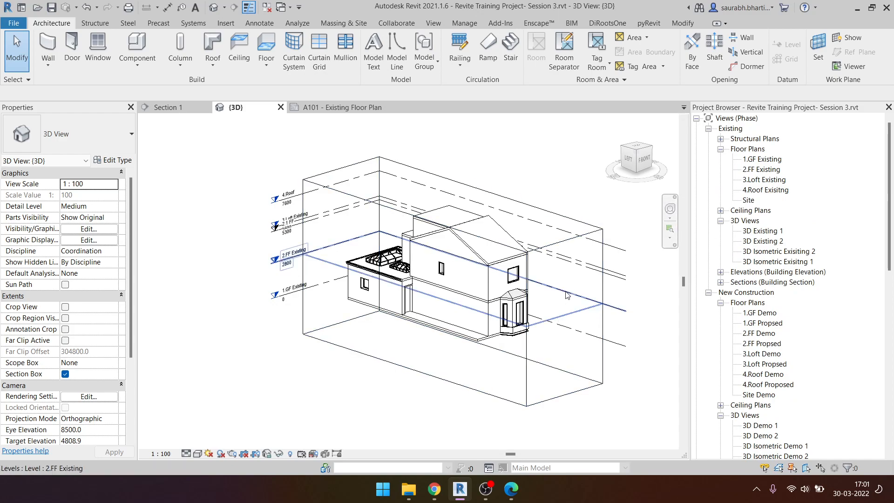
scroll(810, 345, "down", 15)
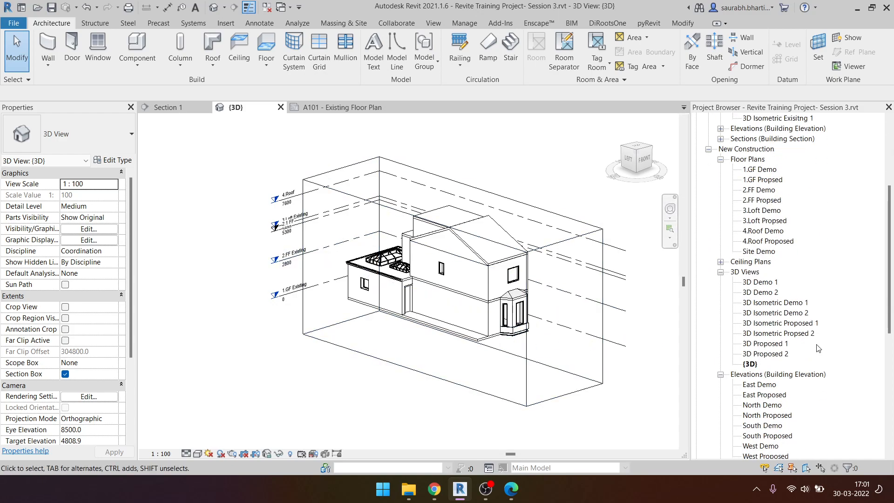
double_click(764, 254)
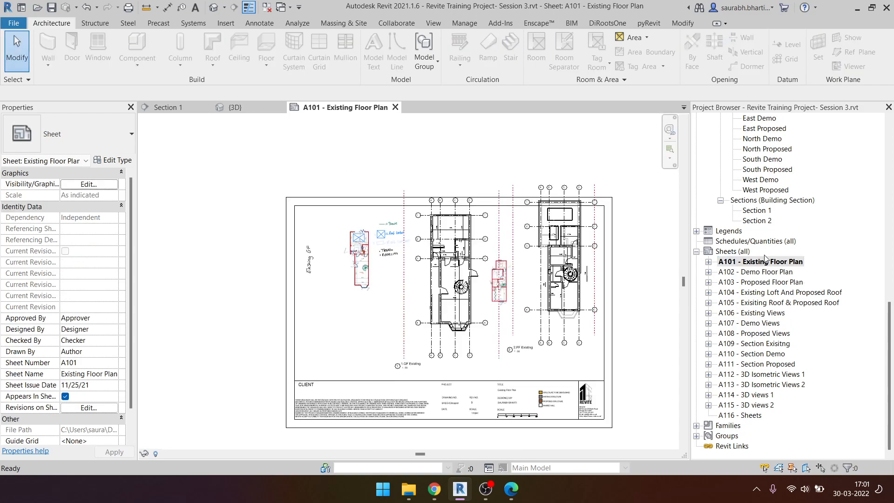
- Move the 1.GF Existing viewport further left on the sheet and lower the 2.FF Existing viewport to roughly line up with it
left_click(411, 311)
left_click_drag(412, 311, 356, 320)
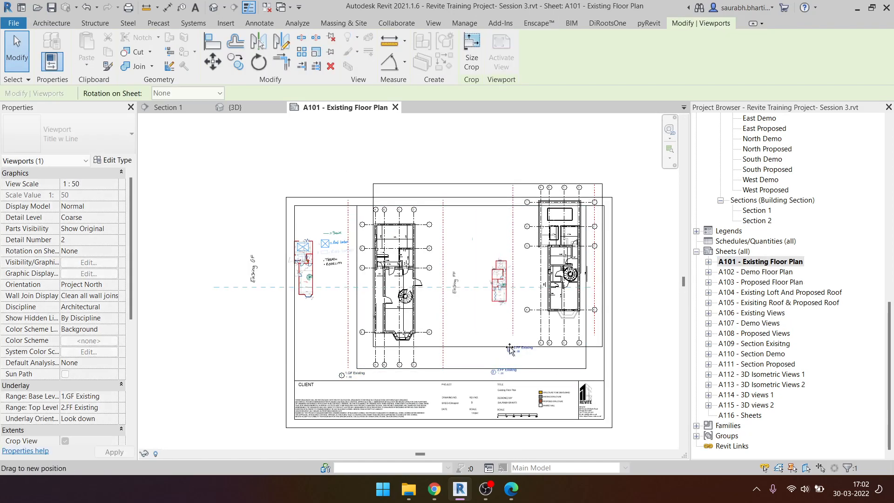
left_click_drag(510, 348, 511, 348)
key("Escape")
- Activate the 1.GF Existing viewport and temporarily hide the PDF survey image beside the ground floor plan
scroll(351, 373, "up", 1)
scroll(353, 377, "up", 4)
scroll(353, 326, "down", 4)
scroll(358, 266, "up", 2)
scroll(359, 267, "up", 2)
scroll(358, 266, "down", 5)
middle_click_drag(489, 330, 629, 335)
double_click(373, 234)
left_click(346, 202)
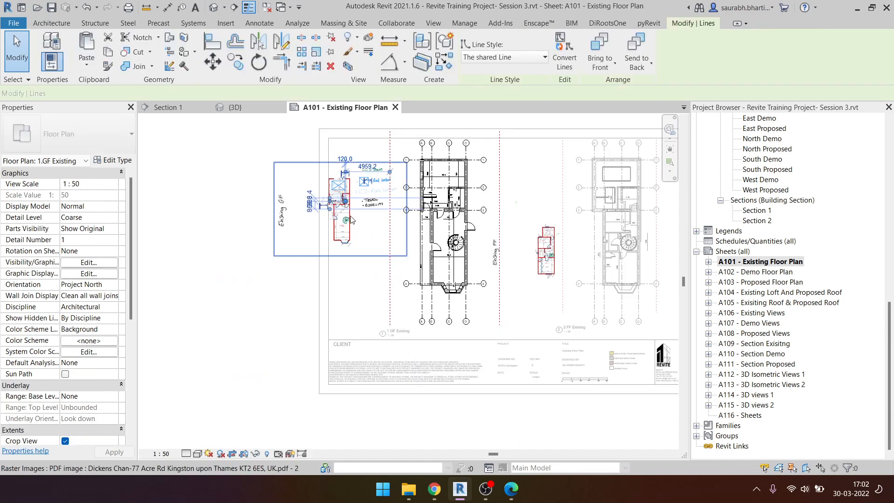
left_click(359, 240)
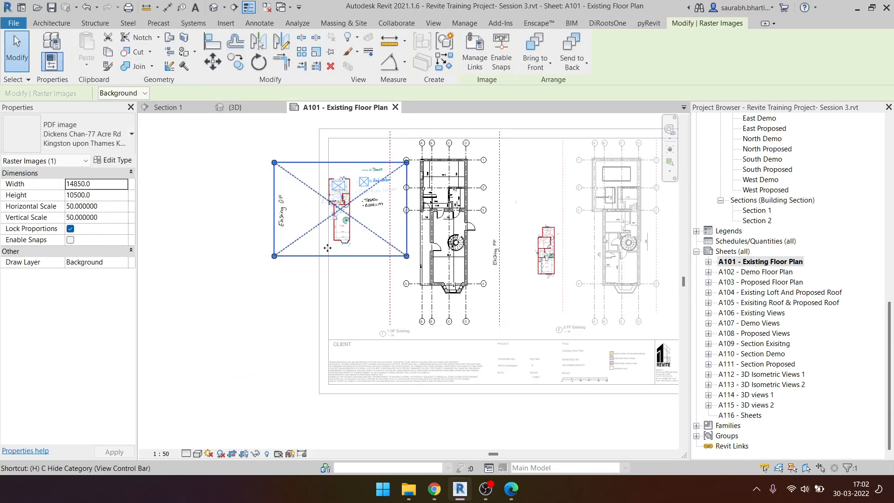
key("h")
key("h")
- Delete the stray detail lines left where the hidden PDF image was in the 1.GF Existing view
scroll(345, 205, "up", 8)
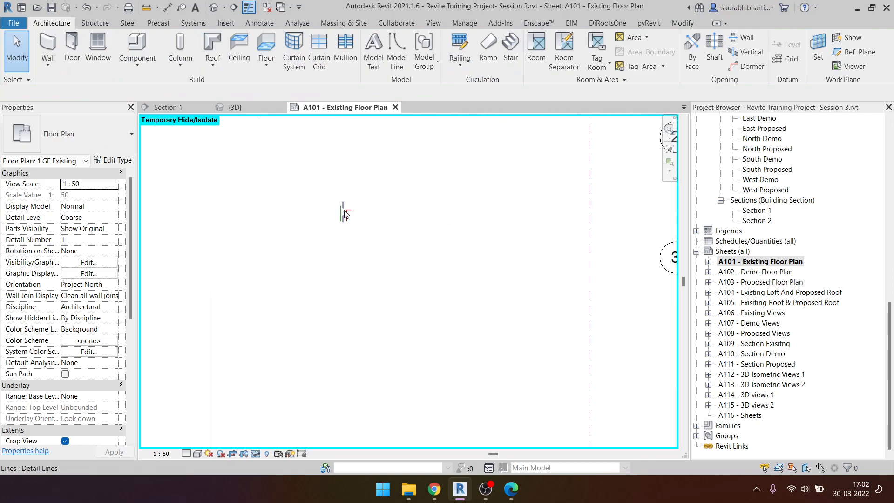
left_click_drag(318, 181, 371, 254)
key("Delete")
key("z")
key("f")
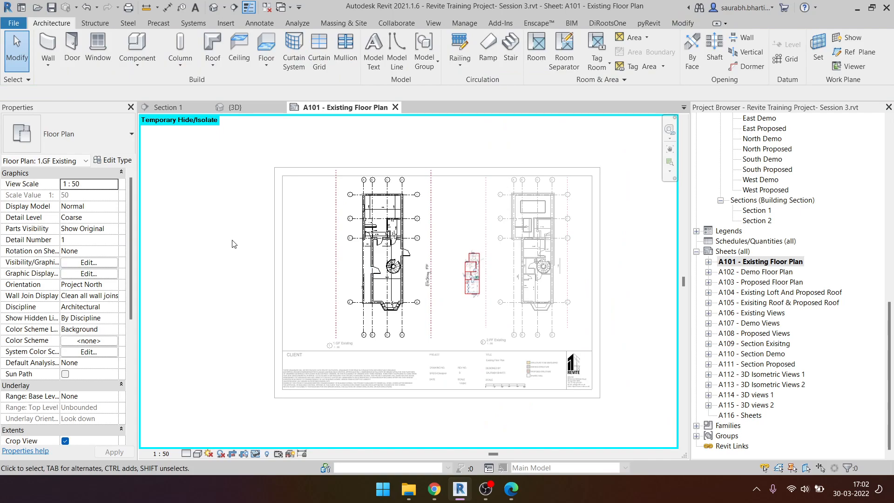
scroll(479, 268, "up", 1)
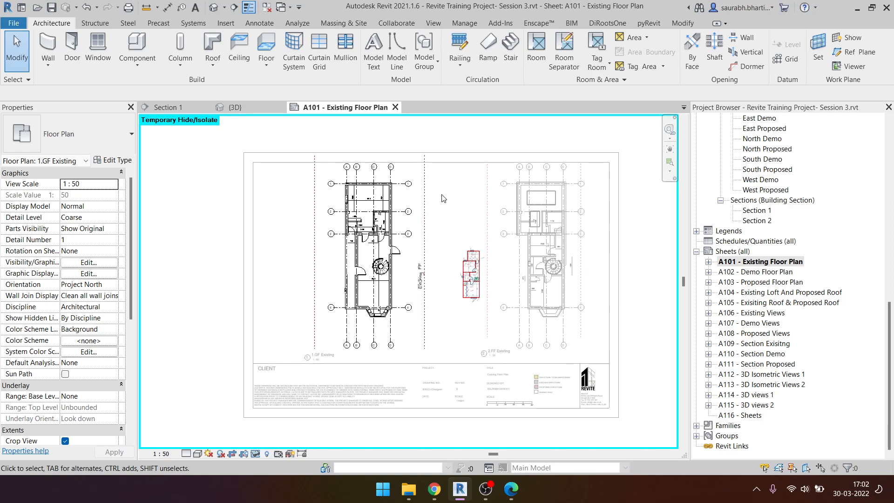
scroll(419, 198, "down", 1)
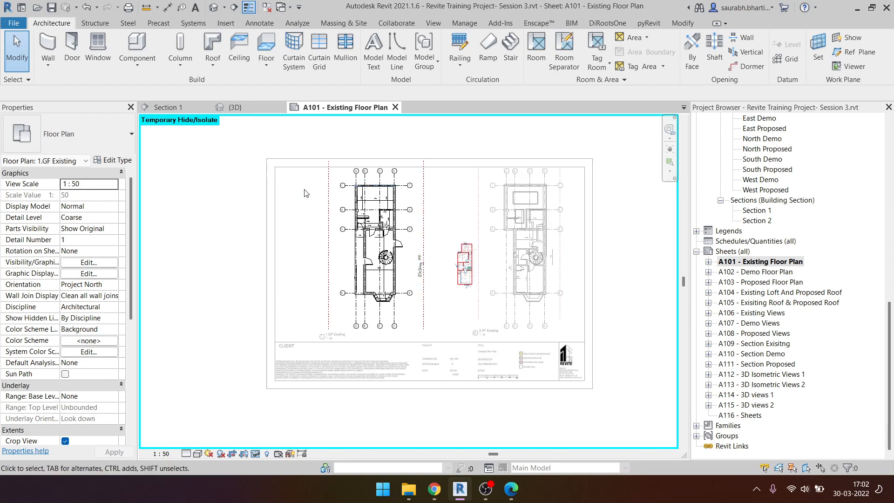
- Deactivate the 1.GF Existing viewport and move it further left on the sheet
double_click(424, 146)
left_click_drag(382, 247, 359, 247)
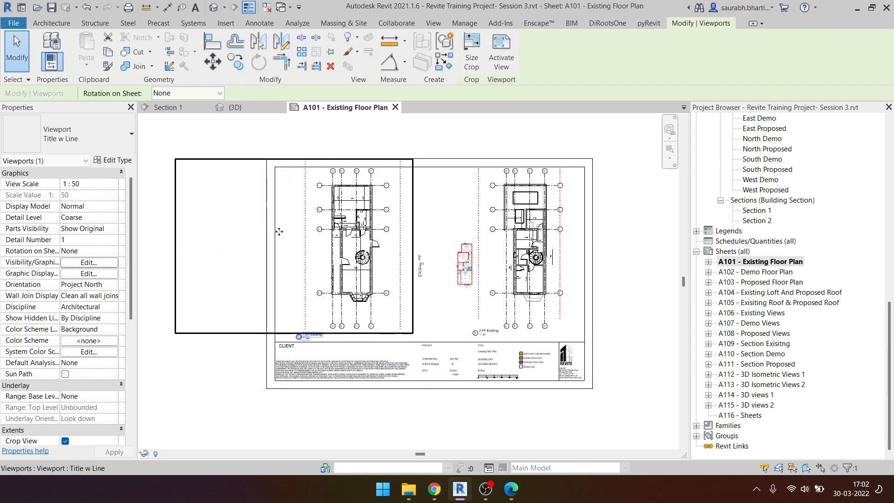
key("Escape")
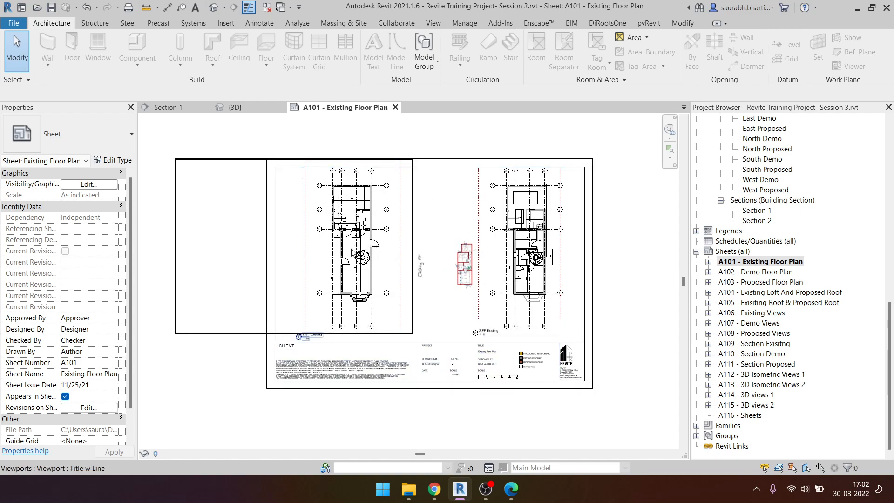
- Reactivate the 1.GF Existing viewport and select the dashed boundary line on the grid A side of the plan
double_click(305, 209)
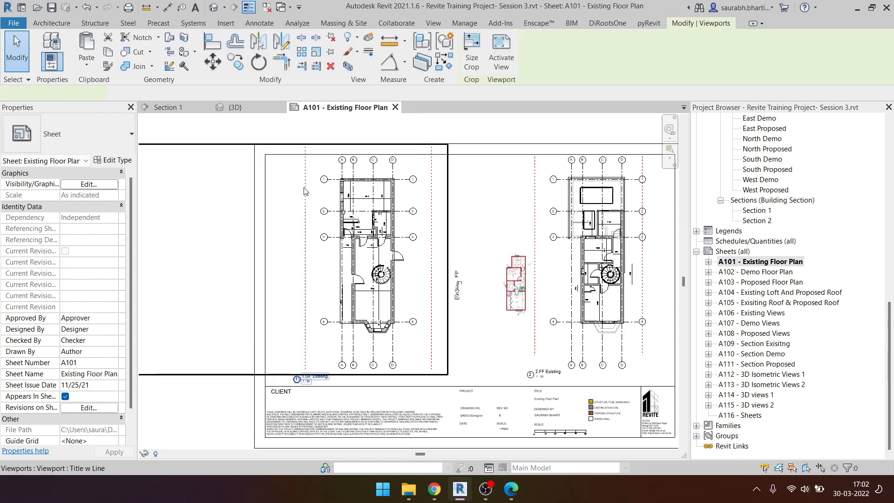
scroll(304, 191, "up", 3)
left_click(305, 191)
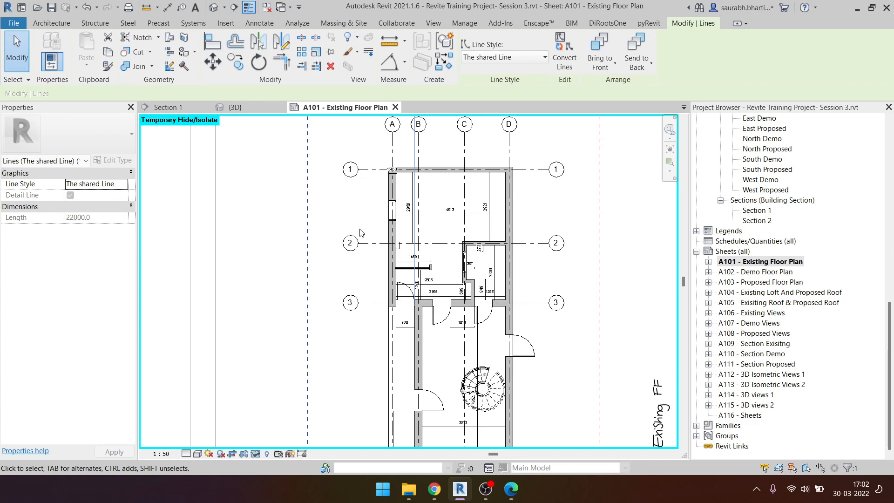
- Open the client's survey PDF from the Training folder and examine the Proposed GF and existing floor sketches
mouse_move(429, 487)
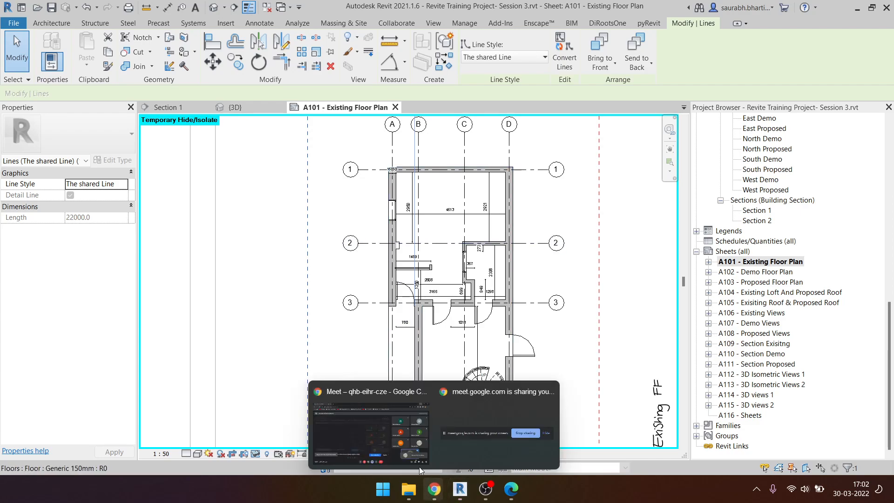
left_click(409, 488)
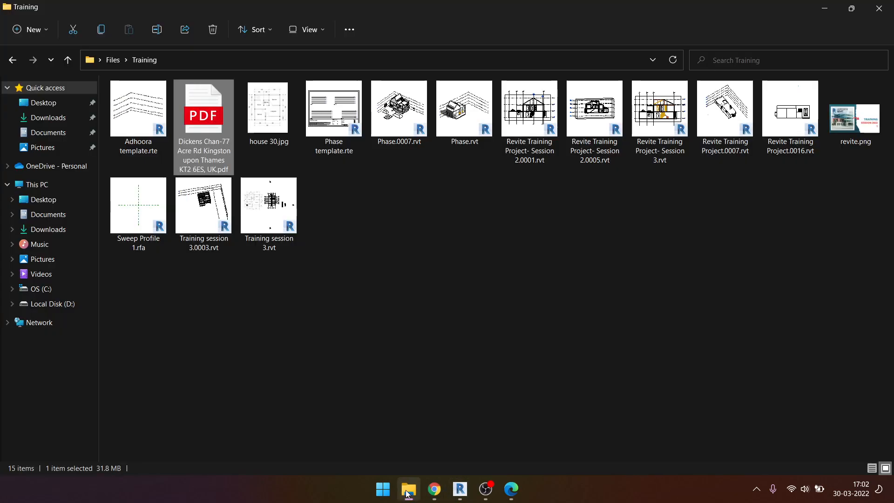
double_click(205, 133)
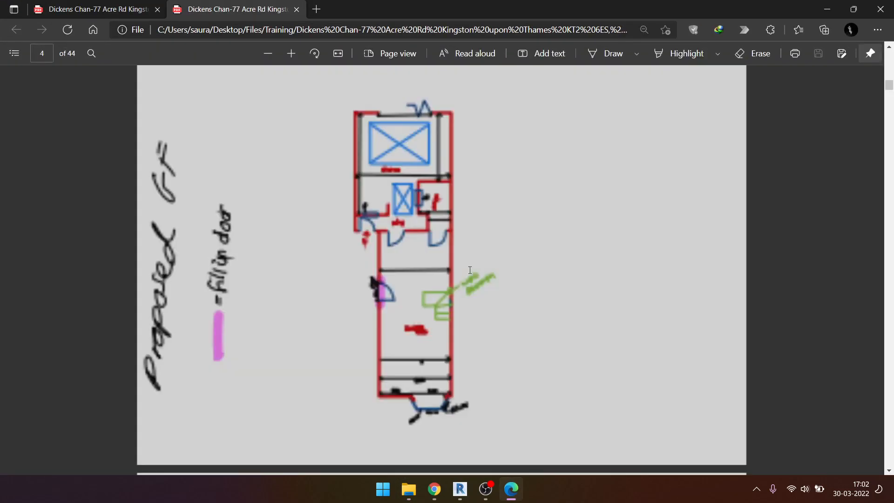
scroll(468, 270, "down", 4)
scroll(469, 279, "up", 3)
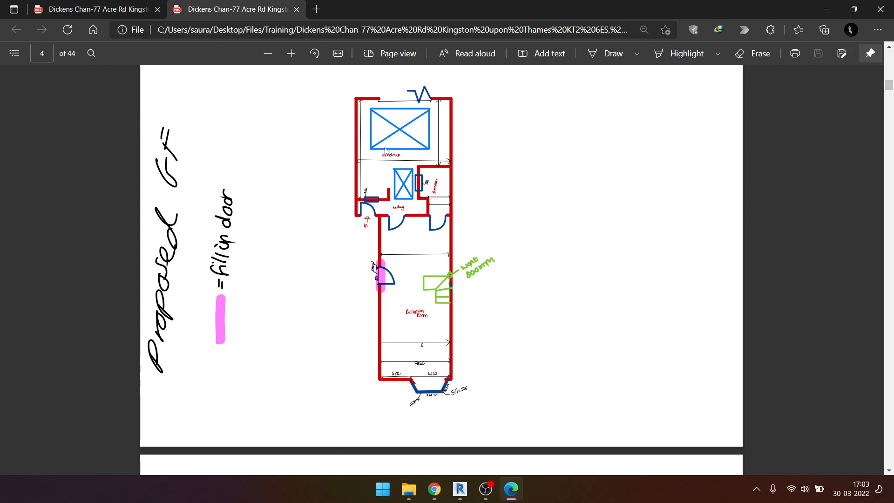
scroll(393, 181, "up", 8)
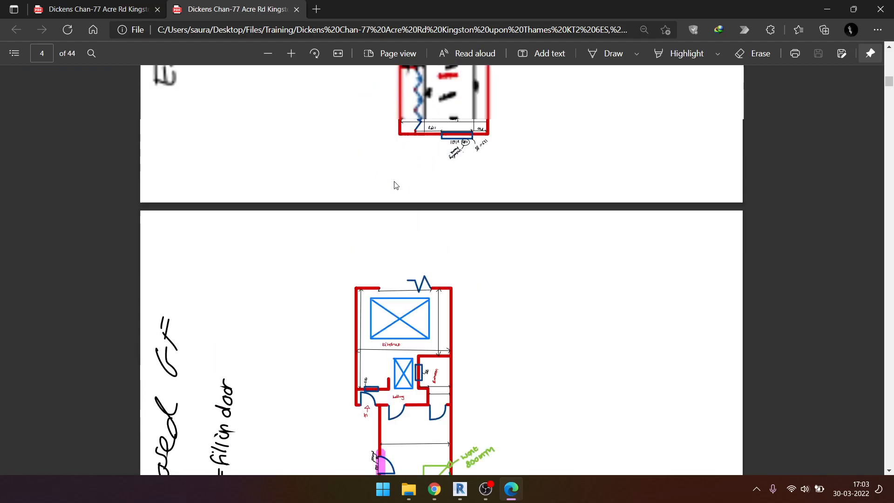
scroll(416, 235, "down", 5)
- Copy the property's address from the cover page of the survey PDF
scroll(424, 251, "up", 20)
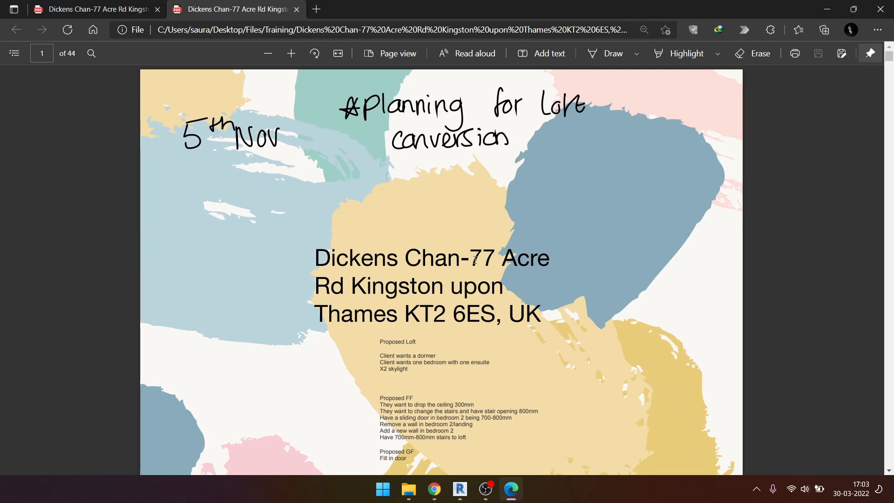
left_click_drag(475, 259, 541, 313)
key("ctrl+c")
scroll(532, 294, "down", 12)
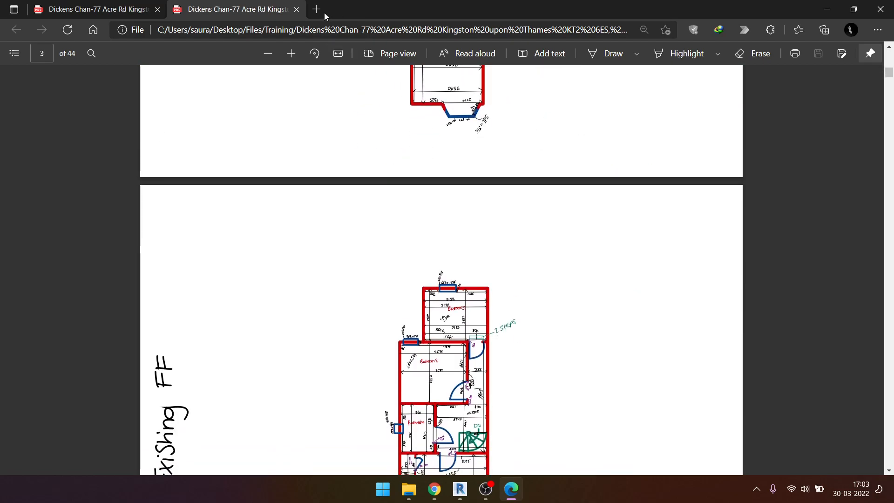
- Switch to Chrome and open Google Maps in a new tab
left_click(316, 9)
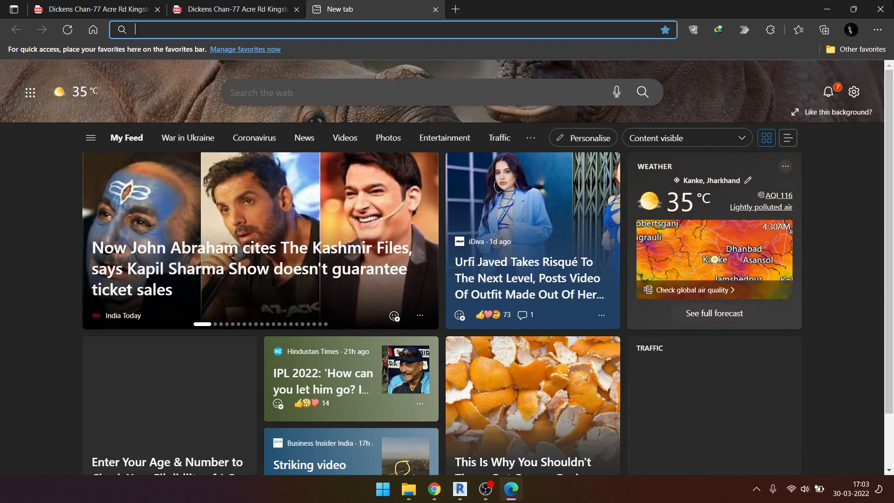
left_click(827, 9)
mouse_move(427, 475)
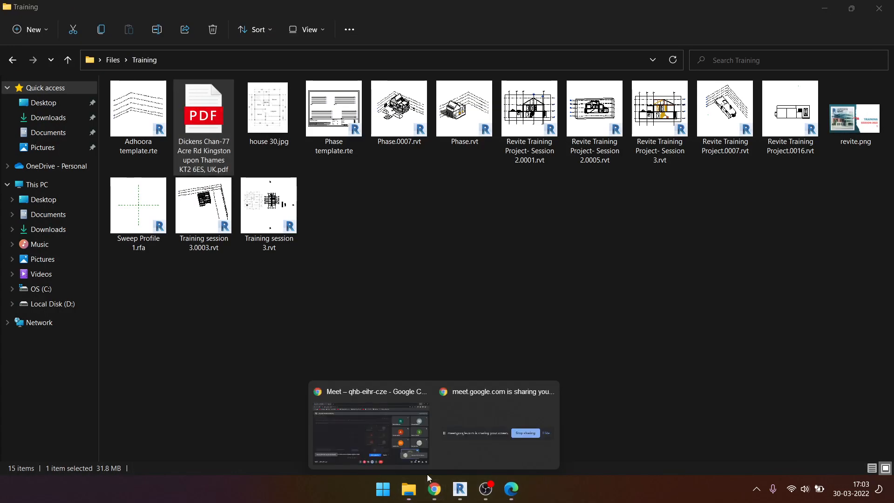
left_click(424, 415)
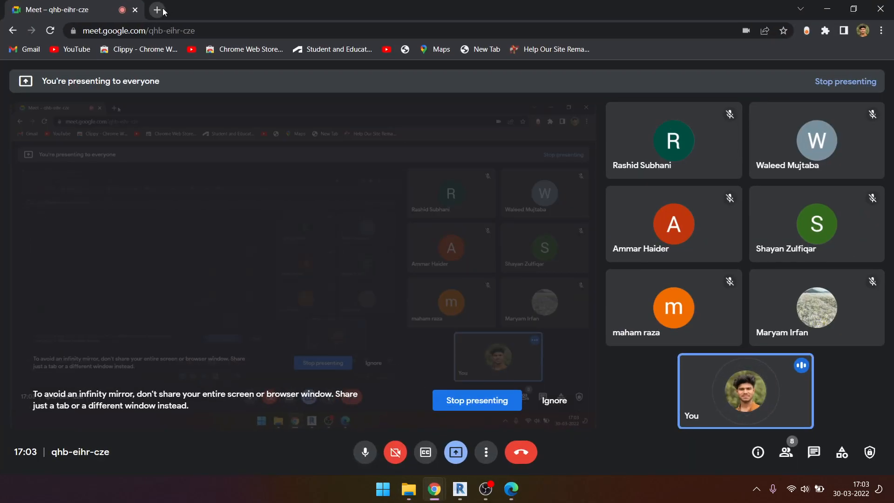
left_click(161, 10)
type("goog")
key("Return")
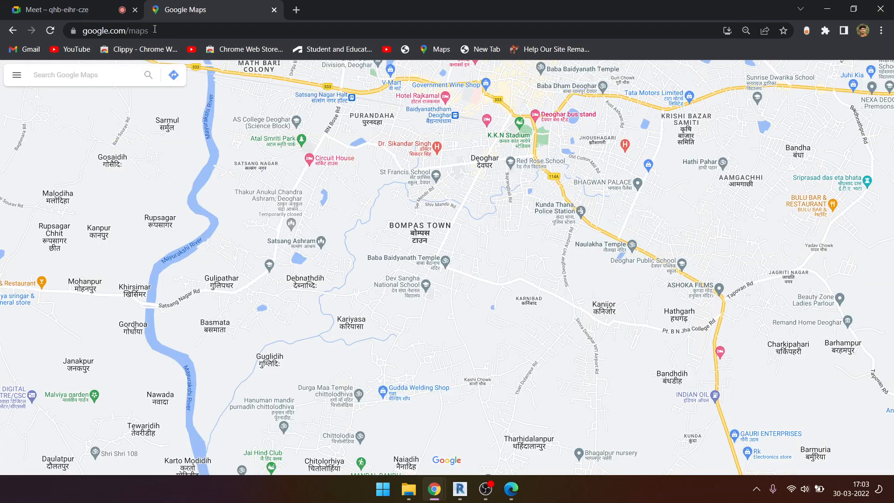
- Open Google Earth in another tab and search for the property's copied address
left_click(288, 11)
type("earth.google.com/web/")
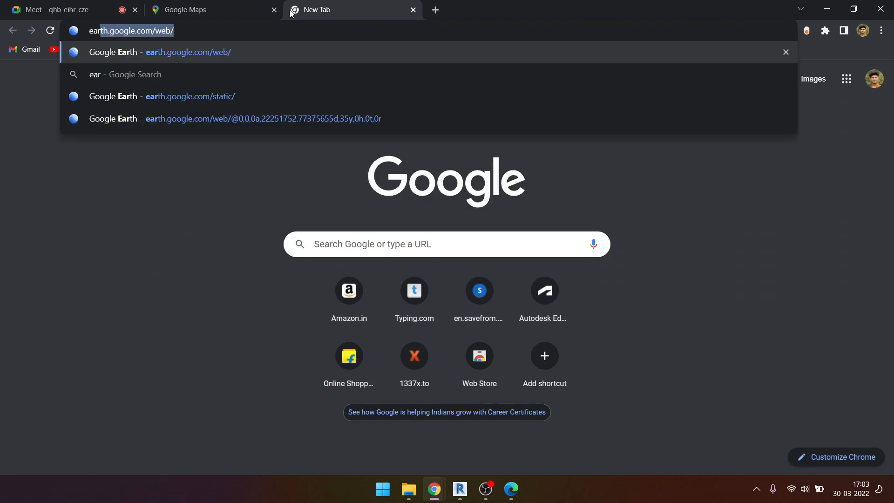
key("Return")
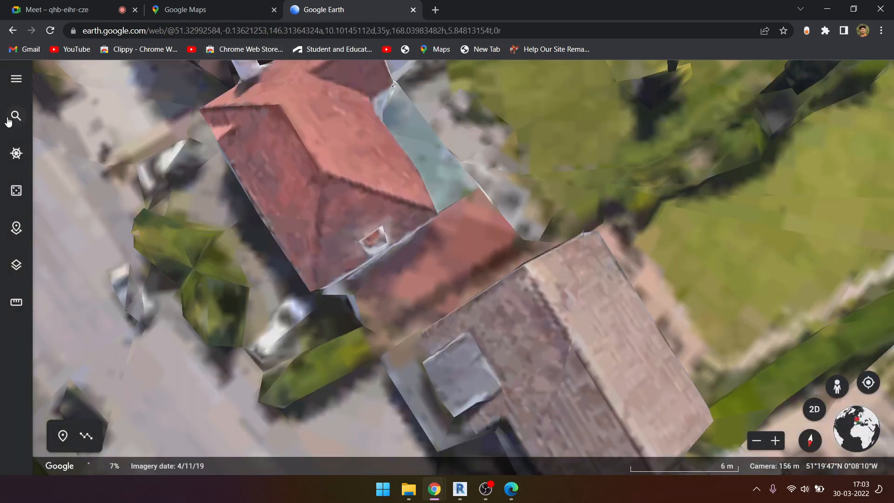
left_click(16, 115)
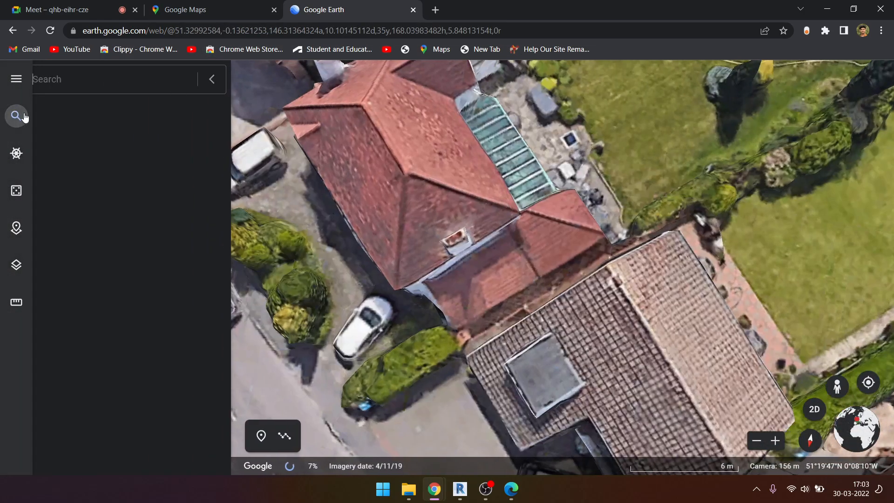
key("ctrl+v")
key("Return")
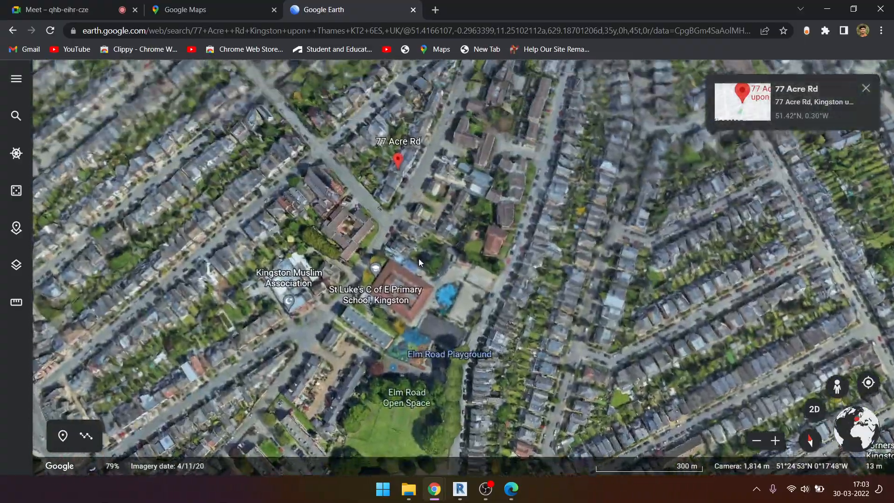
- Examine the marked property and its neighbouring houses from above, with the street front facing the viewer
left_click_drag(419, 259, 398, 77)
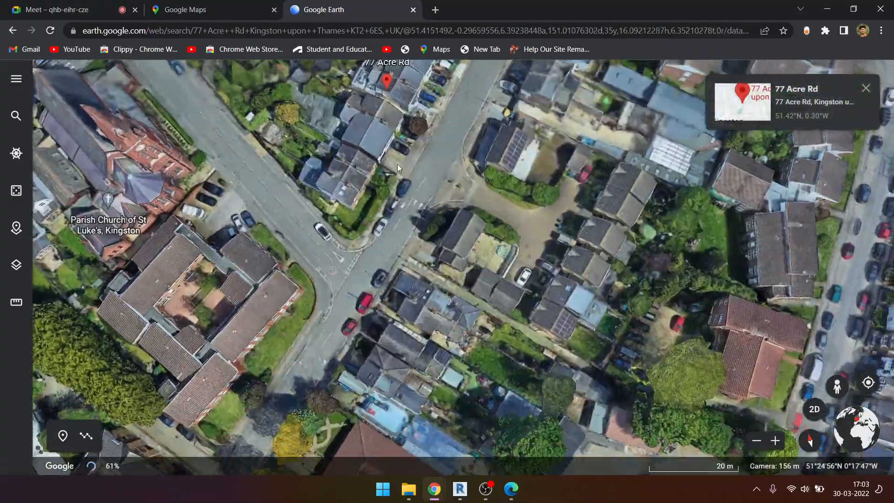
left_click_drag(398, 164, 390, 242)
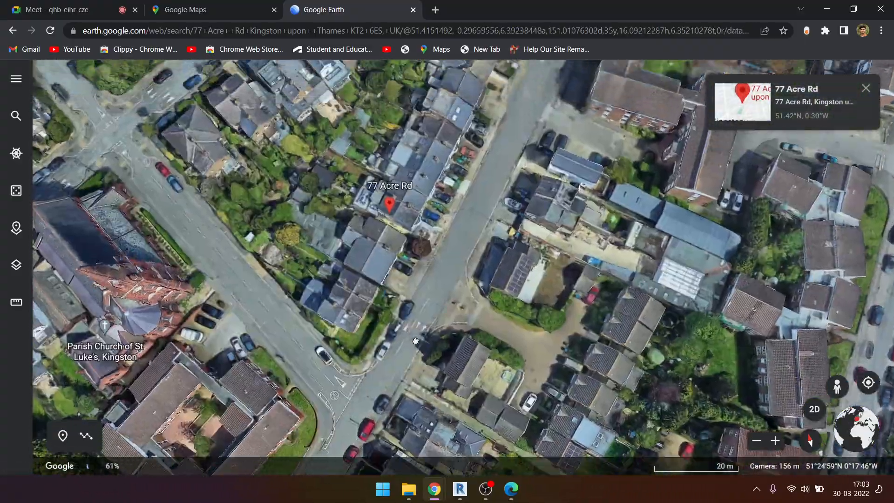
middle_click_drag(387, 240, 279, 130)
scroll(416, 255, "up", 5)
middle_click_drag(415, 256, 388, 289)
middle_click_drag(423, 220, 428, 299)
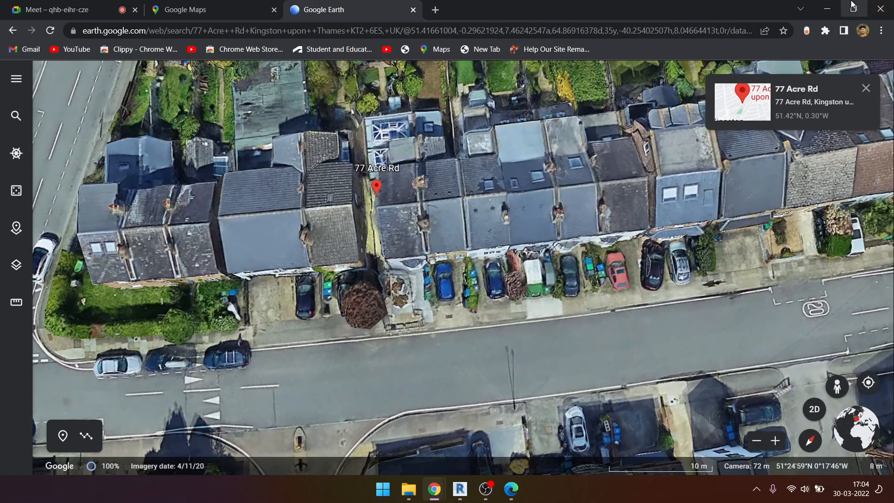
- Switch to Revit and align the dashed boundary line on the grid D side with the wall's outer face
left_click(836, 5)
left_click(460, 489)
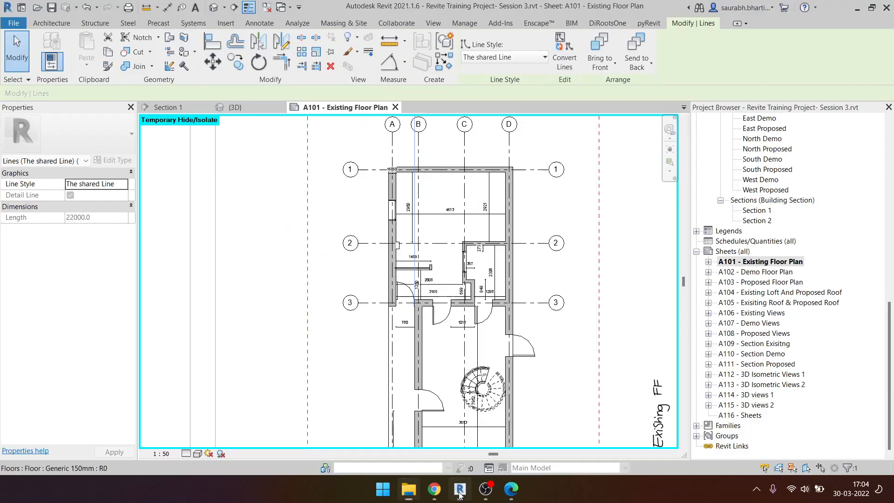
scroll(464, 290, "down", 3)
scroll(494, 202, "up", 5)
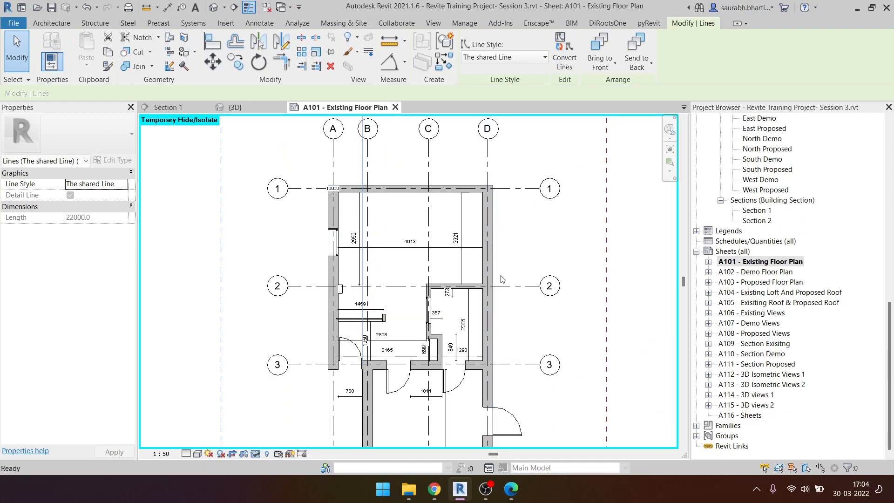
key("a")
key("l")
left_click(603, 240)
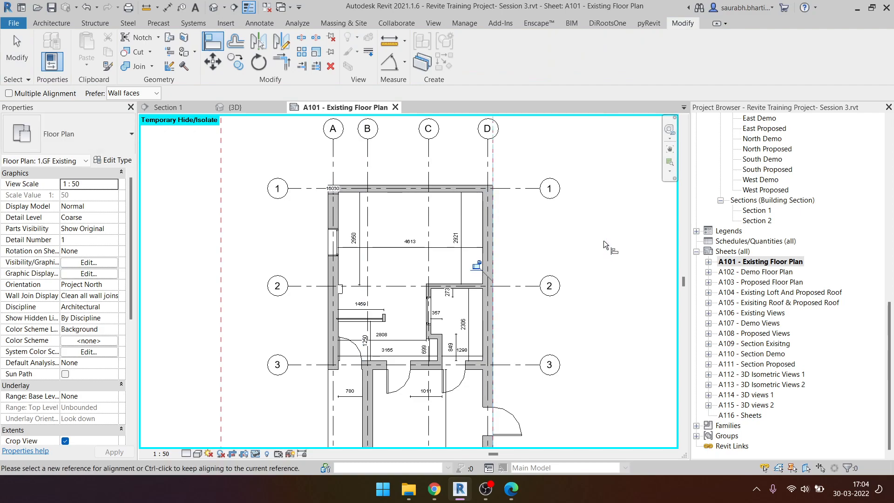
key("Escape")
key("Escape")
- Shorten the boundary line along grid D from its upper end to about 20800 mm long
scroll(506, 187, "down", 3)
scroll(505, 160, "up", 3)
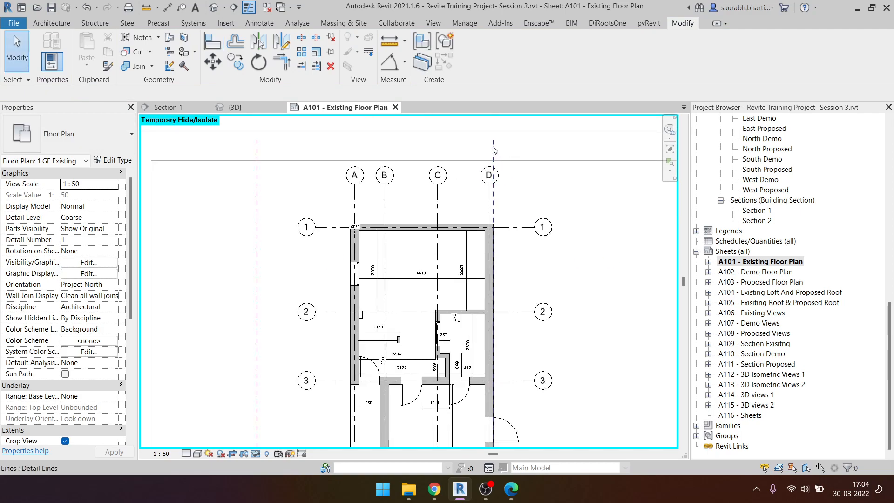
left_click(494, 147)
key("Escape")
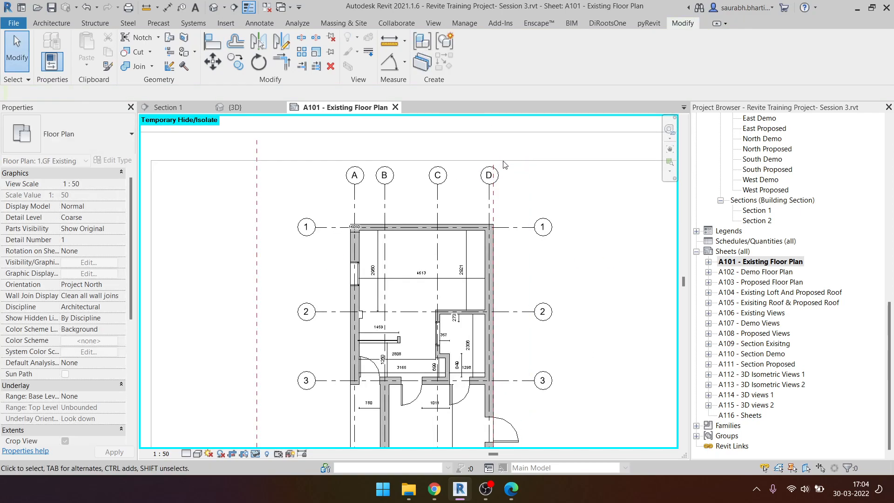
scroll(496, 187, "down", 1)
left_click(496, 199)
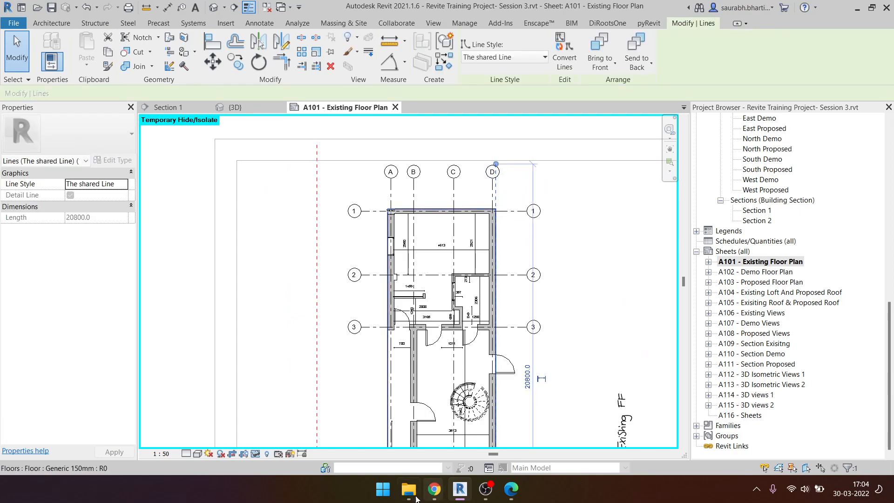
scroll(340, 265, "down", 2)
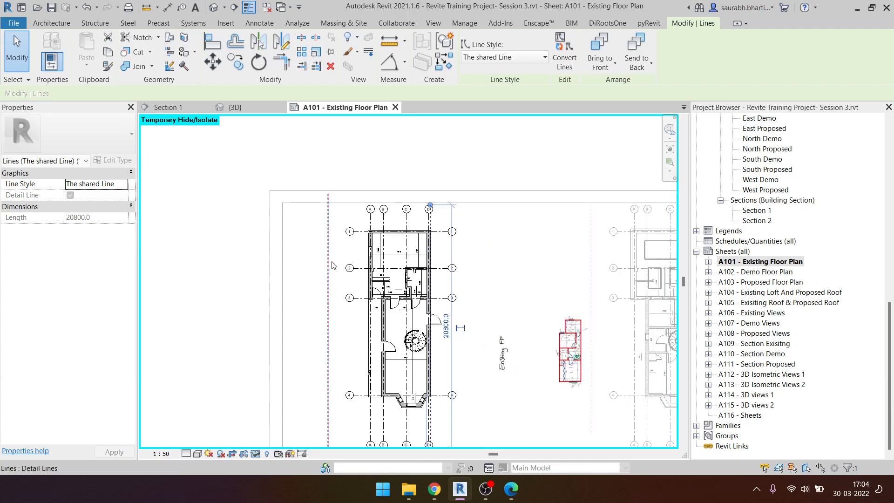
- Switch to Google Earth and examine the gap between the marked house and its neighbour in the top-down 2D view
mouse_move(435, 491)
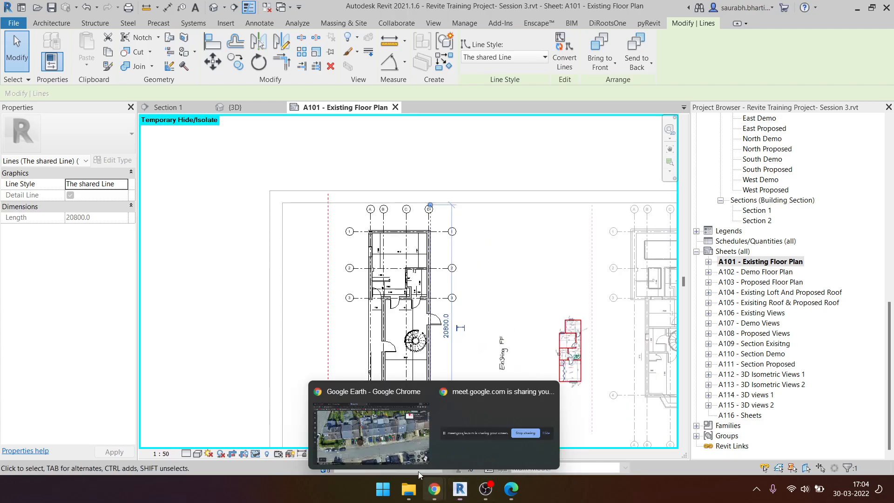
left_click(404, 417)
middle_click_drag(367, 298, 418, 174)
middle_click_drag(421, 104, 421, 143)
left_click_drag(420, 143, 438, 231)
middle_click_drag(437, 231, 457, 259)
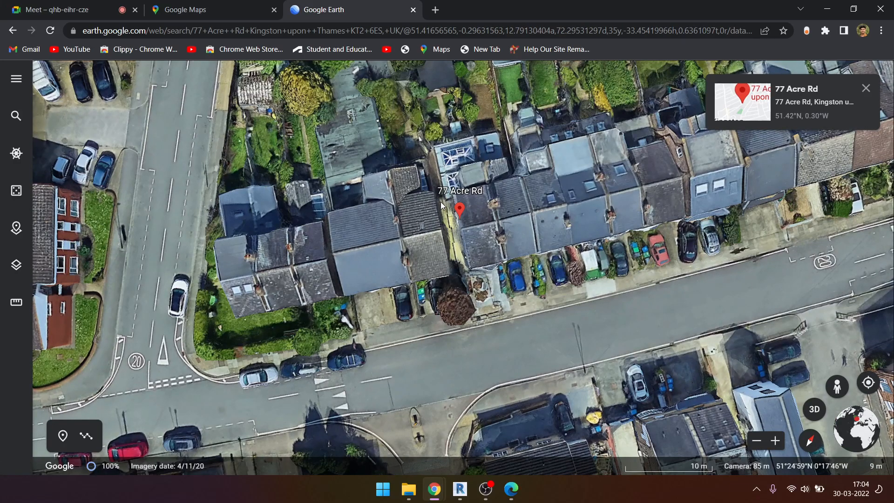
scroll(445, 203, "up", 3)
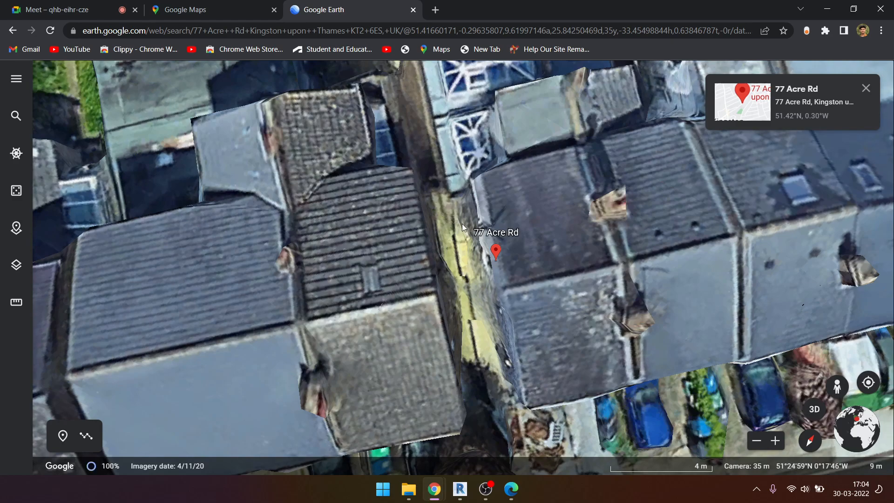
scroll(462, 219, "down", 5)
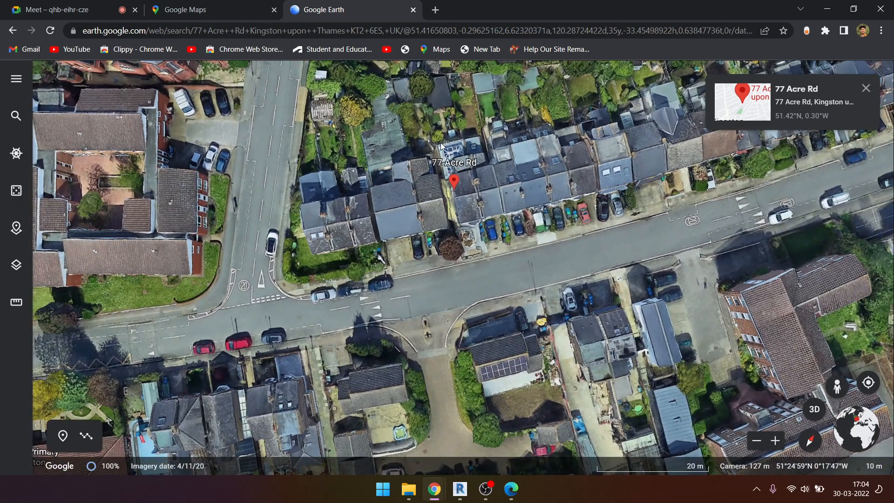
- Switch to Revit and align the dashed boundary line on the grid A side with the wall's outer face
left_click(813, 15)
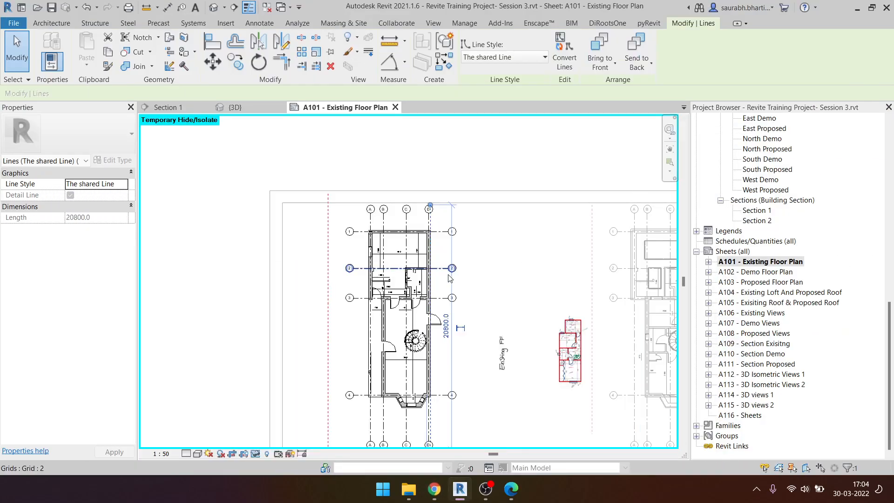
key("Escape")
scroll(375, 270, "up", 2)
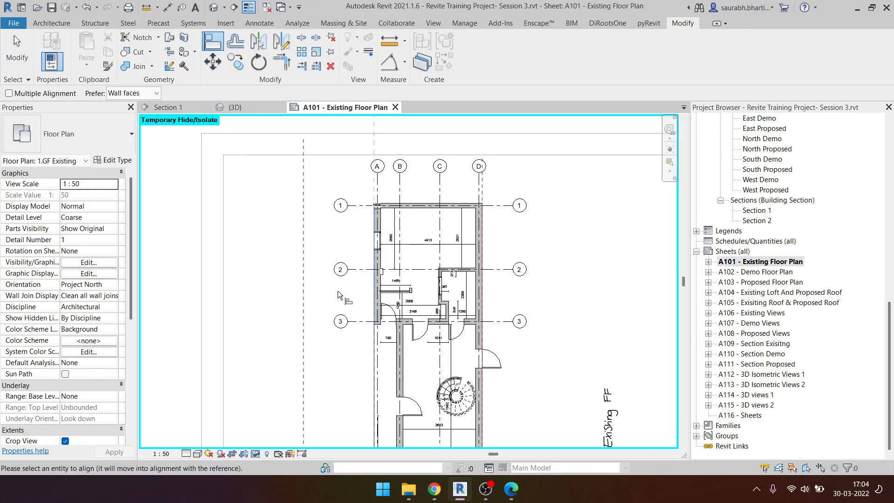
scroll(345, 254, "down", 3)
key("Escape")
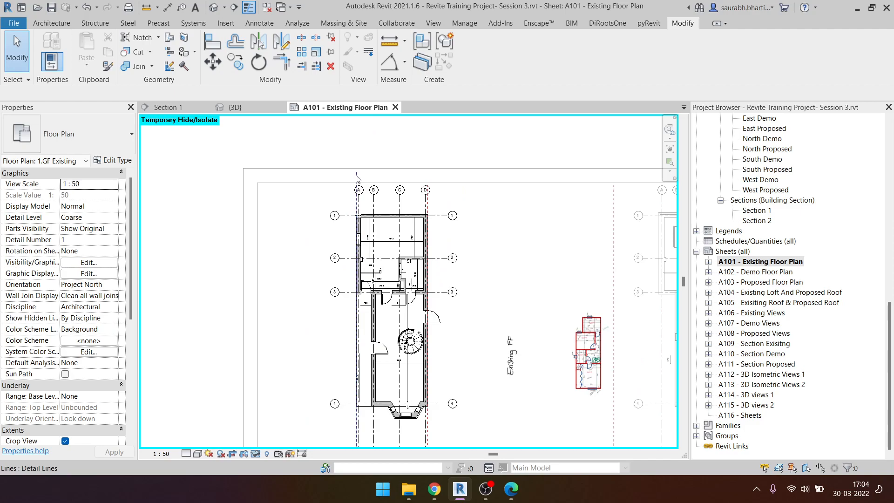
- Shorten the boundary line along grid A from its upper end to just above the grid A bubble
left_click(357, 176)
scroll(358, 174, "up", 2)
left_click_drag(358, 168, 358, 199)
left_click(339, 204)
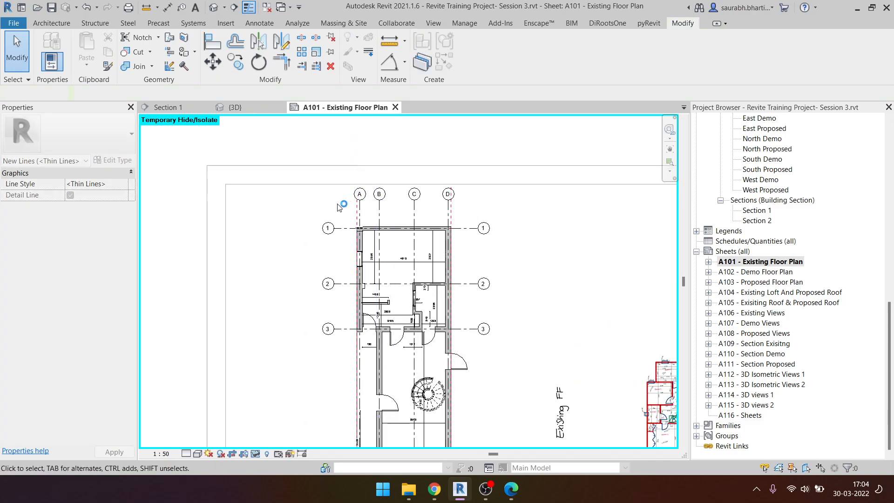
- Examine the boundary lines' lower ends beside grids A and D in the ground floor plan, and deactivate the view
scroll(335, 194, "down", 1)
middle_click_drag(364, 310, 359, 185)
middle_click_drag(605, 295, 450, 333)
double_click(385, 218)
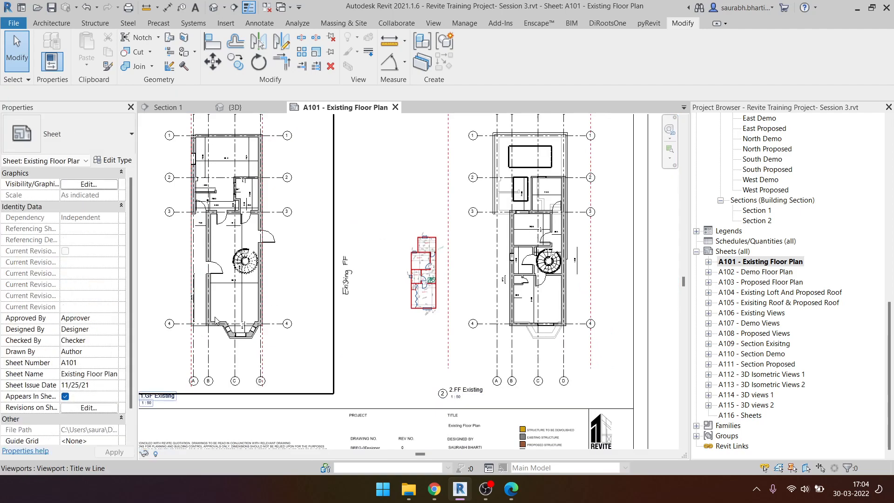
scroll(265, 356, "up", 2)
double_click(254, 347)
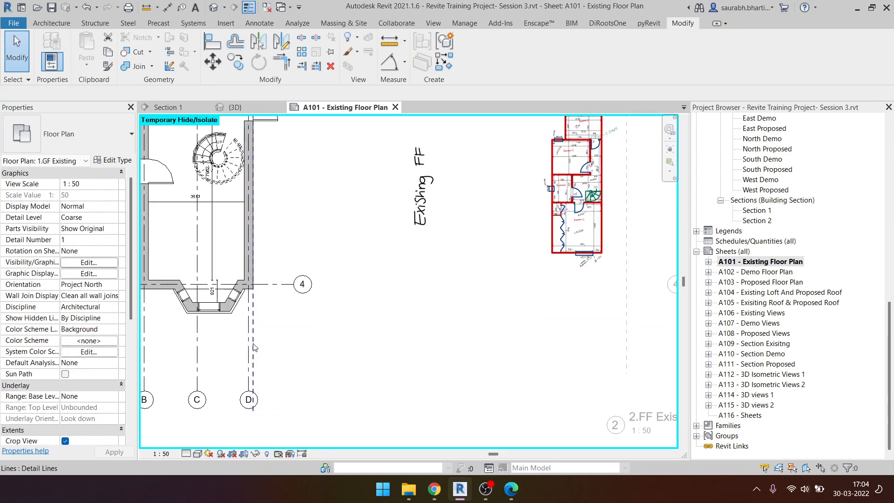
scroll(254, 347, "up", 2)
left_click(237, 311)
scroll(238, 310, "down", 2)
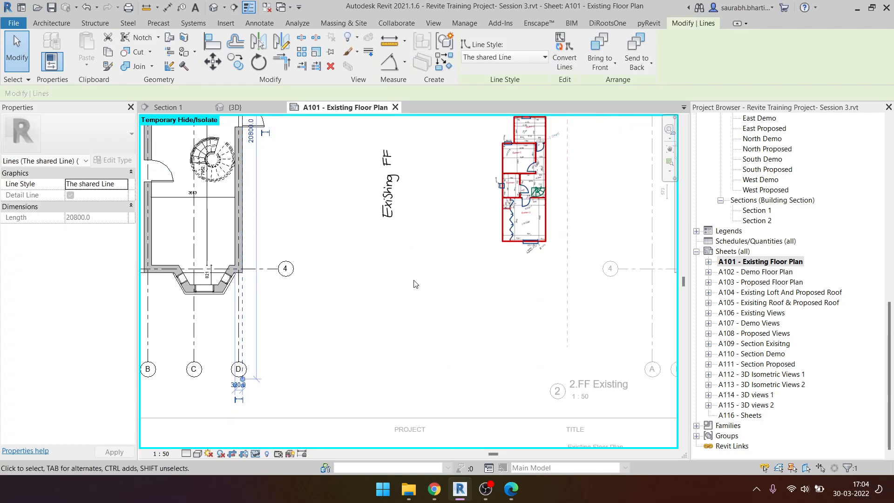
middle_click_drag(374, 343, 451, 367)
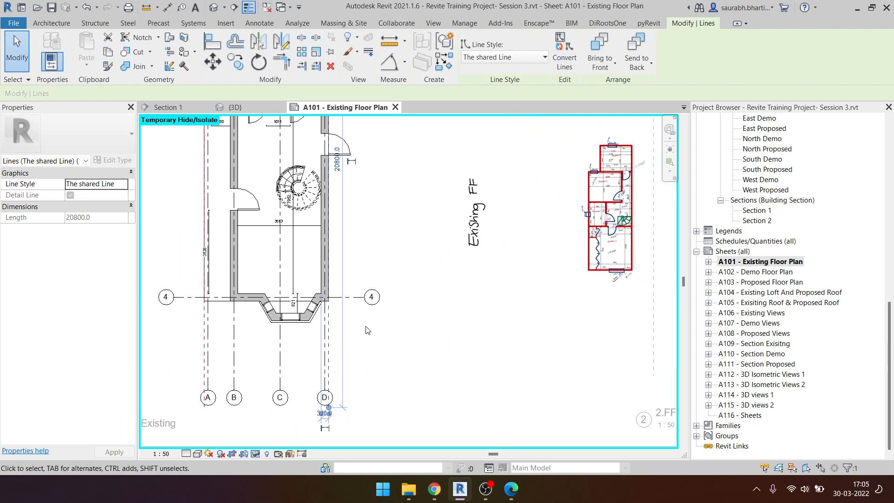
scroll(368, 330, "down", 2)
key("Escape")
middle_click_drag(544, 312, 418, 351)
double_click(356, 221)
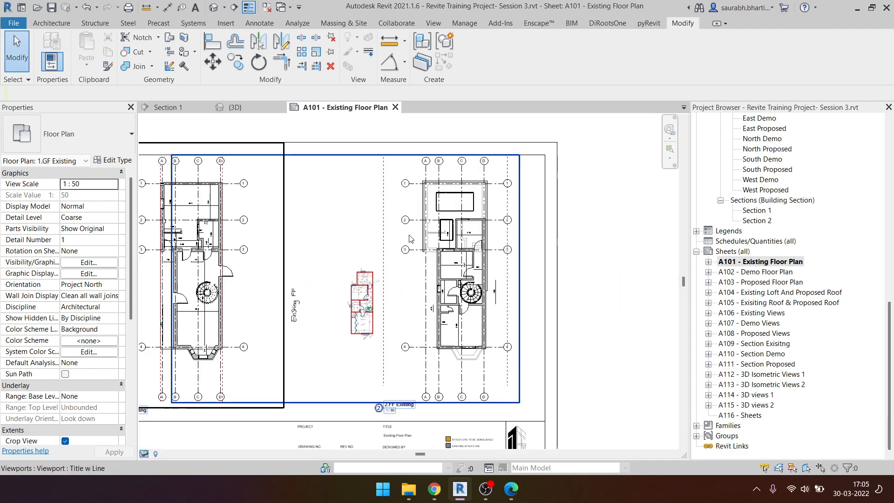
- Activate the 2.FF Existing view and delete the dashed boundary lines on both sides of the first floor plan
scroll(406, 237, "up", 2)
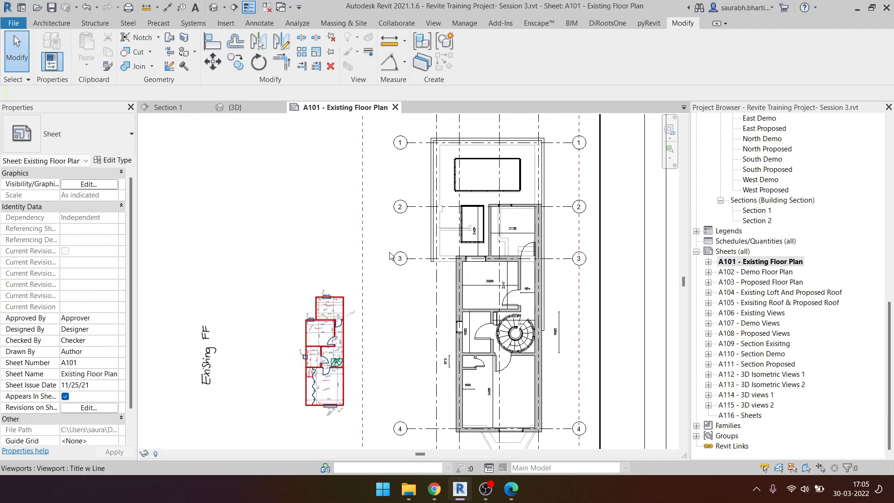
double_click(364, 253)
left_click(580, 313)
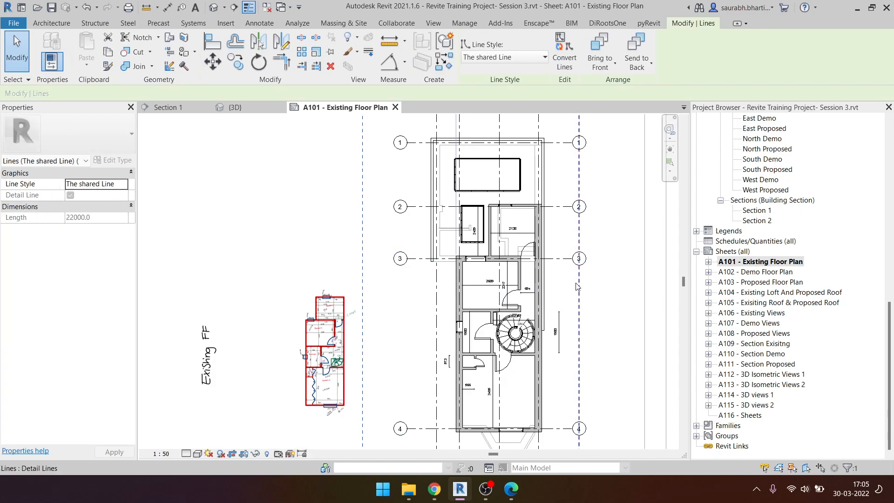
key("Delete")
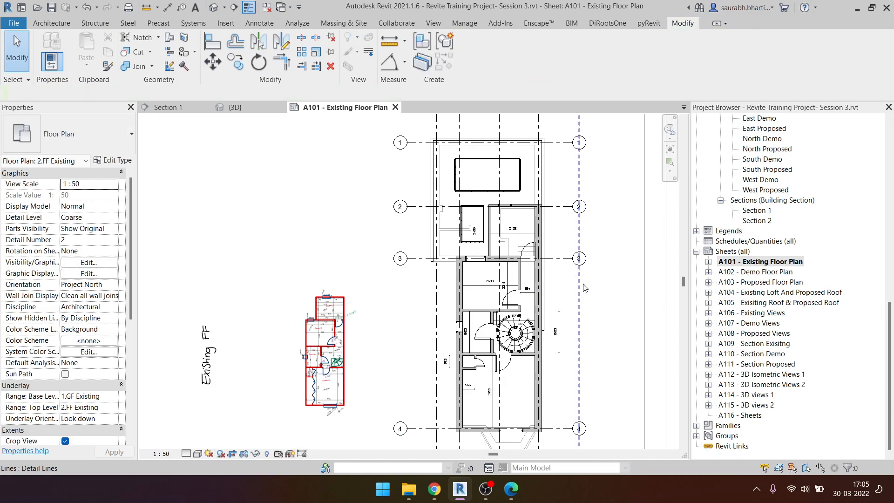
scroll(584, 288, "down", 4)
scroll(588, 288, "up", 2)
left_click(580, 288)
key("Delete")
scroll(531, 257, "down", 3)
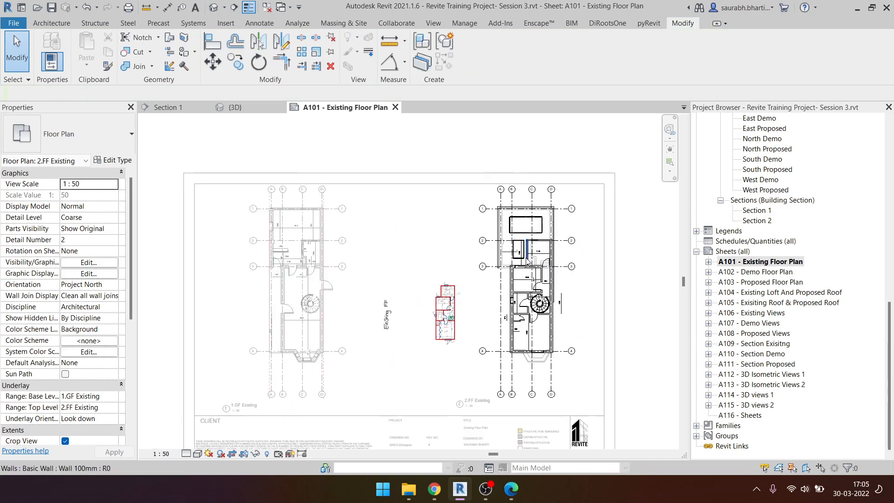
- Activate the 1.GF Existing view, select both dashed boundary lines to check them, and return to the sheet
double_click(425, 181)
double_click(346, 259)
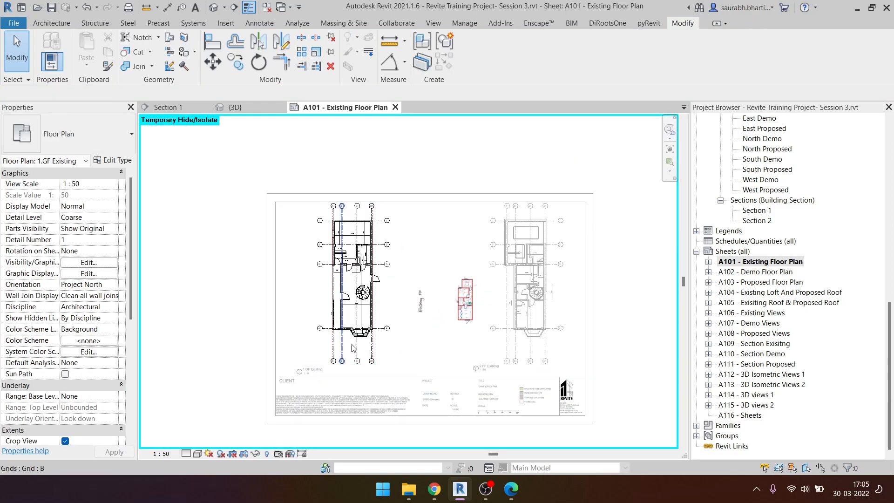
scroll(355, 346, "up", 6)
left_click(502, 328)
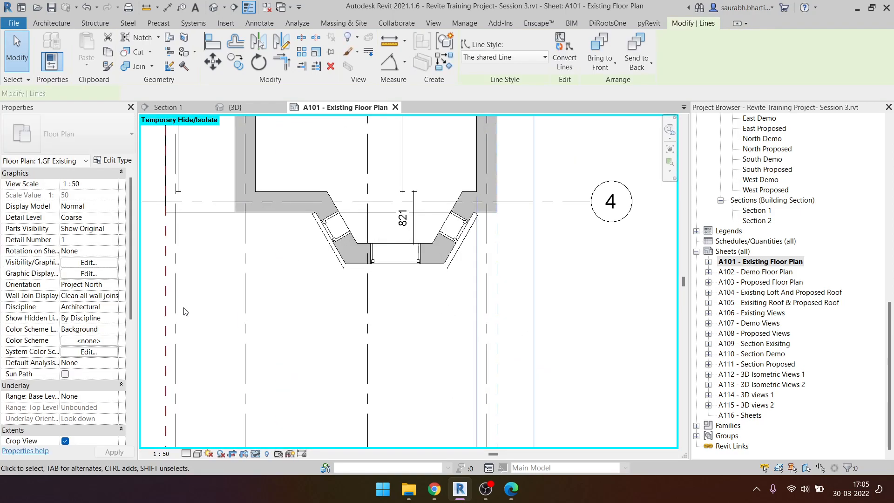
scroll(470, 268, "down", 2)
left_click(381, 305)
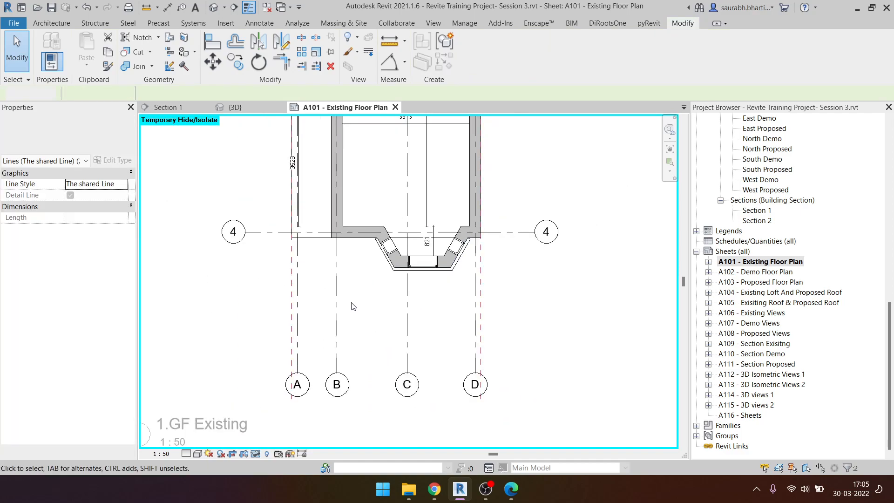
scroll(338, 328, "down", 5)
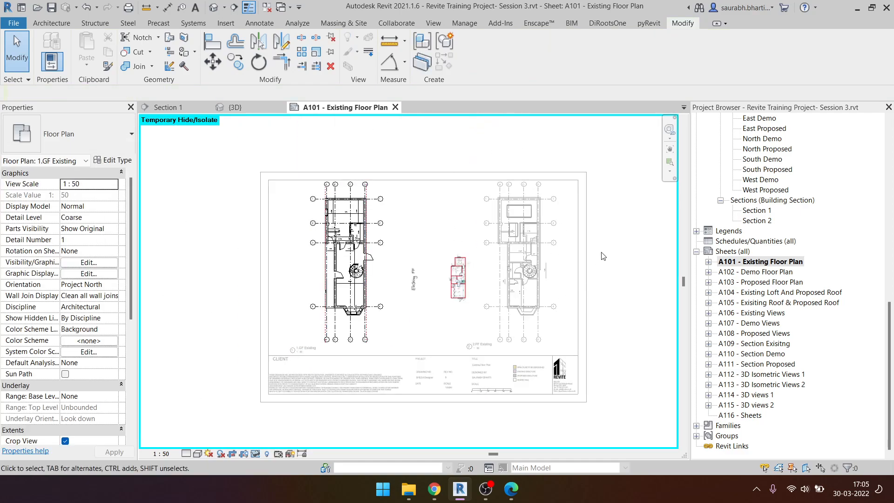
double_click(613, 250)
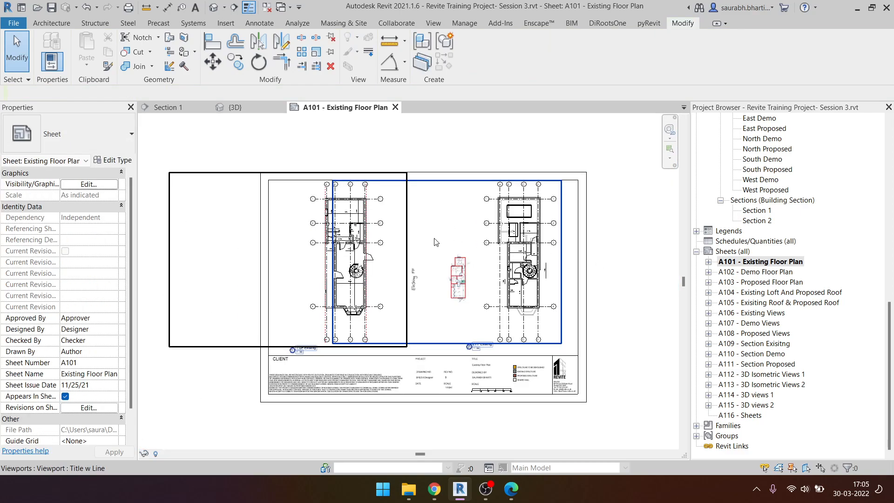
- Reveal the hidden elements of the 1.GF Existing view and narrow its crop region from both sides to fit closely around the plan
left_click(304, 250)
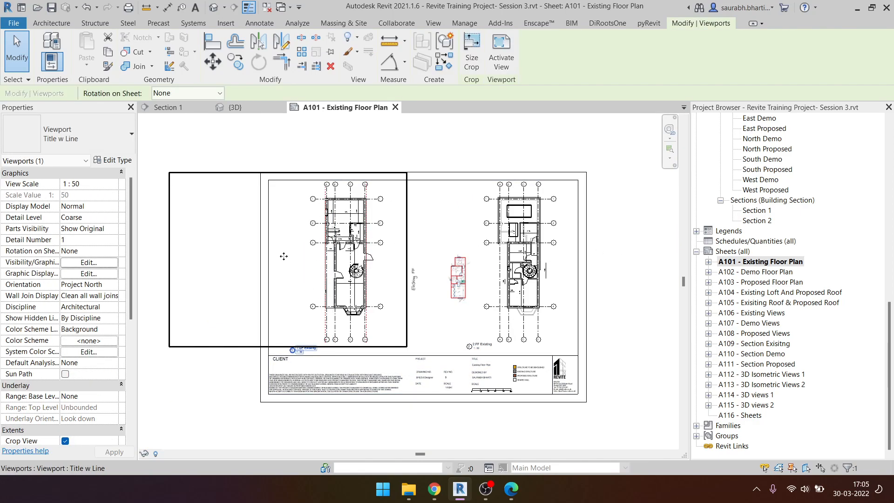
double_click(285, 253)
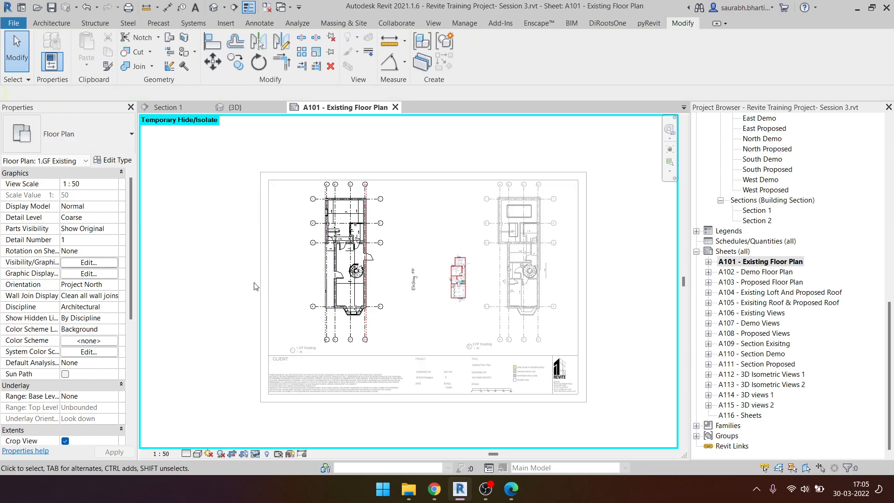
left_click(267, 454)
left_click(176, 243)
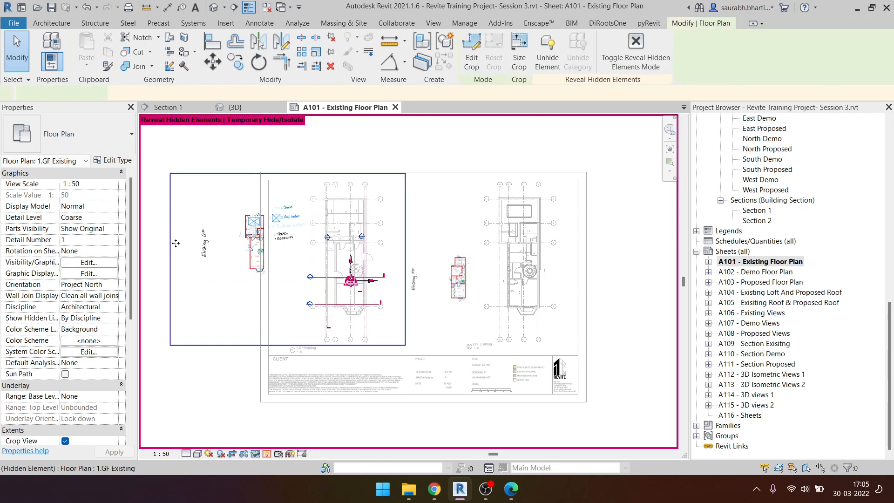
left_click(304, 272)
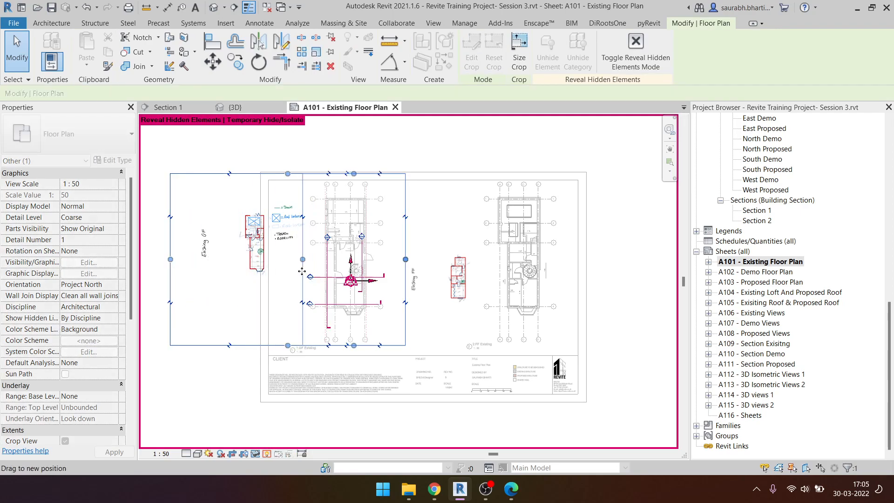
left_click_drag(303, 271, 302, 271)
left_click_drag(405, 260, 393, 259)
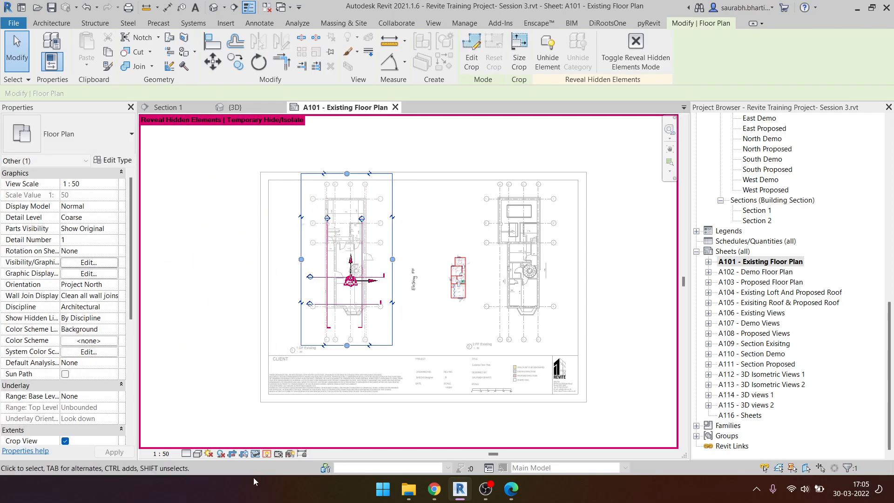
left_click(270, 455)
left_click(219, 363)
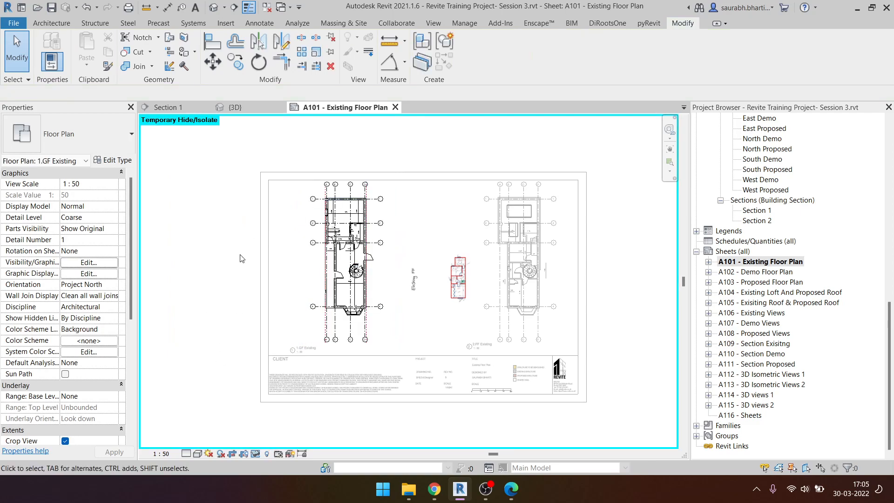
double_click(210, 257)
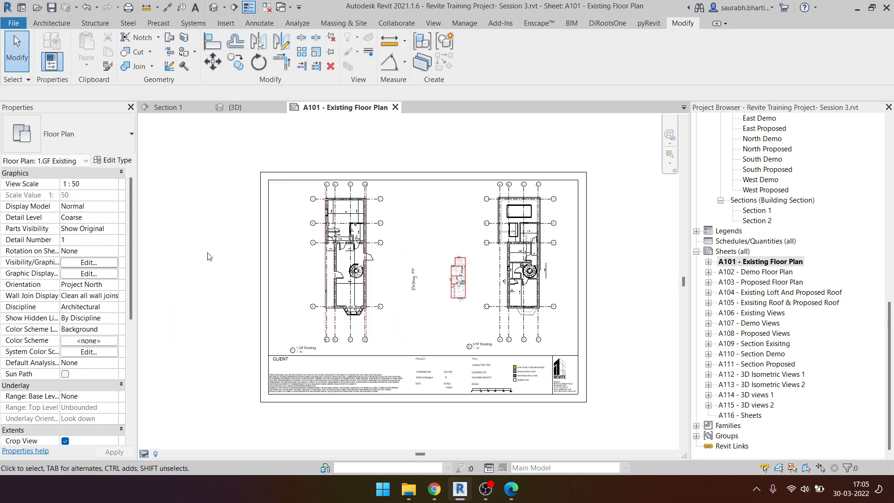
- Turn the crop region visibility of the 1.GF Existing viewport on and back off
left_click(346, 247)
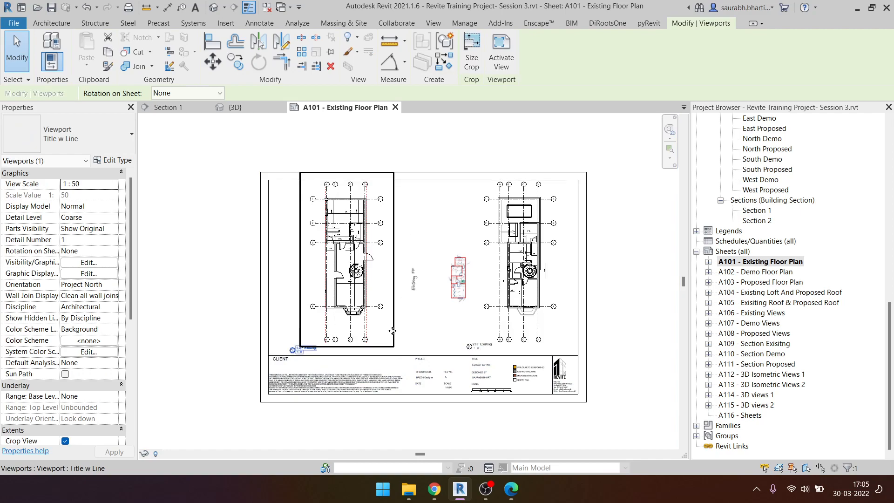
left_click(209, 307)
left_click(312, 290)
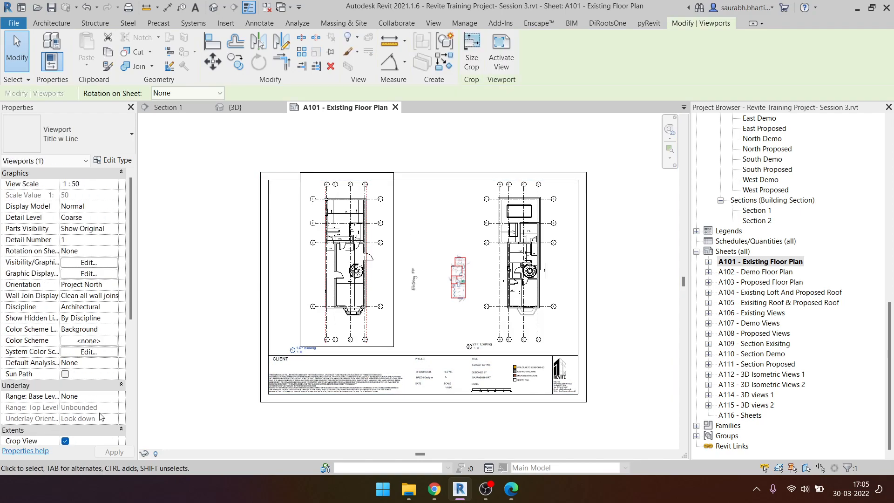
scroll(94, 421, "down", 3)
left_click(204, 318)
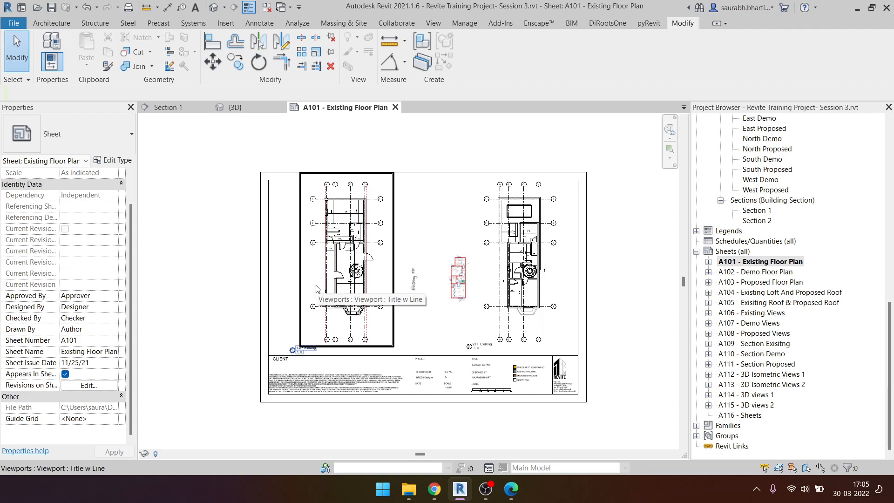
left_click(313, 264)
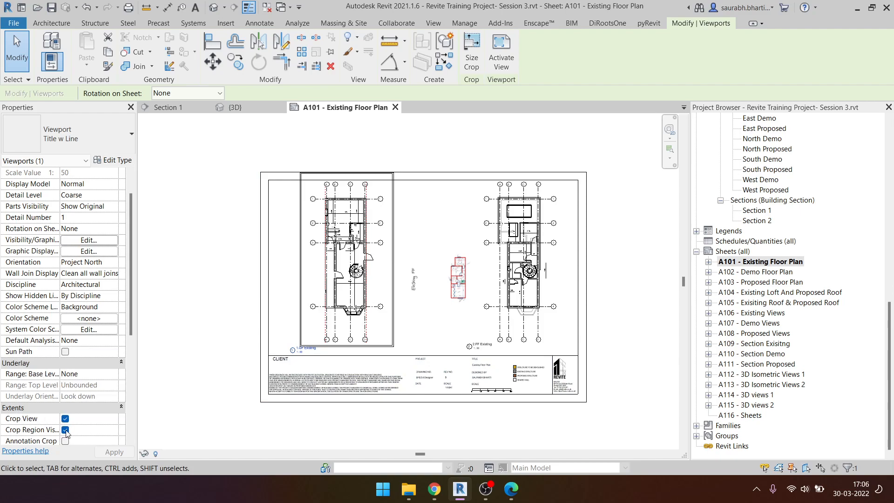
left_click(217, 410)
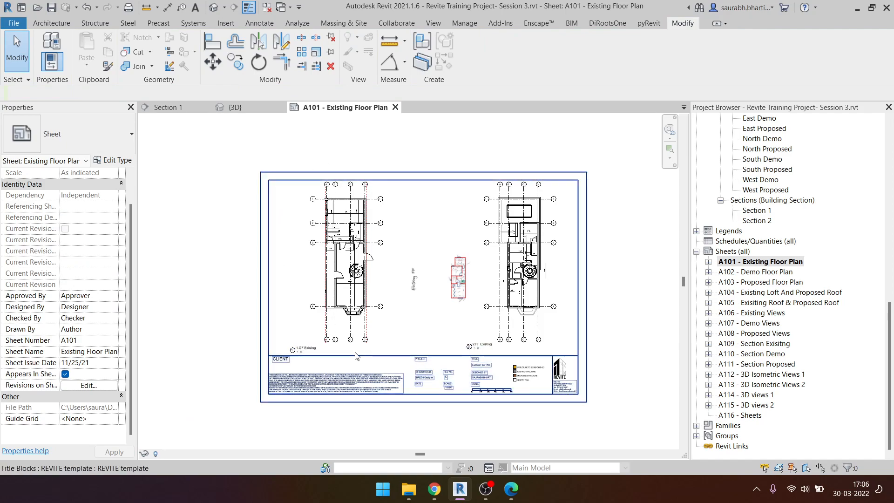
- Reveal the hidden elements of the 2.FF Existing view, pull its crop region's left edge in close to the plan, and return to the sheet
left_click(456, 226)
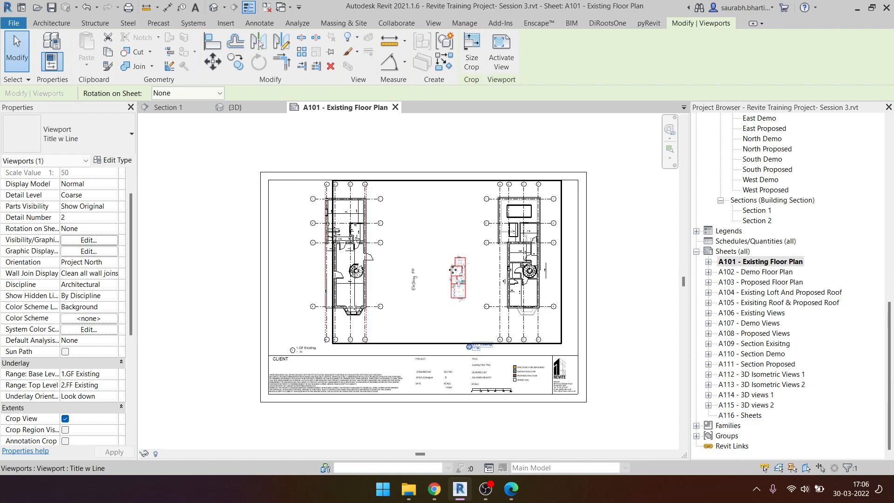
scroll(465, 276, "up", 5)
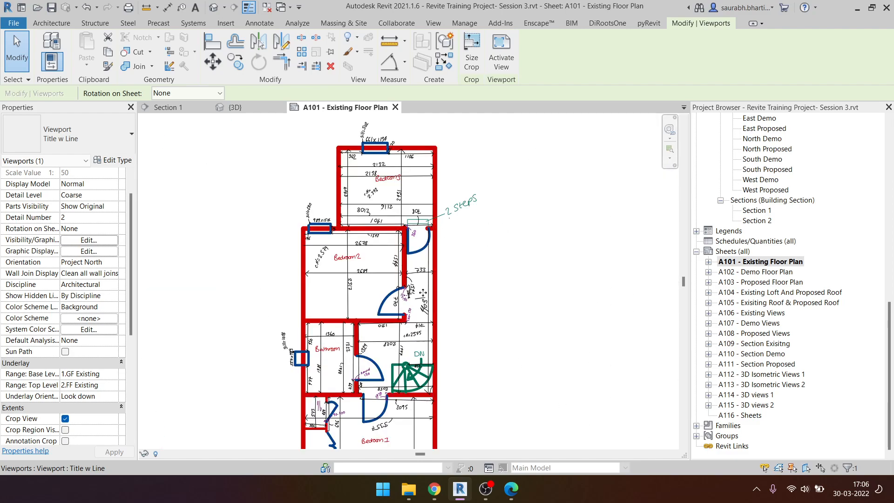
scroll(375, 336, "down", 5)
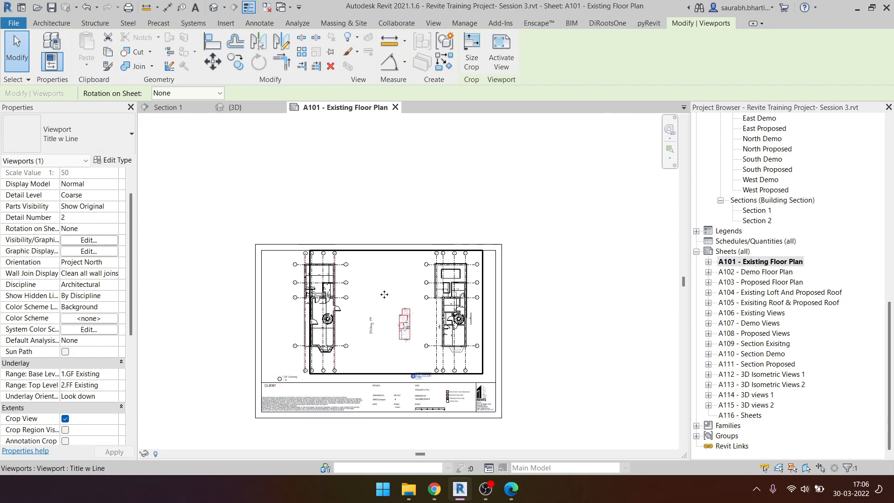
left_click(491, 345)
left_click(467, 294)
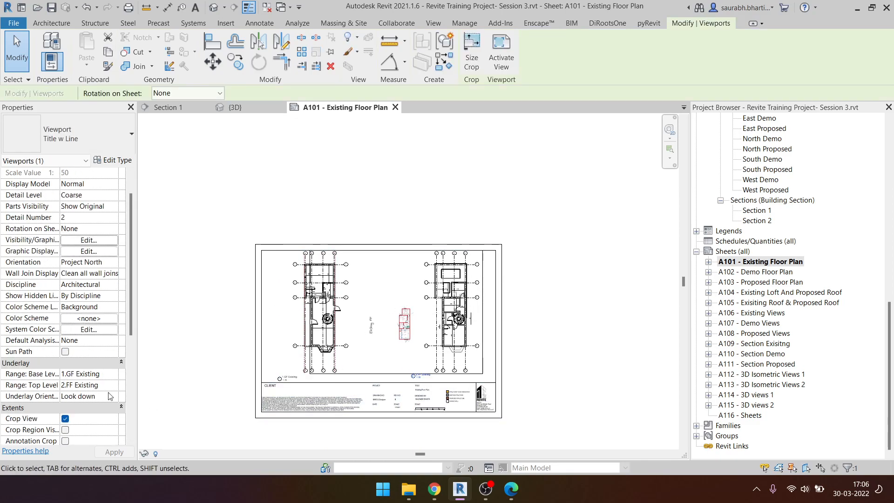
double_click(414, 292)
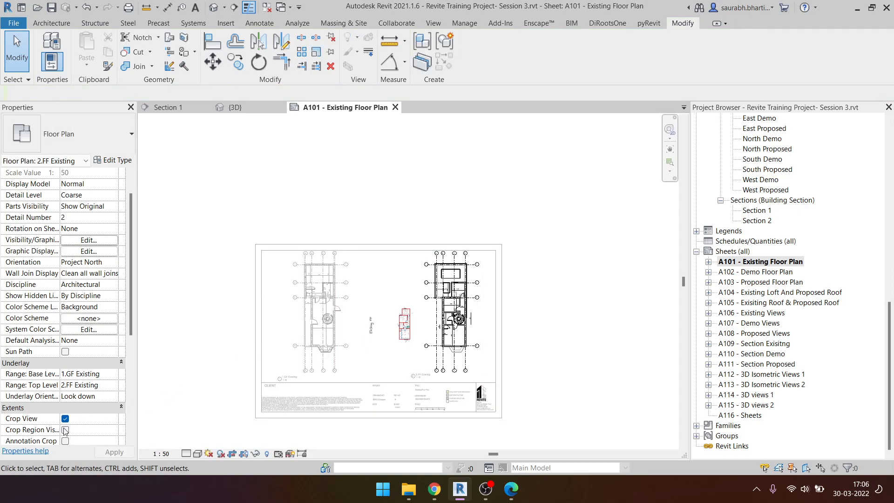
left_click(267, 454)
left_click(311, 311)
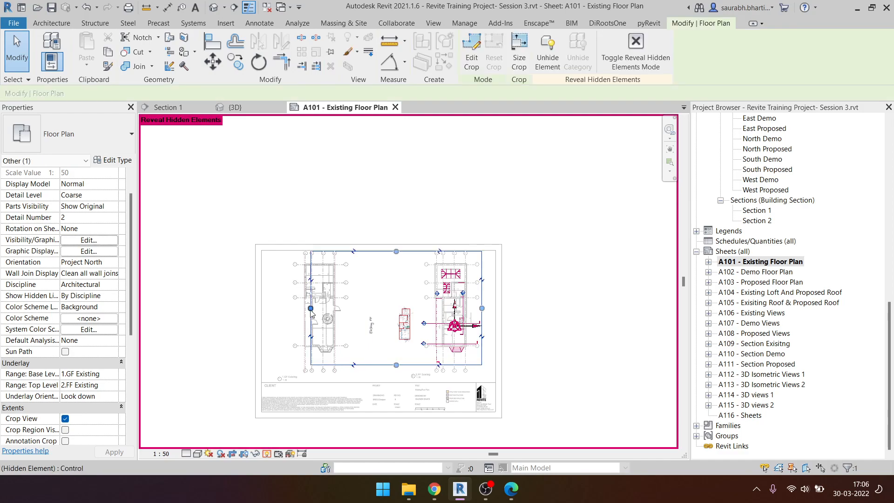
left_click_drag(312, 309, 422, 313)
left_click_drag(415, 282, 418, 282)
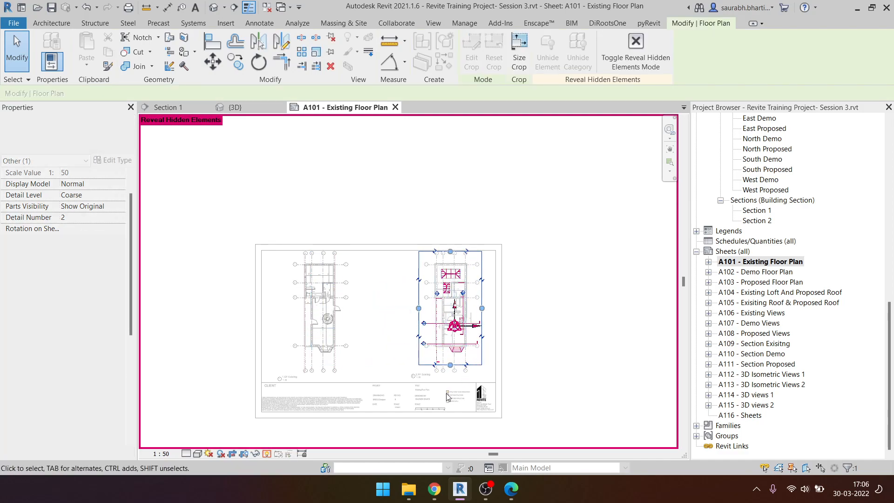
left_click(269, 455)
double_click(568, 340)
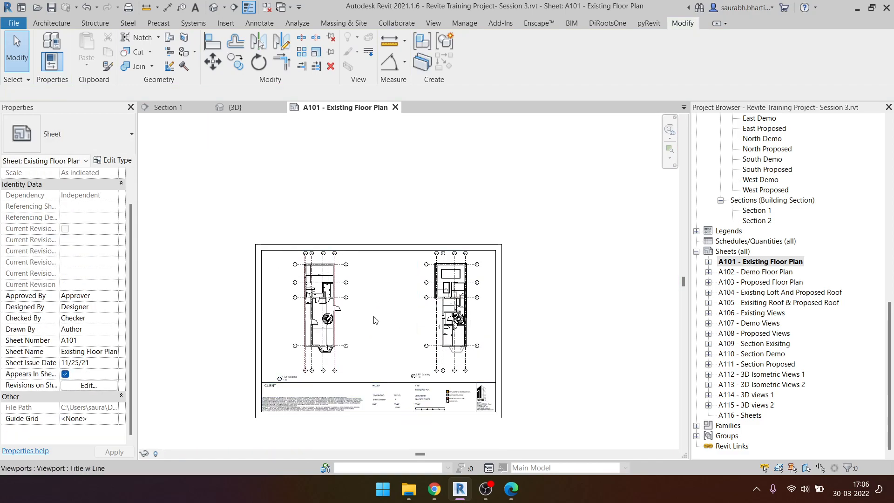
- Activate the 1.GF Existing view at the wall corner where grids A and 1 meet
scroll(320, 265, "up", 5)
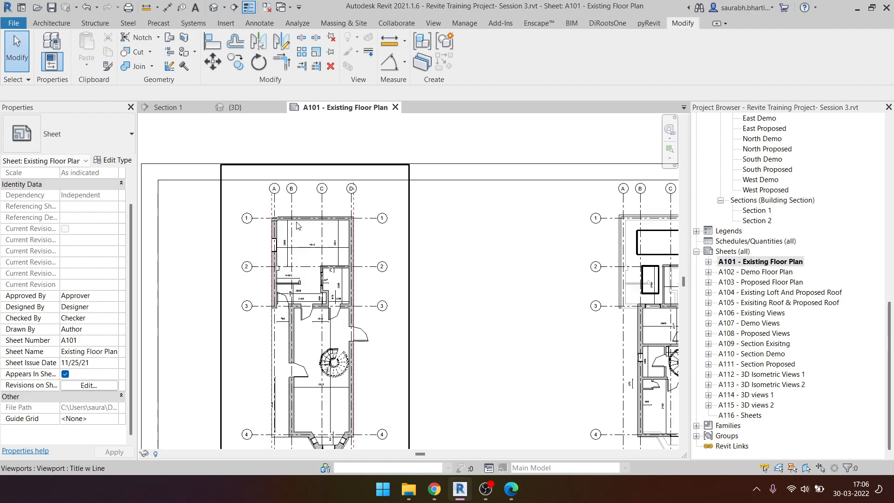
scroll(323, 161, "up", 2)
scroll(261, 194, "down", 4)
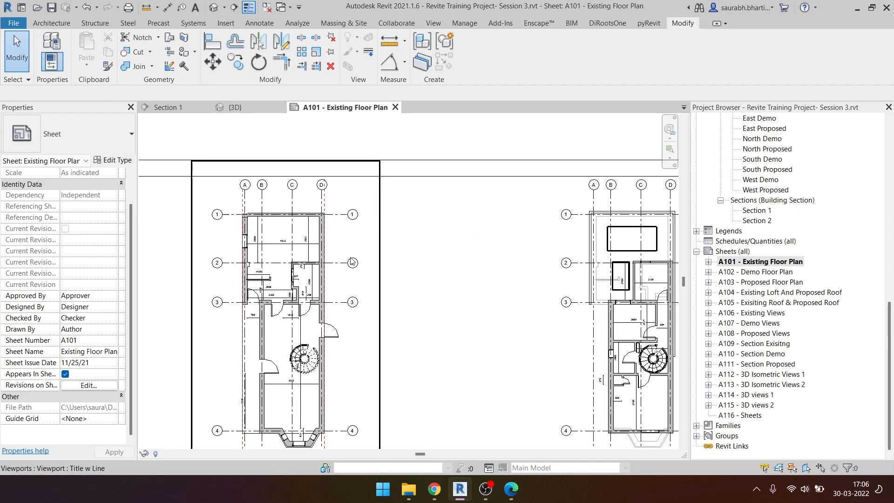
scroll(329, 205, "up", 3)
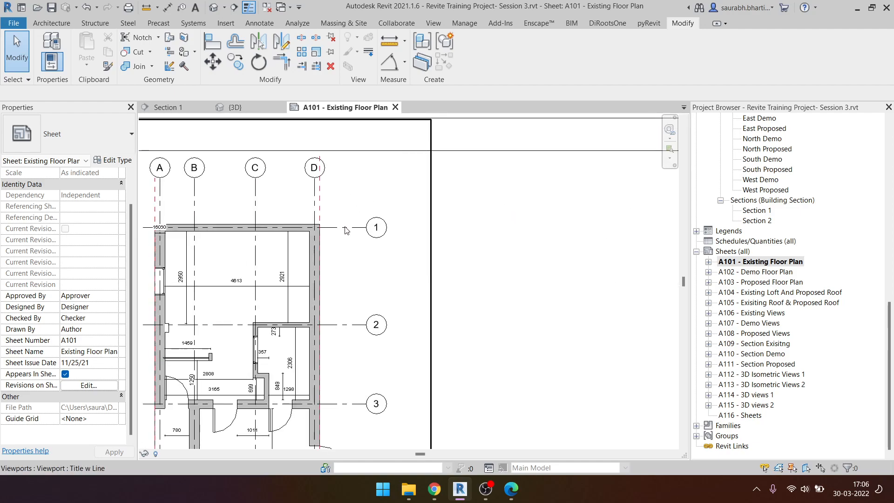
scroll(161, 230, "up", 4)
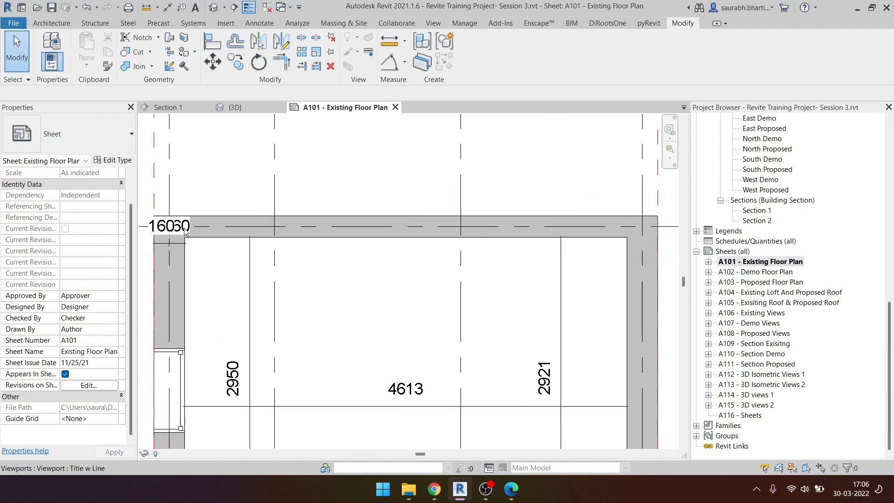
middle_click_drag(301, 231, 466, 295)
double_click(461, 227)
scroll(358, 273, "down", 1)
left_click(347, 305)
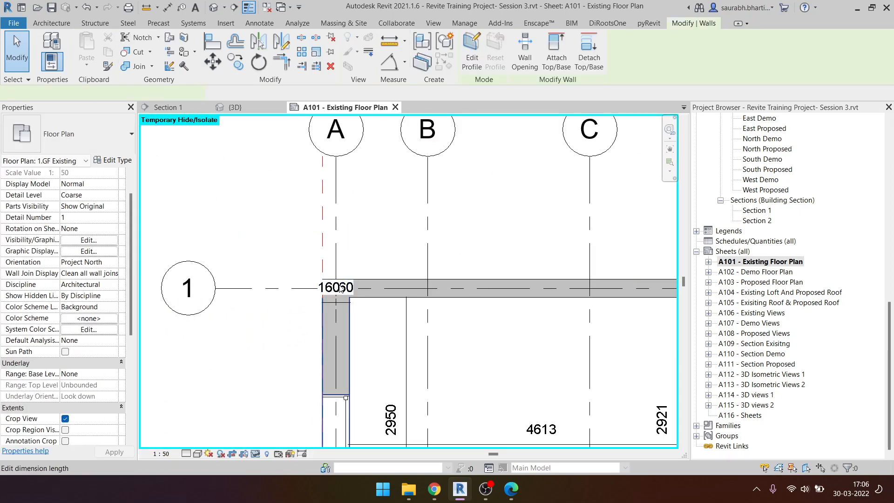
key("Escape")
left_click(341, 288)
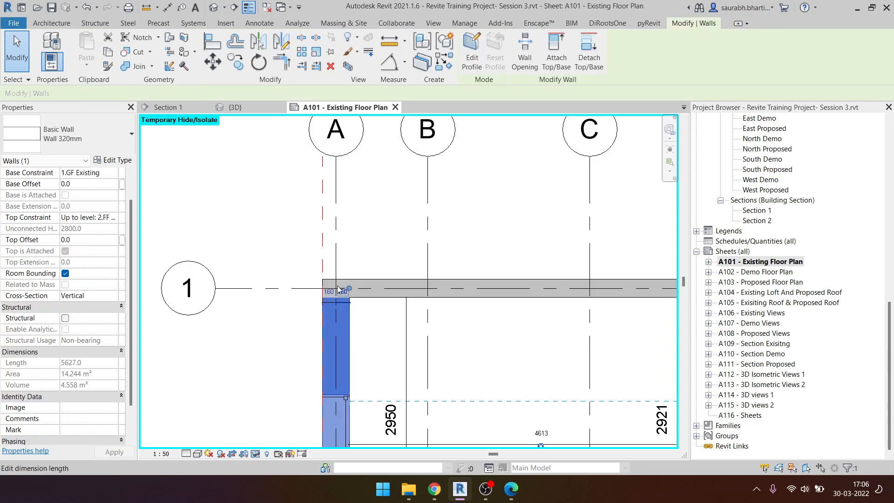
left_click(330, 292)
scroll(332, 294, "up", 3)
left_click(322, 294)
key("Escape")
left_click(273, 242)
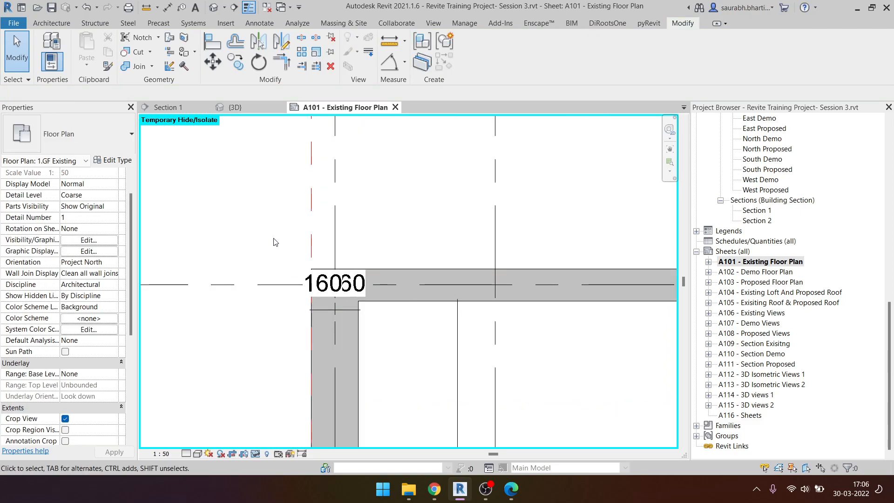
- Delete the overlapping dimension text at the corner of grids A and 1 in the ground floor plan and deactivate the view
left_click(335, 284)
key("Delete")
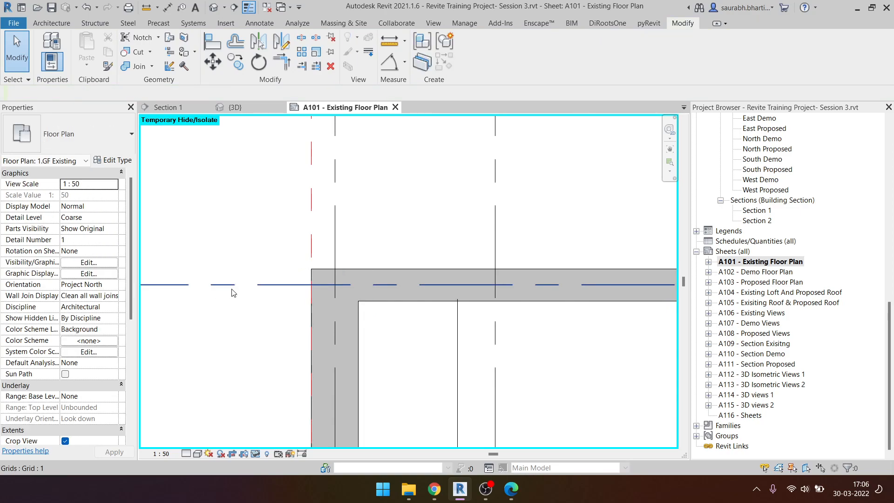
scroll(234, 293, "down", 6)
double_click(380, 191)
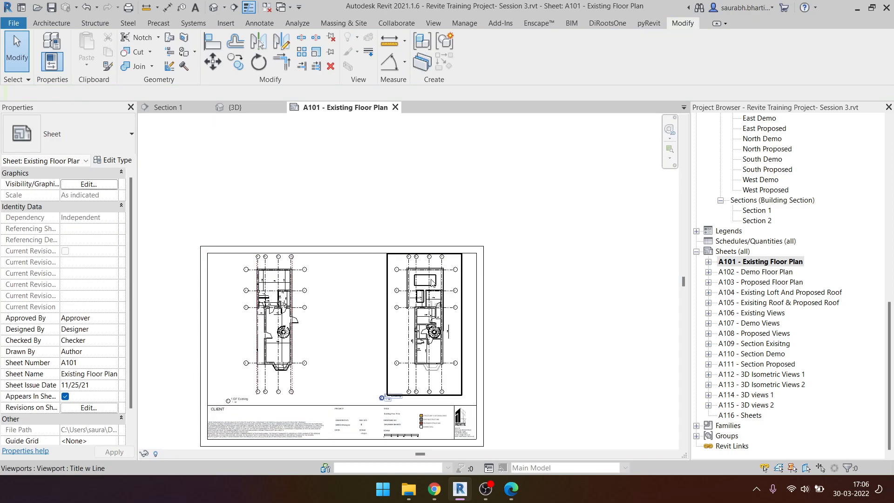
- Activate the 2.FF Existing view and select grid line C
scroll(431, 281, "up", 7)
double_click(433, 245)
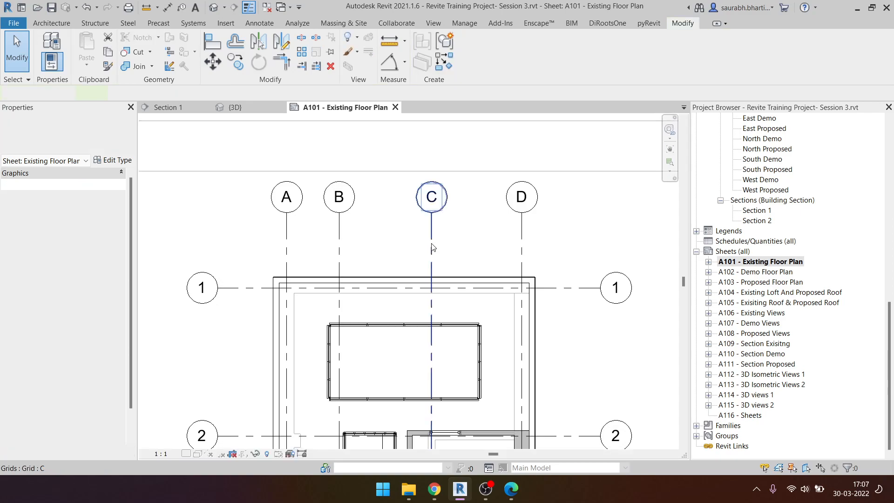
left_click(432, 247)
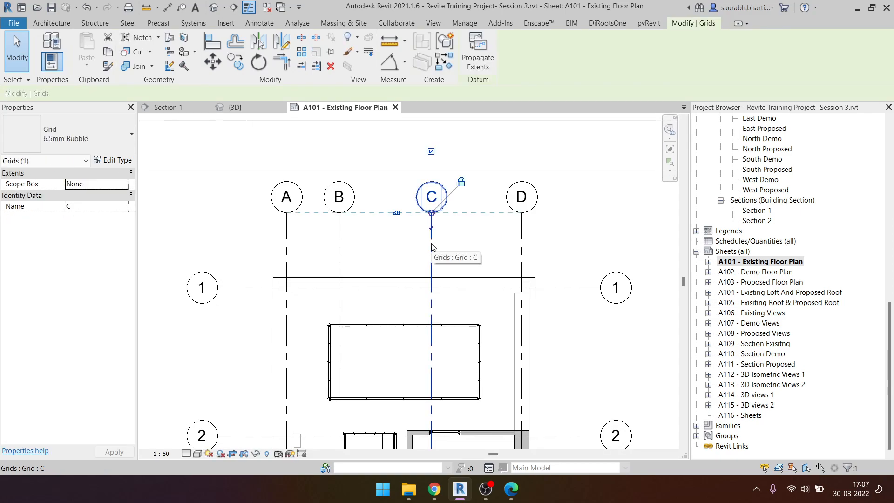
- Examine how the grid lines run across the walls, roof lights and dimensions of the first floor plan, and clear the selection
scroll(432, 245, "down", 5)
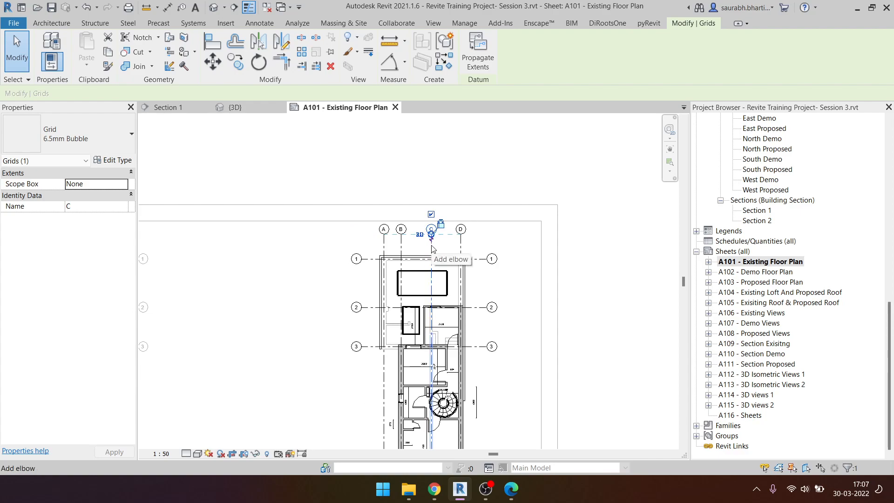
scroll(432, 249, "up", 3)
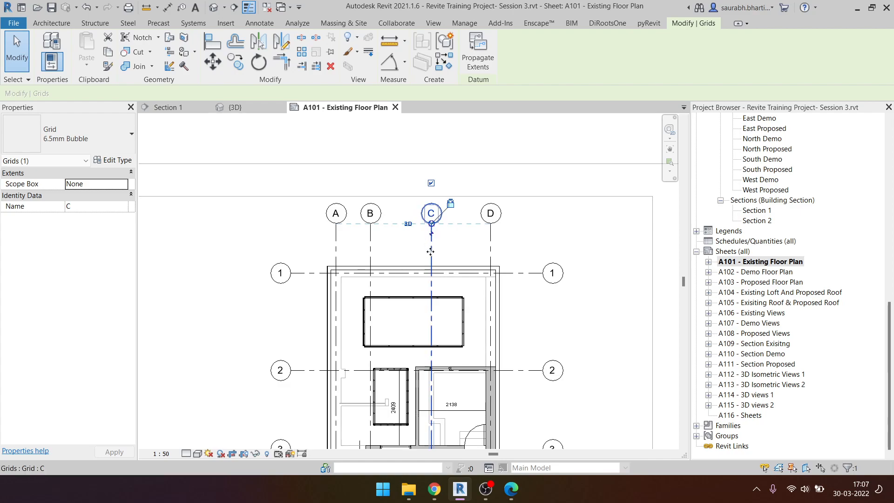
scroll(431, 250, "up", 3)
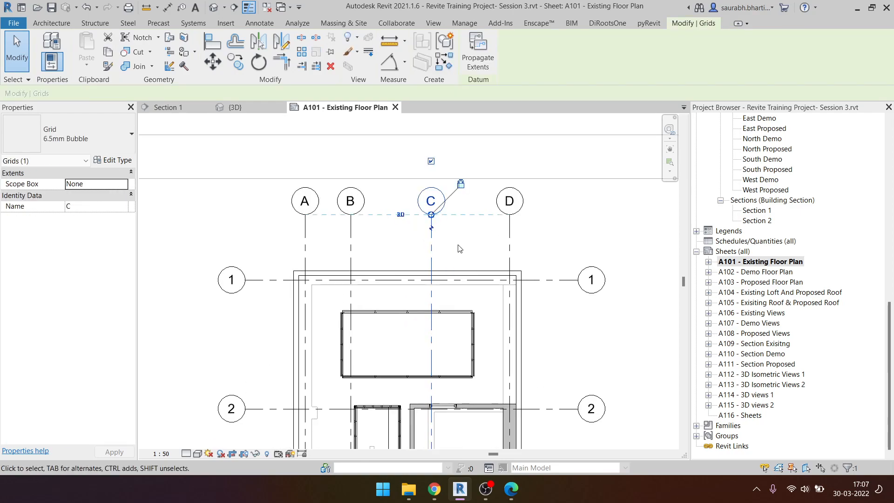
scroll(461, 250, "down", 4)
scroll(487, 304, "up", 2)
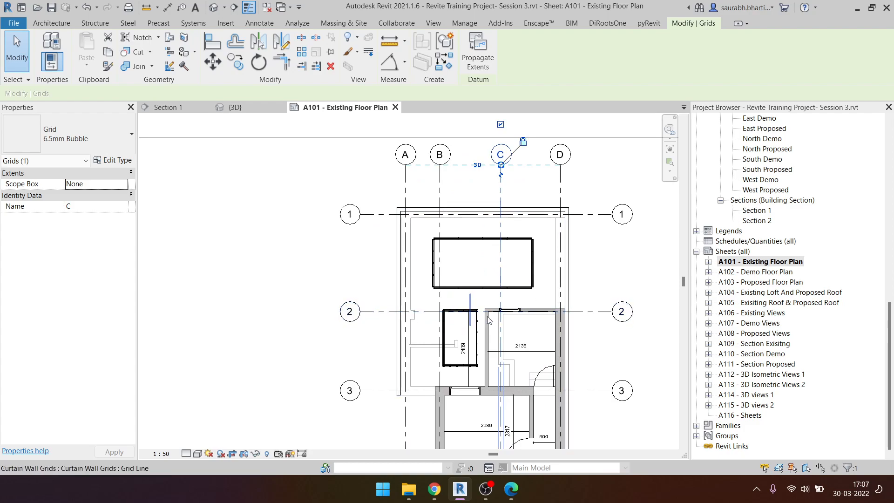
scroll(498, 313, "up", 1)
scroll(468, 243, "down", 2)
middle_click_drag(490, 352, 456, 253)
key("Escape")
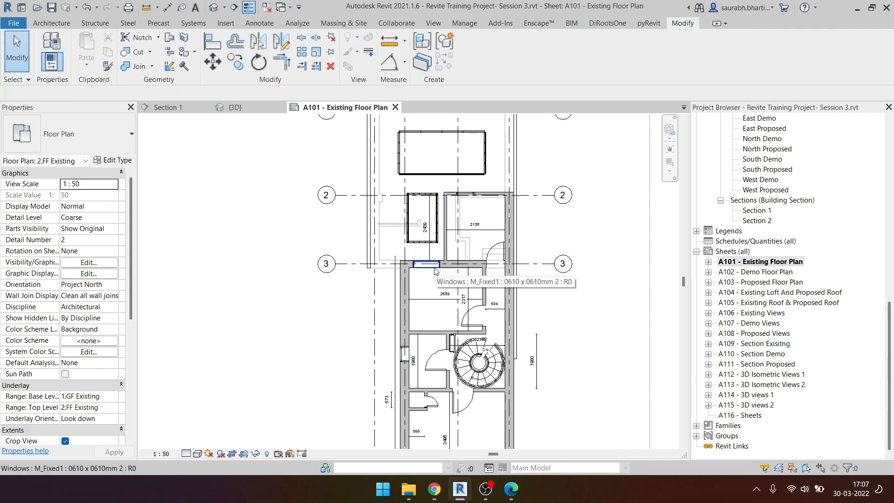
middle_click_drag(453, 282, 459, 343)
middle_click_drag(424, 232, 438, 334)
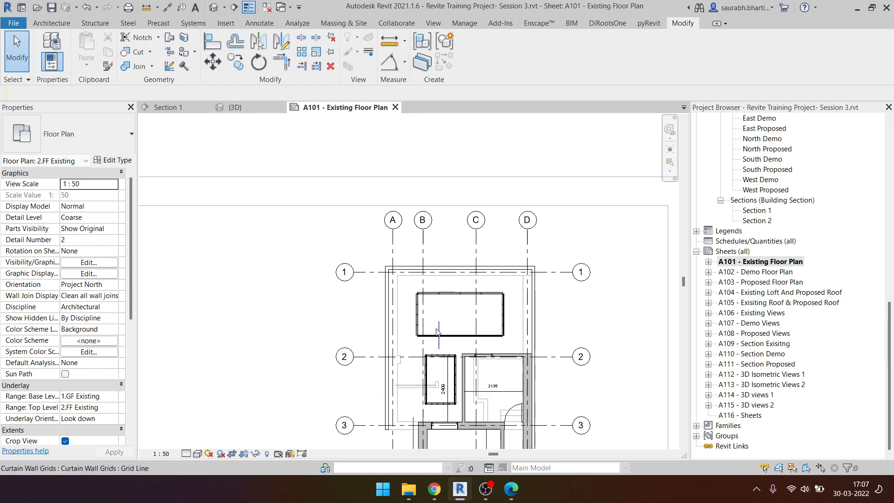
- Hide the whole grid category in the 2.FF Existing view and return to the sheet
right_click(476, 253)
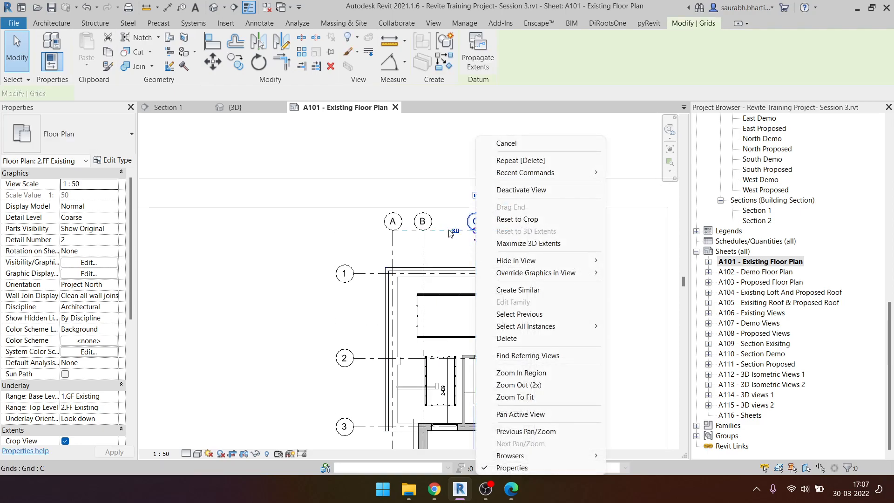
left_click(371, 252)
right_click(477, 249)
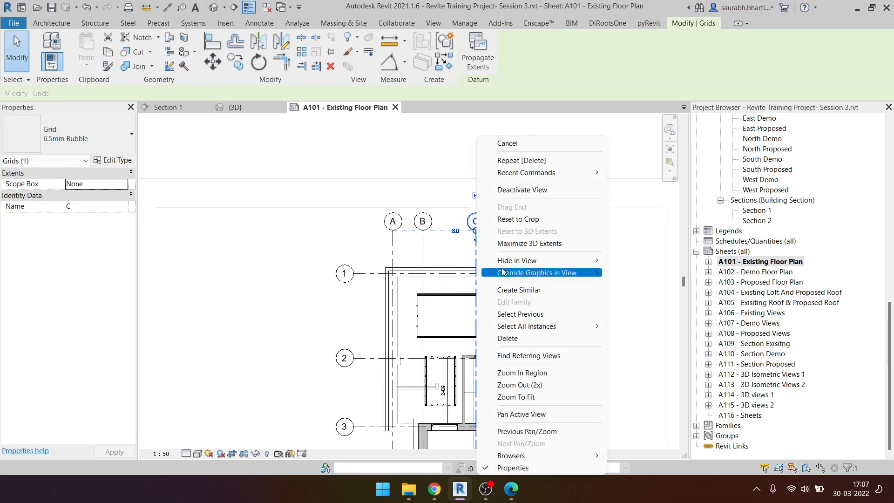
mouse_move(582, 261)
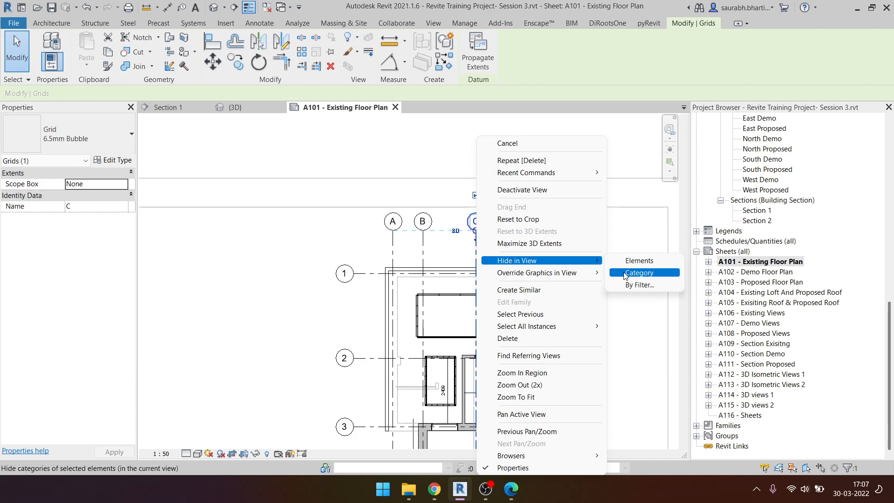
left_click(625, 273)
scroll(576, 246, "down", 5)
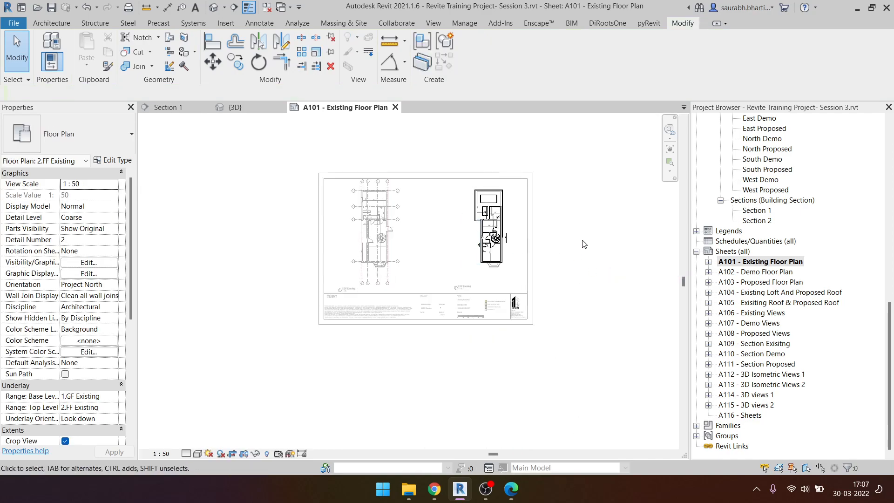
double_click(652, 238)
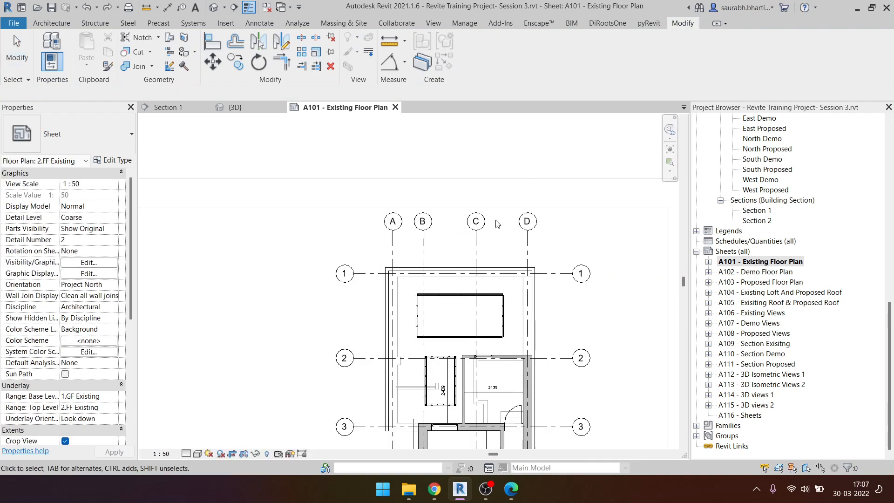
- Override the grid category's graphics in the 2.FF Existing view to display as Halftone
left_click(477, 248)
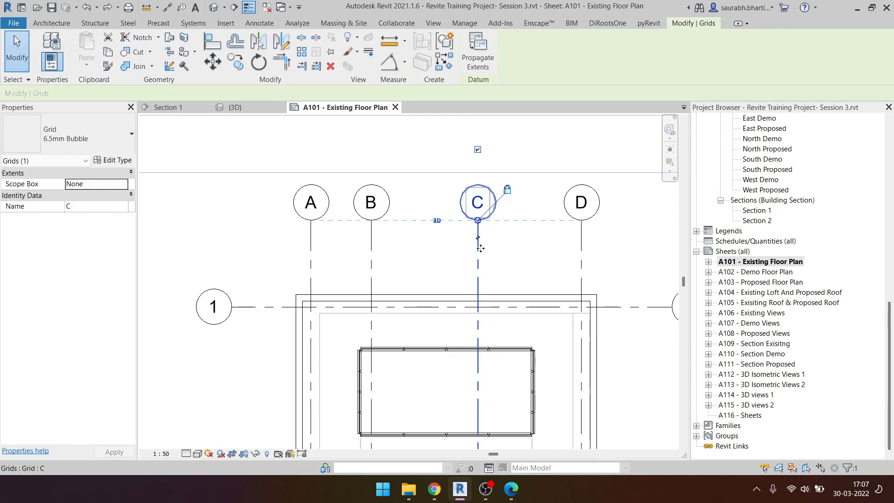
right_click(480, 249)
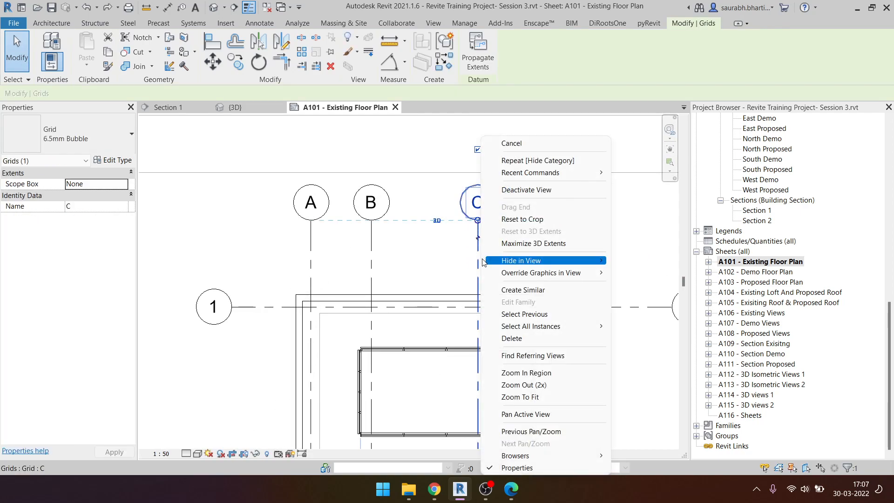
mouse_move(524, 275)
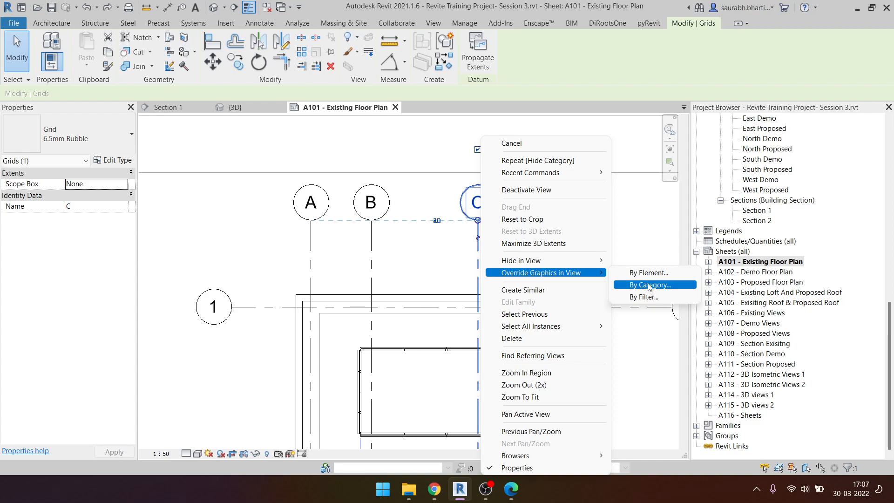
left_click(650, 285)
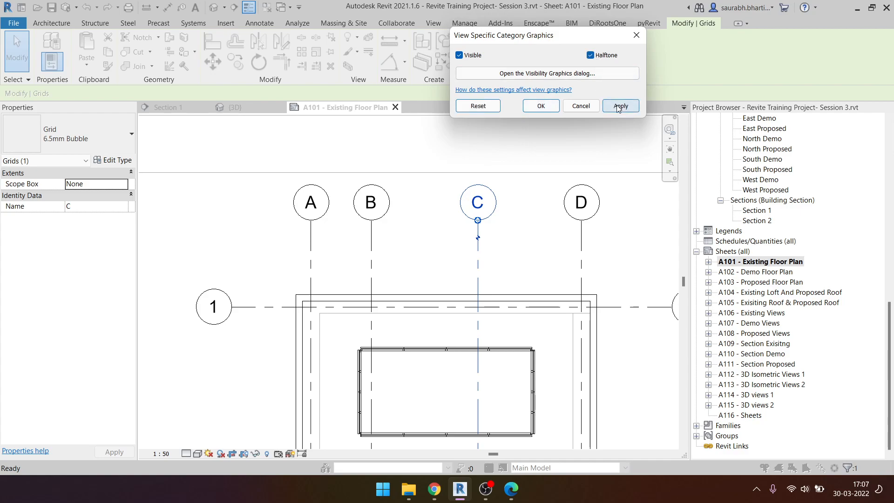
left_click(620, 106)
left_click(538, 108)
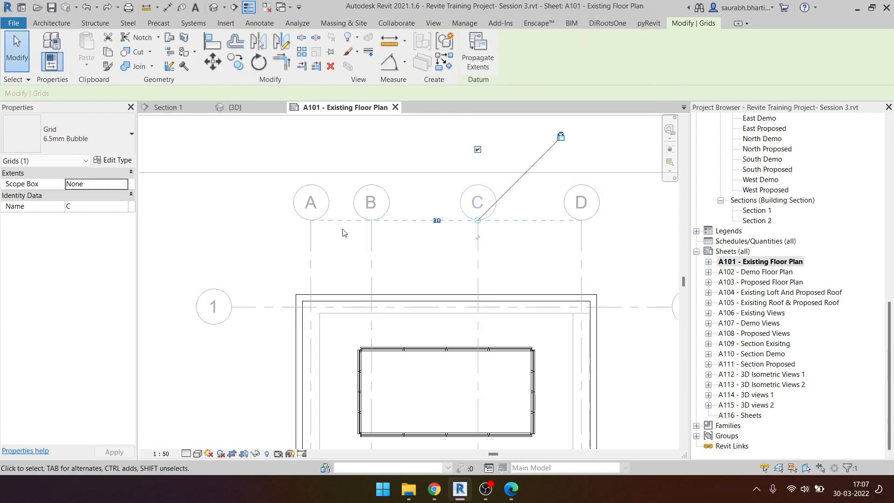
- Examine the halftone grids across the whole 2.FF Existing plan, including the bay window area and the lower grid bubbles
scroll(345, 231, "down", 7)
left_click(531, 248)
scroll(353, 279, "up", 2)
scroll(358, 273, "down", 6)
scroll(358, 291, "up", 4)
scroll(391, 383, "up", 4)
scroll(334, 381, "up", 3)
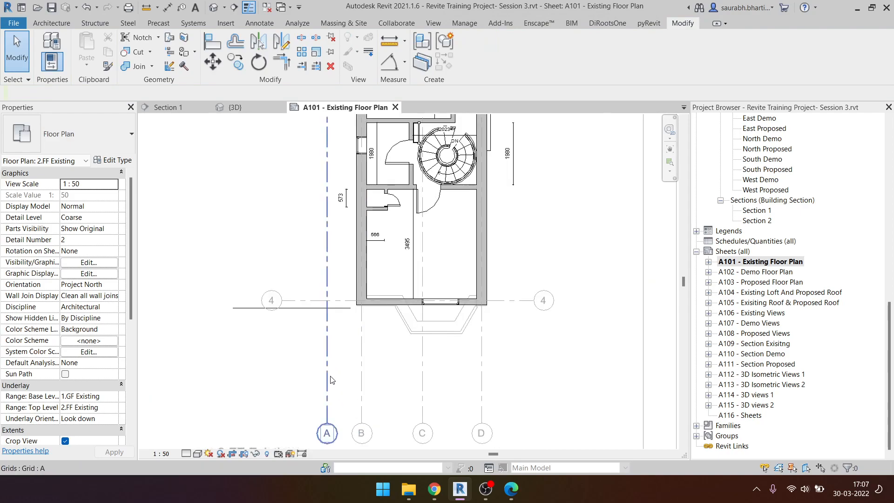
scroll(334, 322, "down", 5)
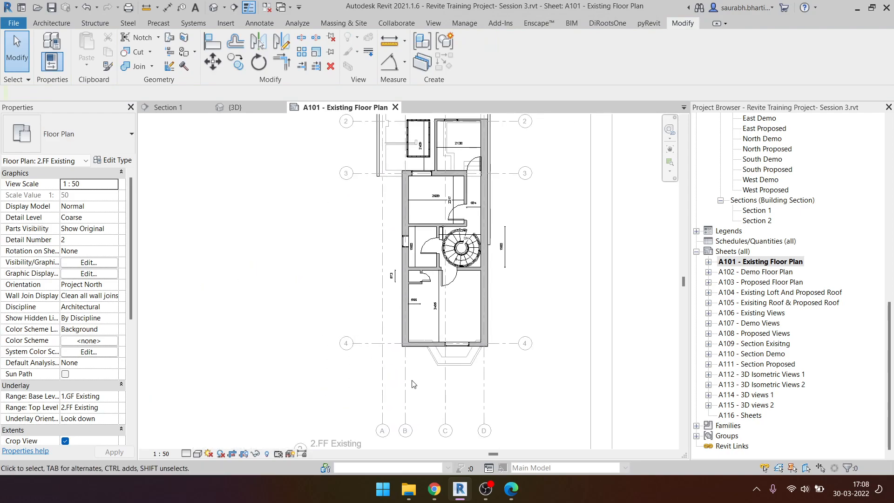
scroll(309, 290, "up", 3)
- Inspect the PDF raster image beside the first floor plan, clear the selection and deactivate the 2.FF Existing view
left_click(387, 326)
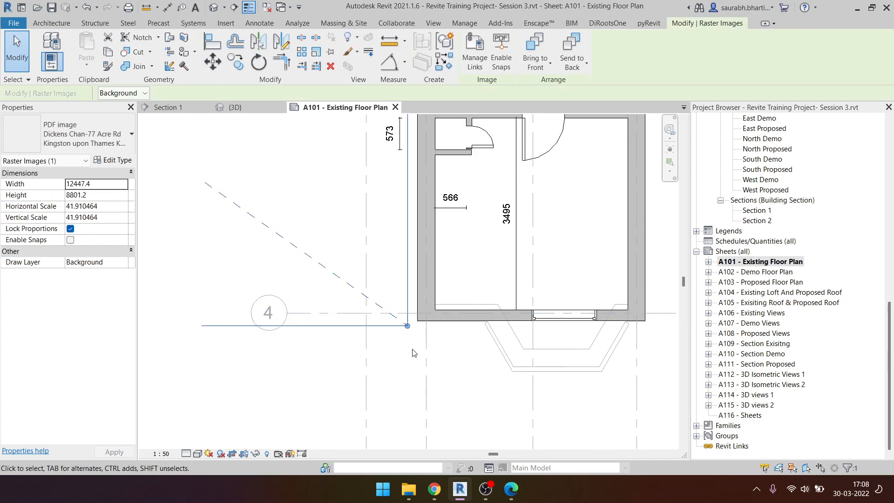
scroll(400, 326, "down", 4)
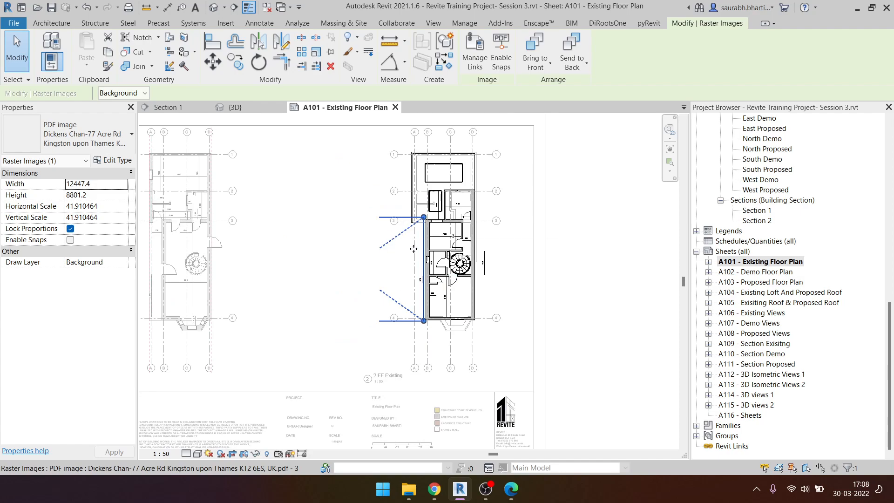
scroll(398, 264, "down", 1)
middle_click_drag(419, 296, 446, 295)
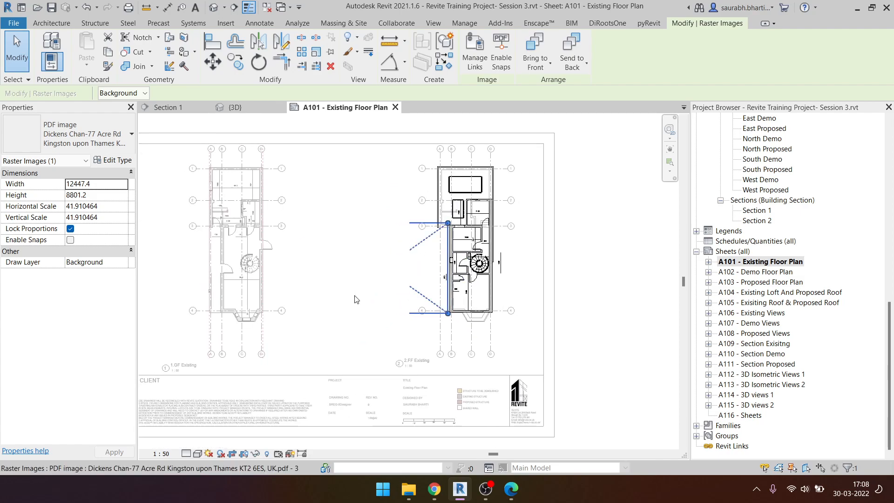
left_click(434, 260)
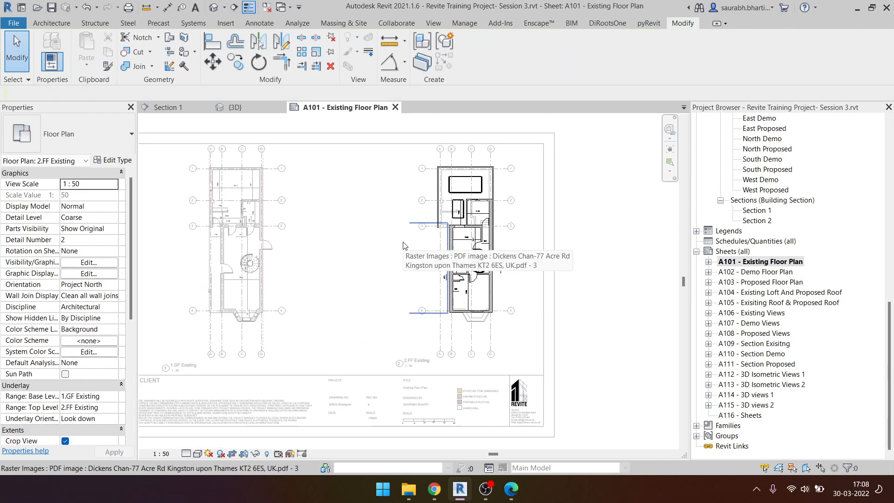
middle_click_drag(346, 266, 437, 269)
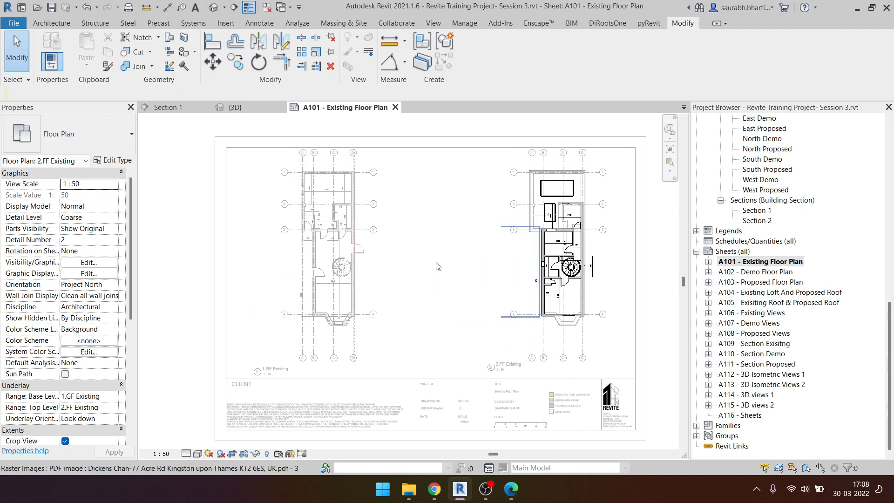
left_click(196, 272)
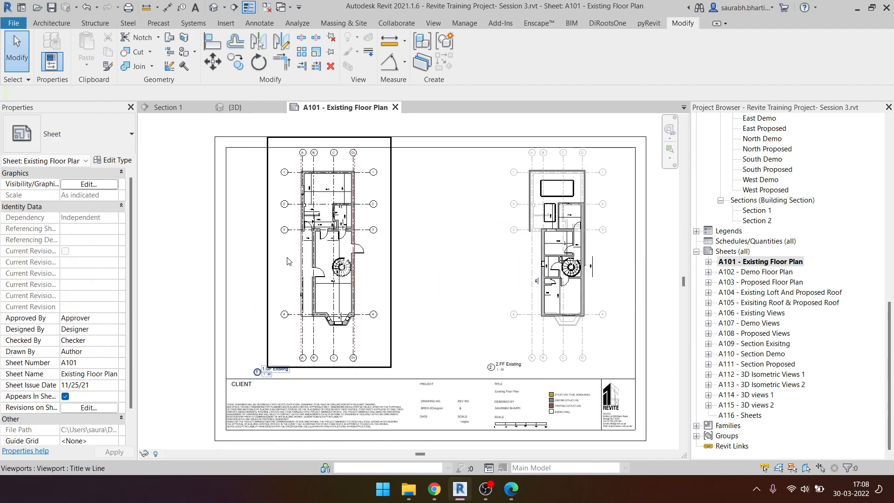
- Override the grid category's graphics in the 1.GF Existing view to Halftone and return to the sheet
scroll(335, 321, "up", 5)
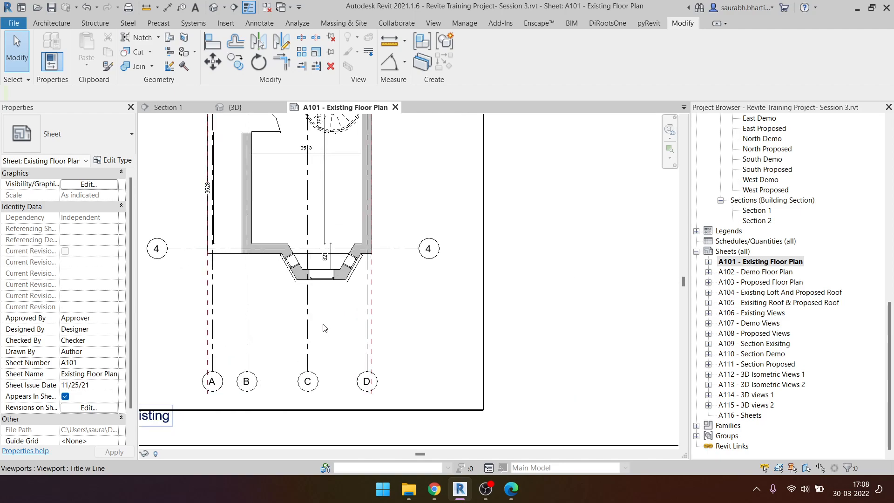
double_click(306, 326)
left_click(306, 322)
right_click(306, 322)
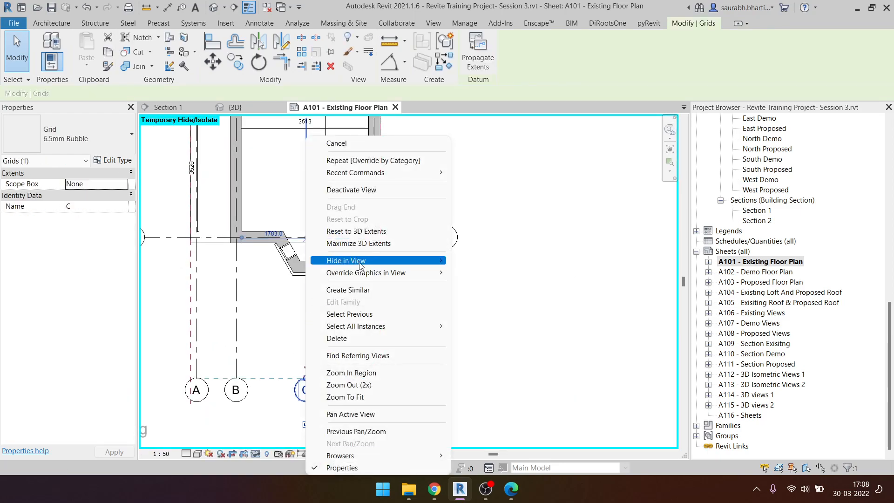
mouse_move(374, 276)
left_click(495, 285)
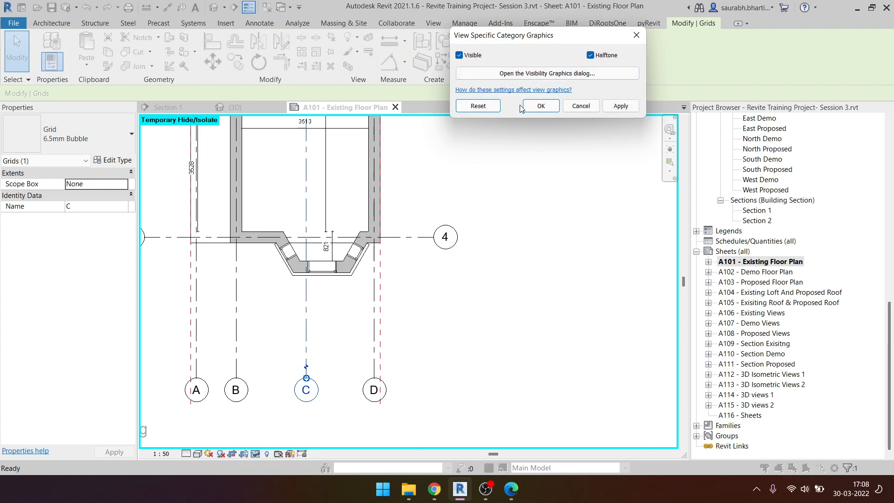
left_click(540, 106)
scroll(286, 259, "down", 5)
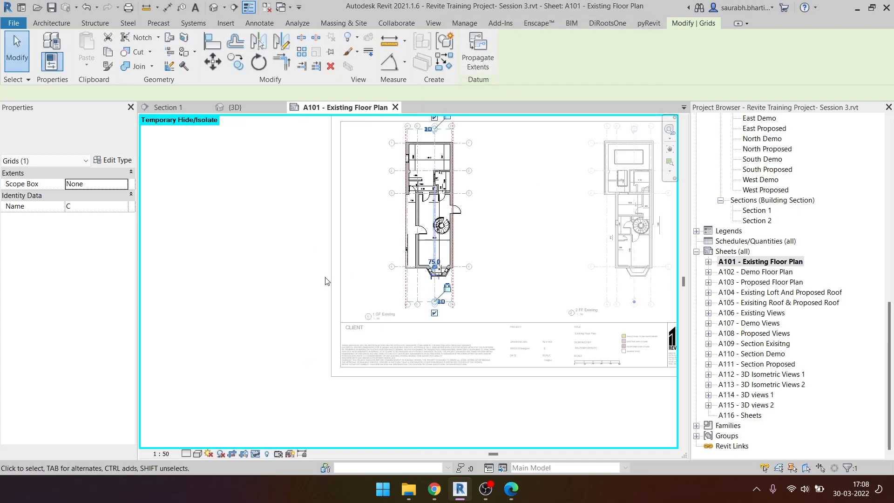
double_click(286, 255)
middle_click_drag(443, 222, 310, 254)
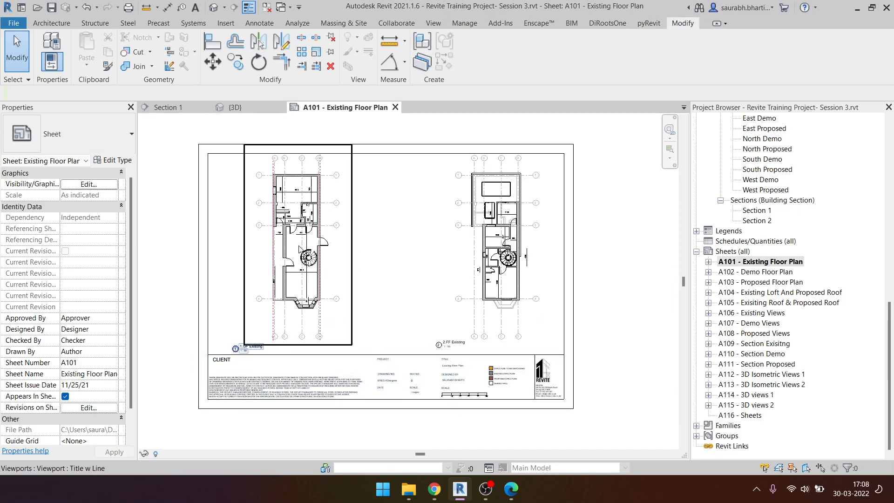
scroll(275, 314, "up", 5)
scroll(274, 314, "down", 2)
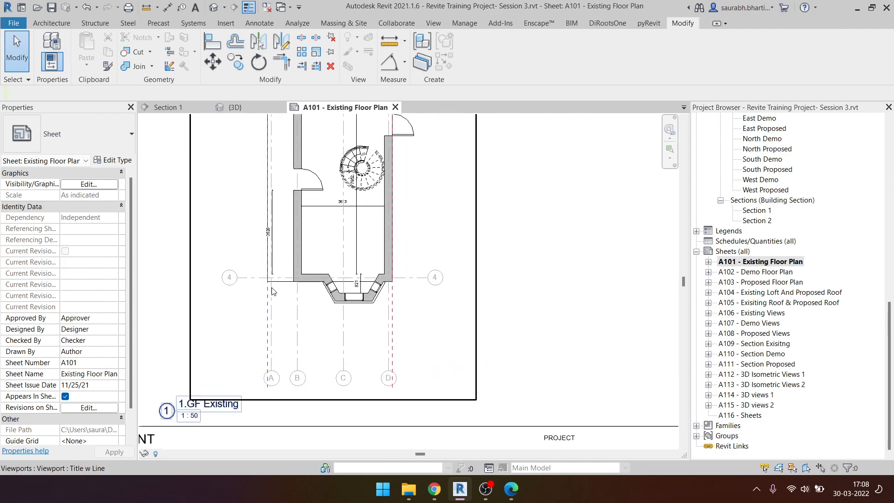
- Open sheet A102 - Demo Floor Plan and shift the 1.GF Demo viewport left, away from the 2.FF Demo plan
double_click(758, 272)
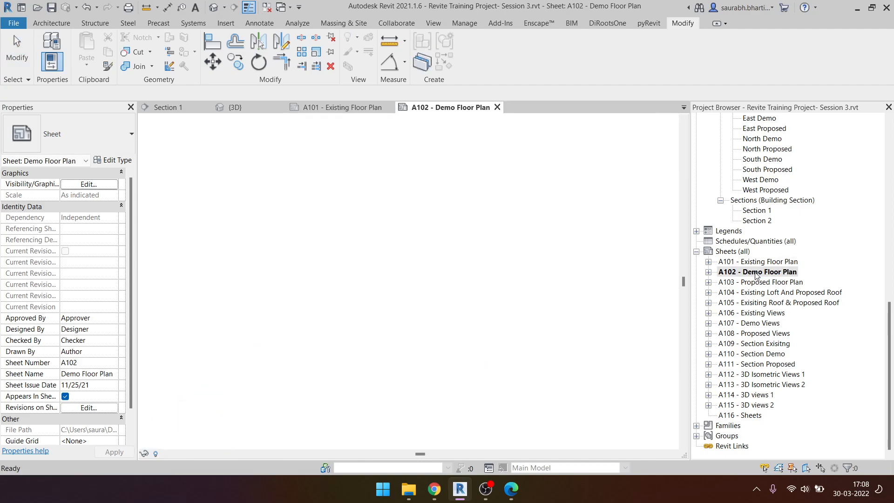
scroll(418, 330, "down", 3)
left_click(417, 330)
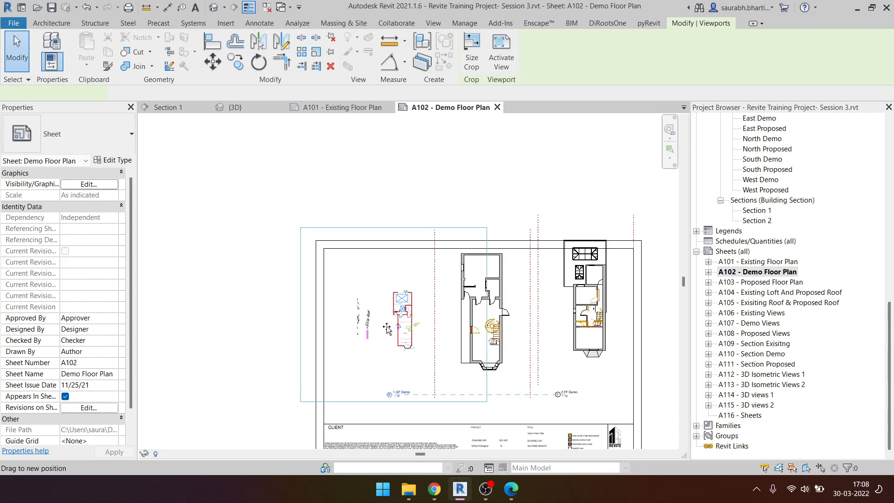
left_click_drag(417, 330, 349, 329)
middle_click_drag(555, 349, 529, 274)
- Move the 2.FF Demo viewport left within the title block and fine-tune the positions of both demo viewports
left_click_drag(529, 273, 496, 286)
left_click(397, 260)
left_click_drag(396, 259, 389, 261)
left_click(506, 260)
mouse_move(507, 259)
left_mouse_down()
mouse_move(487, 254)
mouse_move(507, 266)
left_mouse_up()
key("Escape")
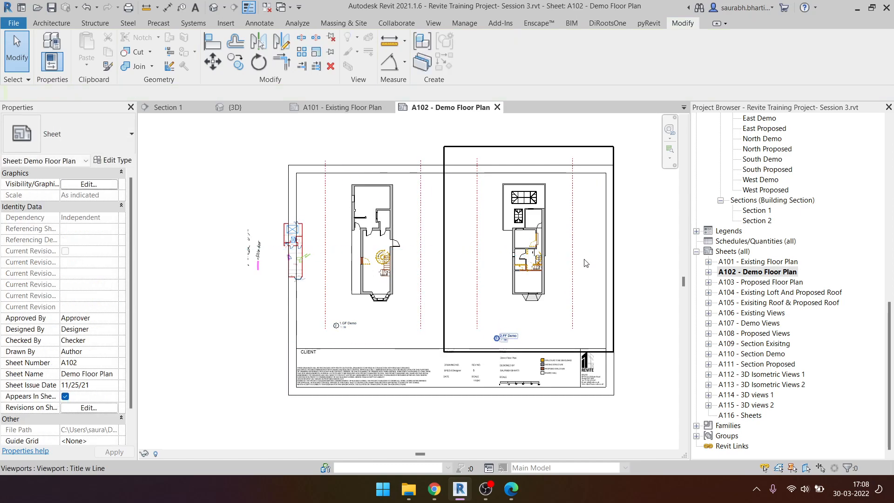
- Open the 1.GF Existing floor plan to inspect it, and return to sheet A102
scroll(776, 235, "up", 10)
scroll(769, 210, "up", 3)
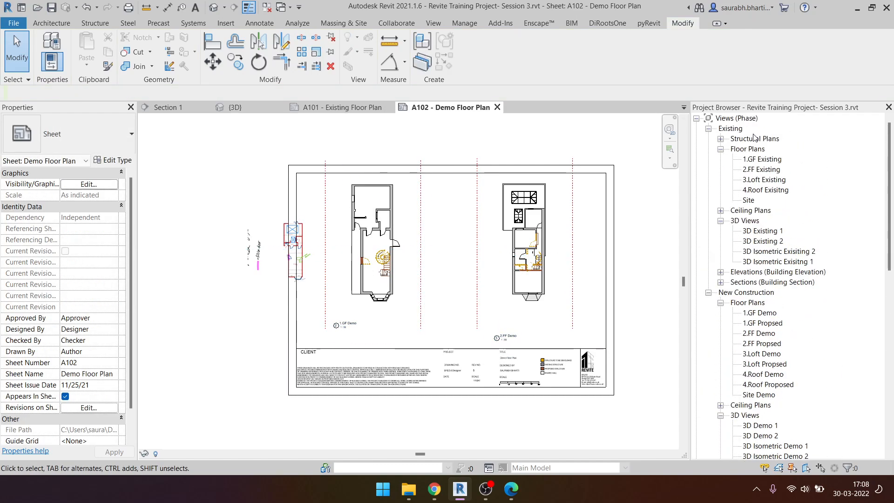
double_click(766, 160)
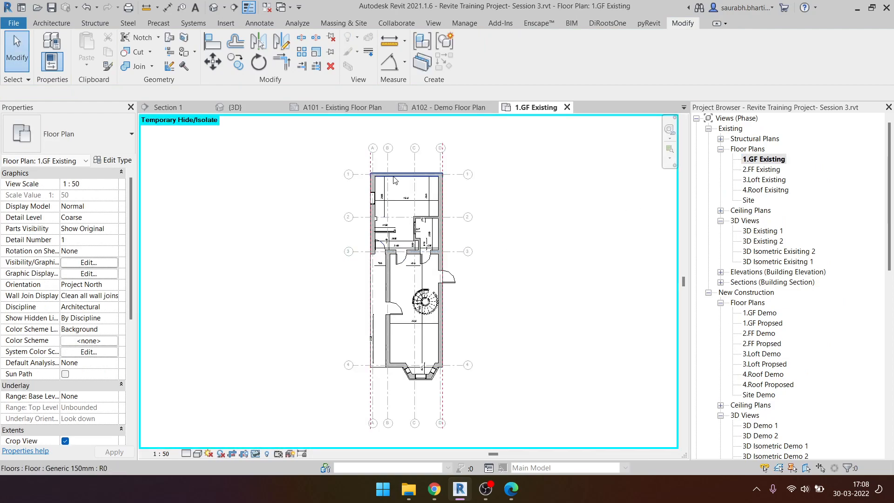
scroll(769, 280, "down", 15)
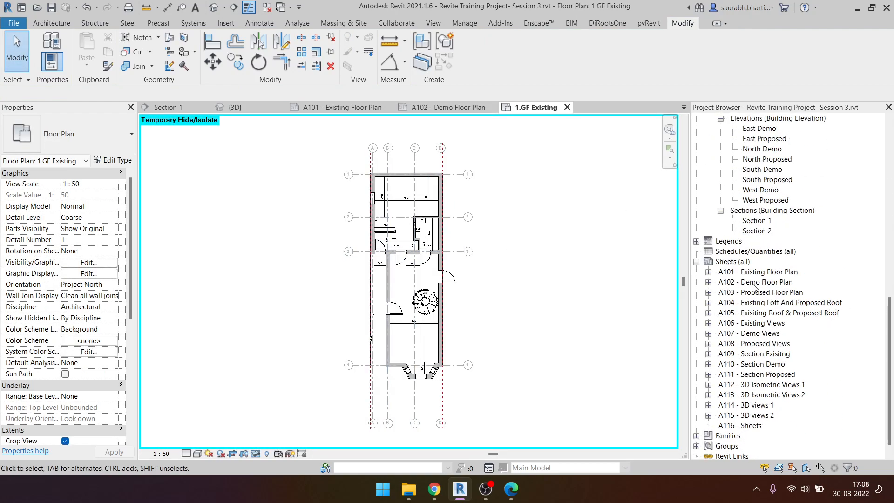
left_click(755, 283)
double_click(755, 284)
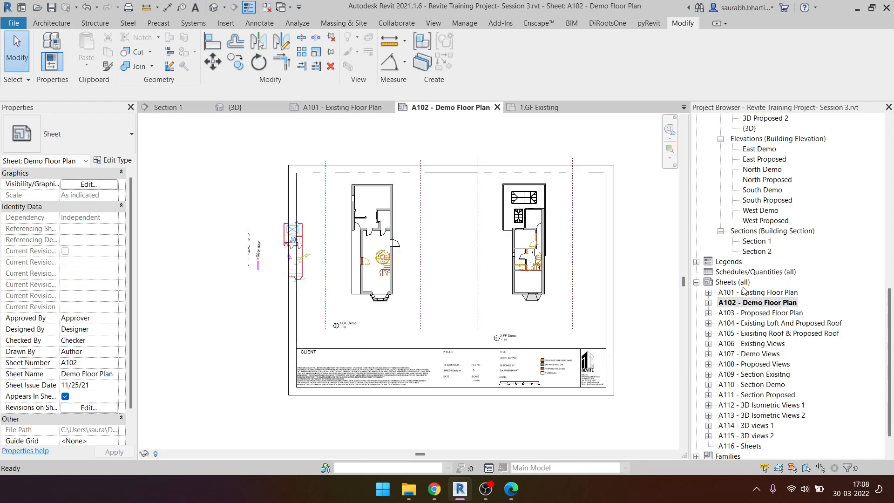
- List the views placed on sheet A102, inspect the 1.GF Demo floor plan in its own view, and return to the sheet
left_click(709, 303)
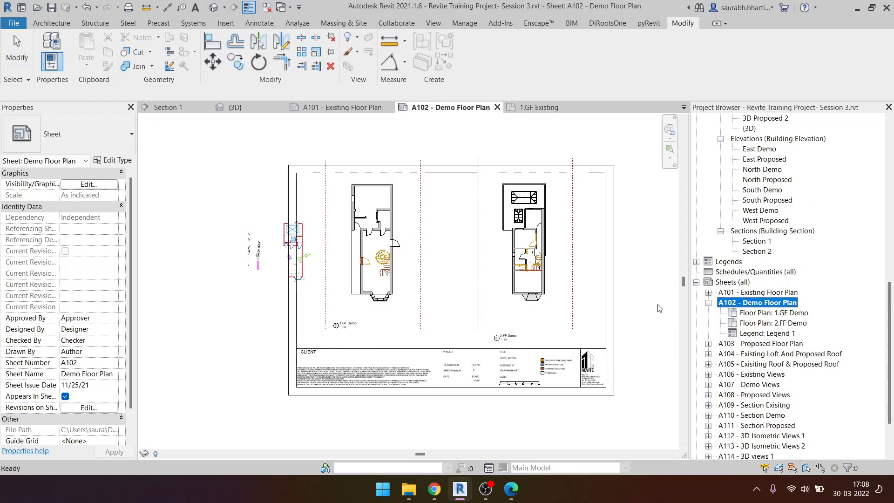
scroll(786, 329, "up", 1)
left_click(745, 346)
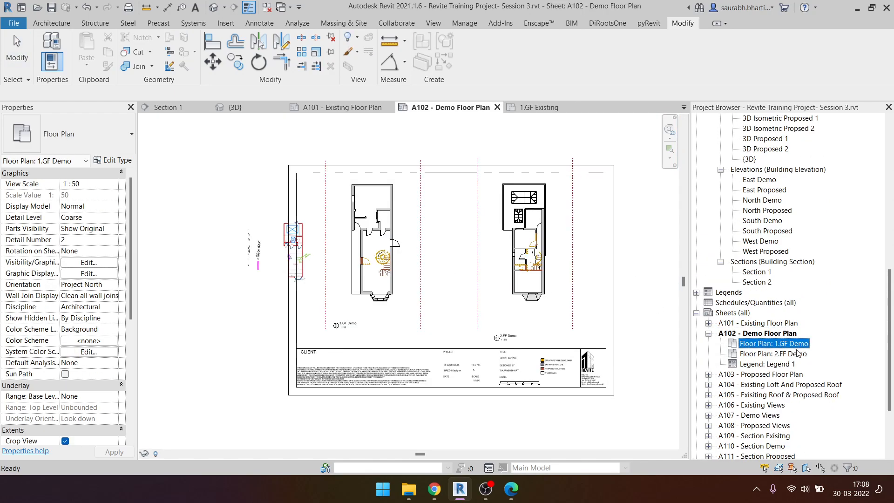
scroll(797, 352, "up", 15)
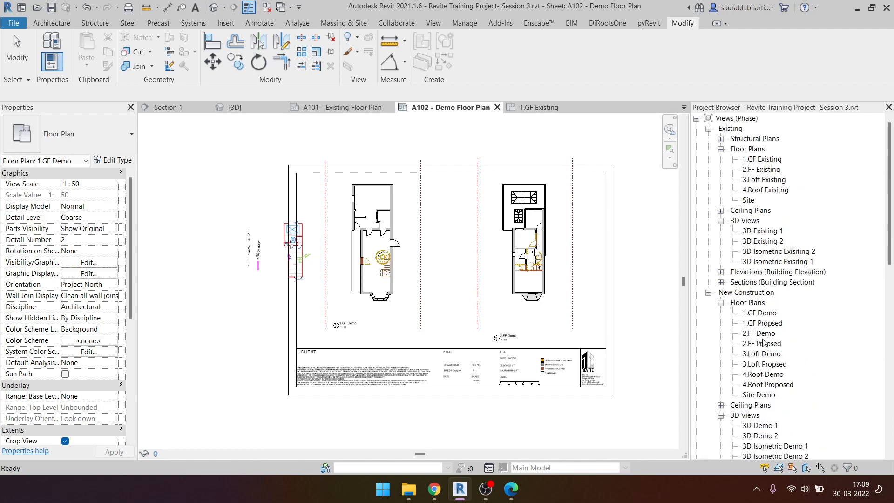
double_click(765, 314)
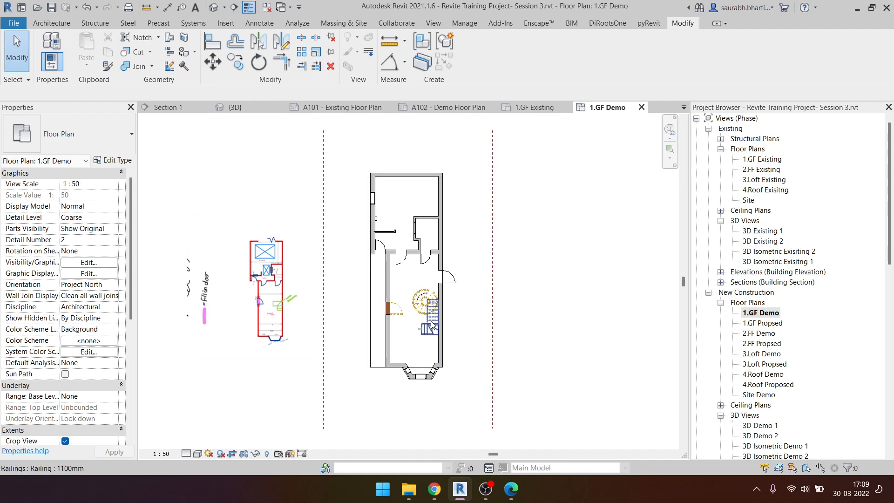
scroll(786, 339, "down", 12)
scroll(786, 340, "down", 2)
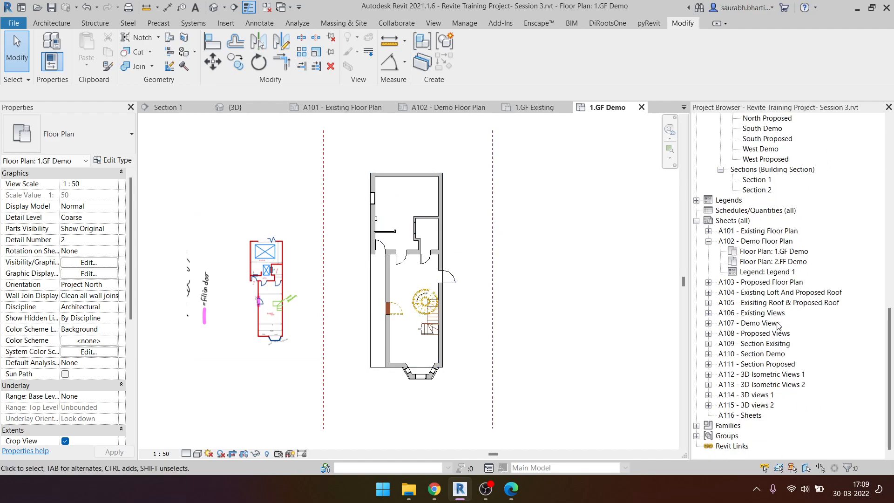
double_click(764, 242)
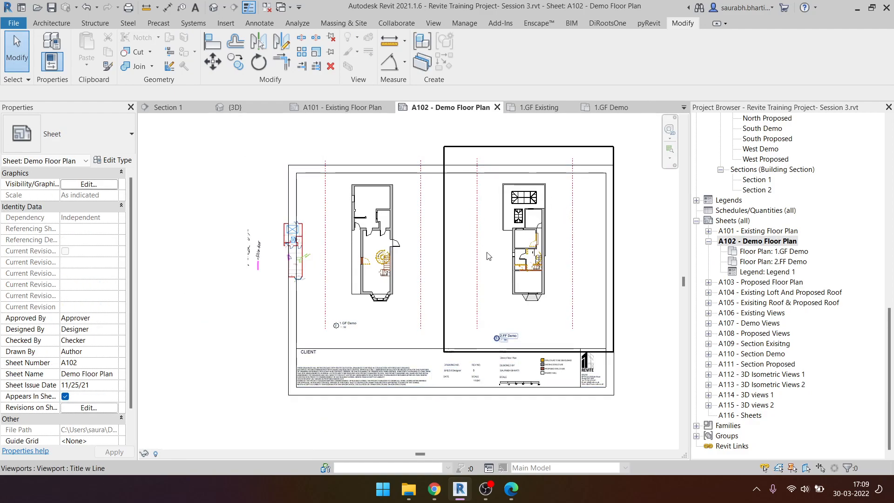
- Activate the 1.GF Demo view, delete its two dashed shared lines either side of the plan, and deactivate the view
double_click(424, 298)
left_click(421, 296)
left_click(327, 283, "ctrl")
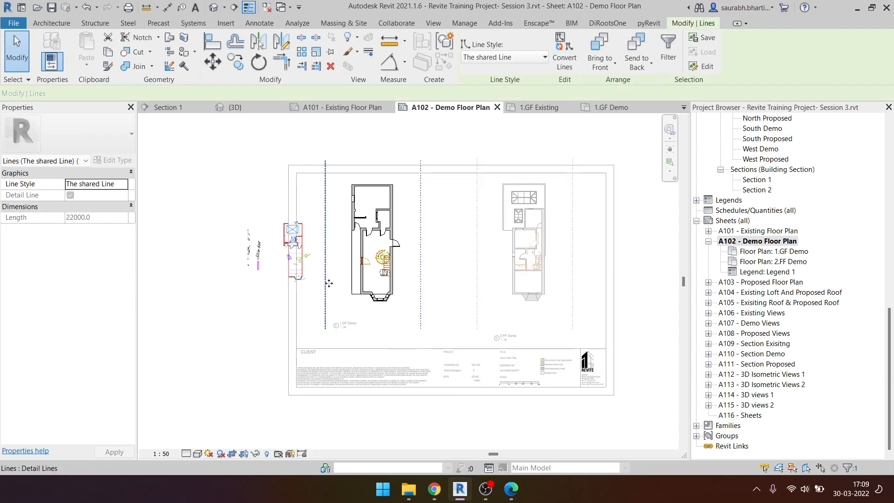
key("Delete")
double_click(531, 140)
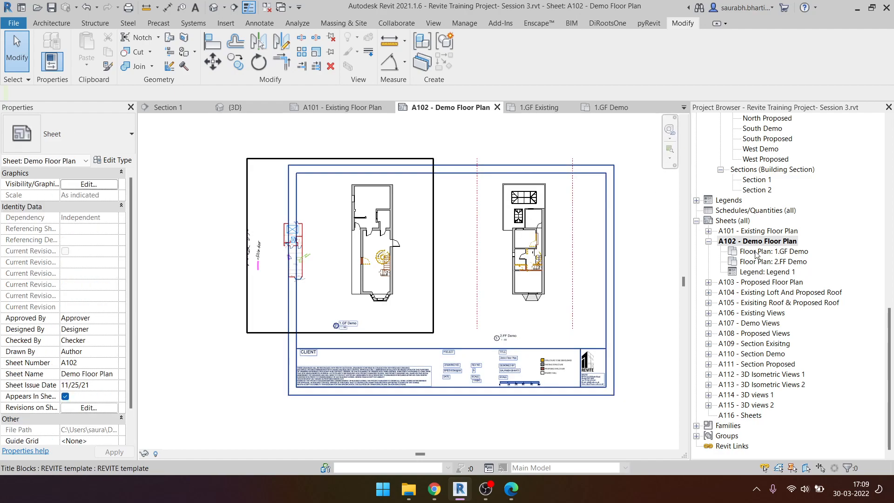
- On sheet A101, activate the 1.GF Existing view and copy its two dashed shared lines to the clipboard
double_click(758, 231)
double_click(328, 301)
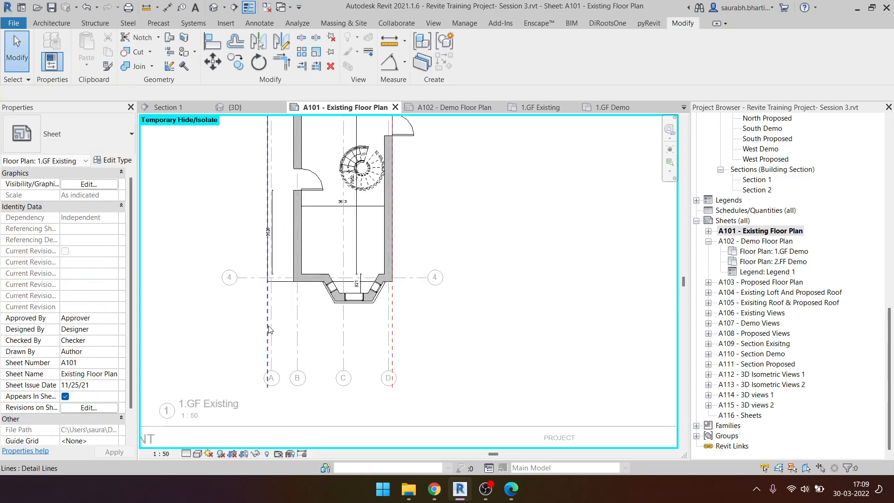
left_click(268, 326)
left_click(393, 326, "ctrl")
middle_click_drag(412, 279, 472, 329)
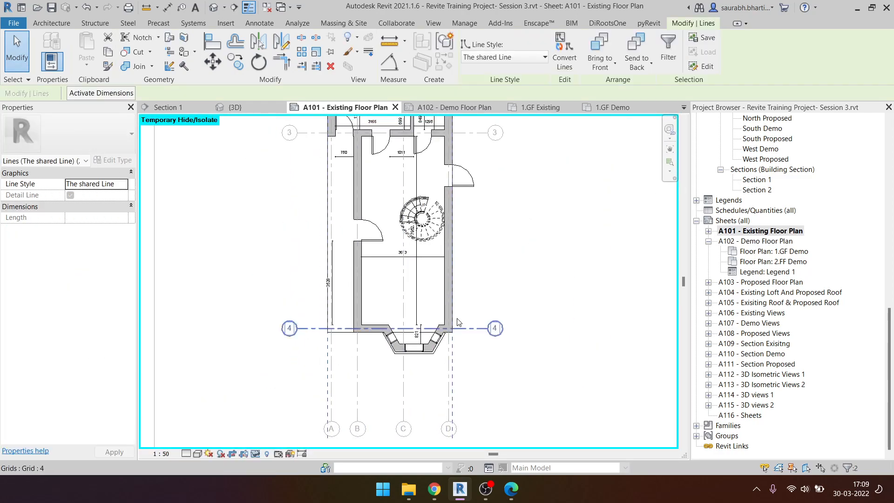
left_click(107, 53)
scroll(254, 270, "down", 4)
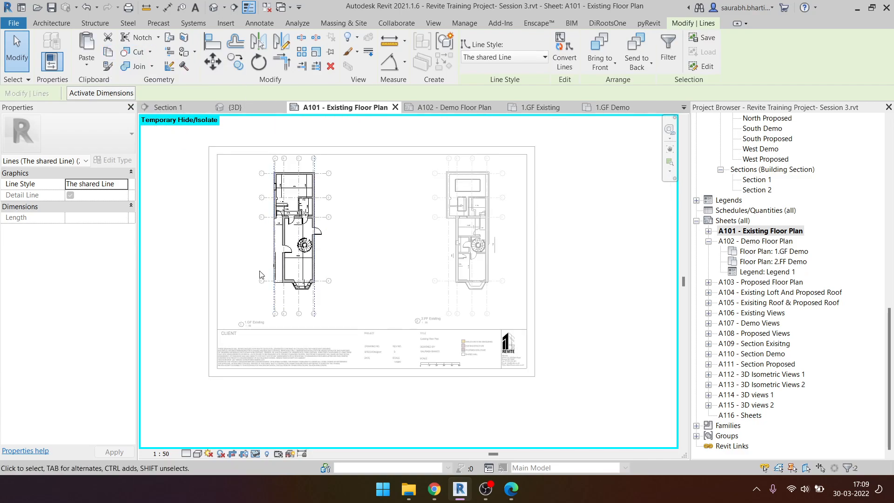
- Open sheet A102, activate its 1.GF Demo view and start a detail line in it
double_click(768, 242)
scroll(456, 205, "up", 4)
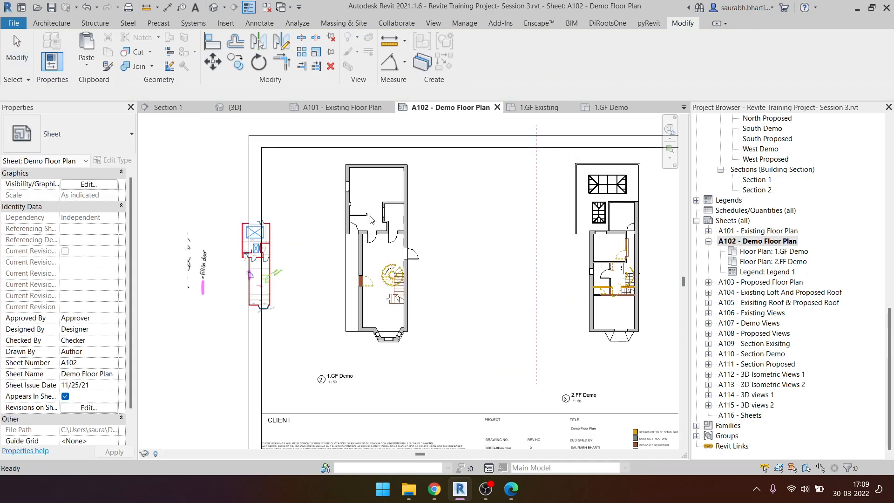
double_click(456, 205)
scroll(300, 349, "down", 3)
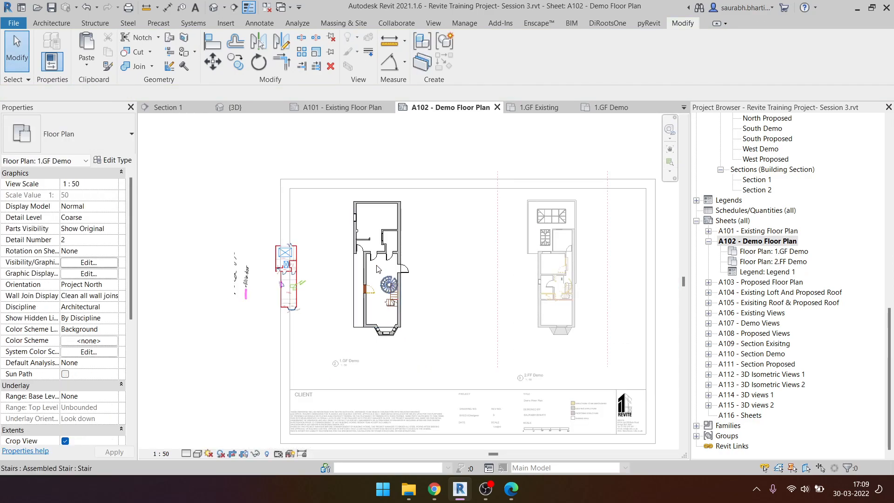
scroll(299, 348, "up", 5)
middle_click_drag(539, 245, 533, 272)
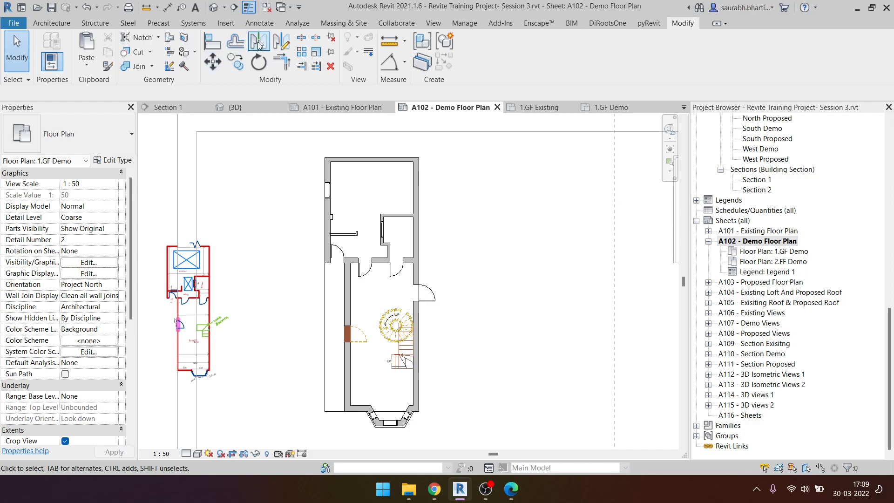
left_click(258, 23)
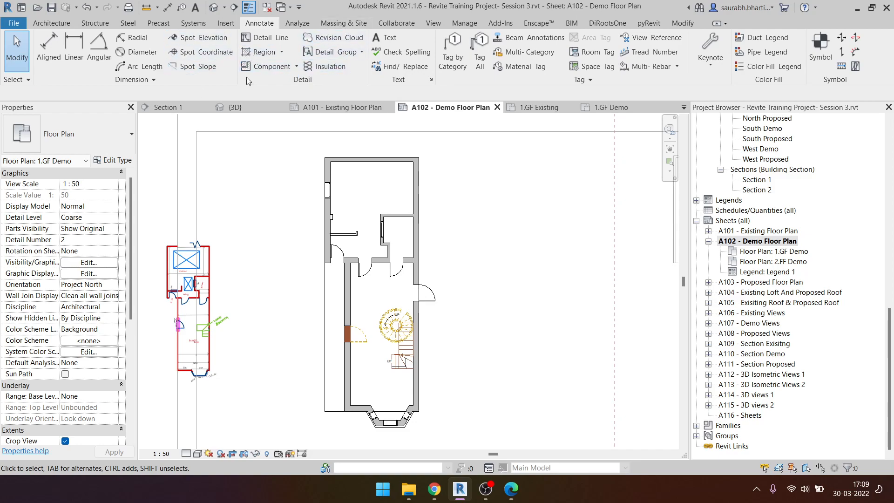
left_click(249, 39)
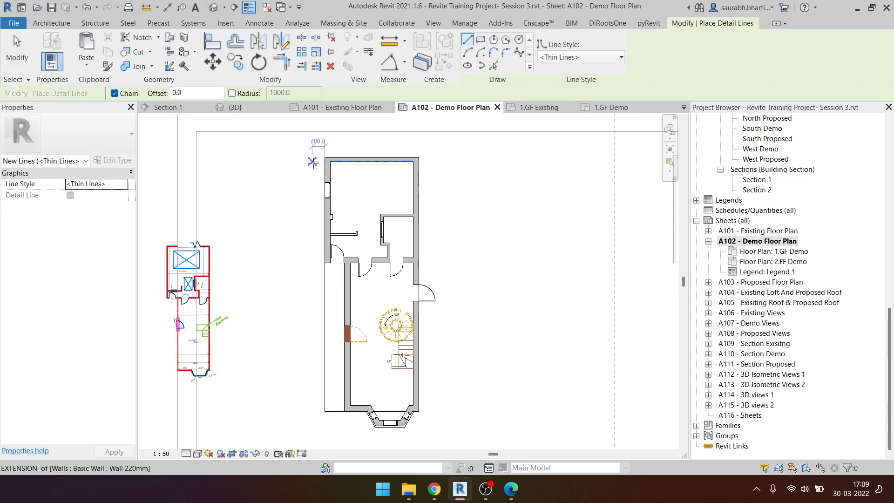
scroll(314, 163, "up", 3)
left_click(348, 152)
scroll(349, 151, "up", 2)
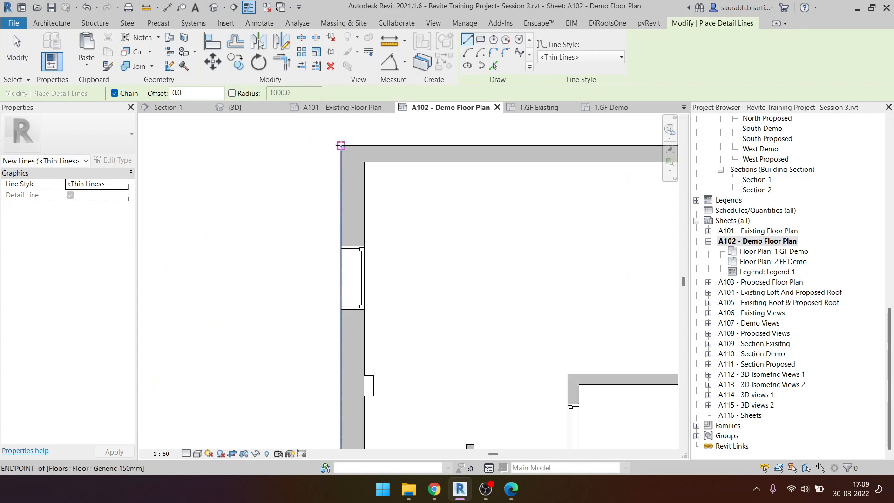
scroll(349, 308, "down", 2)
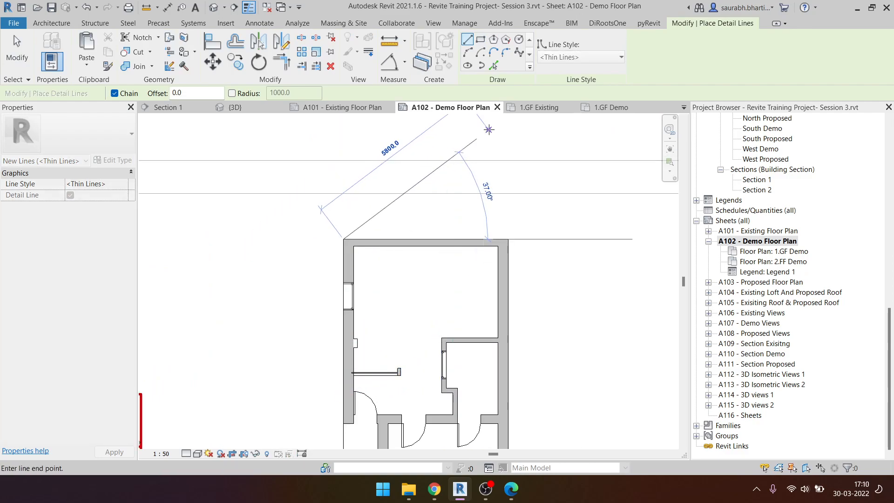
key("Escape")
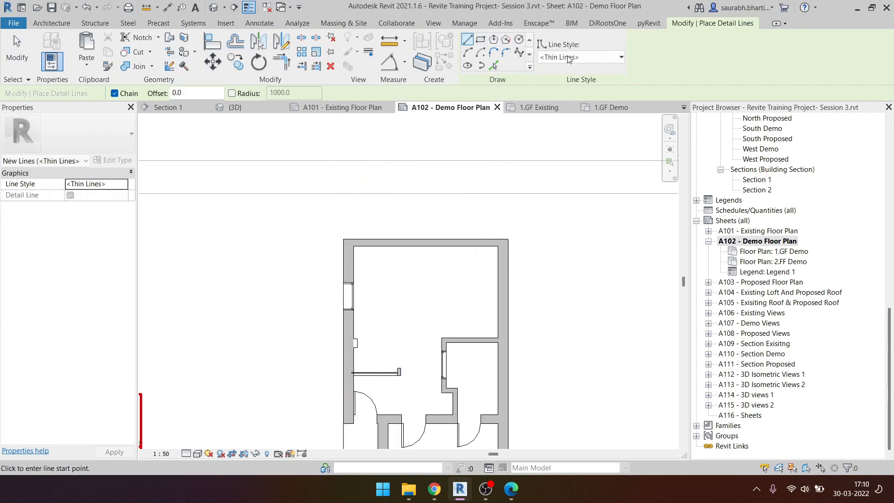
- Draw a vertical detail line in The shared Line style, about 17400 mm long, from the plan's upper-right corner down past the bay window
left_click(563, 57)
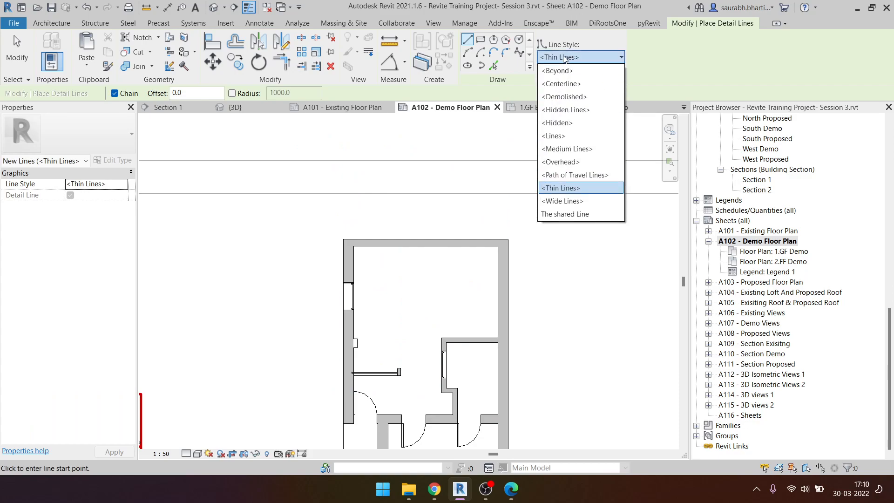
left_click(584, 214)
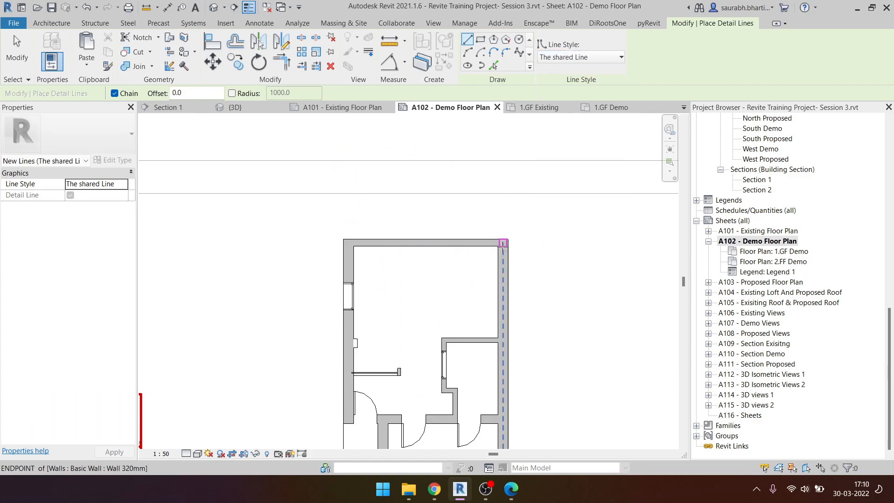
scroll(511, 243, "up", 3)
left_click(507, 236)
scroll(506, 298, "down", 5)
middle_click_drag(510, 436, 483, 142)
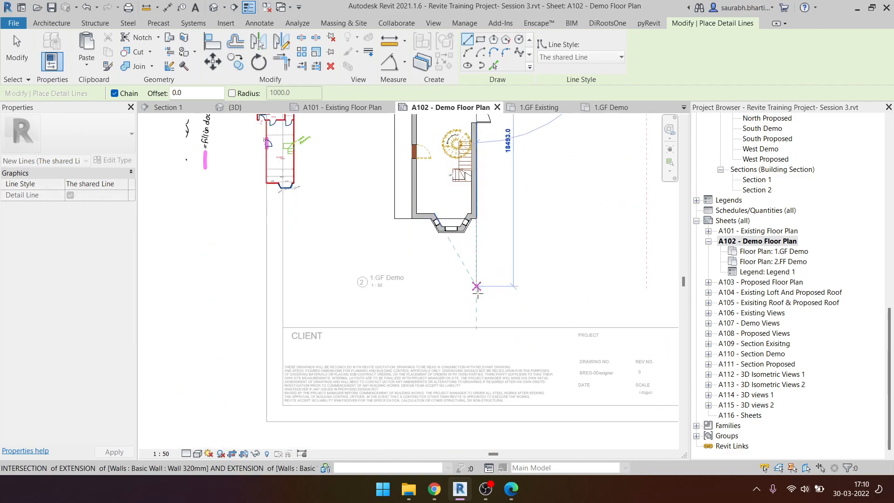
left_click(476, 269)
key("Escape")
key("Escape")
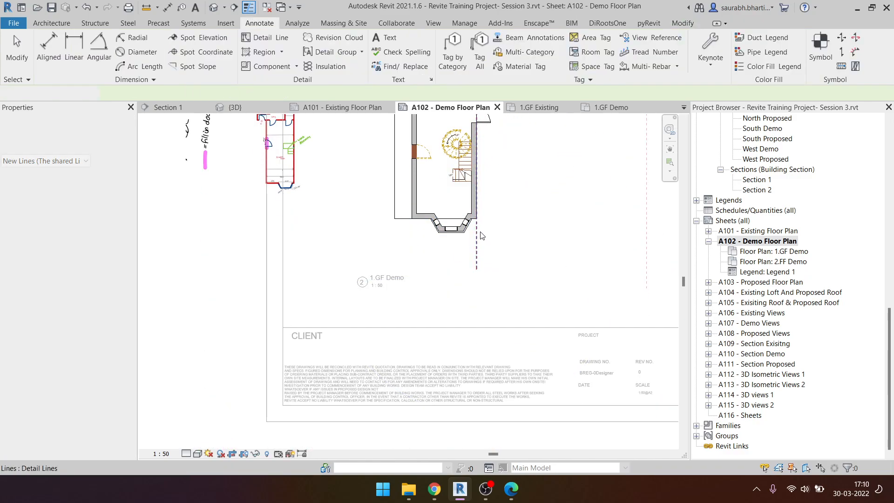
- Stretch the upper end of the right-hand shared line above the building, making it 18400 mm long
left_click(475, 232)
middle_click_drag(476, 231, 483, 425)
middle_click_drag(484, 190, 484, 241)
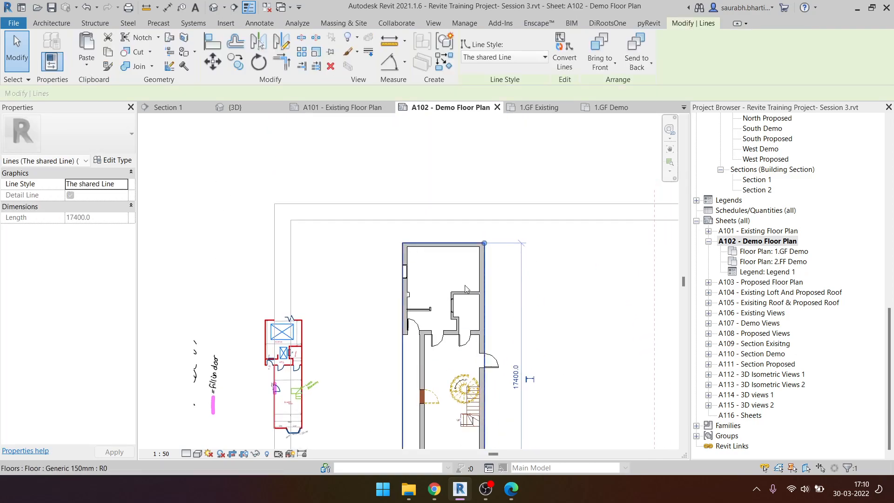
double_click(486, 233)
scroll(497, 219, "up", 5)
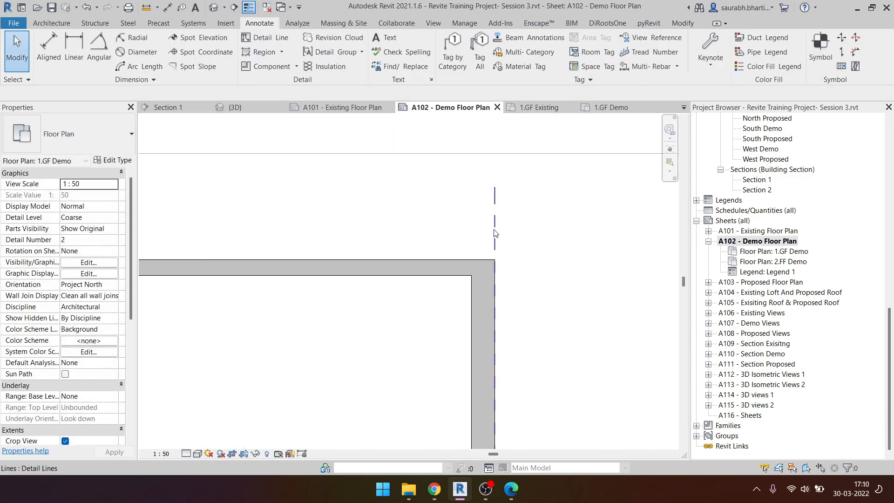
left_click(497, 210)
scroll(484, 191, "down", 4)
scroll(485, 193, "up", 3)
left_click(490, 183)
scroll(474, 169, "up", 1)
scroll(475, 170, "down", 2)
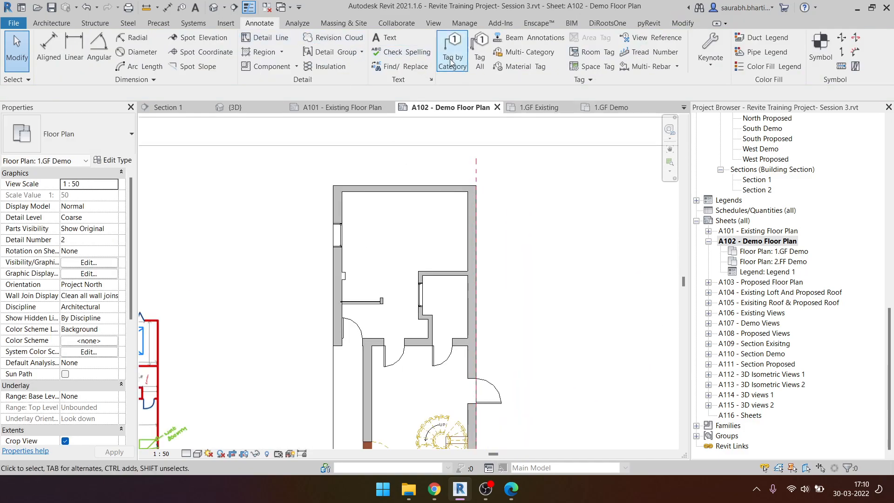
- Draw a matching vertical shared line about 17400 mm long from the plan's upper-left corner down past the bay window
left_click(480, 173)
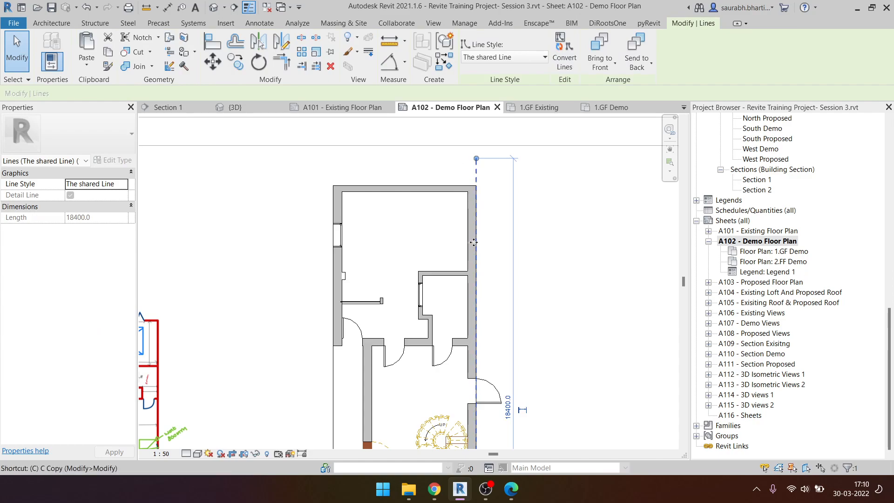
key("d")
key("l")
scroll(328, 191, "up", 4)
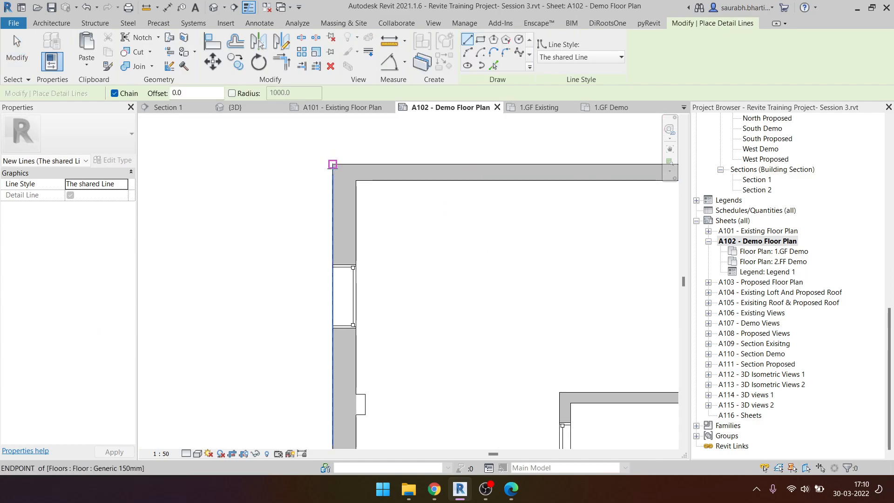
scroll(333, 164, "down", 5)
scroll(404, 266, "up", 4)
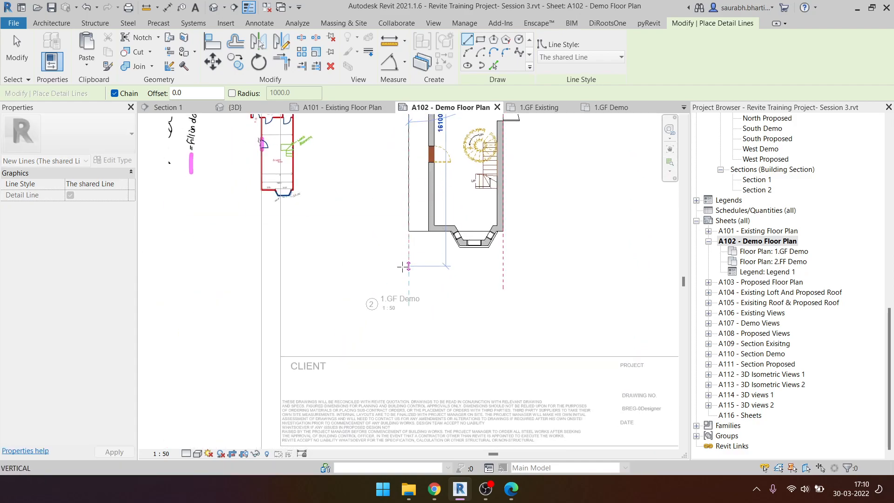
left_click(406, 285)
key("Escape")
key("Escape")
- Stretch the upper end of the left-hand shared line above the building, level with the right-hand line, to 18400 mm
left_click(410, 263)
middle_click_drag(435, 319, 437, 345)
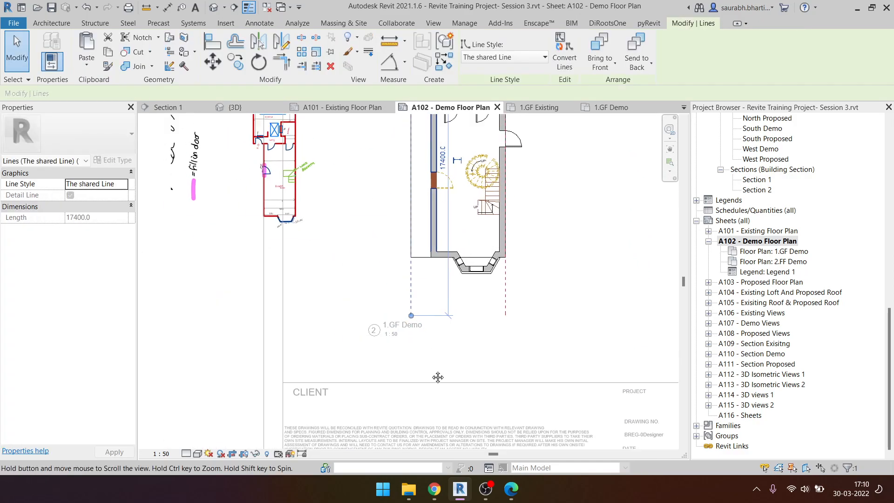
scroll(413, 347, "down", 4)
scroll(405, 278, "up", 4)
key("Escape")
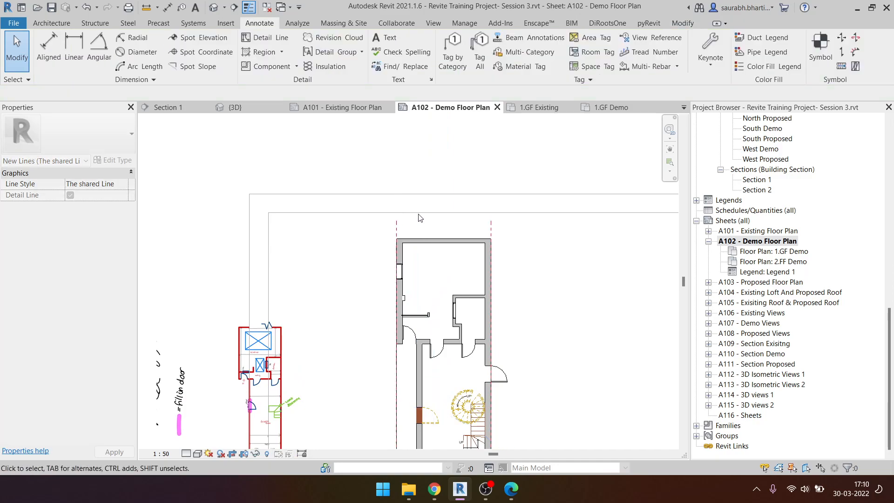
scroll(468, 221, "up", 2)
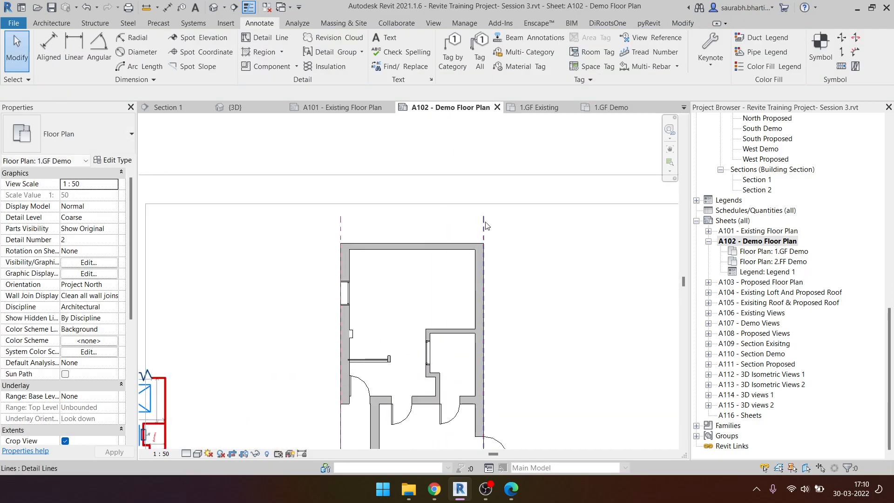
- Copy both shared lines of the 1.GF Demo plan to the clipboard and deactivate the view
left_click(484, 226)
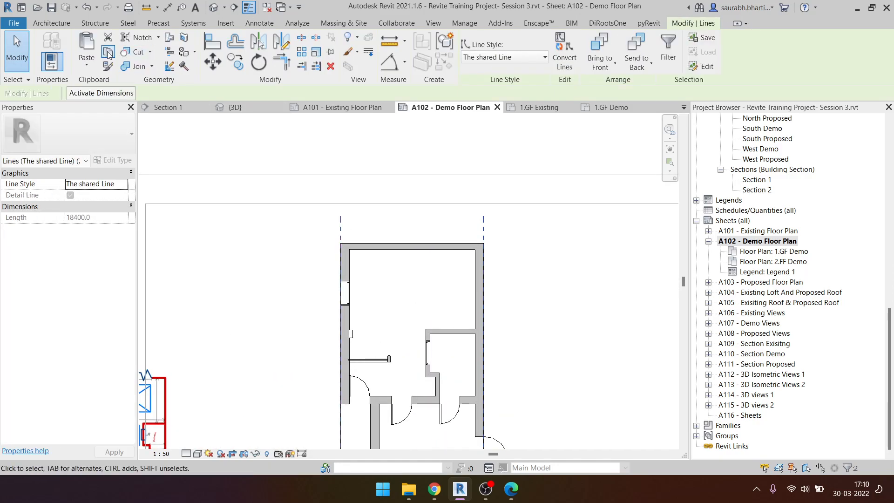
left_click(110, 55)
scroll(189, 143, "down", 4)
double_click(414, 222)
- Activate the 2.FF Demo view and delete the old dashed shared line on the right side of its plan
left_click(416, 222)
scroll(372, 201, "up", 1)
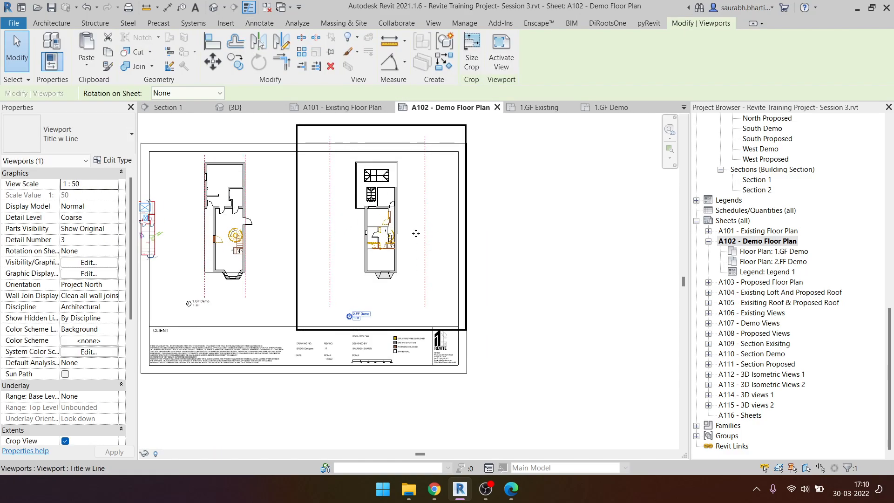
double_click(416, 236)
left_click(426, 227)
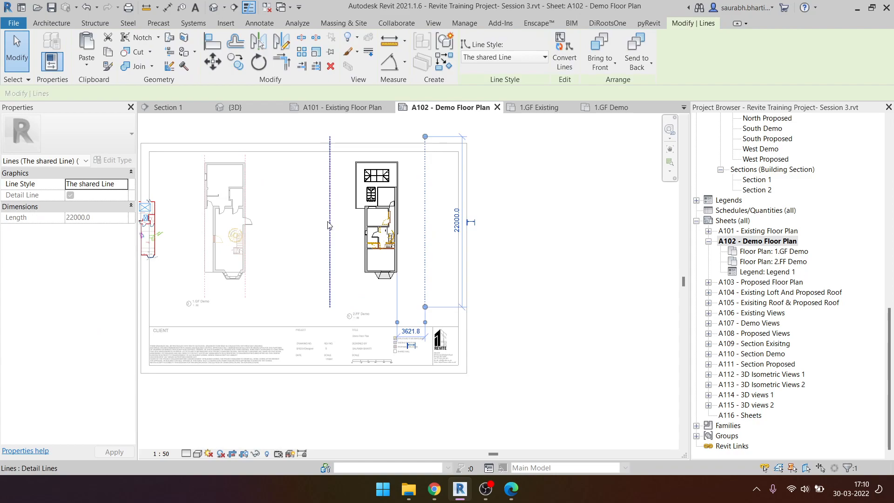
key("Delete")
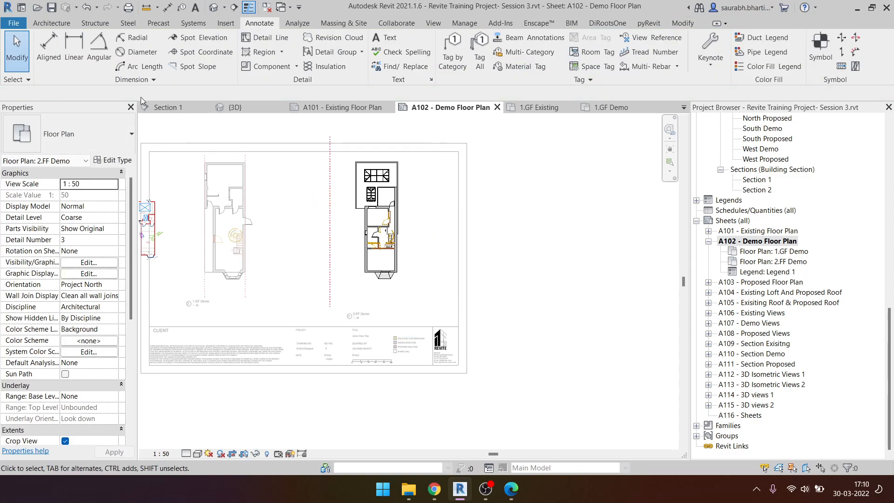
- Try pasting the copied lines aligned to the same place and deleting the old line between the plans, and undo both
left_click(684, 24)
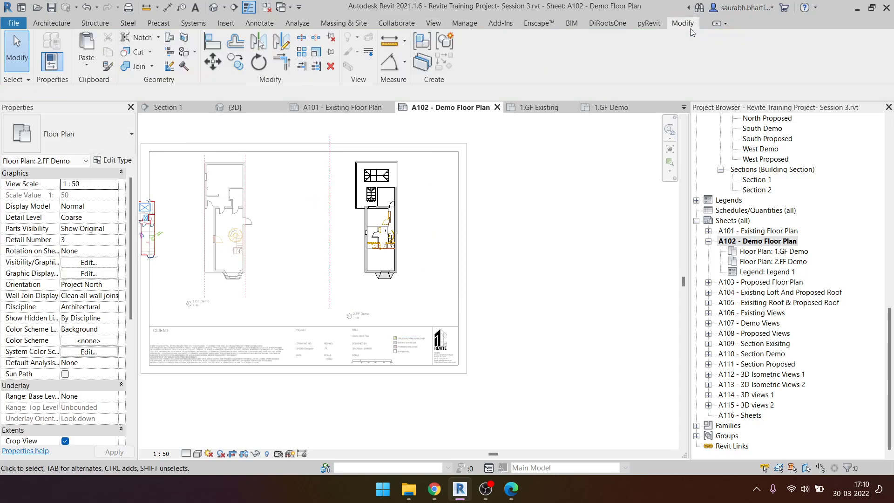
left_click(89, 67)
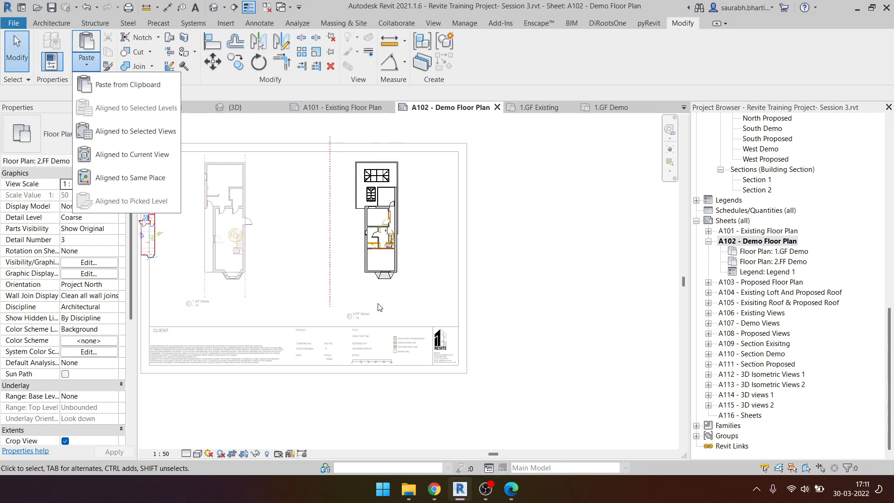
left_click(119, 178)
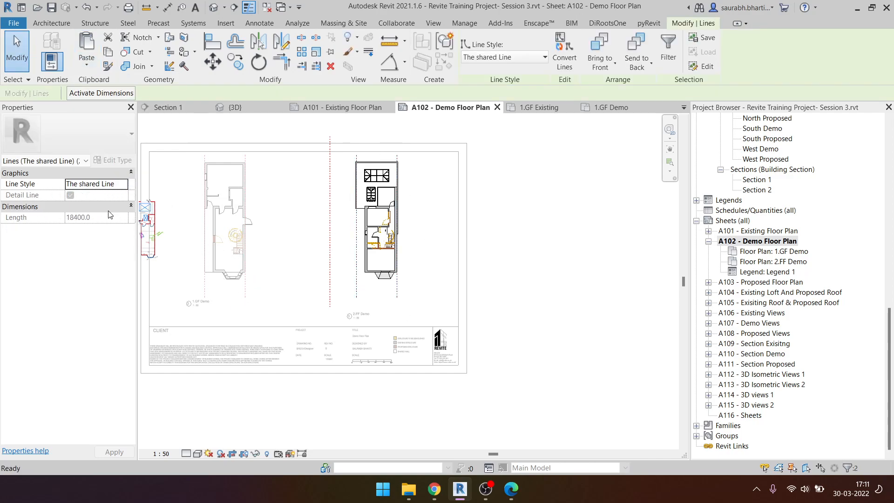
left_click(333, 225)
key("Delete")
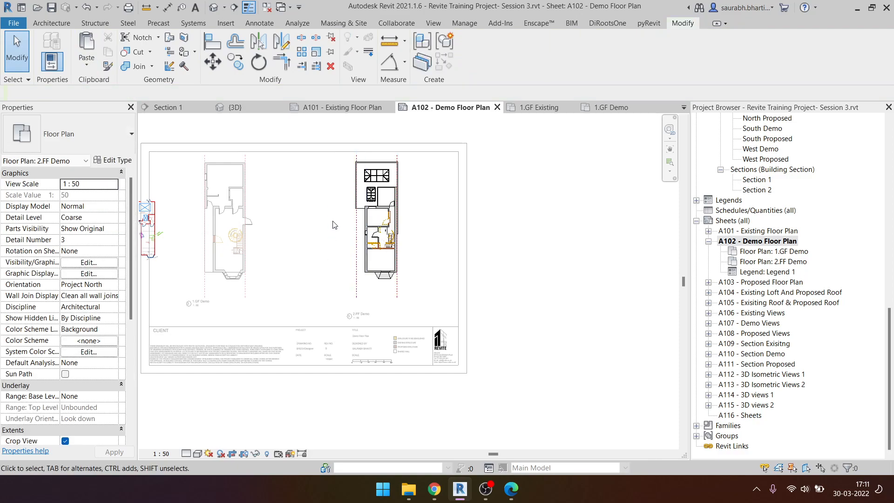
key("ctrl+z")
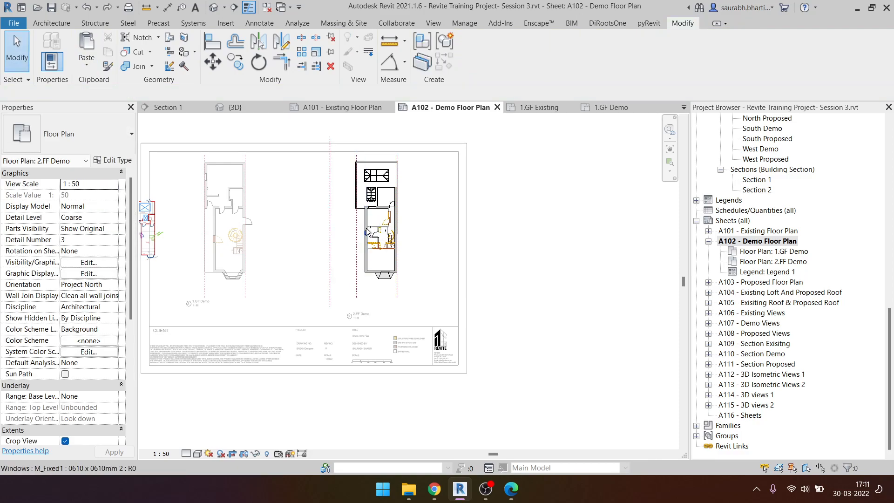
- Paste the copied lines aligned to the current view, delete the old shared line between the plans, and deactivate the view
left_click(88, 67)
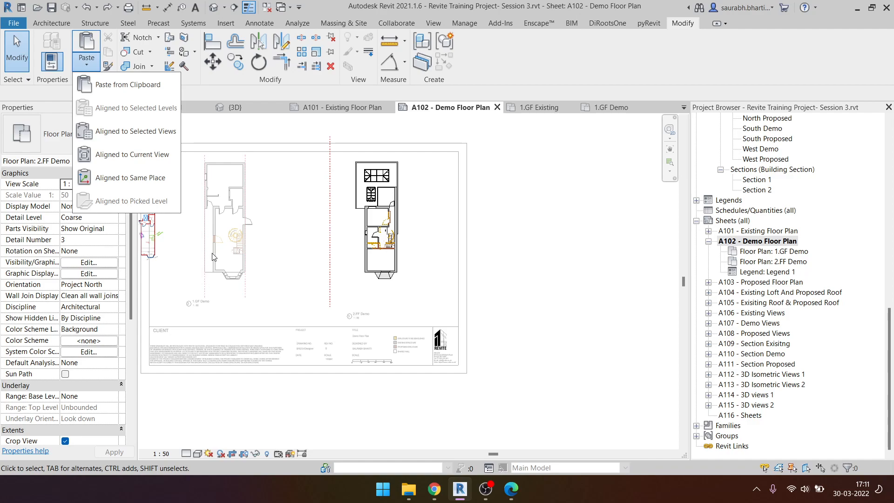
left_click(166, 160)
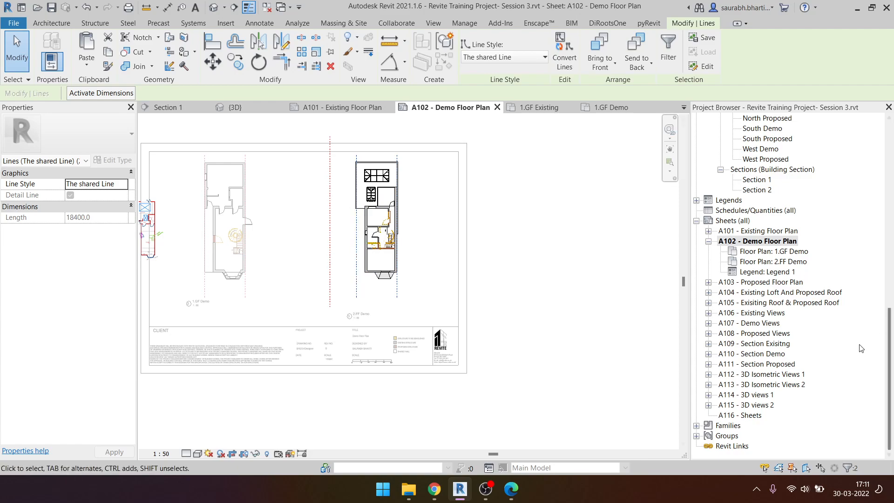
key("Escape")
left_click(330, 249)
key("Delete")
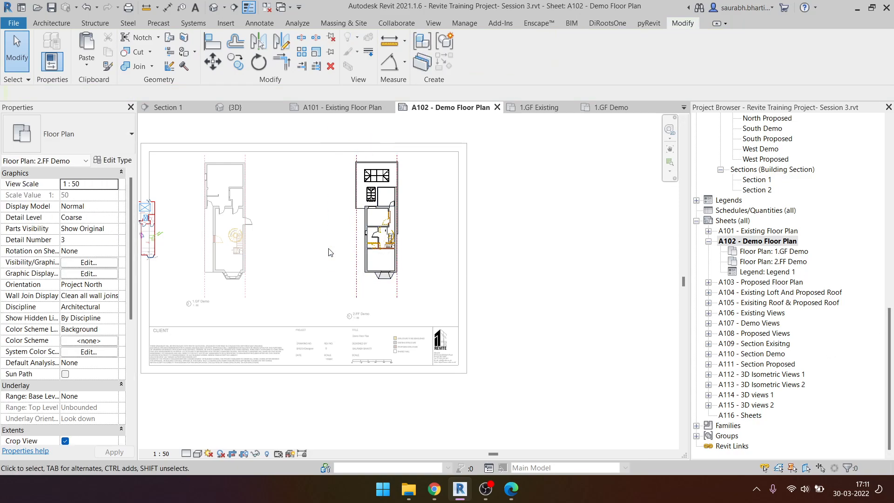
double_click(547, 219)
- Show the 1.GF Demo viewport's crop region, activate the view, and pull the crop's left edge in to exclude the stray drawing beside the plan
middle_click_drag(187, 222, 262, 242)
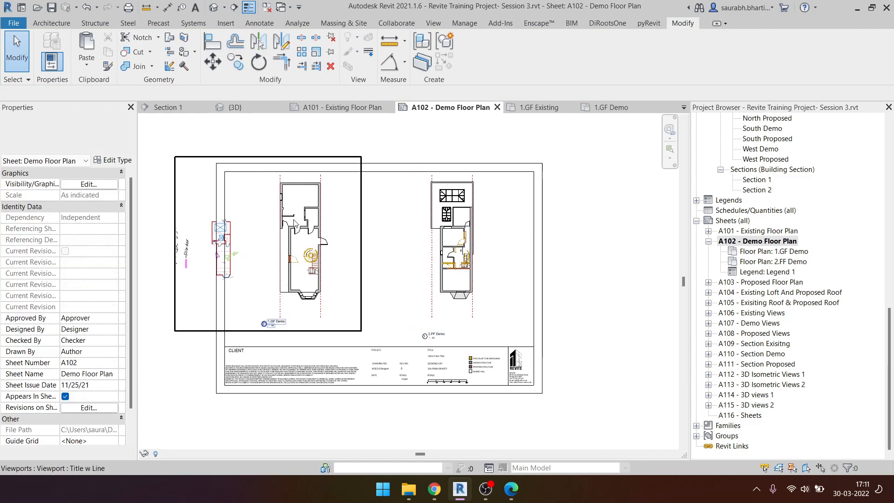
left_click(262, 241)
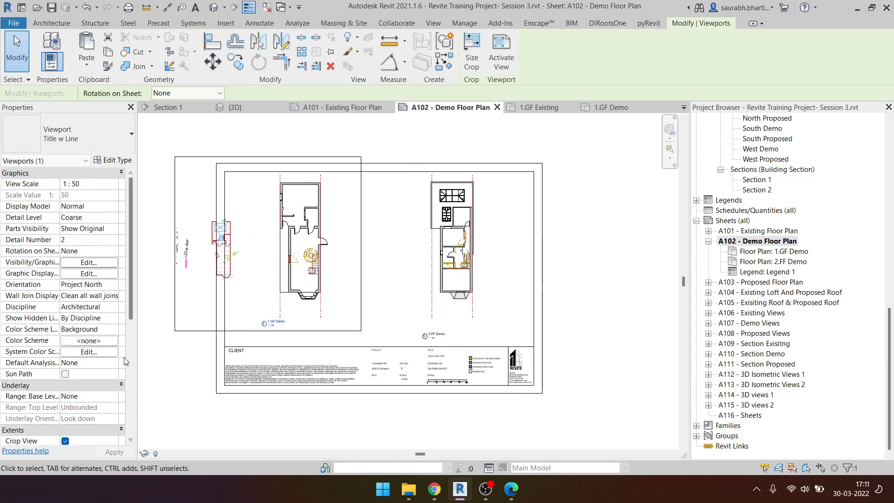
scroll(65, 407, "down", 5)
left_click(65, 285)
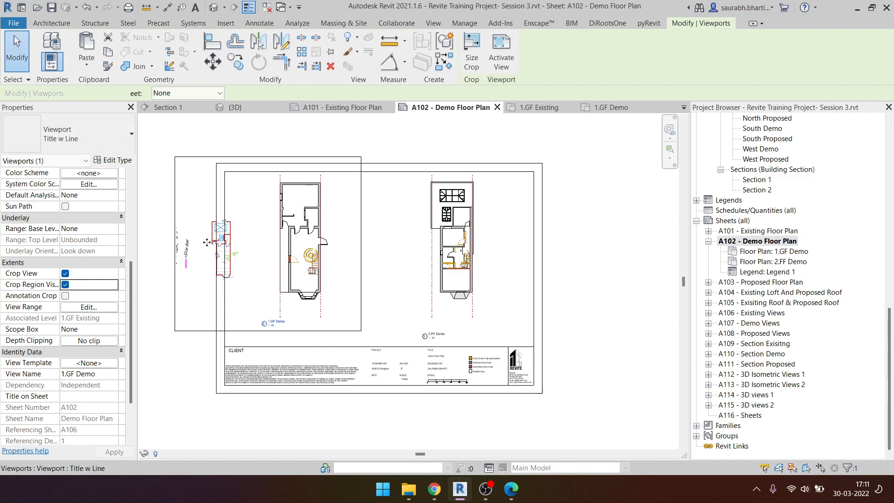
double_click(177, 222)
left_click(177, 223)
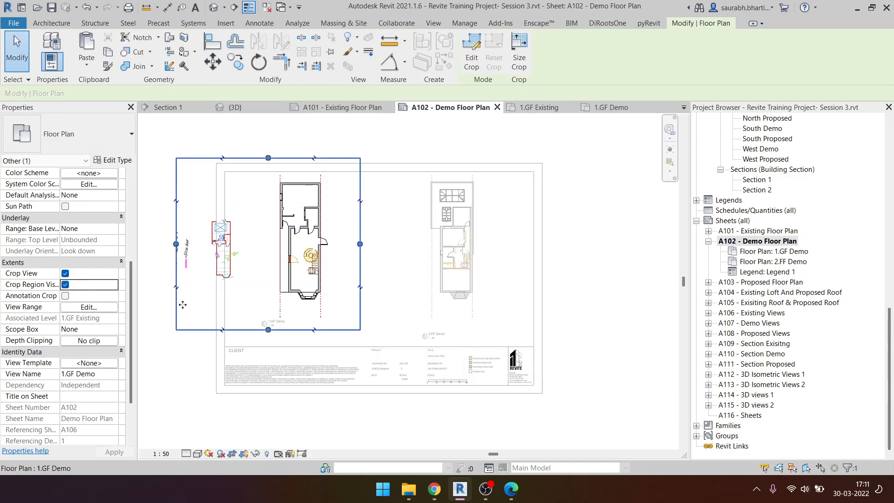
left_click_drag(176, 244, 258, 279)
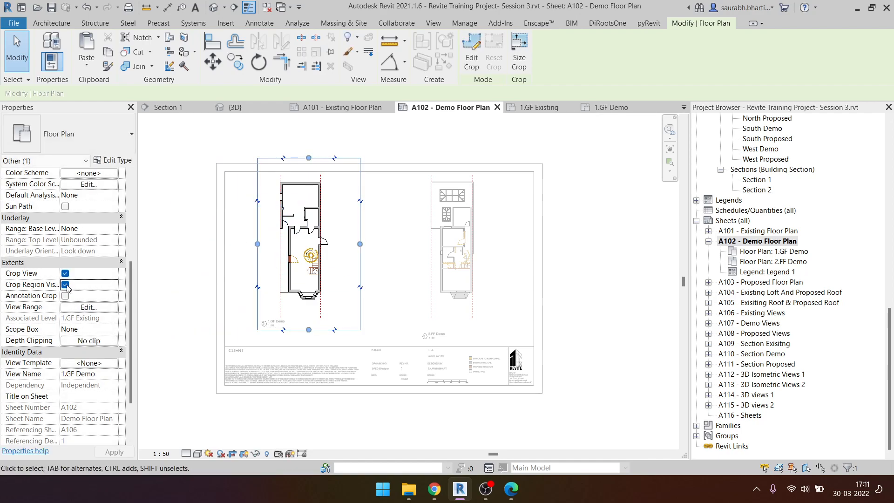
- Deactivate the 1.GF Demo view and turn off the visibility of its crop region
left_click(262, 379)
left_click(276, 256)
left_click(303, 326)
left_click(360, 298)
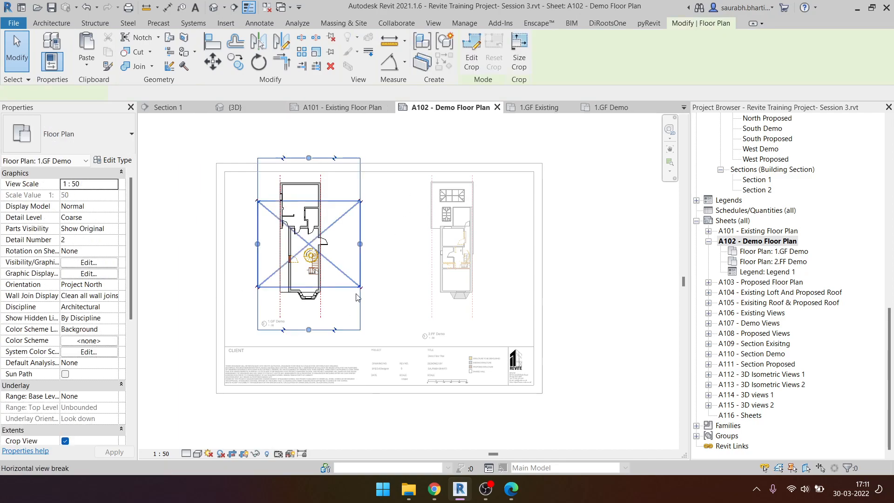
left_click(275, 389)
double_click(189, 324)
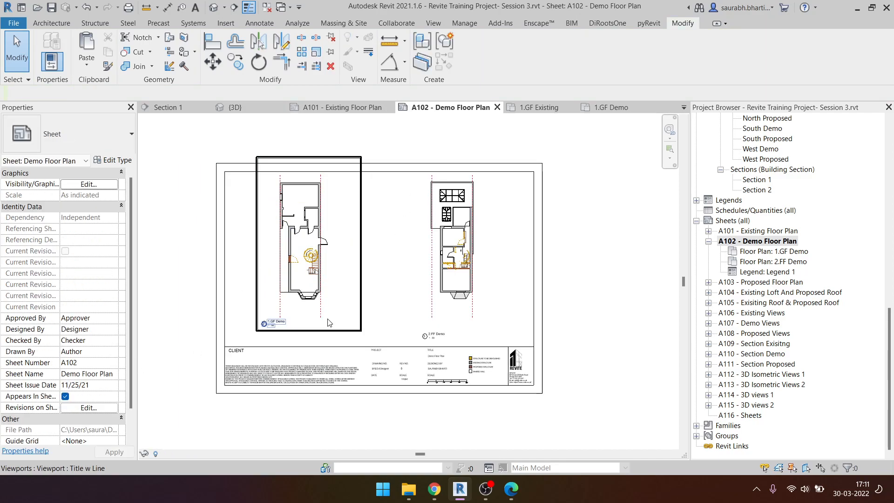
scroll(82, 418, "down", 3)
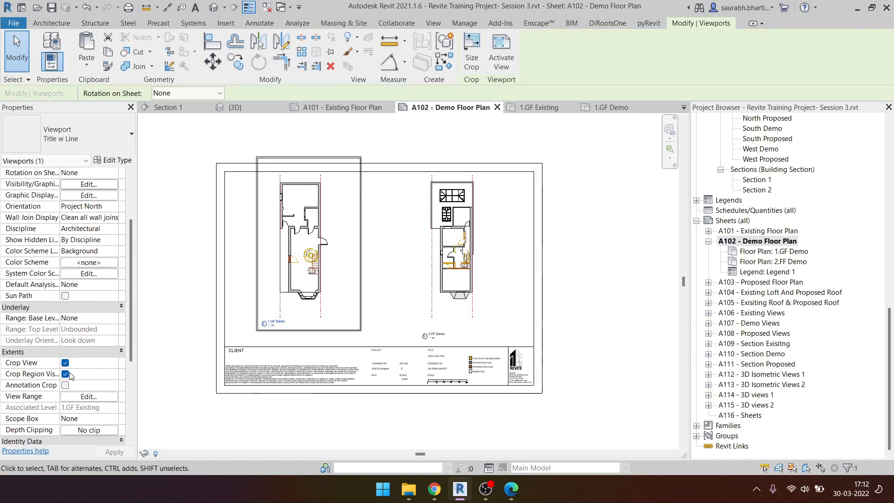
left_click(65, 374)
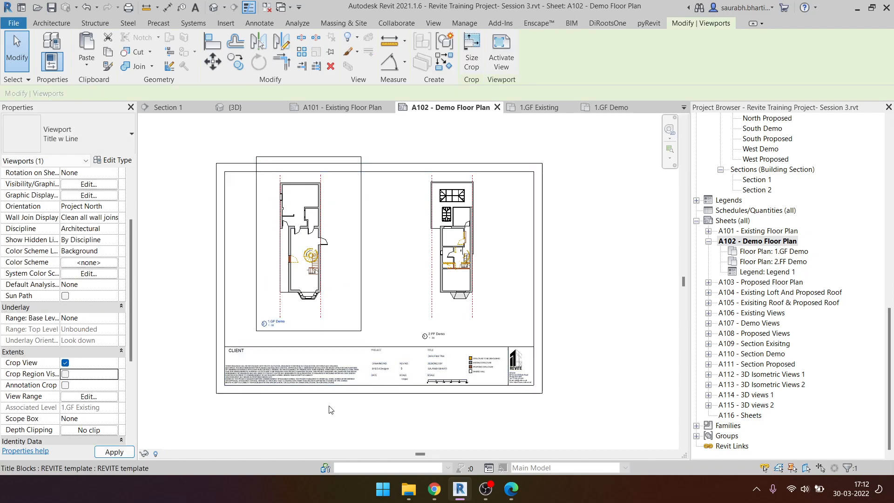
left_click(235, 418)
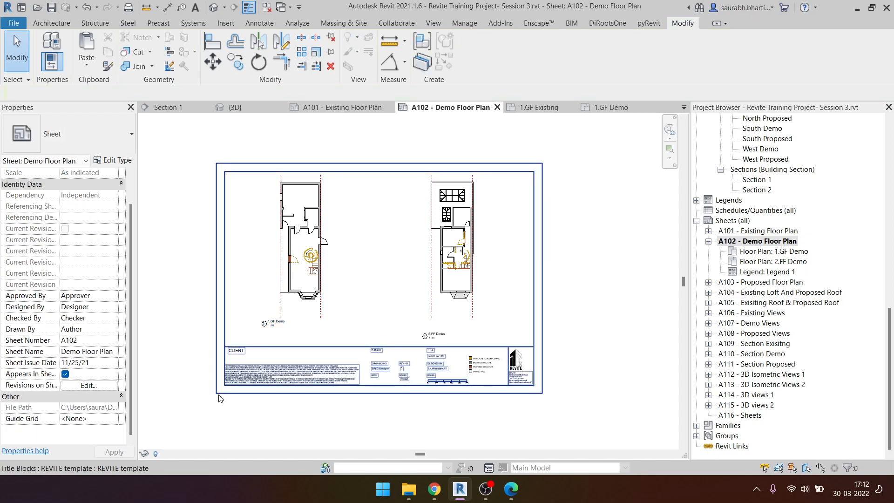
- Activate the 1.GF Demo view and check it in Reveal Hidden Elements mode, switching the mode off again
left_click(319, 331)
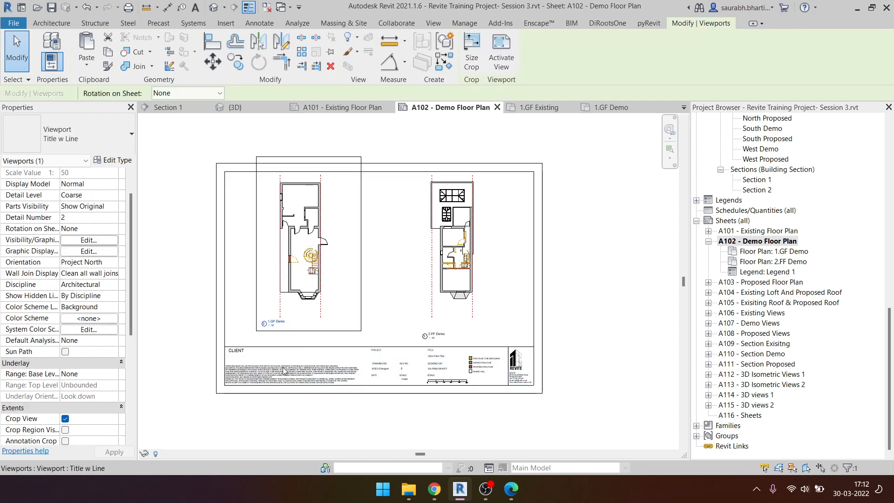
double_click(305, 222)
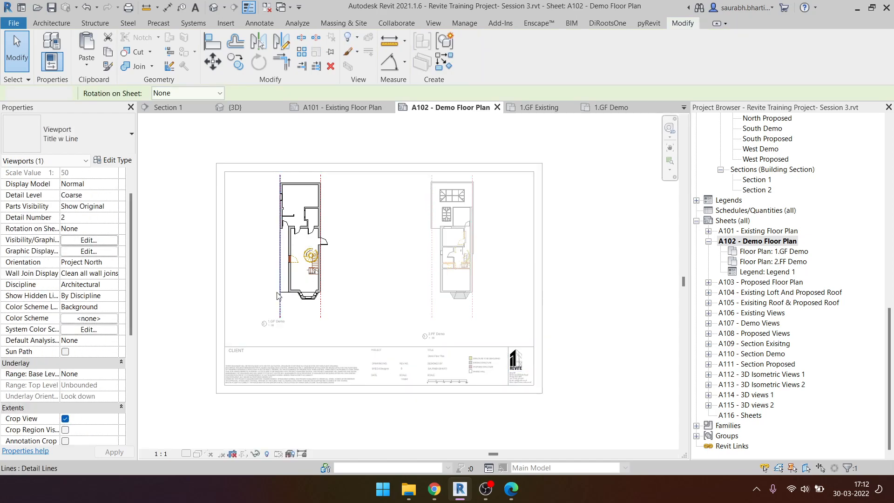
left_click(267, 454)
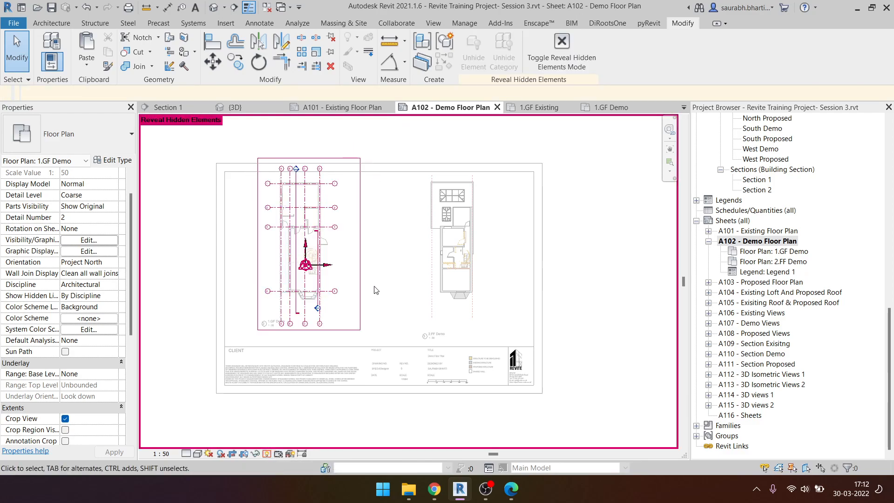
left_click(268, 457)
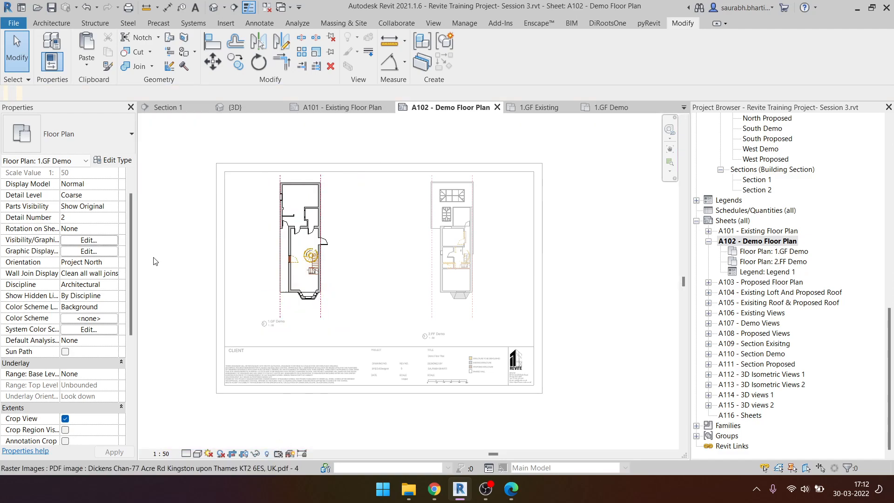
left_click(203, 253)
left_click(577, 296)
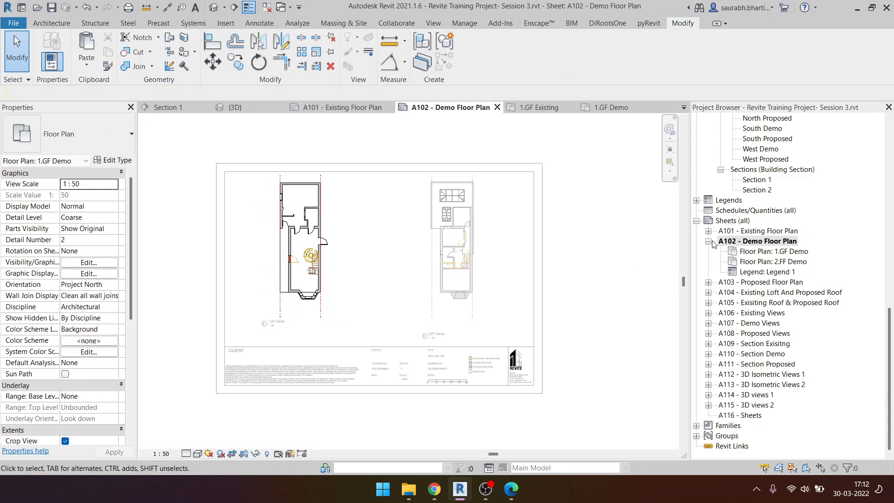
- Open sheet A103 - Proposed Floor Plan and shift the 1.GF Propsed and 2.FF Propsed viewports left to space them apart
left_click(714, 245)
left_click(708, 241)
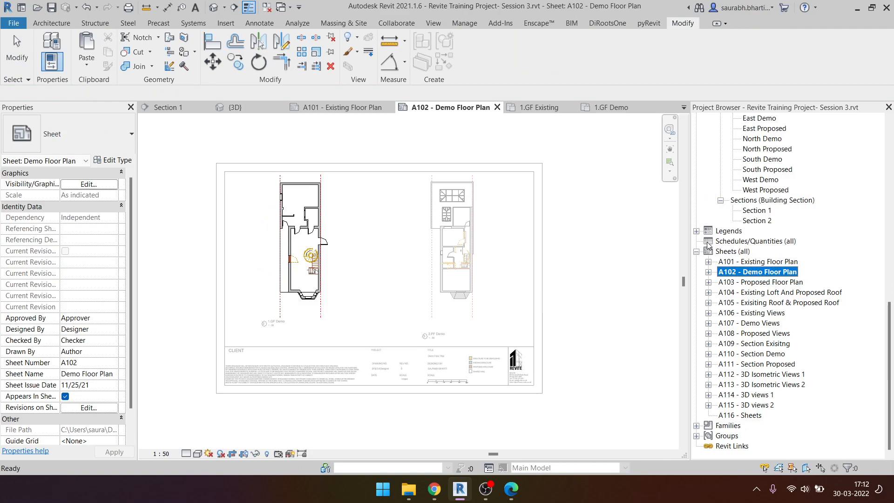
double_click(746, 282)
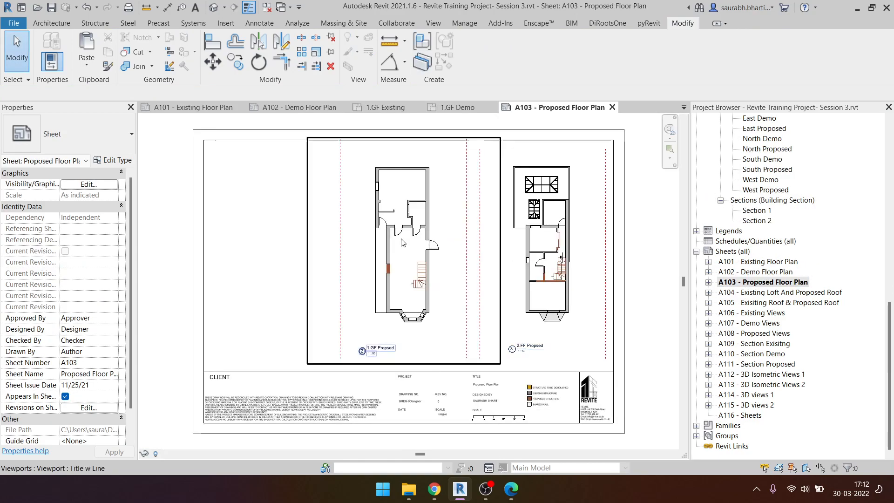
left_click_drag(368, 254, 263, 254)
left_click_drag(455, 256, 426, 248)
key("Escape")
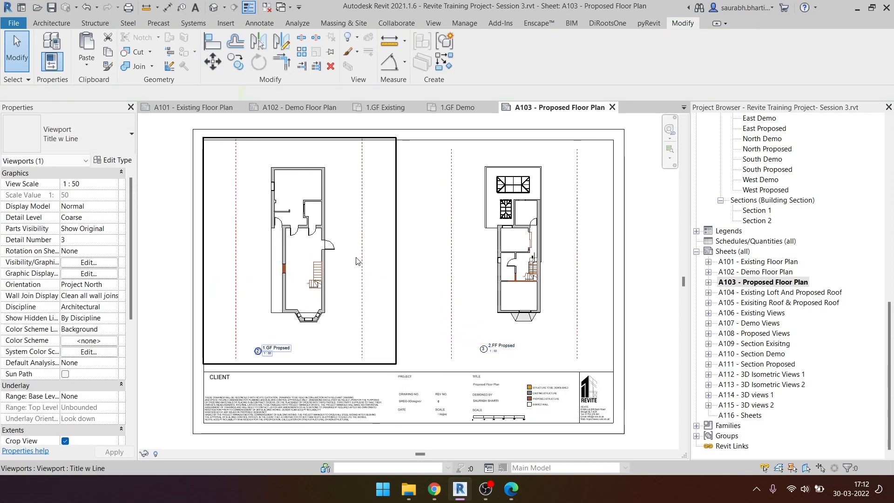
- Activate the 1.GF Propsed view, delete both old shared lines, and paste the copied lines aligned to the same place
double_click(350, 249)
left_click(362, 242)
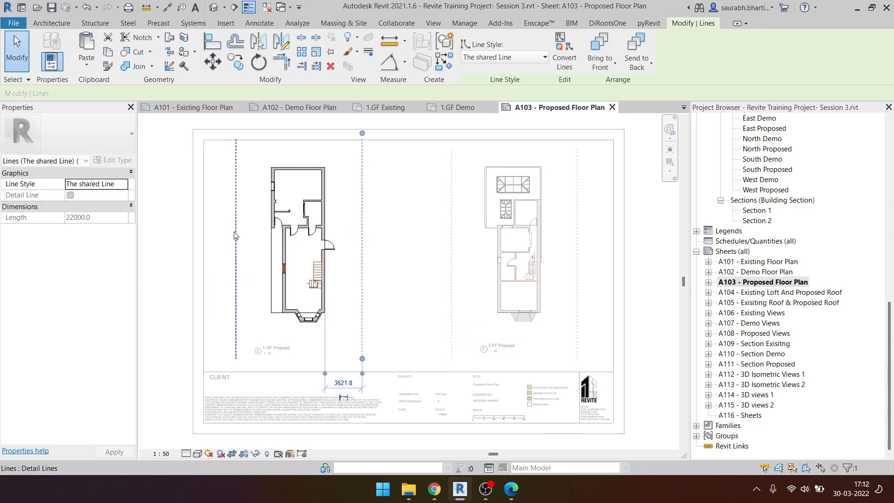
key("Delete")
left_click(87, 66)
left_click(130, 176)
key("Escape")
left_click(234, 220)
key("Delete")
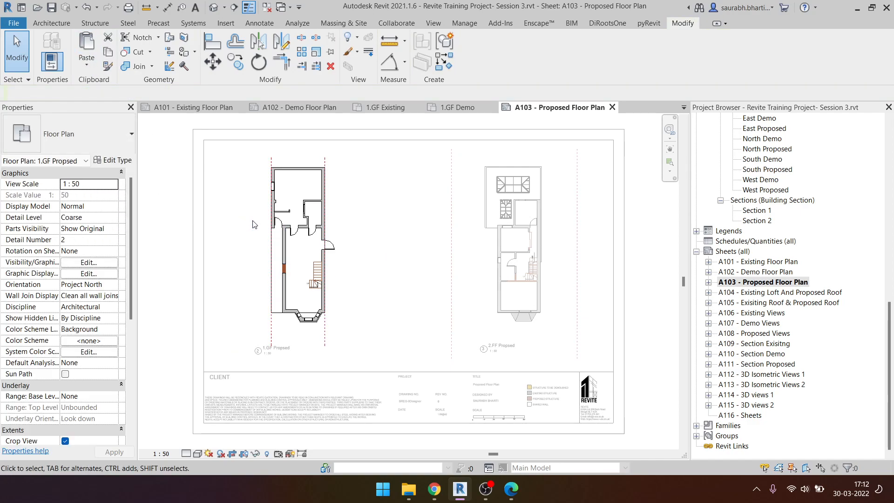
- Copy both shared lines of the 1.GF Propsed plan to the clipboard
left_click(326, 157)
left_click(108, 52)
left_click(414, 188)
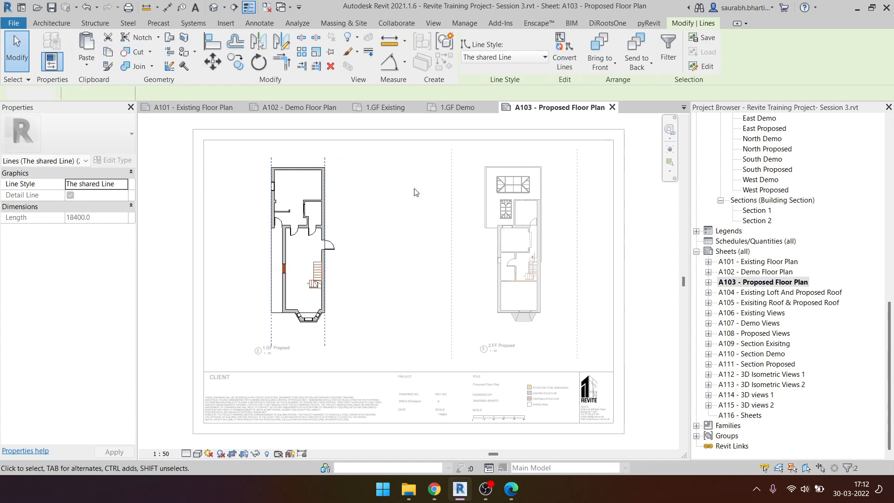
- Replace both old shared lines in the 2.FF Propsed view with the copied ones, pasted aligned to the same place, and deactivate the view
double_click(592, 171)
double_click(572, 185)
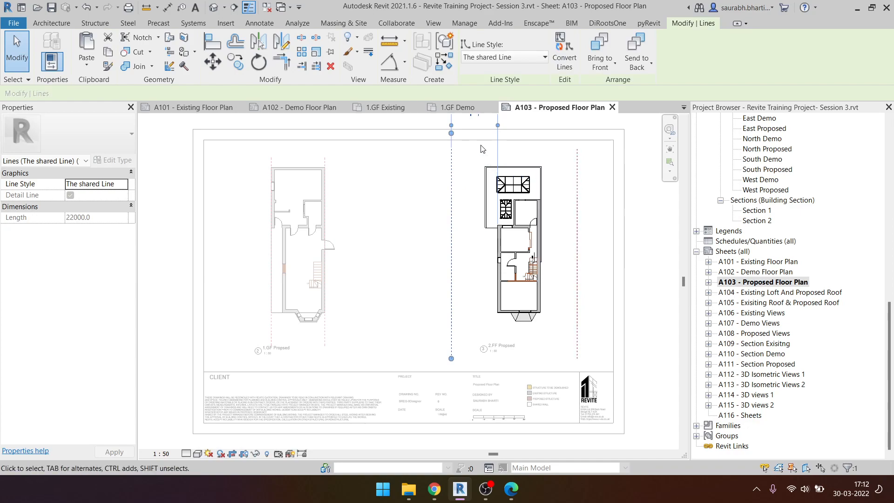
key("Delete")
left_click(82, 67)
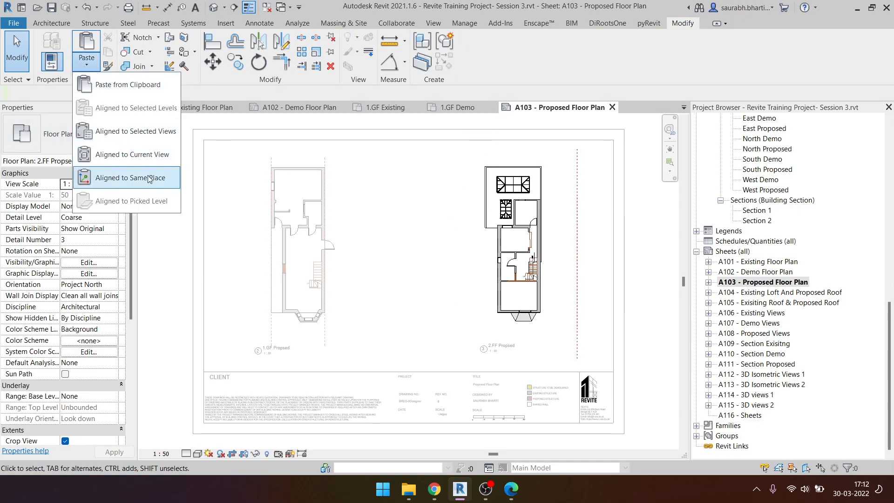
left_click(135, 176)
left_click(586, 248)
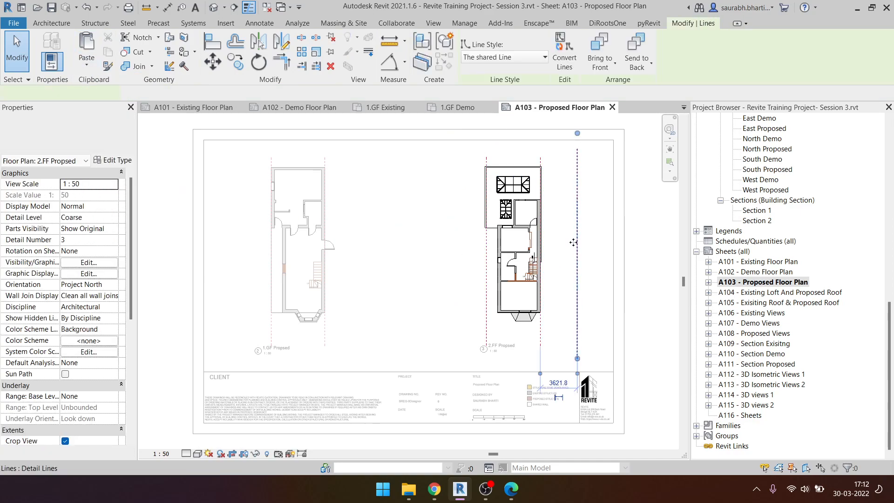
scroll(606, 251, "down", 4)
scroll(438, 243, "up", 2)
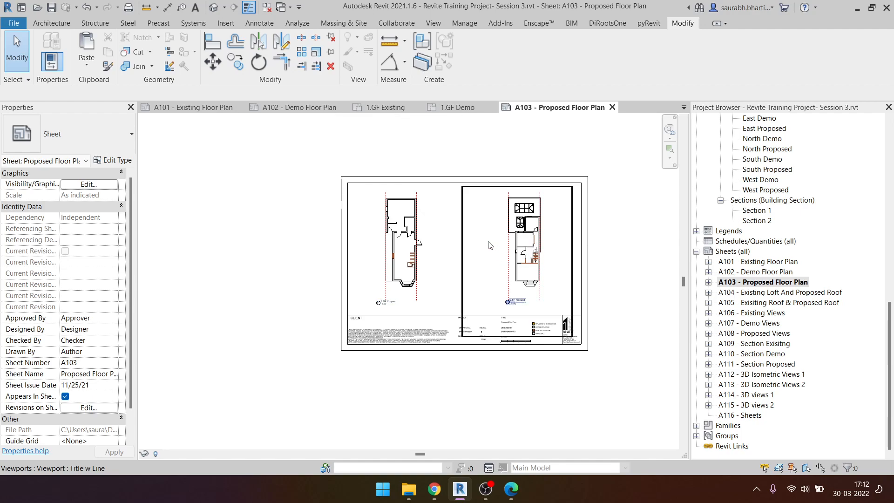
- Open sheet A104 - Existing Loft And Proposed Roof and move the three loft viewports so their plans line up horizontally
double_click(741, 294)
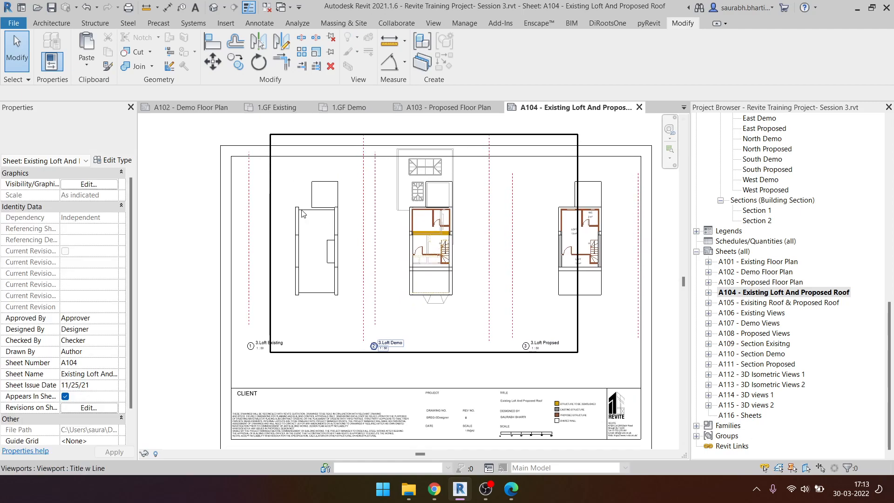
left_click(292, 264)
left_click_drag(292, 265, 284, 273)
left_click(449, 252)
left_click_drag(449, 251, 456, 276)
left_click(599, 257)
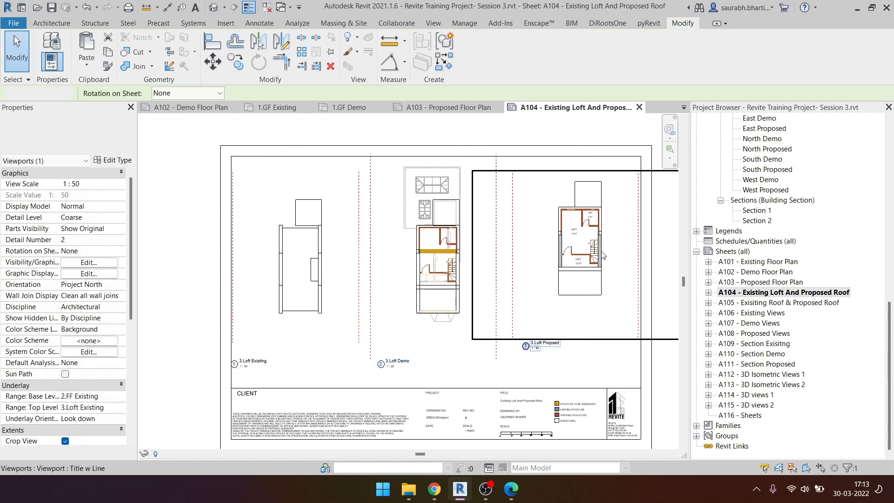
left_click_drag(598, 257, 609, 262)
key("Escape")
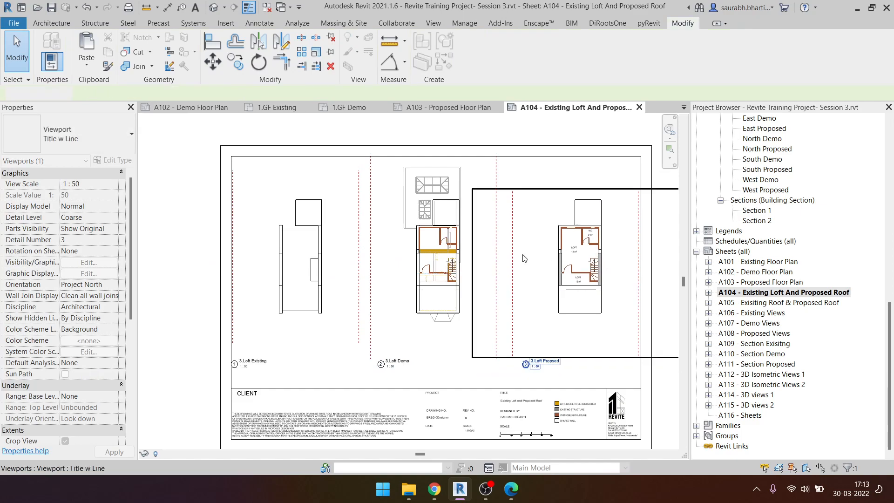
scroll(425, 247, "up", 3)
scroll(424, 248, "down", 3)
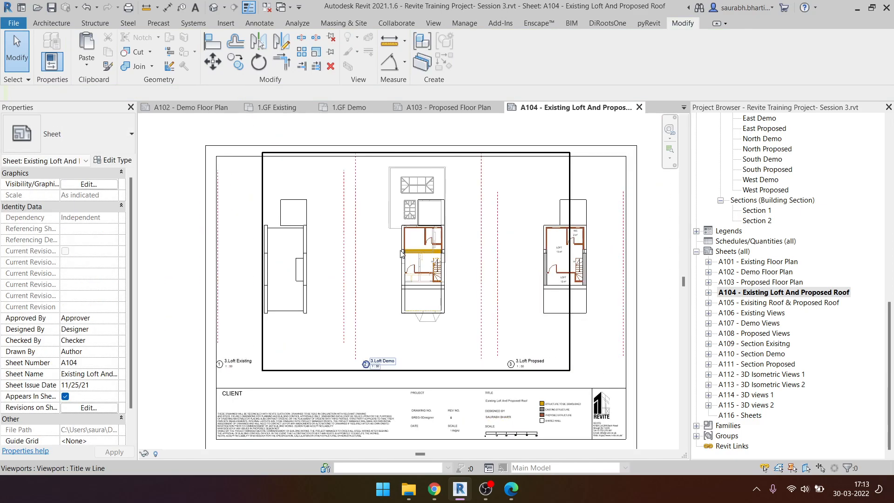
scroll(287, 277, "up", 5)
middle_click_drag(369, 294, 336, 296)
scroll(357, 276, "down", 6)
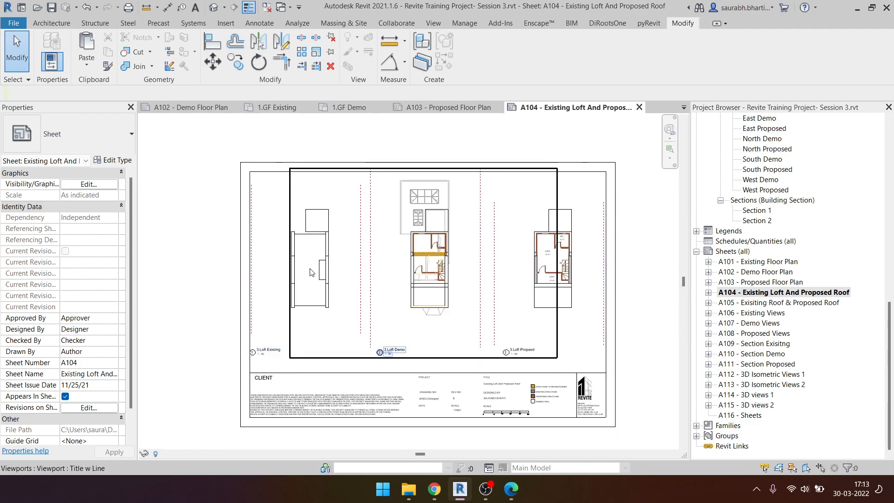
- Activate the 3.Loft Existing view and, with hidden elements revealed, narrow its crop region on both sides to exclude the old shared lines
scroll(295, 265, "up", 3)
left_click(294, 263)
scroll(295, 254, "down", 2)
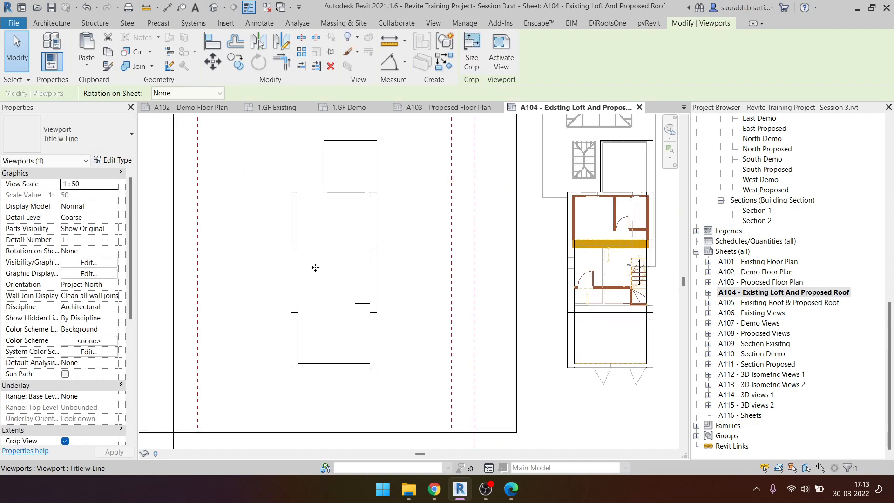
double_click(296, 242)
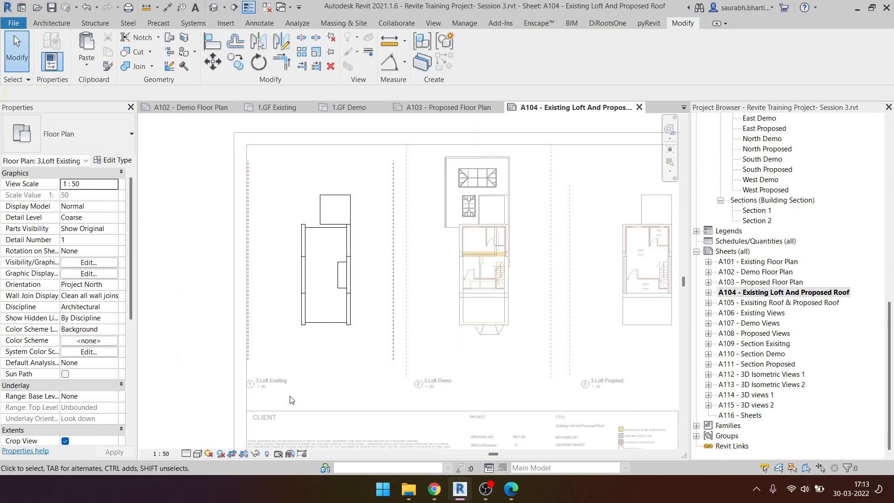
key("r")
key("h")
left_click(375, 360)
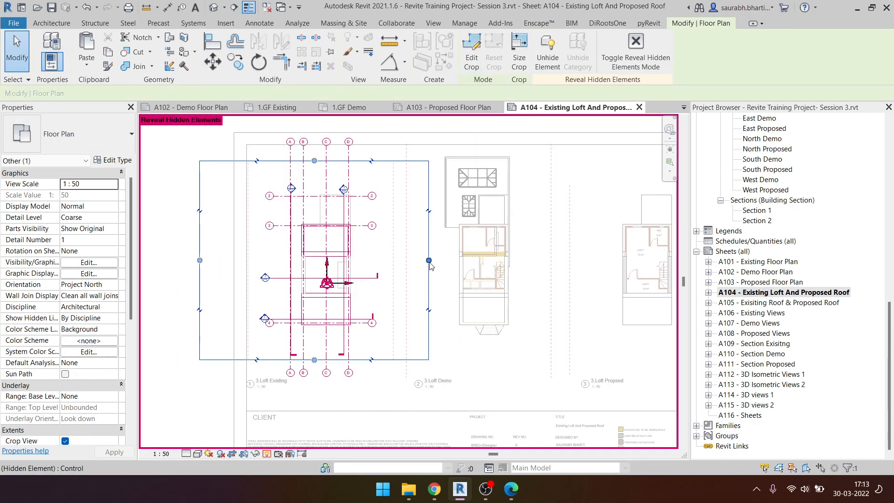
left_click_drag(199, 260, 259, 261)
left_click(269, 455)
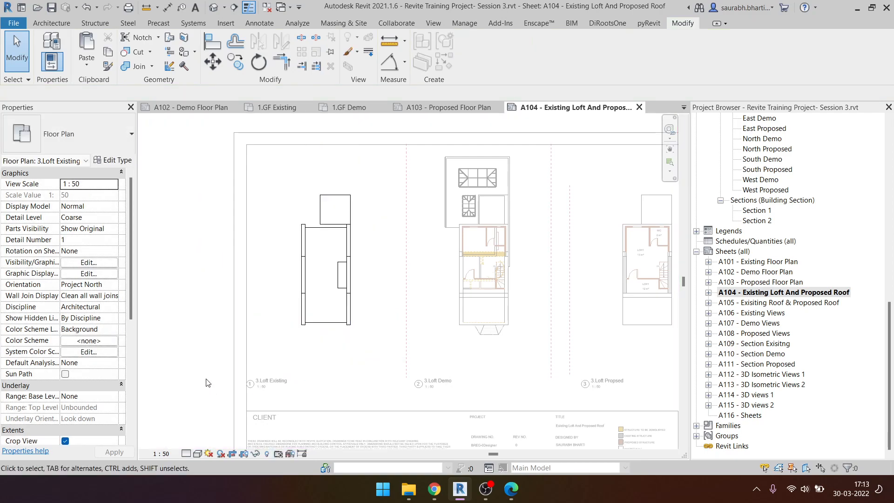
- Deactivate the 3.Loft Existing view, and briefly activate and deactivate the 3.Loft Demo view on the sheet
double_click(162, 312)
scroll(301, 266, "up", 1)
double_click(304, 236)
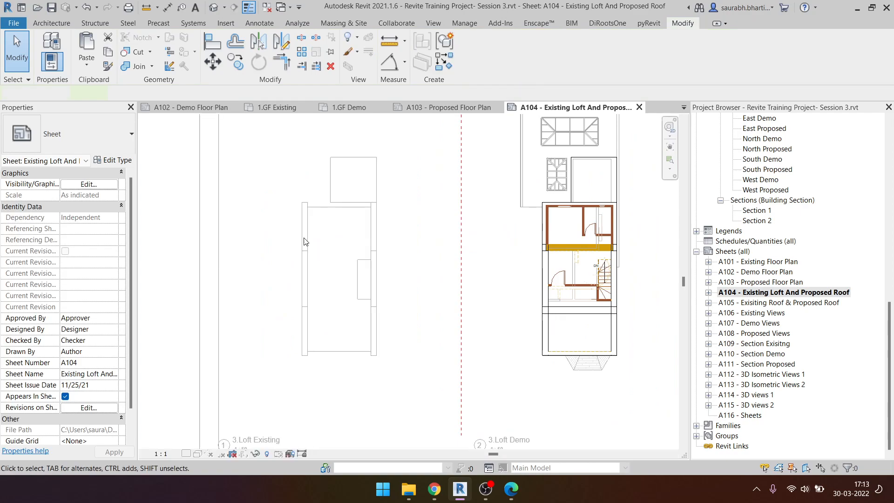
scroll(305, 240, "down", 3)
double_click(211, 257)
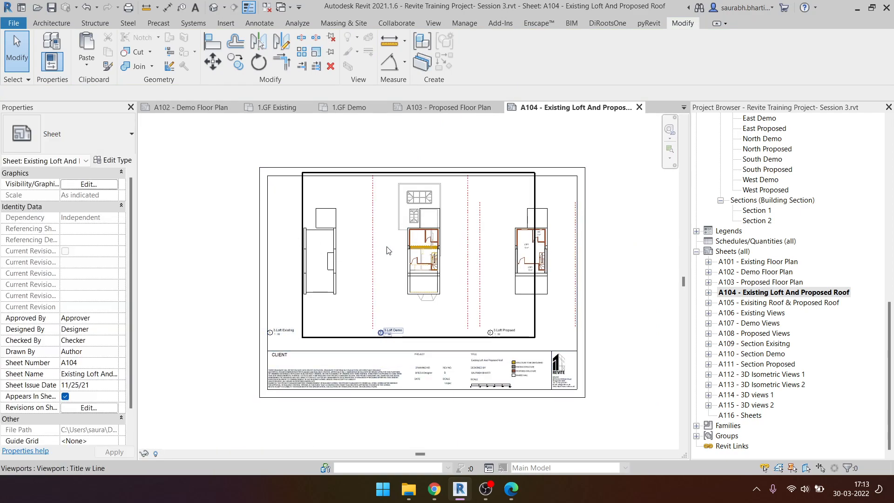
double_click(354, 248)
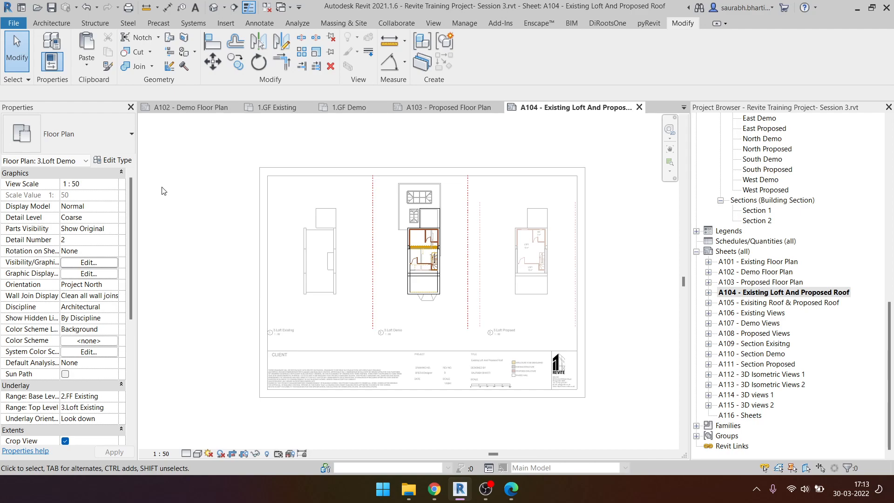
double_click(213, 150)
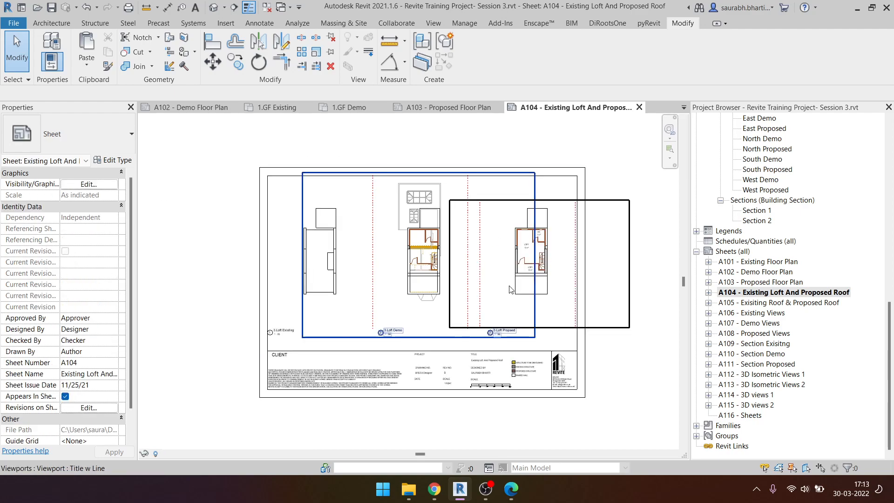
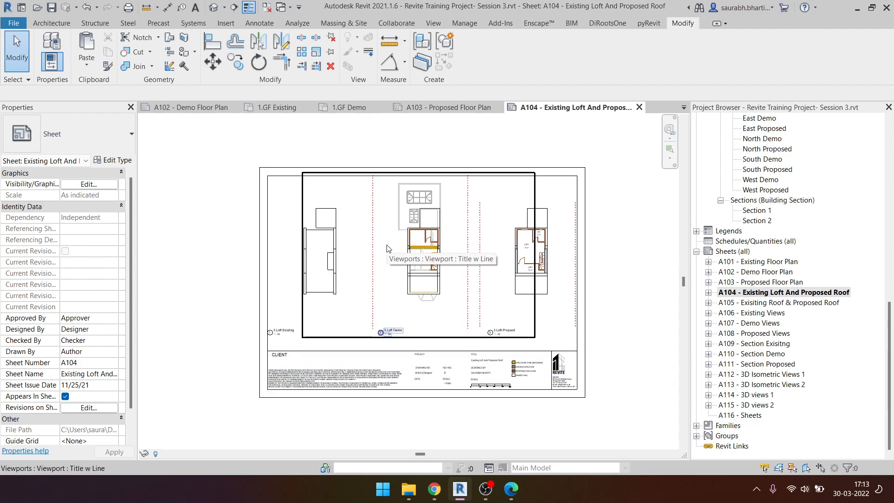
- Activate the 3.Loft Demo view, show its crop region, narrow it on both sides around the plan, and deactivate the view
double_click(391, 260)
scroll(68, 401, "down", 5)
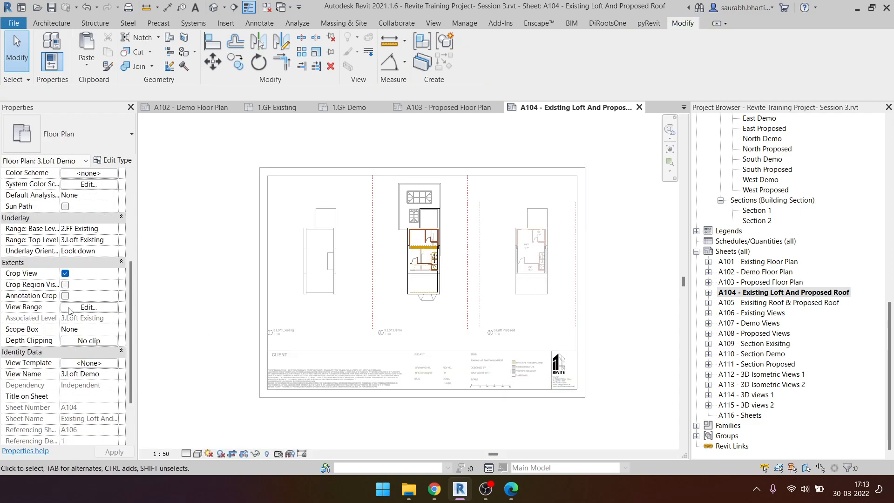
left_click(66, 284)
left_click(305, 263)
left_click_drag(304, 255, 386, 255)
left_click_drag(534, 256, 472, 256)
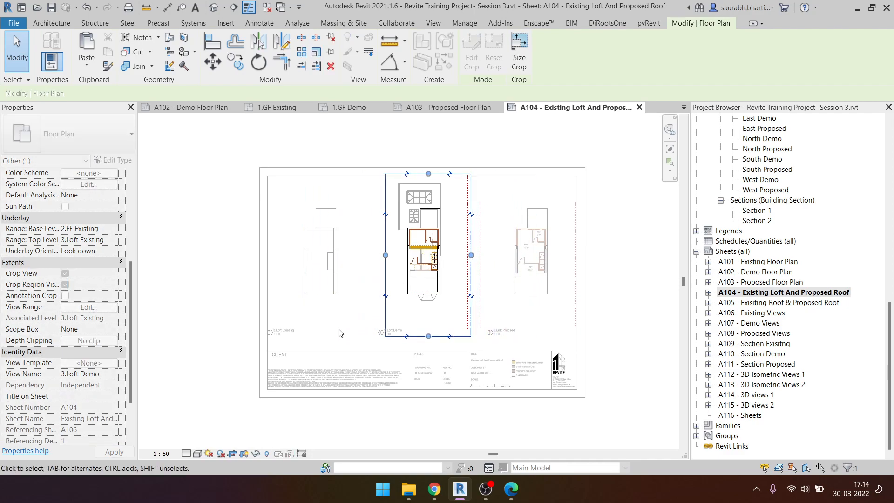
double_click(208, 354)
- Hide the crop region of the 3.Loft Demo viewport and clear the selection
left_click(395, 285)
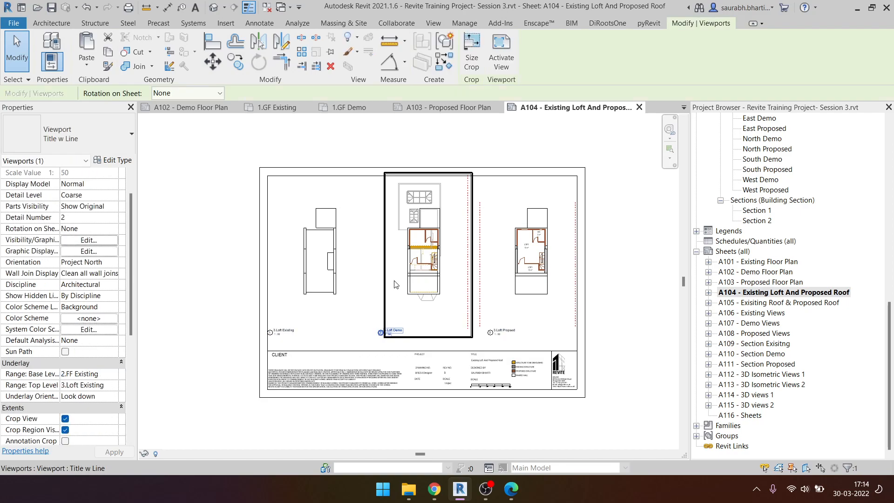
left_click(66, 430)
key("Escape")
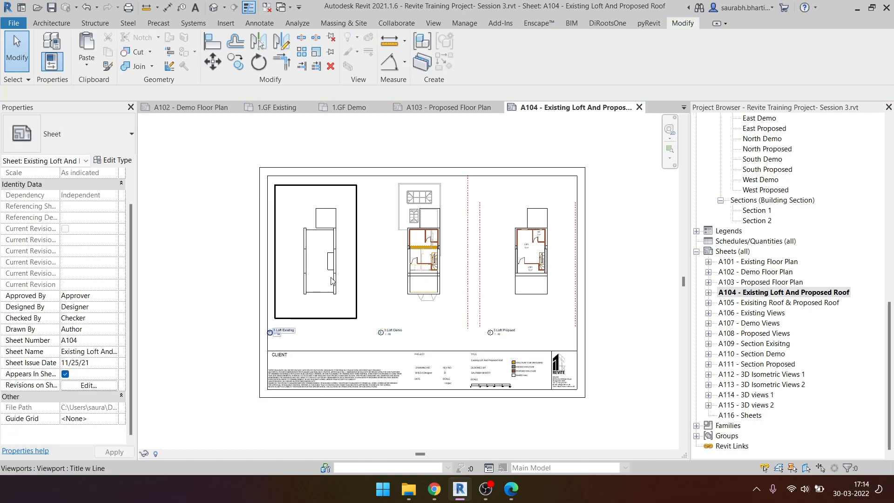
- Activate the 3.Loft Existing view and bring up the Walls category in its Visibility/Graphic Overrides
scroll(304, 245, "up", 5)
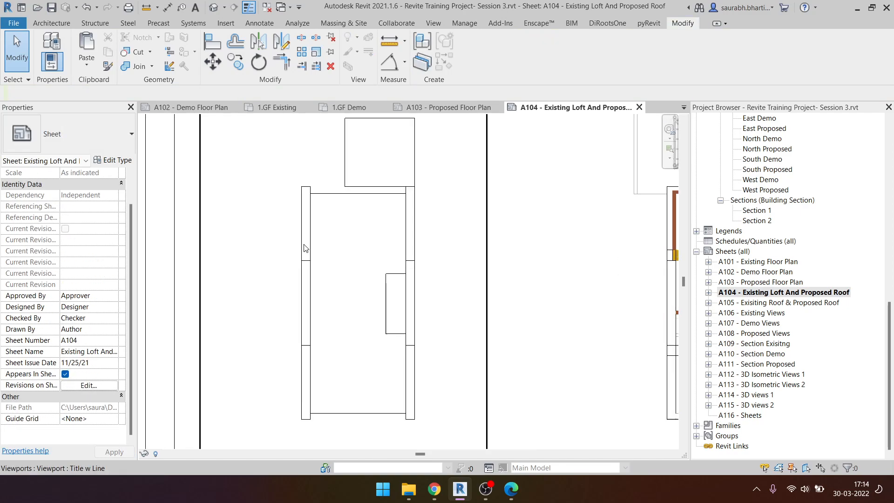
double_click(304, 245)
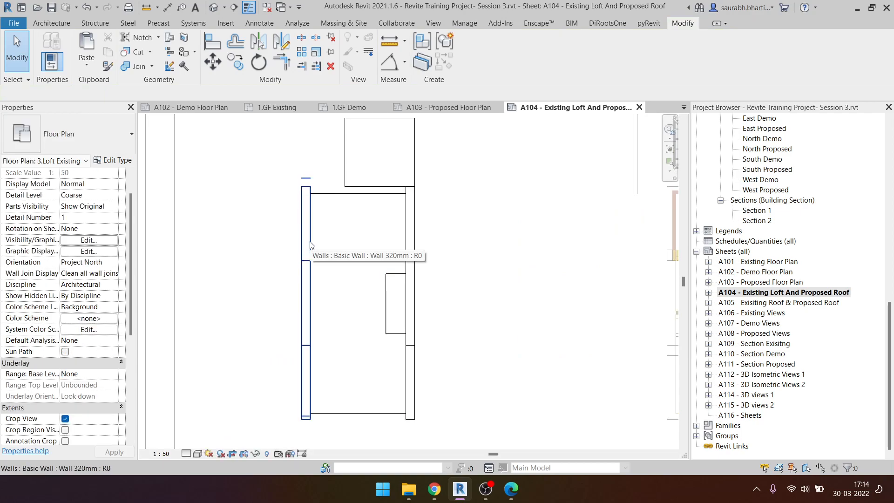
left_click(308, 242)
left_click(296, 235)
key("v")
key("g")
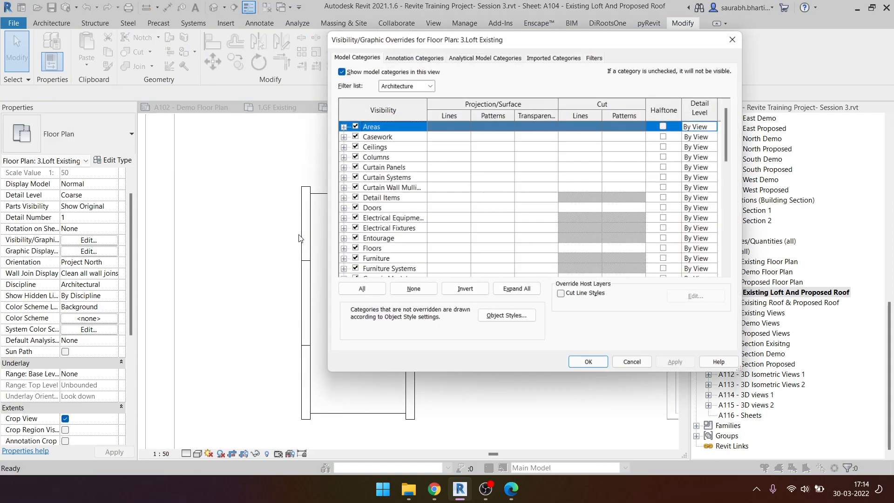
scroll(403, 227, "down", 10)
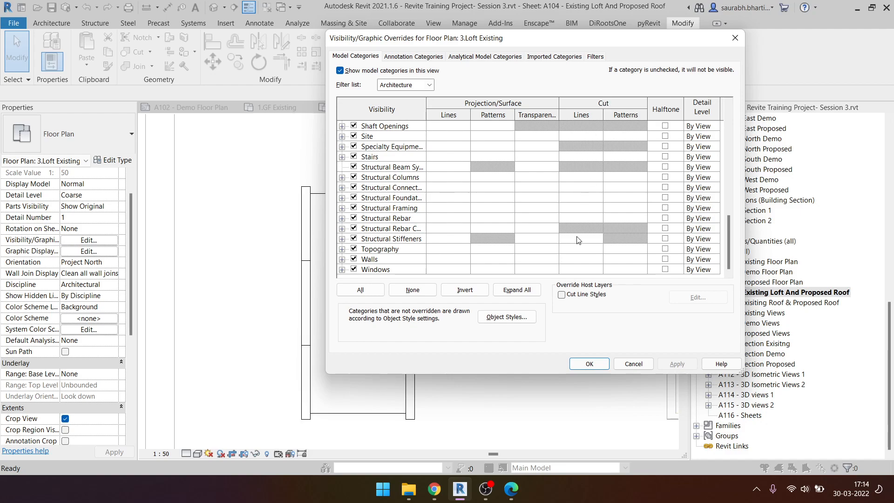
- Override the walls' cut pattern foreground with a solid fill in grey RGB 192-192-192 and apply it to the 3.Loft Existing view
left_click(619, 261)
left_click(608, 258)
left_click(503, 180)
left_click(508, 193)
left_click(511, 180)
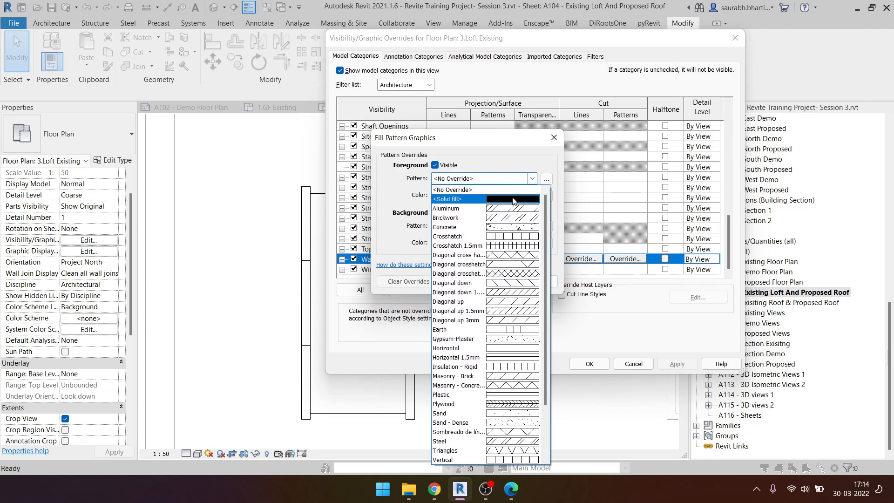
left_click(513, 200)
left_click(475, 195)
left_click(425, 198)
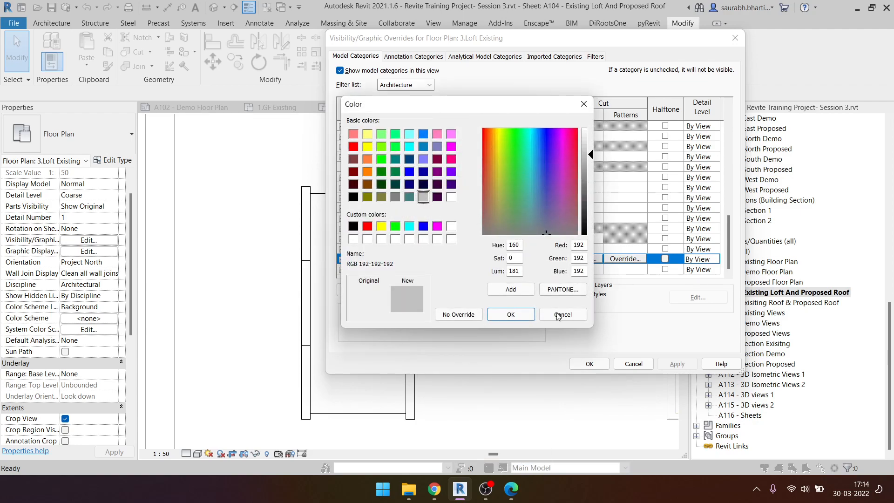
left_click(511, 315)
left_click(494, 278)
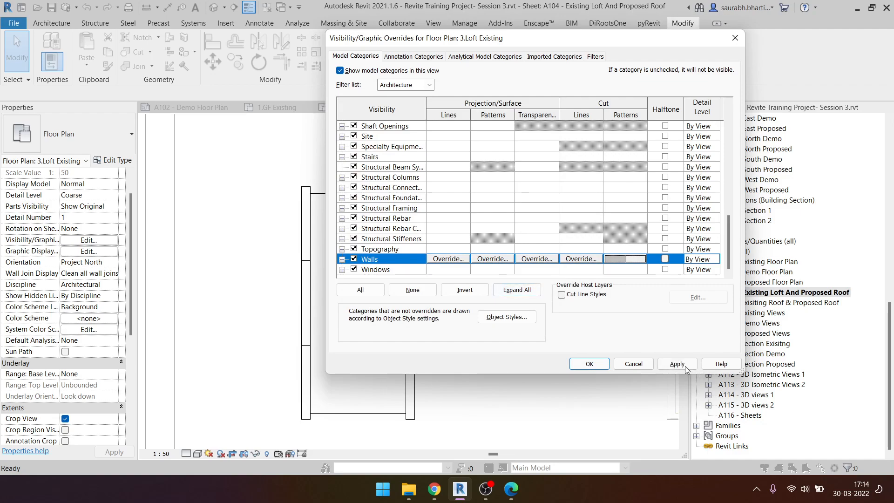
left_click(689, 368)
left_click(590, 364)
scroll(398, 364, "up", 2)
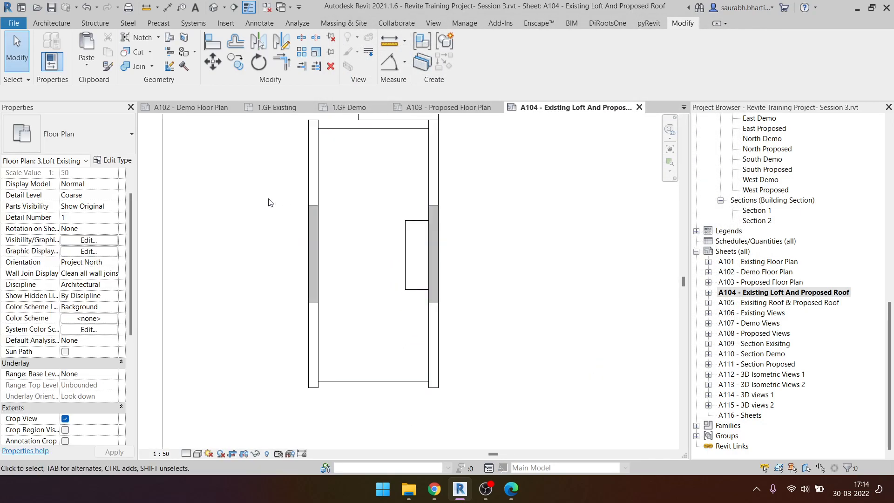
- Examine how the loft side walls are cut in plan, and inspect the gable wall in the default 3D view from the Right
scroll(211, 203, "down", 2)
left_click_drag(211, 189, 393, 285)
left_click_drag(231, 266, 408, 344)
left_click_drag(241, 134, 417, 227)
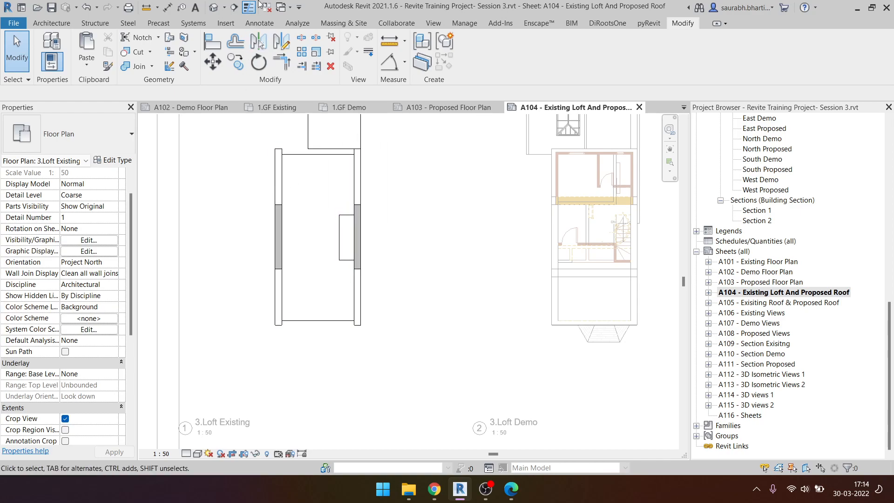
left_click(213, 8)
middle_click_drag(289, 317, 301, 320, "shift")
scroll(414, 242, "up", 5)
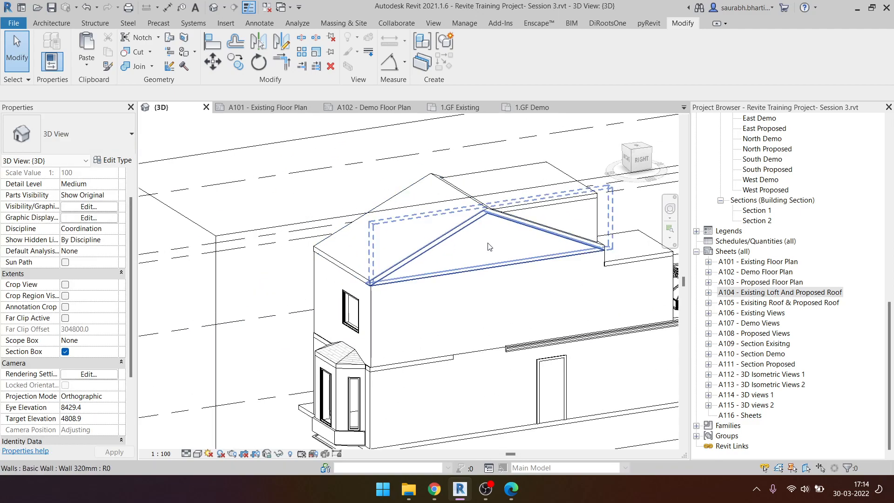
left_click(491, 246)
left_click(639, 158)
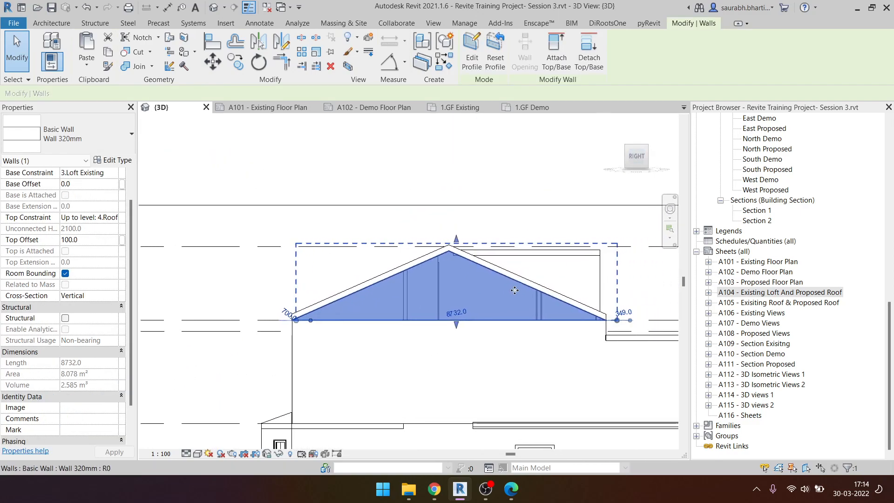
- Return to sheet A104, activate the 3.Loft Existing view, and review its View Range offsets, cancelling the dialog
double_click(797, 297)
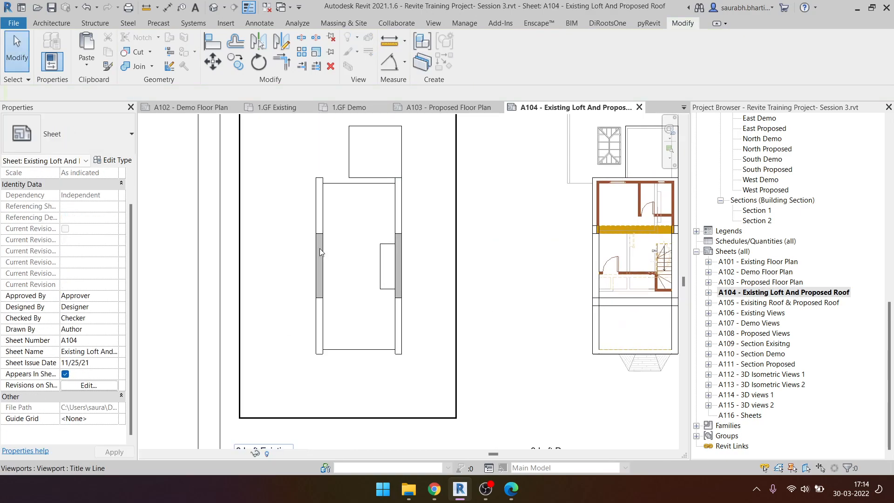
double_click(306, 220)
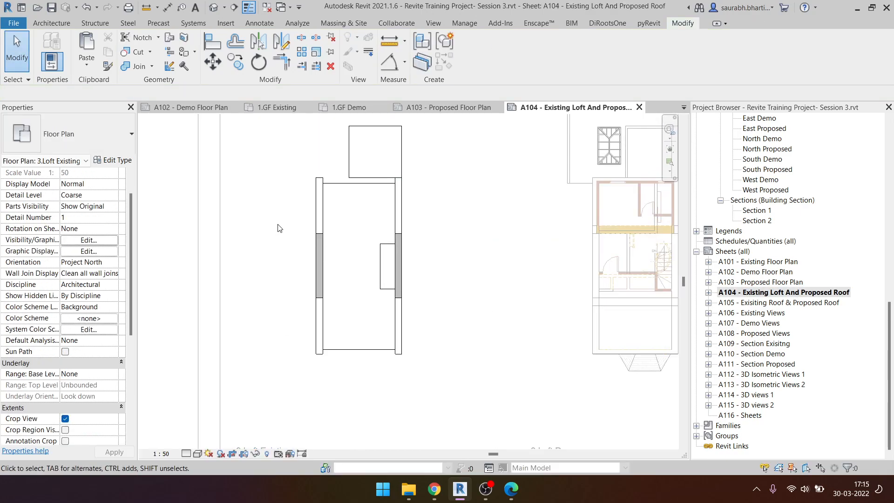
scroll(112, 364, "down", 3)
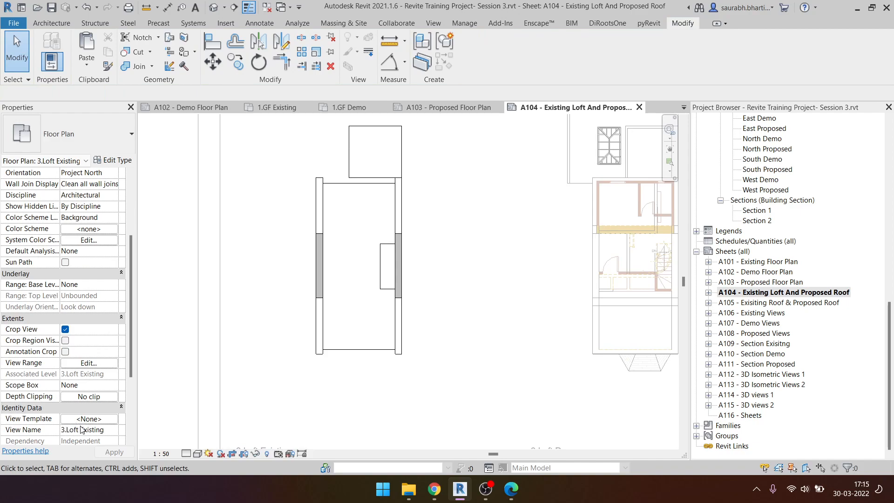
scroll(81, 429, "down", 4)
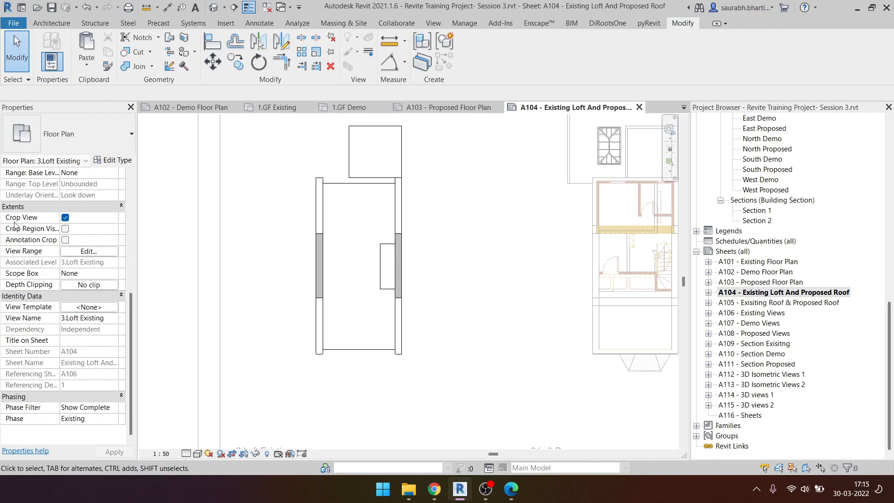
left_click(98, 256)
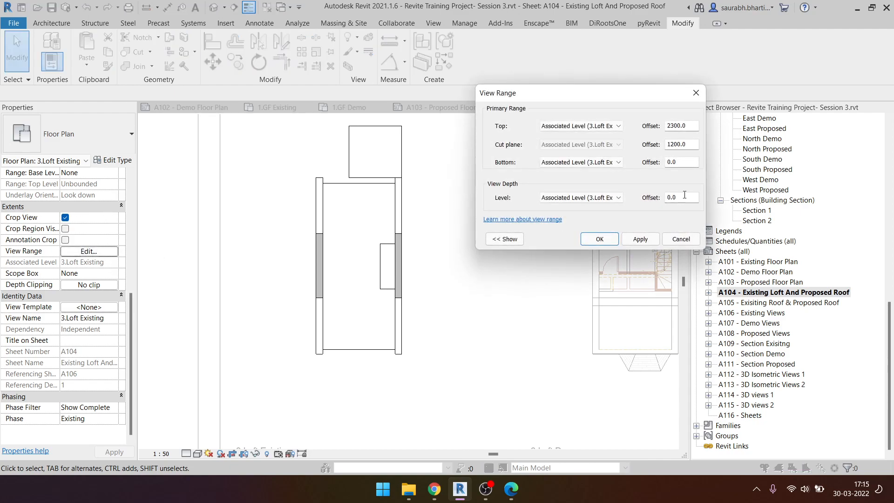
left_click_drag(694, 147, 662, 146)
left_click(603, 164)
left_click(605, 166)
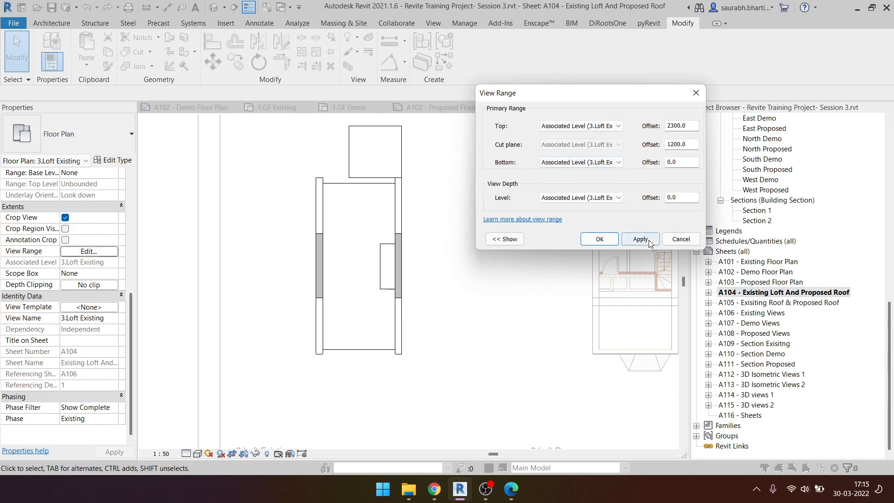
left_click(676, 242)
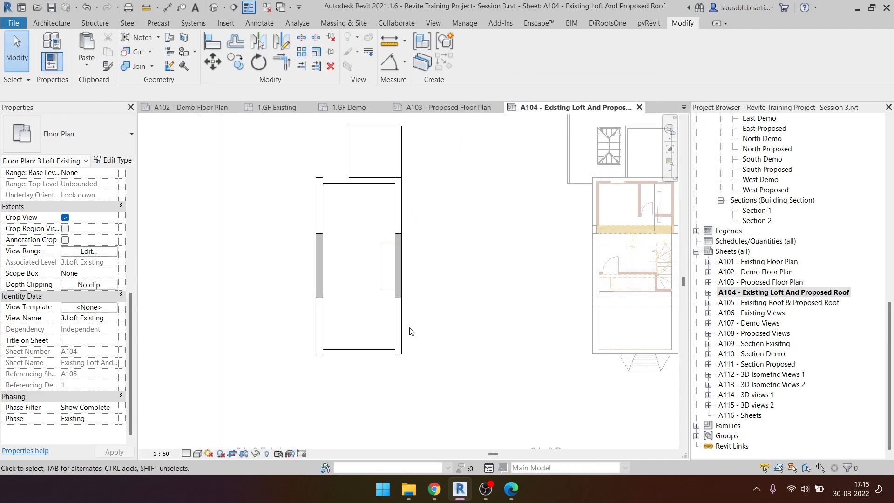
- Examine the loft walls in plan again, and check the level lines against the gable in the 3D view from the Right
left_click_drag(246, 210, 426, 312)
left_click_drag(264, 220, 466, 317)
left_click_drag(266, 139, 484, 395)
key("Escape")
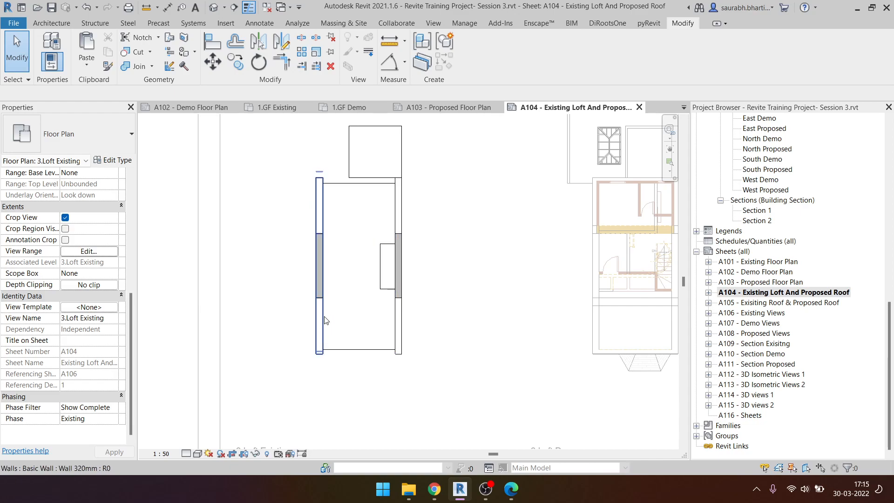
left_click(212, 8)
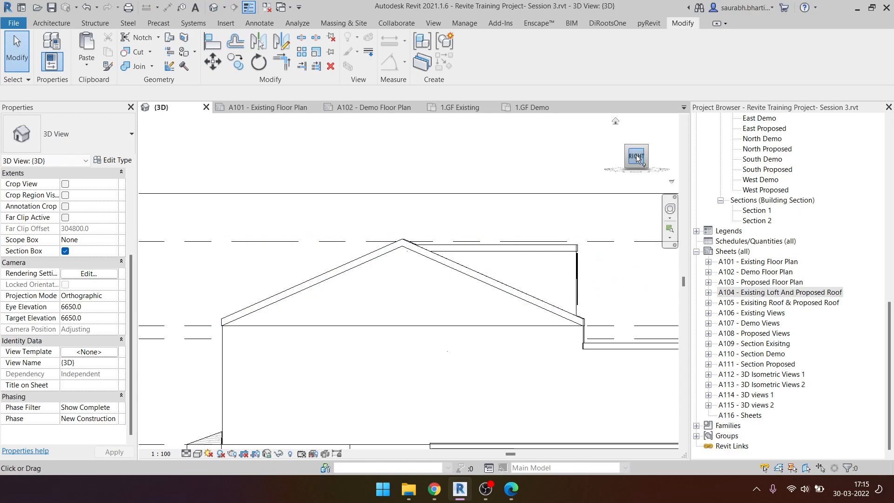
left_click(637, 158)
scroll(233, 254, "up", 4)
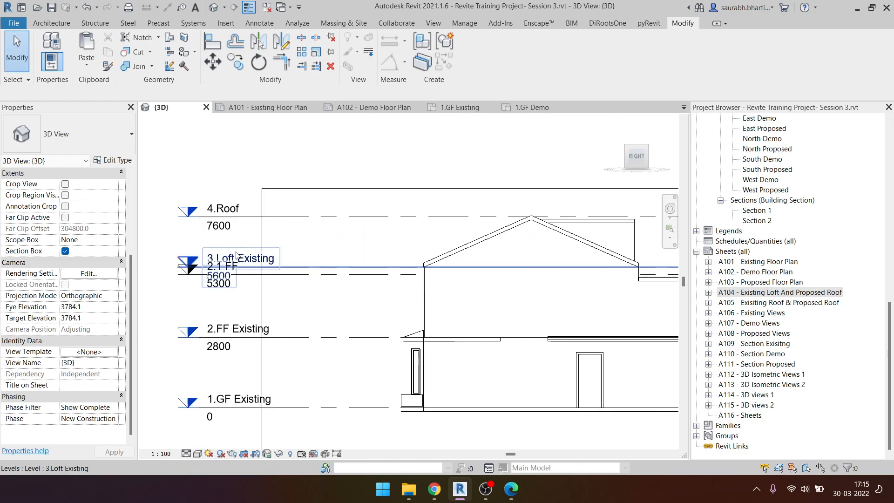
scroll(232, 255, "up", 3)
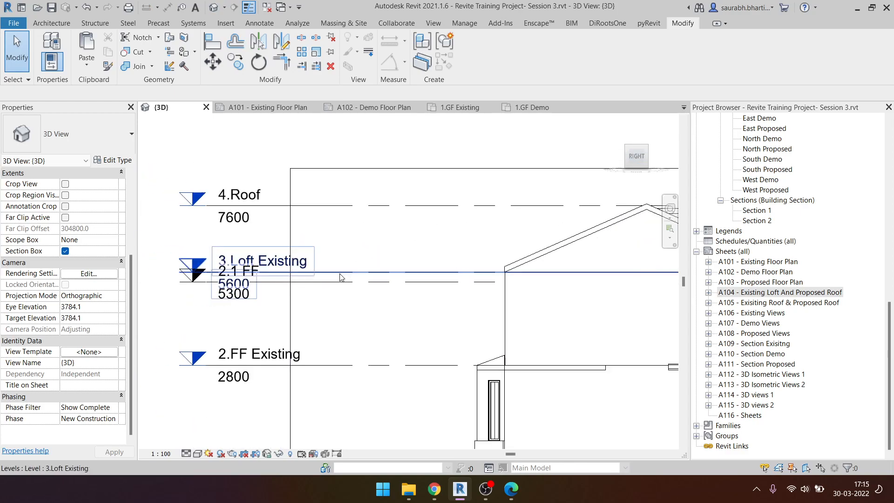
scroll(443, 326, "down", 2)
scroll(443, 326, "down", 4)
- Expand the existing elevations and open the North Proposed, East Demo and East Proposed elevation views
scroll(768, 305, "up", 10)
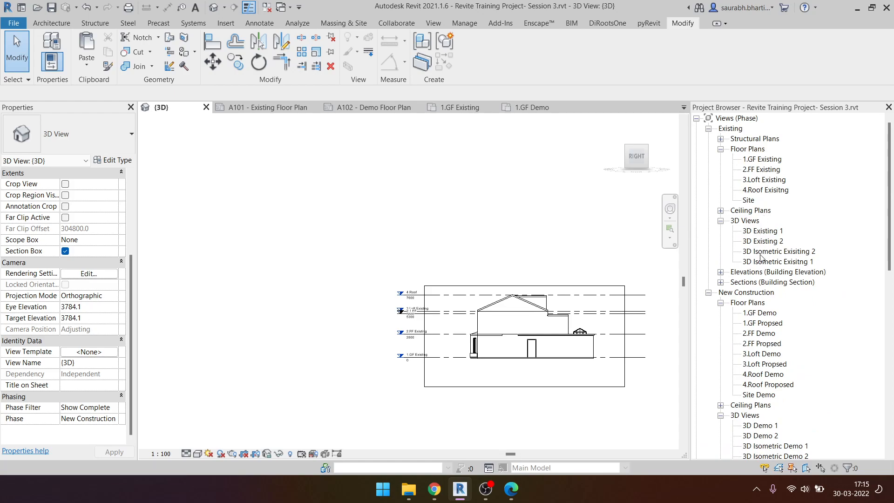
scroll(761, 331, "down", 3)
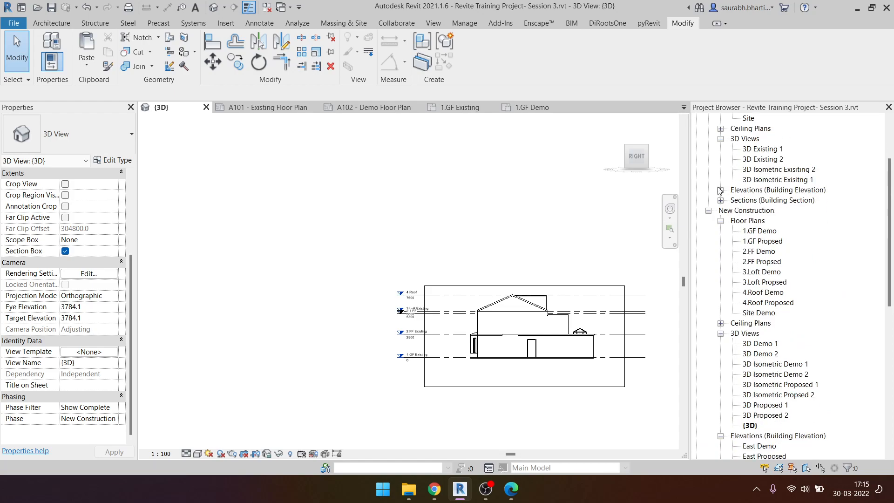
left_click(721, 192)
left_click(721, 191)
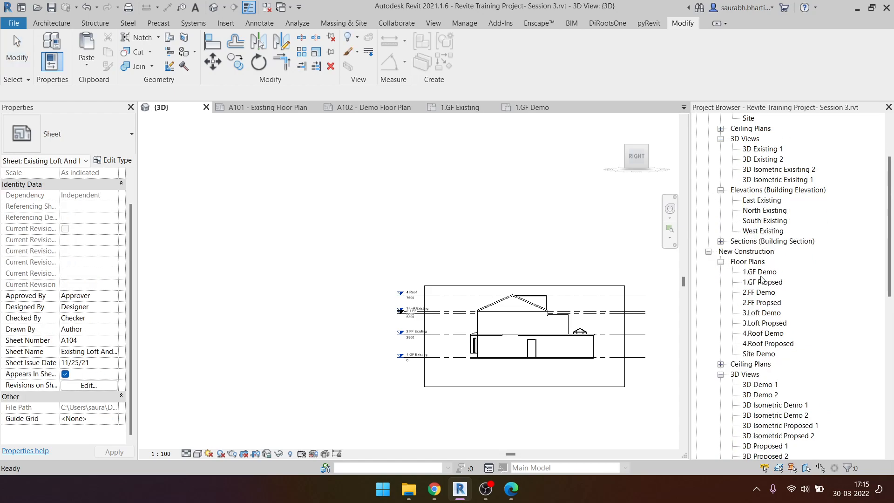
scroll(762, 279, "down", 8)
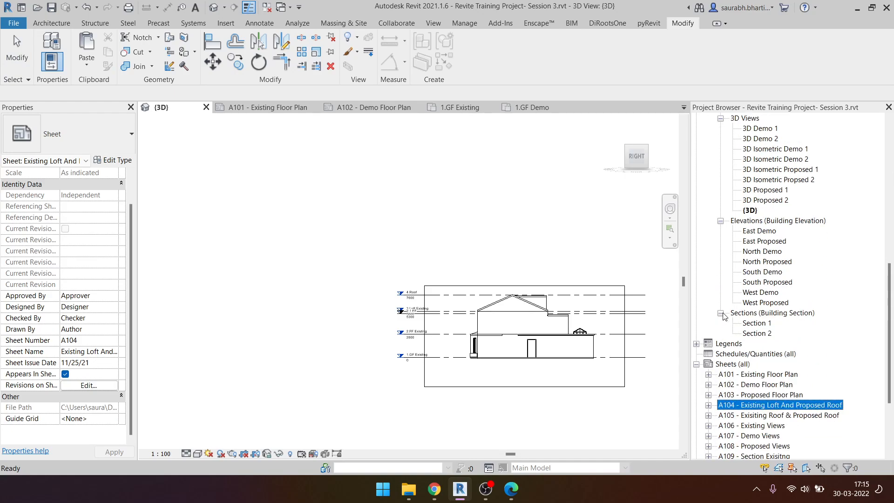
scroll(741, 279, "up", 4)
scroll(727, 228, "up", 5)
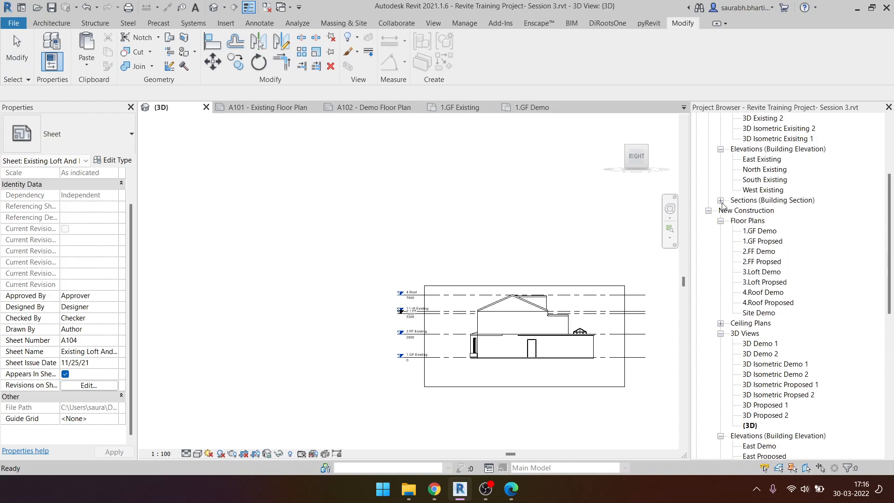
scroll(733, 248, "down", 4)
scroll(761, 254, "down", 1)
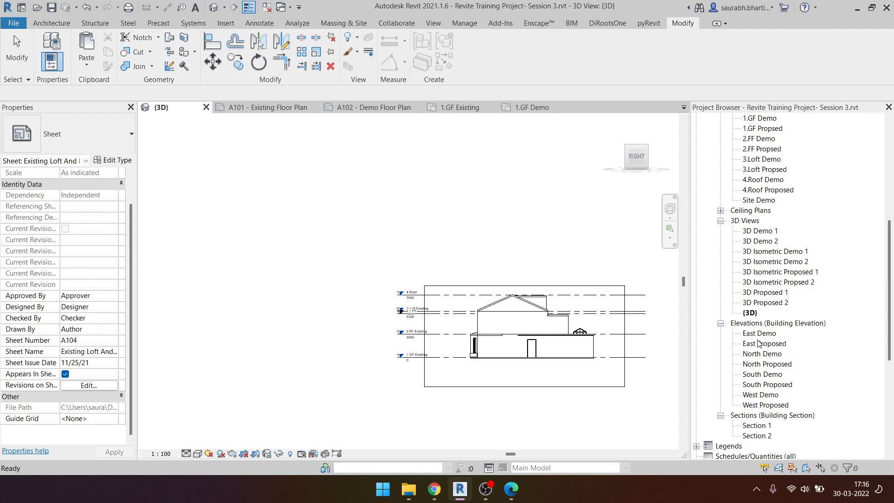
double_click(773, 365)
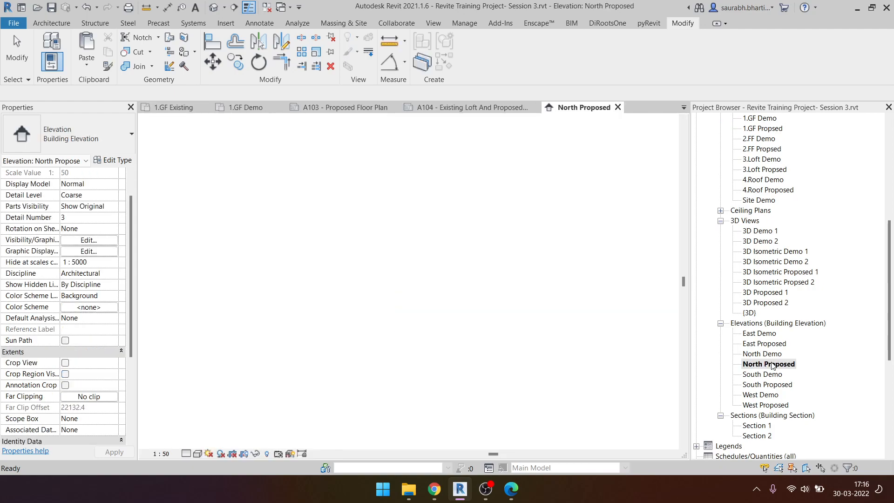
double_click(764, 334)
double_click(777, 344)
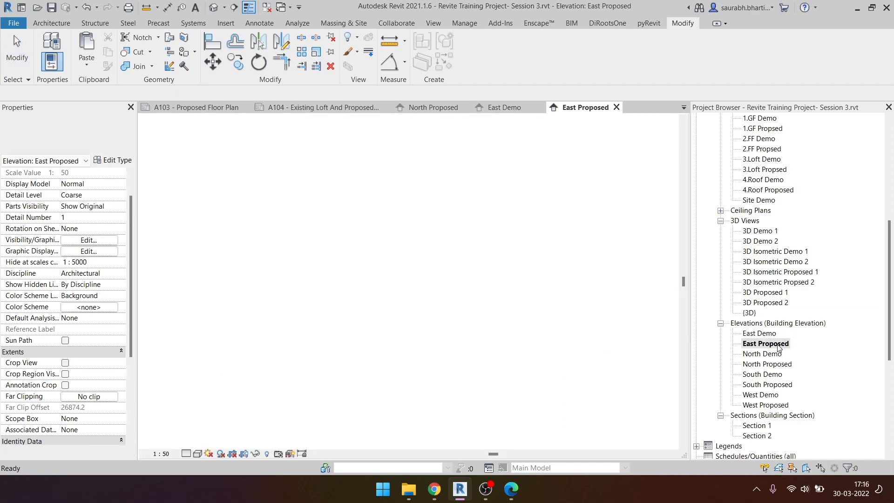
scroll(465, 252, "up", 5)
key("l")
key("i")
left_click(522, 310)
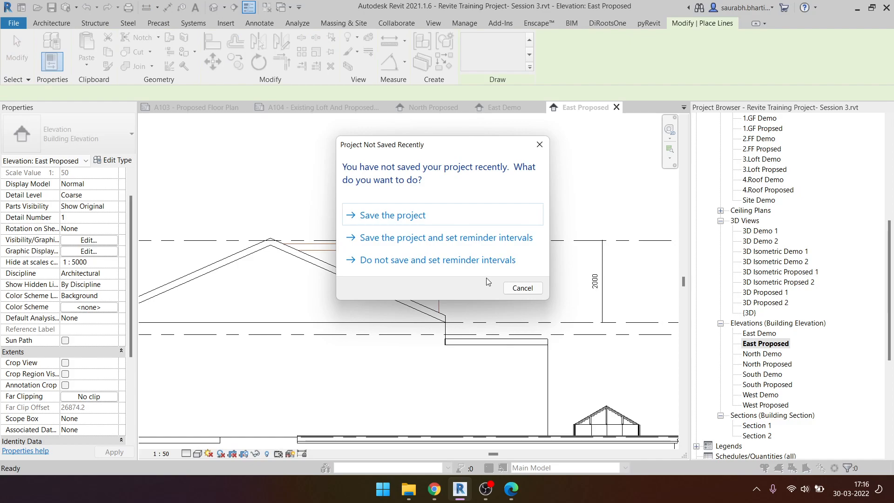
left_click(512, 287)
- Draw a three-sided detail line outline across the gable, 1200 above the 3.Loft Existing level and about 11100 wide, in The shared Line style
key("d")
key("l")
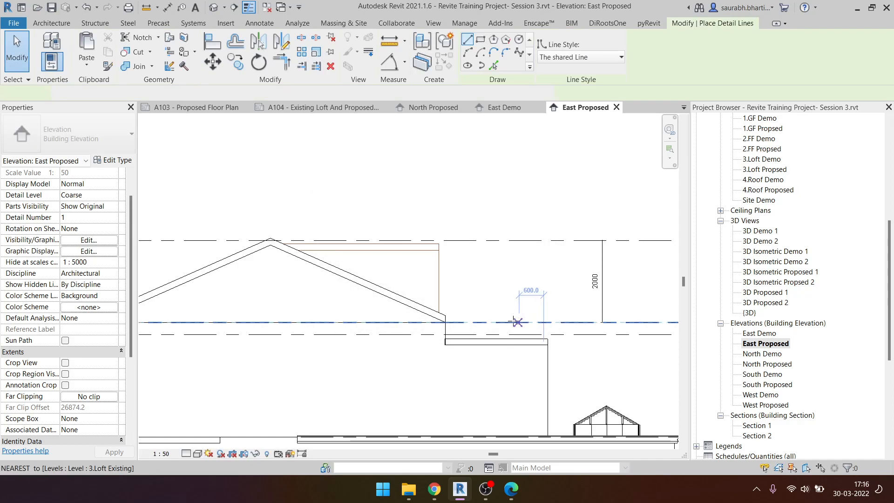
left_click(490, 322)
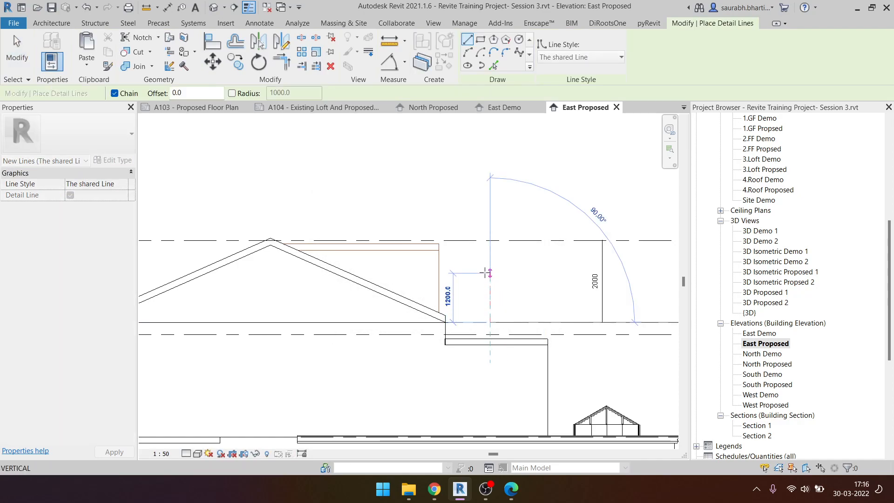
left_click(485, 273)
scroll(287, 274, "up", 1)
middle_click_drag(288, 275, 475, 309)
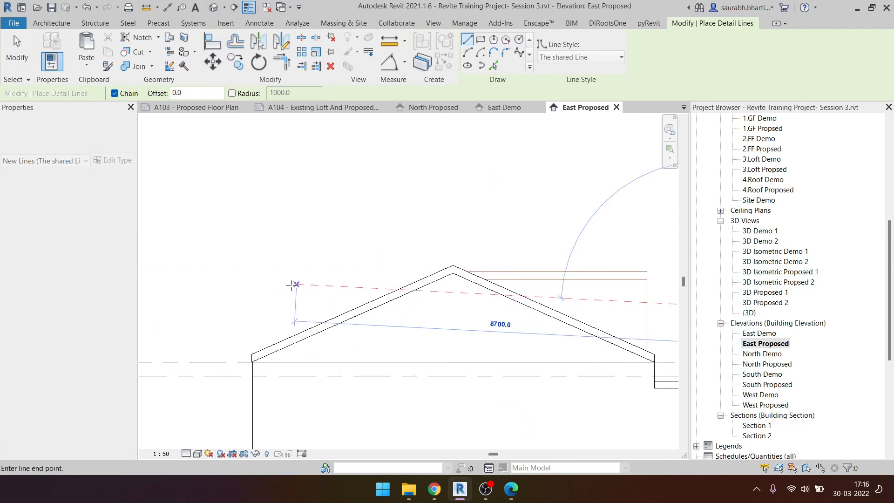
scroll(230, 291, "down", 1)
left_click(199, 300)
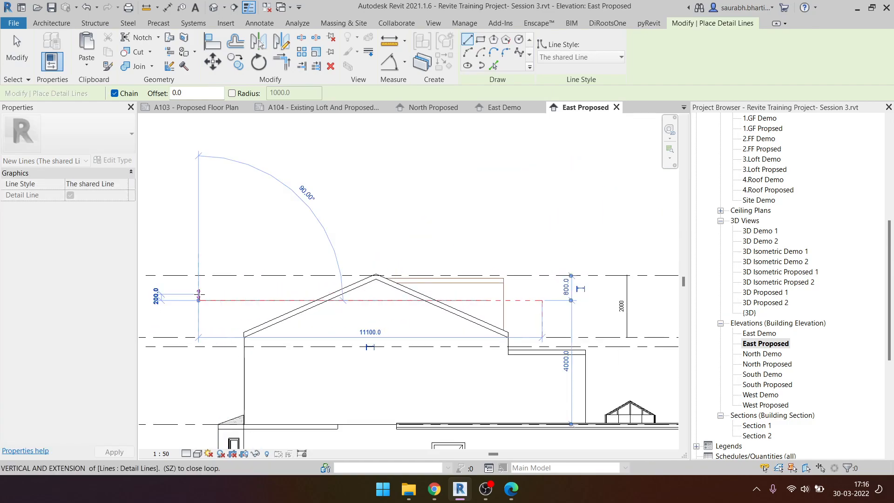
key("Escape")
key("Escape")
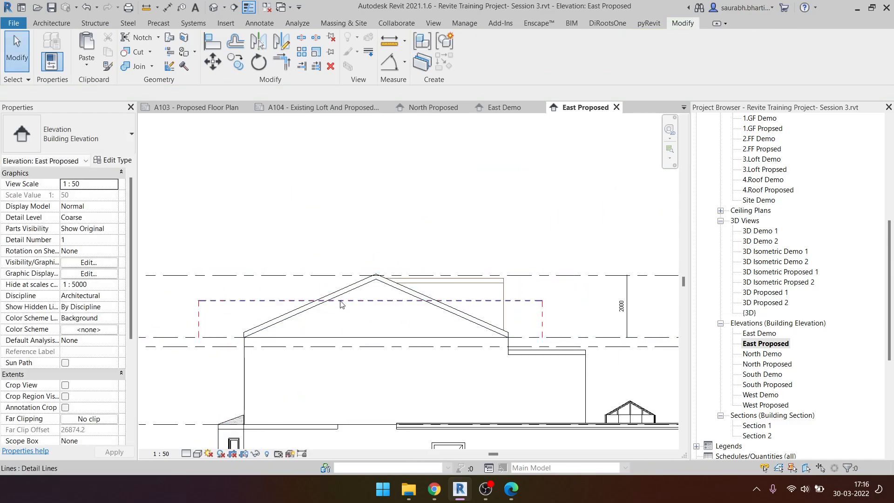
- Examine the parts of the gable wall and roof above and below the dashed cut line in the East Proposed elevation
scroll(326, 289, "up", 2)
left_click_drag(264, 224, 512, 310)
scroll(787, 375, "down", 5)
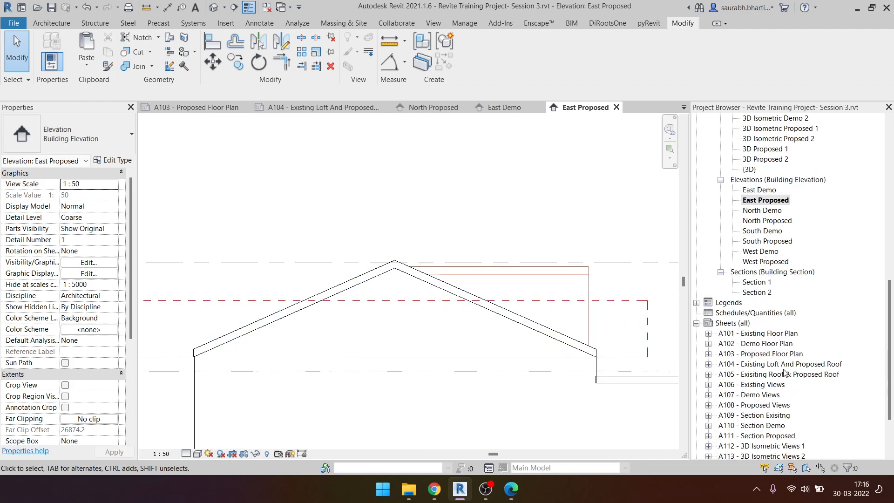
mouse_move(250, 230)
left_mouse_down()
mouse_move(272, 255)
mouse_move(518, 330)
mouse_move(277, 281)
mouse_move(513, 319)
left_mouse_up()
left_click_drag(159, 250, 323, 401)
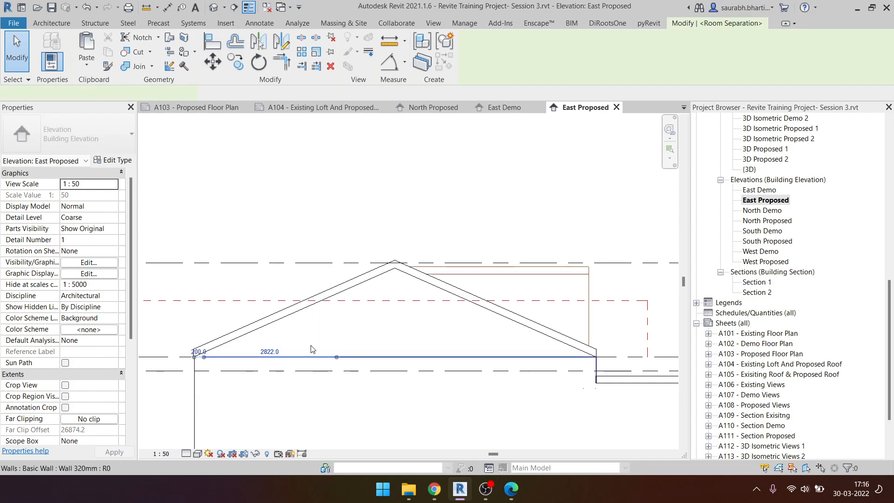
left_click(228, 305)
scroll(392, 295, "down", 2)
key("Escape")
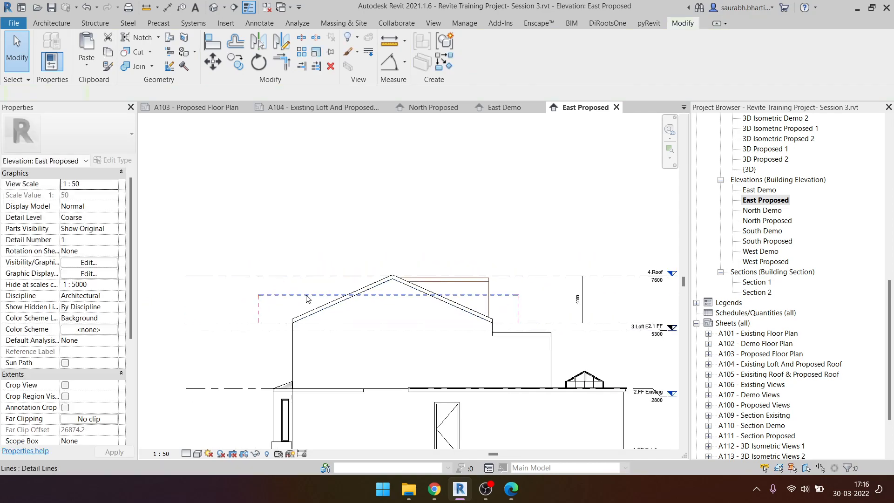
- Lower the outline's horizontal dashed line to about 500 above the 3.Loft Existing level
left_click(306, 299)
scroll(307, 300, "up", 2)
left_click(355, 294)
left_click_drag(347, 302, 346, 328)
key("Escape")
- Check the dashed line's height above the 3.Loft Existing level with an aligned dimension, without placing it
scroll(283, 280, "down", 1)
middle_click_drag(553, 307, 322, 263)
key("d")
key("i")
key("Escape")
key("Escape")
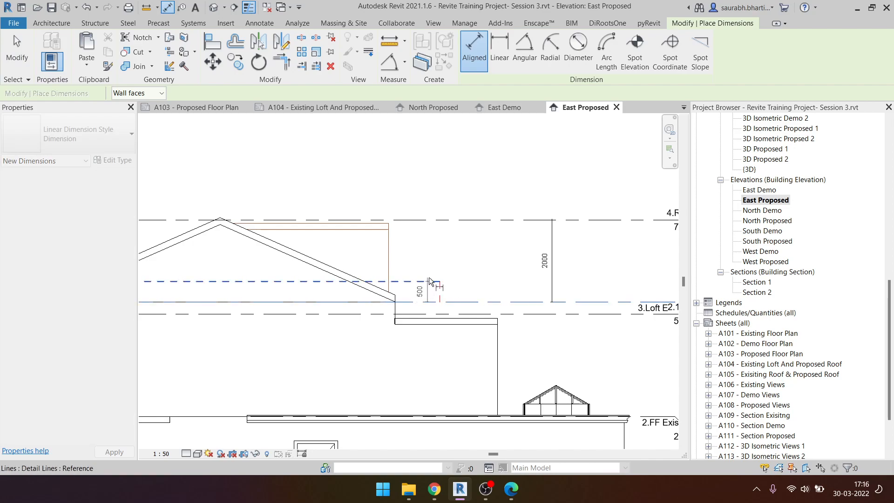
key("d")
key("i")
scroll(783, 347, "down", 3)
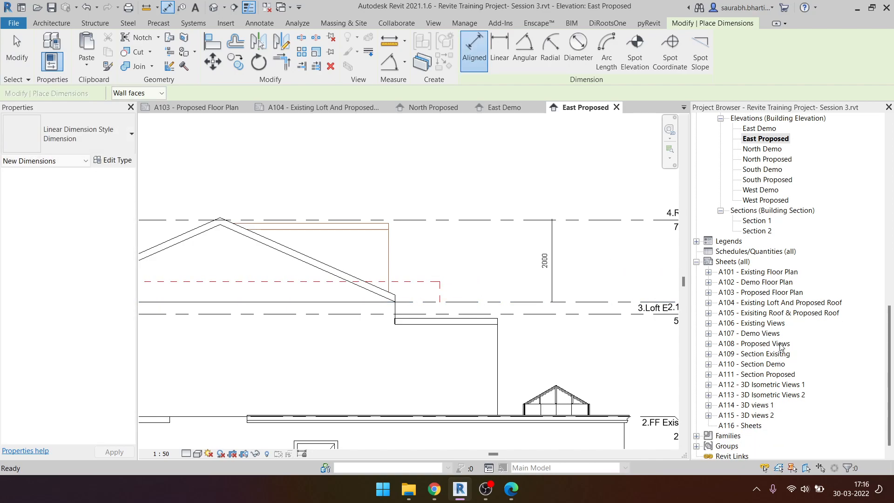
middle_click_drag(508, 332, 547, 343)
key("Escape")
key("Escape")
- Select the triangular gable wall in the elevation, open sheet A104, and activate its 3.Loft Existing view
middle_click_drag(263, 259, 477, 269)
left_click(481, 269)
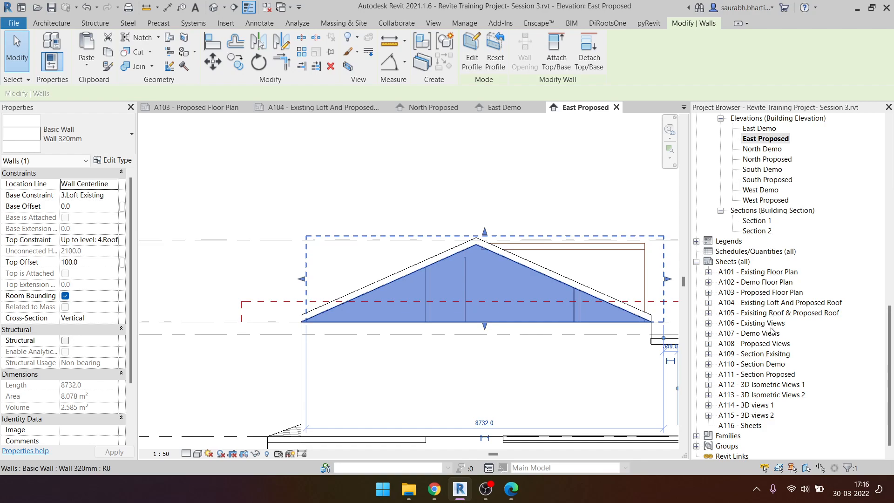
double_click(774, 302)
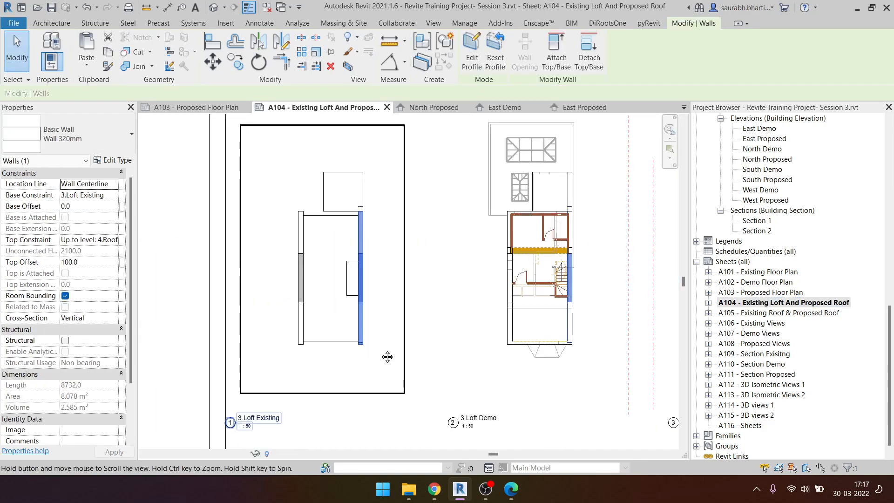
double_click(391, 252)
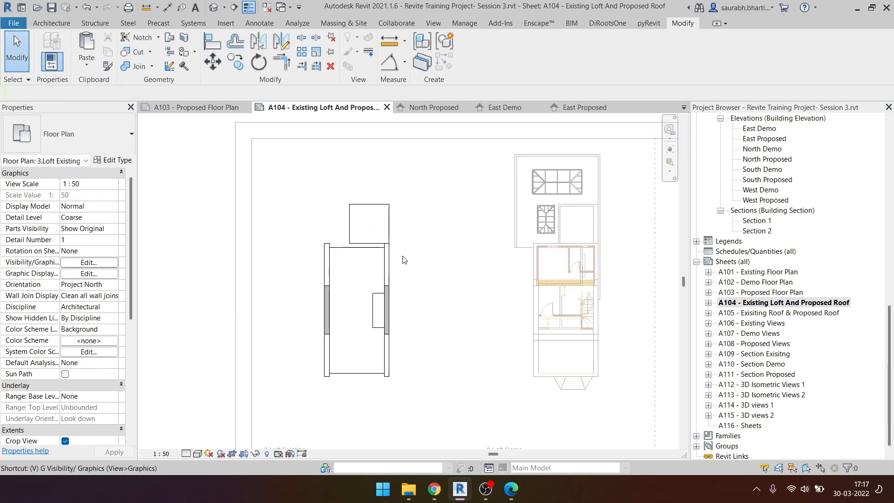
- Review the cut plane offset in the 3.Loft Existing view's View Range, keeping it at 1200
key("v")
key("r")
double_click(680, 145)
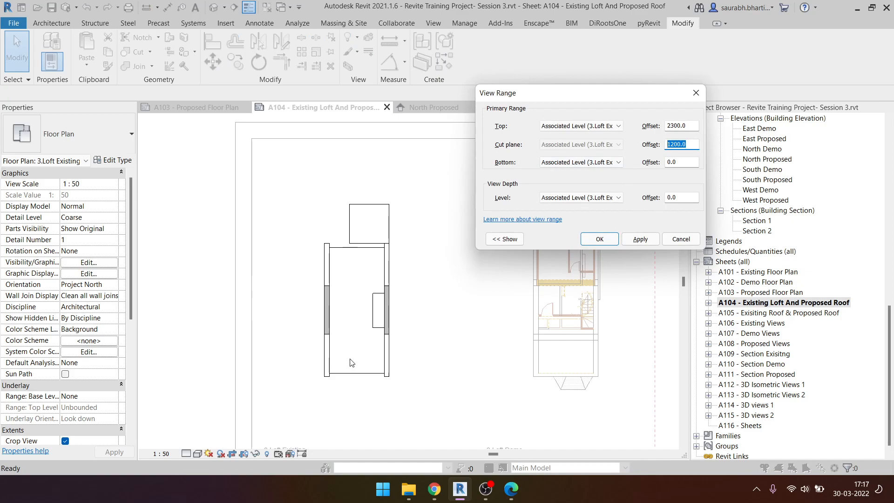
left_click(641, 240)
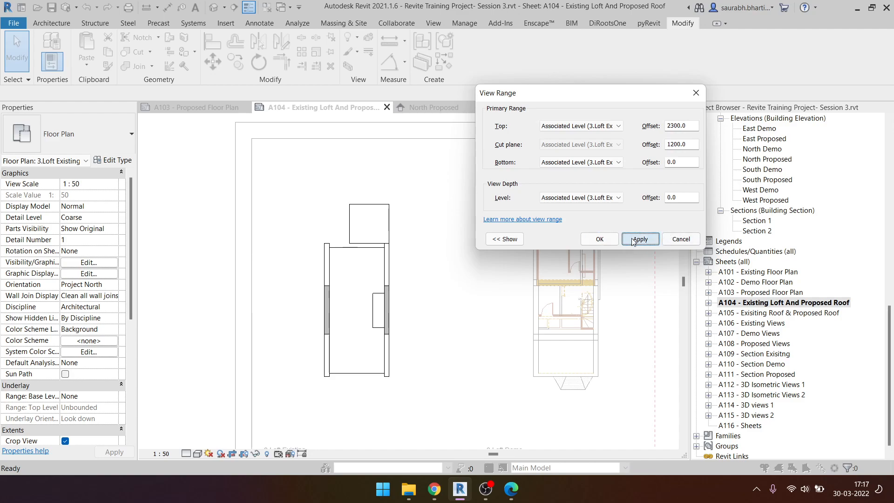
left_click(682, 239)
- Draw two horizontal dashed detail lines across the loft walls near the plan's upper and lower ends, and extend the lower line slightly
key("d")
key("l")
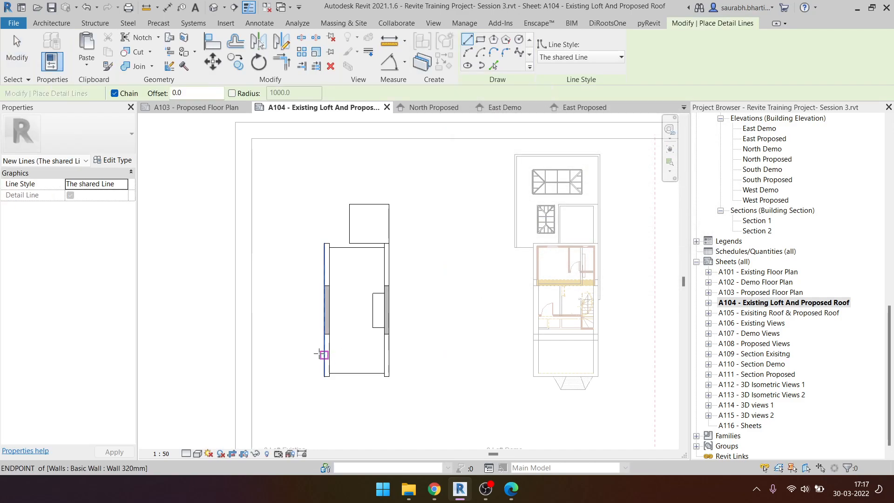
left_click(284, 260)
left_click(429, 260)
key("Escape")
key("Escape")
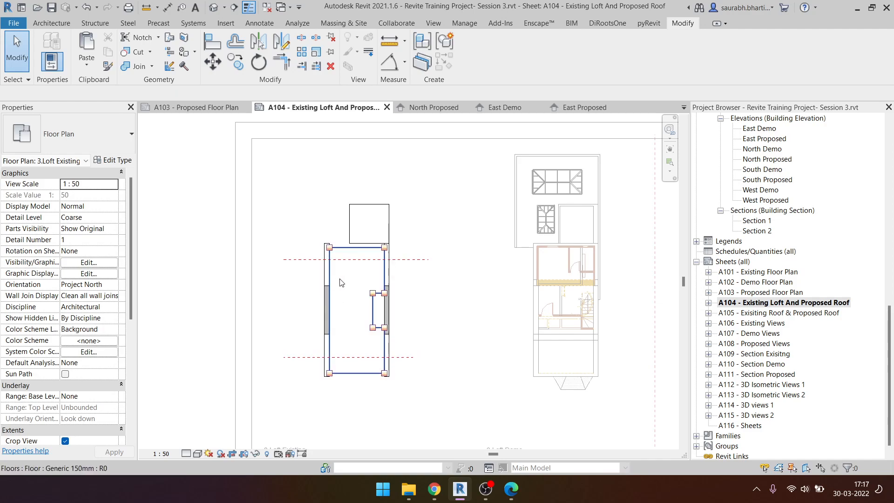
left_click(413, 358)
left_click_drag(413, 358, 423, 356)
key("Escape")
- Try a cut plane offset of 500 in the 3.Loft Existing view's View Range, and undo the change
key("v")
key("r")
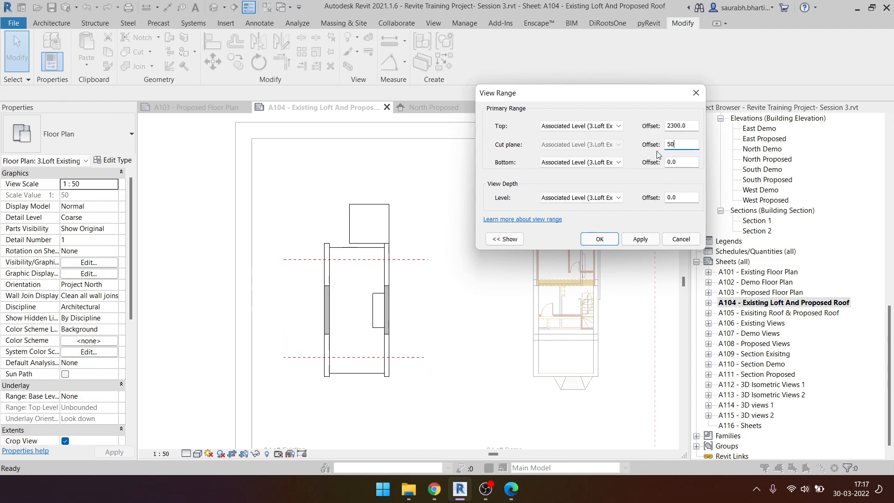
left_click(640, 239)
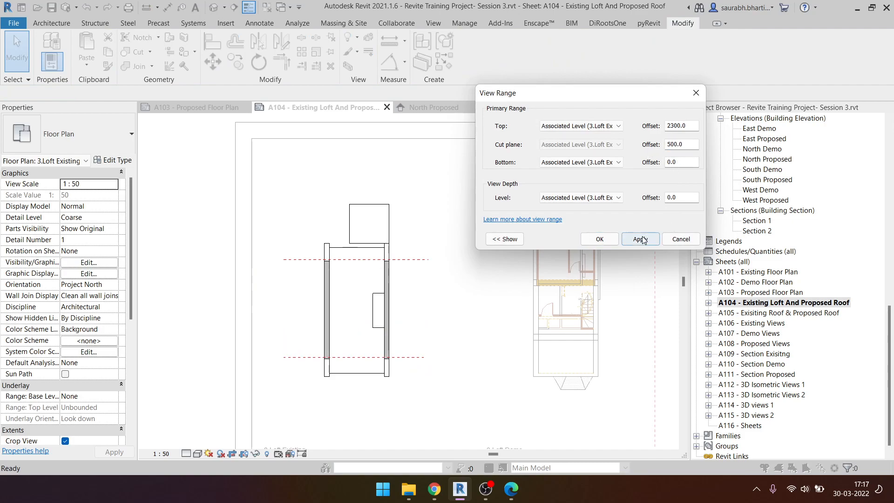
left_click(600, 239)
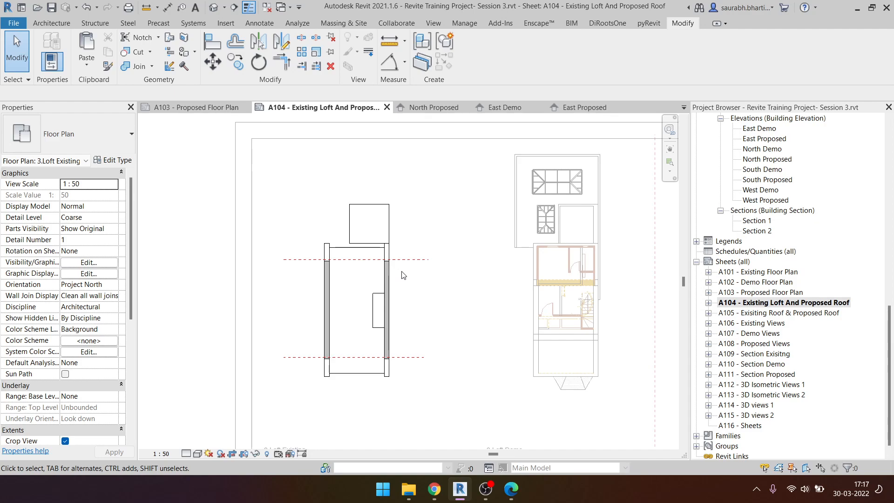
key("ctrl+z")
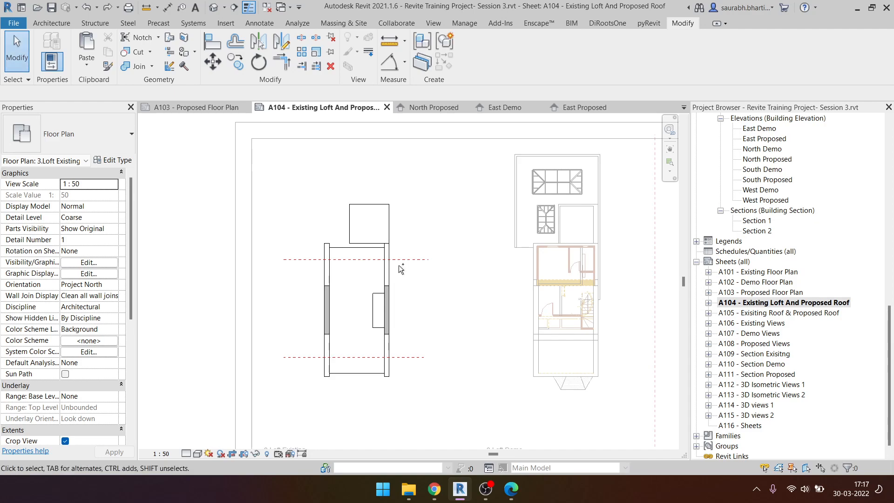
- Open the default 3D view and orbit it to inspect the gable wall and roof from the front right
left_click(217, 7)
middle_click_drag(599, 366, 609, 344, "shift")
scroll(538, 343, "up", 4)
middle_click_drag(546, 358, 542, 343, "shift")
scroll(764, 246, "up", 8)
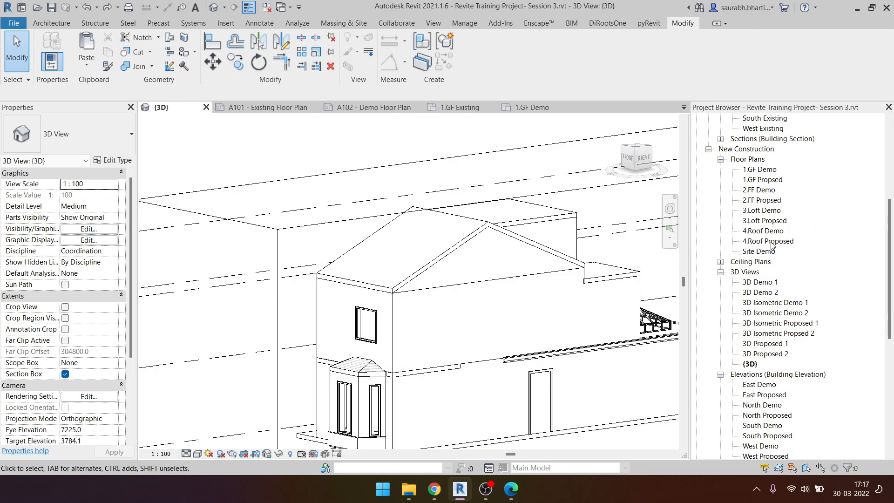
- Return to the East Proposed elevation and examine the gable wall against the dashed cut line
scroll(768, 233, "up", 5)
scroll(766, 258, "down", 8)
scroll(766, 261, "down", 1)
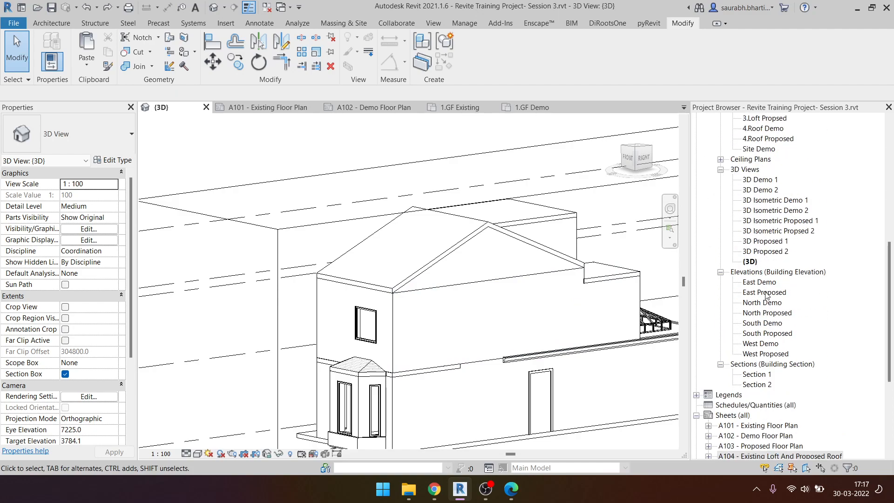
double_click(766, 293)
scroll(511, 324, "down", 5)
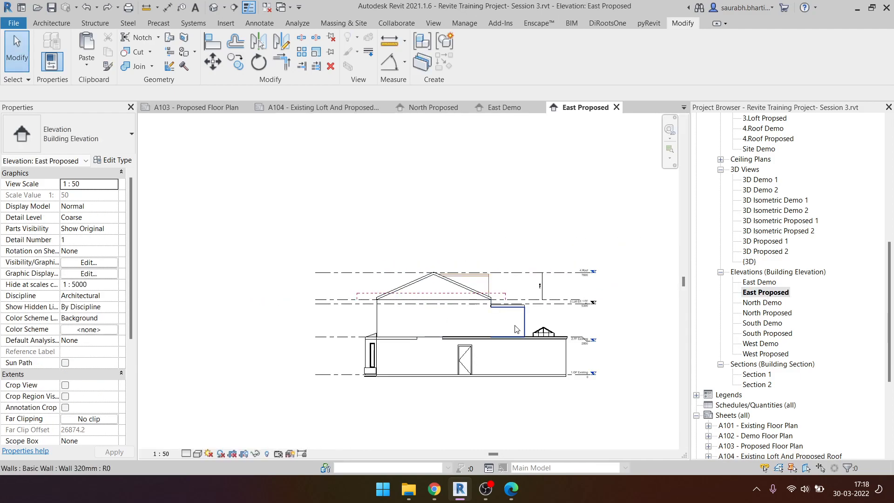
scroll(414, 314, "up", 4)
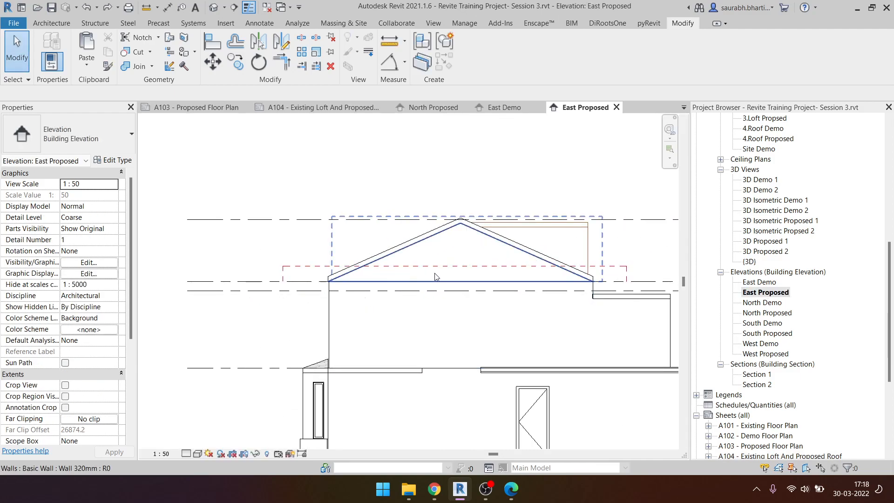
scroll(468, 303, "down", 3)
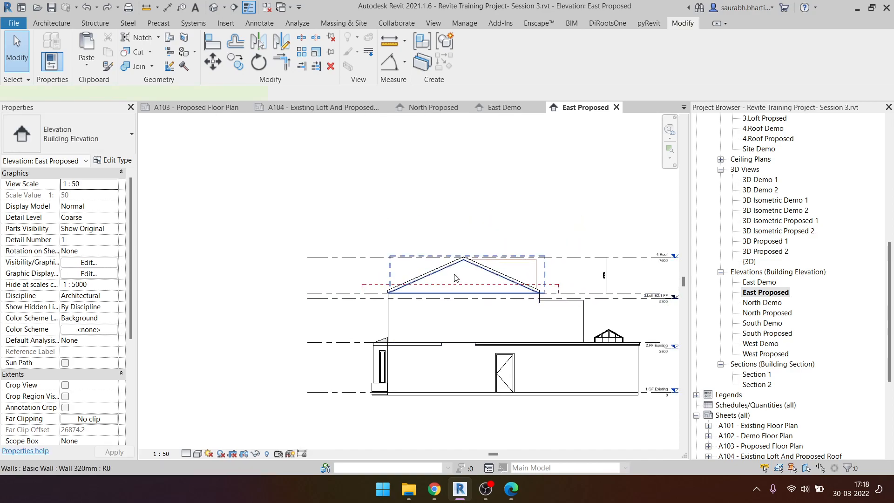
- Draw a dashed detail line about 13900 mm long across the first floor, with short vertical ends reaching the 2.FF Existing level
left_click(398, 282)
left_click(465, 331)
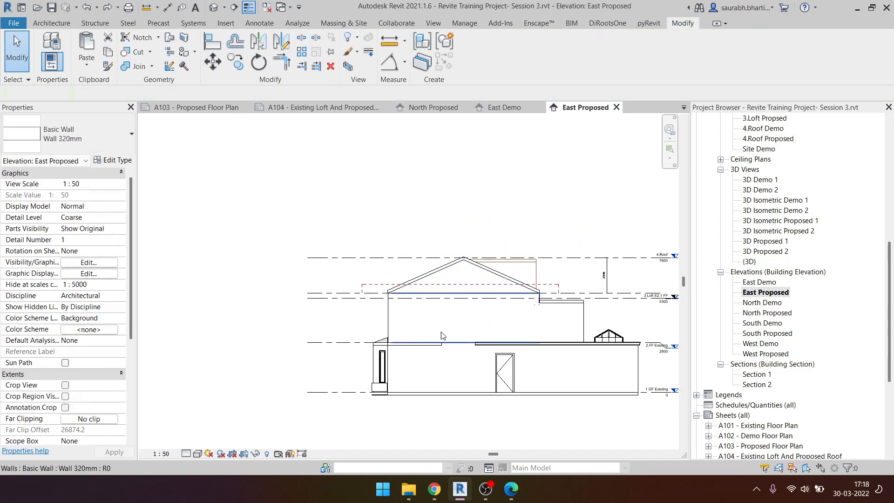
scroll(342, 337, "up", 2)
middle_click_drag(372, 333, 304, 351)
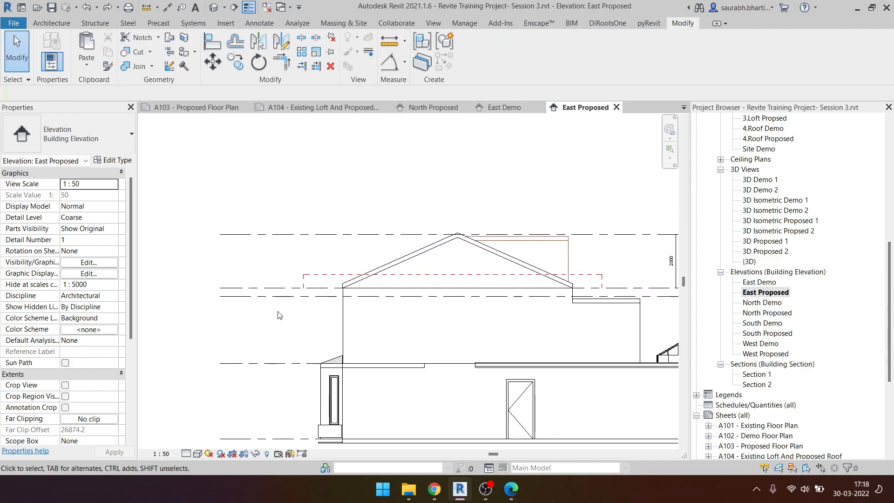
key("d")
key("l")
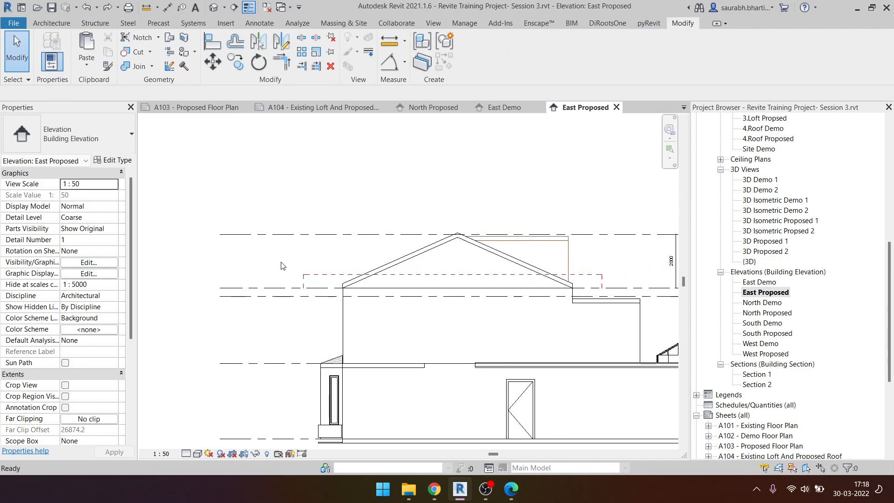
left_click(303, 363)
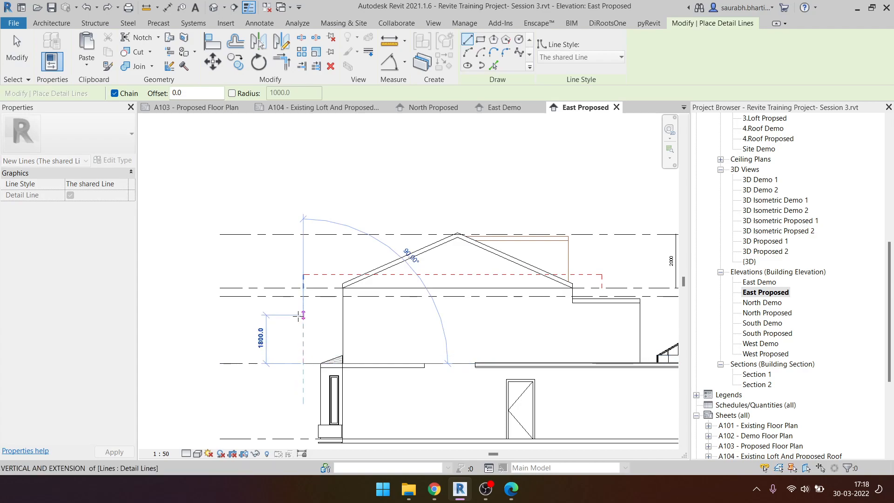
scroll(302, 317, "down", 1)
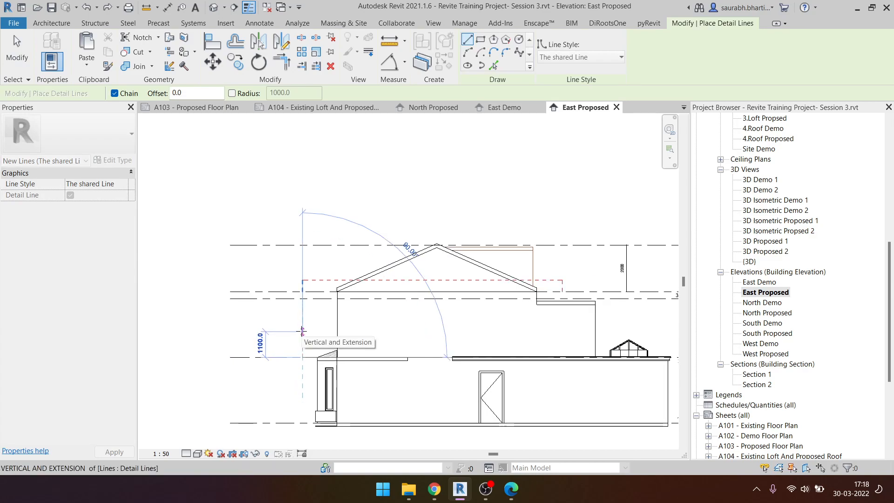
left_click(303, 330)
middle_click_drag(577, 329, 506, 333)
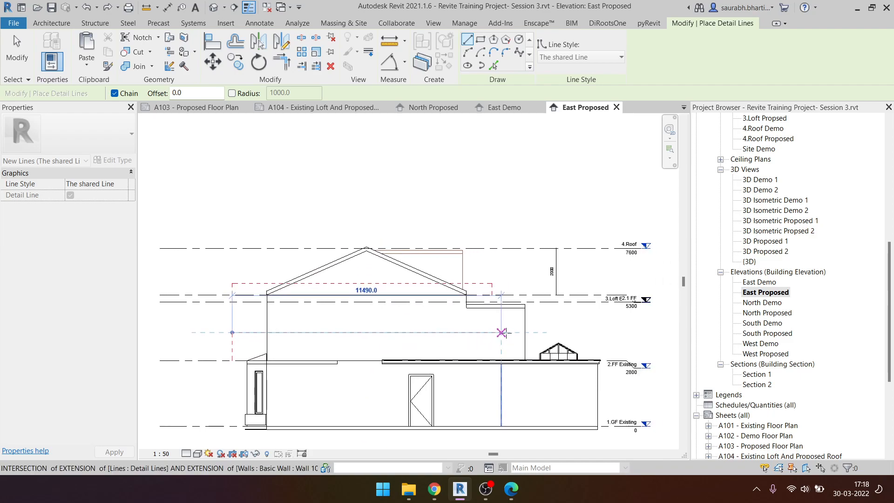
left_click(557, 332)
key("Escape")
key("Escape")
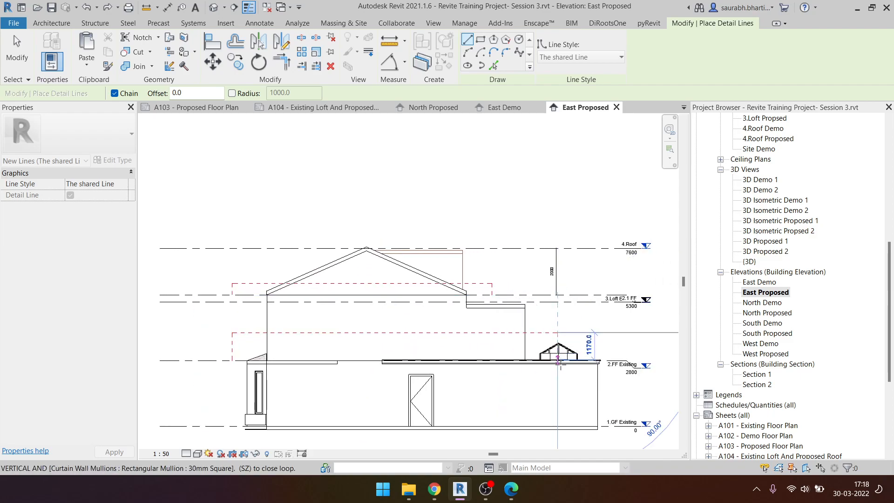
- Temporarily hide the 320 mm first-floor wall in the East Proposed elevation to expose the interior behind it
middle_click_drag(310, 333, 449, 319)
scroll(387, 321, "up", 2)
left_click(388, 317)
scroll(403, 305, "down", 2)
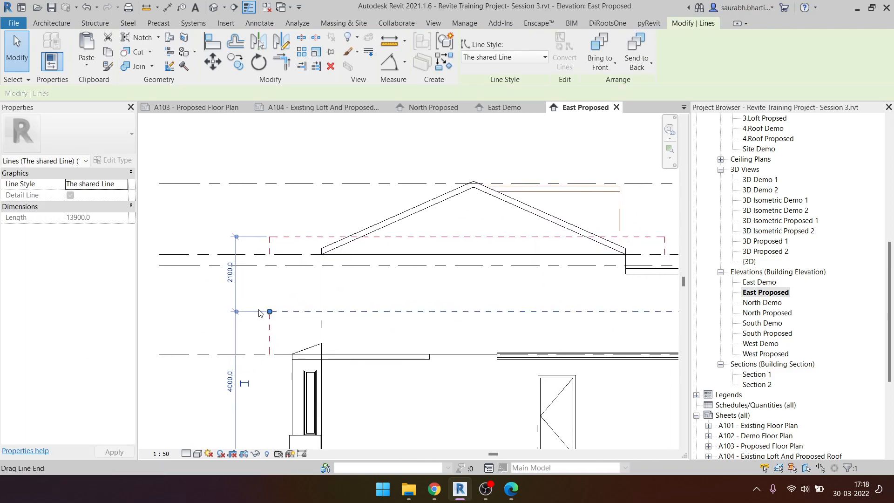
key("Escape")
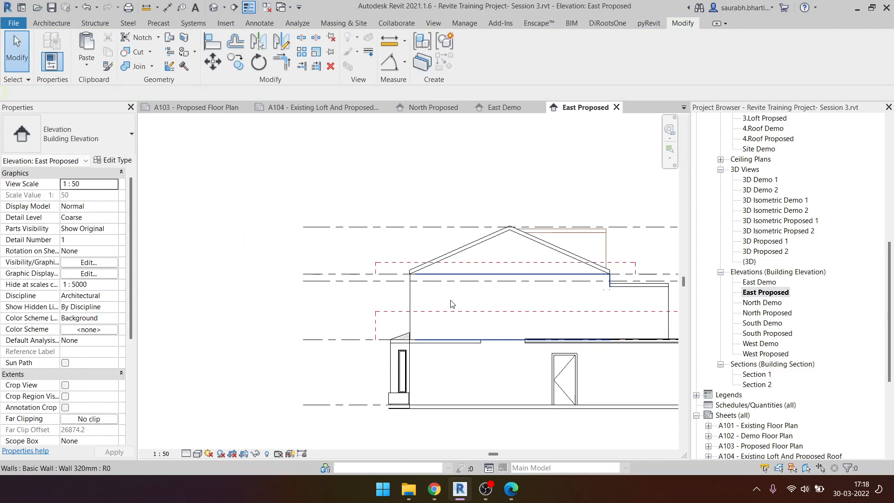
left_click(451, 302)
key("h")
key("h")
middle_click_drag(534, 312, 416, 276)
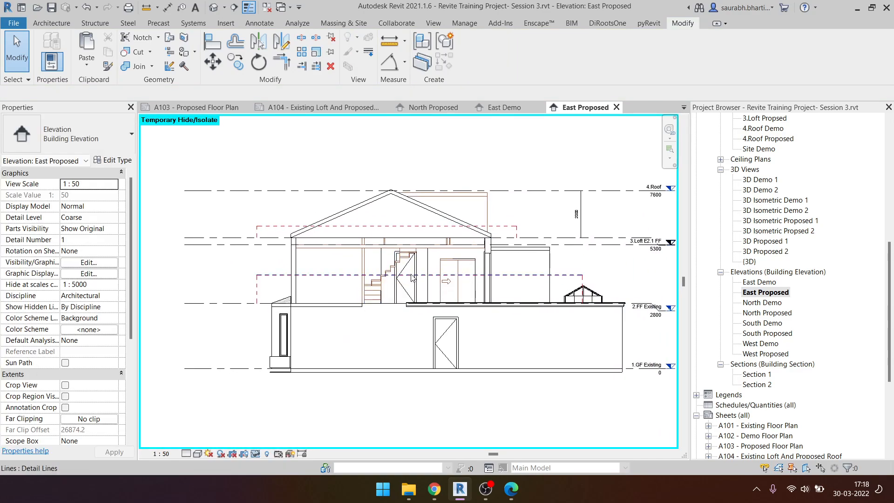
- Raise the lower dashed detail line to about 1300 mm below the upper dashed line
left_click(510, 275)
left_click_drag(510, 275, 510, 257)
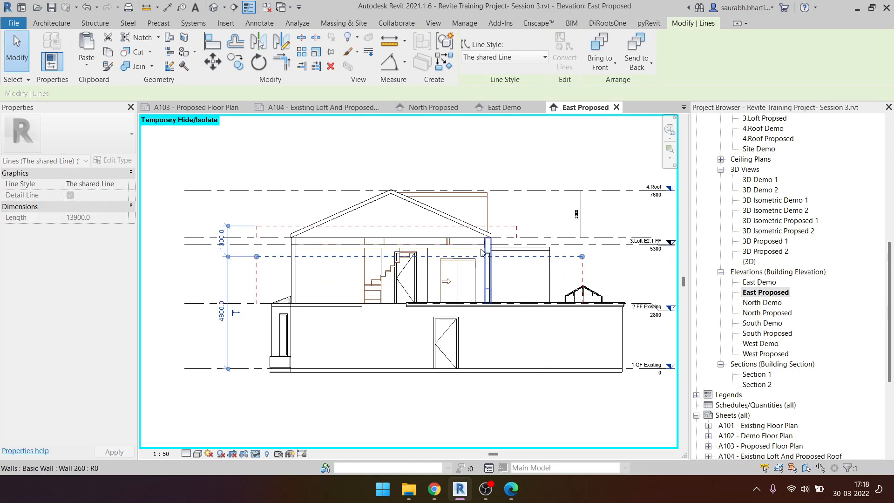
scroll(463, 260, "up", 4)
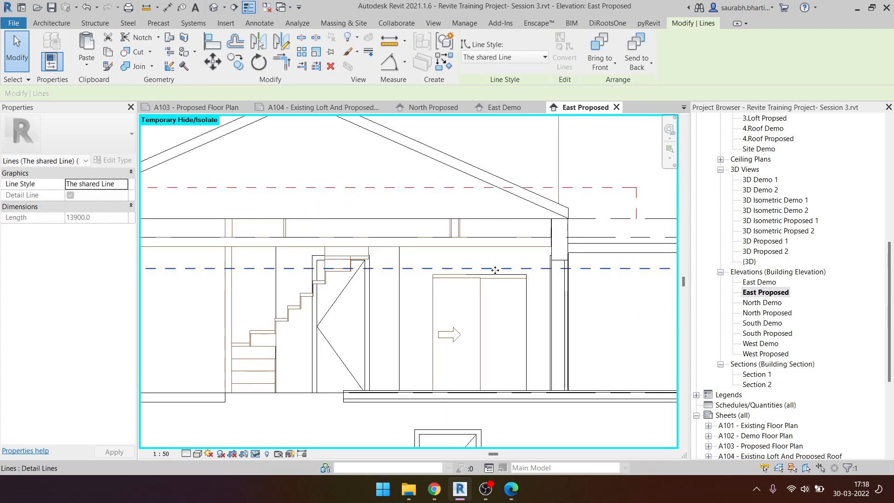
scroll(496, 271, "down", 4)
- Override the wall category's graphics in the East Proposed elevation with a surface transparency of 60
left_click(269, 289)
scroll(268, 290, "up", 5)
scroll(277, 210, "down", 2)
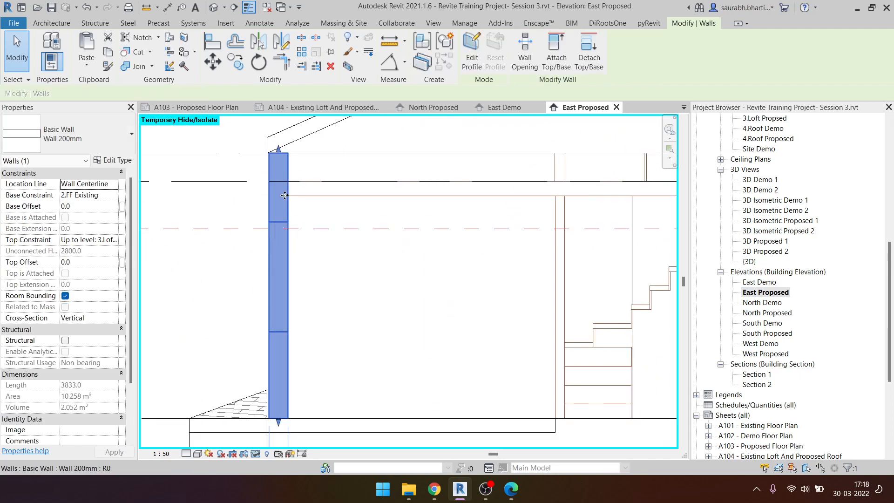
right_click(285, 195)
mouse_move(396, 290)
left_click(456, 303)
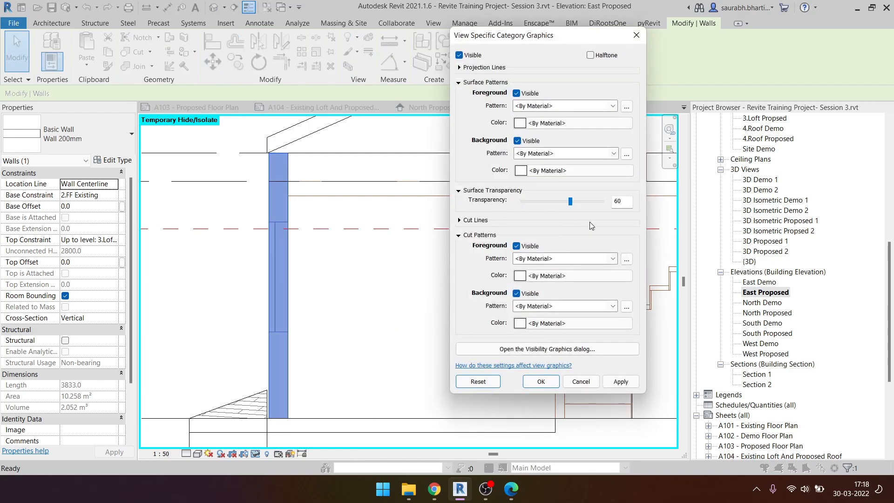
left_click(621, 387)
left_click(542, 385)
left_click(390, 295)
scroll(389, 294, "down", 2)
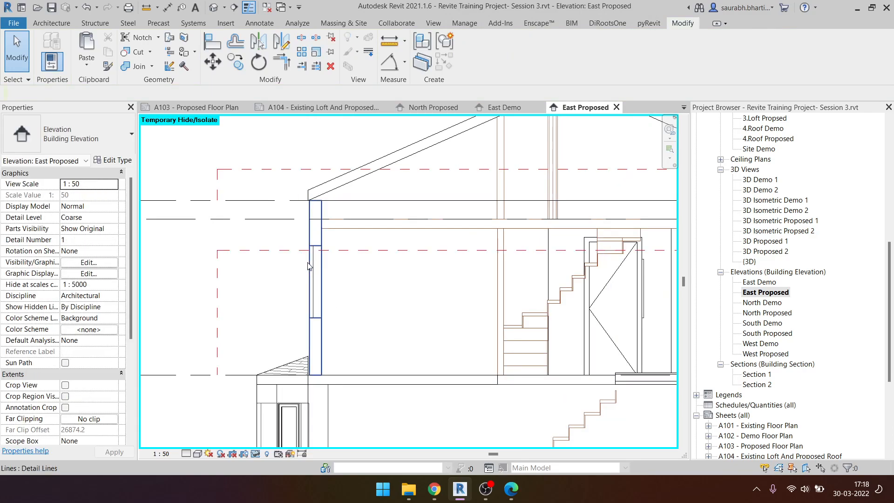
- Move the first-floor dashed line up to about 4800 mm above the 1.GF Existing level, and back down close to the first floor
scroll(308, 260, "down", 2)
left_click(357, 278)
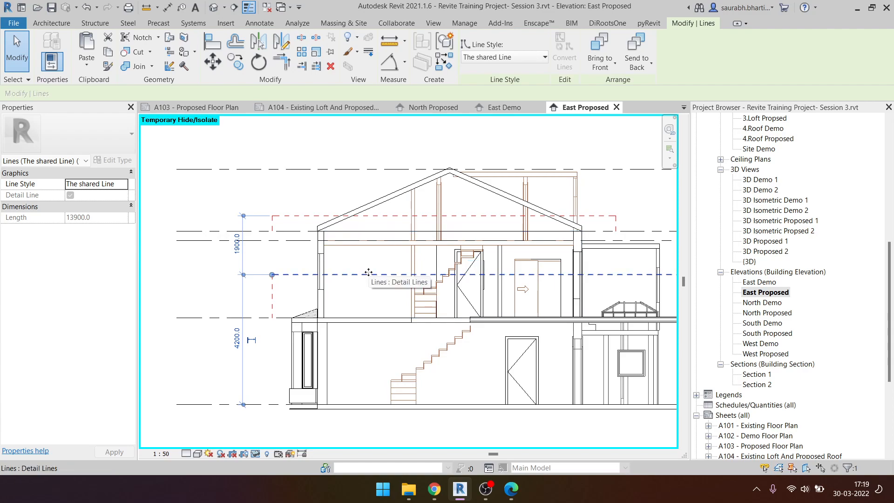
left_click_drag(368, 269, 367, 258)
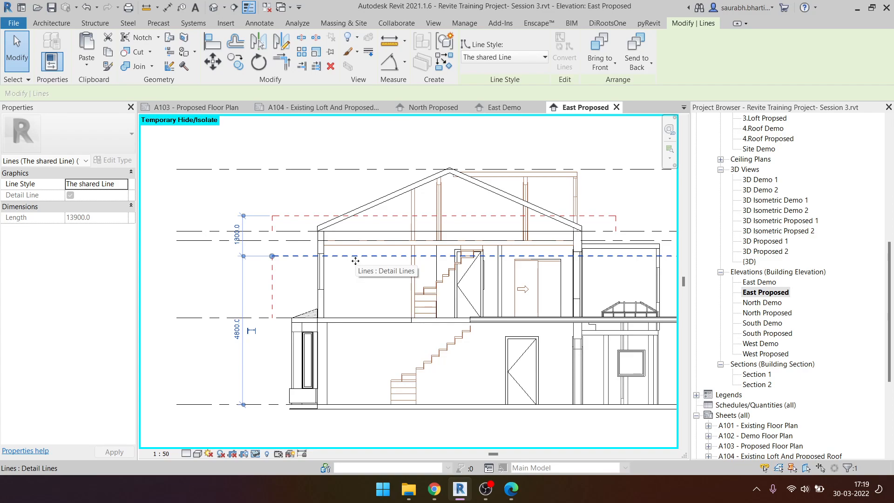
middle_click_drag(360, 307, 362, 330)
left_click(311, 315)
left_click_drag(366, 284, 353, 317)
left_click(298, 325)
scroll(216, 309, "down", 2)
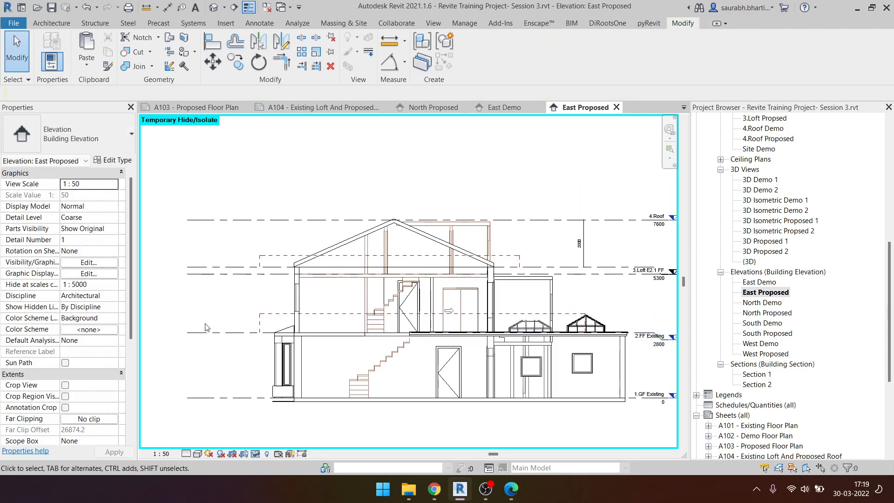
- Raise the first-floor dashed line beside the stair to about 4100 mm above the 1.GF Existing level
scroll(396, 317, "up", 3)
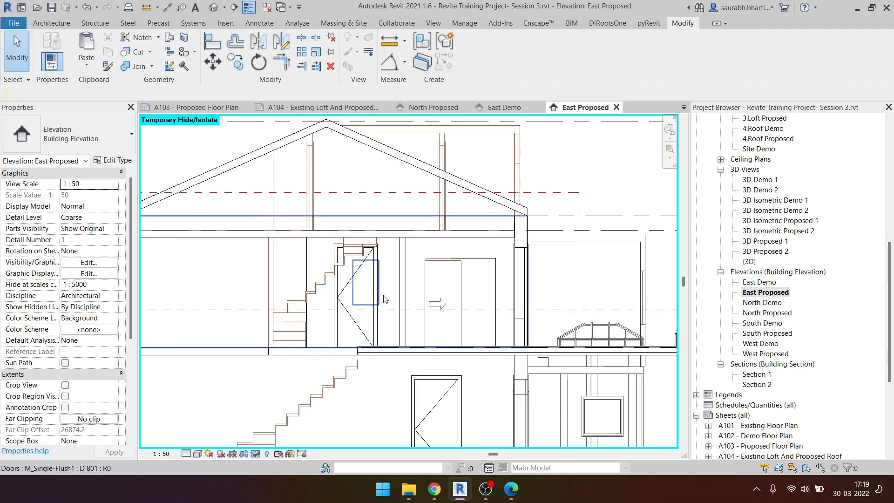
scroll(423, 271, "up", 3)
scroll(376, 278, "down", 4)
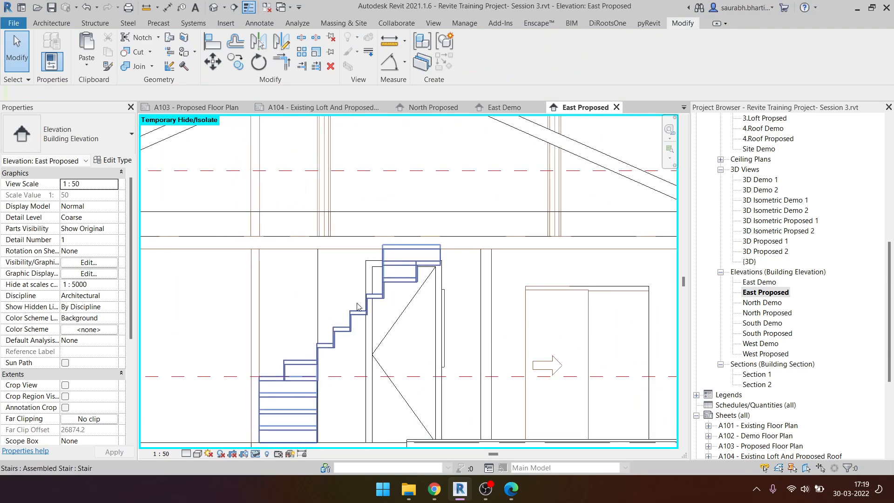
left_click_drag(364, 331, 371, 307)
key("Escape")
middle_click_drag(304, 316, 365, 306)
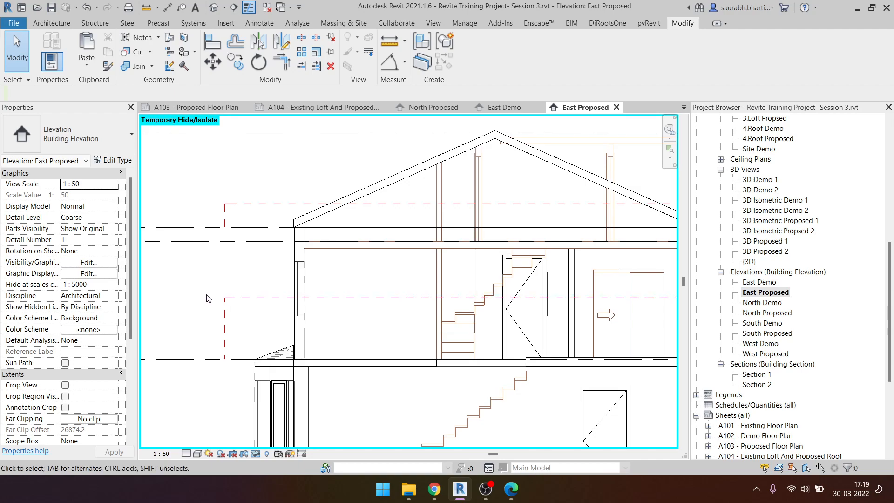
- Dimension the height of the first-floor dashed line above the 2.FF Existing level
scroll(205, 298, "down", 3)
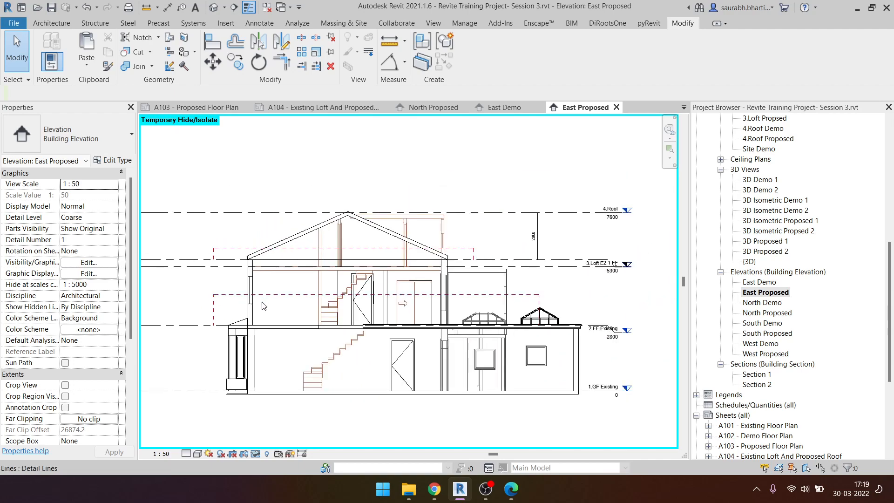
left_click(229, 300)
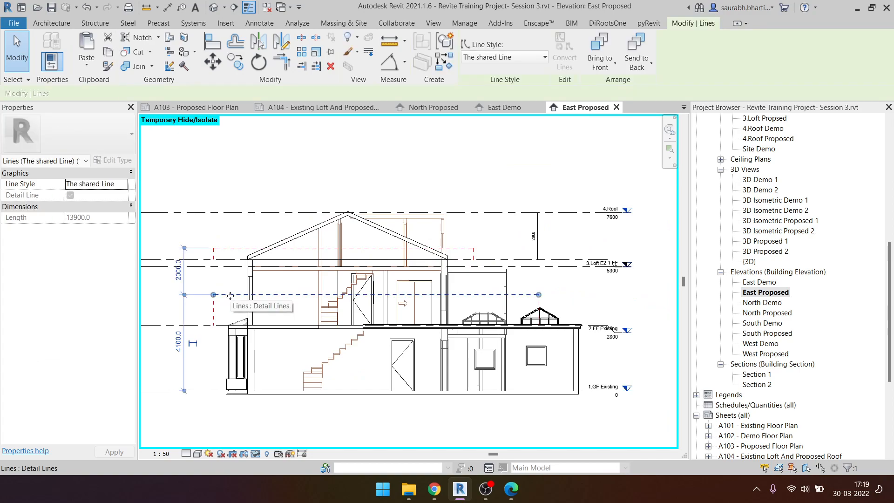
key("Escape")
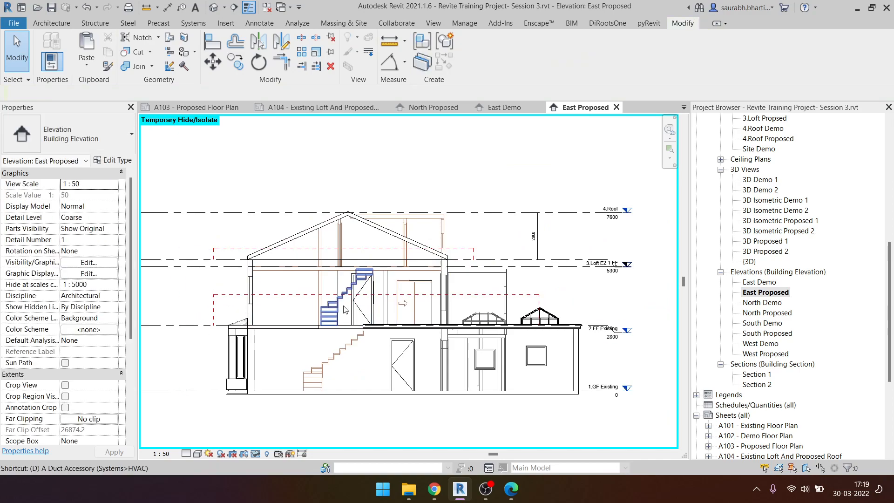
key("d")
key("i")
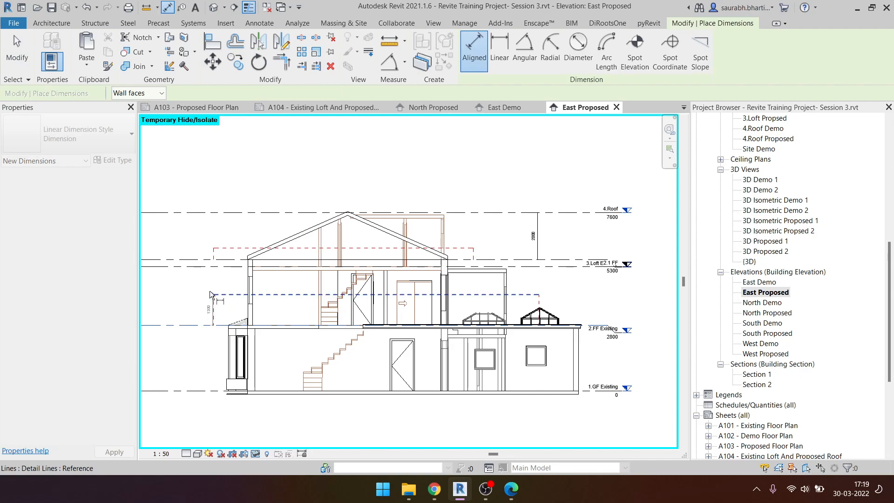
scroll(181, 287, "up", 5)
key("Escape")
key("Escape")
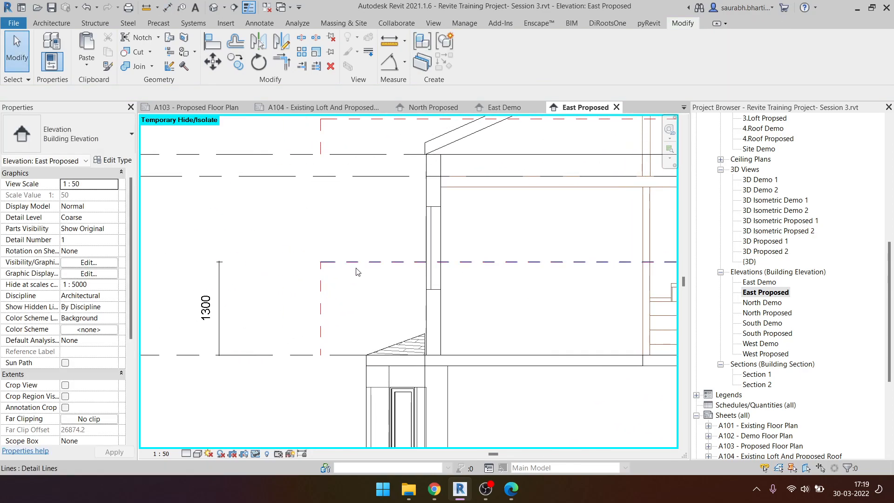
- Set the dashed line's height above the 2.FF Existing level to 1200 mm
left_click(356, 262)
left_click(206, 308)
type("1200")
key("Return")
scroll(305, 279, "down", 2)
left_click(274, 268)
- Open the 2.FF Propsed floor plan and examine its stairs, walls and the window above the front bay
middle_click_drag(343, 327, 190, 345)
scroll(225, 307, "down", 2)
scroll(787, 252, "up", 2)
scroll(782, 243, "up", 5)
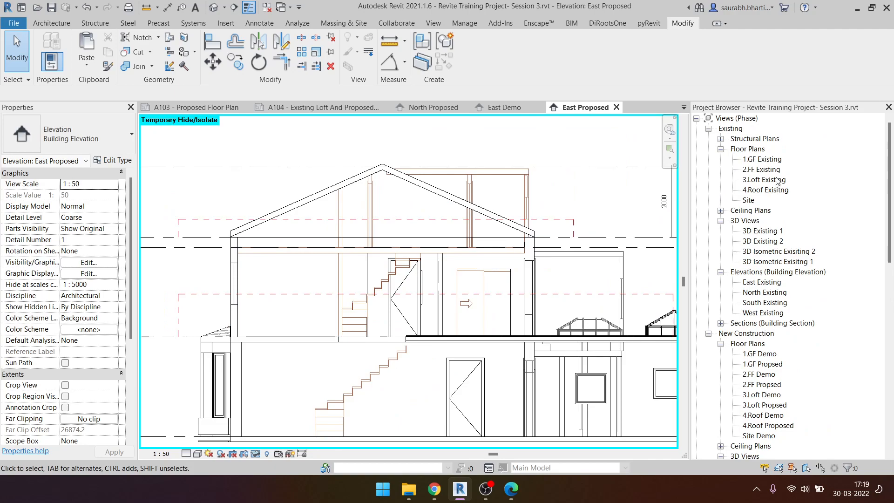
scroll(784, 243, "down", 7)
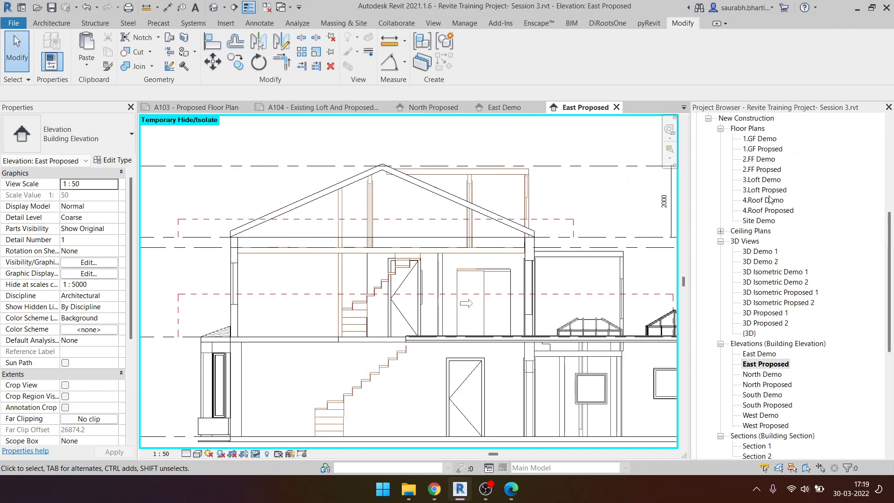
double_click(762, 169)
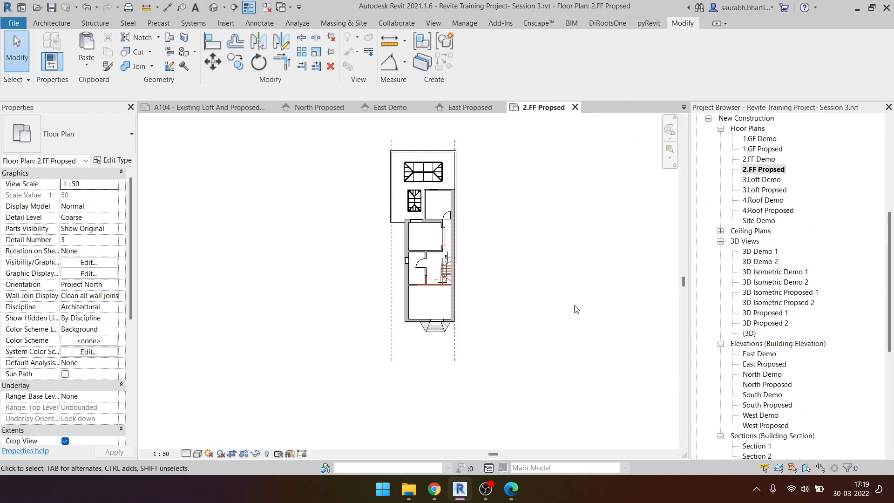
scroll(450, 303, "up", 4)
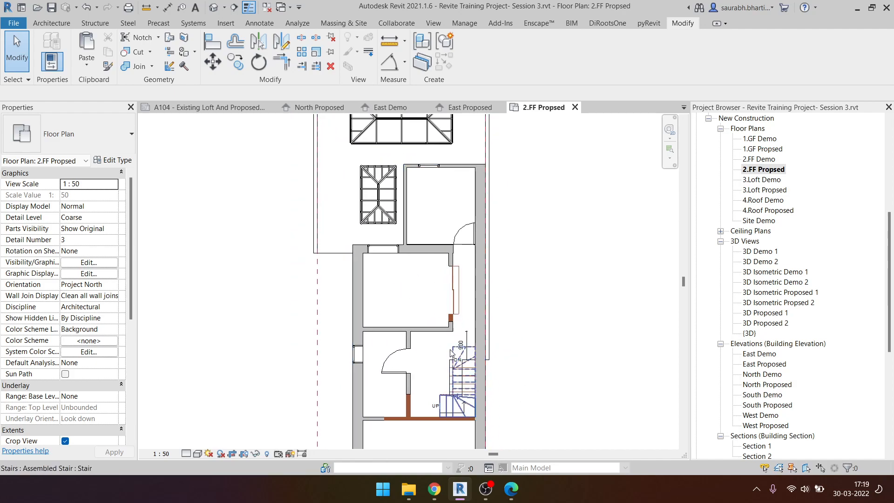
middle_click_drag(443, 412, 463, 252)
scroll(459, 362, "down", 2)
scroll(452, 377, "up", 4)
scroll(448, 395, "down", 1)
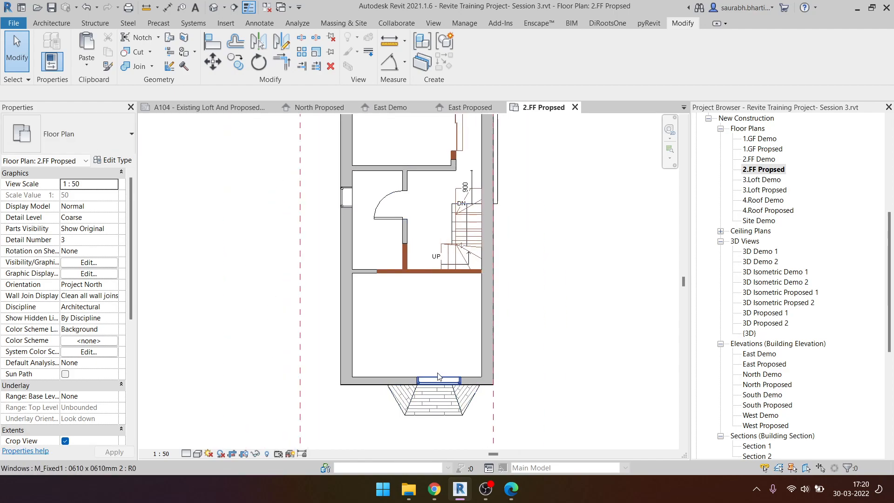
- Set the cut plane offset to 1800 in the 2.FF Propsed plan's View Range
key("v")
key("r")
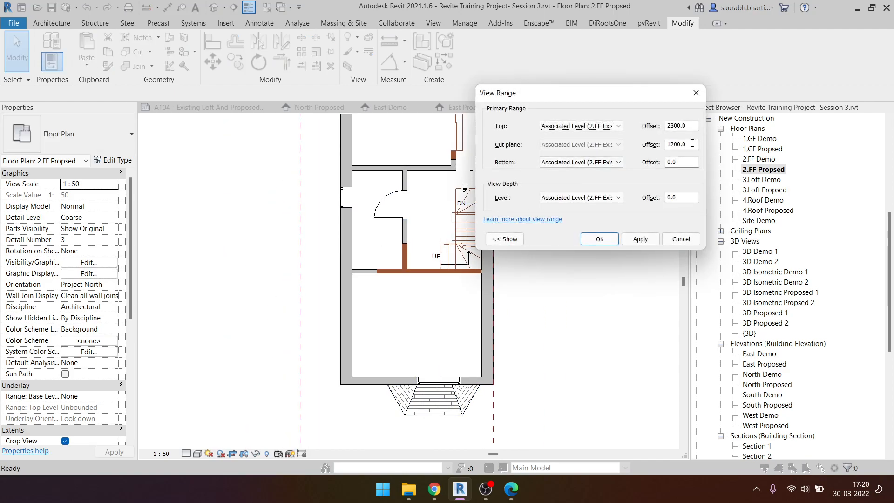
type("1800")
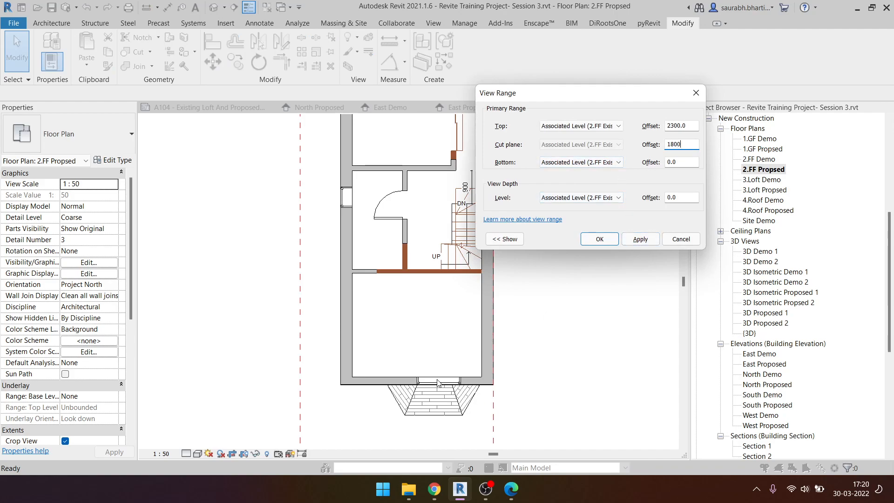
left_click(634, 241)
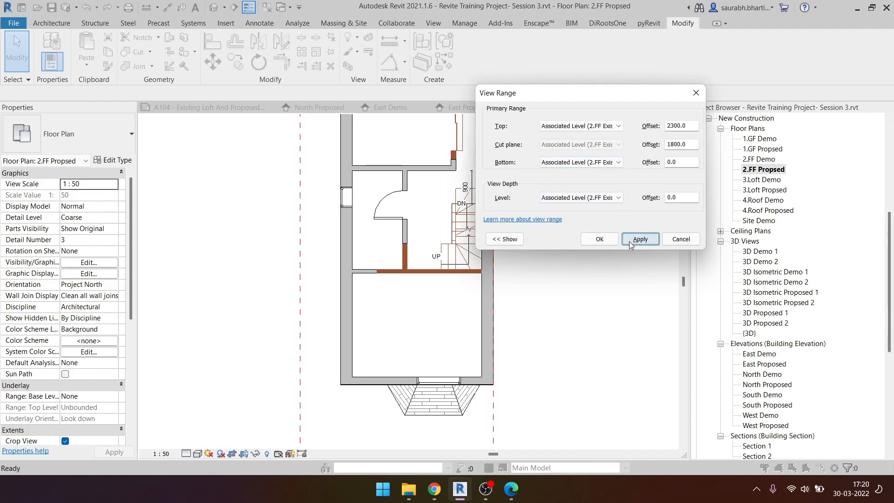
left_click(617, 241)
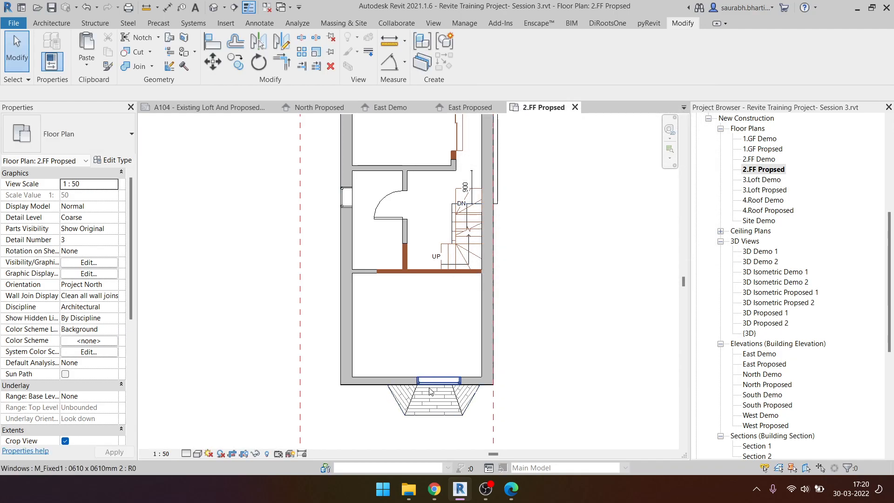
- Set the cut plane offset to 2200 in the 2.FF Propsed plan's View Range
scroll(442, 380, "up", 2)
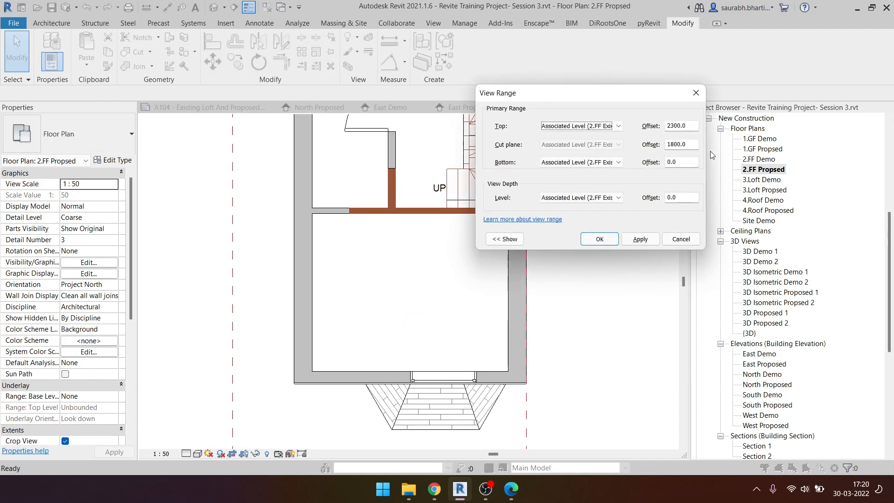
key("Tab")
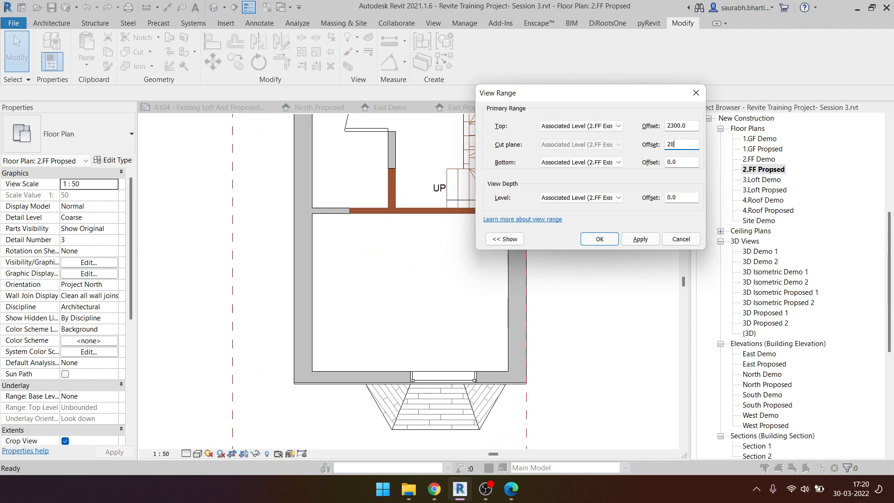
type("2200")
left_click(640, 239)
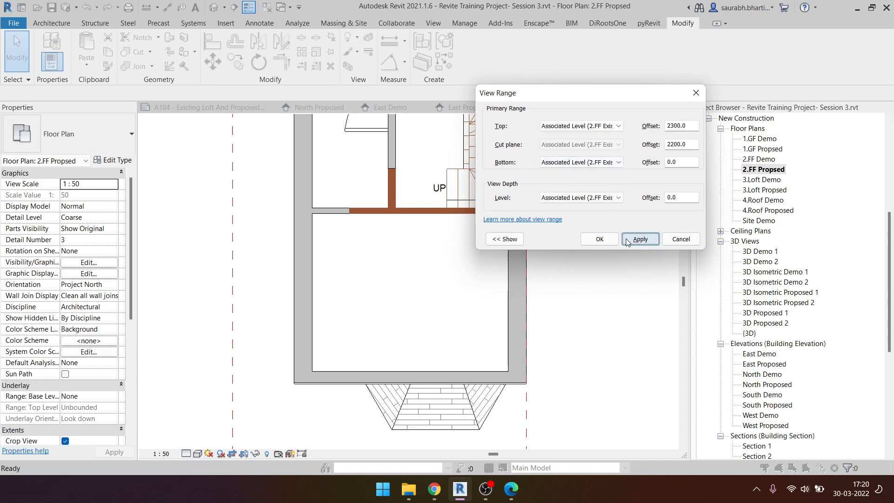
left_click(601, 239)
- Examine how the walls, window and door openings, stairs and front bay are displayed in the 2.FF Propsed plan
scroll(567, 271, "down", 2)
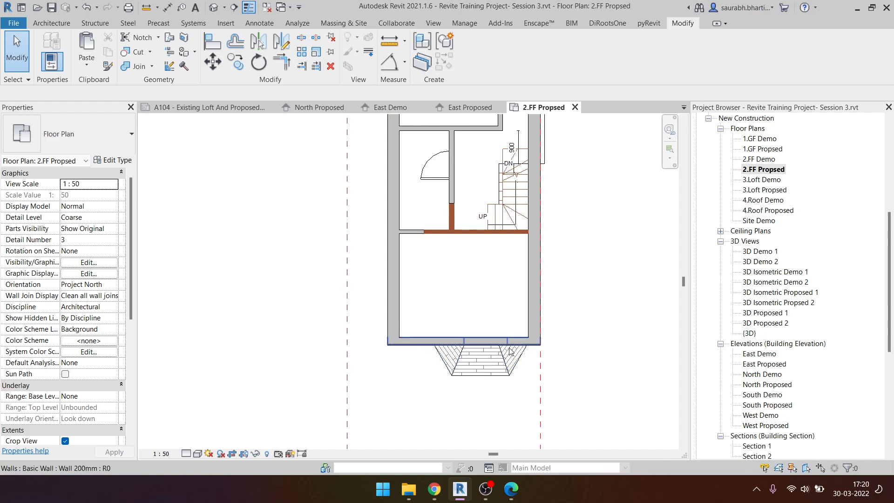
scroll(471, 345, "up", 1)
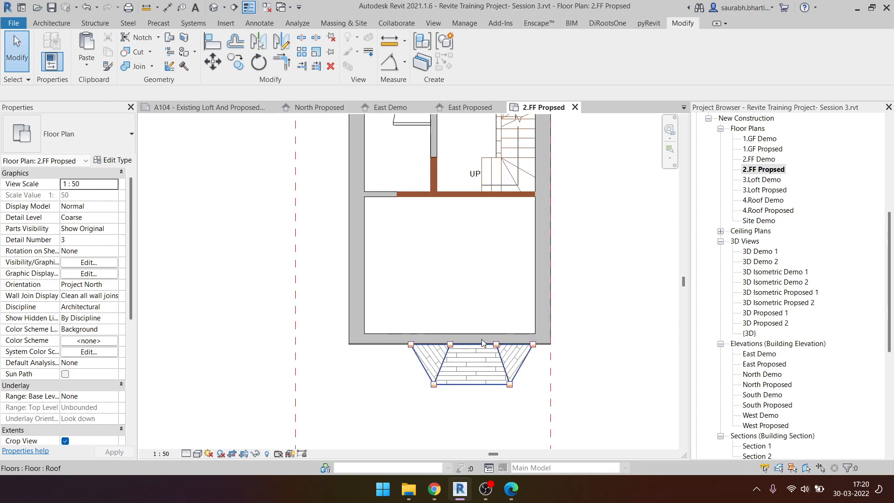
scroll(475, 353, "down", 3)
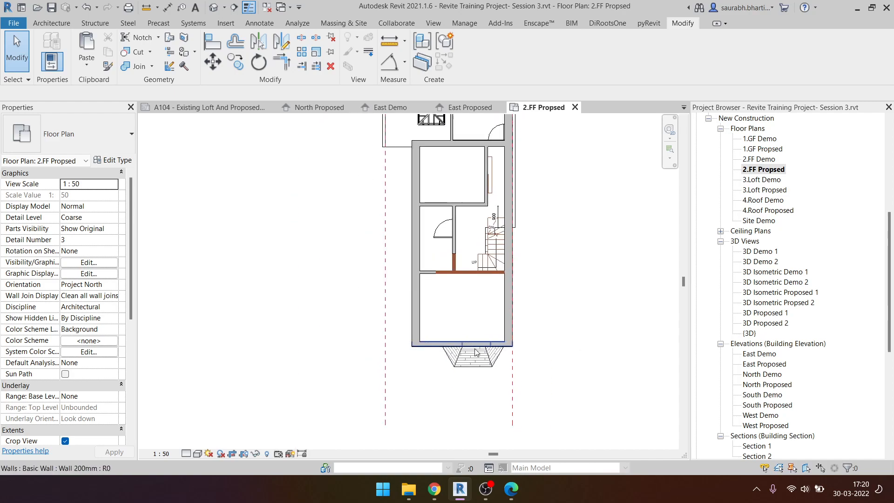
scroll(480, 242, "up", 5)
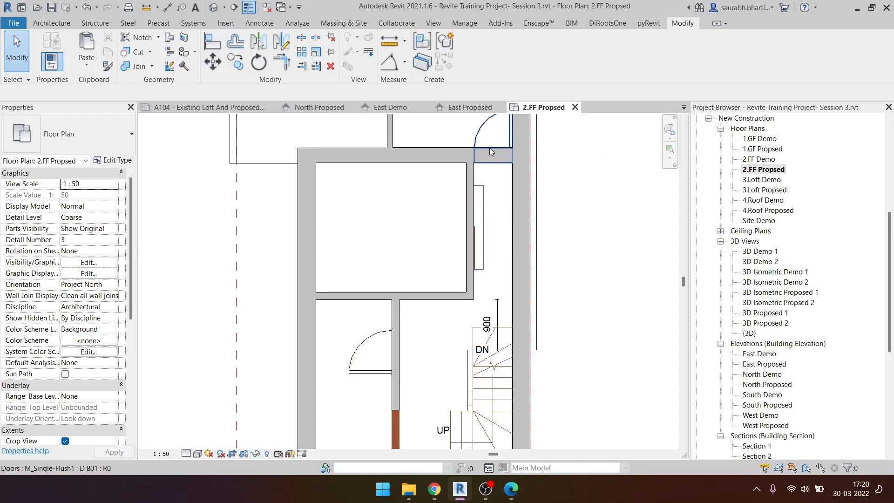
scroll(490, 148, "down", 3)
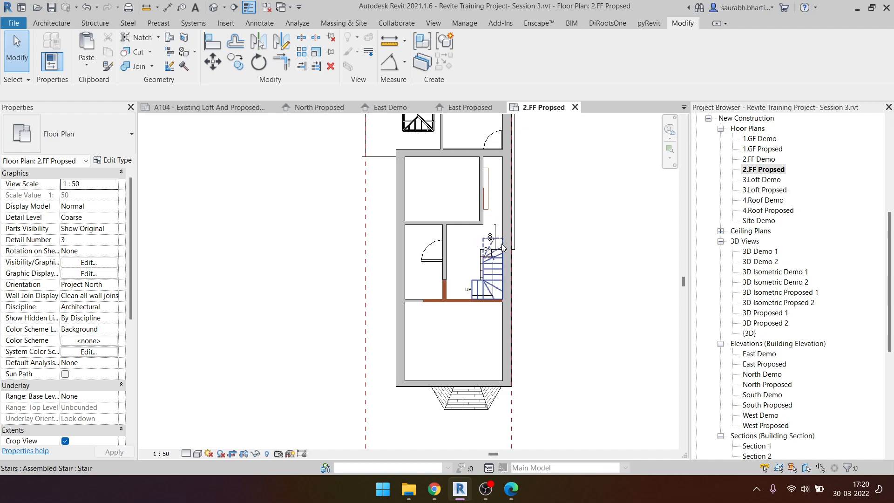
scroll(498, 389, "up", 3)
middle_click_drag(446, 302, 430, 428)
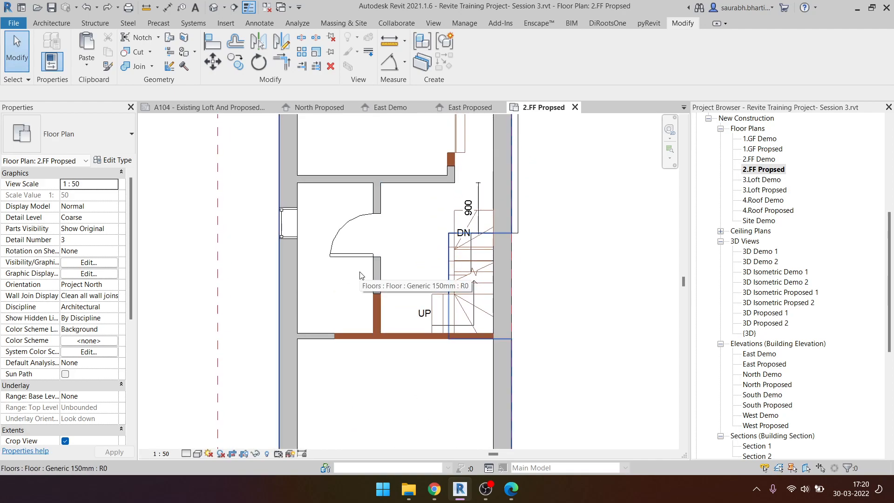
scroll(408, 270, "down", 2)
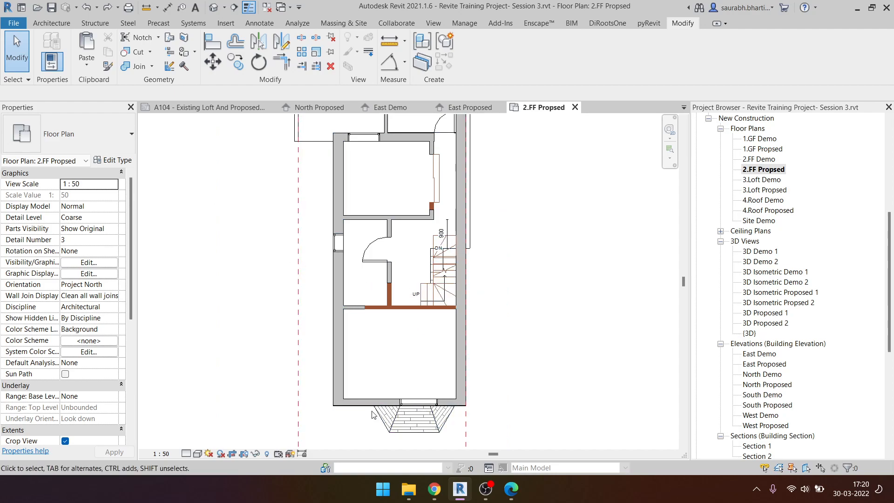
scroll(444, 315, "up", 1)
middle_click_drag(443, 315, 457, 368)
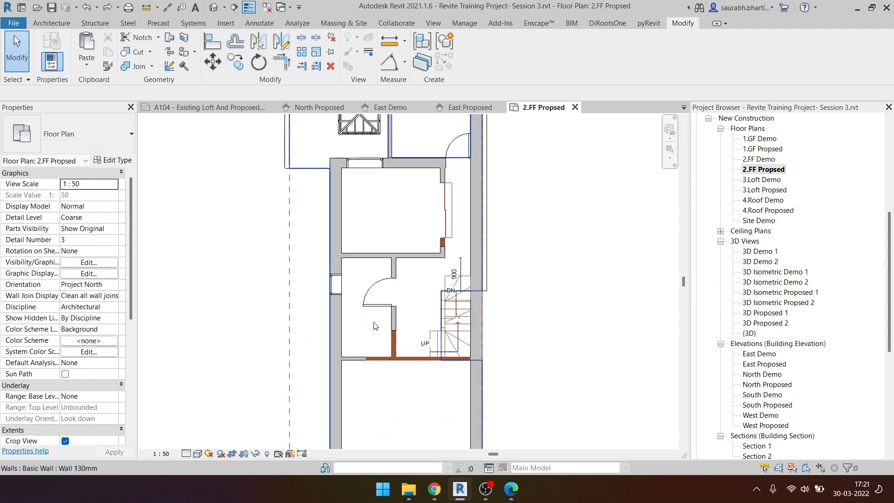
middle_click_drag(426, 290, 415, 179)
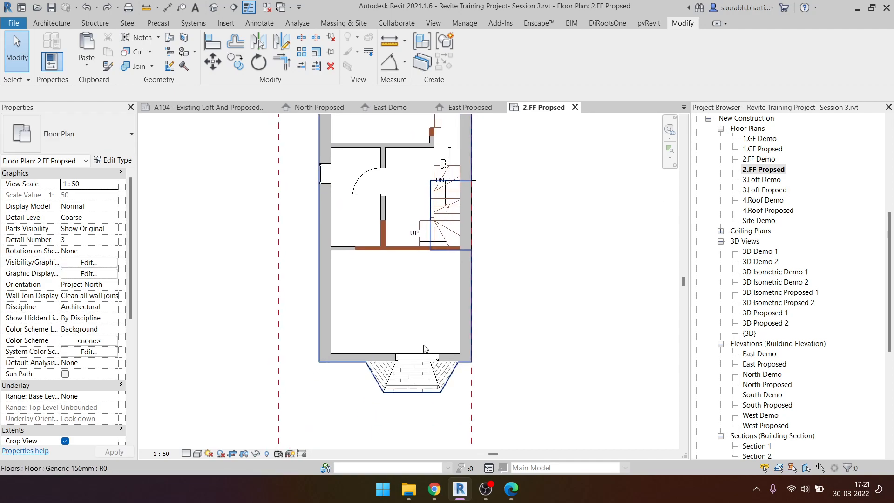
- Inspect the sill and head heights of the window above the front bay and of the rear room's window
left_click(437, 363)
middle_click_drag(413, 230, 456, 372)
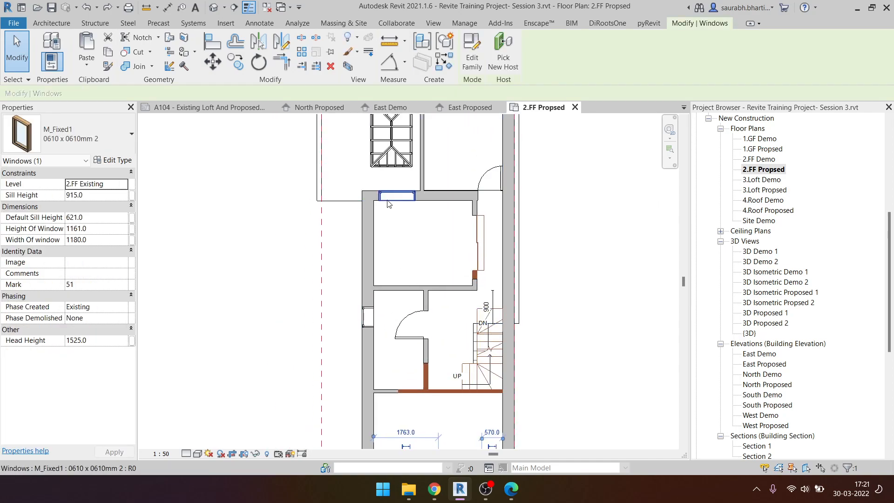
left_click(391, 201)
scroll(407, 190, "down", 1)
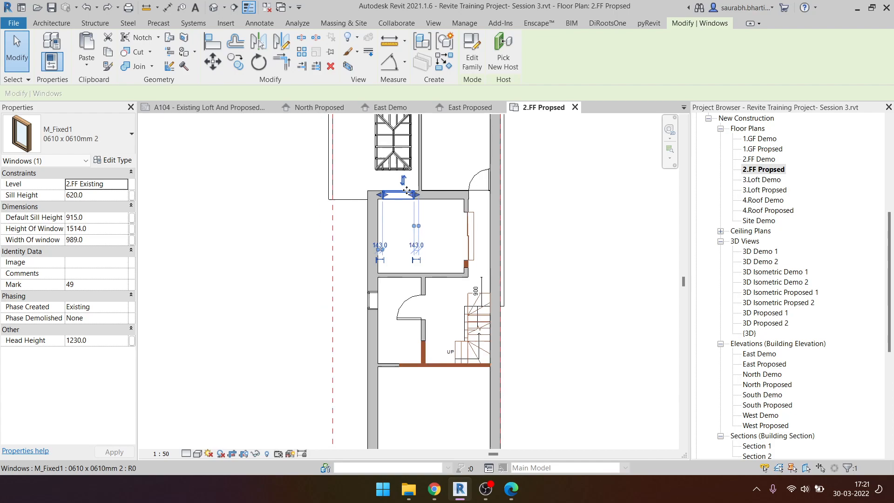
key("Escape")
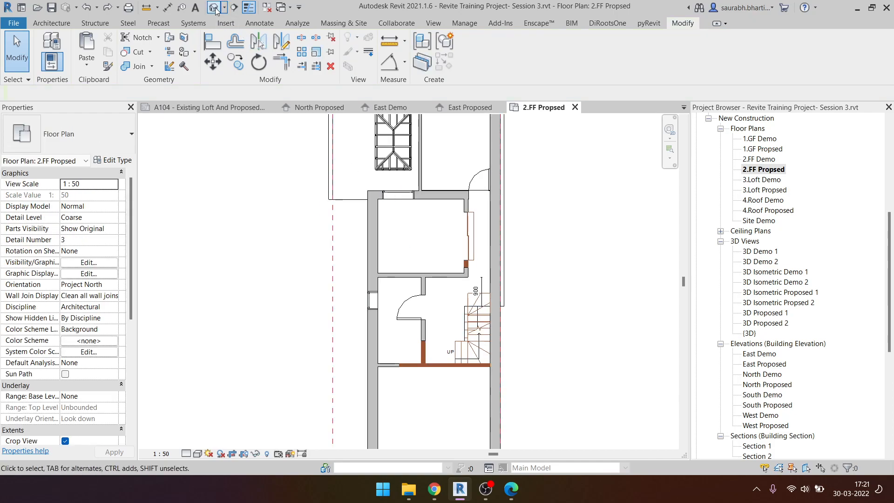
- Open the default 3D view and inspect the properties of the first-floor window above the front bay
left_click(214, 8)
scroll(373, 308, "up", 1)
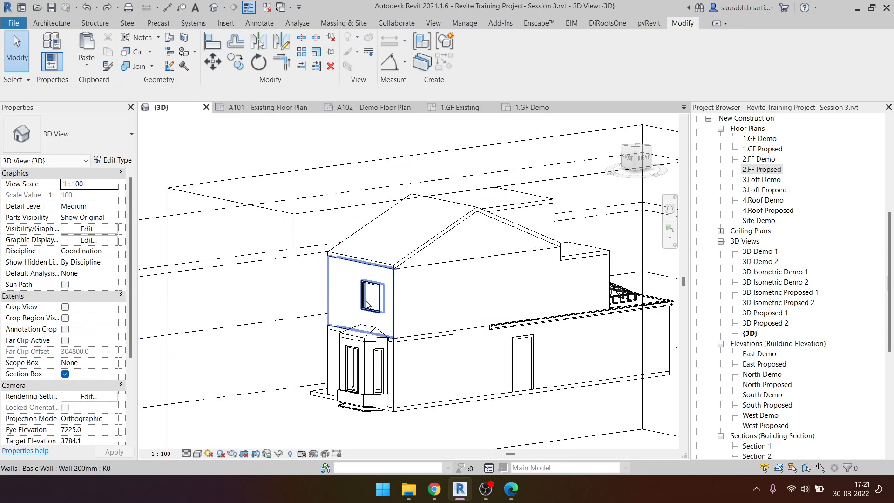
left_click(372, 305)
scroll(373, 298, "up", 3)
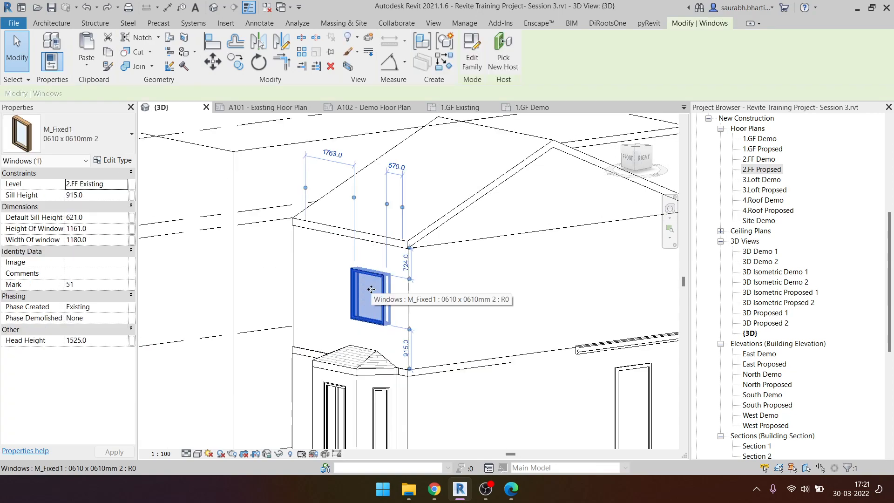
scroll(371, 289, "down", 4)
- Lower the section box's top to cut the 3D model through the first floor and look at it from above
left_click(561, 286)
middle_click_drag(561, 286, 460, 232, "shift")
scroll(525, 214, "down", 4)
key("Escape")
left_click(640, 162)
left_click(460, 234)
left_click_drag(409, 232, 416, 273)
middle_click_drag(487, 269, 515, 353, "shift")
left_click(639, 155)
scroll(389, 264, "up", 5)
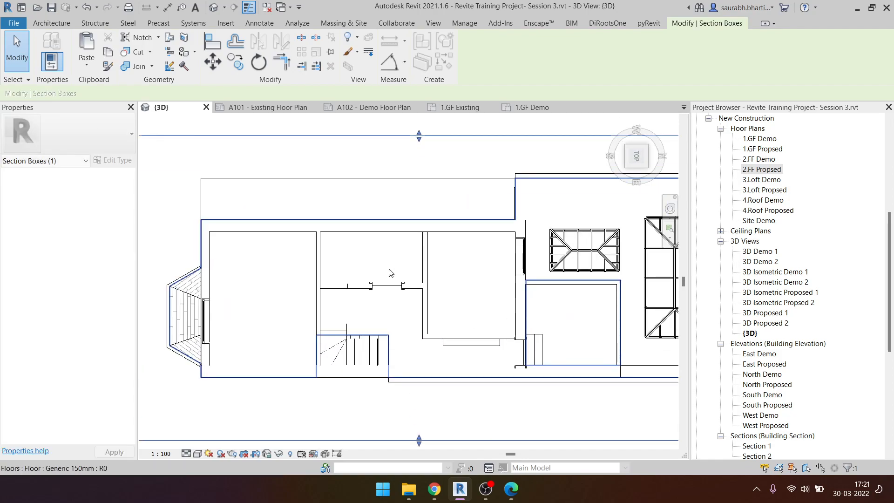
key("w")
key("a")
left_click(535, 281)
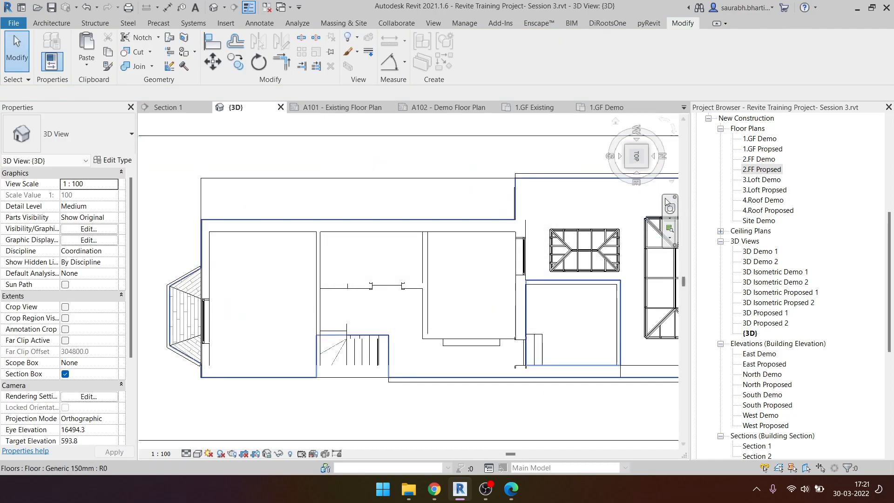
scroll(538, 242, "down", 3)
middle_click_drag(396, 279, 443, 156, "shift")
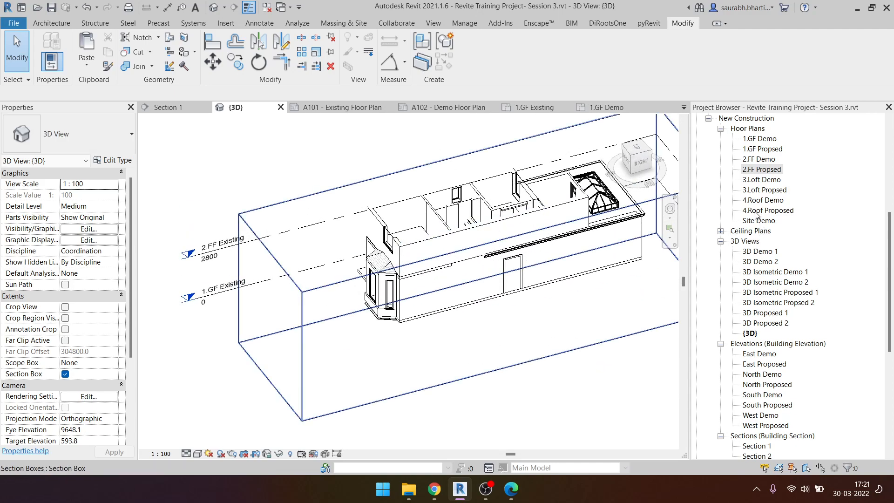
- Open the 2.FF Existing floor plan and view the whole plan
scroll(766, 204, "up", 7)
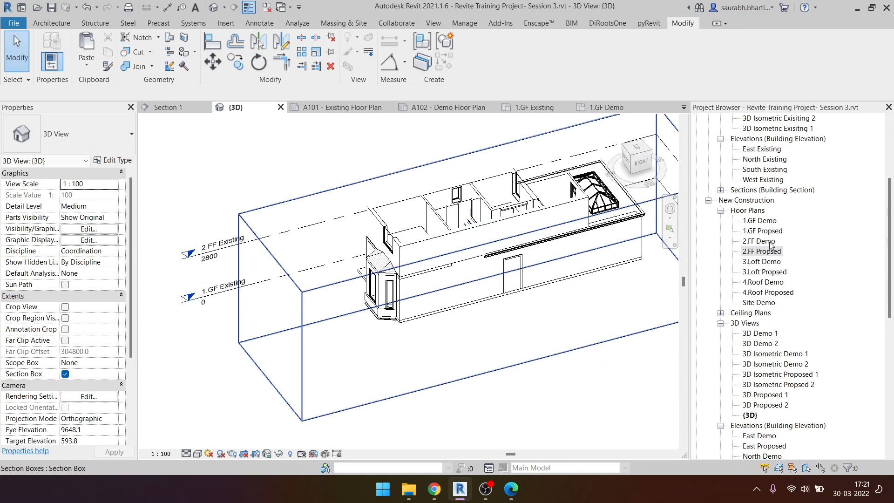
left_click(762, 170)
double_click(768, 175)
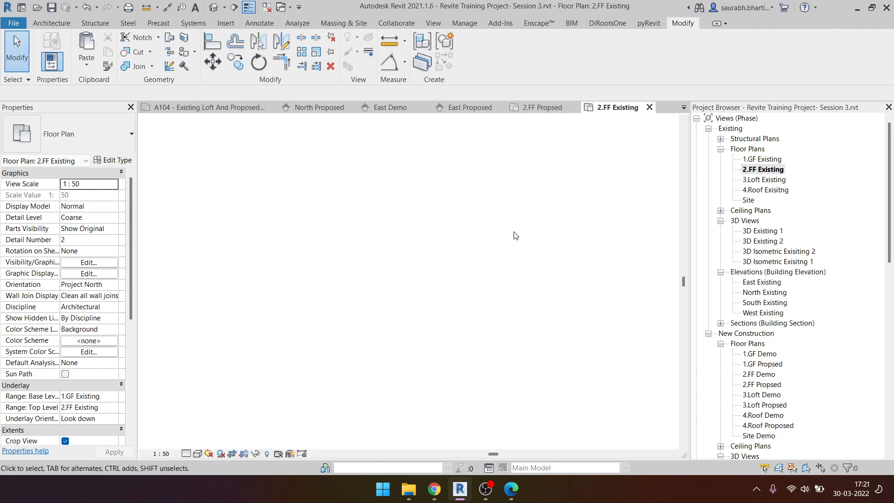
scroll(769, 209, "down", 8)
scroll(769, 224, "up", 1)
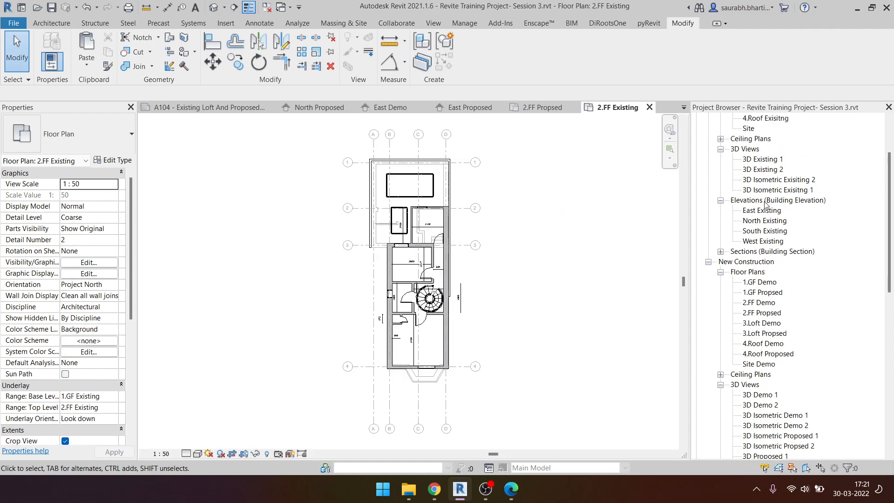
- In the North Existing elevation, place a level at 4400 between the 2.FF Existing and 2.1 FF levels
double_click(764, 221)
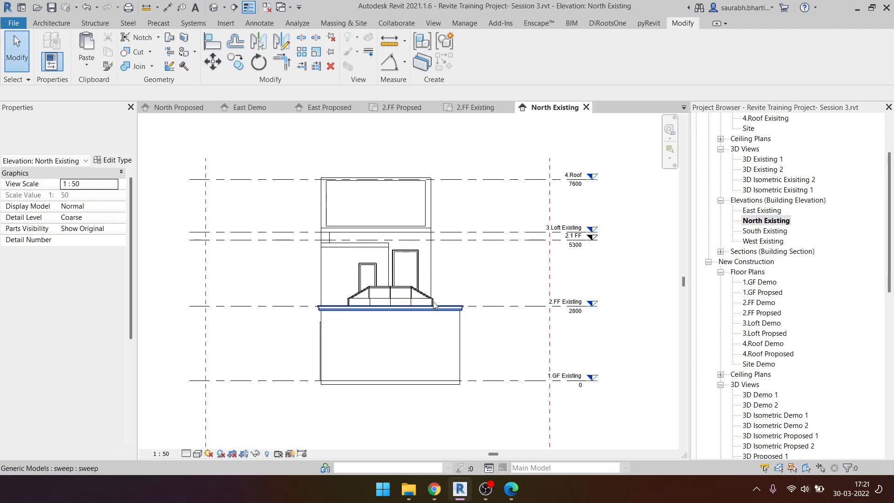
key("l")
key("l")
left_click(184, 264)
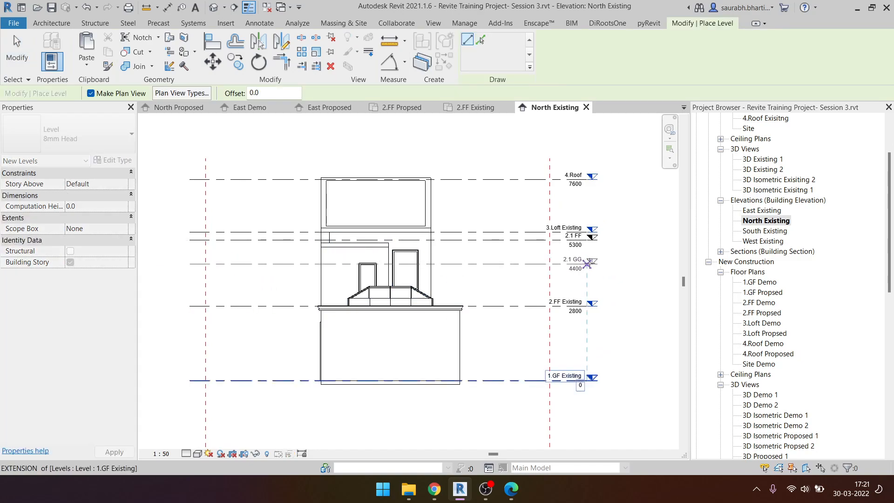
left_click(588, 263)
key("Escape")
key("Escape")
- Rename the new 4400 level as 2.1 Alternate
scroll(585, 261, "up", 3)
double_click(567, 257)
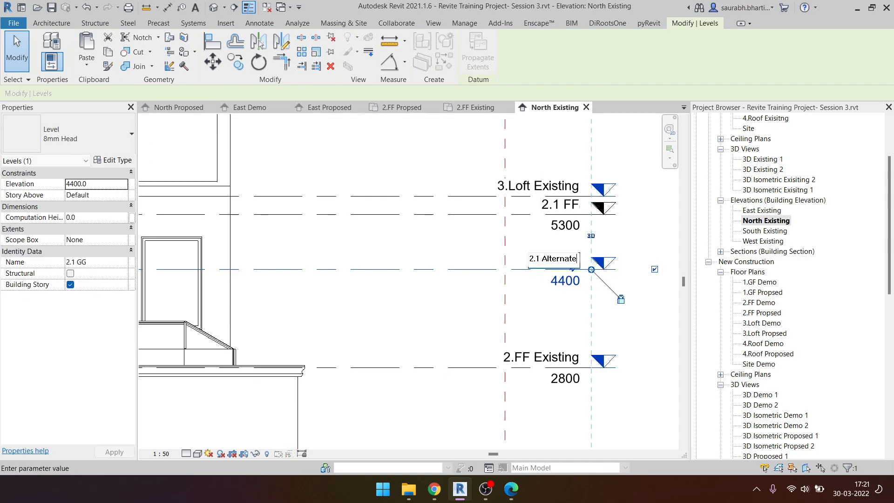
left_click(466, 286)
left_click(467, 286)
scroll(461, 293, "down", 2)
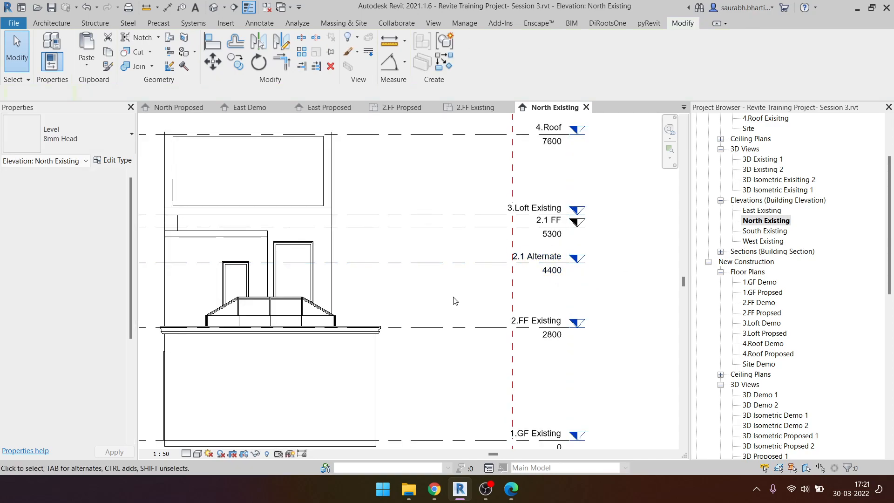
middle_click_drag(344, 279, 360, 328)
middle_click_drag(417, 305, 474, 231)
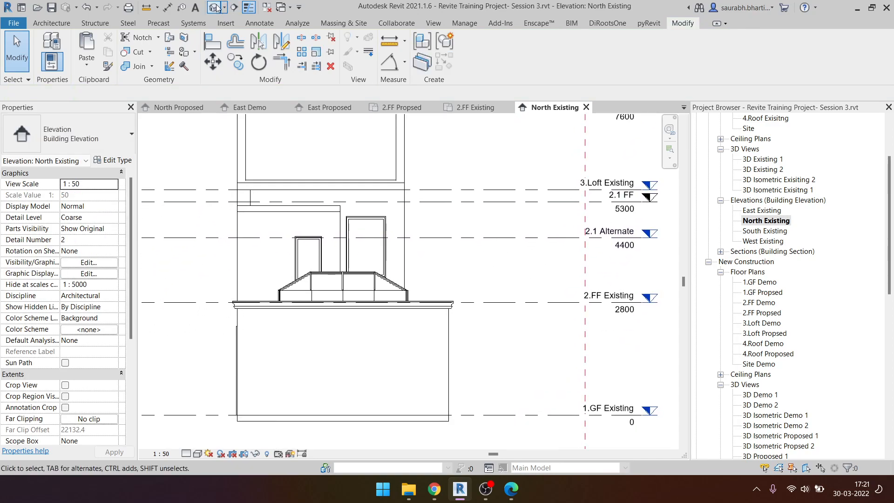
- Raise the section box's top above the roof in the default 3D view so the whole house is included
left_click(214, 8)
scroll(572, 189, "down", 2)
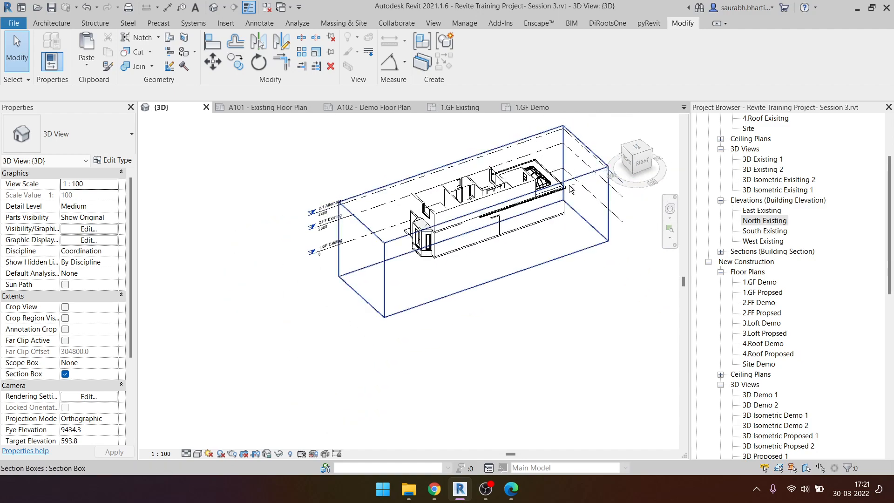
middle_click_drag(572, 190, 510, 203, "shift")
left_click(508, 206)
left_click_drag(474, 185, 475, 149)
middle_click_drag(505, 208, 487, 346, "shift")
middle_click_drag(487, 346, 466, 310, "shift")
- Temporarily hide the long side wall in the 3D view to expose the first-floor stairs
left_click(436, 295)
key("h")
key("h")
scroll(428, 295, "up", 5)
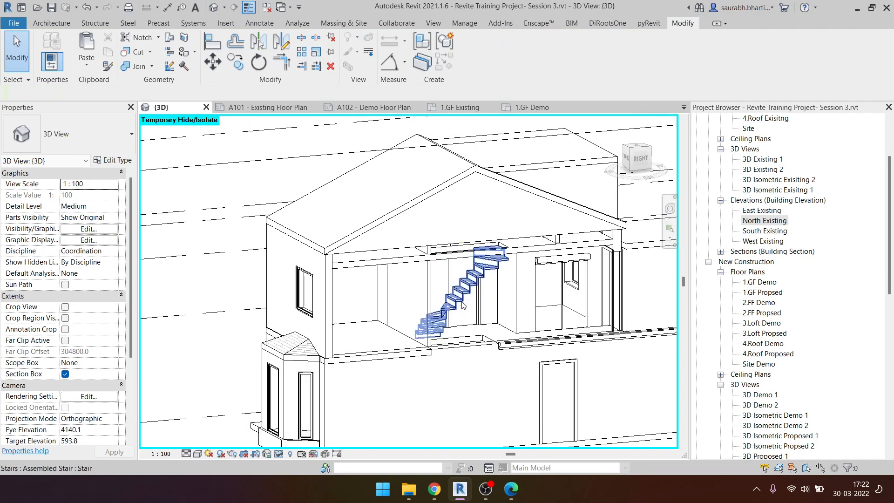
scroll(466, 310, "down", 3)
- Open the 2.1 Alternate floor plan and check its View Range offsets
double_click(766, 221)
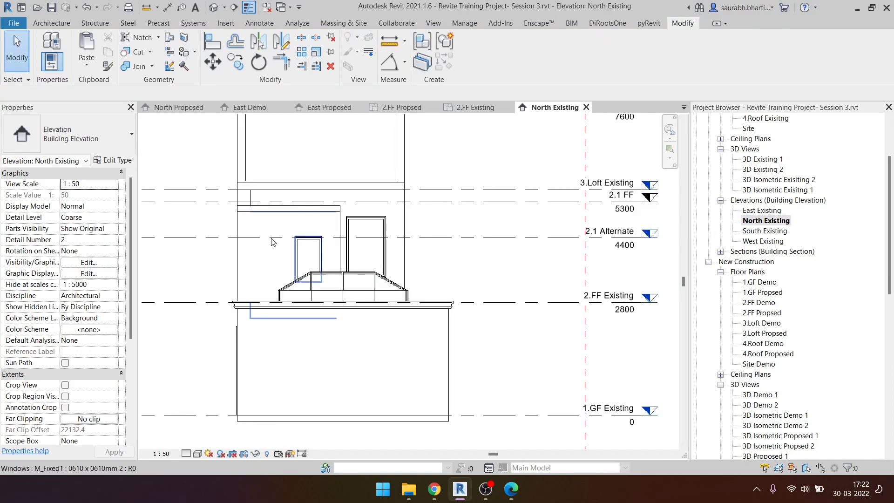
scroll(807, 183, "up", 3)
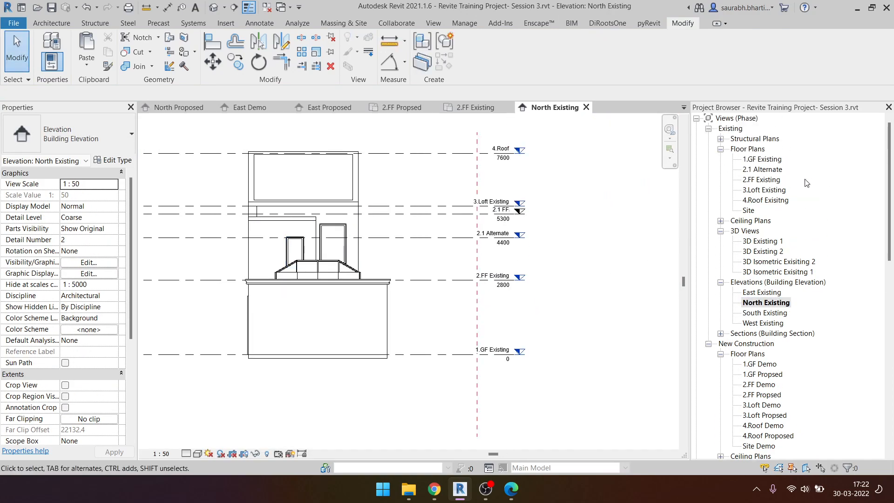
double_click(768, 171)
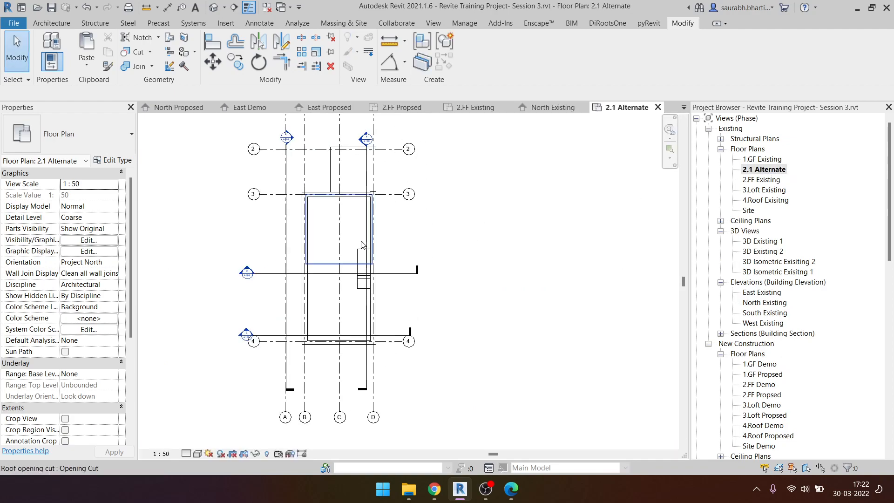
middle_click_drag(294, 238, 350, 258)
key("v")
key("r")
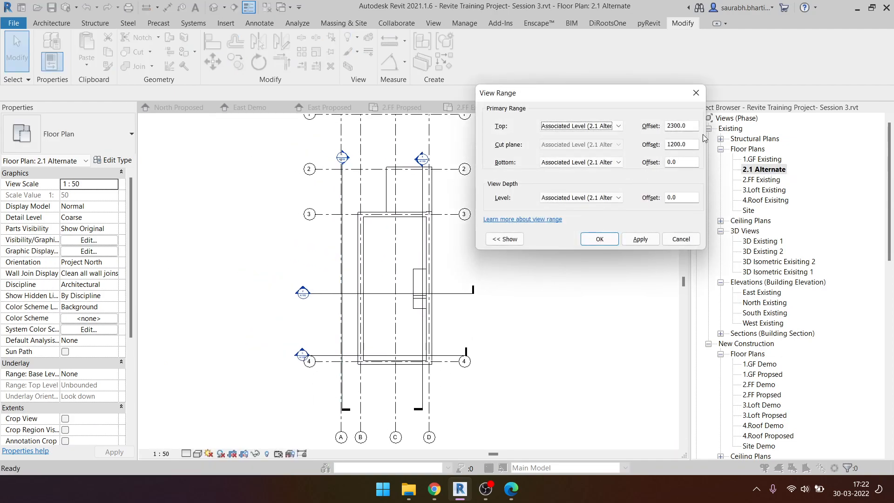
key("Escape")
- Place an M_Fixed1 0610 x 0610mm 2 window in the front wall along grid 4, between grids C and D, in the 2.1 Alternate plan
key("w")
key("n")
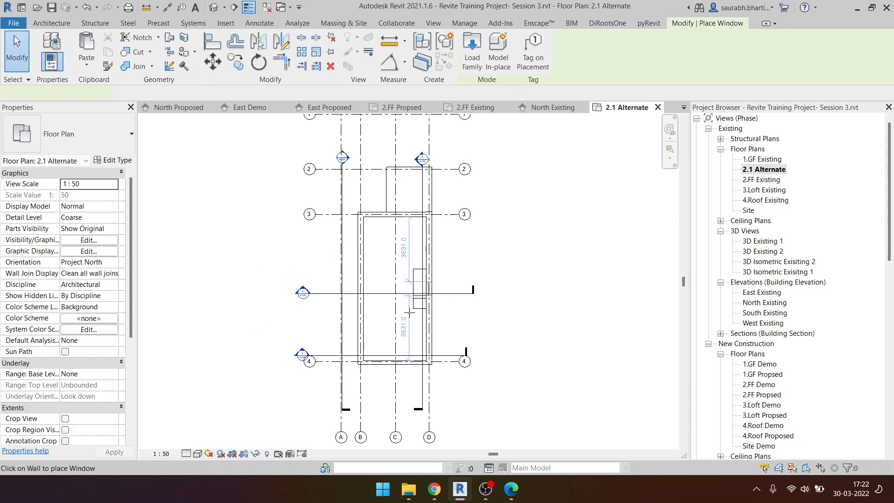
scroll(391, 360, "up", 5)
left_click(471, 369)
key("Escape")
key("Escape")
left_click(468, 370)
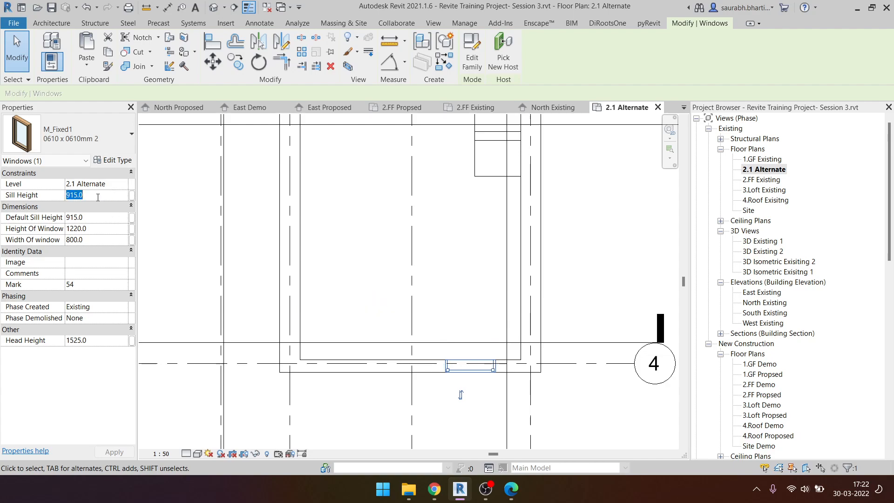
left_click(443, 322)
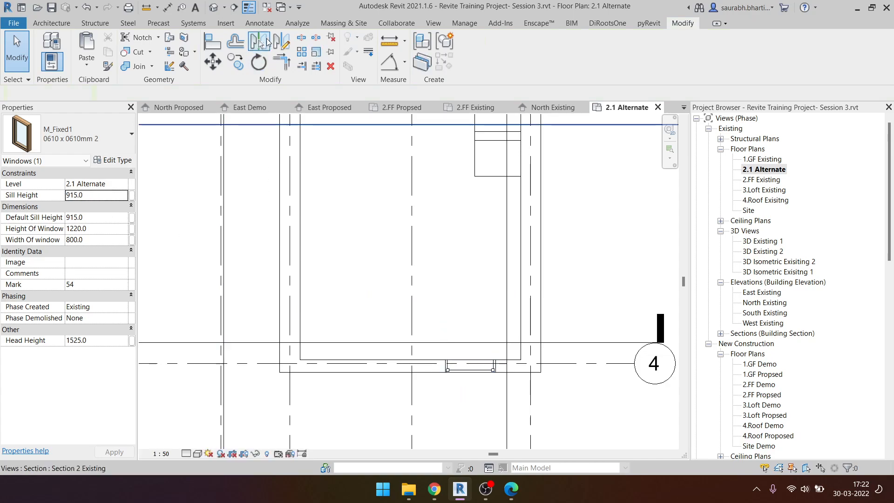
- Inspect the new upper front window's height and properties in the default 3D view
left_click(214, 7)
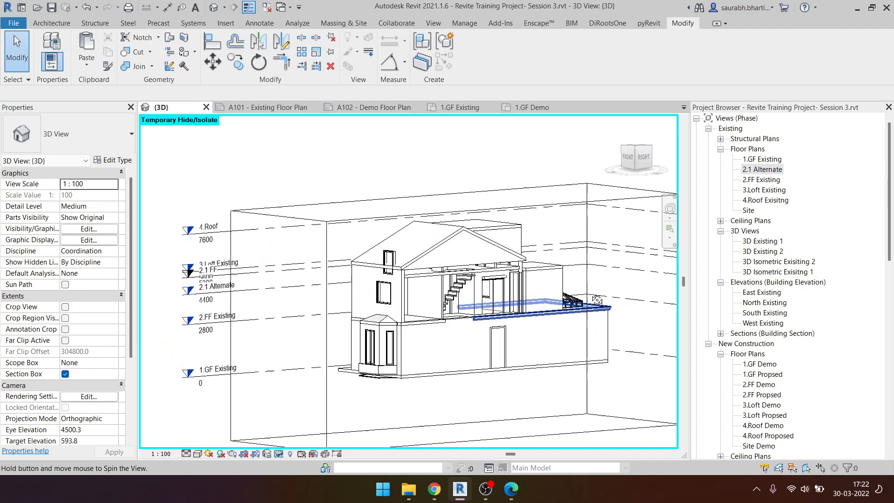
scroll(423, 240, "up", 1)
scroll(396, 261, "up", 1)
left_click(397, 260)
mouse_move(406, 262)
middle_mouse_down("shift")
mouse_move(417, 294)
mouse_move(410, 271)
middle_mouse_up("shift")
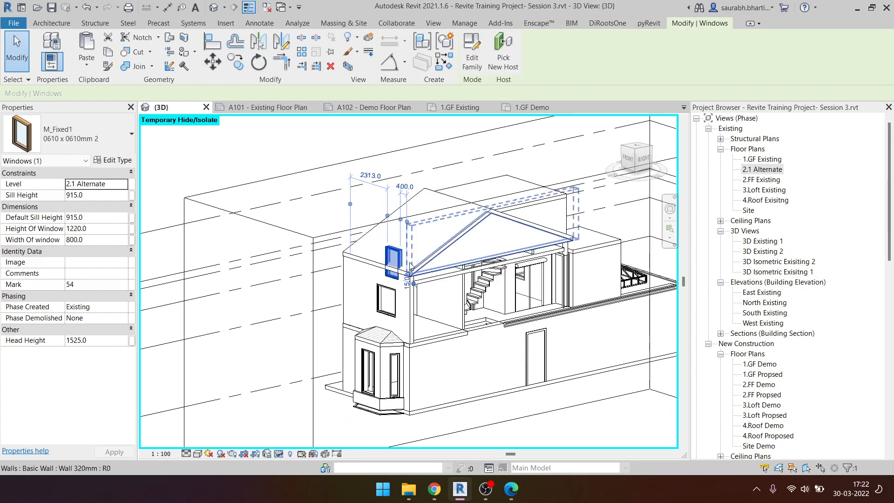
- Examine how the high front window sits against the roof and front wall from the side in 3D
key("Escape")
mouse_move(396, 259)
middle_mouse_down("shift")
mouse_move(383, 280)
mouse_move(394, 276)
middle_mouse_up("shift")
left_click(642, 162)
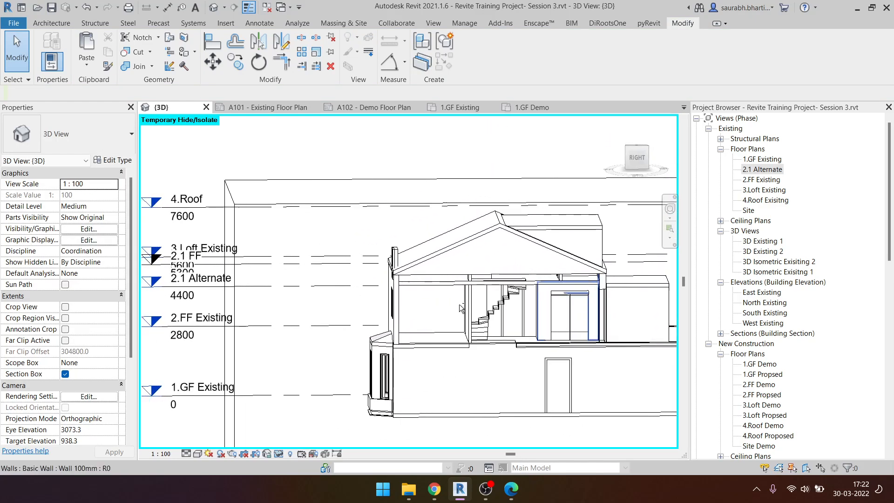
middle_click_drag(459, 320, 469, 285, "shift")
left_click(396, 259)
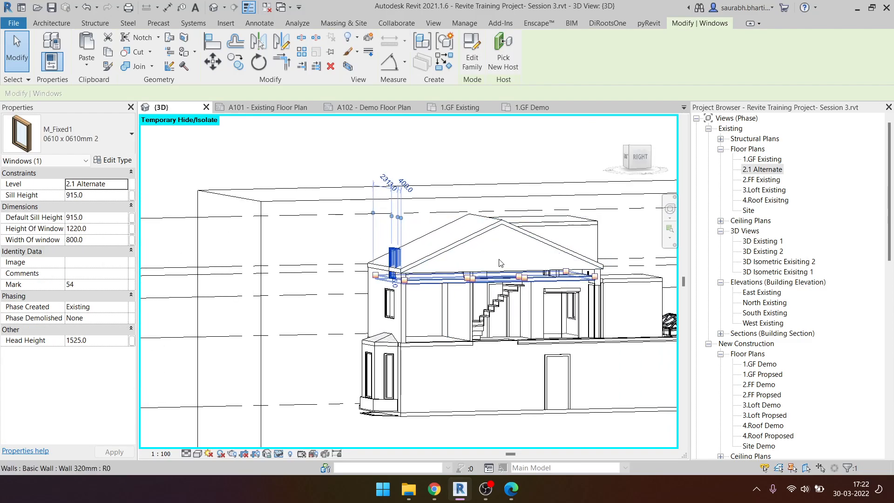
left_click(760, 170)
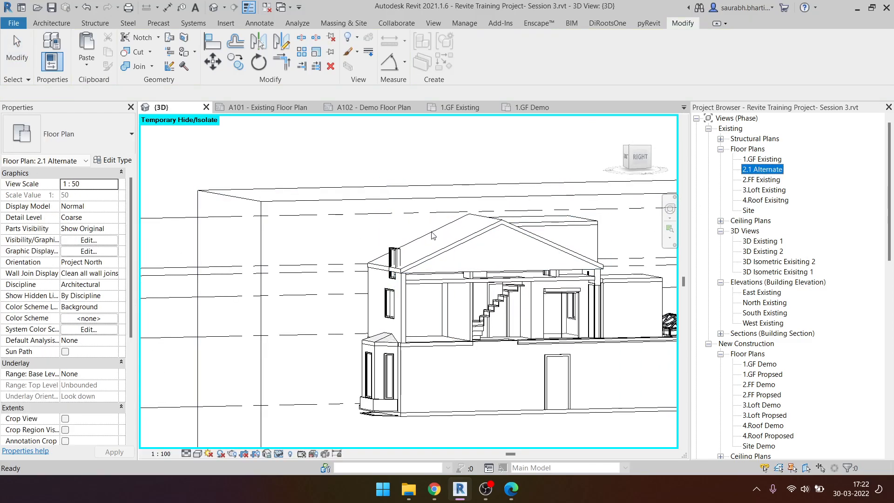
left_click(394, 260)
left_click(640, 158)
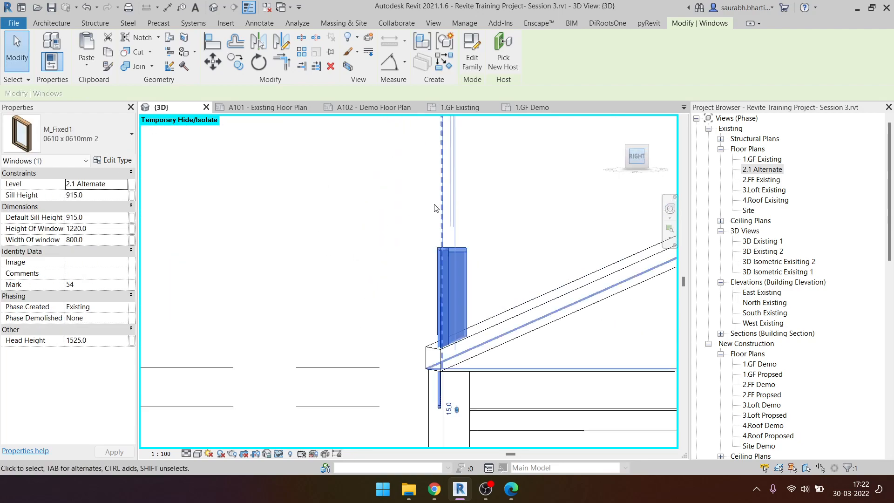
scroll(258, 221, "down", 6)
scroll(292, 257, "up", 3)
middle_click_drag(272, 264, 521, 280)
left_click(568, 282)
key("Escape")
left_click(548, 237)
key("Escape")
left_click(554, 227)
scroll(553, 227, "up", 3)
key("Escape")
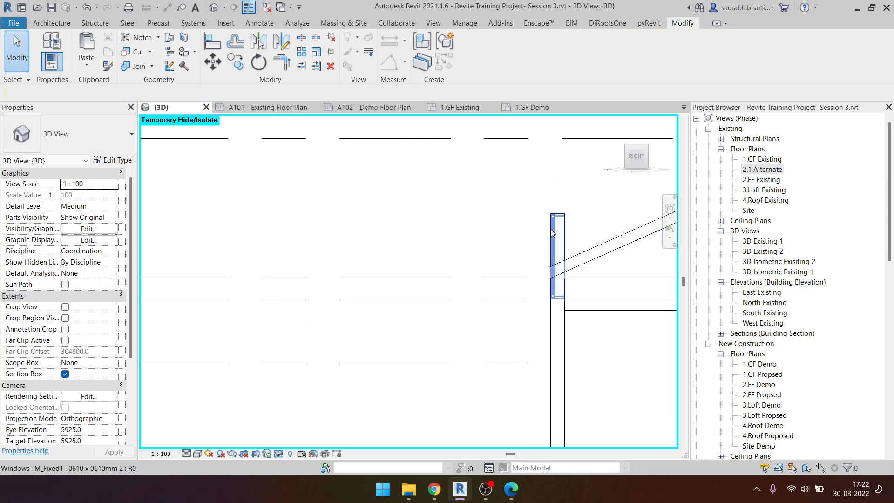
- Set the high front window's sill height to 400 mm above the 2.1 Alternate level
left_click(553, 228)
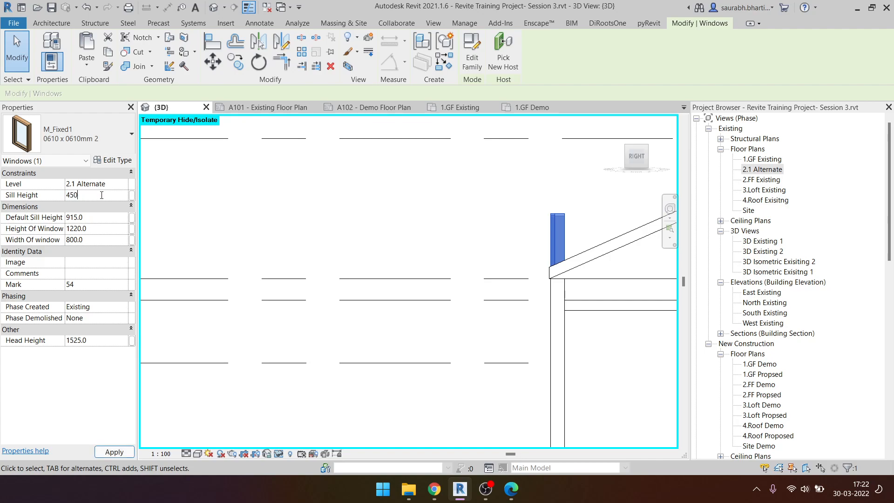
key("Return")
key("Escape")
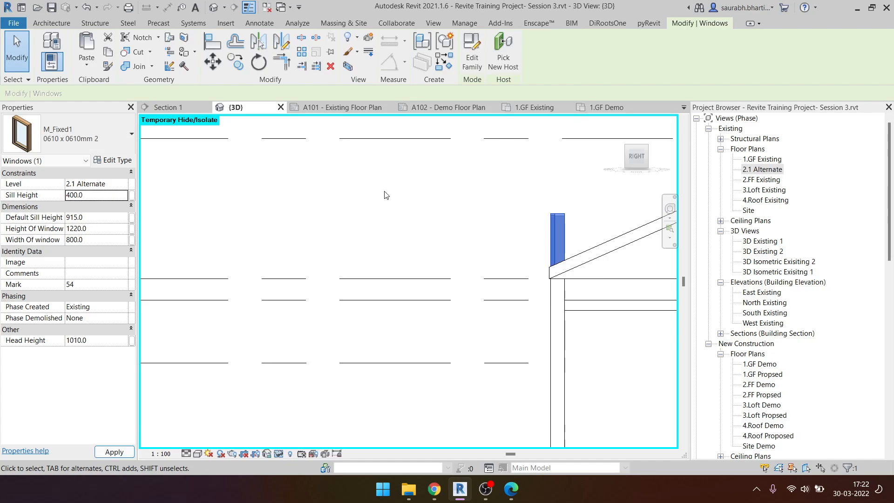
left_click(497, 285)
scroll(439, 251, "down", 3)
middle_click_drag(440, 253, 505, 261, "shift")
key("Escape")
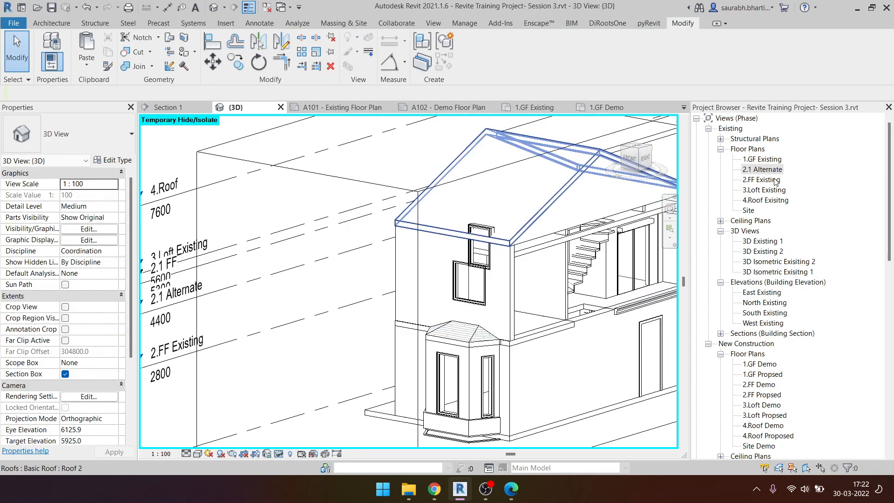
- Review sheets A104, A105 and A103, checking how the front wall window is shown in the first-floor proposed plan
scroll(766, 241, "down", 10)
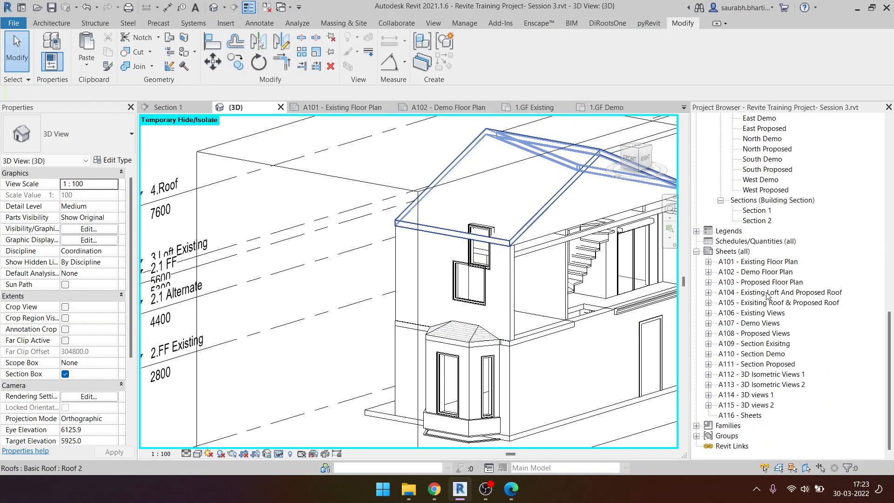
double_click(769, 293)
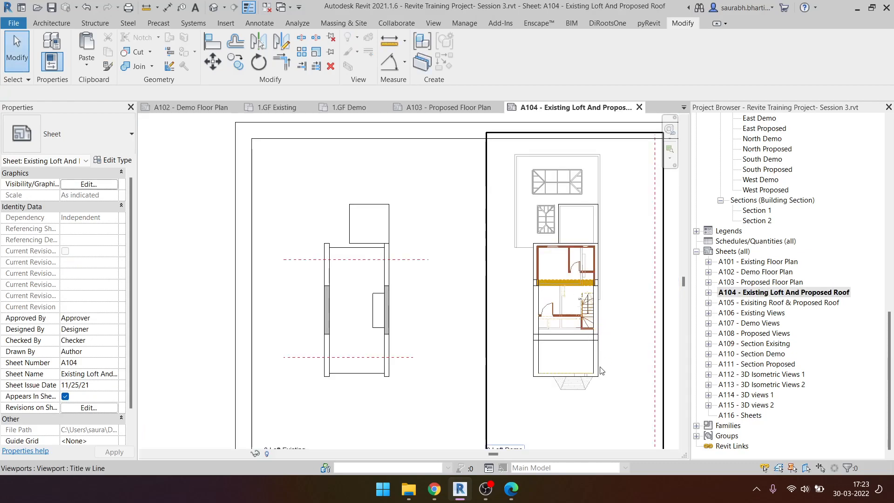
scroll(604, 370, "up", 5)
left_click(578, 358)
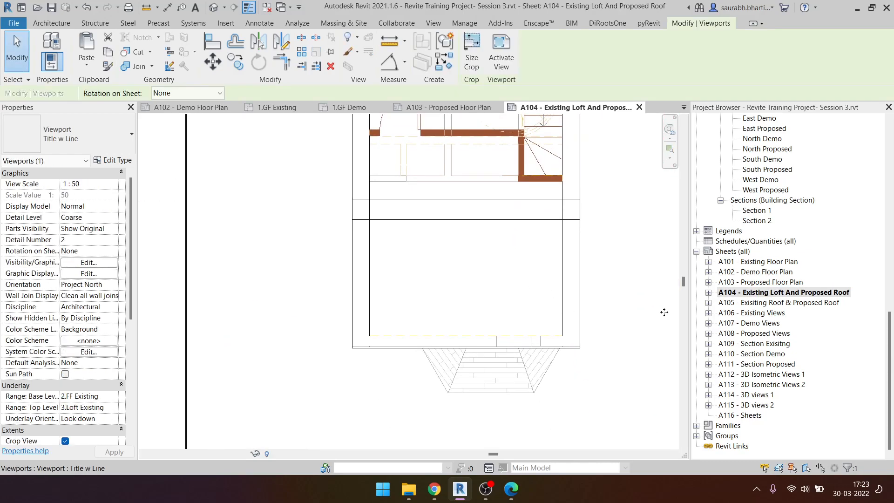
scroll(617, 280, "down", 5)
double_click(790, 304)
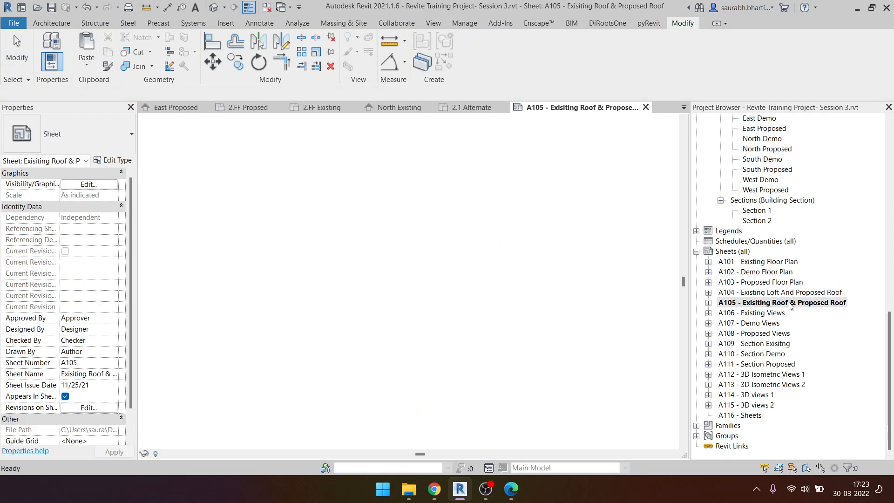
double_click(769, 283)
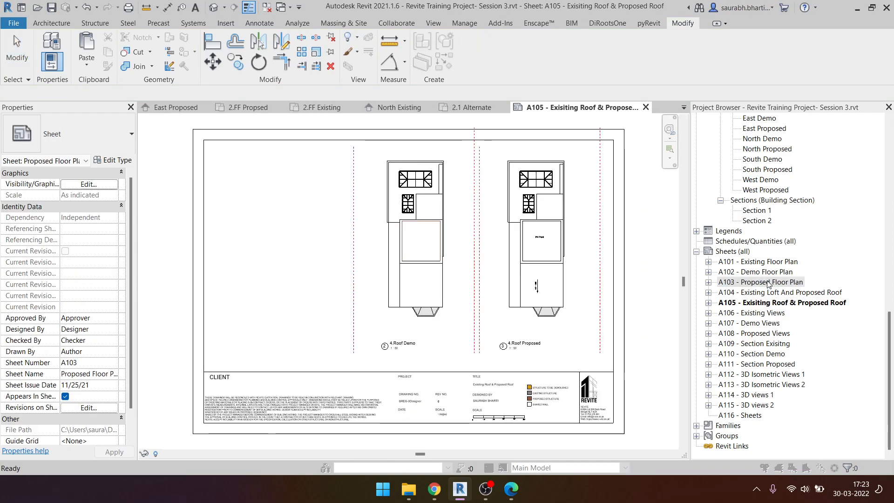
left_click(516, 248)
scroll(516, 248, "up", 6)
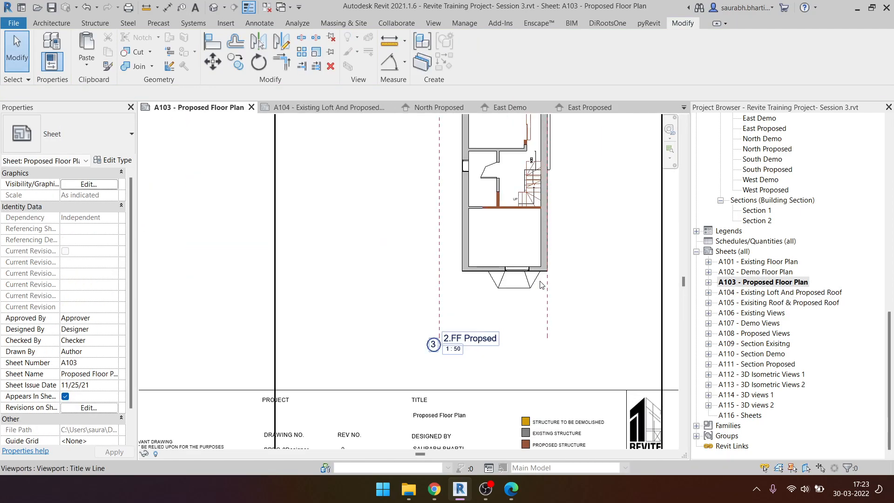
scroll(516, 248, "down", 5)
scroll(522, 320, "up", 5)
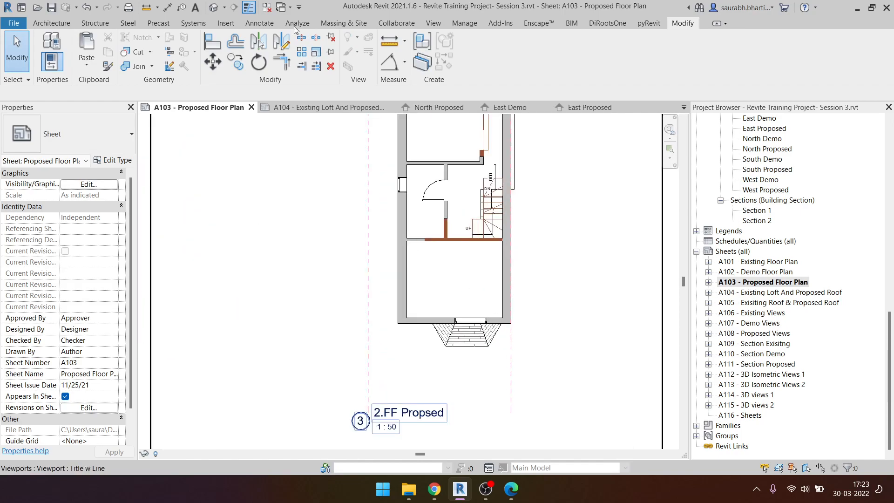
- Reopen the 3D view and move the high window along the front wall, clear of the larger window below
left_click(224, 7)
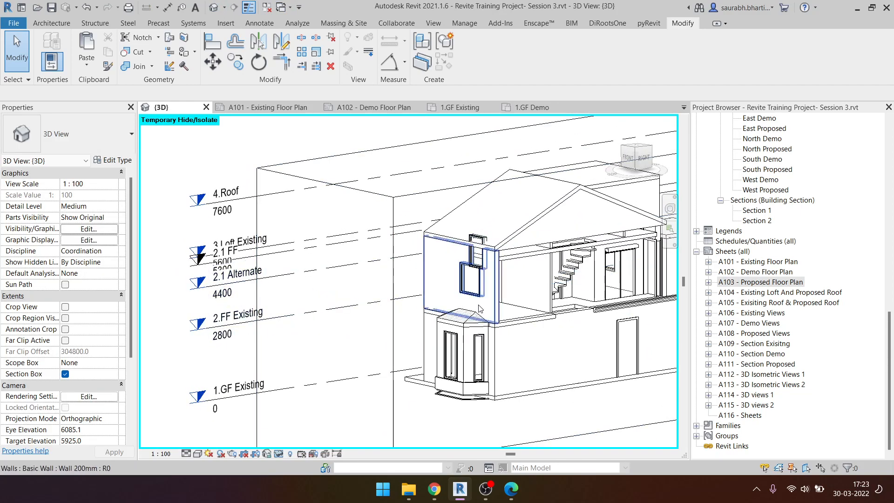
left_click(478, 243)
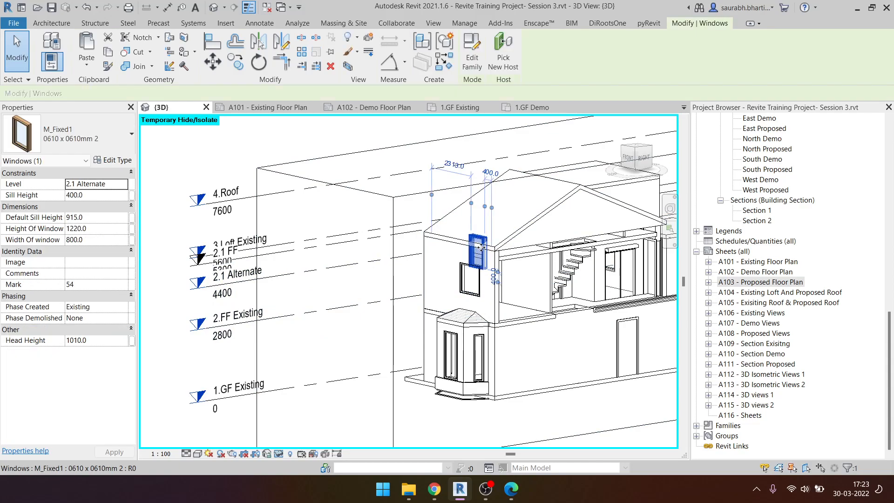
middle_click_drag(478, 242, 503, 245, "shift")
scroll(517, 270, "down", 2)
left_click(633, 158)
scroll(478, 273, "down", 3)
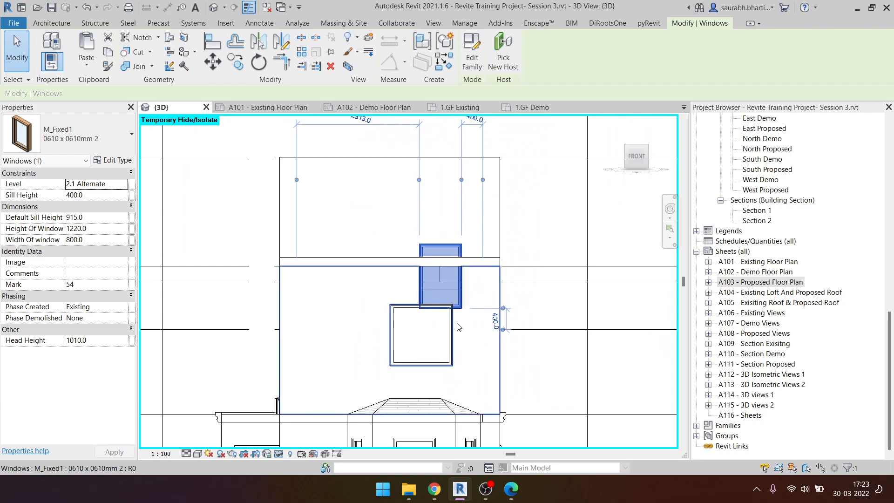
left_click_drag(419, 277, 308, 261)
middle_click_drag(460, 272, 335, 244, "shift")
- Set the Height Of Window of the high front window to 400 mm
left_click(98, 230)
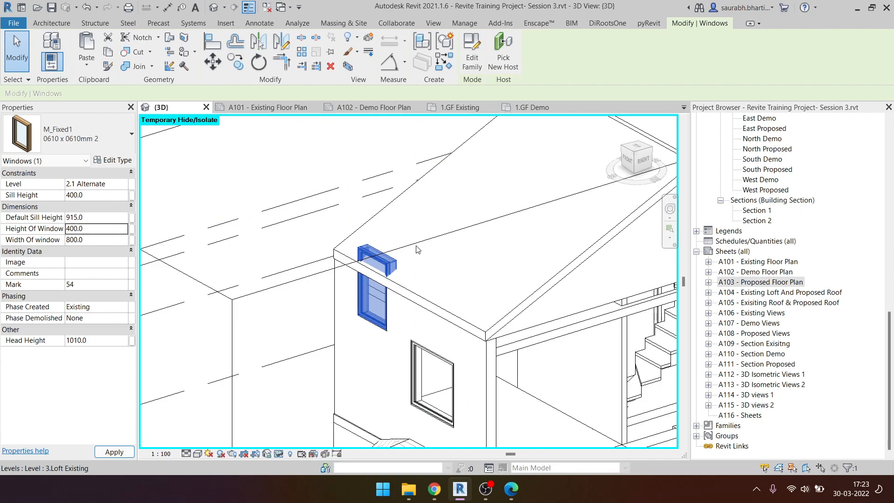
left_click(523, 263)
middle_click_drag(437, 342, 462, 340, "shift")
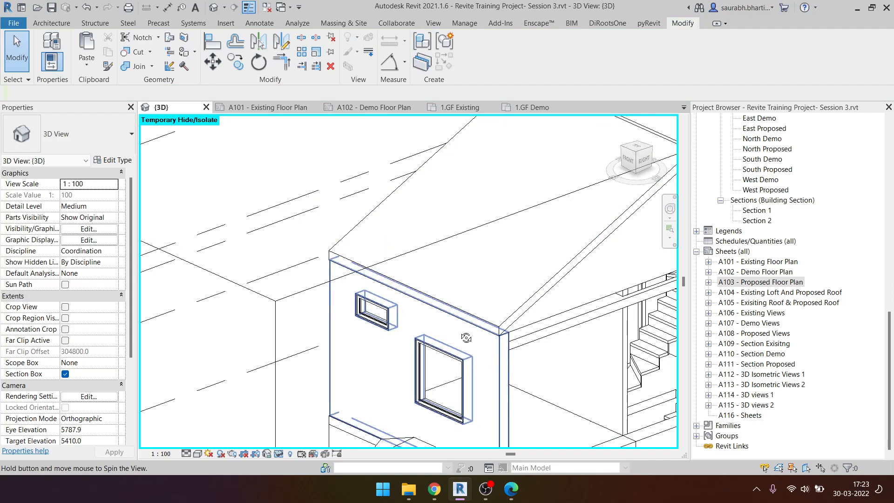
- Open sheet A103 - Proposed Floor Plan and check whether the front wall of 2.FF Propsed shows the high window
double_click(787, 283)
scroll(409, 286, "down", 5)
scroll(413, 316, "up", 8)
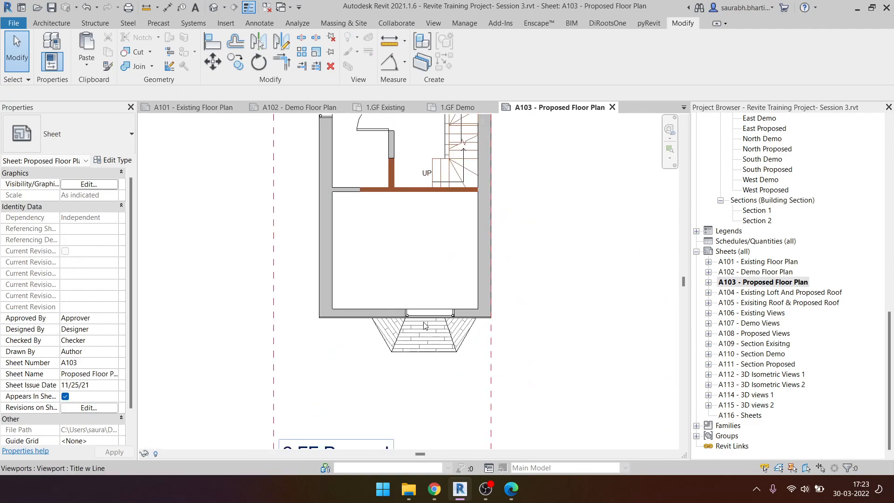
scroll(425, 325, "down", 4)
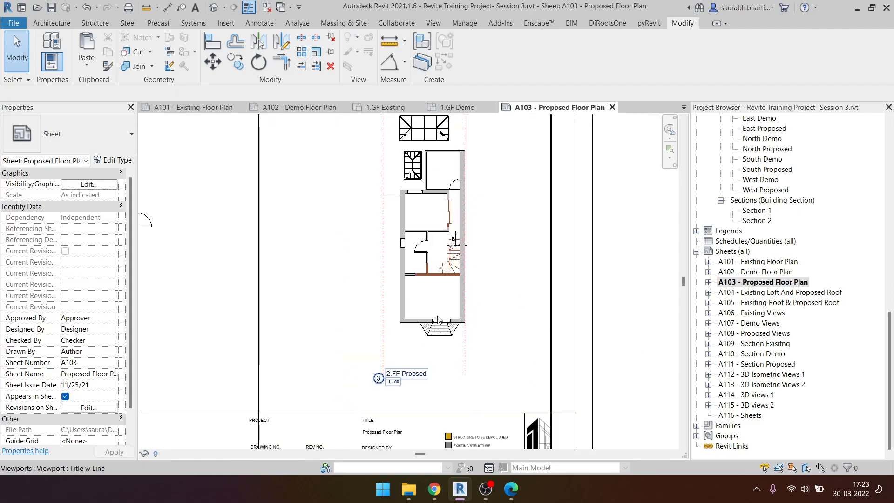
scroll(438, 319, "down", 4)
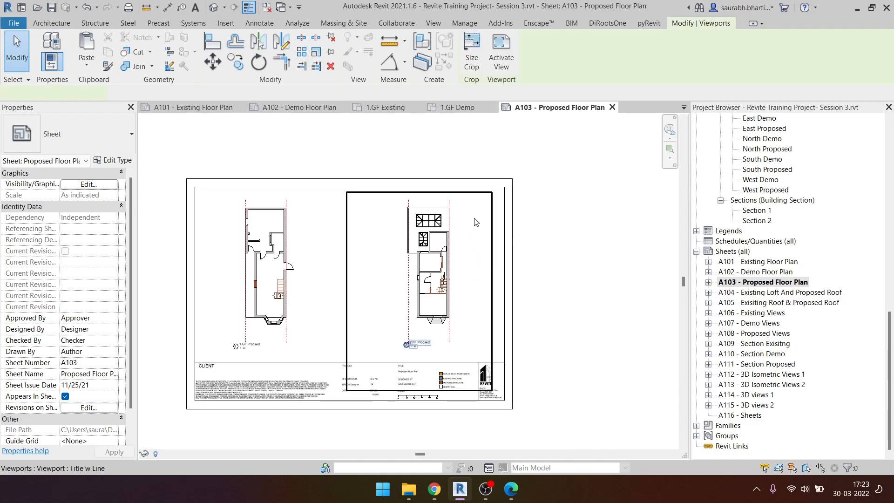
- Activate the 2.FF Propsed viewport on sheet A103, focusing on the front room
double_click(470, 223)
scroll(460, 264, "up", 1)
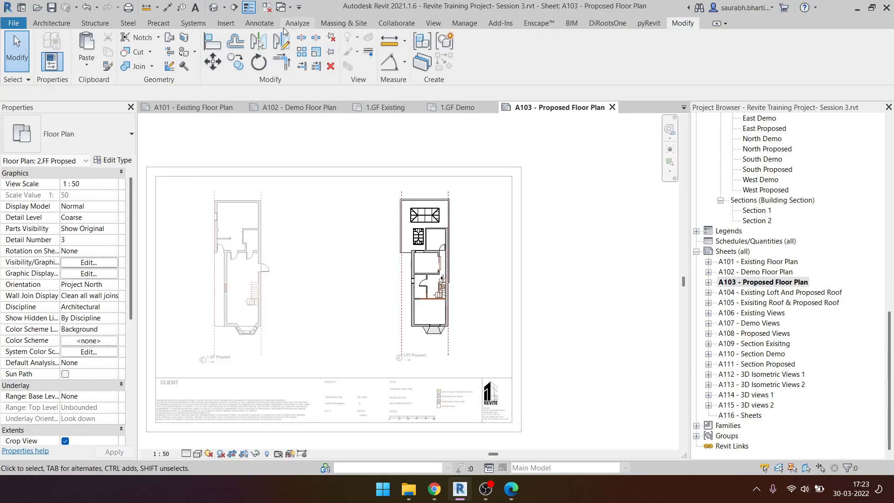
scroll(411, 370, "up", 4)
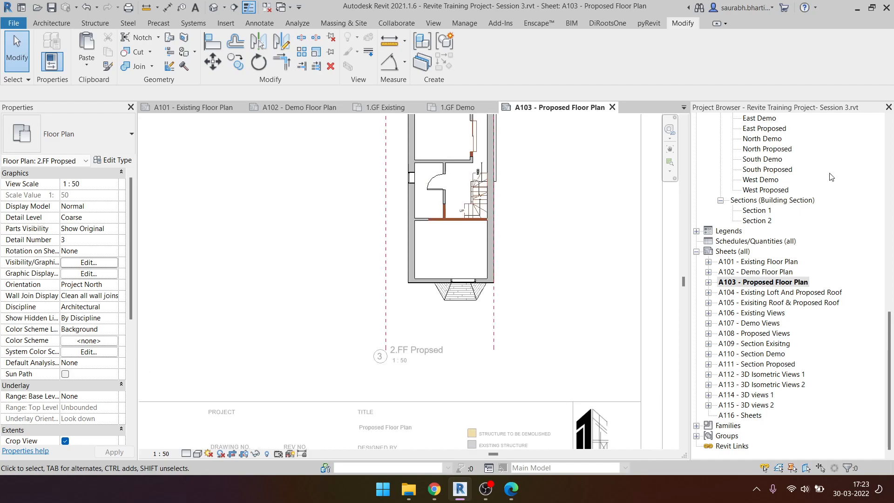
scroll(803, 202, "up", 10)
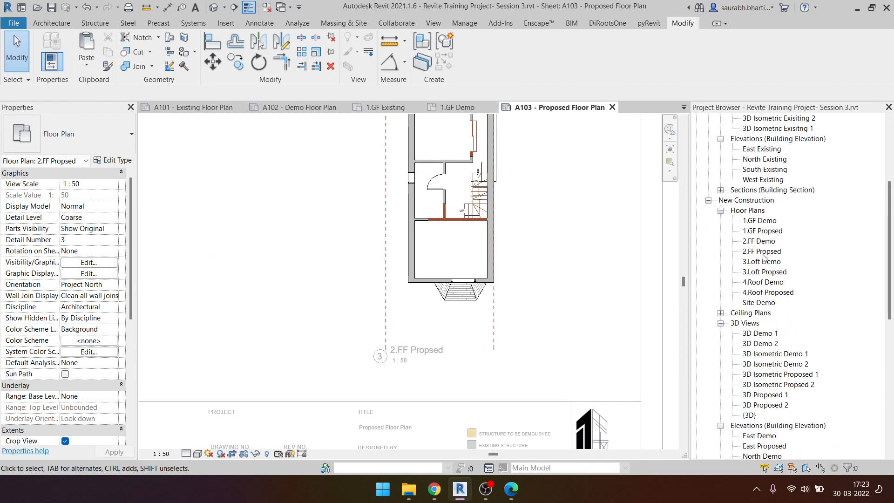
scroll(428, 234, "up", 2)
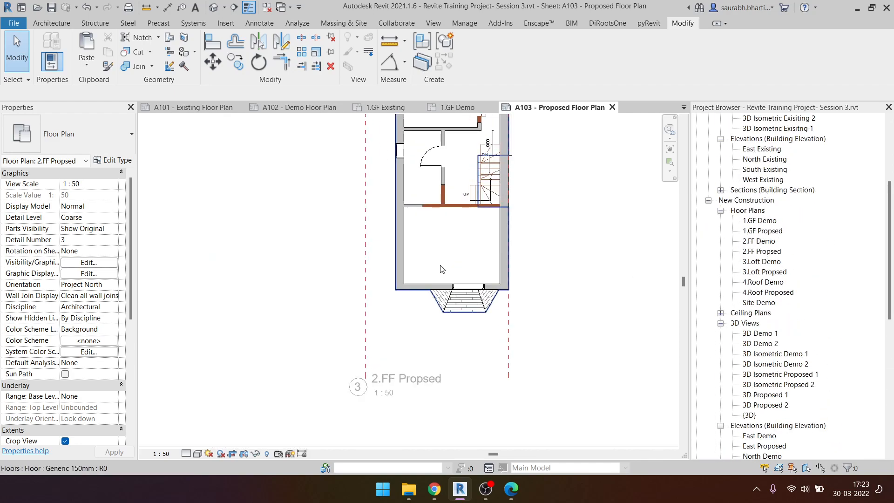
scroll(358, 175, "up", 2)
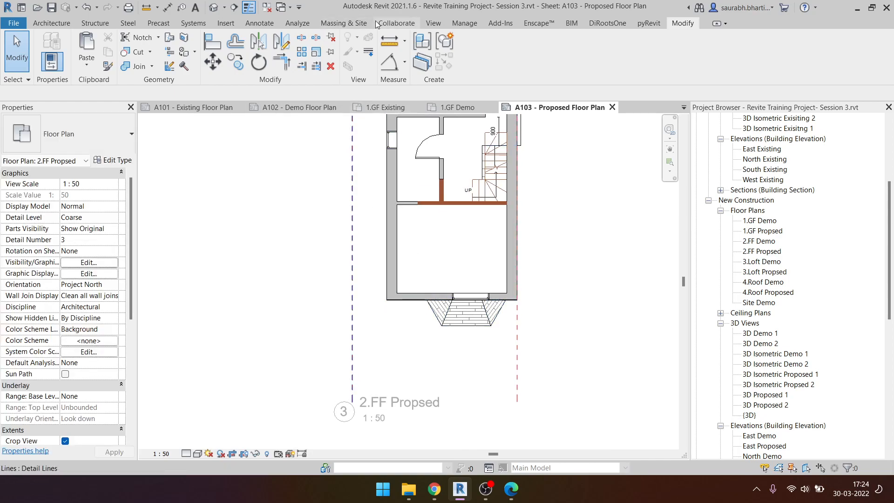
- Create a plan region and sketch a rectangular boundary over the left end of the front wall
left_click(433, 24)
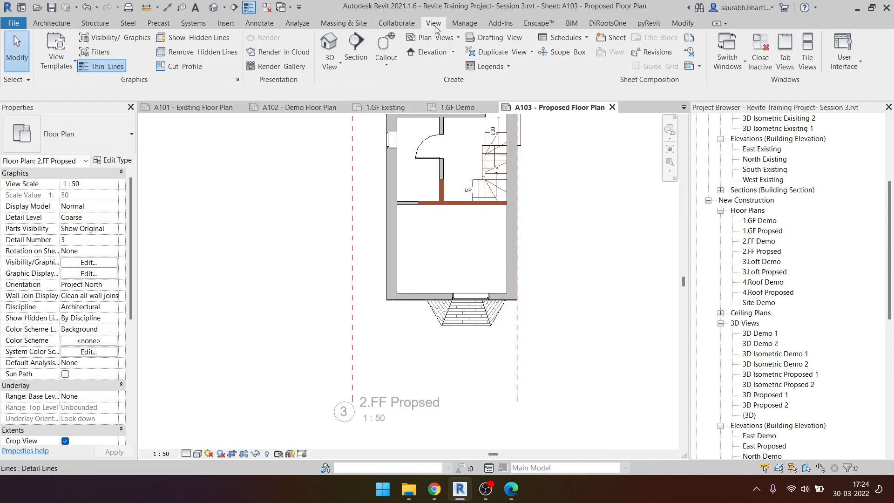
left_click(458, 39)
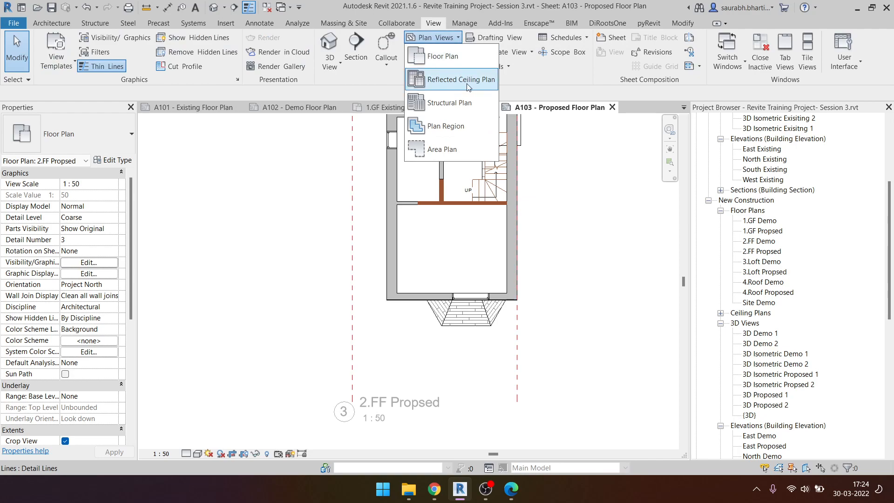
left_click(462, 130)
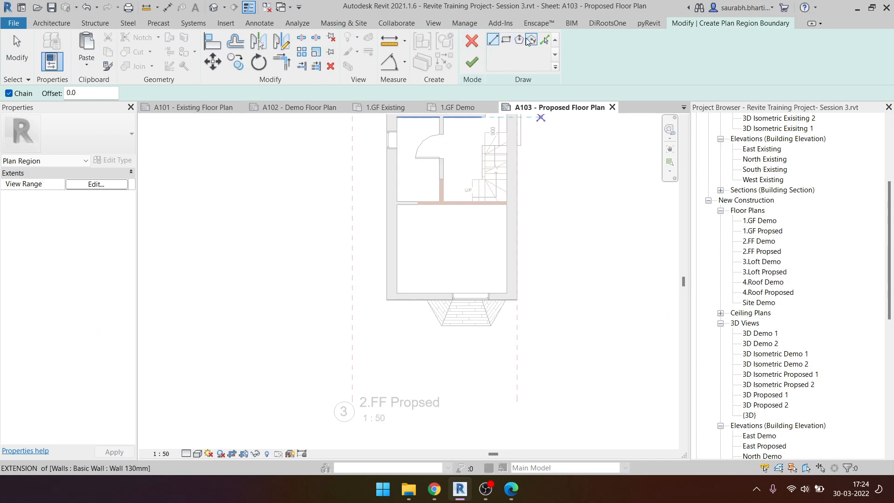
left_click(507, 40)
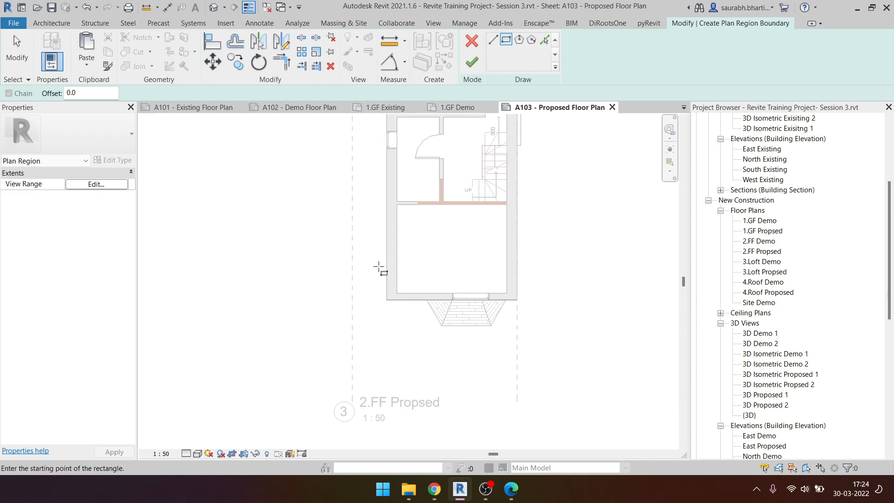
left_click(374, 256)
left_click(450, 315)
key("Escape")
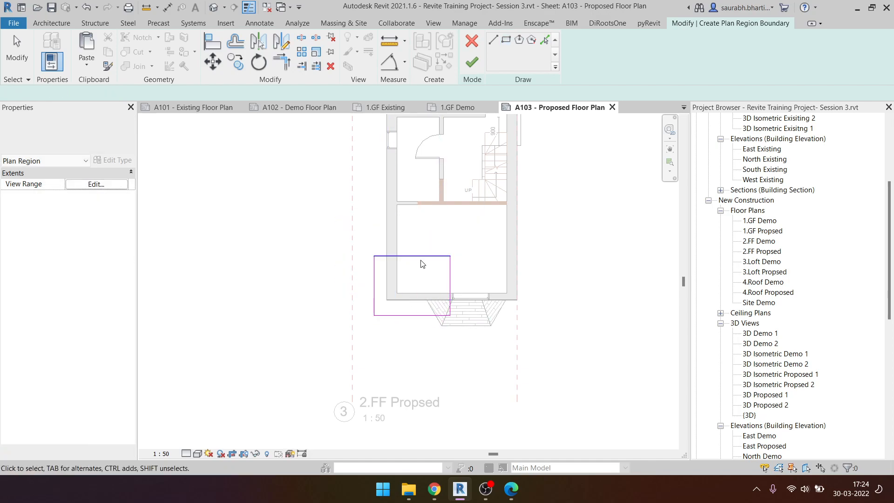
- Tighten the plan region boundary to 2219.6 by 900 mm around the left end of the front wall and finish the sketch
left_click_drag(422, 256, 425, 282)
scroll(377, 300, "up", 2)
mouse_move(373, 303)
left_mouse_down()
mouse_move(405, 303)
mouse_move(383, 303)
left_mouse_up()
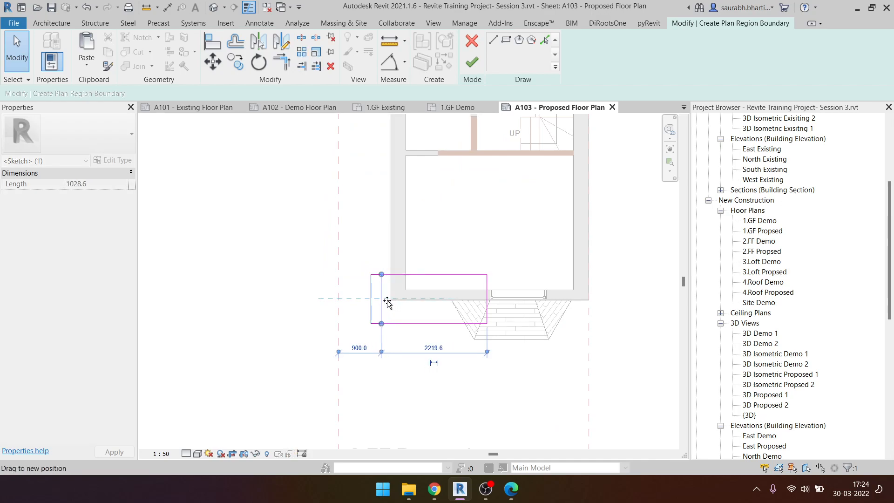
left_click(438, 323)
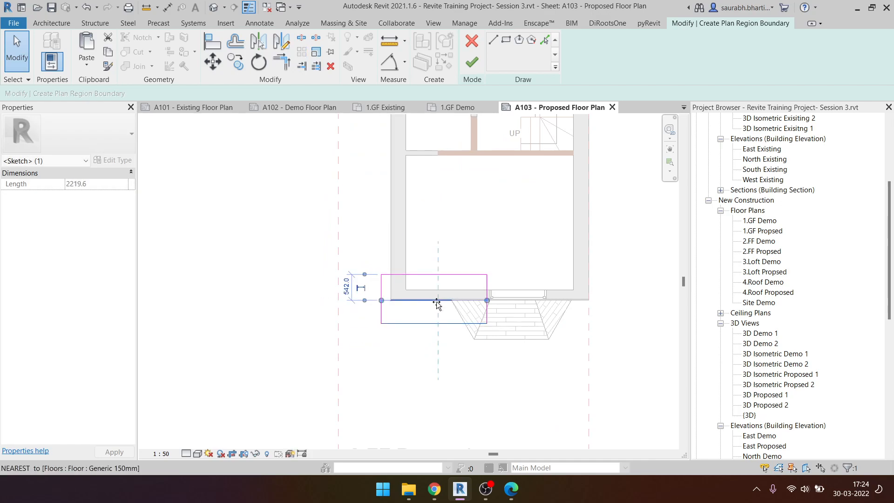
left_click_drag(438, 323, 442, 317)
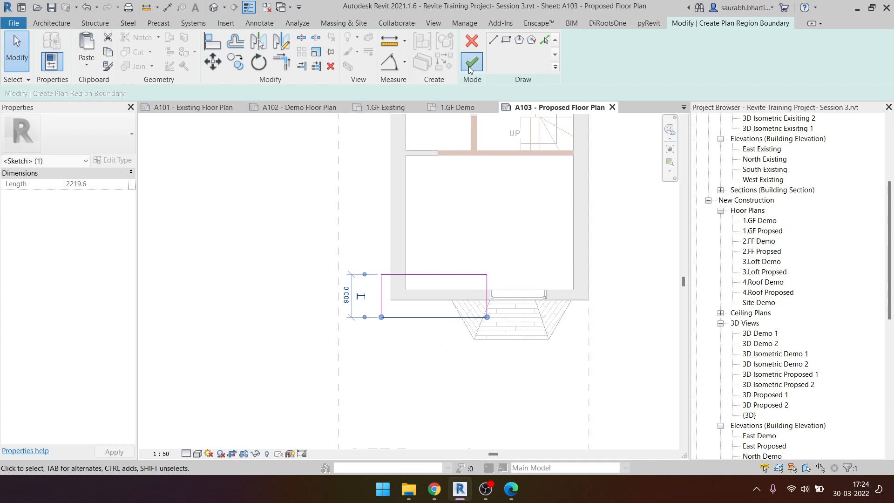
left_click(471, 64)
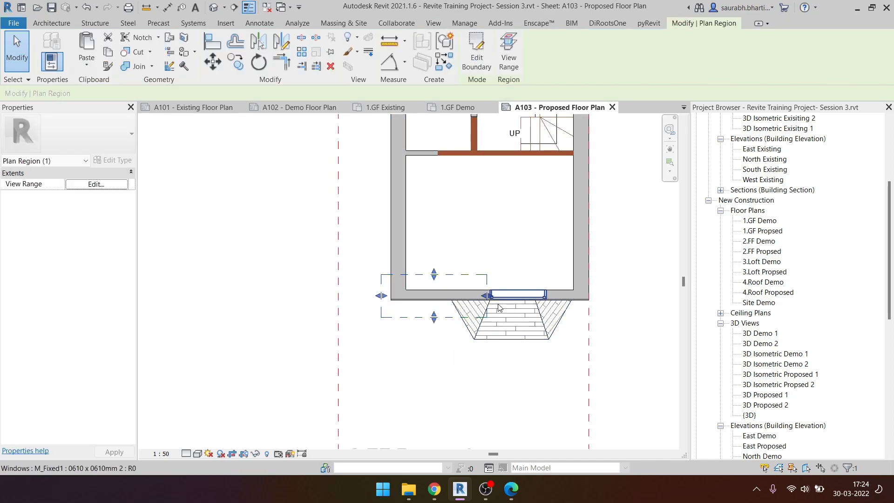
key("Escape")
- Select the hidden high window in the front wall inside the plan region to check where it sits
scroll(384, 270, "down", 2)
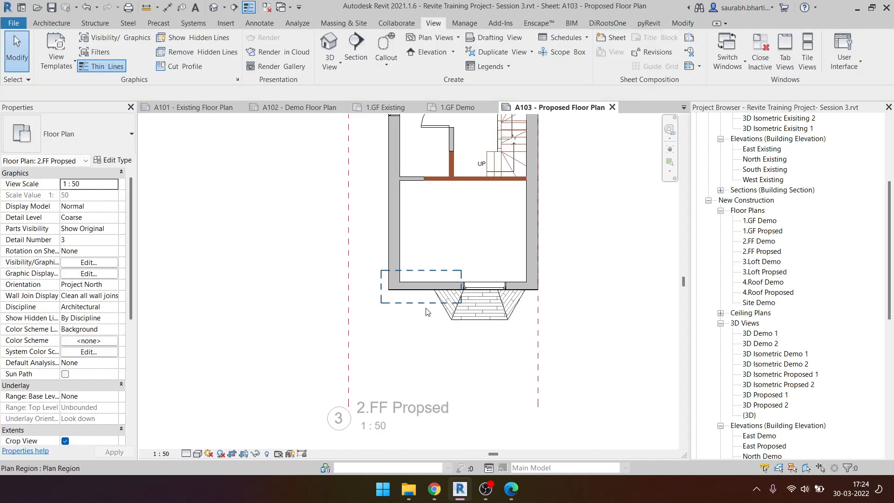
scroll(394, 317, "down", 3)
scroll(420, 302, "up", 5)
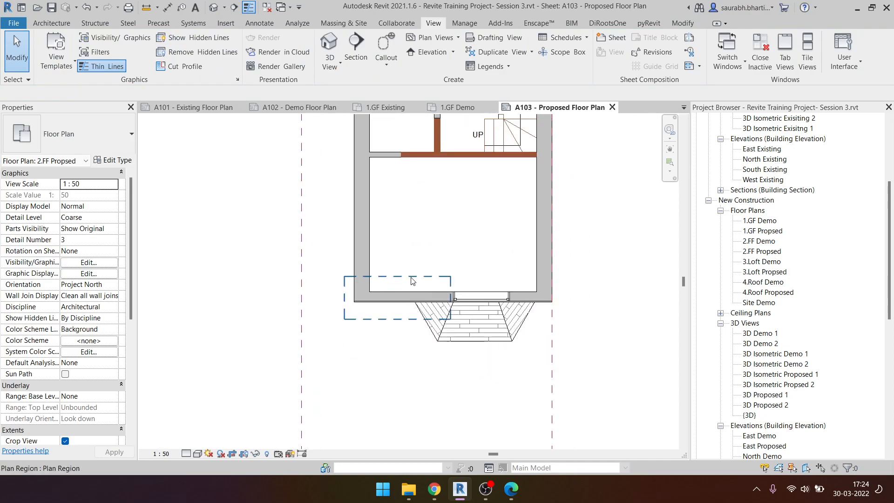
left_click(411, 298)
scroll(389, 286, "up", 4)
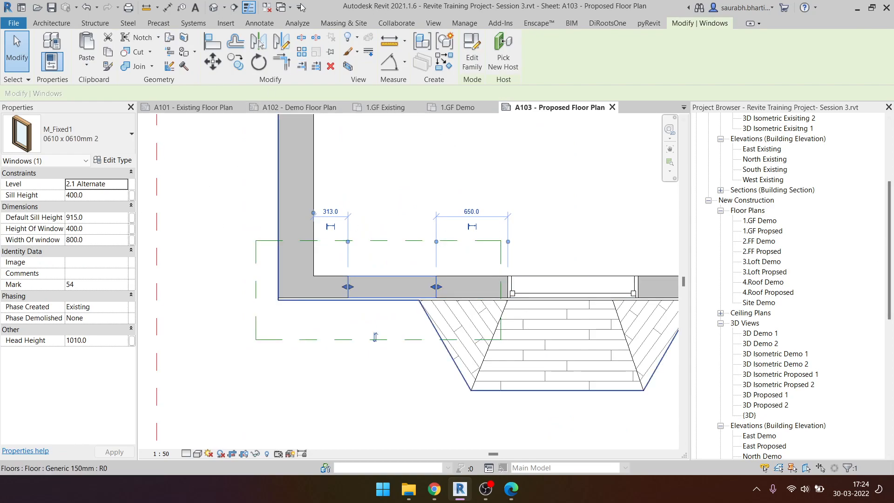
- Open the default 3D view, select the high window and examine its position on the front facade
left_click(225, 8)
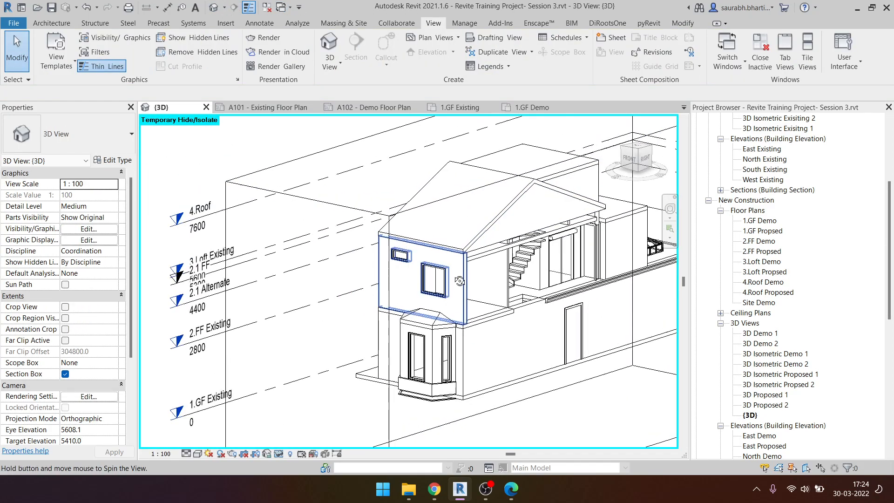
left_click(403, 256)
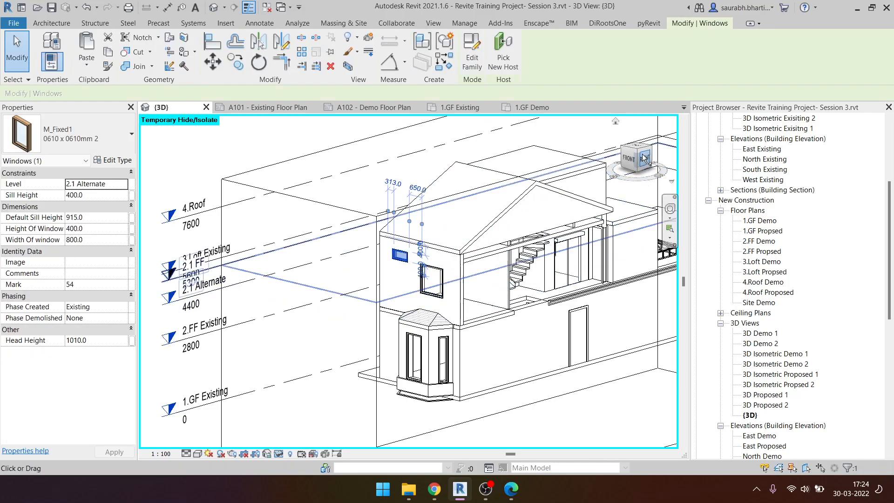
left_click_drag(639, 161, 633, 173)
scroll(408, 219, "down", 5)
middle_click_drag(405, 262, 549, 280, "shift")
scroll(515, 260, "down", 7)
middle_click_drag(463, 293, 515, 335, "shift")
scroll(497, 272, "up", 5)
scroll(772, 279, "up", 3)
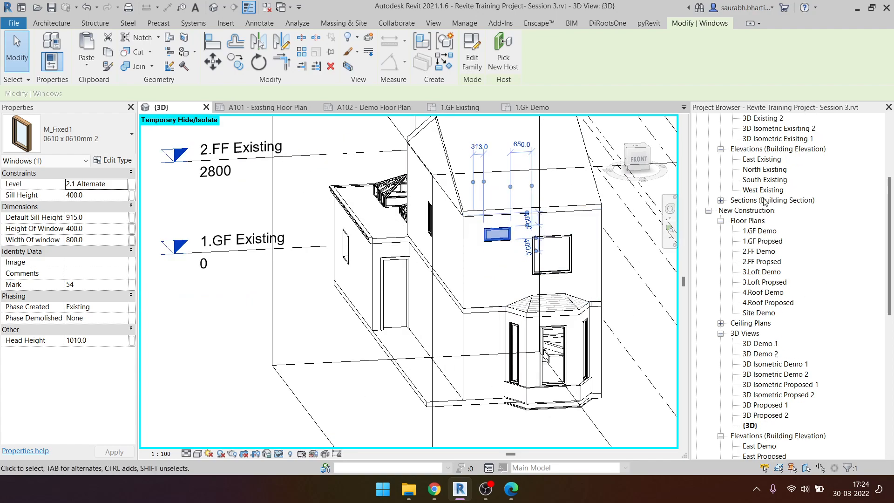
- Check the North Existing elevation for the high window, then return to the 3D view and reselect the window
double_click(767, 191)
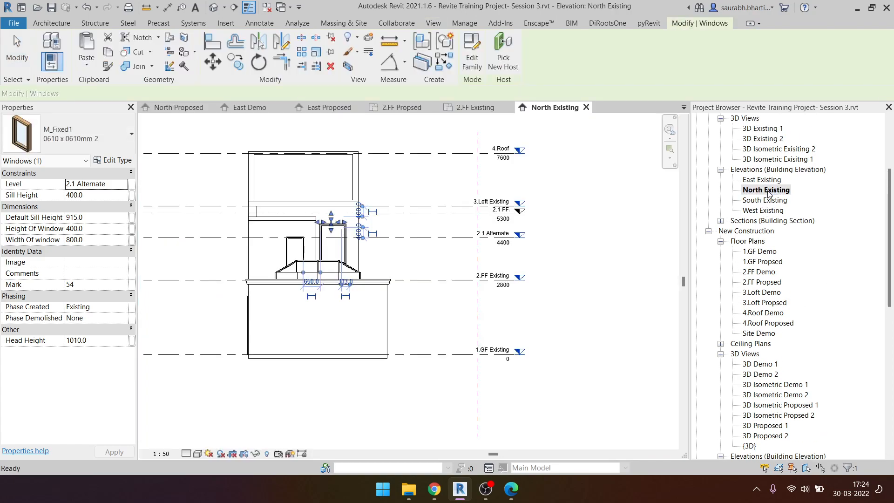
key("Escape")
scroll(372, 221, "down", 5)
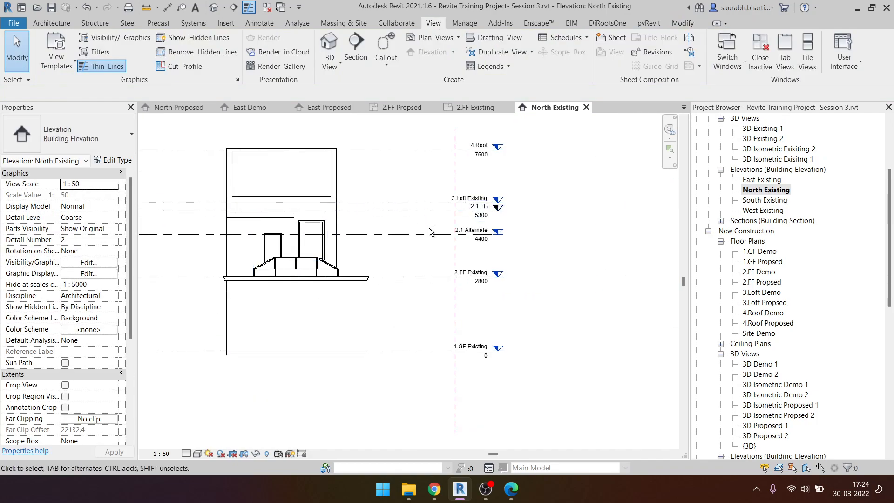
left_click(215, 8)
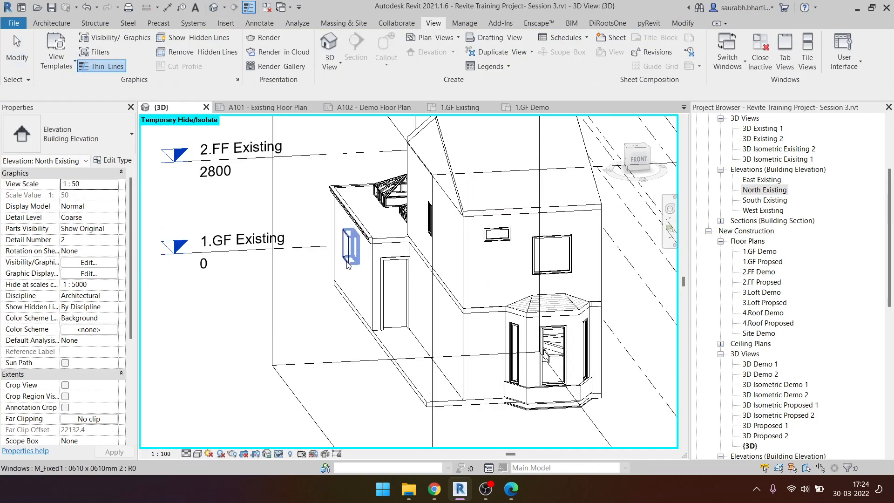
left_click(498, 234)
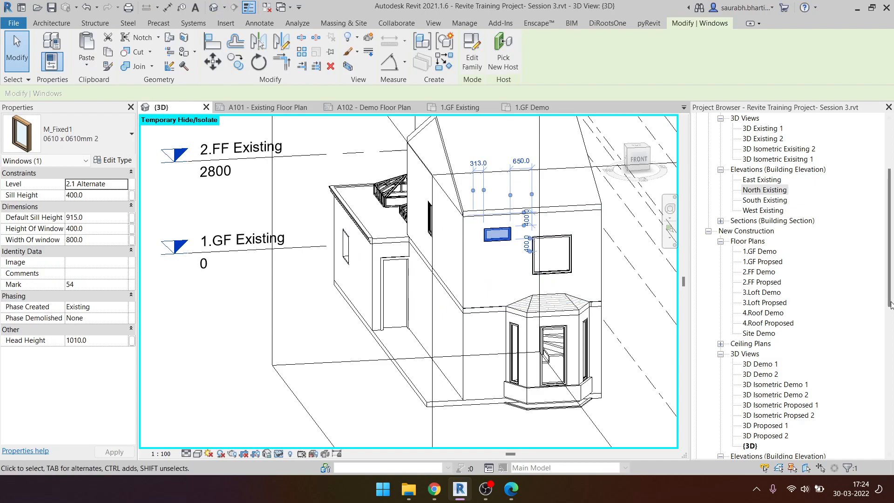
- Open the South Existing elevation and focus on the front facade with the high window
double_click(774, 200)
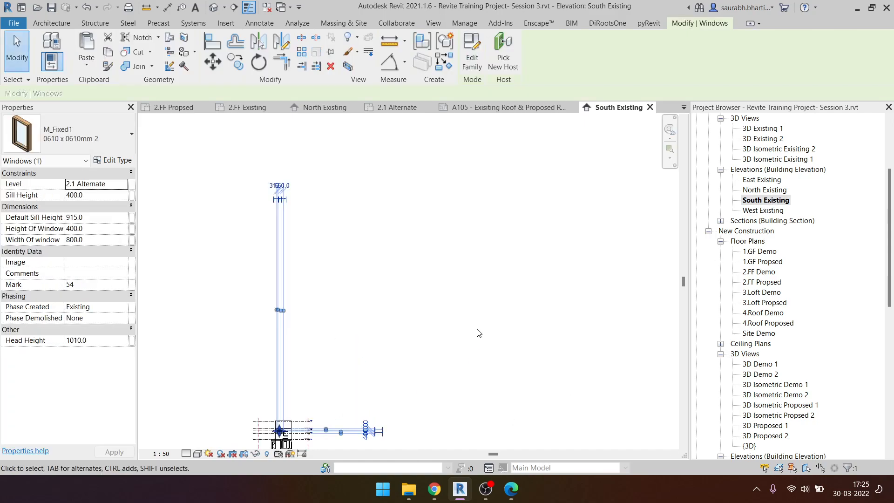
left_click(478, 335)
middle_click(462, 320)
middle_click(463, 319)
scroll(408, 393, "up", 1)
middle_click_drag(408, 392, 433, 373)
middle_click_drag(446, 208, 434, 300)
key("l")
key("i")
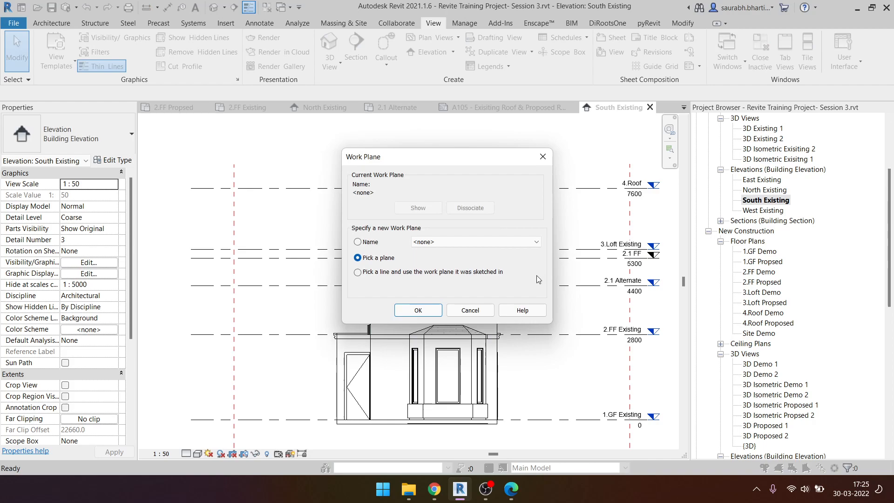
key("Escape")
- Draw a vertical detail line 2000 mm long from the 2.FF Existing level up to the bottom edge of the high window
scroll(595, 286, "up", 2)
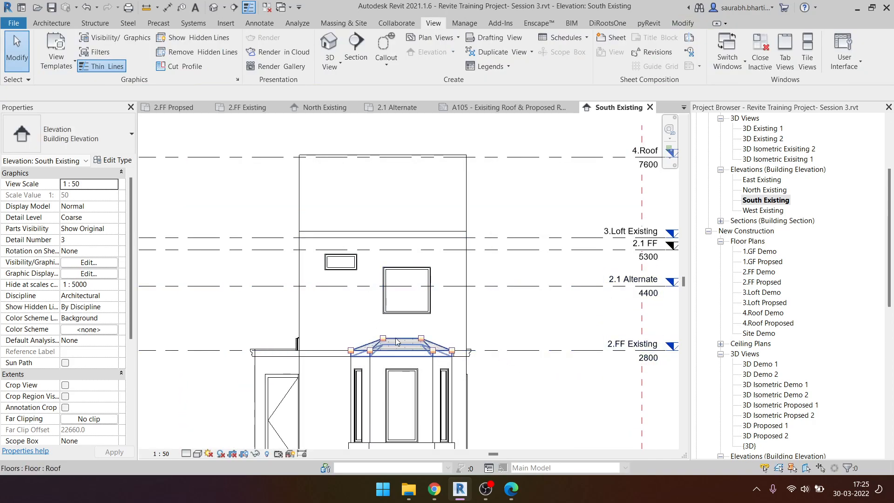
key("l")
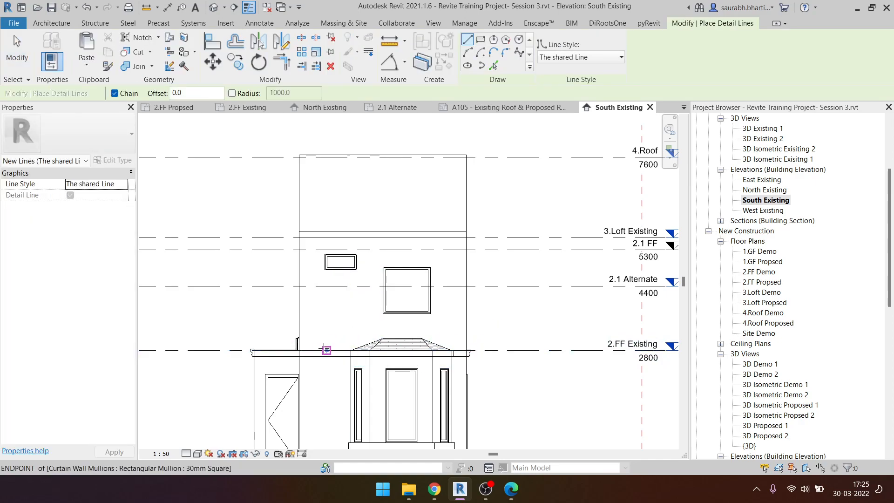
left_click(333, 351)
scroll(333, 269, "up", 5)
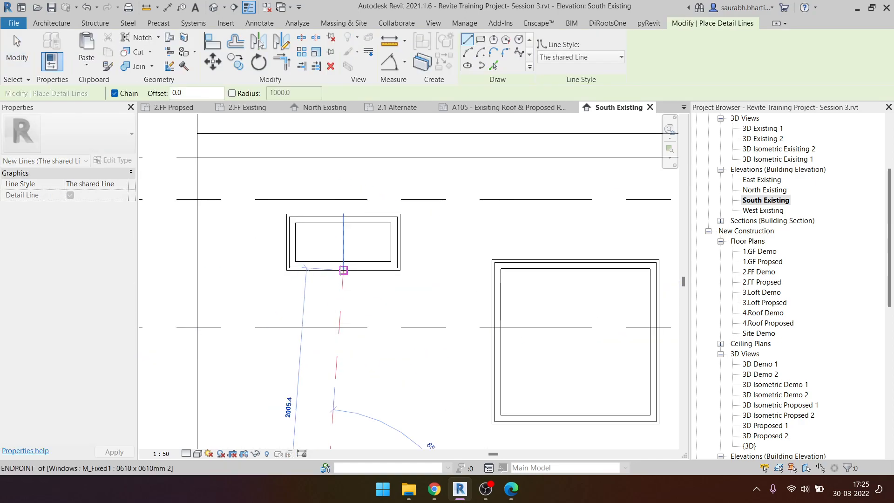
scroll(329, 270, "up", 7)
left_click(328, 270)
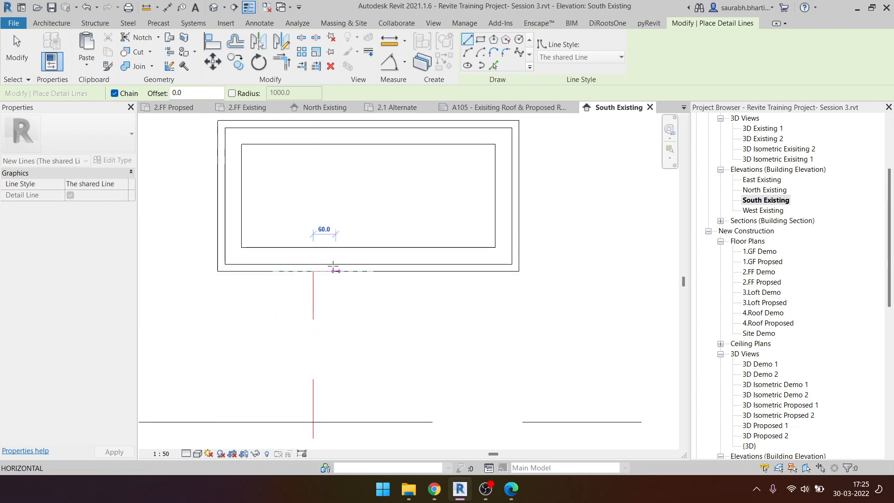
scroll(333, 266, "down", 11)
key("Escape")
key("Escape")
- Extend the vertical detail line's upper end to mid-height of the high window, making it 2200 mm long
left_click(330, 278)
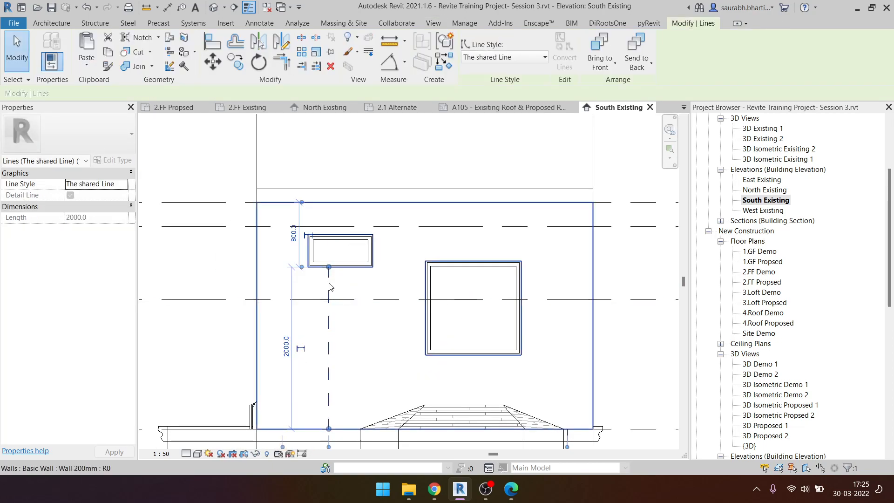
left_click_drag(330, 268, 329, 252)
key("Escape")
scroll(428, 296, "down", 5)
key("l")
key("i")
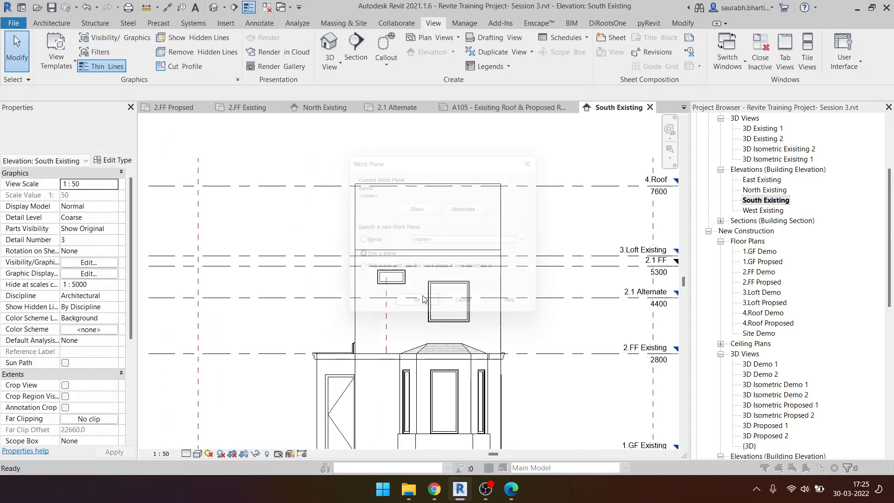
left_click(471, 310)
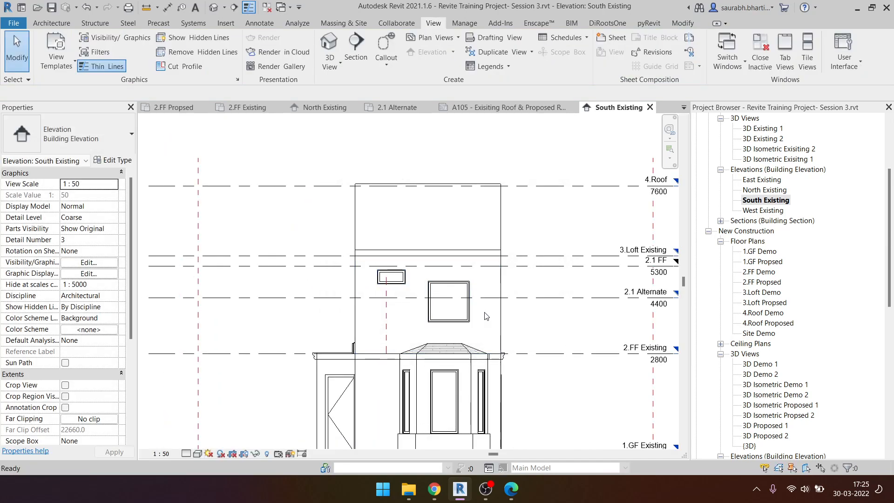
- Draw a detail line up from the 2.FF Existing level beside the house and horizontally across the front wall, below the 2.1 Alternate level
key("d")
key("l")
left_click(536, 354)
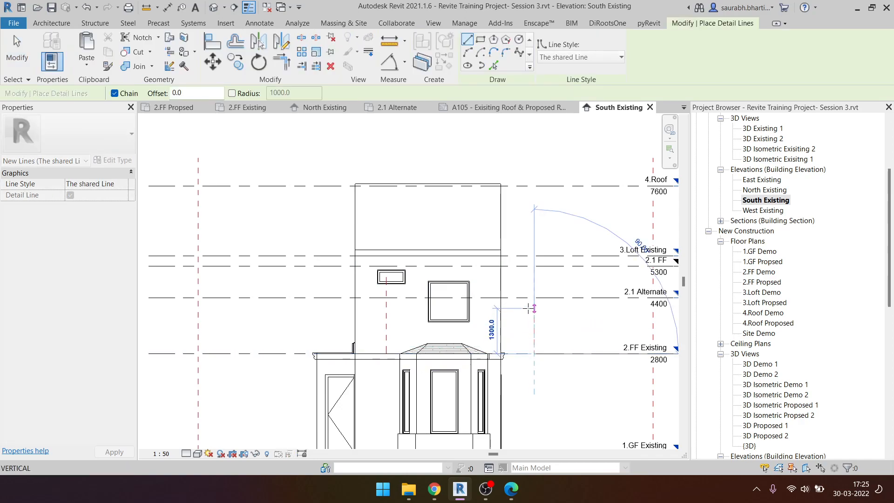
left_click(534, 311)
left_click(311, 311)
key("Escape")
key("Escape")
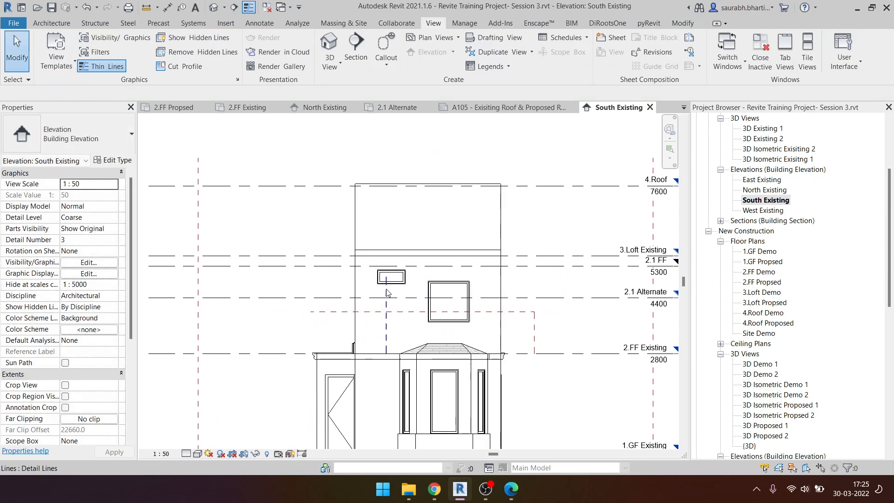
- Draw a horizontal detail line through the middle of the high window and extend its left end beyond the front wall
left_click(386, 291)
scroll(386, 286, "up", 2)
key("Escape")
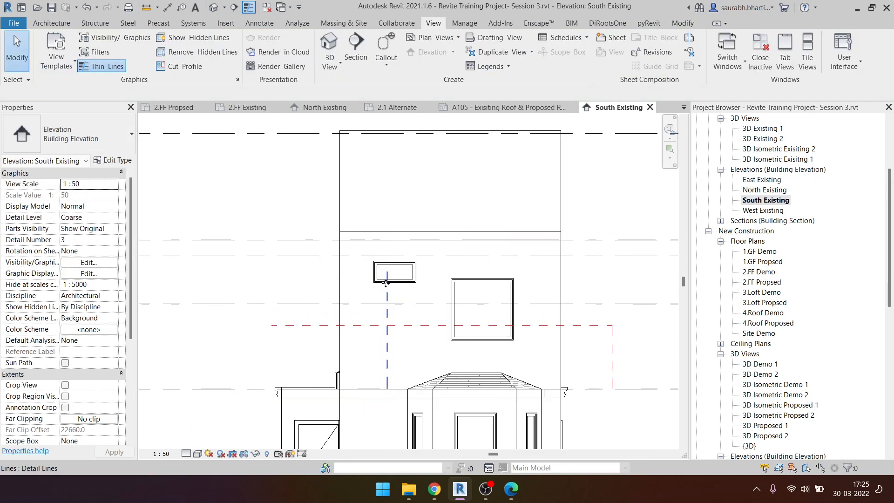
key("d")
key("l")
left_click(387, 272)
left_click(510, 271)
key("Escape")
key("Escape")
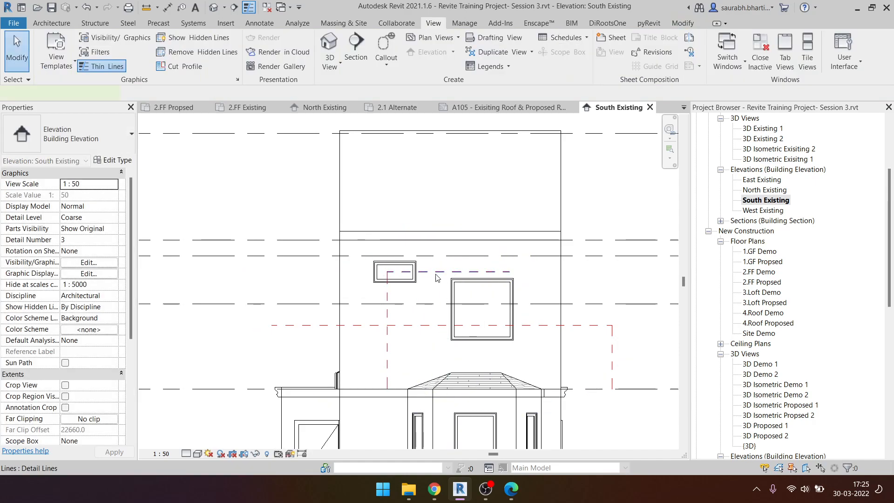
left_click(388, 275)
left_click_drag(387, 274, 292, 274)
key("Escape")
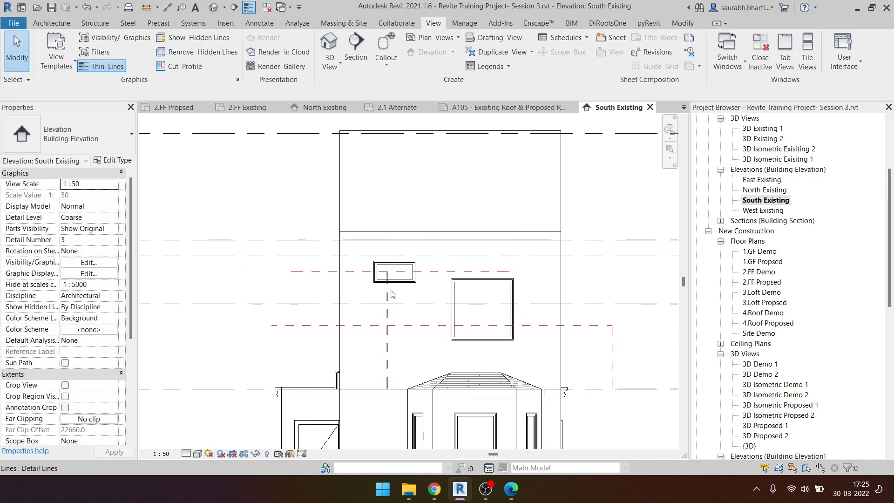
- Check the length of the vertical detail line between the 2.FF Existing level and the high window
left_click(389, 289)
left_click(345, 330)
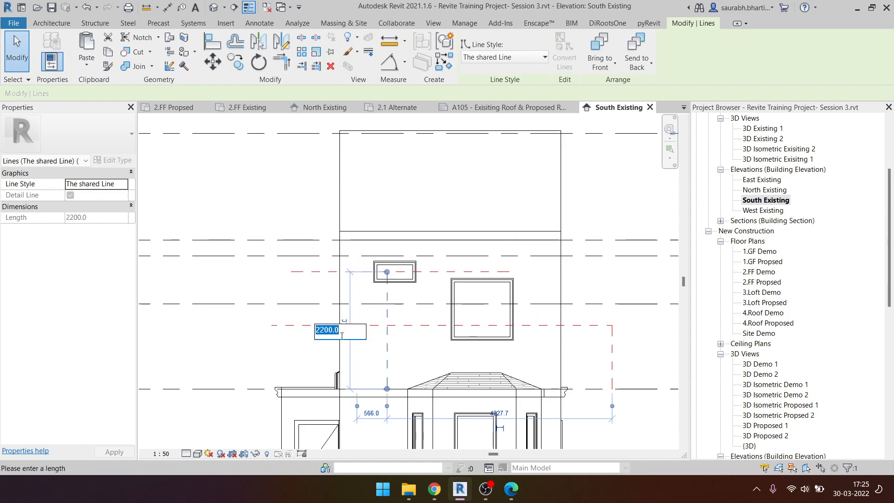
key("Escape")
key("Escape")
- Find the proposed plan among the sheets and reopen A103 - Proposed Floor Plan
scroll(368, 274, "down", 2)
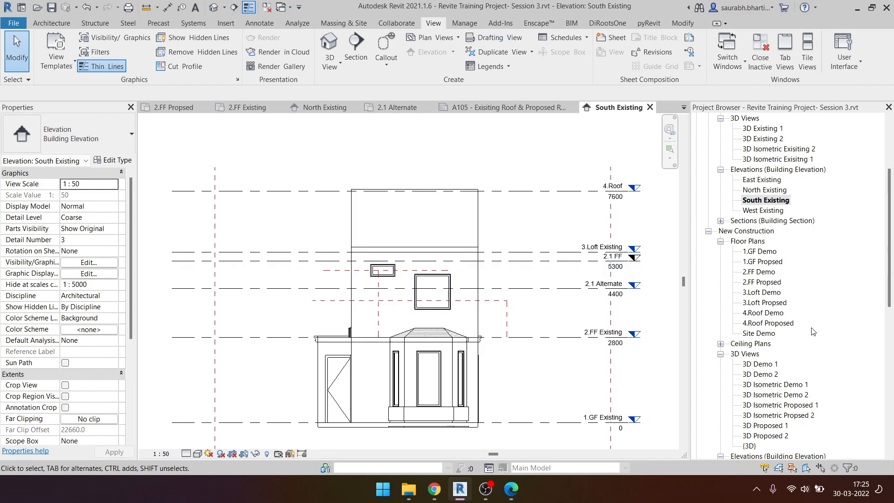
scroll(818, 318, "down", 5)
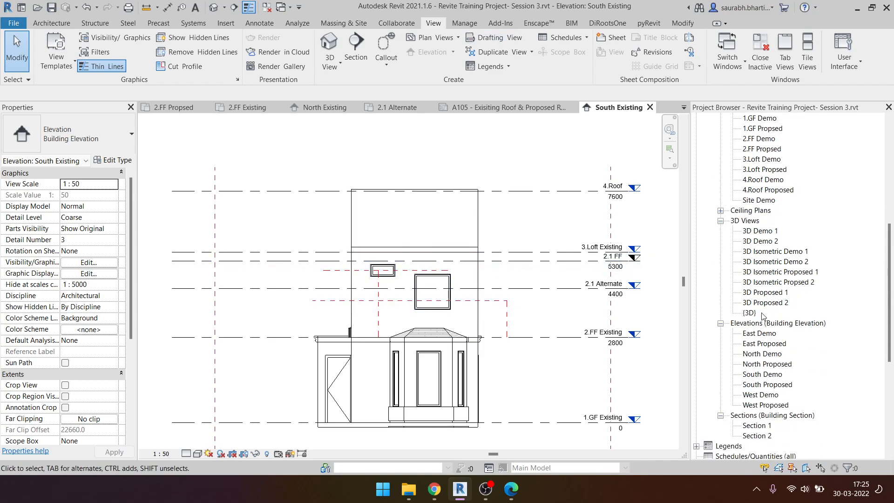
scroll(762, 317, "down", 1)
scroll(801, 265, "down", 8)
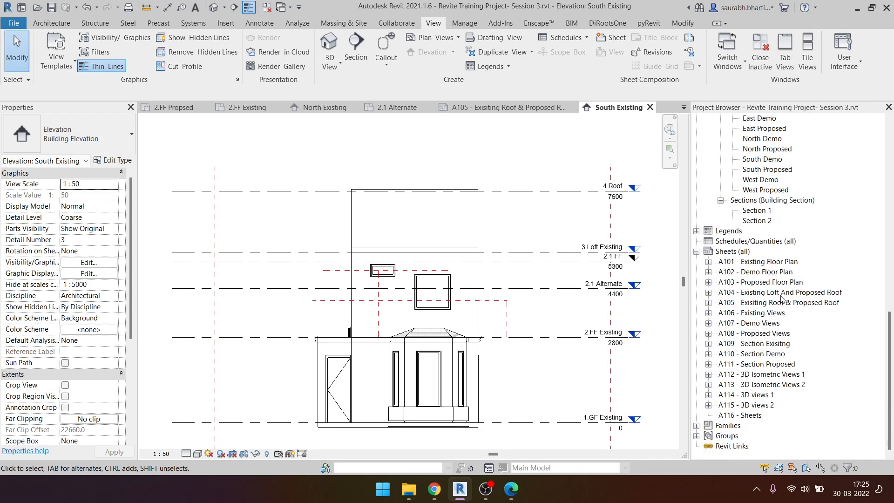
double_click(783, 292)
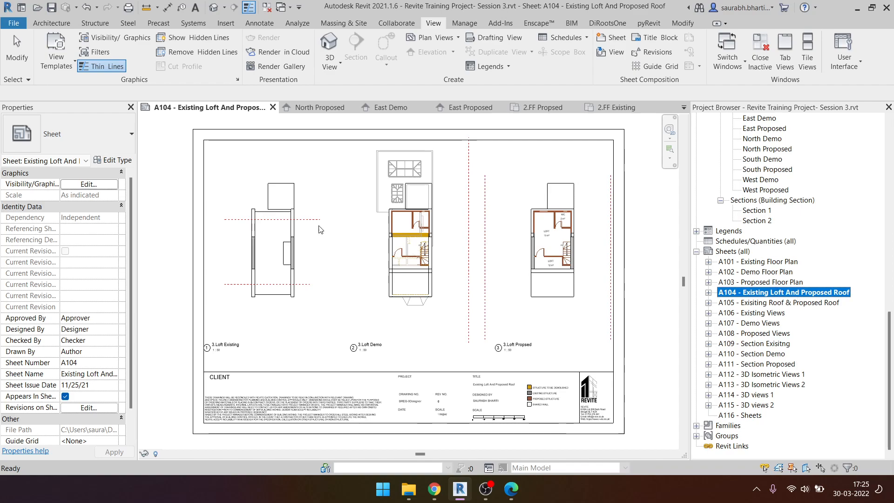
scroll(438, 286, "up", 1)
double_click(782, 303)
double_click(769, 282)
- Activate the 2.FF Propsed viewport on sheet A103, focusing on the plan region at the front wall
left_click(505, 315)
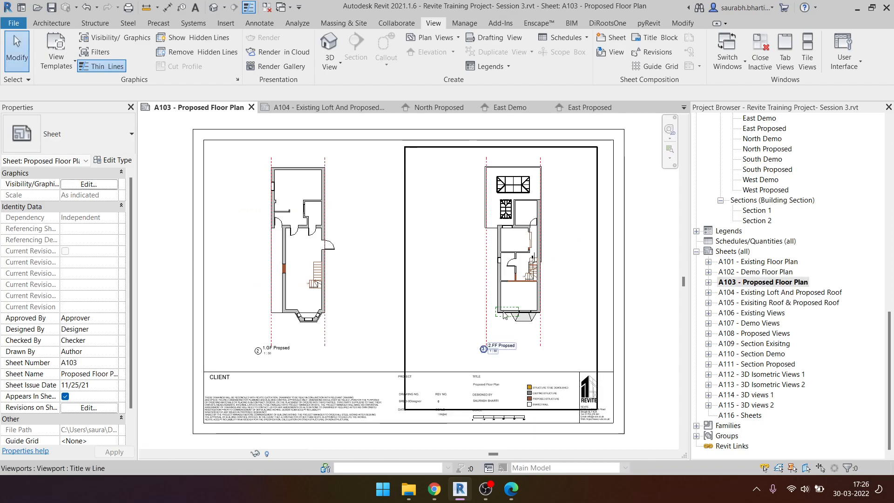
scroll(531, 300, "up", 4)
double_click(532, 303)
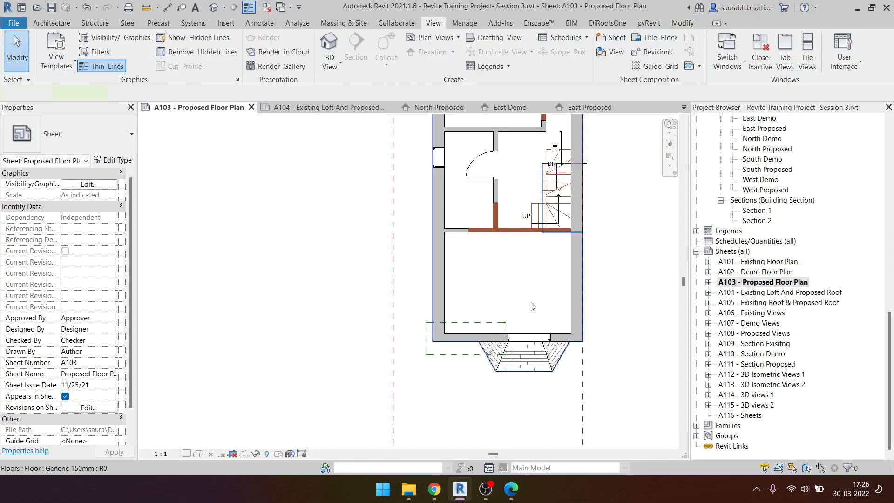
- Shrink the plan region on all four sides so it closely frames the high window's part of the front wall
left_click(476, 328)
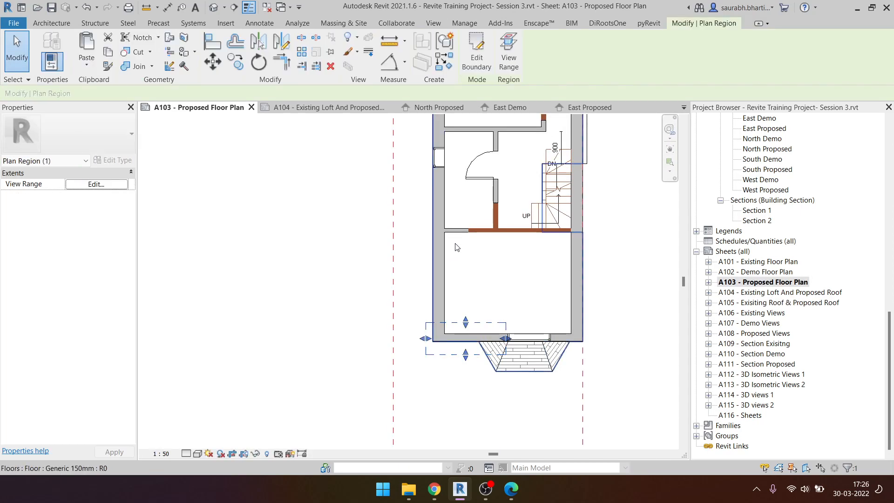
left_click(473, 365)
left_click(480, 323)
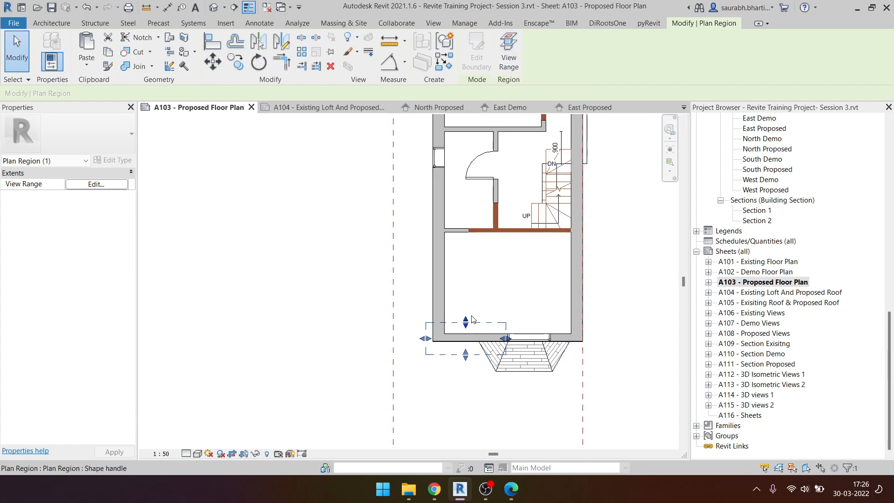
scroll(467, 327, "up", 3)
left_click_drag(465, 319, 465, 334)
left_click_drag(466, 376, 465, 361)
left_click_drag(395, 347, 427, 347)
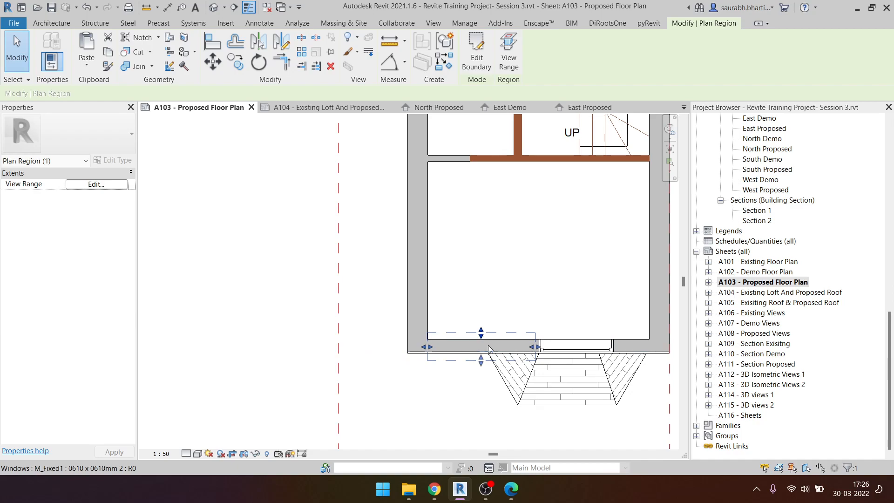
left_click_drag(534, 347, 513, 348)
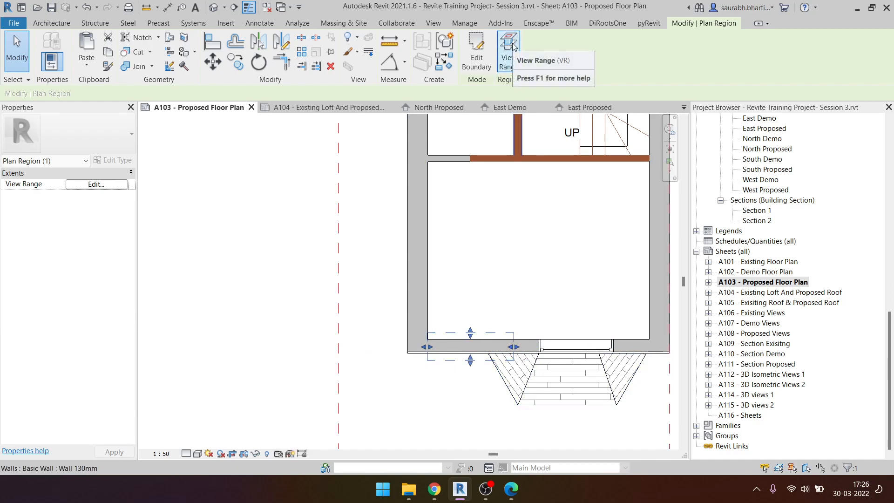
- Set the plan region's view range cut plane to an offset of 2200 from 2.FF Existing
left_click(97, 185)
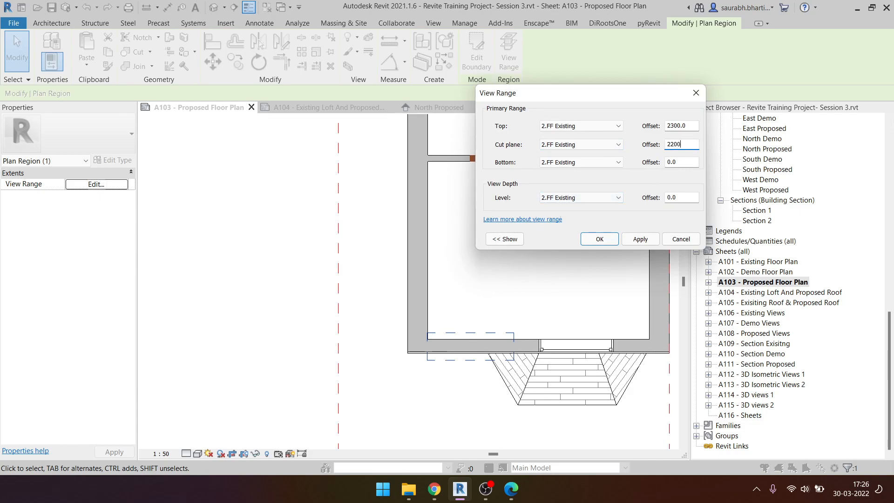
left_click(637, 241)
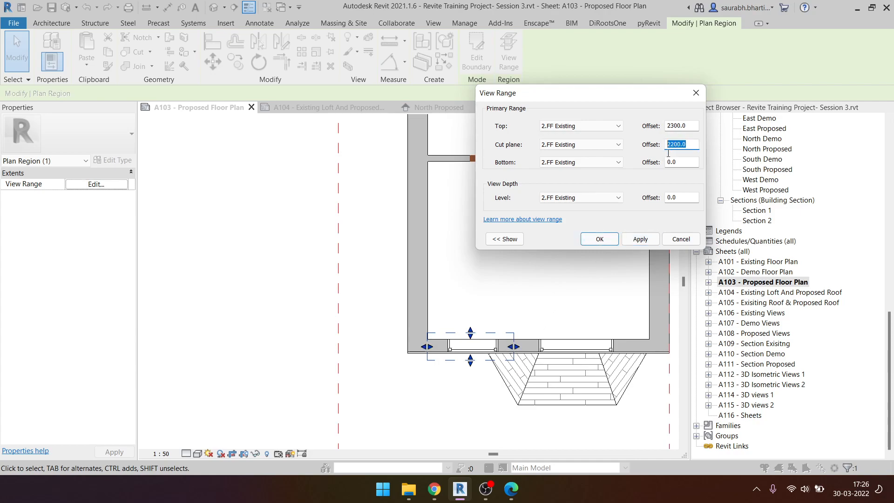
left_click(610, 243)
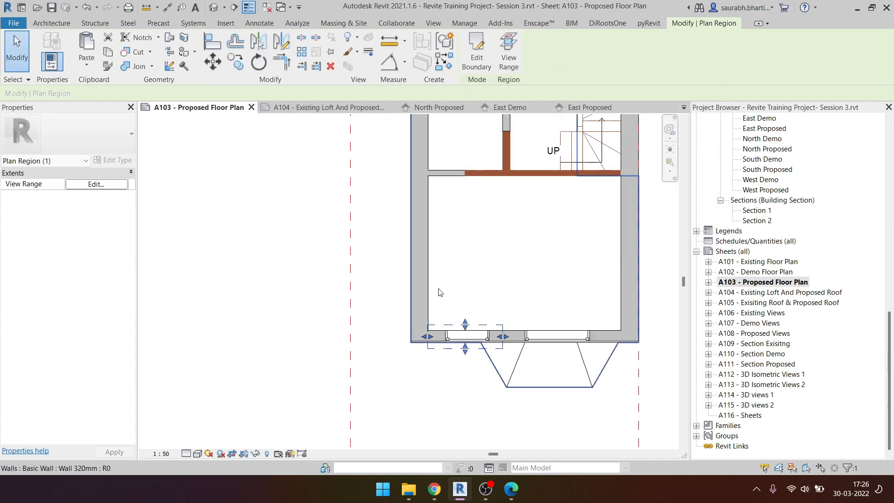
key("Escape")
scroll(431, 335, "down", 1)
left_click(430, 336)
key("Escape")
scroll(403, 269, "down", 4)
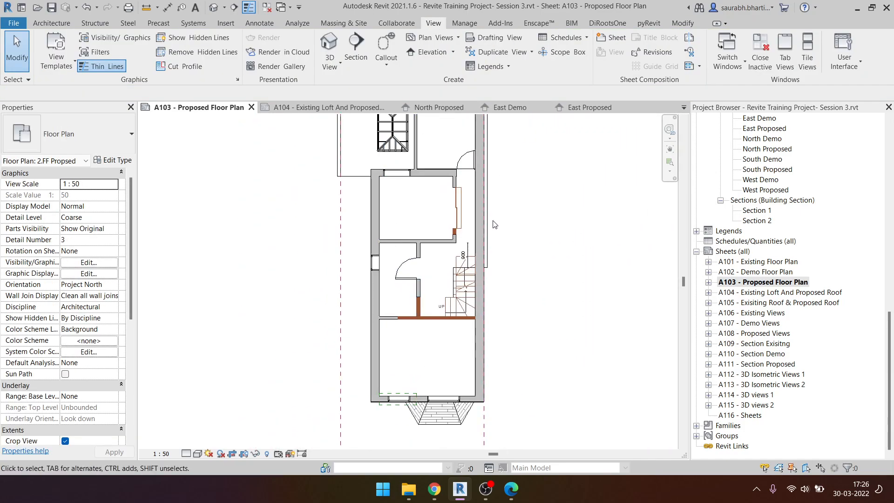
- Hide the plan region boundary at the front wall in the 2.FF Propsed view
scroll(417, 440, "up", 3)
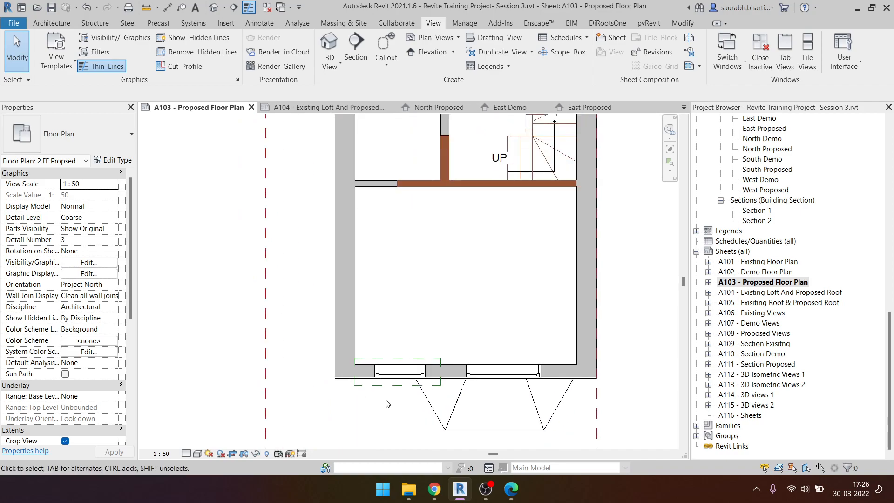
left_click(378, 385)
right_click(382, 380)
mouse_move(466, 166)
left_click(546, 175)
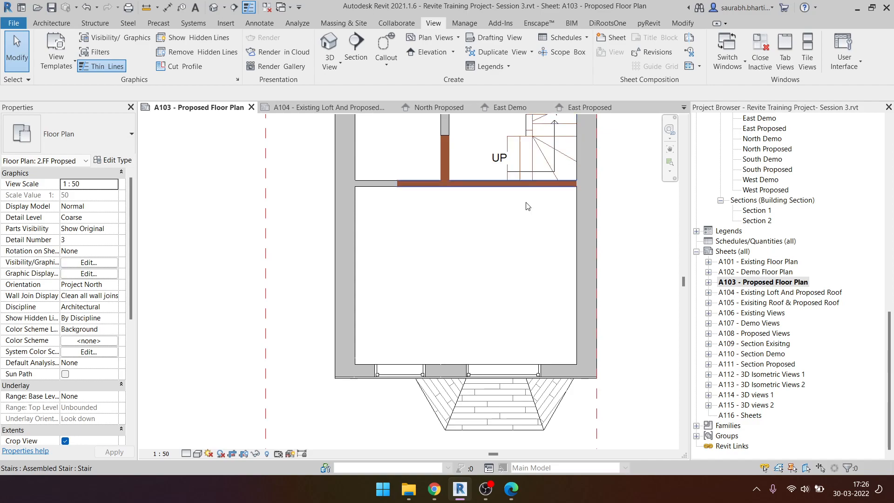
- Compare the properties of the high window and the larger window beside it in the front wall
scroll(516, 236, "down", 2)
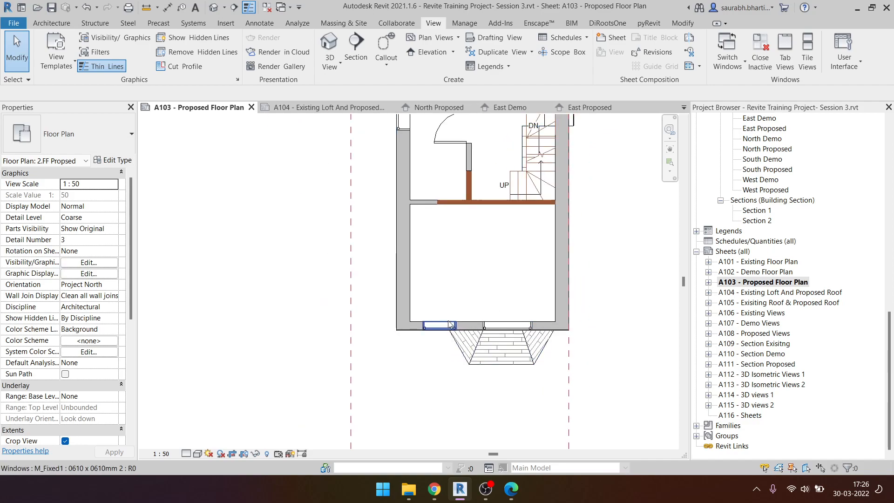
left_click(450, 325)
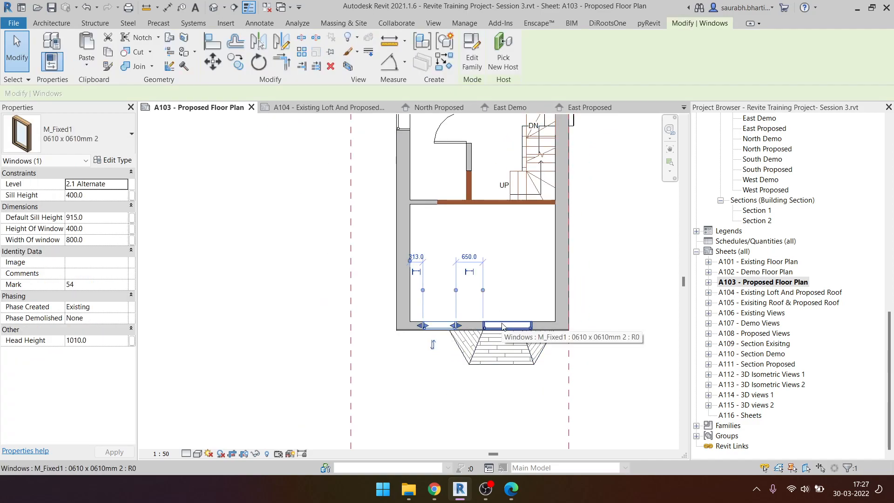
left_click(504, 326)
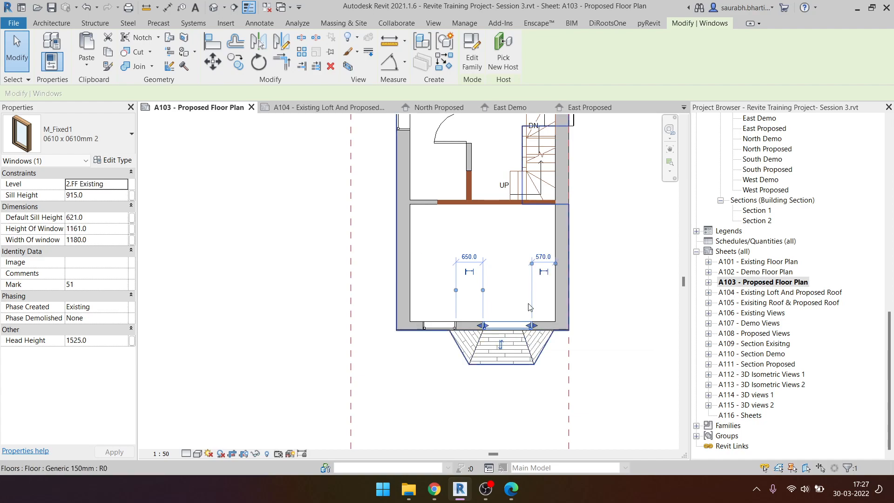
scroll(465, 330, "down", 3)
middle_click_drag(491, 362, 497, 347)
key("Escape")
- Set the cut plane offset in the 2.FF Propsed floor plan's view range to 1200
scroll(481, 381, "up", 2)
key("v")
key("r")
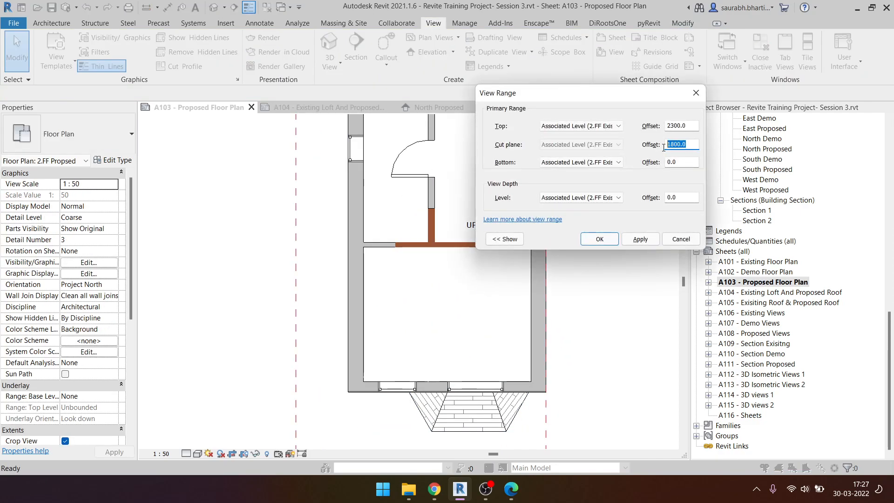
left_click(645, 238)
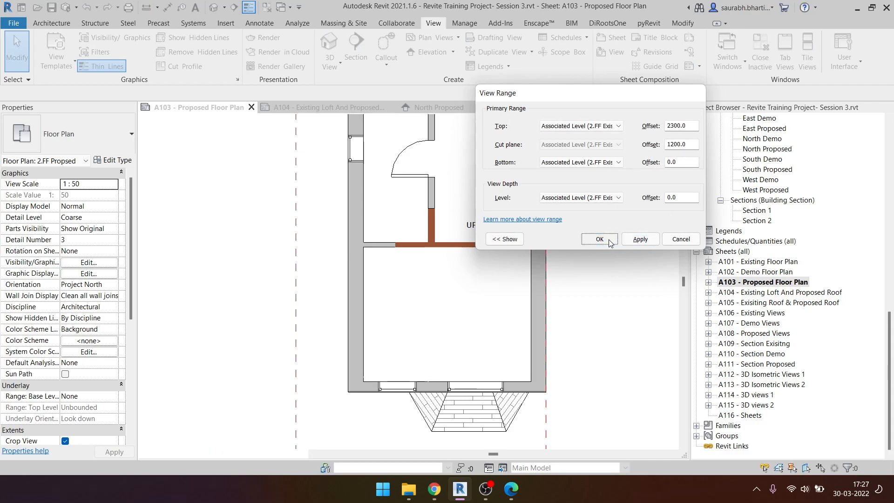
left_click(600, 239)
- Place an M_Single-Flush1 D 801 door in the new wall between the front room and the stair landing
scroll(573, 312, "down", 4)
scroll(484, 279, "up", 5)
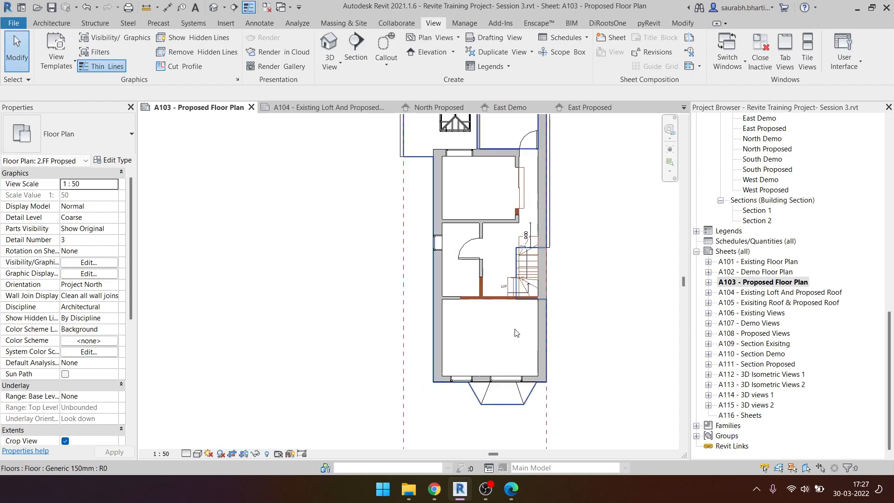
key("d")
key("r")
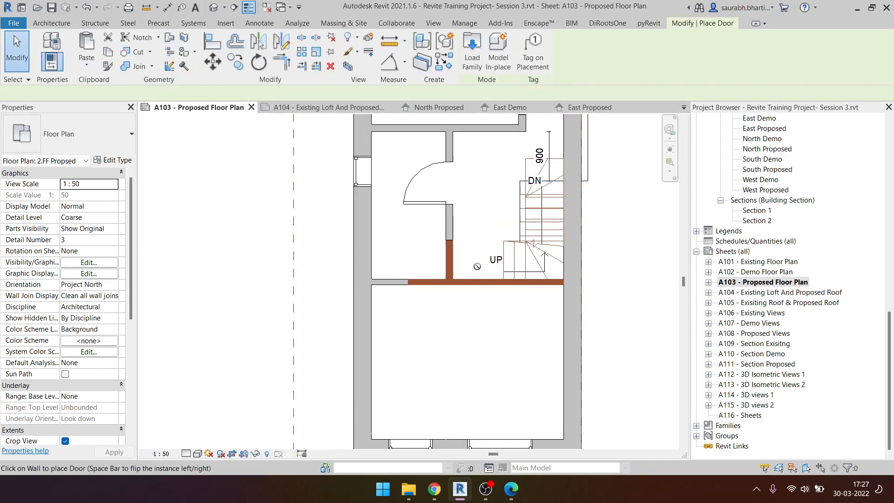
left_click(479, 280)
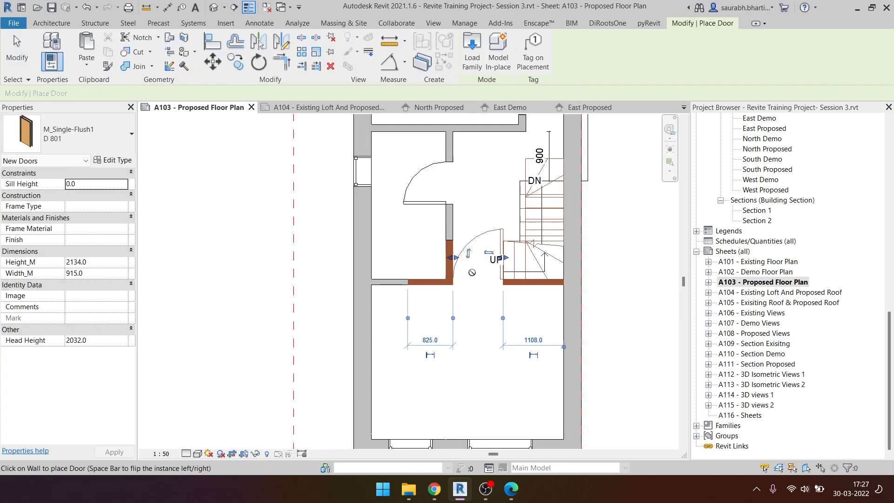
key("Escape")
key("Escape")
scroll(470, 261, "down", 2)
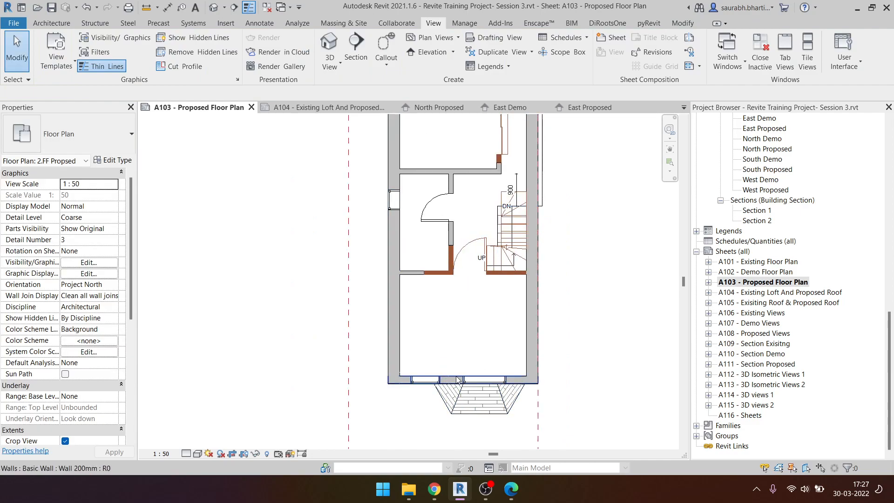
left_click(436, 384)
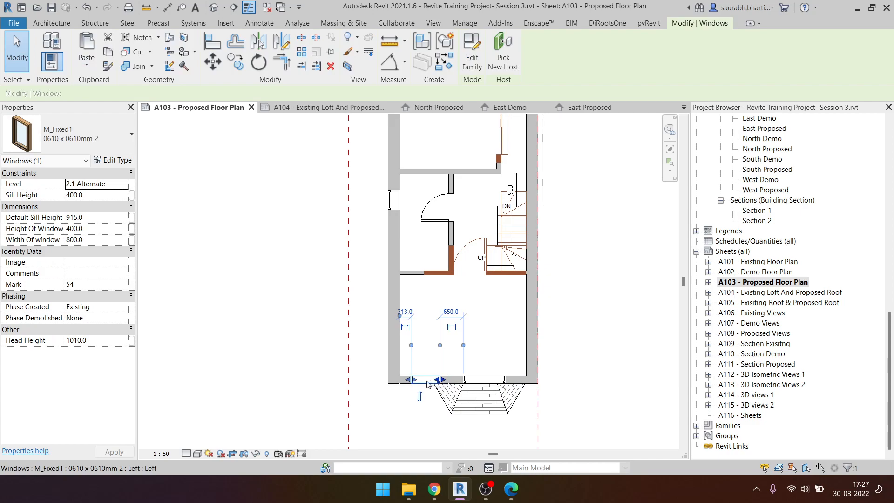
key("Escape")
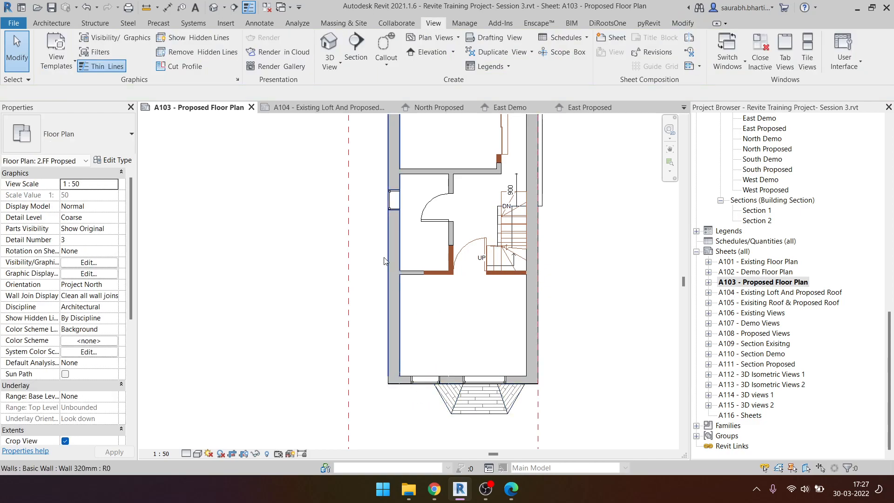
- Open sheet A104 - Existing Loft And Proposed Roof and bring its loft plans into view
left_click(779, 315)
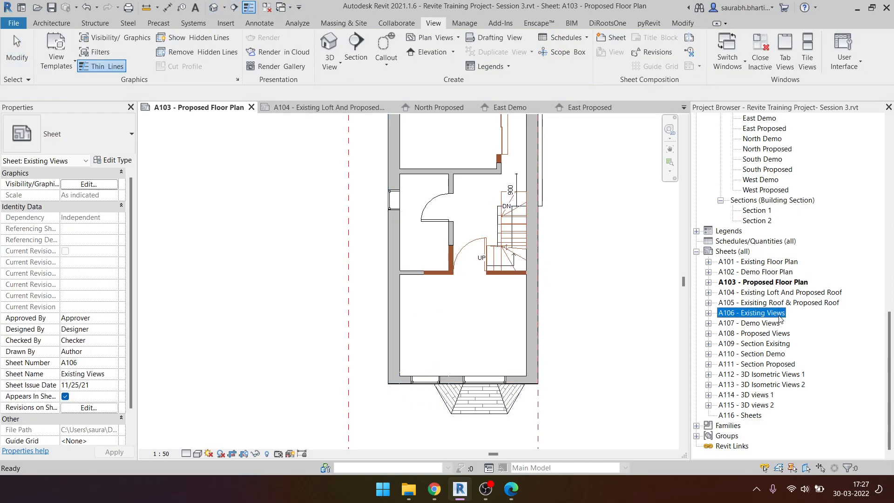
left_click(771, 284)
double_click(757, 293)
scroll(433, 286, "down", 5)
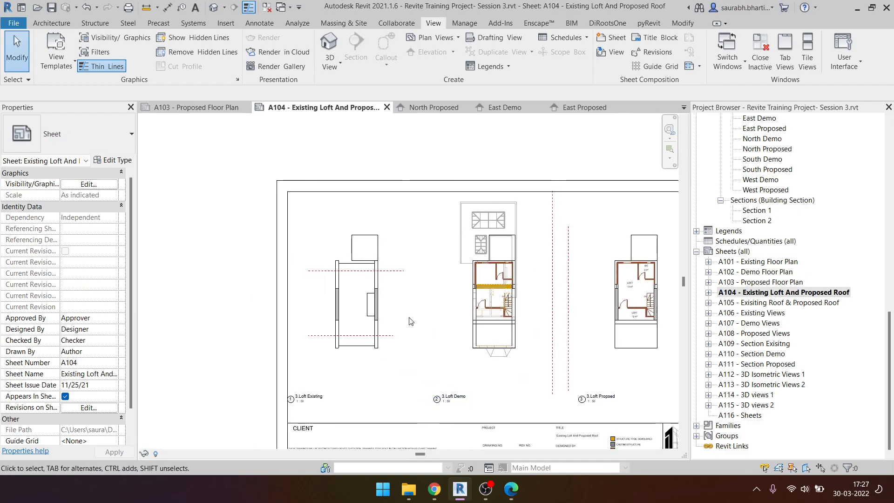
scroll(433, 286, "up", 4)
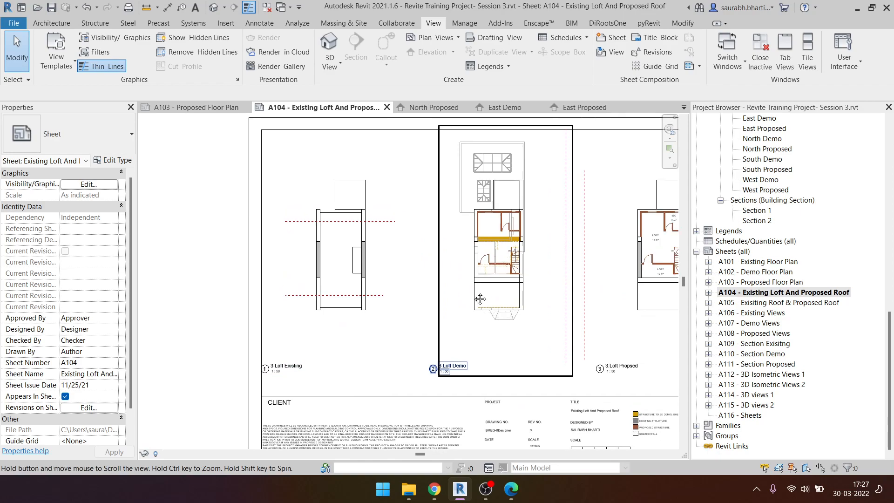
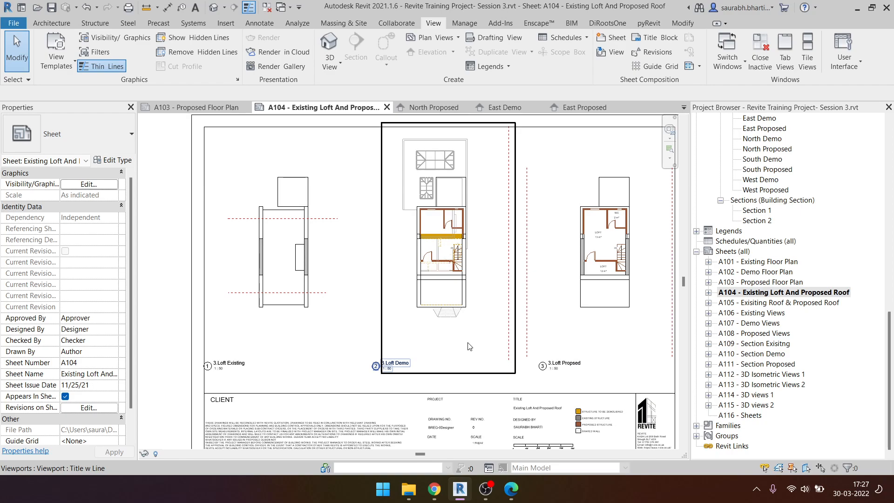
- Set the foreground colour of the Existing phase's cut pattern to RGB 192-192-192 in the phasing graphic overrides
left_click(469, 26)
left_click(712, 54)
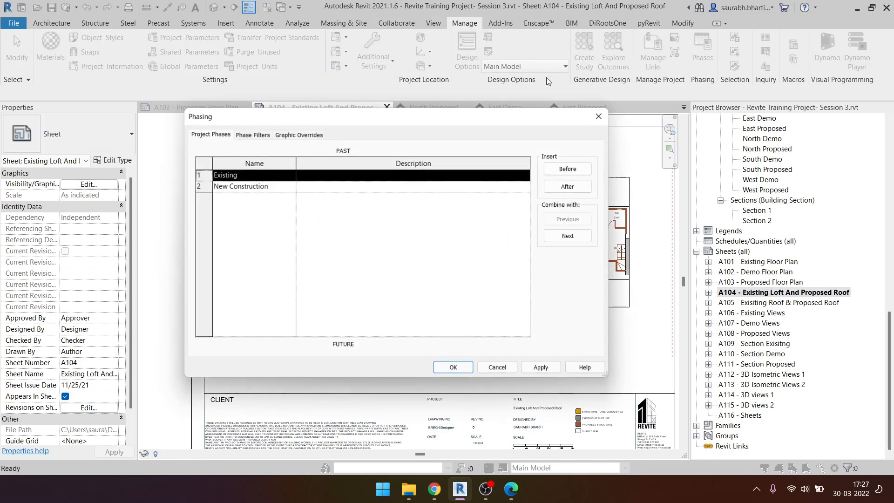
left_click(298, 136)
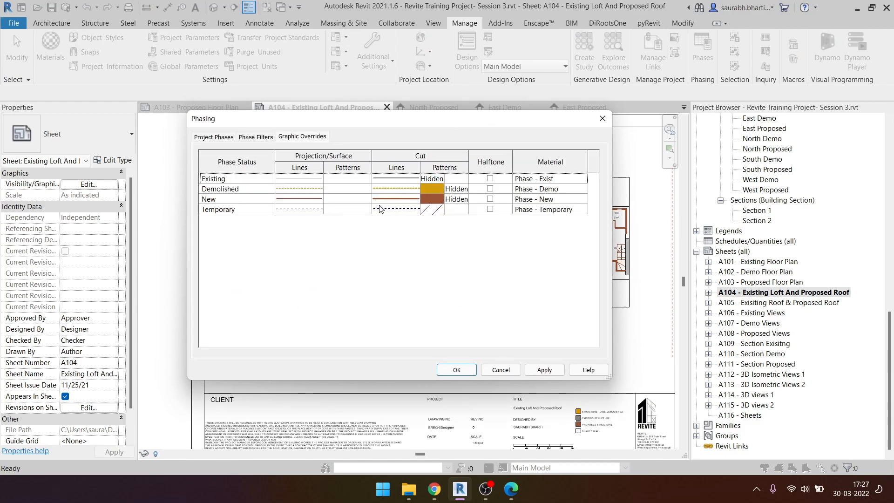
left_click(434, 178)
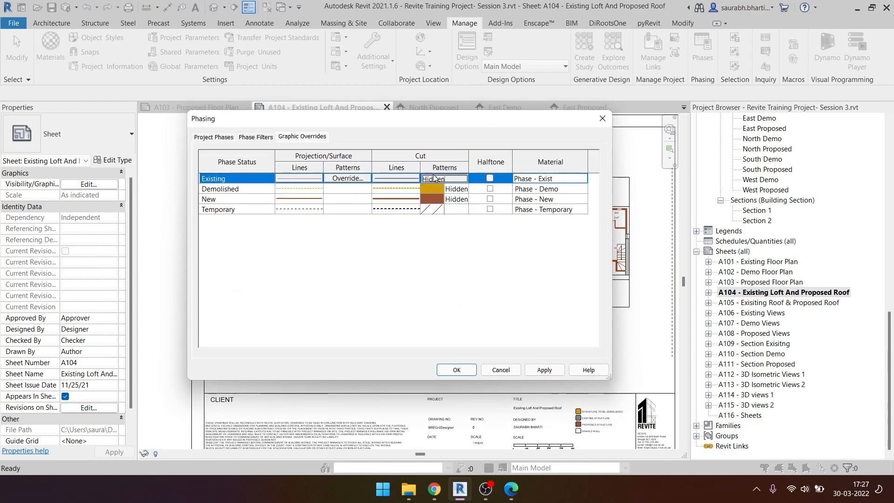
left_click(434, 178)
left_click(463, 179)
left_click(471, 195)
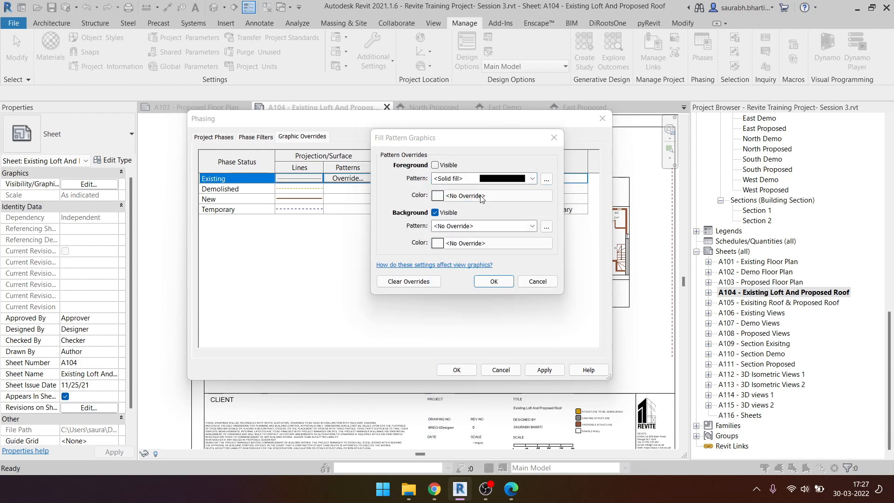
left_click(475, 196)
left_click(422, 197)
left_click(511, 315)
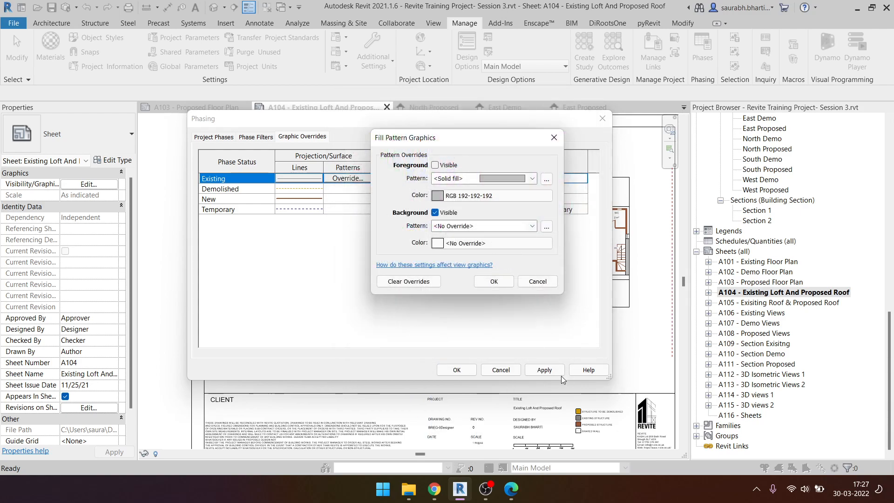
left_click(494, 282)
left_click(466, 371)
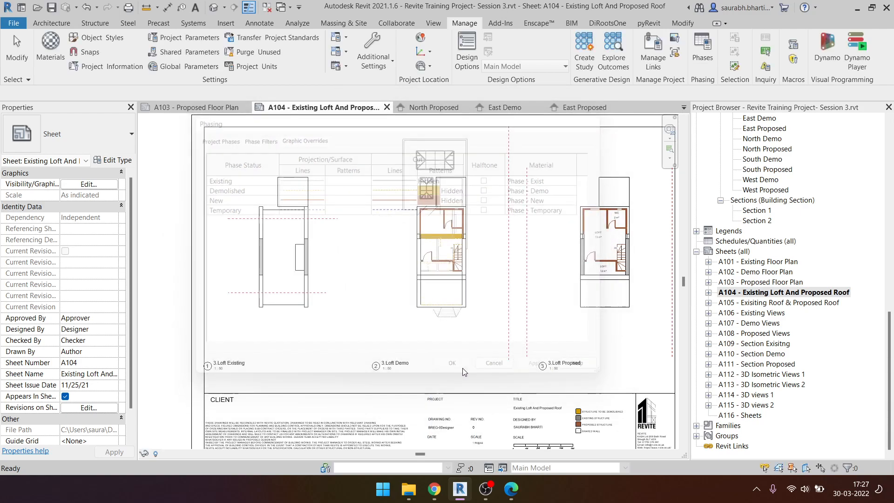
- Activate the 3.Loft Demo viewport on sheet A104
scroll(437, 234, "up", 5)
scroll(407, 261, "down", 3)
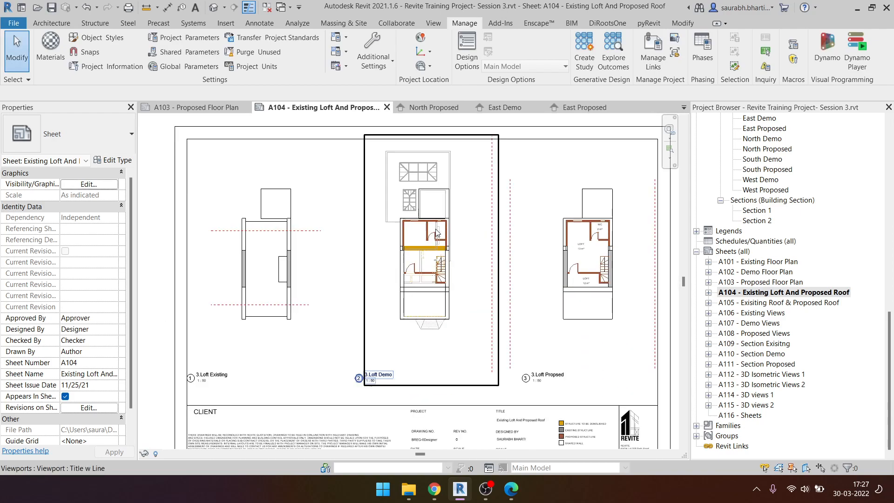
scroll(368, 264, "up", 2)
double_click(349, 254)
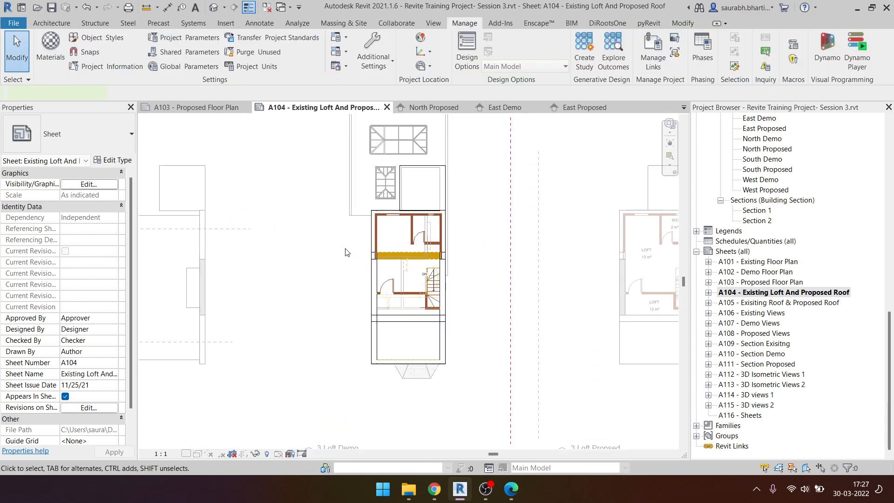
- Override the Walls cut pattern in the 3.Loft Demo view with a solid foreground fill in RGB 192-192-192
key("v")
key("v")
scroll(478, 203, "down", 9)
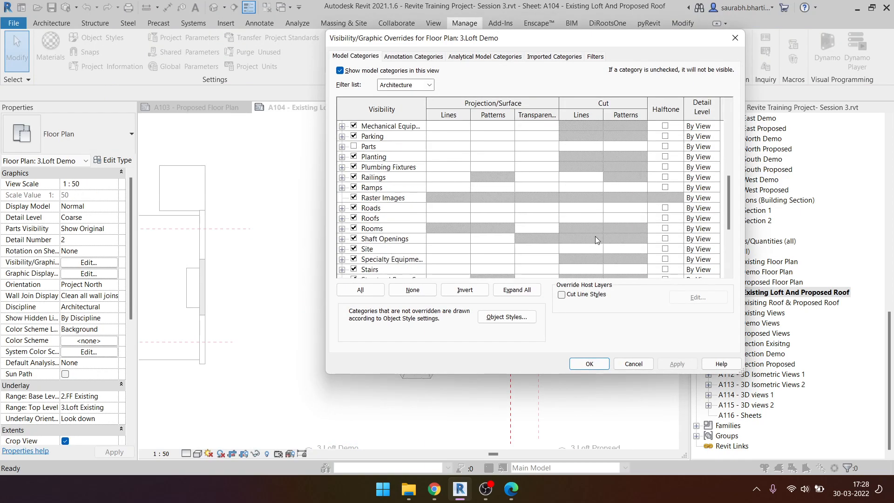
left_click(621, 264)
left_click(621, 260)
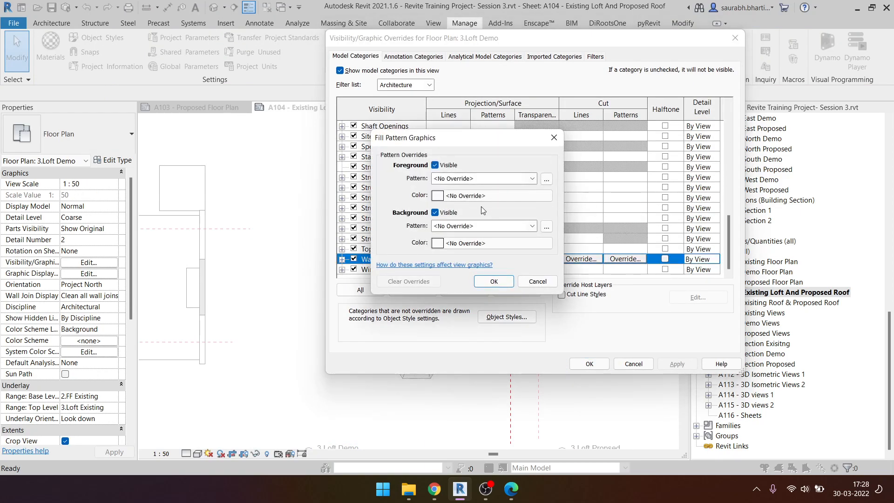
left_click(505, 179)
left_click(510, 196)
left_click(506, 198)
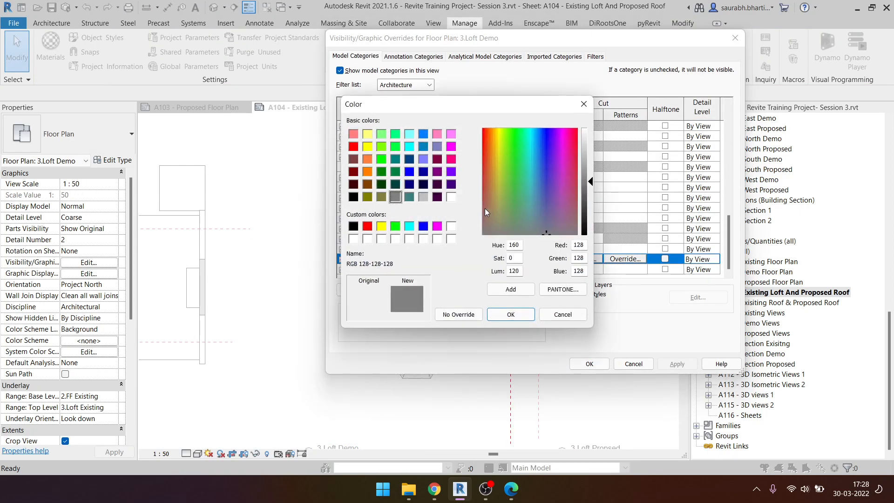
left_click(423, 197)
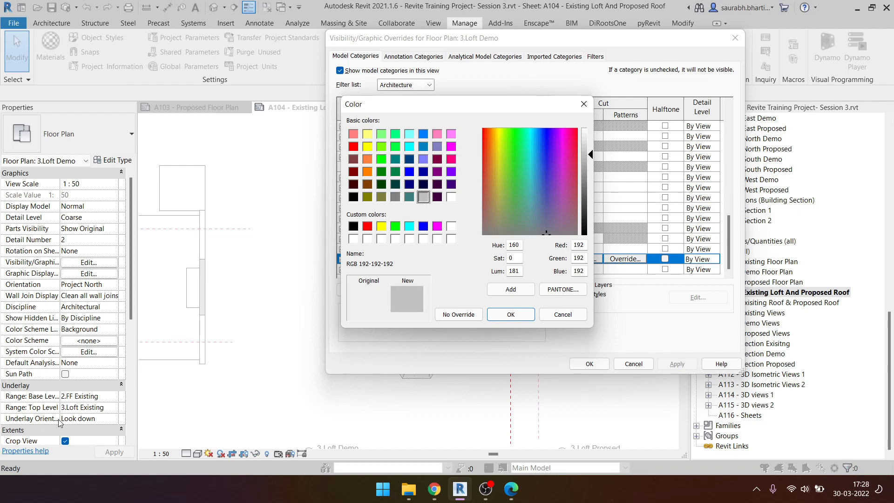
left_click(511, 315)
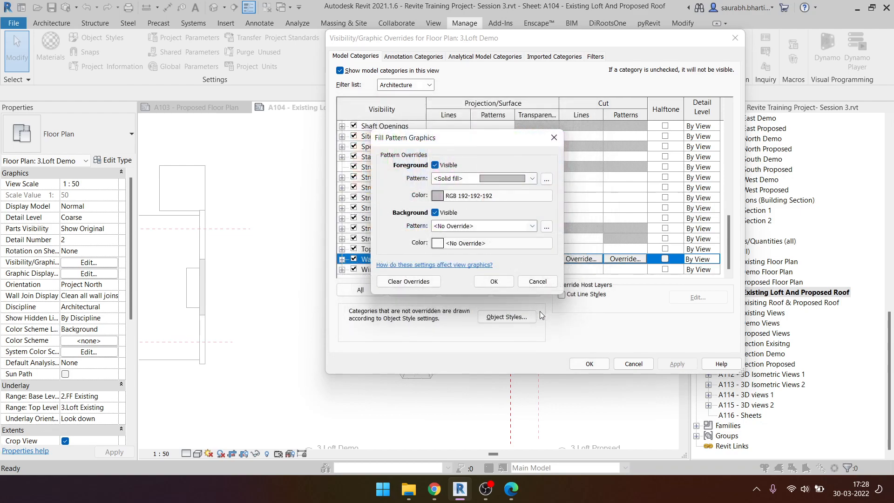
left_click(487, 282)
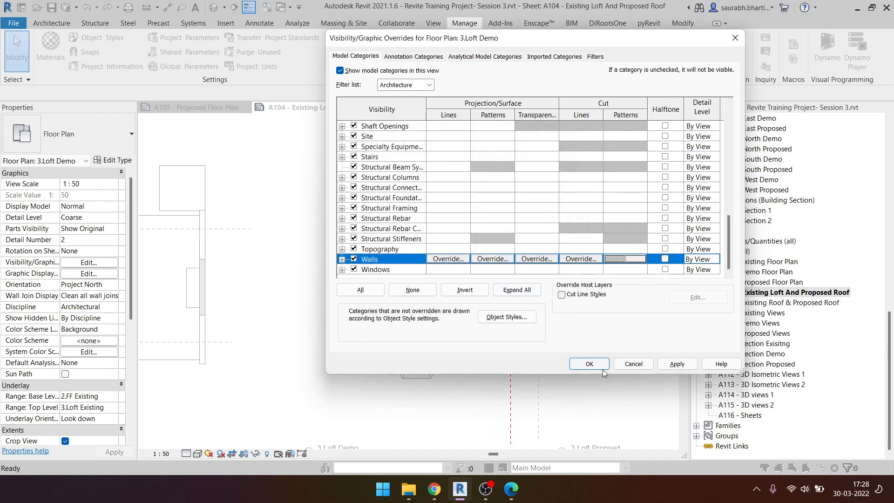
left_click(589, 363)
- Set the underlay base level of the 3.Loft Demo plan to None and deactivate its viewport
scroll(472, 294, "up", 2)
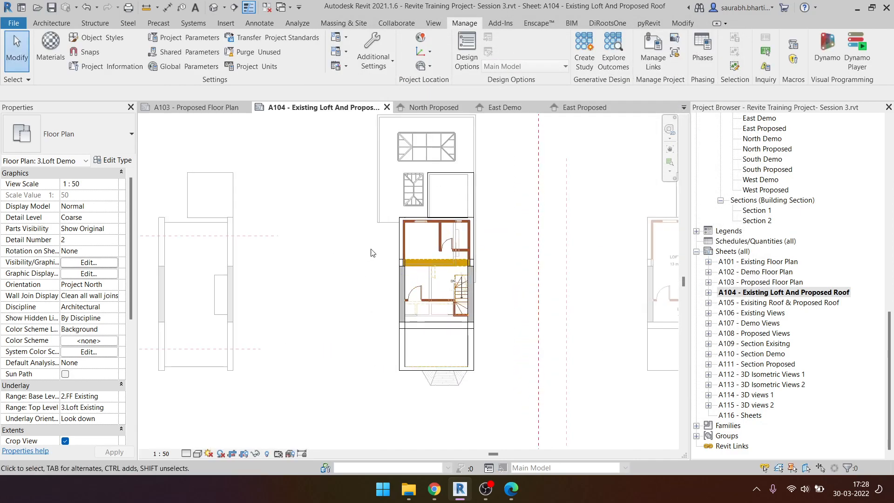
scroll(457, 319, "up", 3)
scroll(419, 274, "down", 3)
middle_click_drag(464, 309, 424, 307)
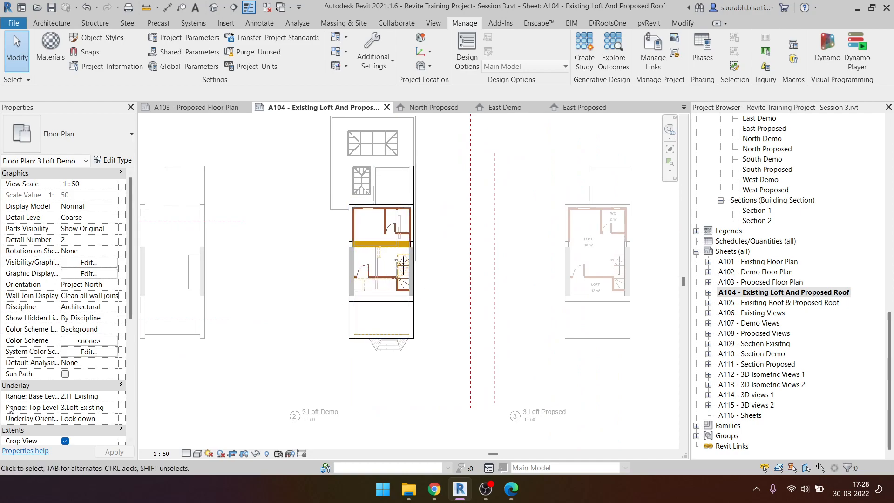
left_click(116, 397)
left_click(80, 410)
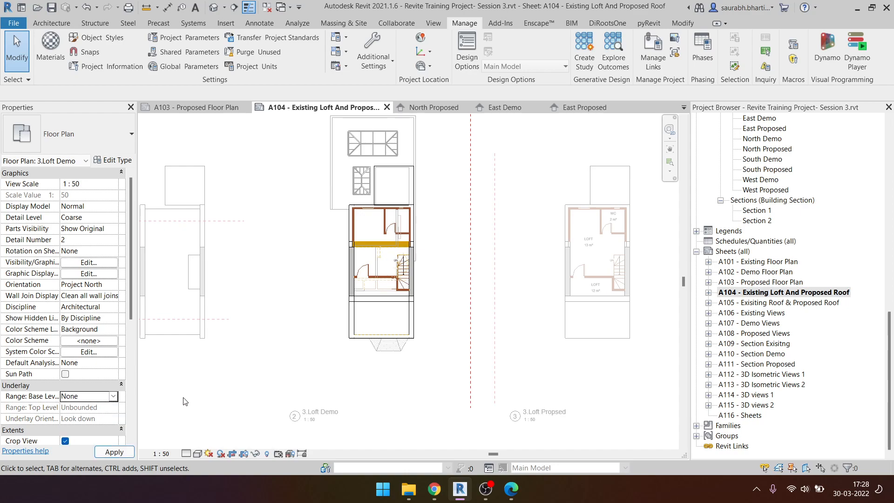
middle_click_drag(395, 250, 487, 245)
scroll(351, 272, "down", 1)
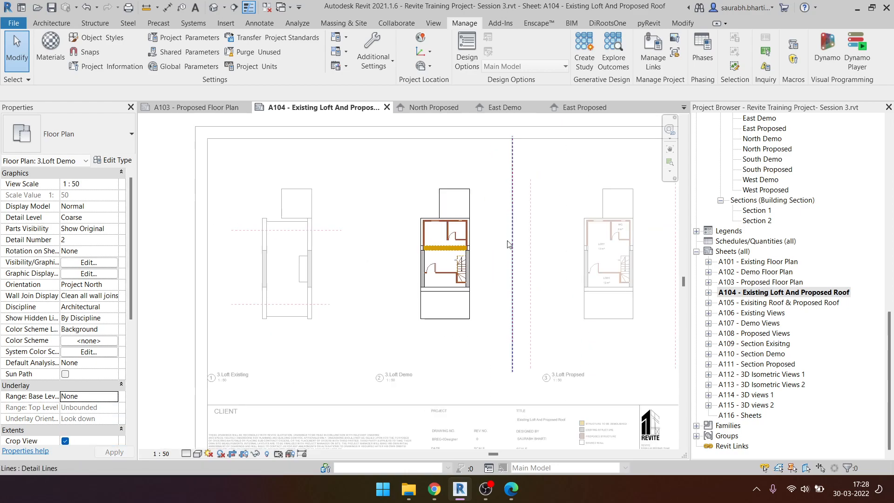
double_click(168, 269)
- Activate the 3.Loft Demo viewport and hide the roof category in that view
middle_click_drag(448, 329, 424, 329)
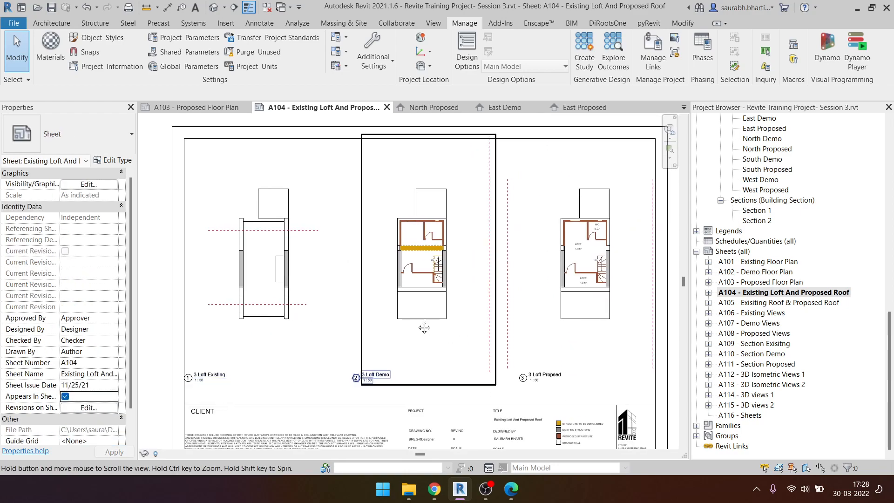
double_click(424, 296)
left_click(424, 300)
scroll(425, 294, "up", 2)
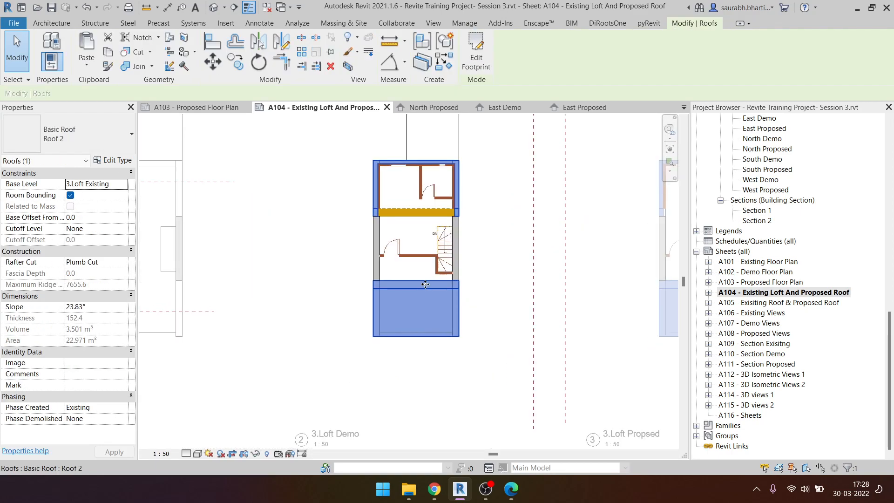
right_click(416, 295)
mouse_move(521, 93)
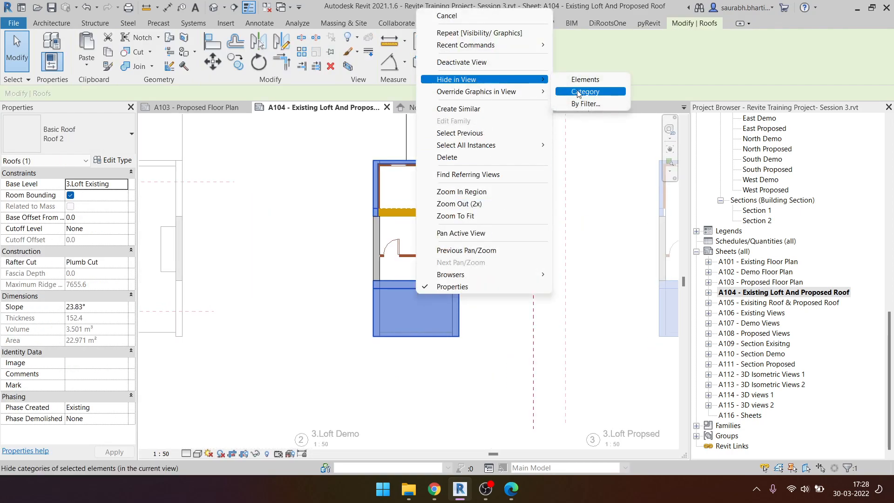
left_click(588, 93)
scroll(214, 345, "down", 2)
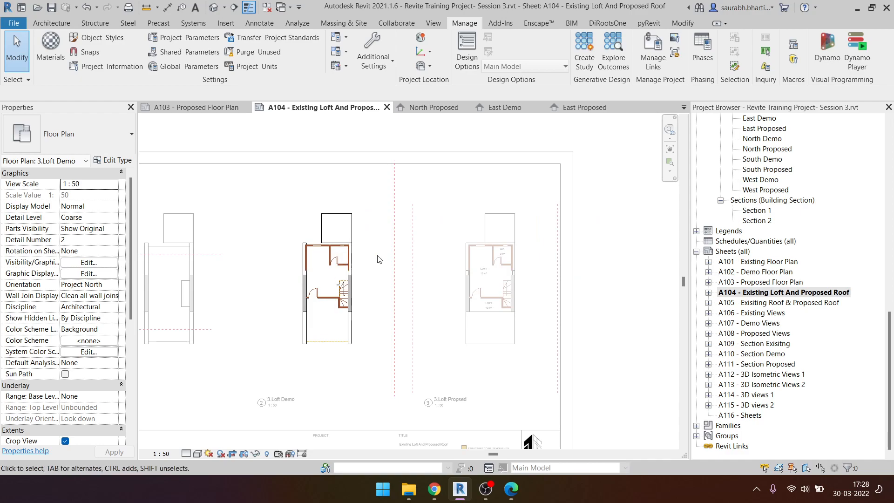
- Activate the 3.Loft Propsed viewport and hide the roof category in that view
double_click(651, 291)
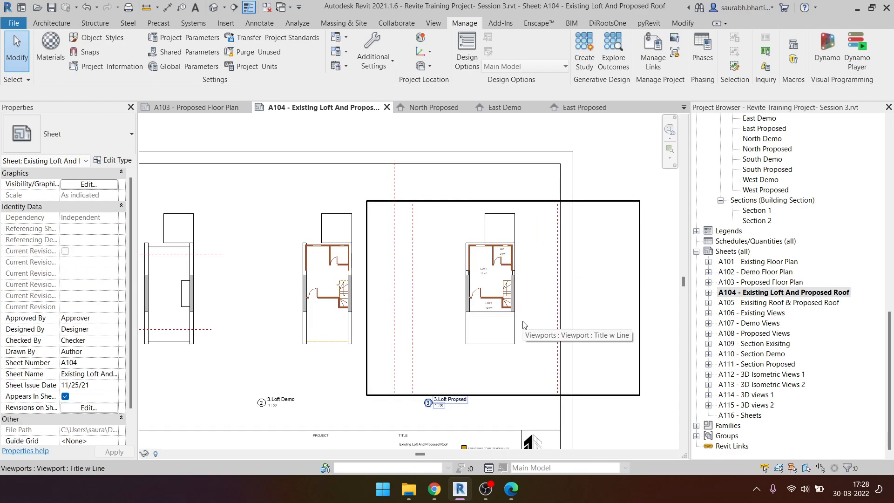
left_click(500, 329)
scroll(499, 327, "up", 2)
right_click(492, 316)
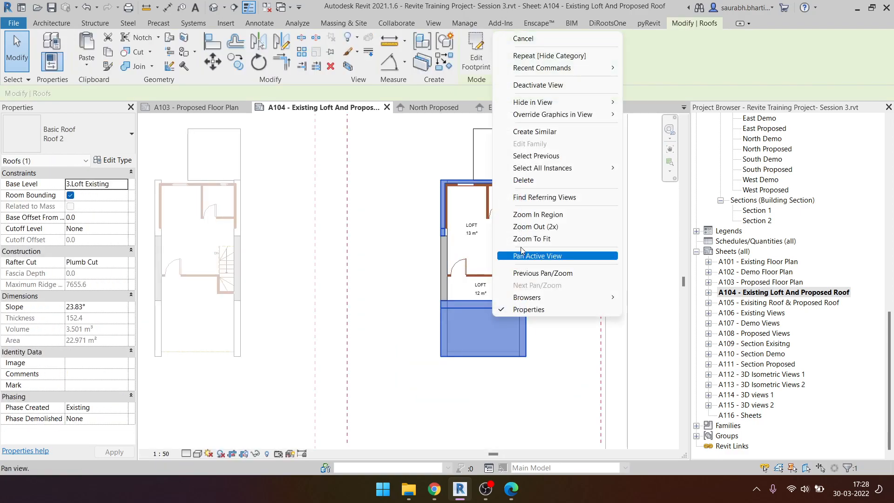
mouse_move(582, 103)
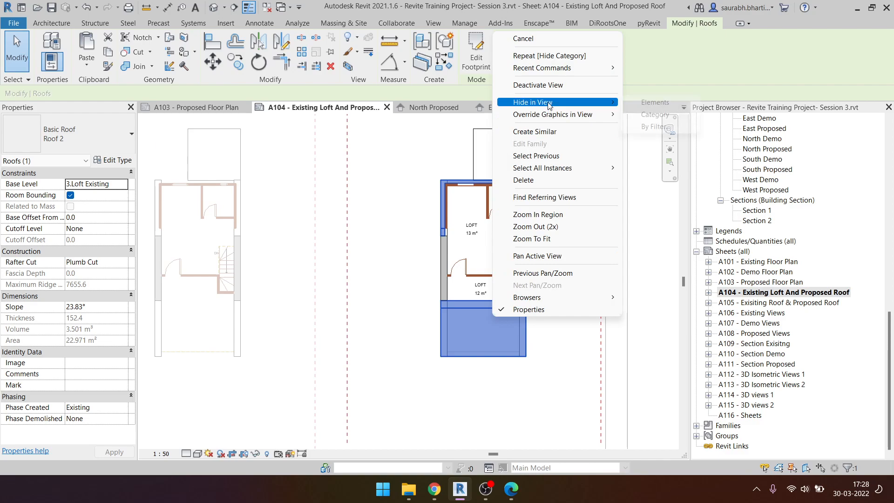
left_click(654, 114)
scroll(401, 368, "down", 2)
middle_click_drag(401, 368, 405, 383)
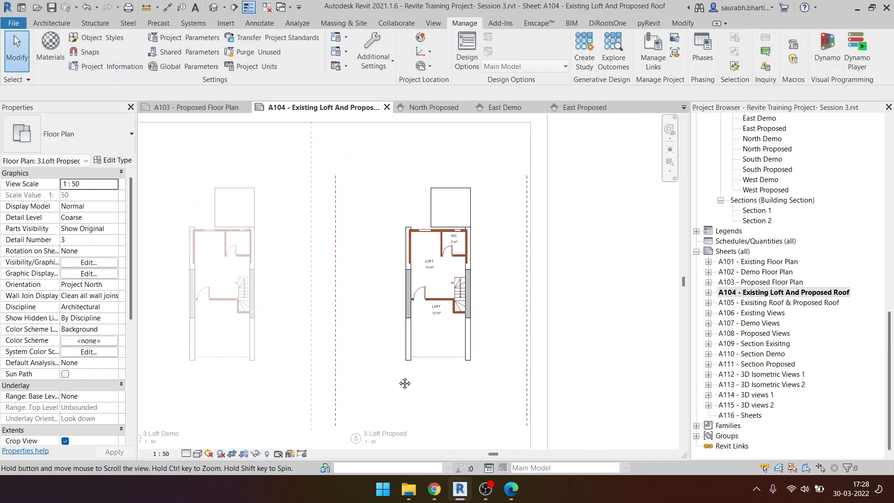
left_click(430, 351)
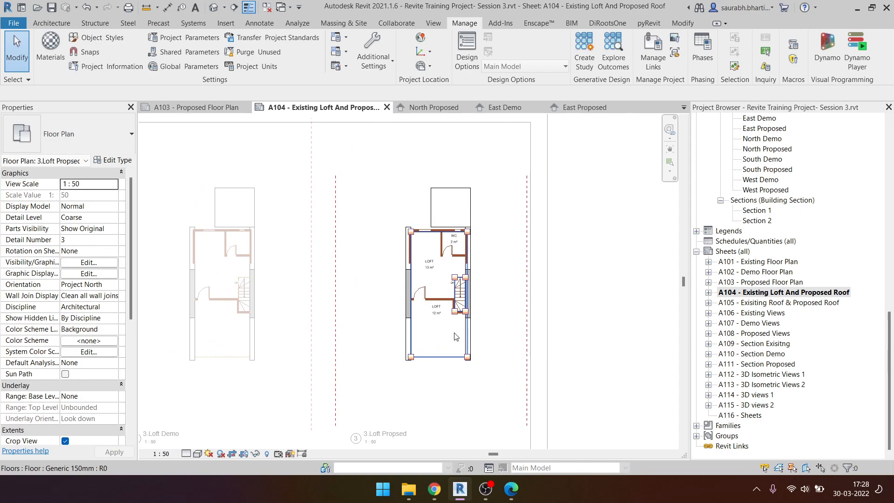
left_click(416, 341)
key("Escape")
scroll(466, 265, "up", 2)
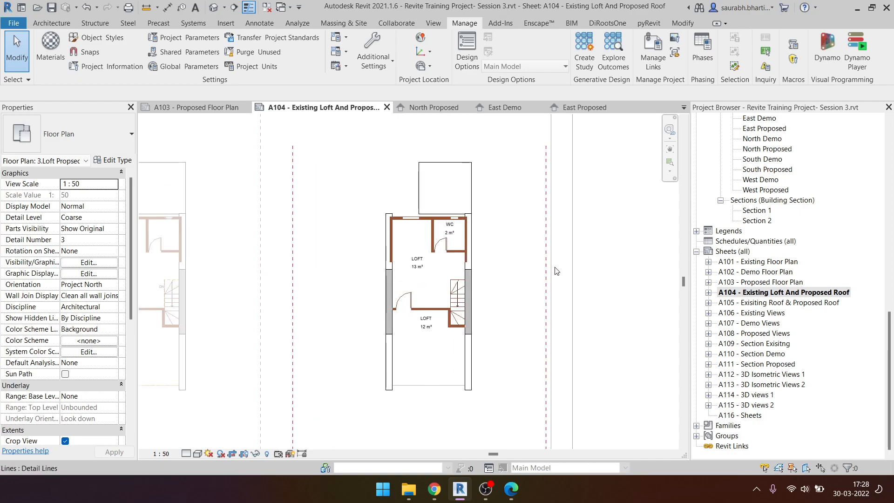
scroll(571, 279, "down", 3)
- Delete the two vertical dashed shared lines from the 3.Loft Propsed plan
double_click(646, 288)
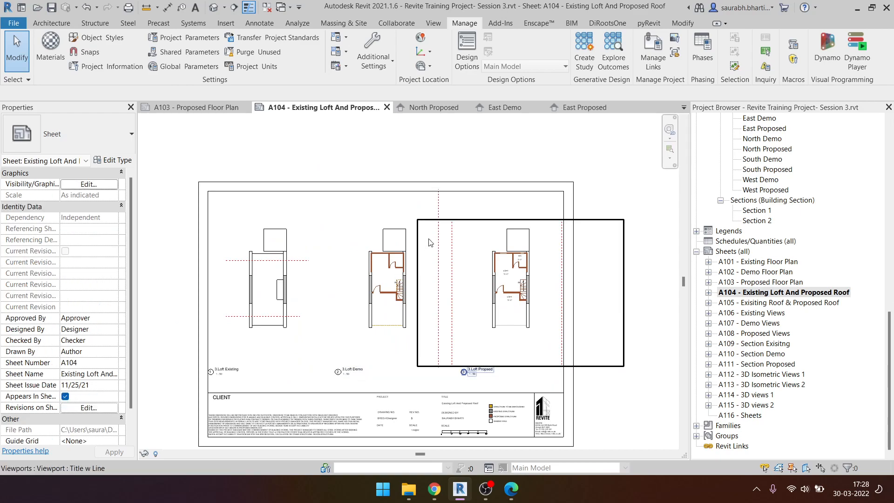
left_click(452, 230)
double_click(451, 231)
left_click(451, 232)
key("Delete")
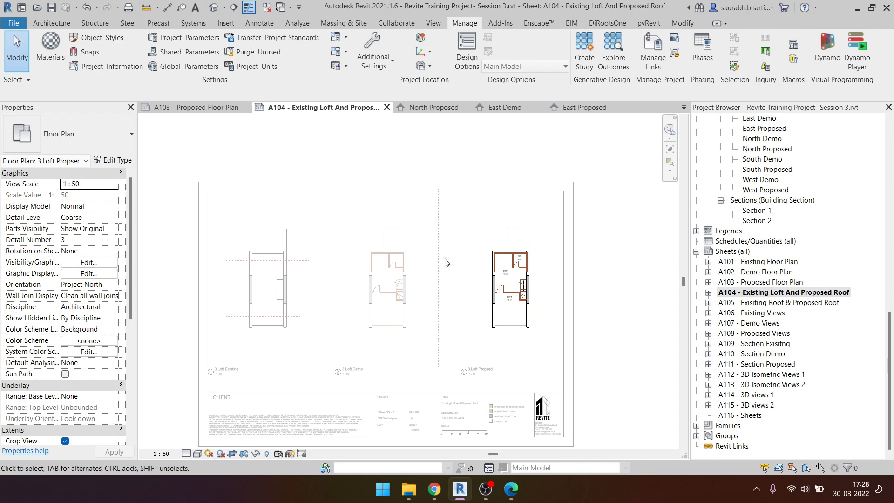
- Delete the vertical dashed shared lines on both sides of the 3.Loft Demo plan
double_click(405, 209)
left_click(406, 210)
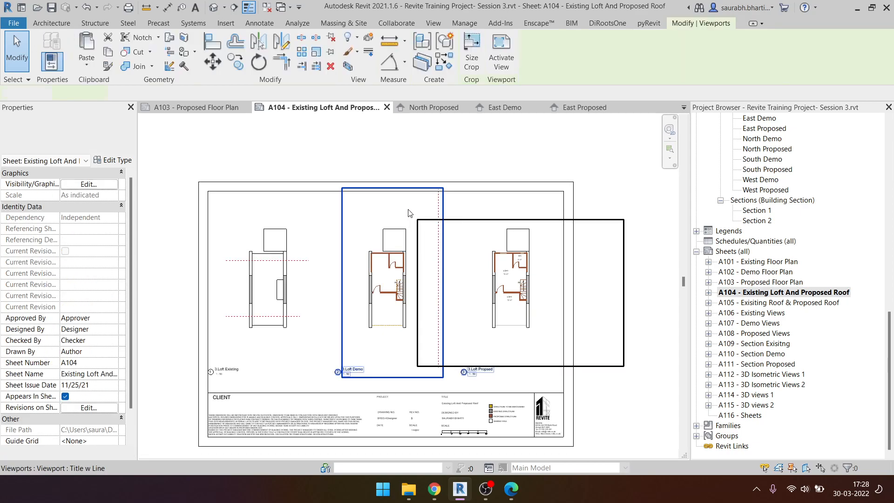
double_click(406, 210)
left_click(438, 209)
key("Delete")
left_click(329, 224)
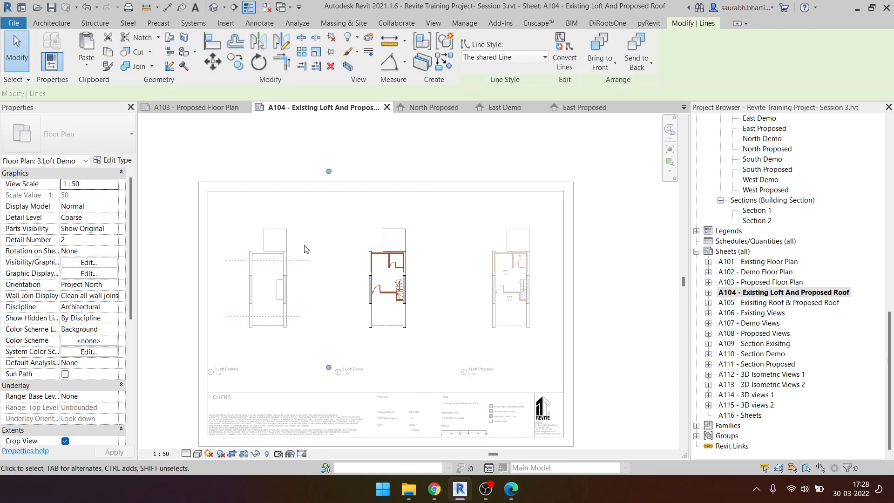
key("Delete")
- Delete the two horizontal dashed shared lines from the 3.Loft Existing plan and deactivate its viewport
double_click(306, 250)
double_click(300, 277)
left_click(301, 317)
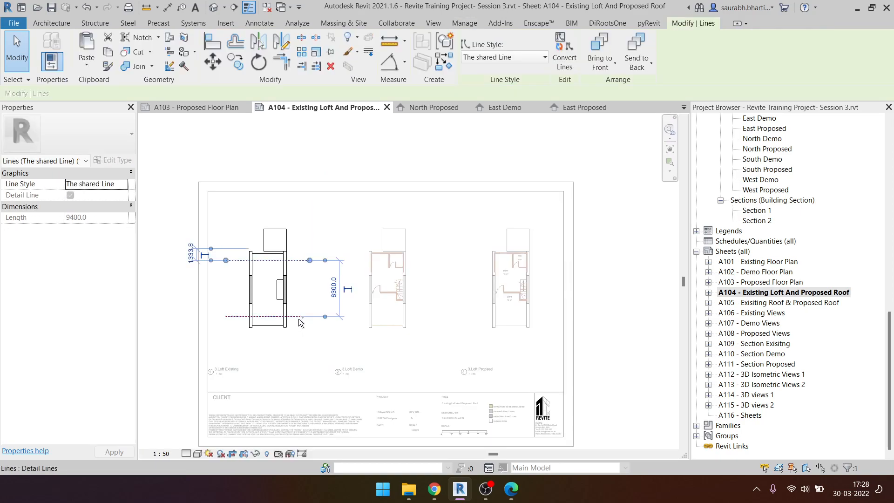
key("Escape")
scroll(376, 289, "down", 3)
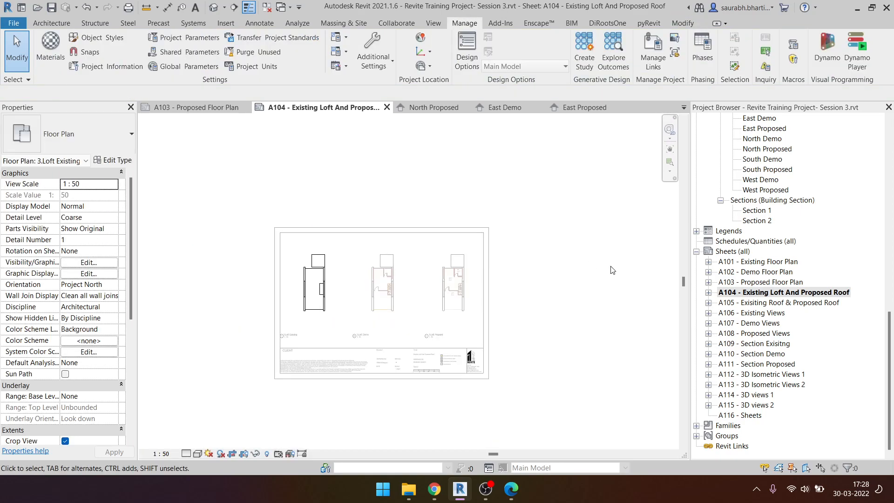
double_click(561, 282)
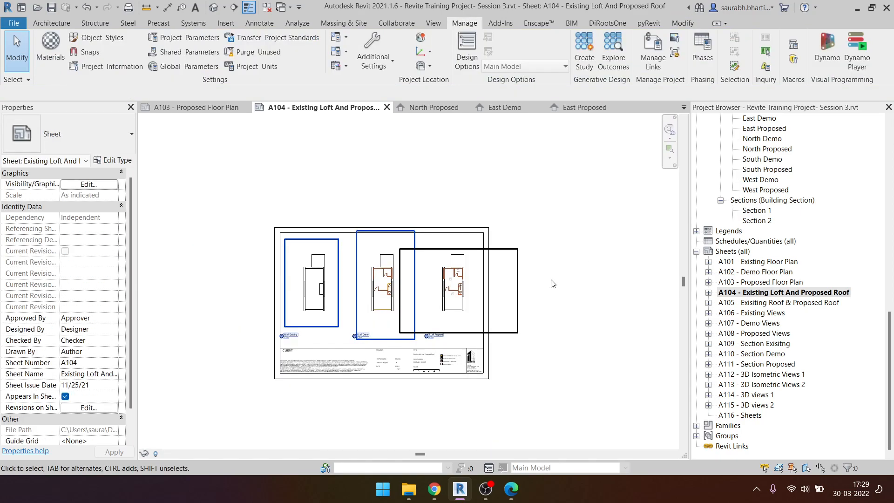
- Open sheet A105 - Exisiting Roof & Proposed Roof and activate its 4.Roof Demo viewport
double_click(761, 305)
left_click_drag(429, 271, 379, 276)
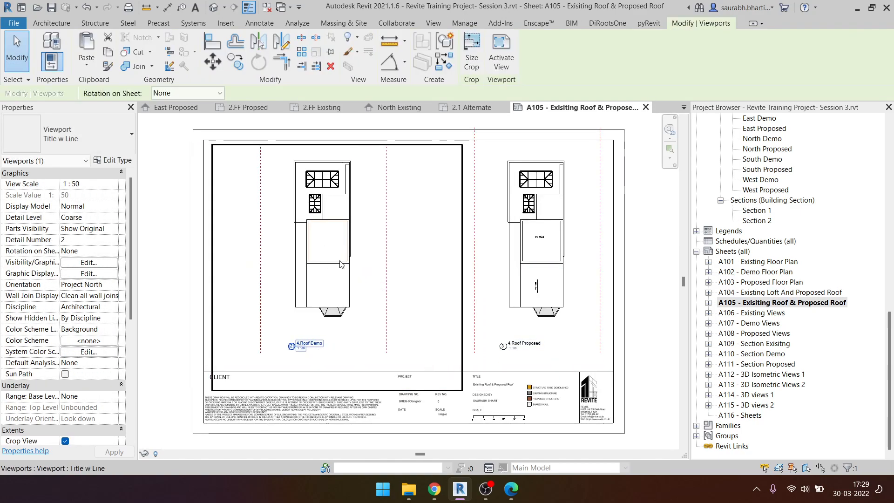
key("Escape")
scroll(349, 326, "up", 6)
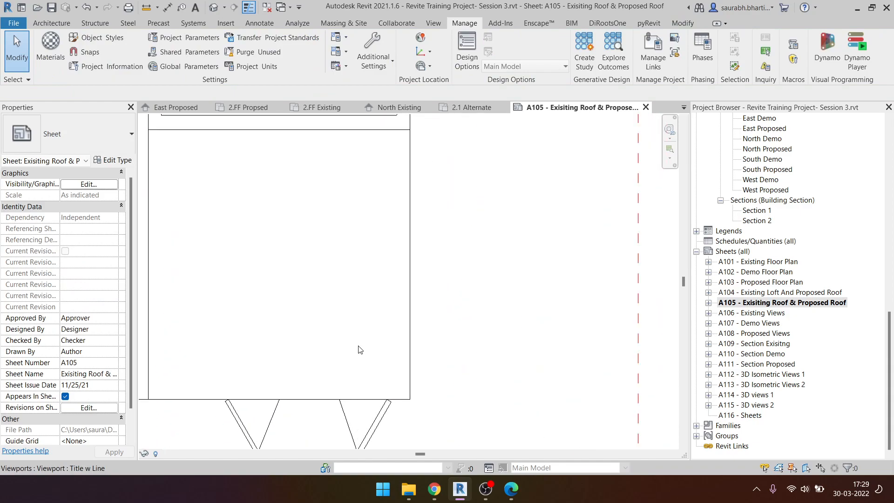
double_click(395, 319)
left_click(542, 320)
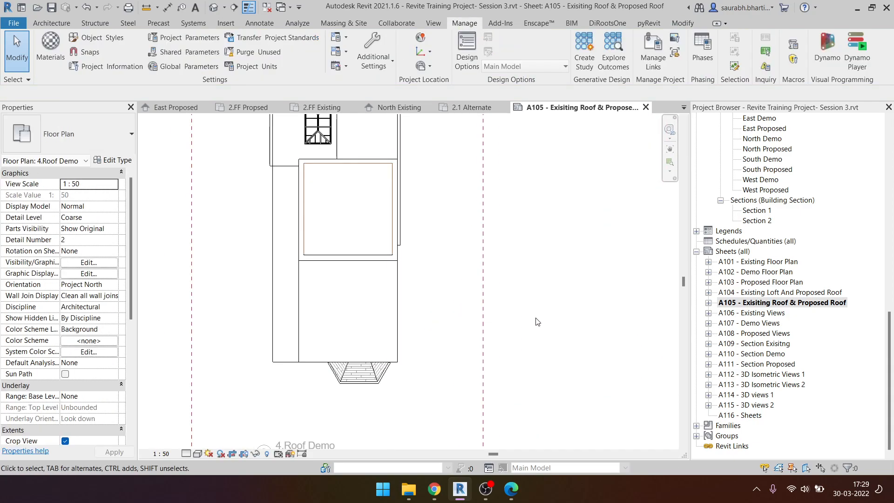
- Examine the front roof of type Roof 2 and its type properties in the 4.Roof Demo plan
scroll(542, 320, "down", 5)
scroll(519, 310, "up", 4)
scroll(523, 313, "down", 2)
middle_click_drag(304, 306, 382, 322)
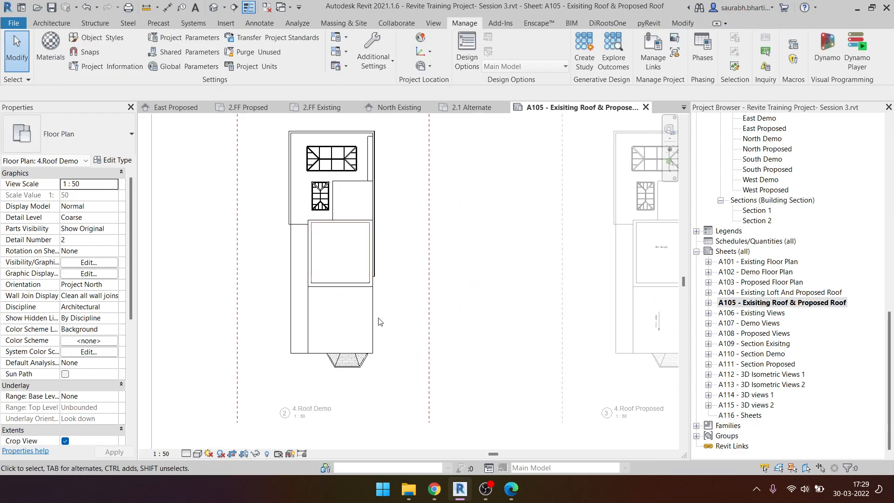
left_click(356, 336)
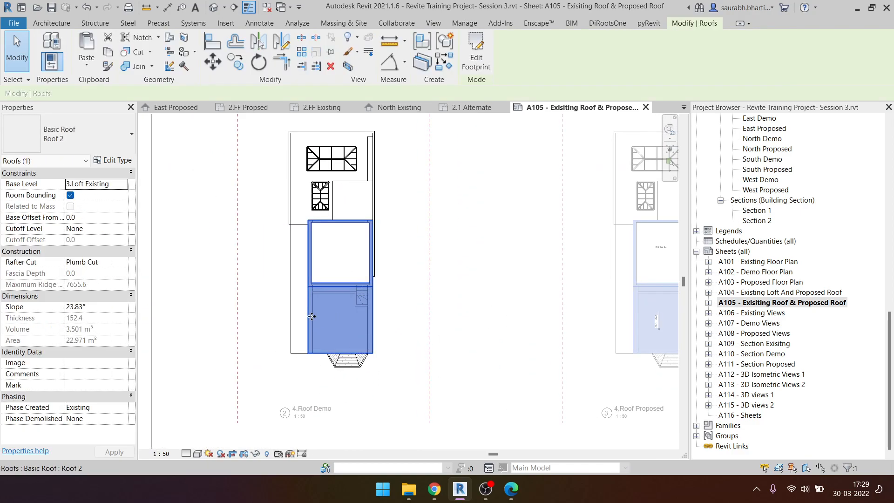
left_click(382, 334)
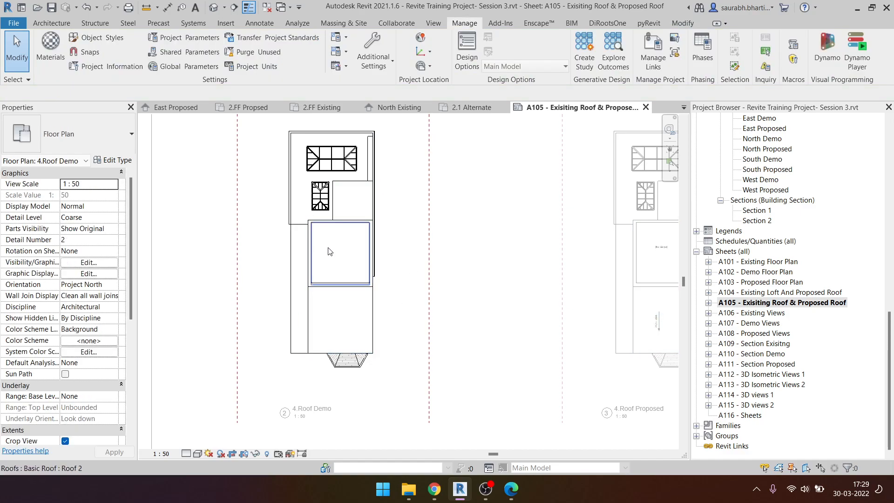
left_click(347, 339)
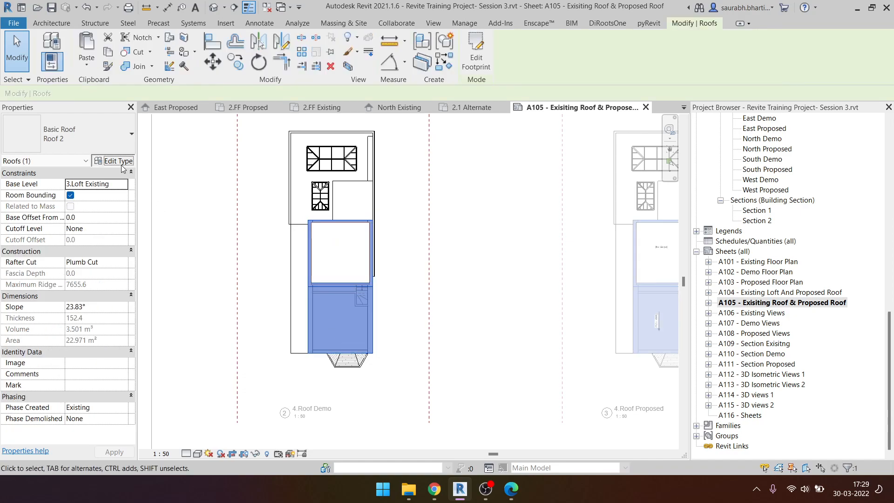
left_click(122, 165)
left_click(458, 44)
left_click(382, 268)
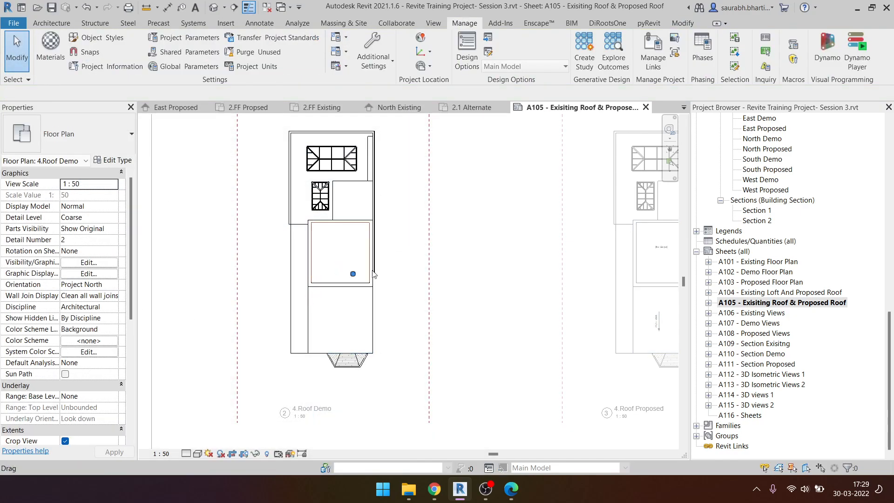
- Open the material selection for the structure layer of roof type Roof 2 and search the project materials for "roof"
left_click(334, 318)
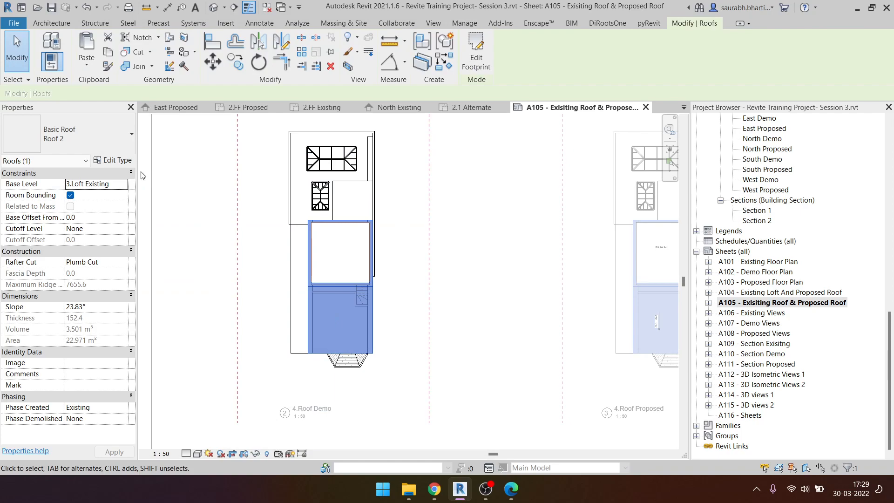
left_click(114, 160)
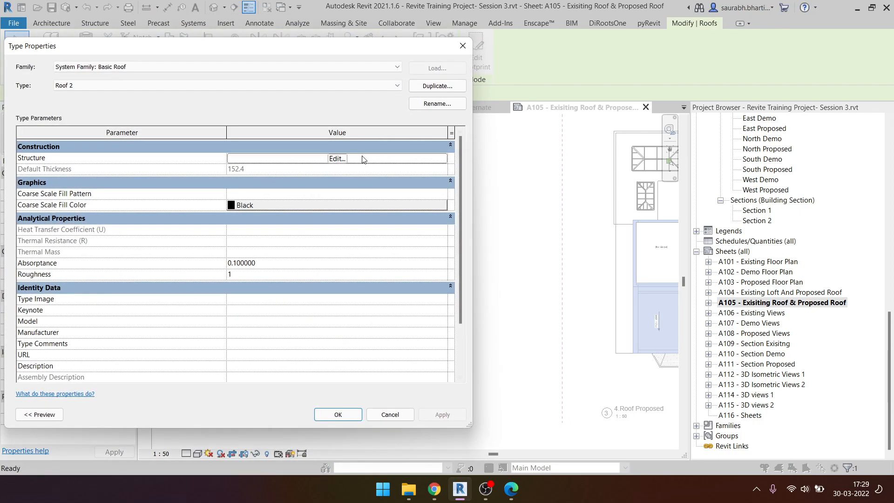
left_click(339, 159)
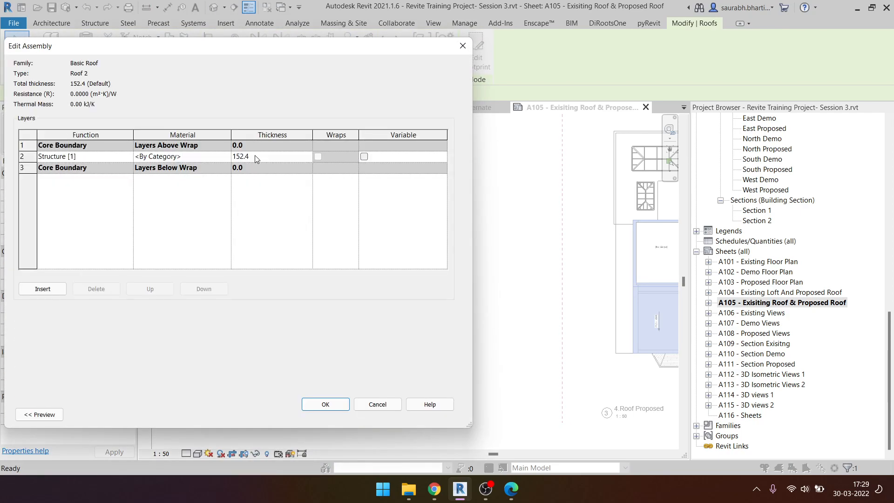
left_click(223, 157)
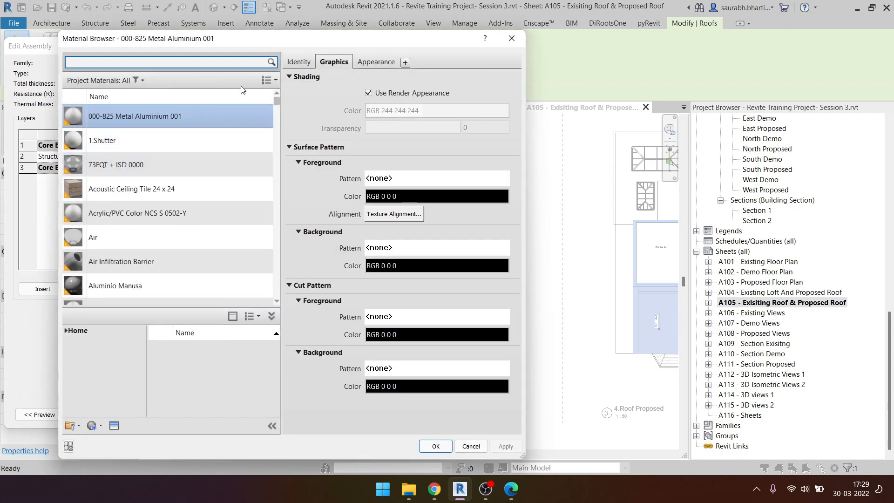
type("roof")
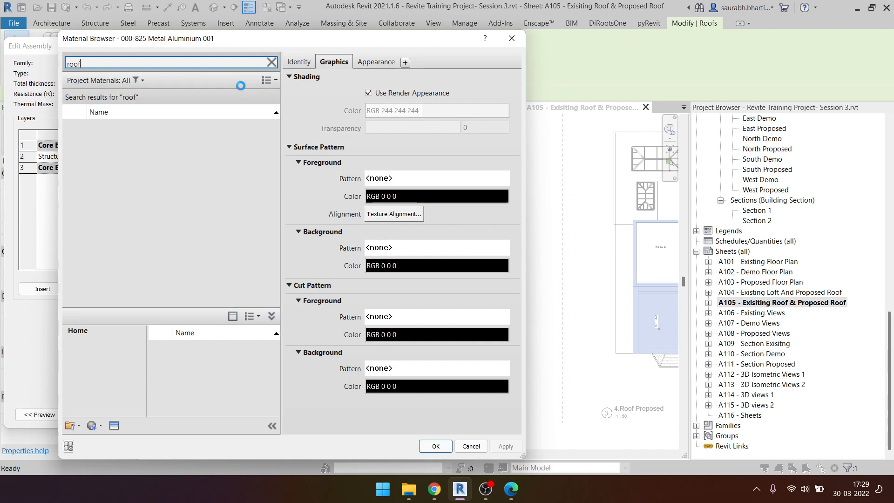
scroll(194, 199, "down", 3)
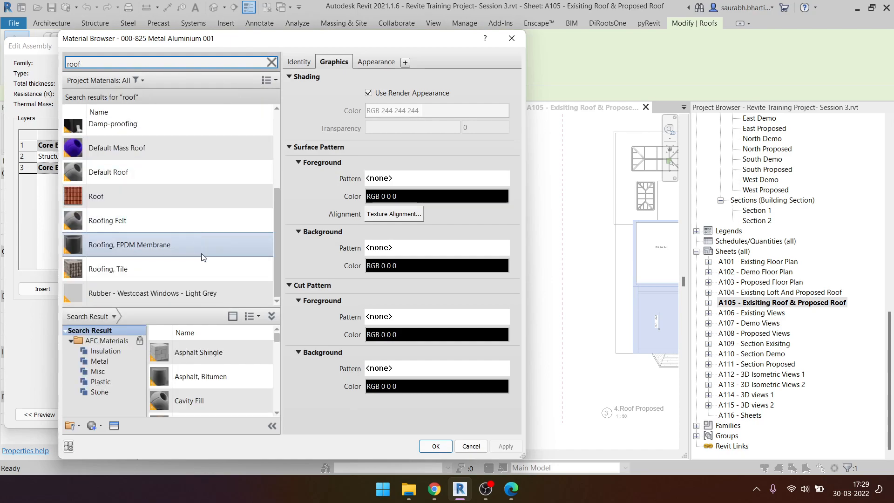
left_click(271, 62)
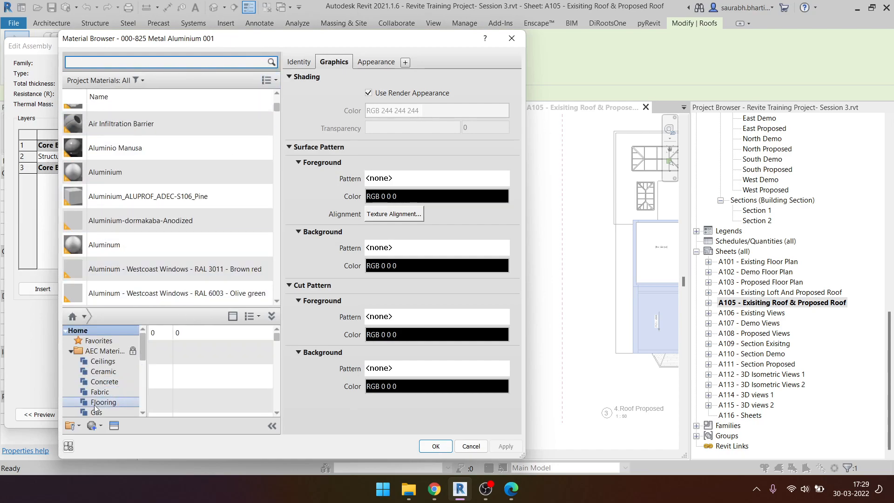
- Try to create a new material and rename it Roof
left_click(92, 426)
left_click(115, 441)
right_click(126, 197)
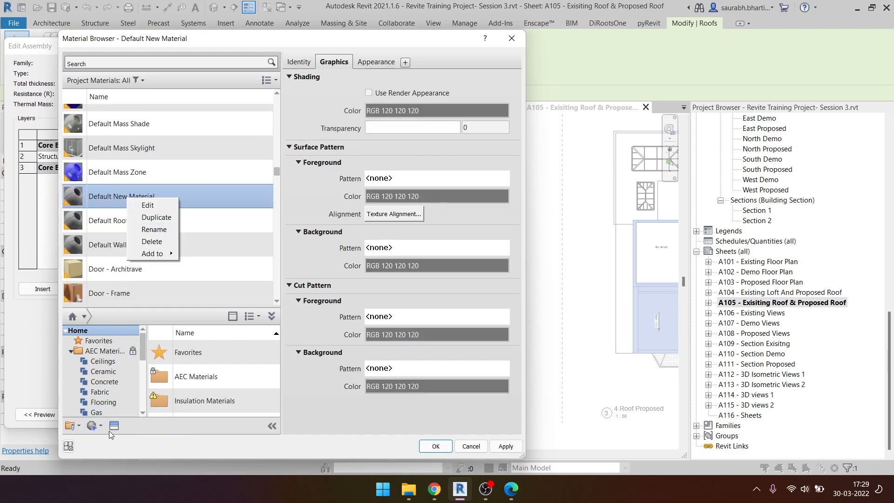
left_click(92, 426)
left_click(124, 198)
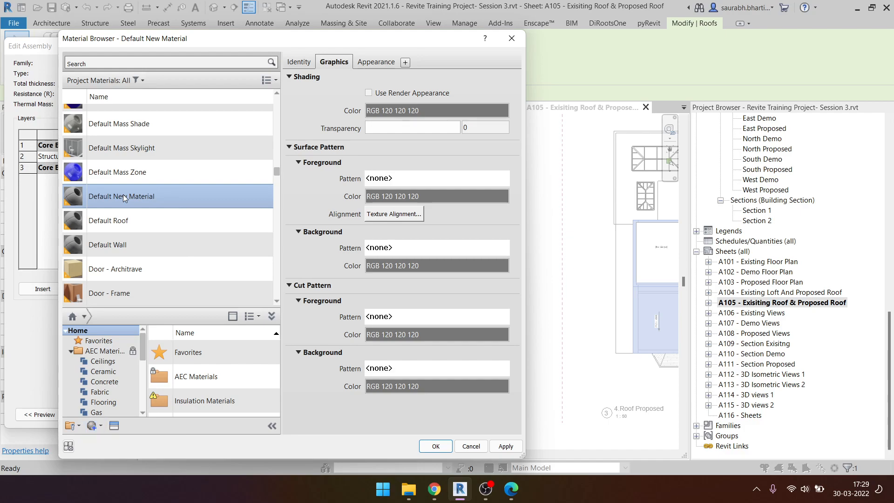
right_click(125, 197)
left_click(177, 228)
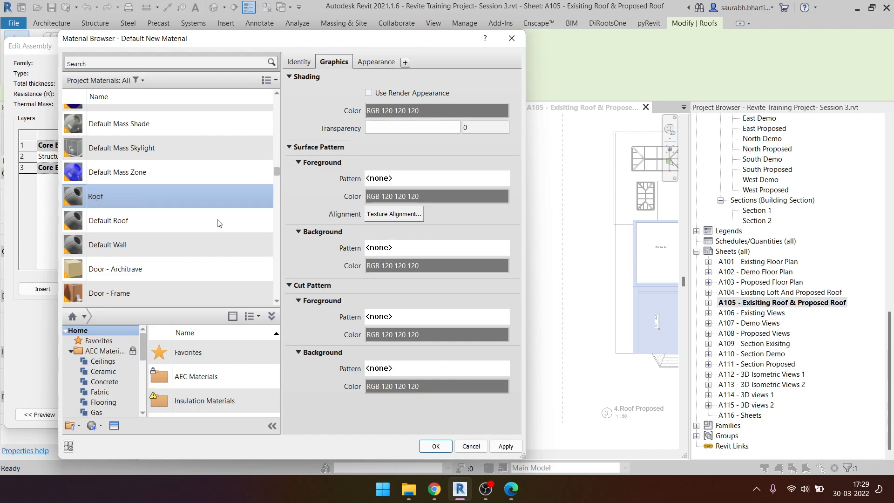
type("Roof")
key("Return")
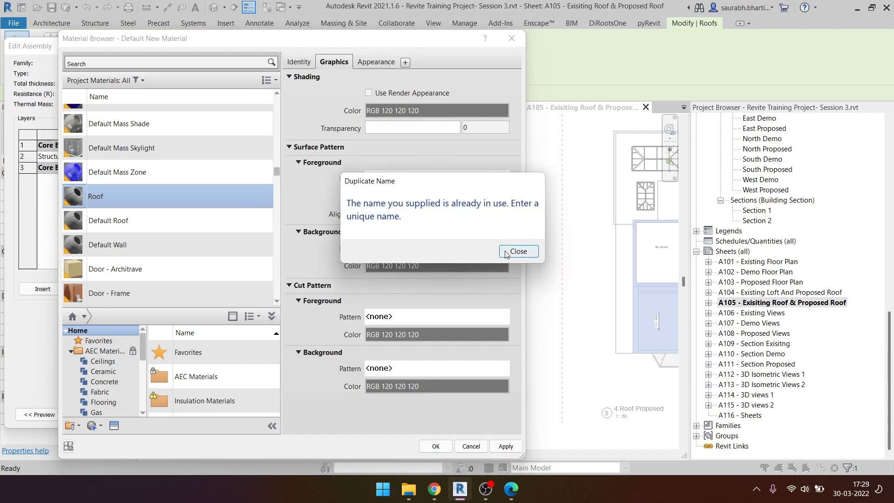
left_click(507, 253)
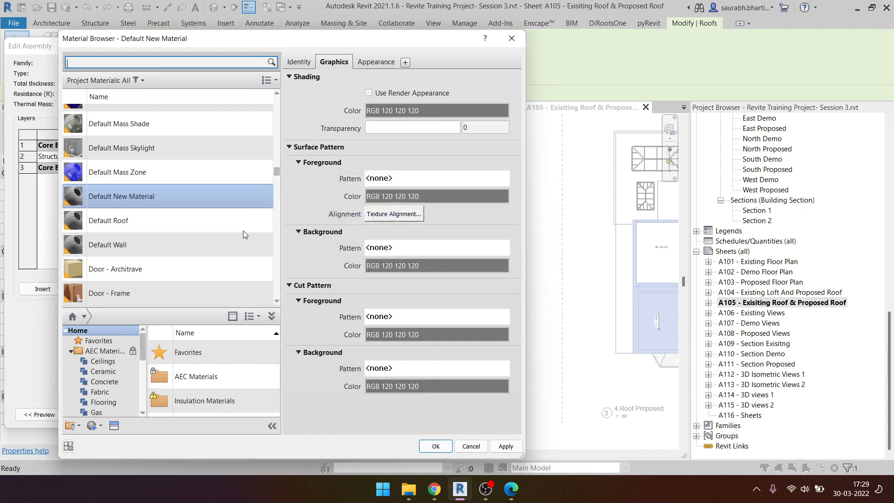
- Choose the Default Roof material and set its shading color to brown, RGB 122 94 5
left_click(131, 216)
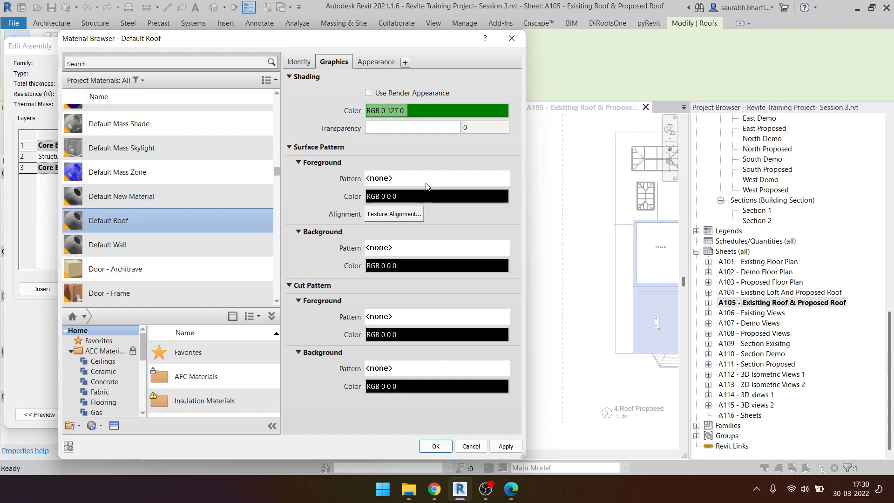
left_click(409, 108)
left_click(379, 189)
left_click(333, 171)
mouse_move(334, 170)
left_mouse_down()
mouse_move(312, 168)
mouse_move(328, 167)
left_mouse_up()
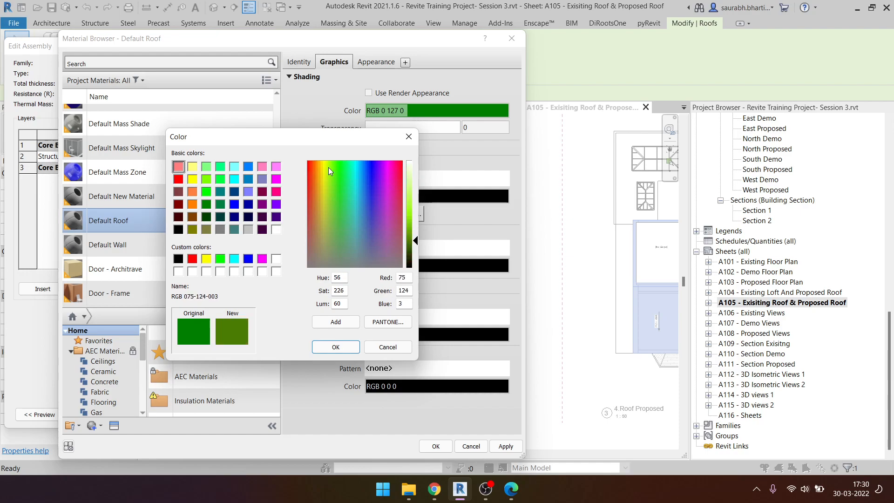
left_click(336, 352)
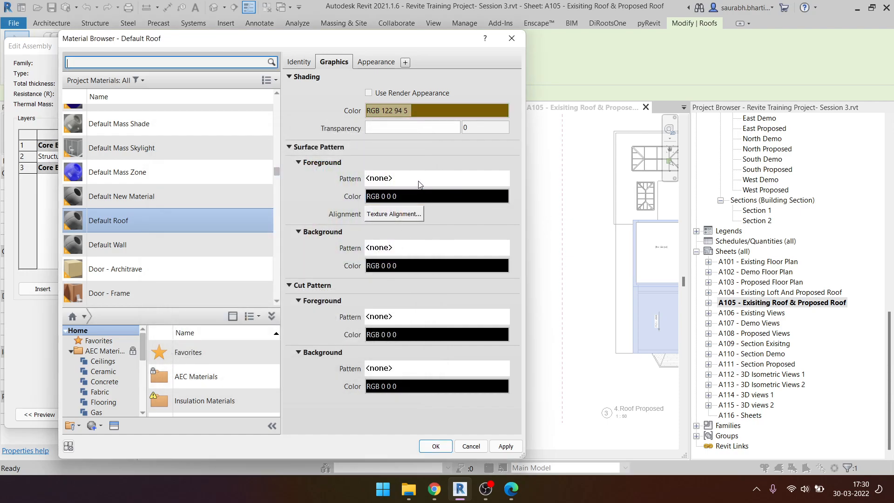
- Set the Default Roof material's surface foreground pattern to the model pattern 100mm Horizontal
left_click(396, 179)
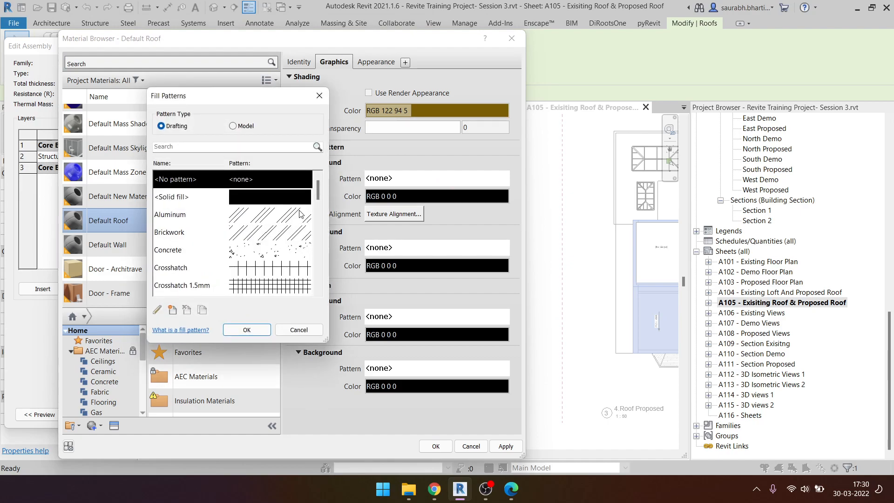
scroll(298, 223, "down", 10)
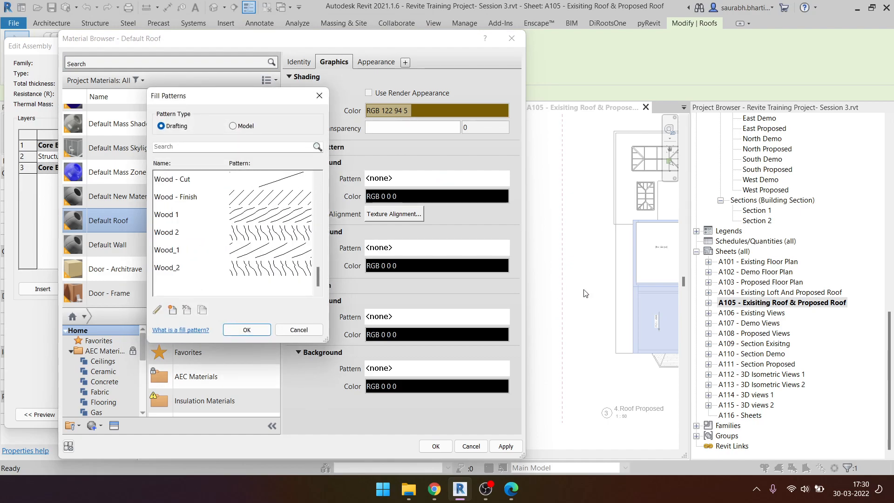
scroll(252, 233, "up", 10)
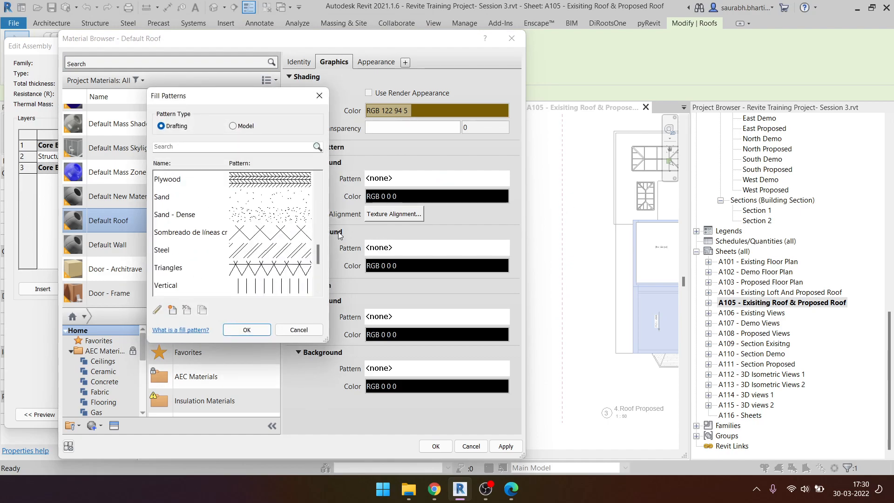
left_click(233, 126)
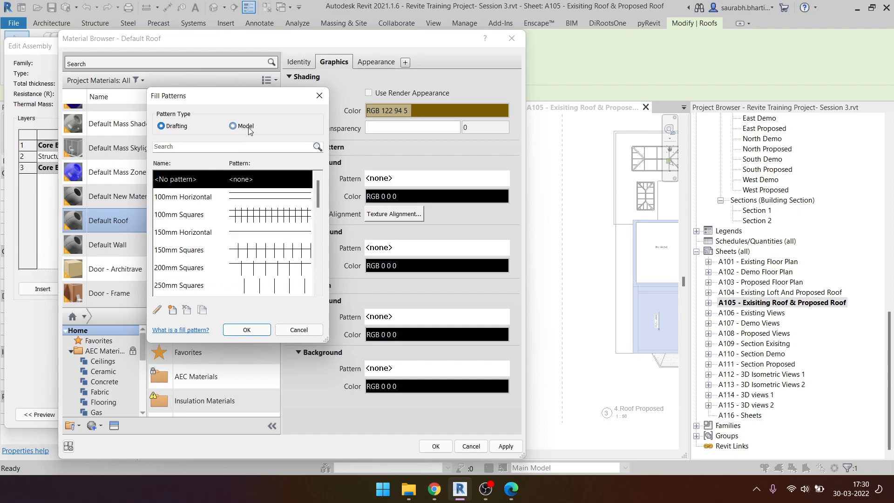
left_click(219, 197)
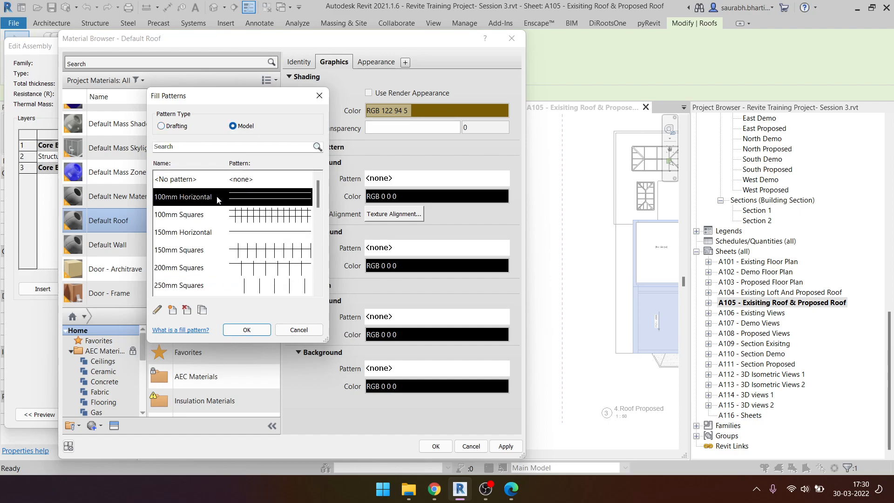
left_click(158, 310)
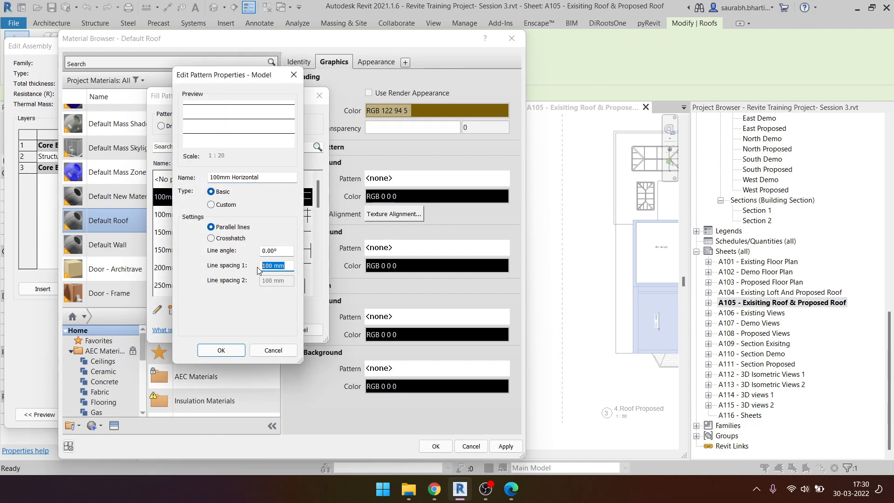
left_click(294, 76)
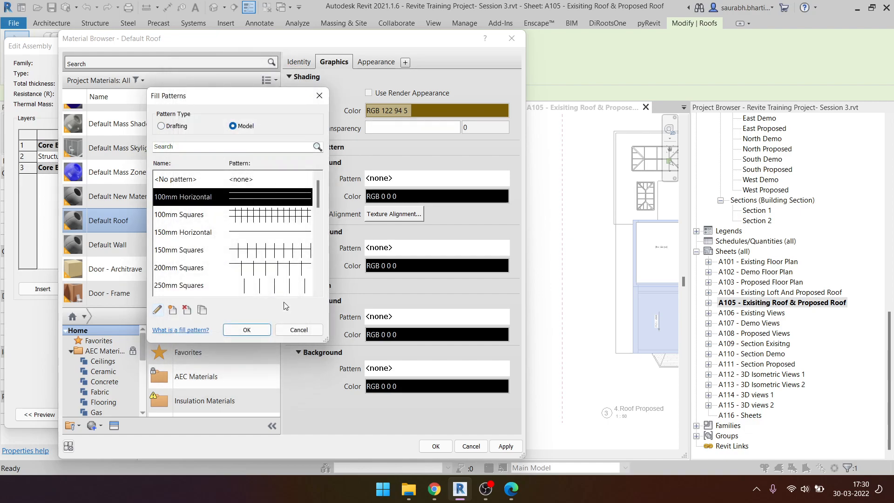
left_click(247, 330)
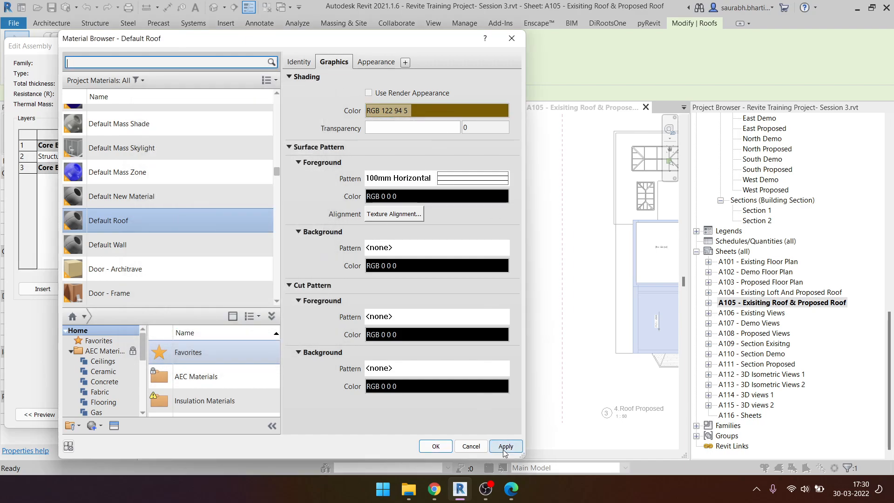
- Assign the Default Roof material to Roof 2's structure, confirm the type properties, and deactivate the 4.Roof Demo viewport
left_click(435, 446)
left_click(326, 404)
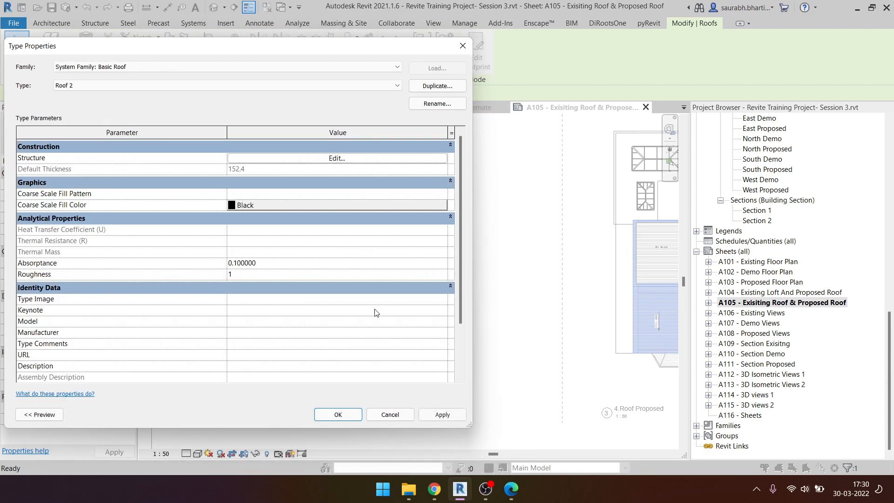
left_click(340, 413)
key("Escape")
scroll(361, 226, "down", 1)
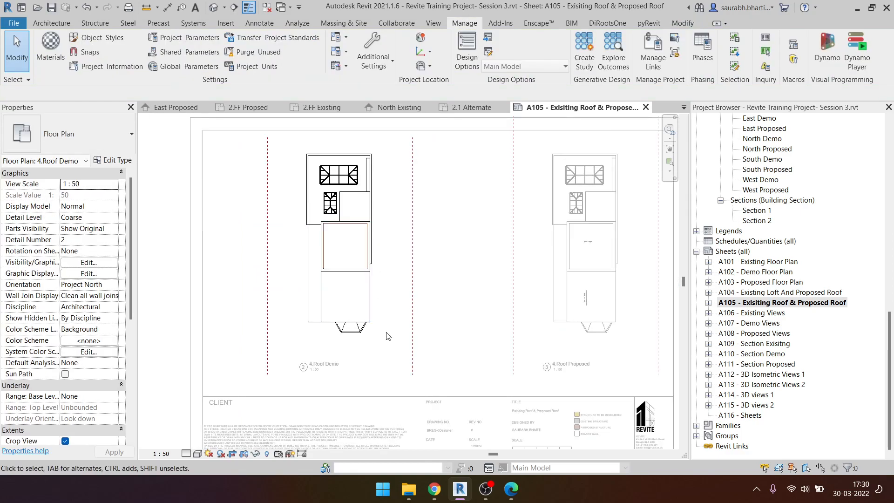
scroll(395, 300, "down", 1)
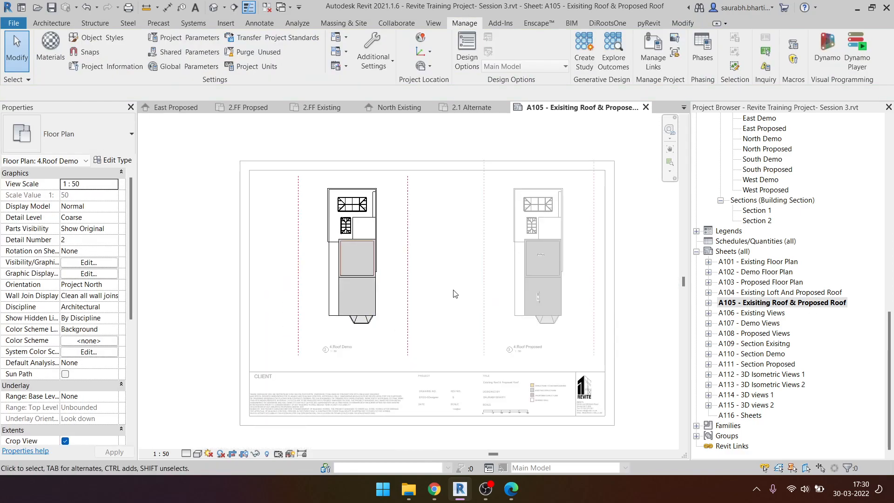
double_click(186, 233)
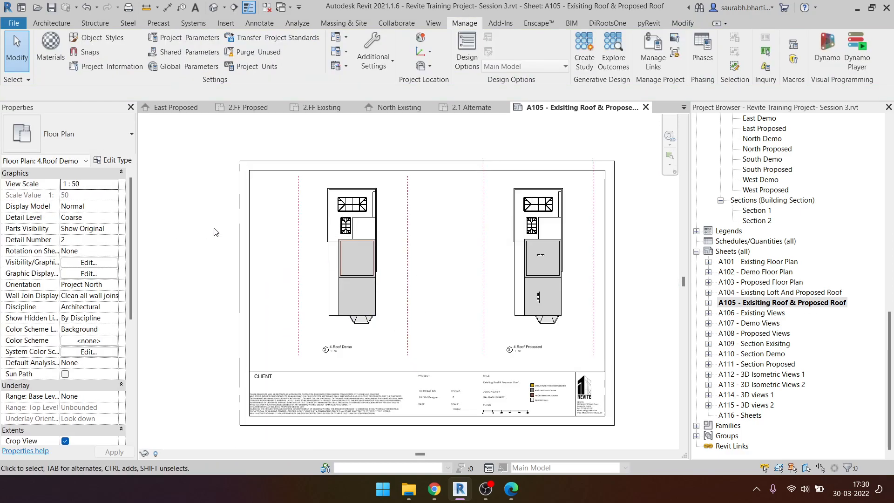
- Open the 4.Roof Exisitng floor plan and examine the surface pattern on its main roof
left_click(366, 313)
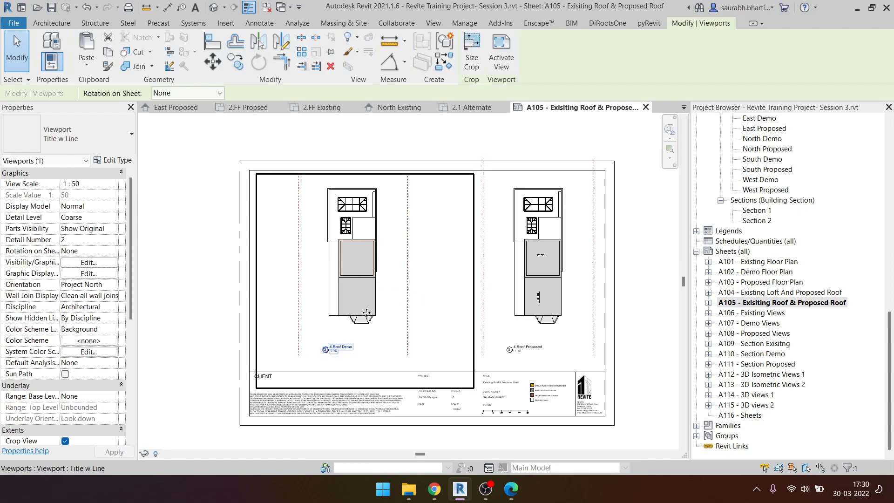
left_click(489, 321)
left_click(397, 309)
scroll(823, 283, "up", 10)
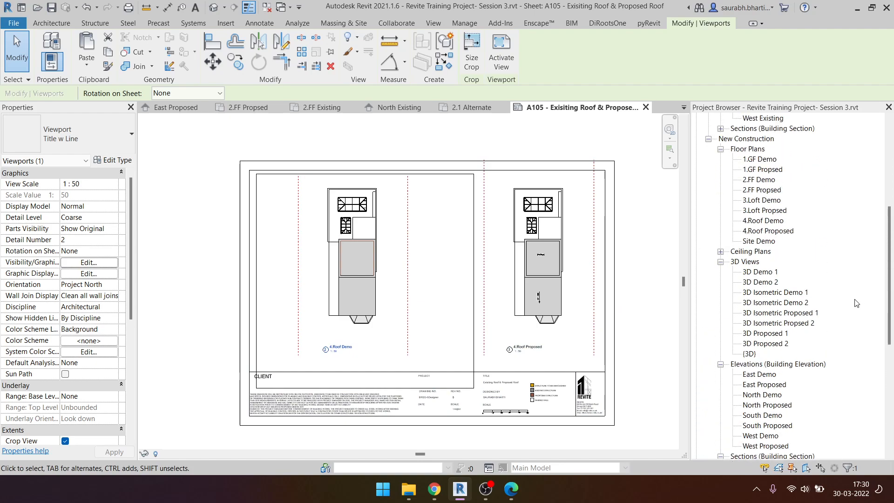
scroll(823, 282, "up", 3)
double_click(778, 200)
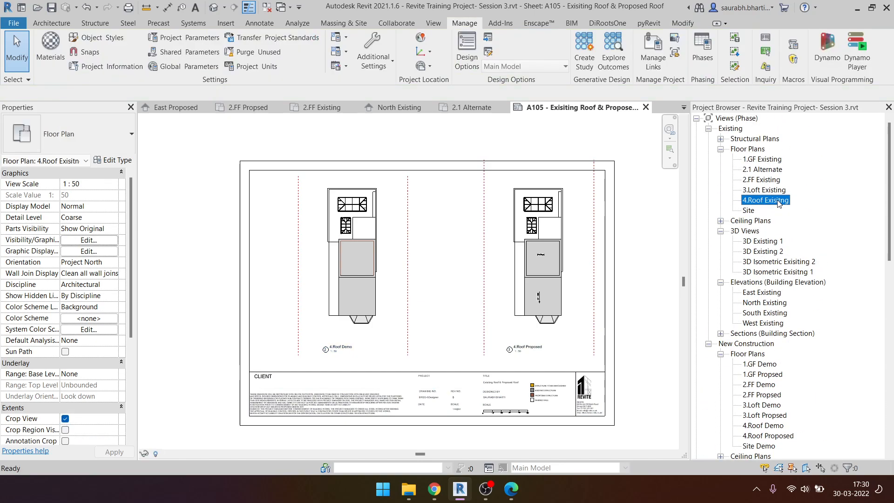
scroll(417, 278, "up", 5)
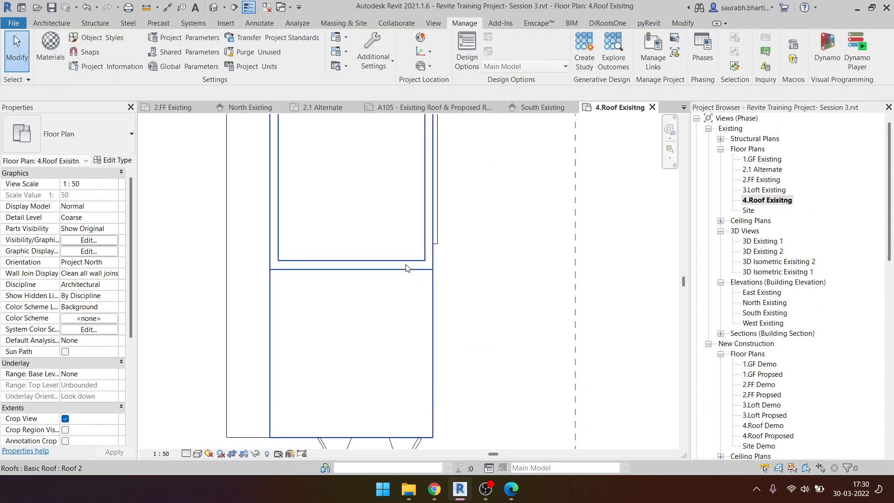
middle_click_drag(381, 261, 390, 332)
- Return to sheet A105 - Exisiting Roof & Proposed Roof and delete its 4.Roof Demo viewport
scroll(759, 373, "down", 12)
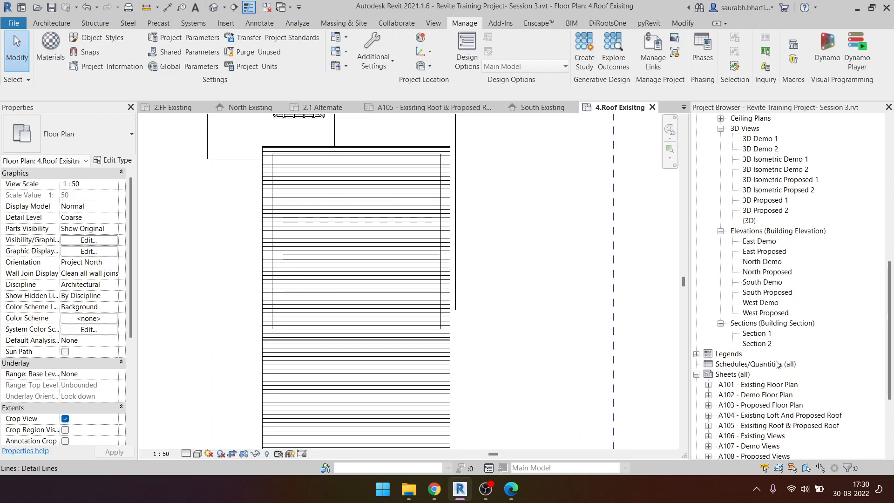
scroll(759, 373, "down", 3)
double_click(779, 302)
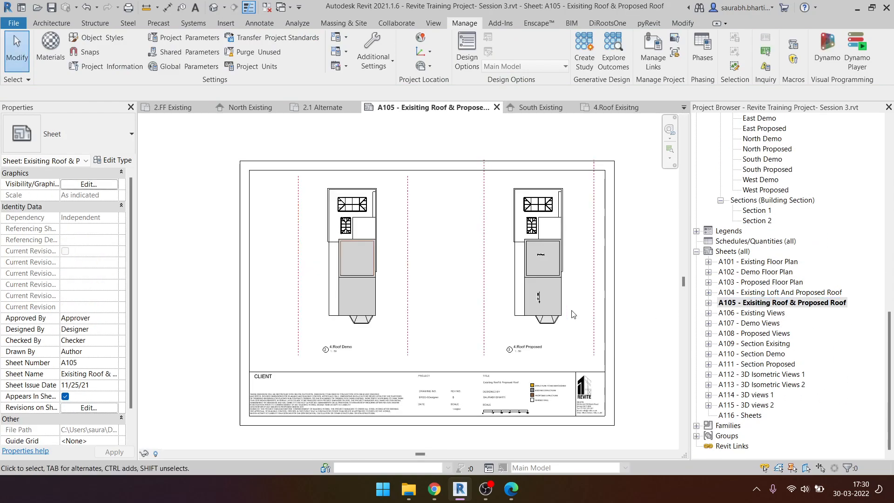
left_click(336, 271)
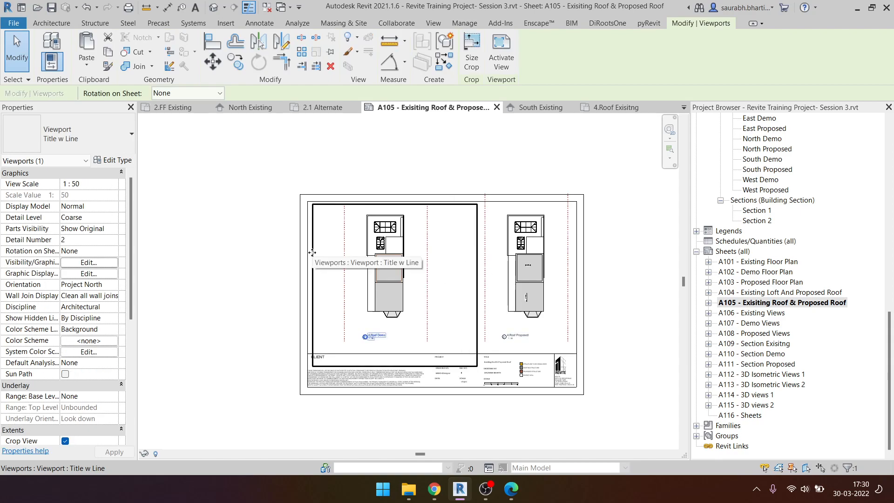
key("Delete")
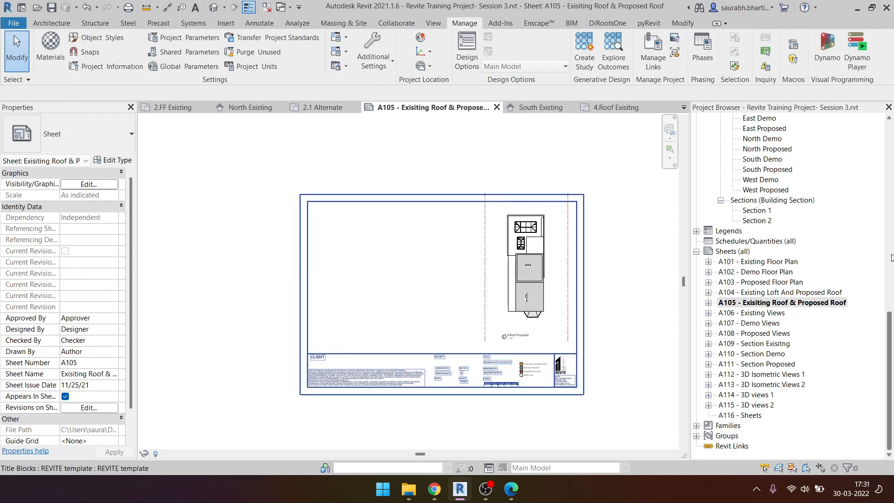
- Place the 4.Roof Exisitng floor plan on sheet A105 in the empty space beside the 4.Roof Proposed viewport
scroll(791, 256, "up", 12)
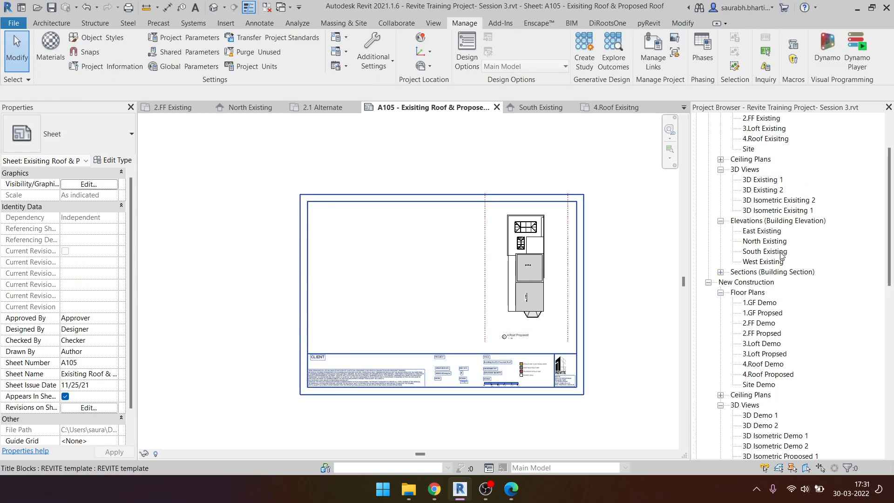
scroll(775, 138, "up", 2)
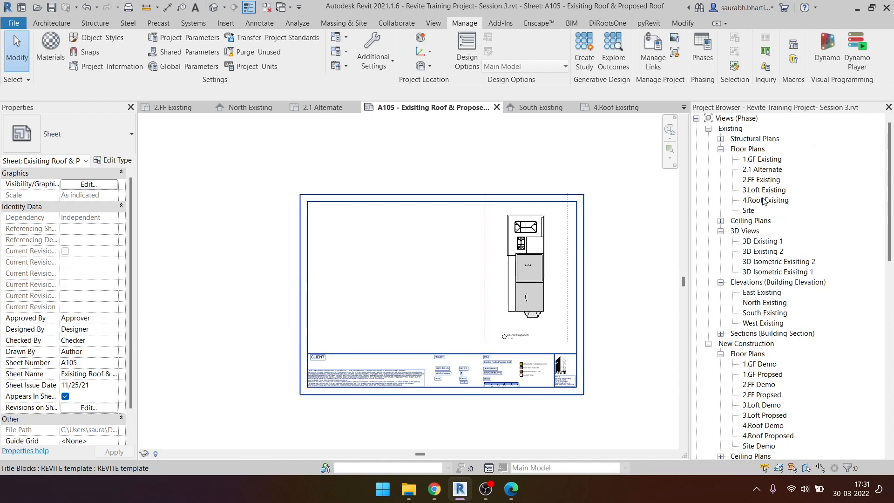
left_click(762, 201)
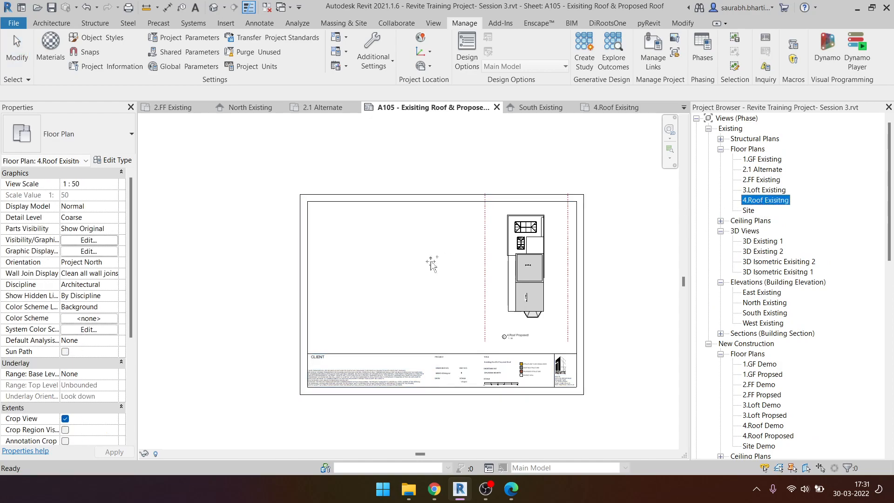
left_click_drag(431, 263, 424, 258)
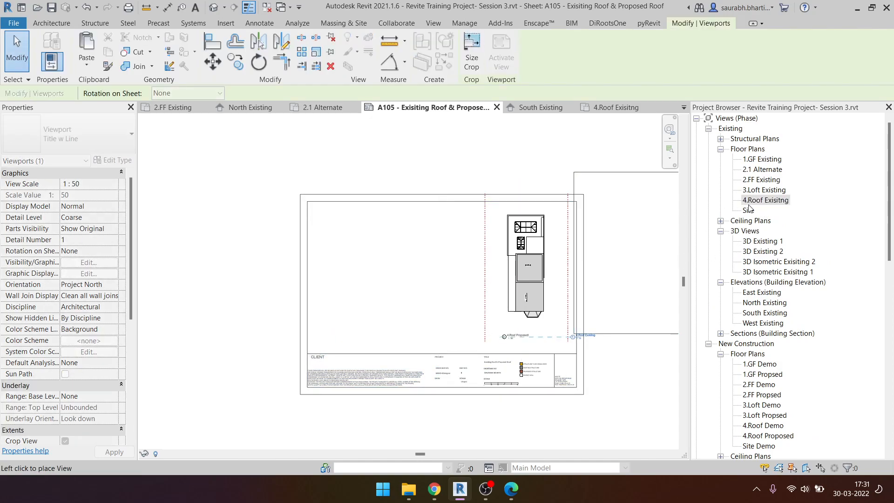
left_click(387, 286)
- Activate the 4.Roof Exisitng viewport, examine the surface pattern and edges of its main roof, and deactivate the viewport
scroll(379, 295, "up", 5)
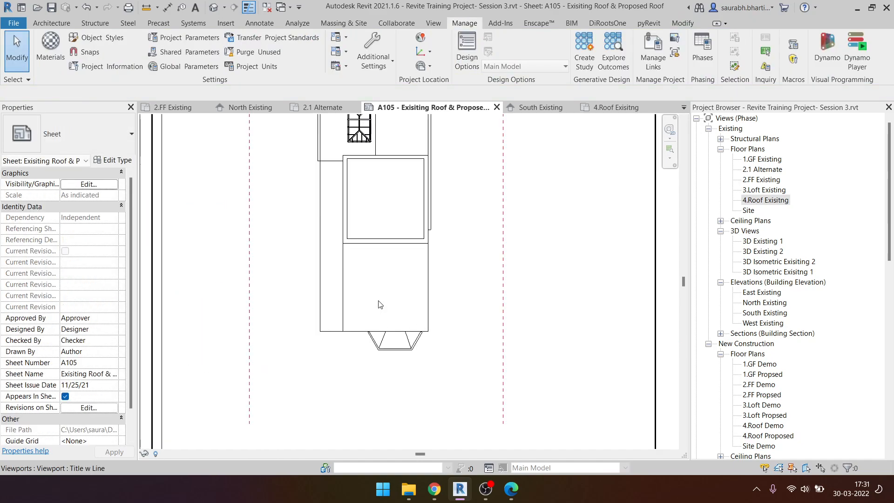
scroll(392, 215, "up", 5)
scroll(364, 284, "down", 3)
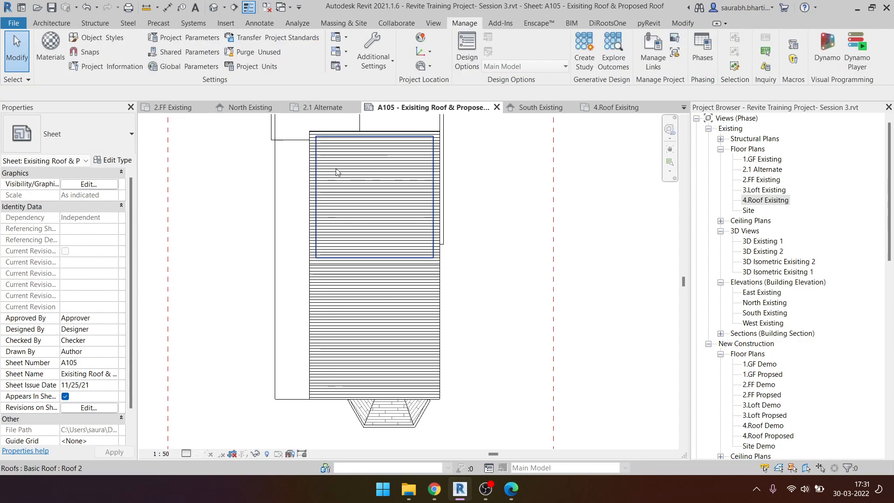
double_click(324, 157)
left_click(279, 209)
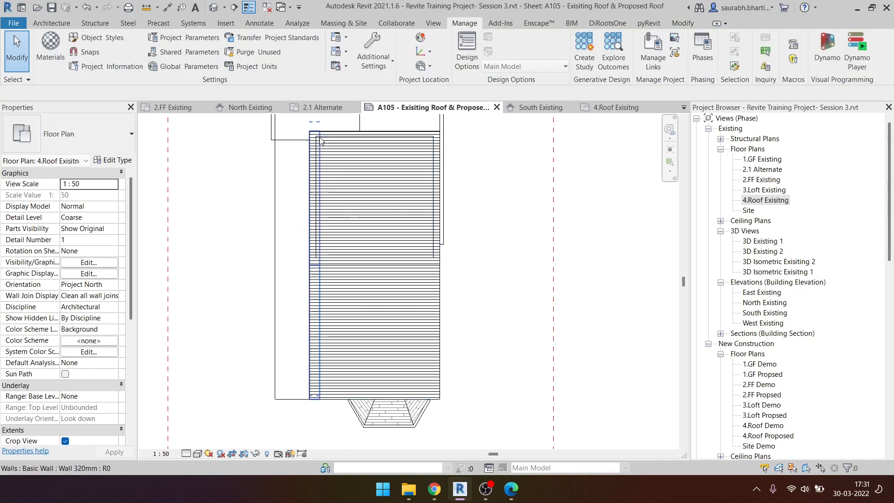
scroll(296, 182, "down", 4)
middle_click_drag(546, 241, 411, 274)
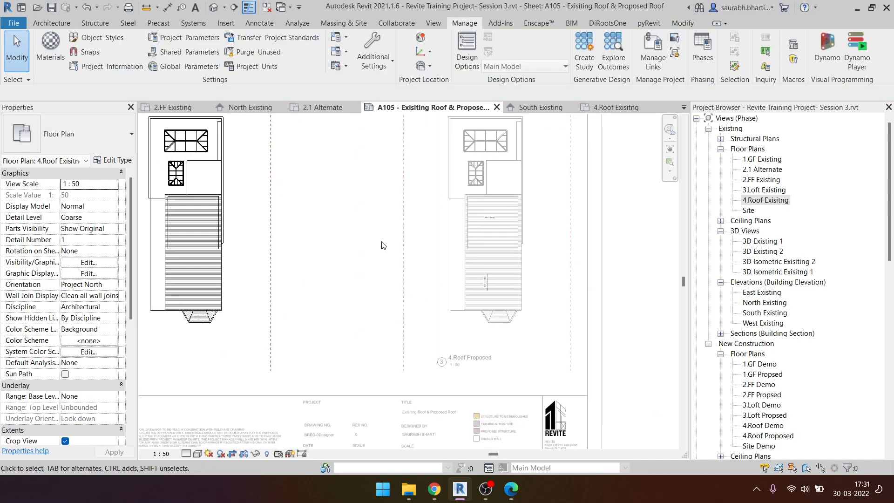
double_click(383, 244)
- Activate the 4.Roof Proposed viewport and select the spot slope annotation on its flat roof
middle_click_drag(337, 269, 379, 293)
scroll(520, 250, "up", 1)
scroll(536, 244, "up", 5)
scroll(541, 247, "down", 2)
mouse_move(541, 261)
middle_mouse_down()
mouse_move(487, 246)
mouse_move(466, 227)
middle_mouse_up()
scroll(470, 243, "down", 1)
double_click(466, 233)
left_click(462, 216)
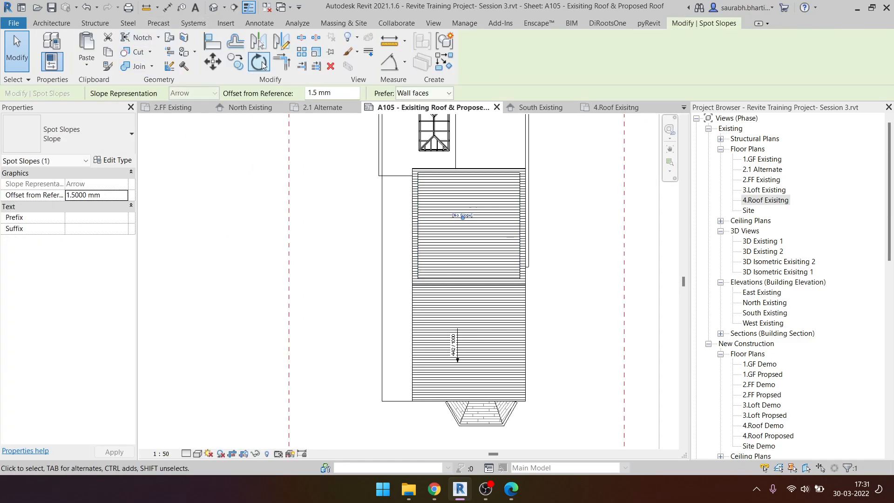
- Place two more spot slope annotations on the flat roof in the 4.Roof Proposed view
left_click(266, 24)
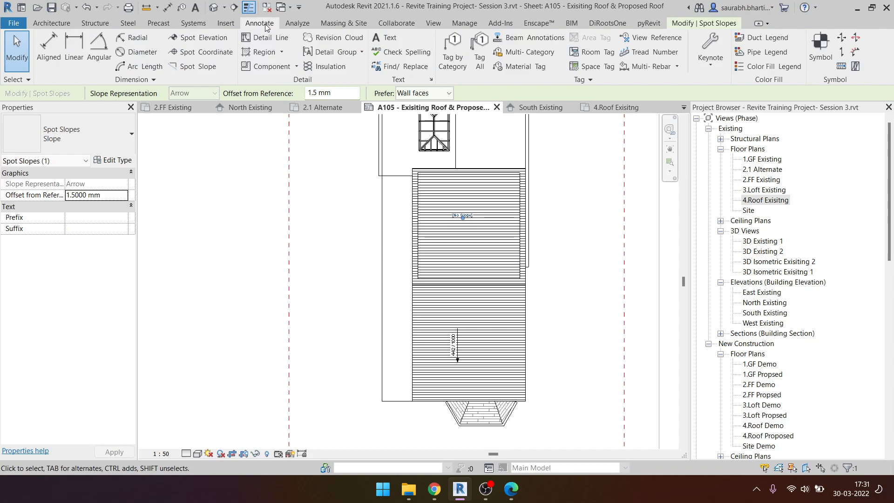
left_click(188, 66)
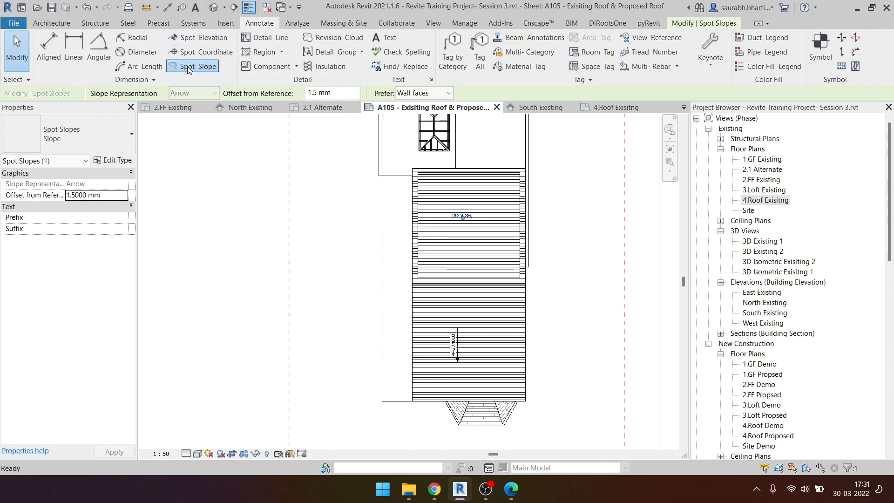
left_click(482, 223)
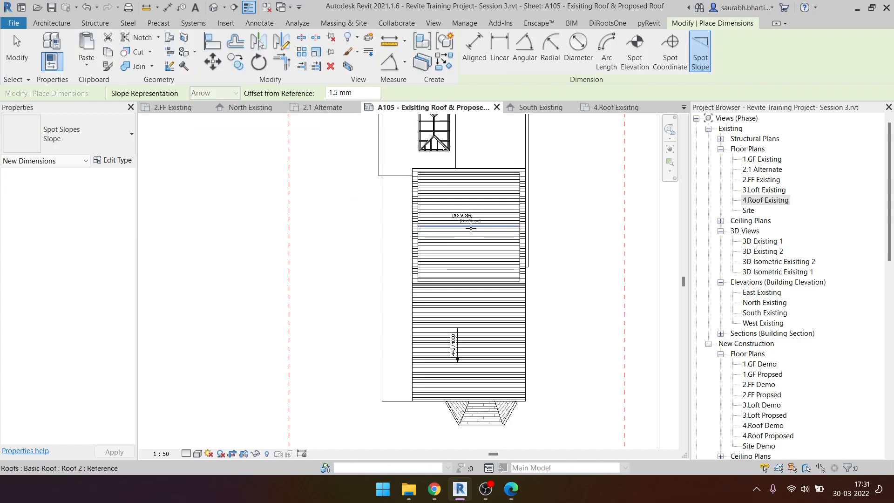
scroll(468, 233, "up", 2)
left_click(493, 253)
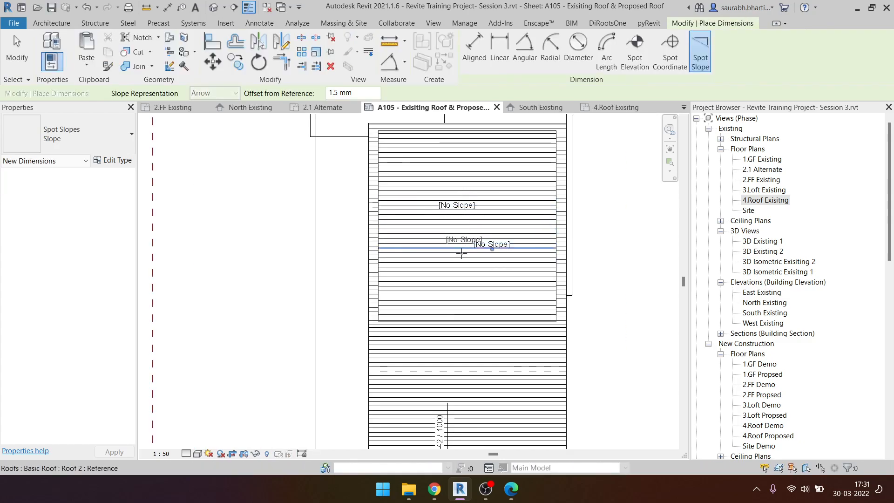
left_click(420, 272)
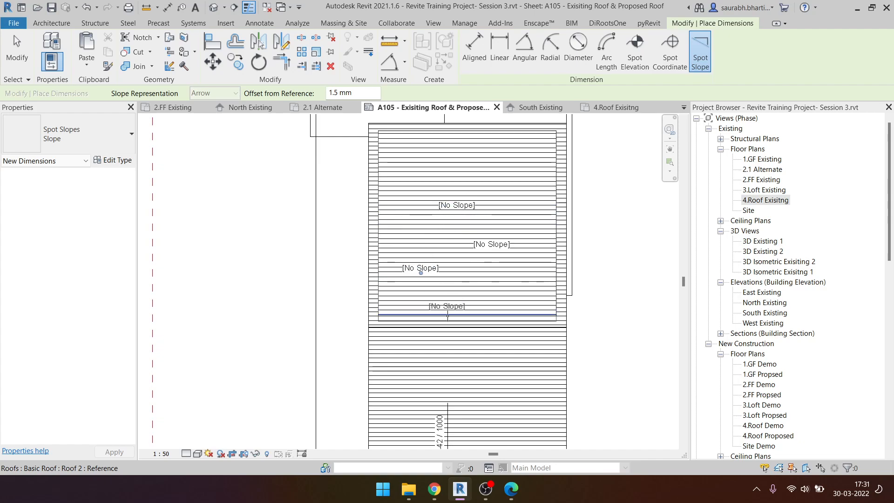
- Add a second spot slope arrow to the pitched roof and move it closer to the first arrow
scroll(447, 139, "down", 2)
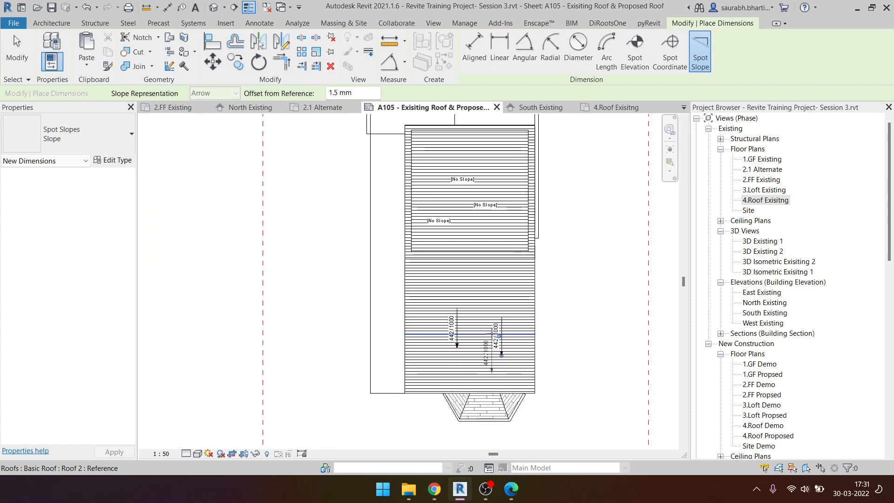
key("Escape")
key("Escape")
scroll(494, 344, "up", 3)
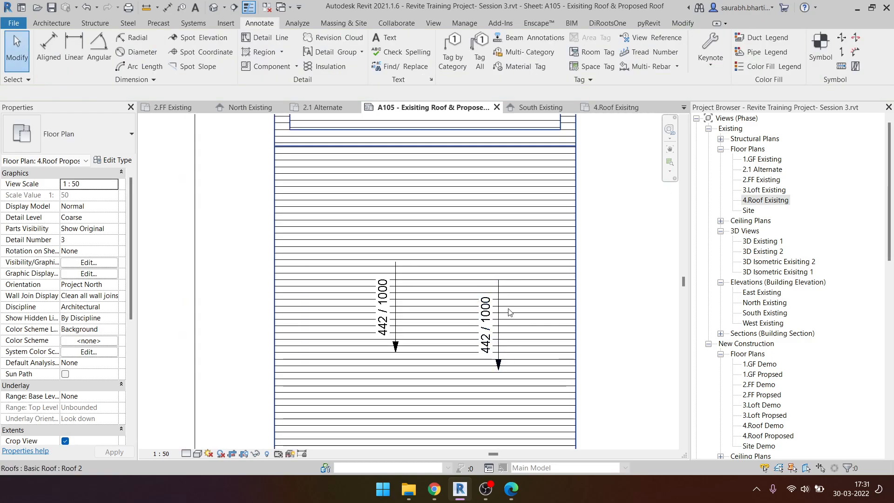
scroll(489, 344, "down", 4)
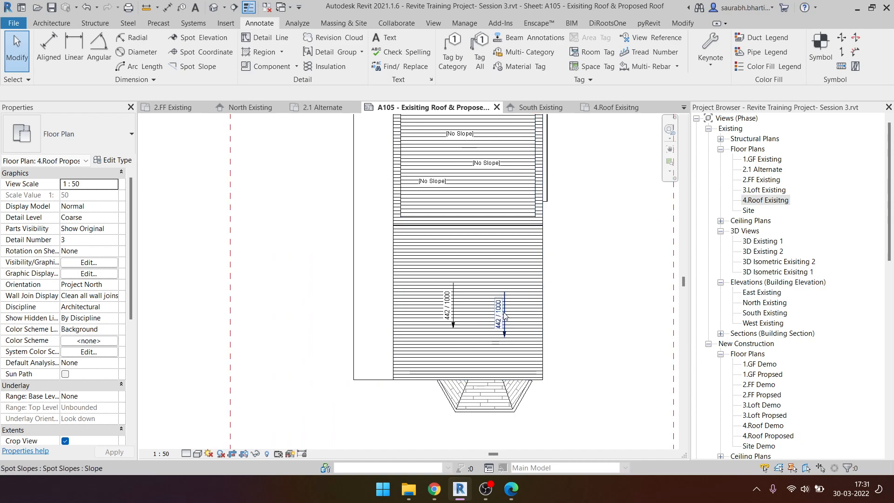
left_click_drag(503, 319, 486, 307)
key("Escape")
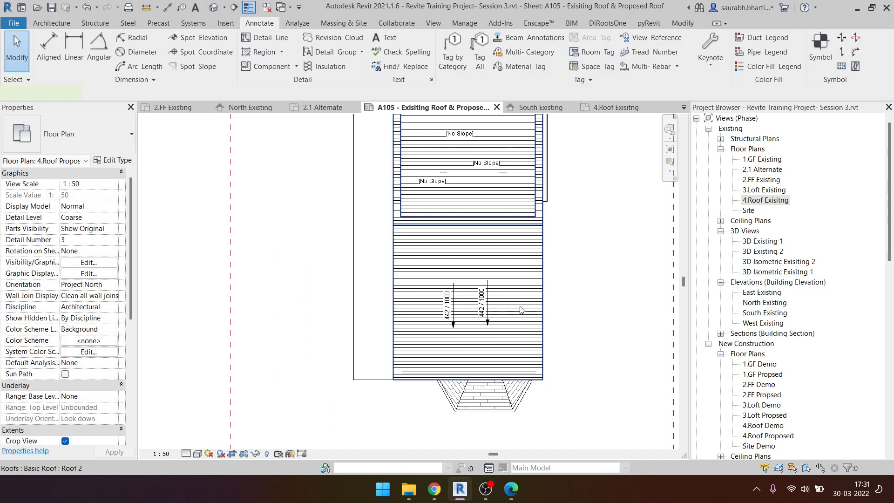
- Open the pitched roof's footprint sketch, read the slope of its front boundary line, and leave the sketch
left_click(520, 309)
left_click(489, 52)
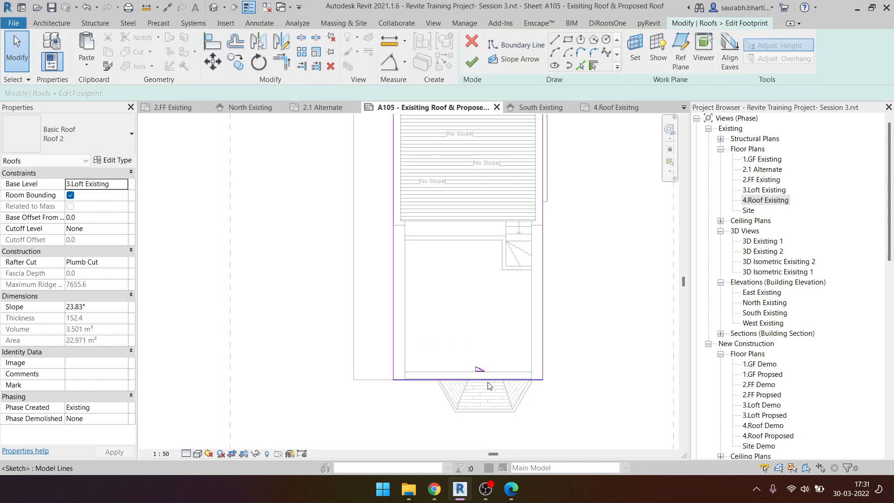
left_click(489, 386)
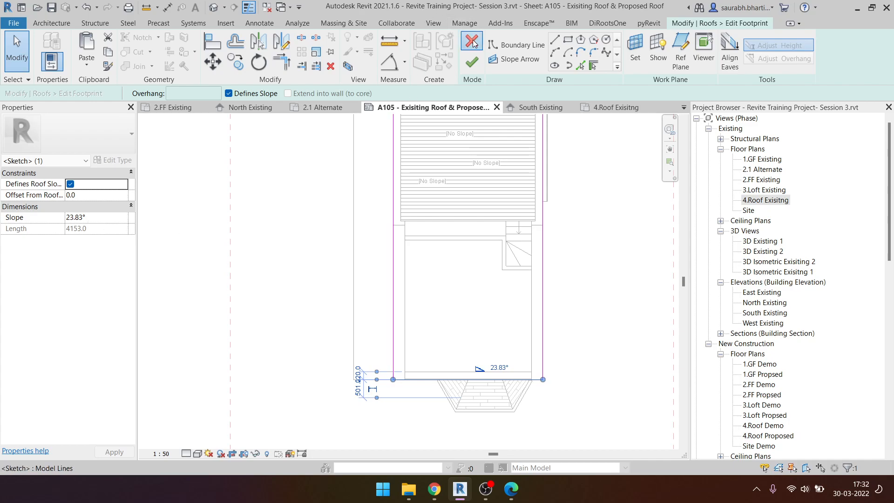
left_click(472, 62)
key("Escape")
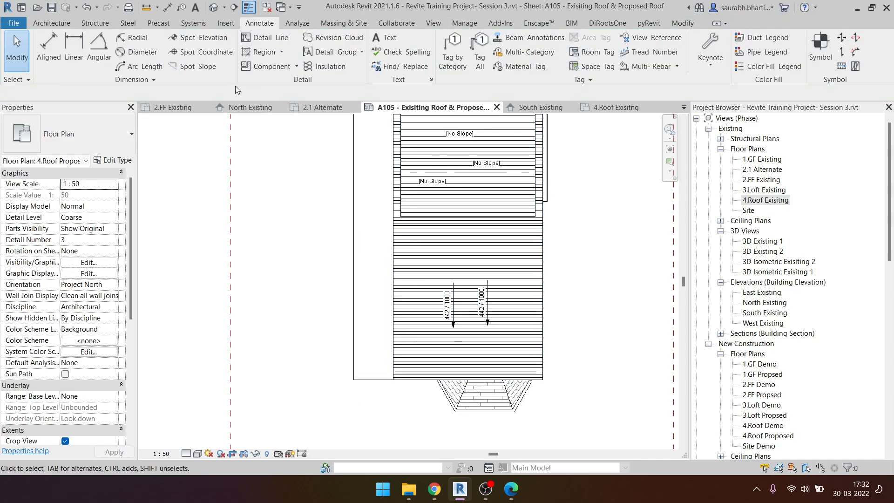
- Place a 2.5mm Arial text note reading "slope" on the pitched roof beside the slope arrows
left_click(384, 38)
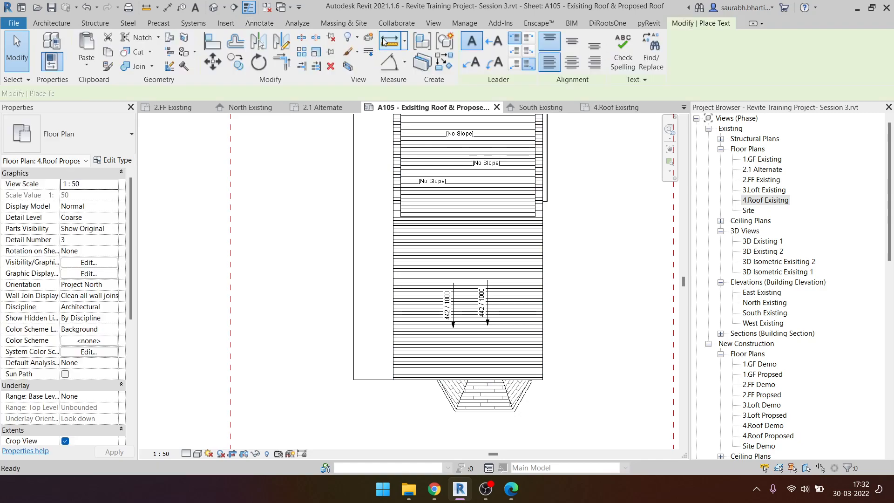
key("Escape")
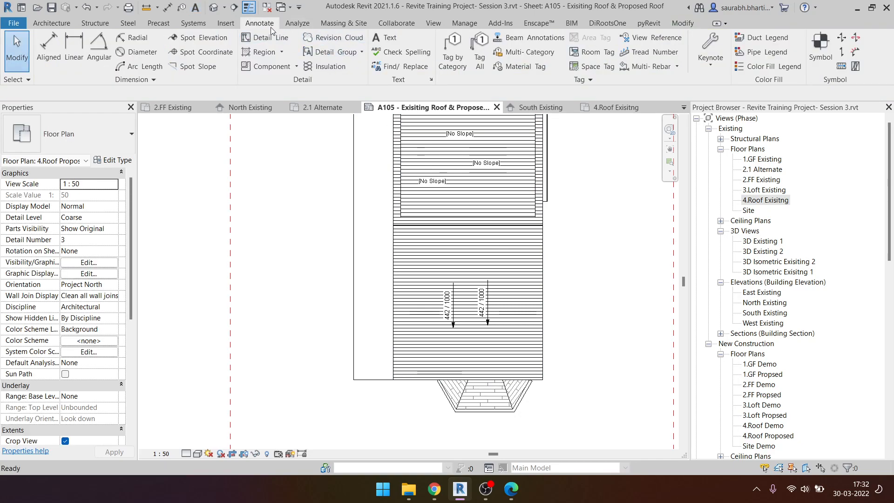
left_click(390, 39)
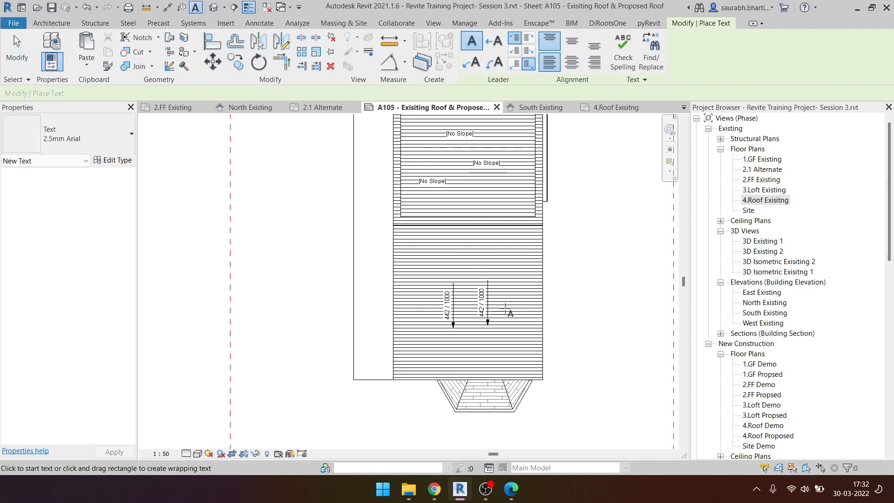
left_click(536, 335)
key("Escape")
left_click(475, 252)
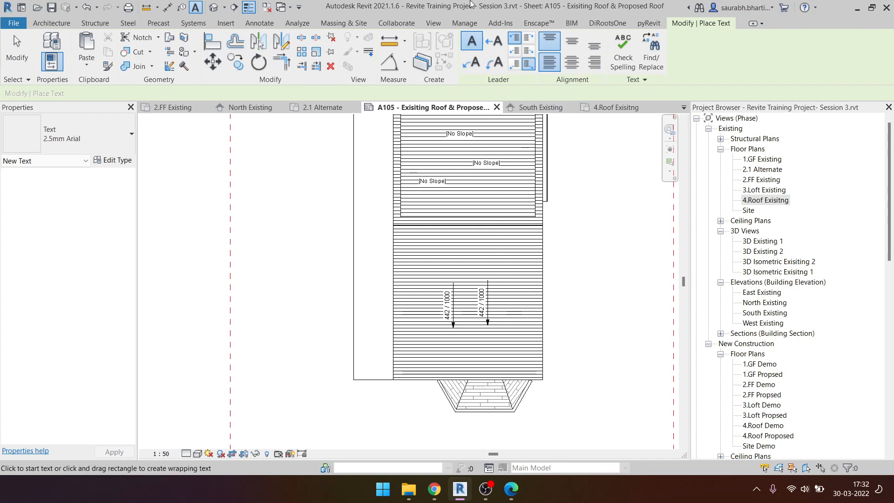
left_click(520, 302)
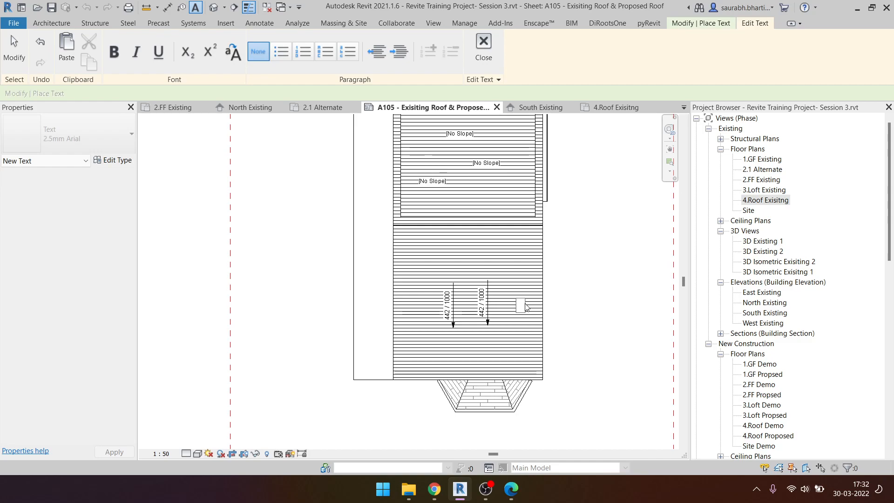
left_click(594, 302)
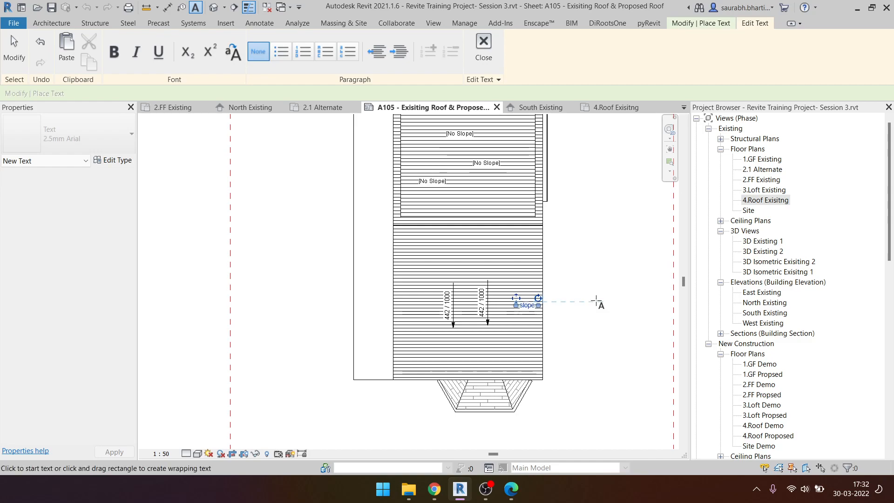
- Add a text note with a two-segment leader pointing to the pitched roof and enter 23.83
left_click(471, 61)
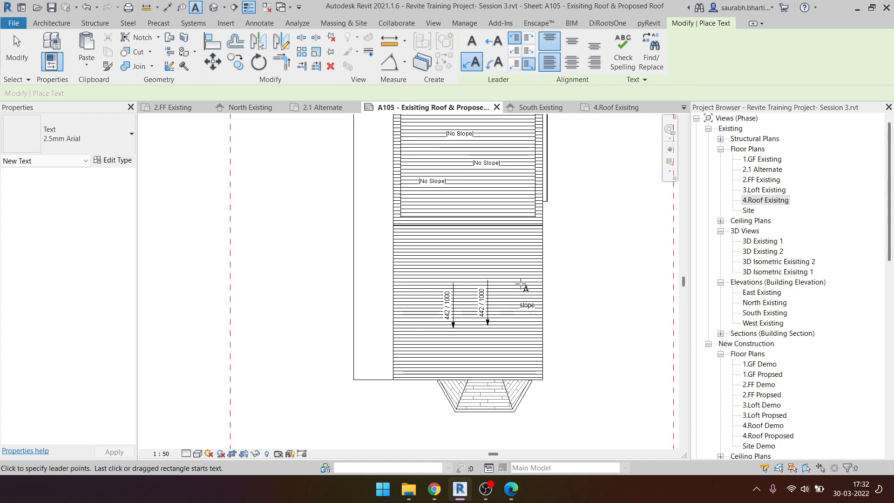
left_click(558, 315)
left_click(613, 315)
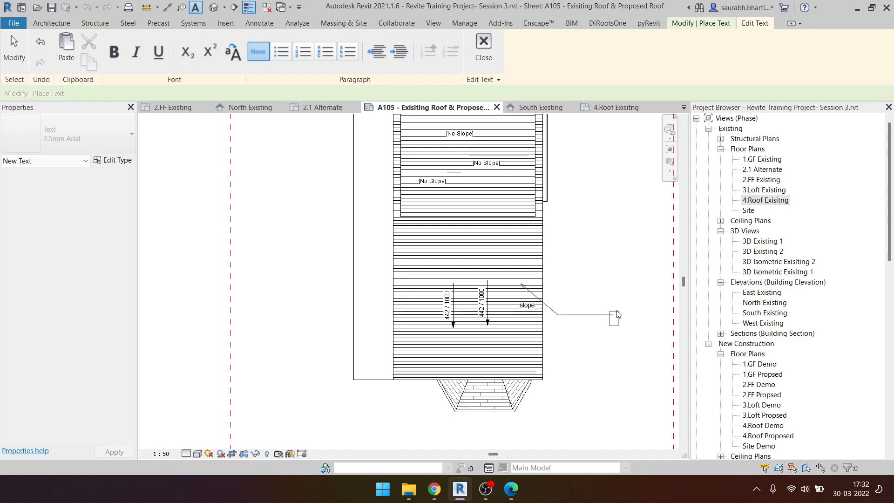
middle_click_drag(586, 317, 510, 319)
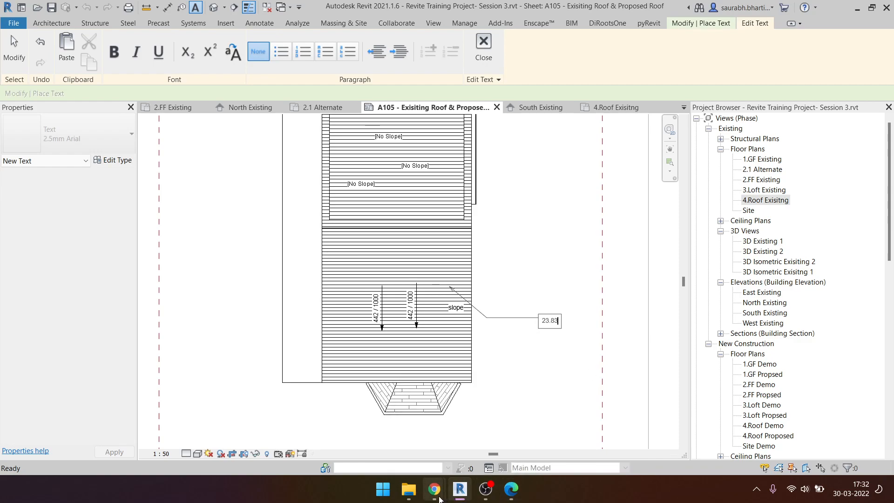
- Search Google in Chrome for "degree sign", copy the ° symbol, and return to Revit to append it to the 23.83 note
left_click(392, 434)
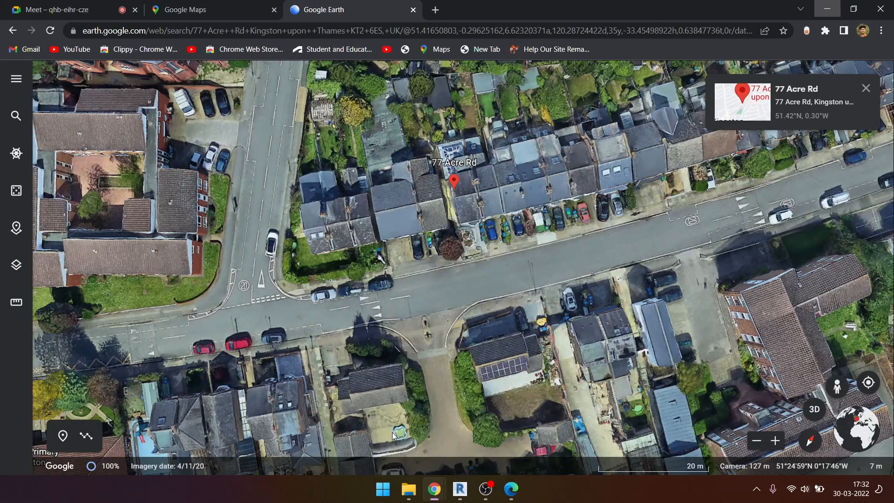
left_click(435, 10)
type("degree")
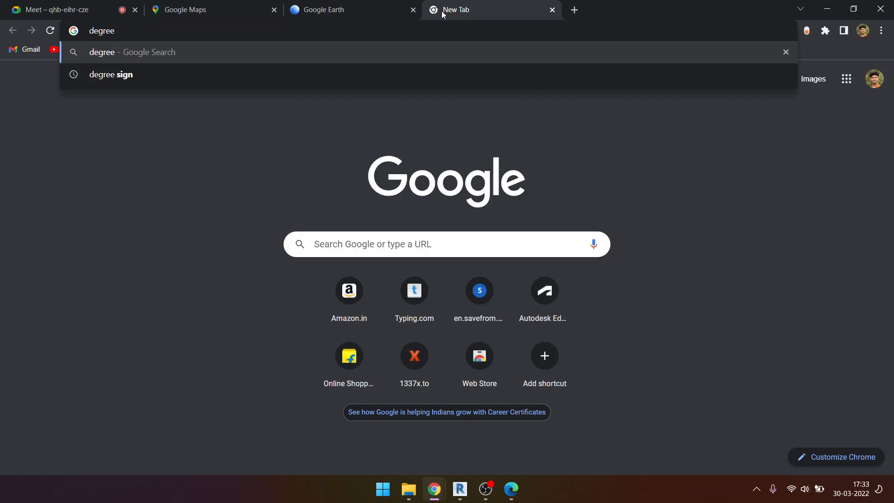
type("sign")
key("Return")
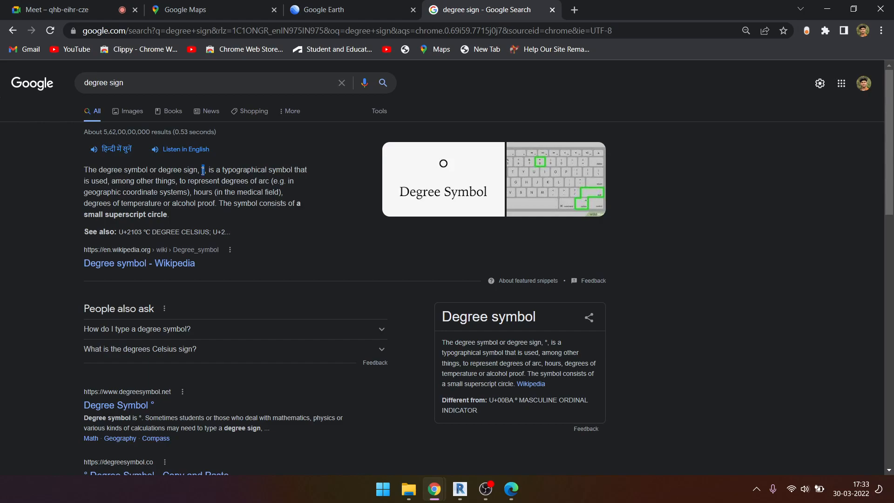
left_click(828, 9)
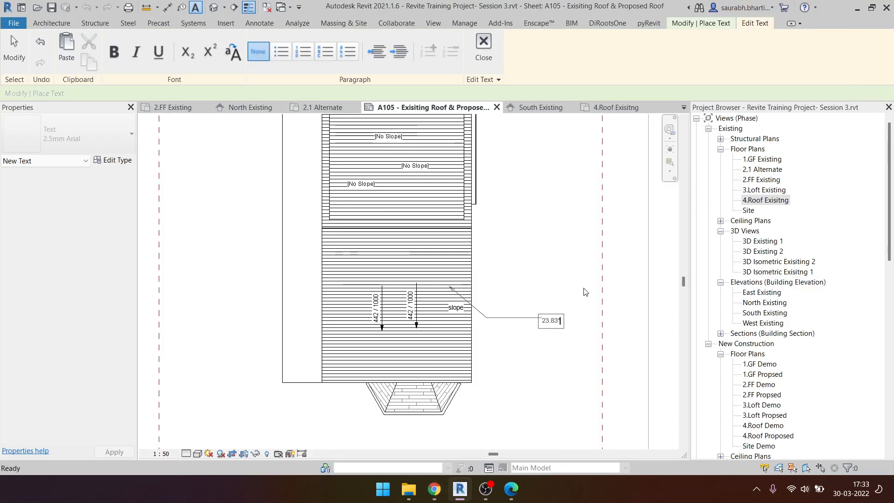
- Finish the 23.83° note, end text placement, and select the note
left_click(586, 302)
scroll(576, 324, "up", 3)
key("Escape")
key("Escape")
scroll(547, 322, "down", 2)
left_click(525, 320)
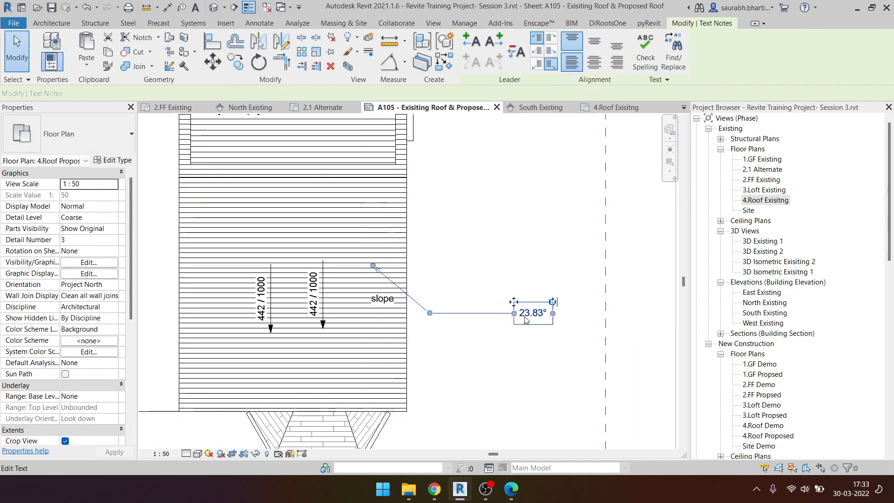
- Add "slope" as a separate line above 23.83° in the leader note beside the proposed pitched roof
scroll(526, 321, "up", 2)
double_click(525, 312)
type("slope")
key("Return")
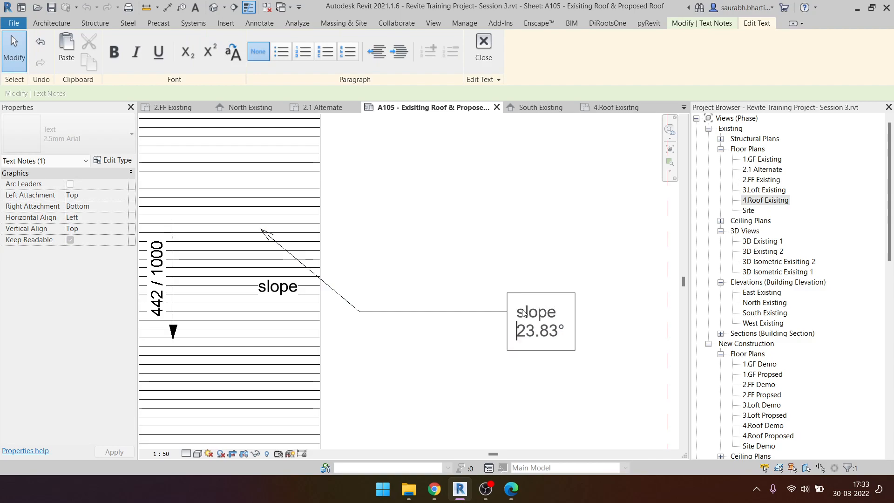
left_click(498, 259)
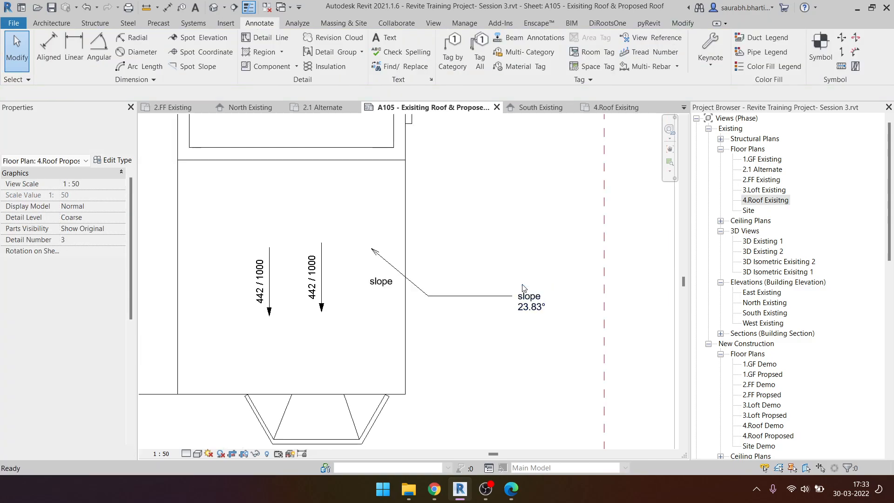
- Deactivate the proposed roof viewport, activate the existing roof viewport on sheet A105, and select its pitched roof
scroll(369, 250, "down", 3)
scroll(344, 303, "down", 5)
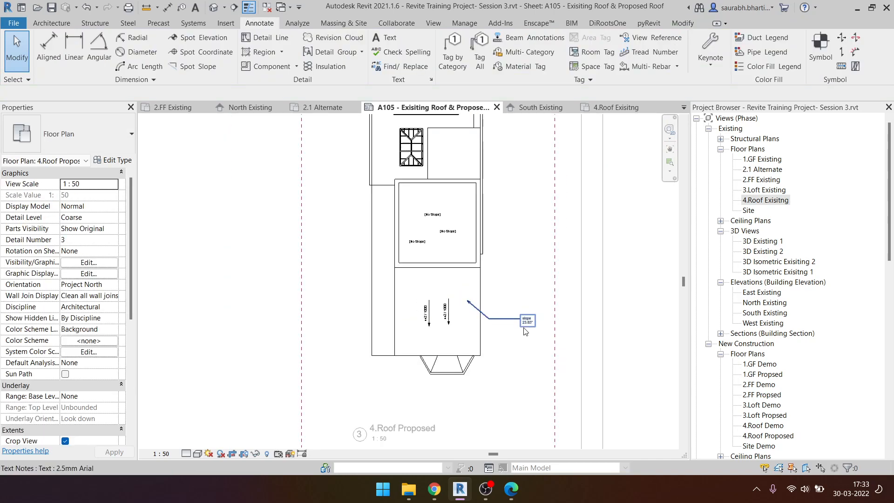
double_click(338, 306)
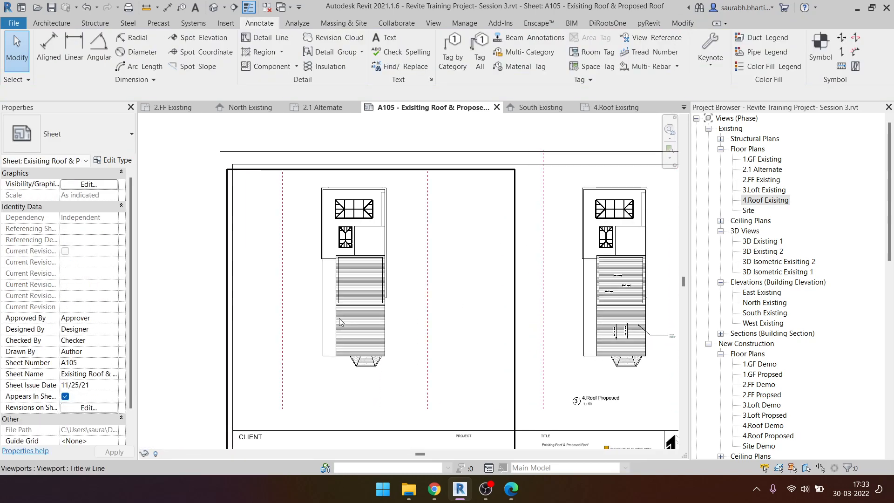
double_click(373, 266)
left_click(373, 275)
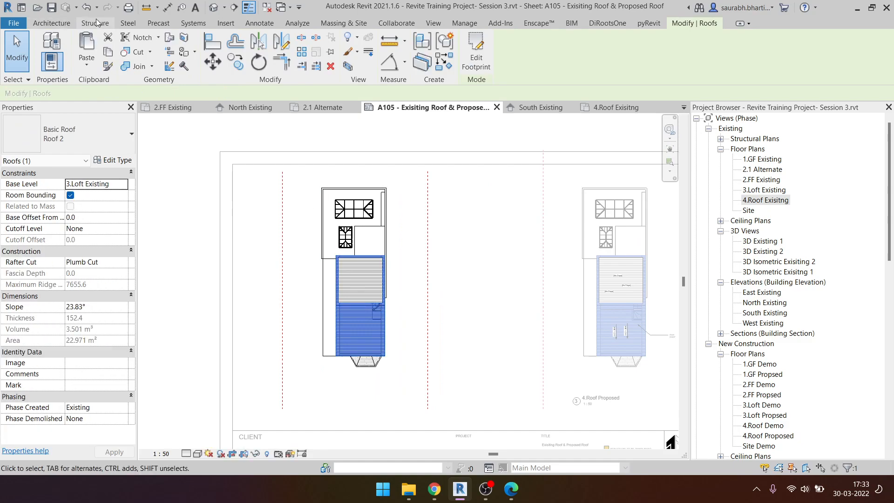
- Place spot slopes on both pitches of the existing main roof
left_click(254, 23)
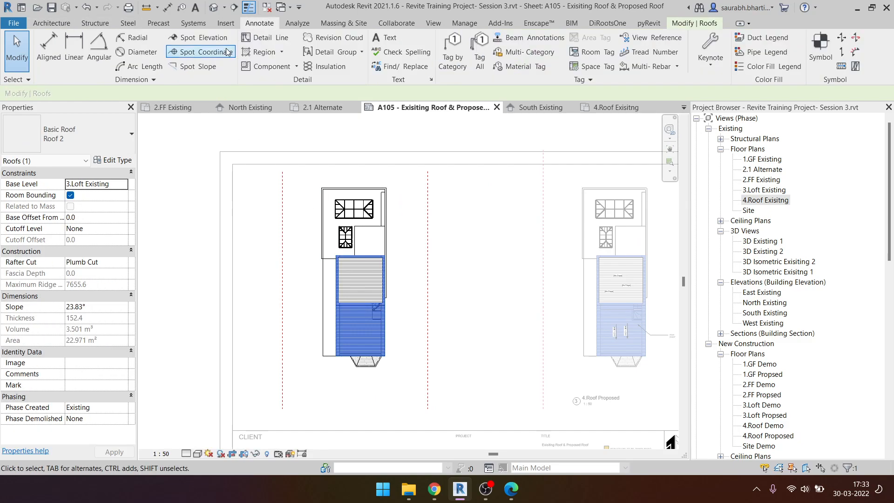
left_click(195, 59)
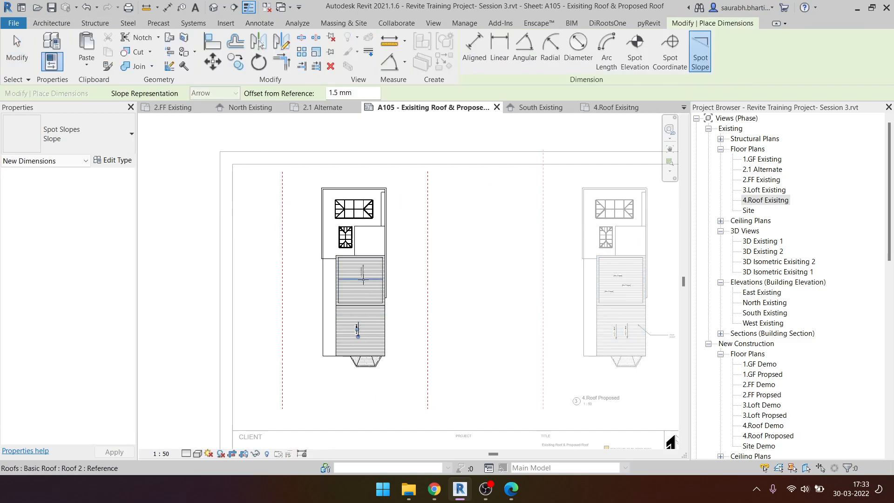
scroll(368, 359, "up", 6)
scroll(371, 356, "up", 2)
scroll(350, 267, "down", 1)
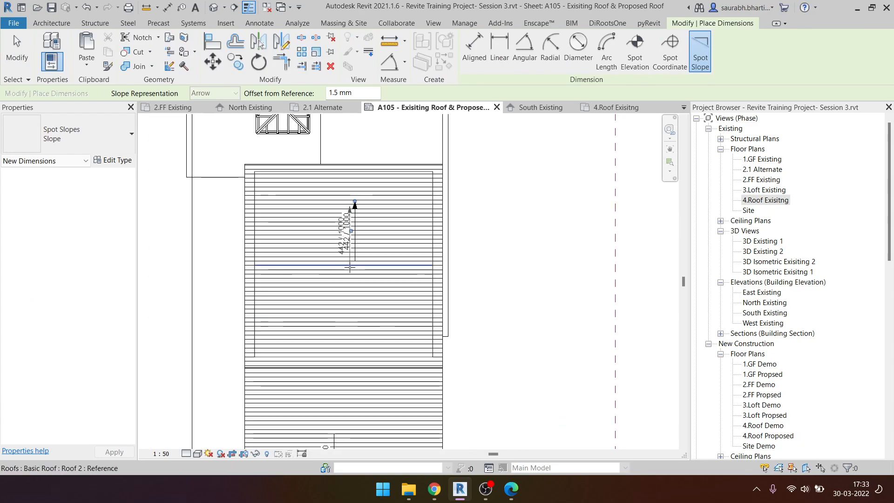
scroll(350, 267, "down", 3)
scroll(344, 326, "up", 2)
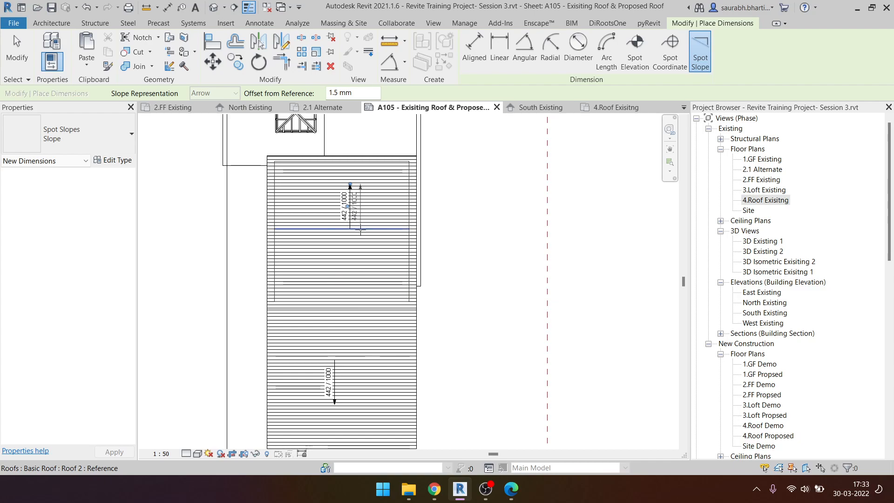
scroll(318, 298, "down", 2)
- Place spot slopes on the existing flat roofs: beside the small rooflight, left of it, and above the large rooflight
left_click(359, 162)
middle_click_drag(379, 204, 426, 308)
left_click(326, 235)
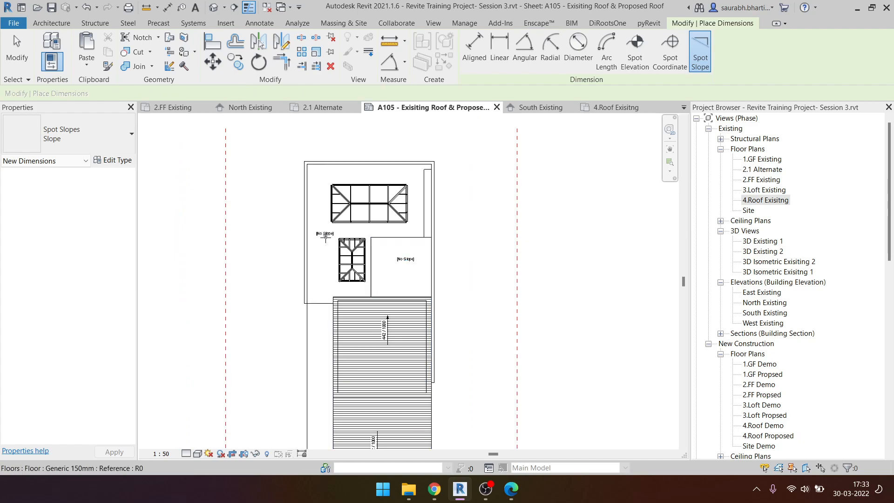
left_click(383, 173)
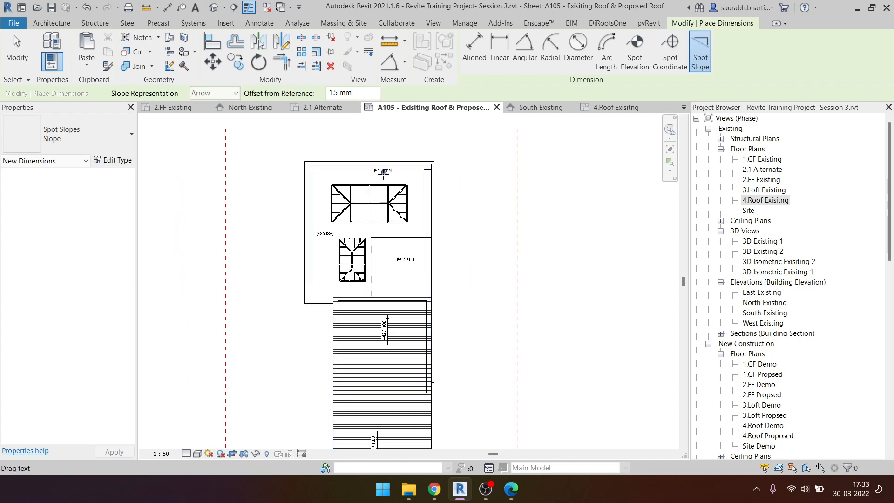
- Place spot slopes on two opposite glazed panels of the large rooflight and end the Spot Slope command
scroll(378, 212, "up", 2)
scroll(379, 226, "up", 3)
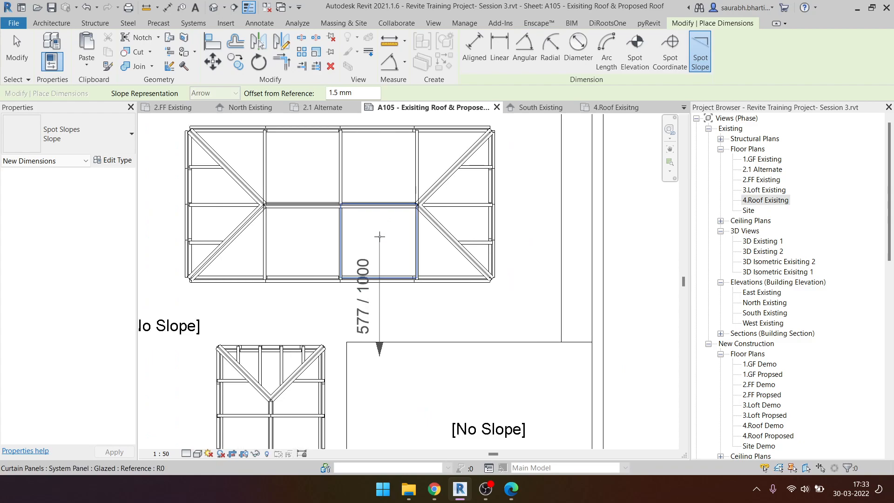
left_click(368, 191)
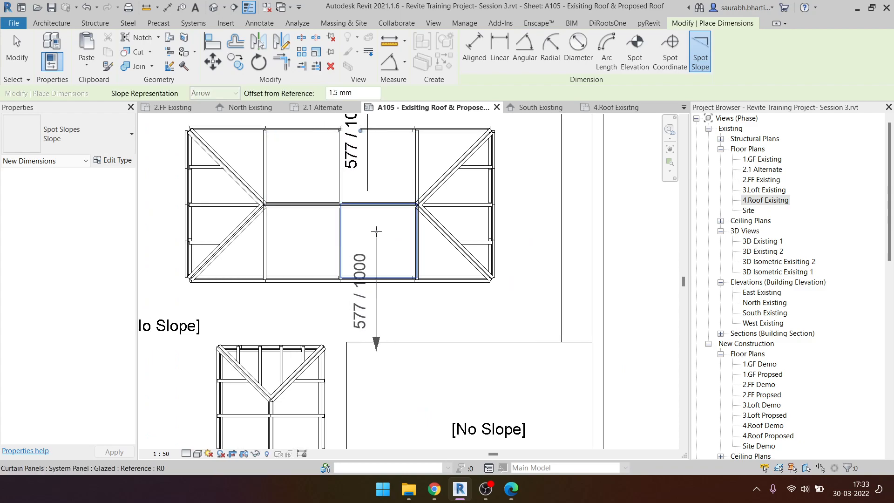
left_click(375, 232)
scroll(373, 213, "down", 5)
scroll(256, 191, "down", 2)
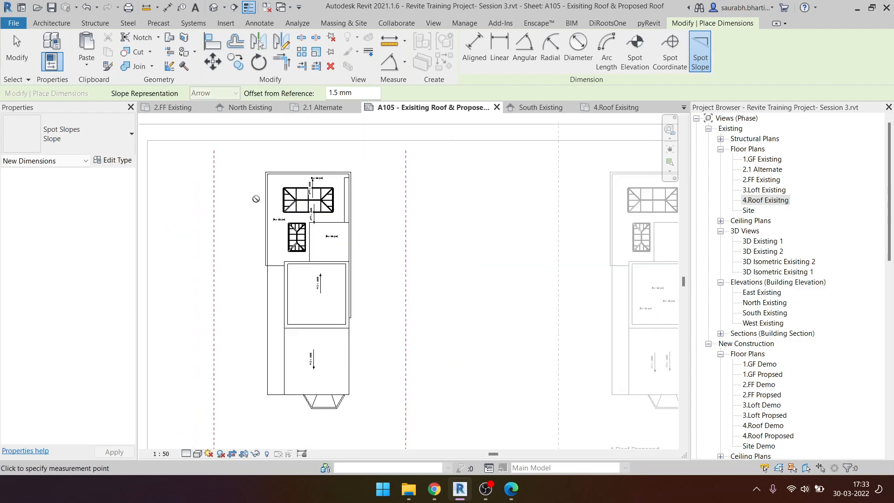
key("Escape")
- Open sheet A106 - Existing Views
scroll(861, 284, "down", 6)
scroll(861, 284, "down", 10)
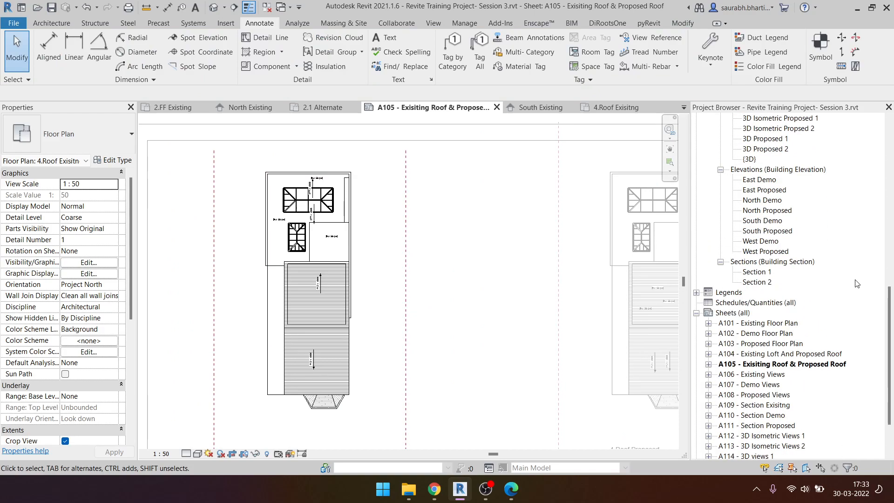
left_click(764, 293)
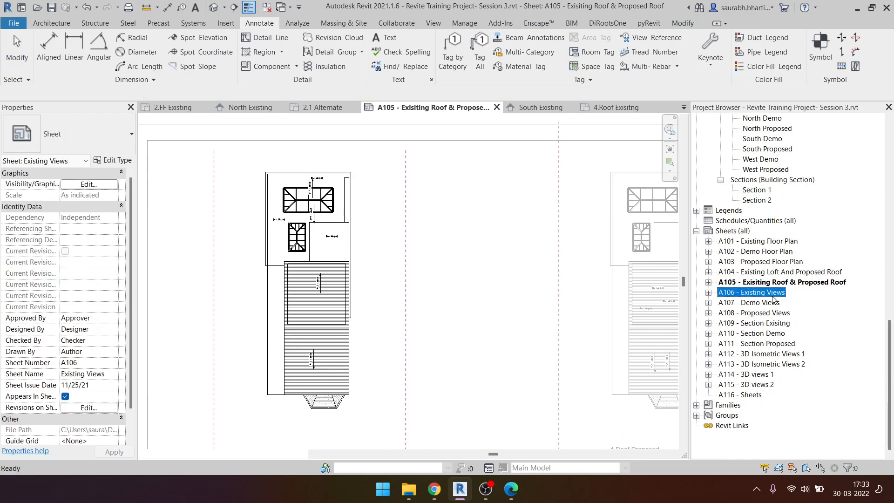
double_click(773, 295)
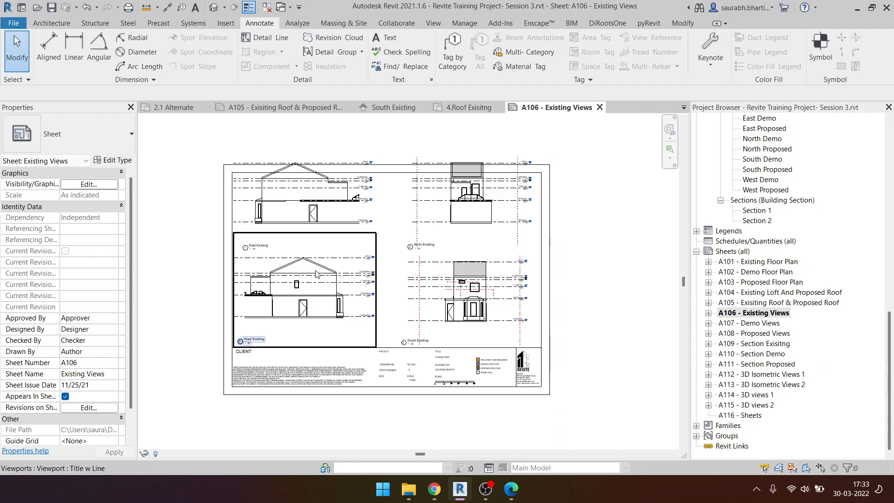
- Shift the West Existing and East Existing viewports slightly down and to the right on sheet A106
scroll(316, 274, "up", 2)
left_click_drag(313, 295, 339, 306)
left_click_drag(340, 181, 349, 201)
key("Escape")
middle_click_drag(380, 266, 388, 291)
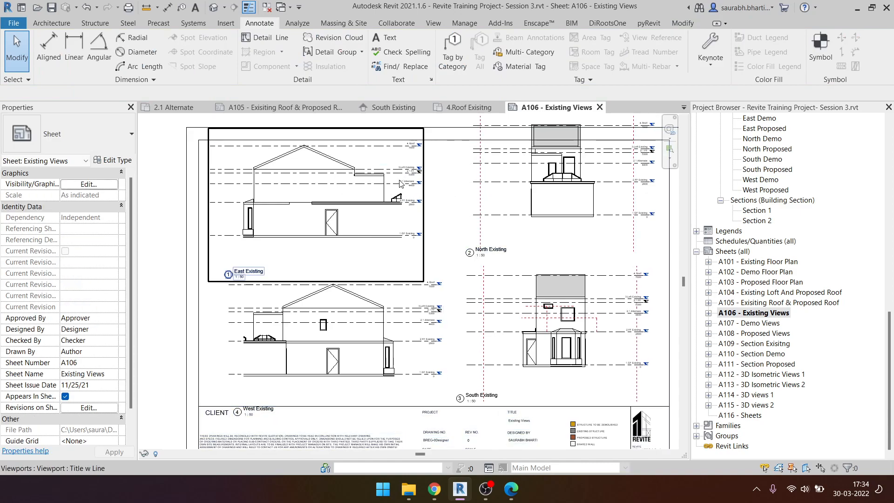
- Locate the 2.1 Alternate level in the East Existing elevation and delete it in the {3D} view, accepting the removal of its dependent view
scroll(402, 182, "up", 3)
scroll(399, 182, "up", 2)
double_click(390, 192)
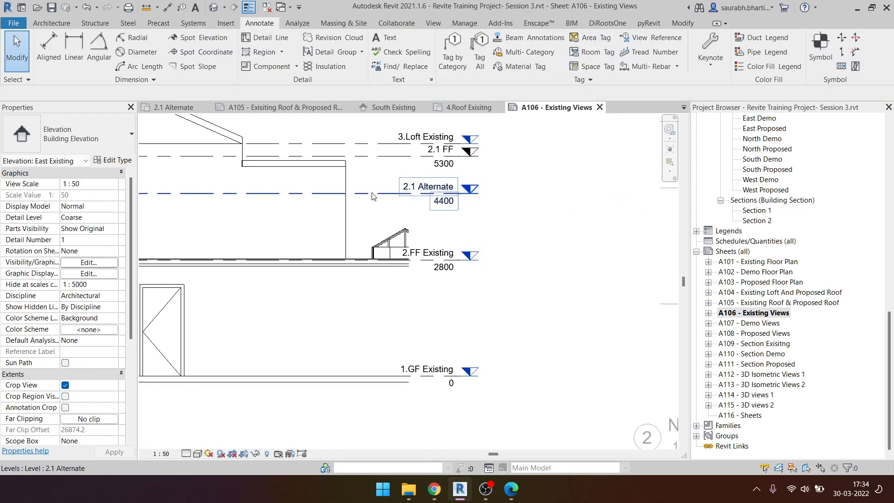
left_click(369, 191)
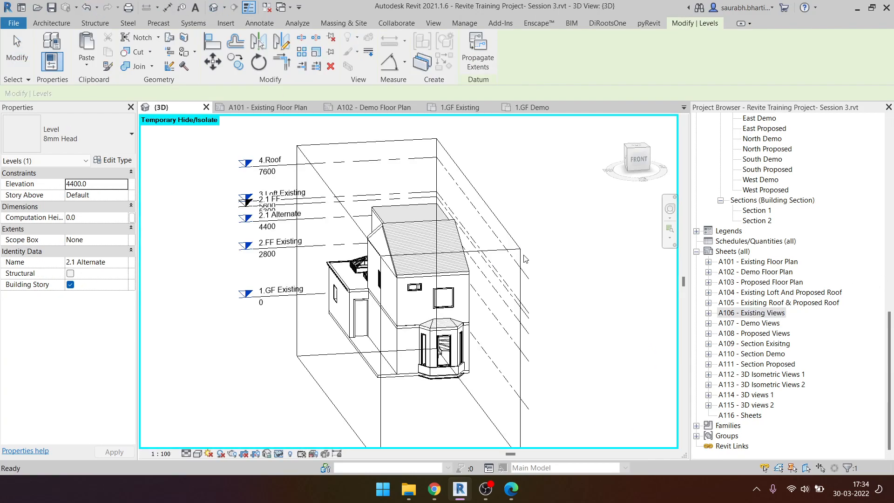
scroll(321, 254, "up", 3)
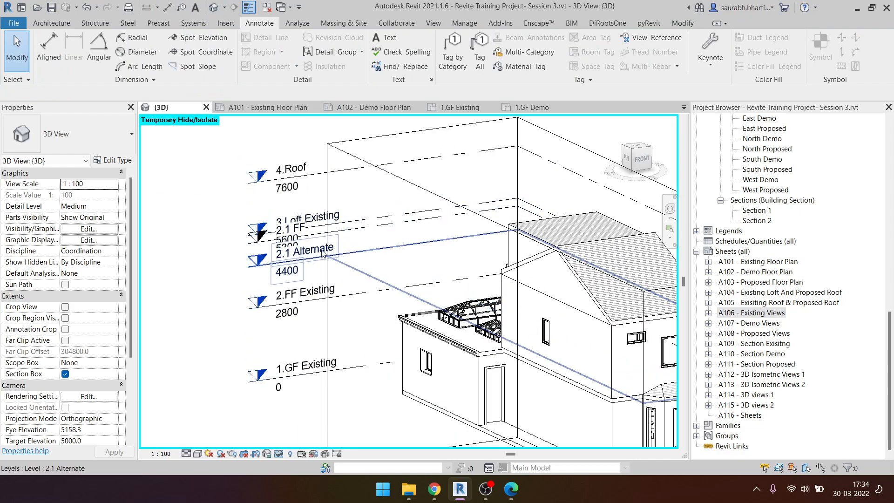
left_click(307, 258)
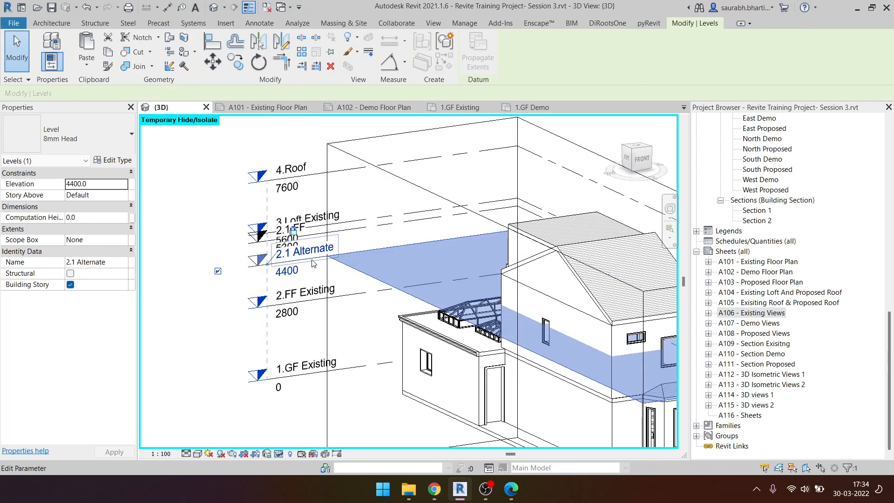
key("Delete")
left_click(481, 281)
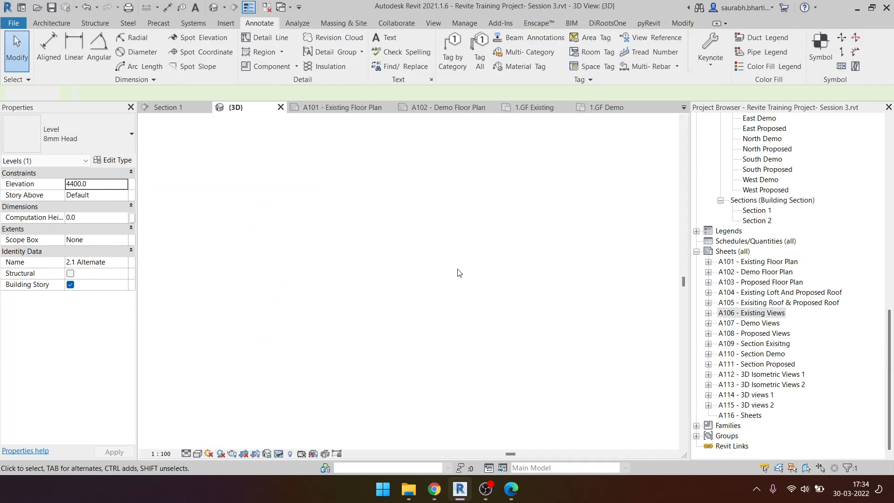
- Check the remaining levels around the 3D model and reopen sheet A106 - Existing Views
scroll(270, 226, "down", 2)
middle_click_drag(421, 315, 876, 208, "shift")
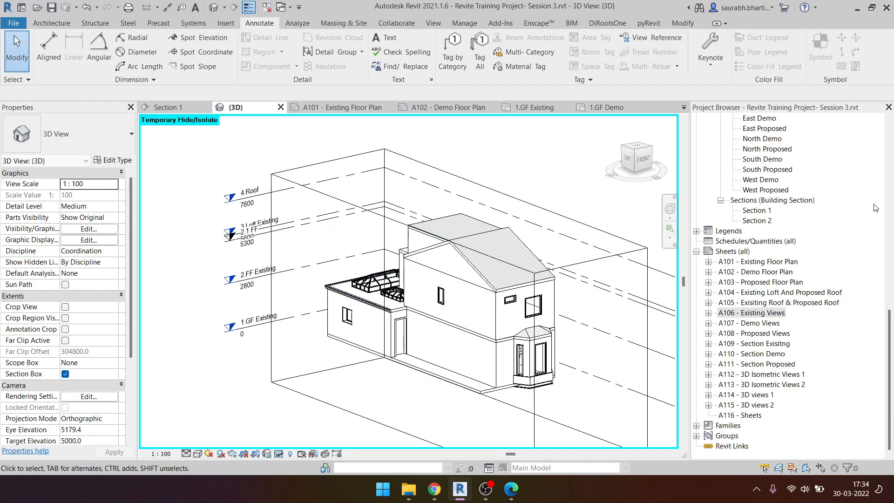
double_click(777, 312)
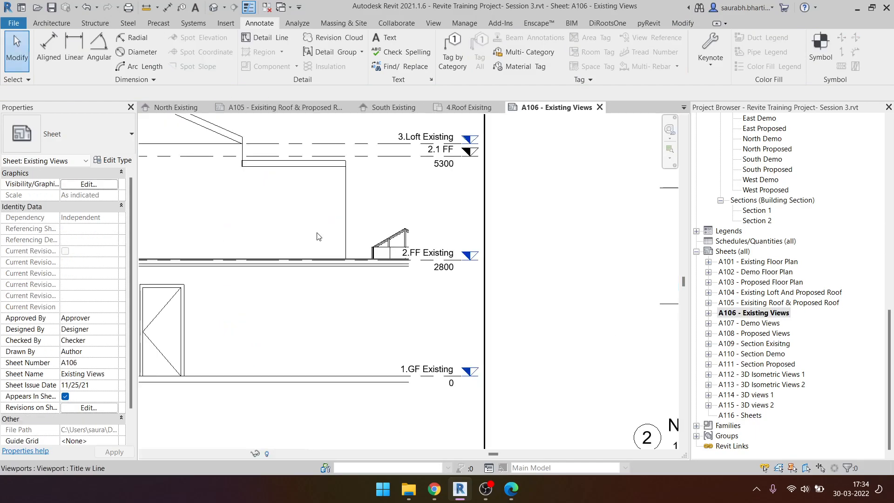
scroll(325, 236, "down", 5)
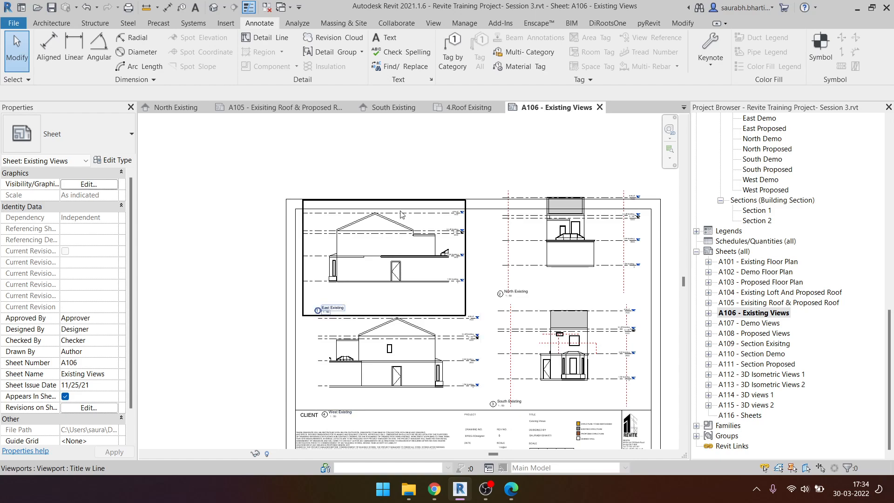
- Shift the East Existing viewport slightly to the left on sheet A106
scroll(460, 271, "up", 3)
scroll(363, 228, "down", 1)
left_click(314, 250)
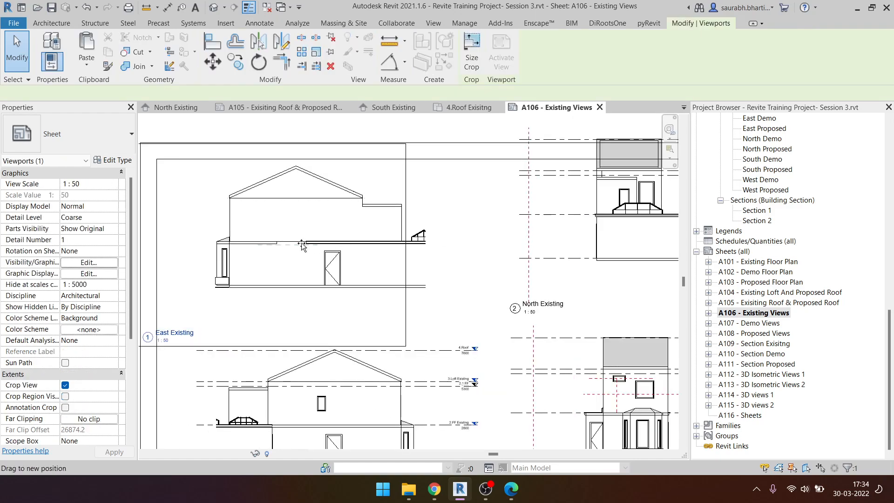
left_click_drag(314, 248, 328, 246)
key("Escape")
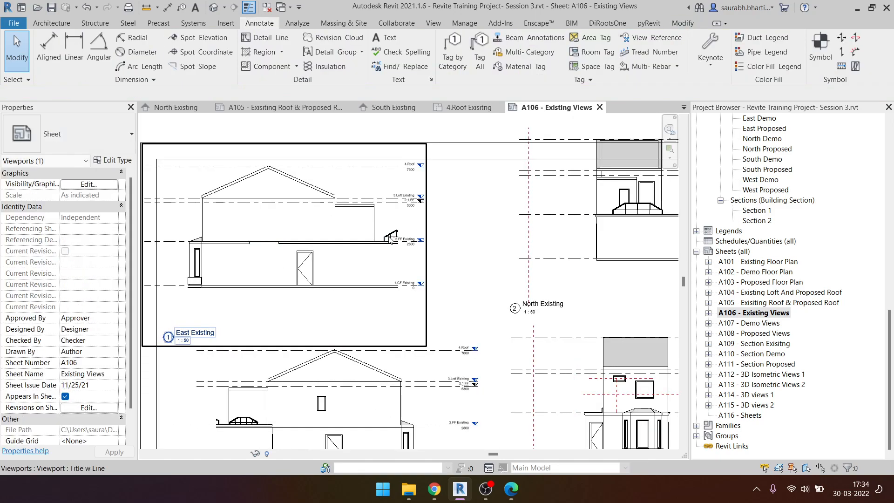
scroll(386, 238, "up", 2)
scroll(407, 240, "down", 3)
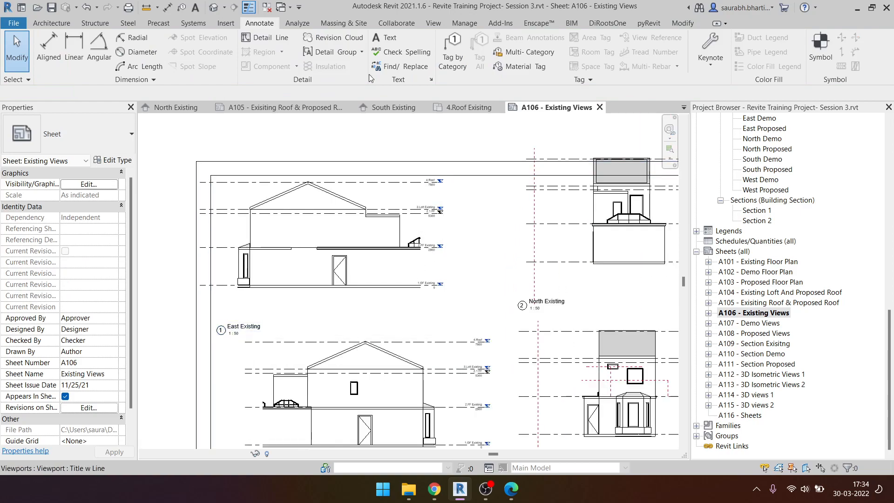
- Examine the side of the house in the default 3D view and return to sheet A106
left_click(213, 8)
middle_click_drag(381, 379, 460, 347, "shift")
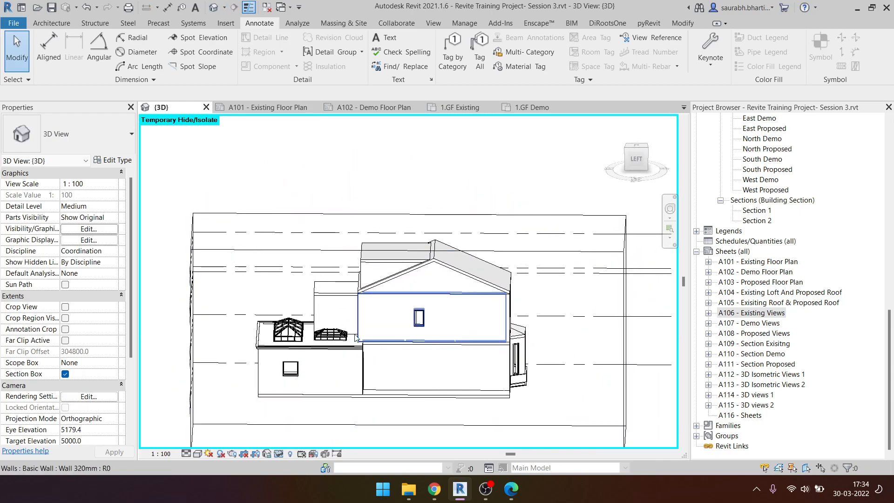
double_click(761, 313)
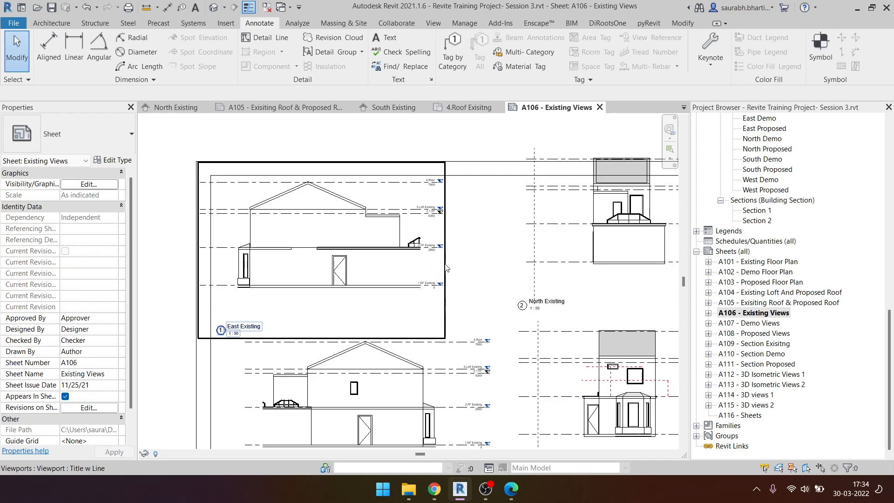
- Shift the East Existing viewport right and adjust its crop region to include the whole rear extension, raising the region's lower edge
left_click_drag(446, 275, 462, 264)
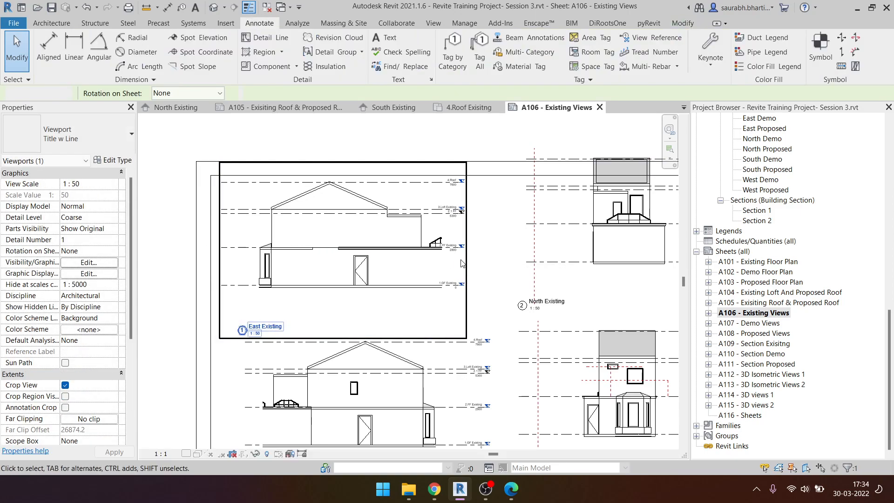
double_click(462, 263)
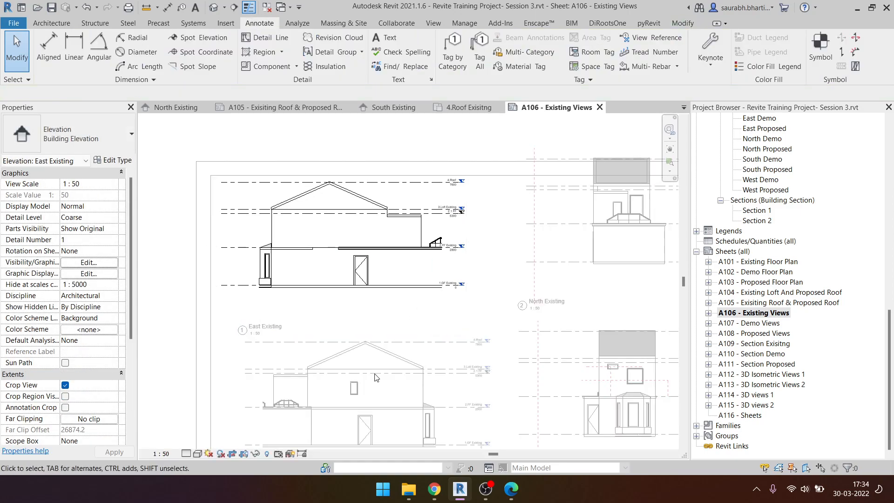
left_click(268, 454)
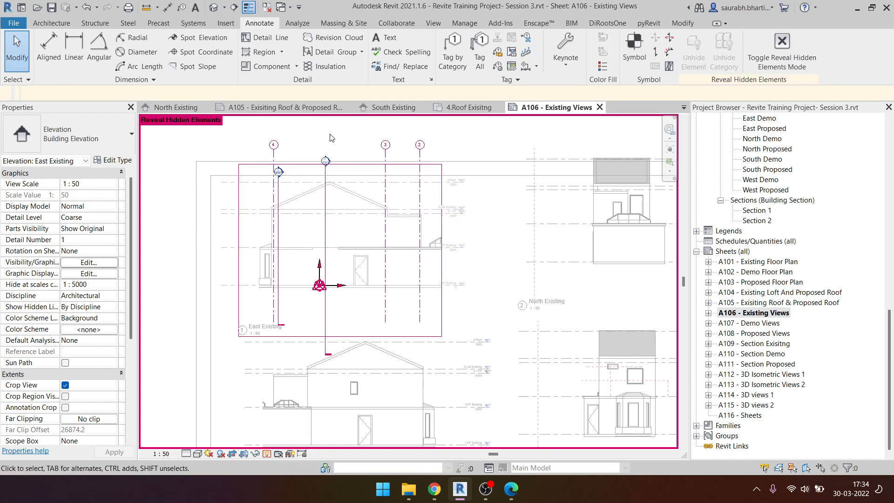
left_click(450, 252)
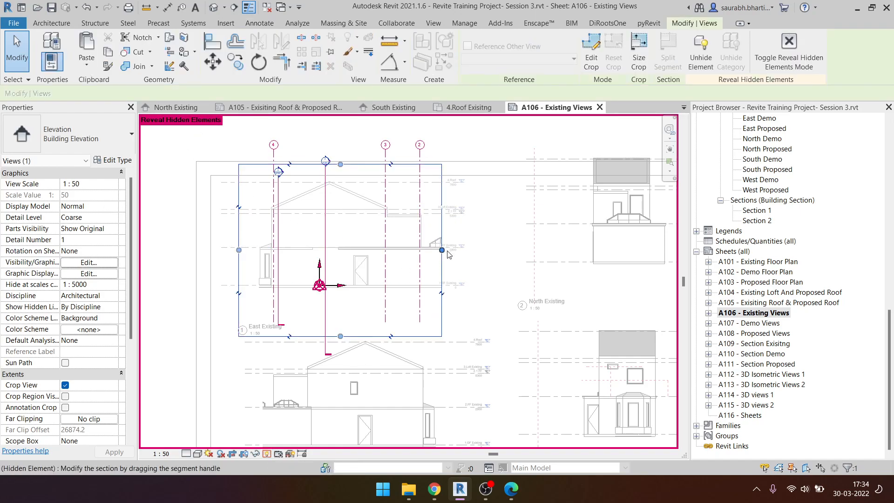
left_click_drag(502, 251, 500, 250)
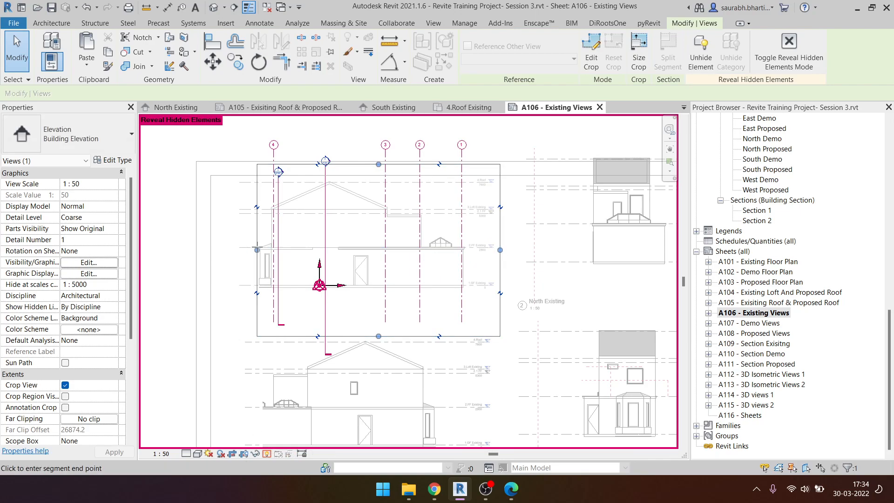
left_click_drag(239, 250, 258, 251)
left_click_drag(380, 314, 379, 306)
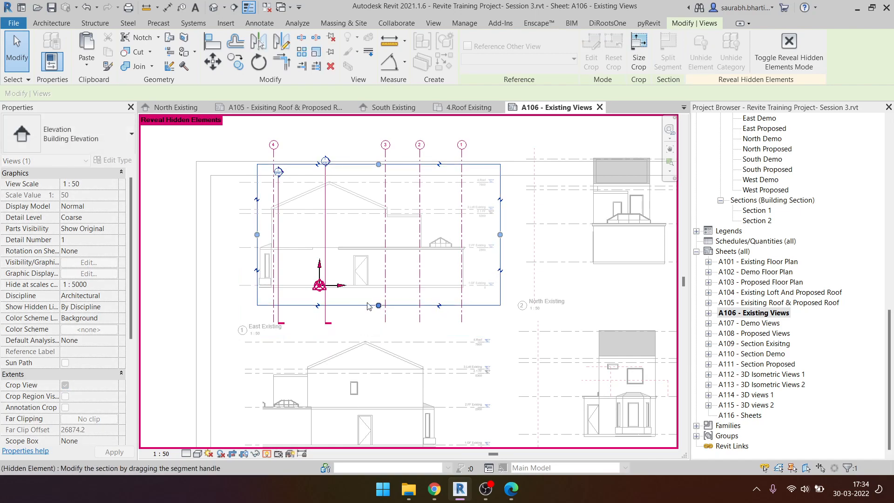
left_click(267, 454)
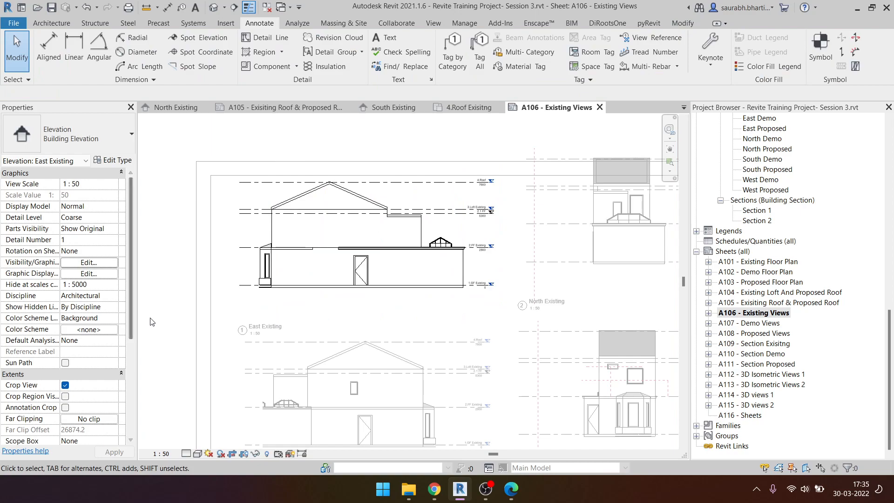
double_click(150, 322)
- Reposition the East, North and South Existing viewports within the sheet border on A106
left_click_drag(360, 253, 334, 292)
key("Escape")
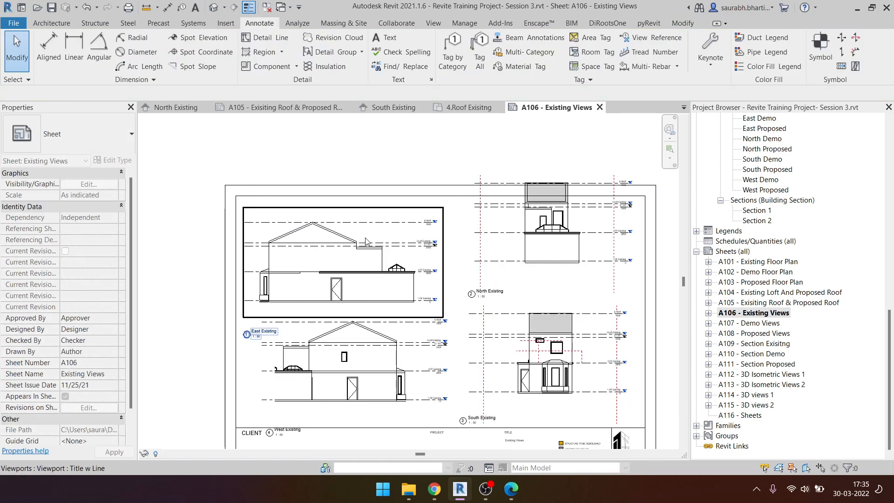
left_click_drag(562, 245, 556, 267)
middle_click_drag(556, 376, 541, 319)
key("Escape")
mouse_move(541, 319)
left_mouse_down()
mouse_move(535, 343)
mouse_move(541, 327)
left_mouse_up()
key("Escape")
- Delete the dashed shared detail lines around the upper windows in the South Existing elevation on A106
scroll(547, 311, "up", 3)
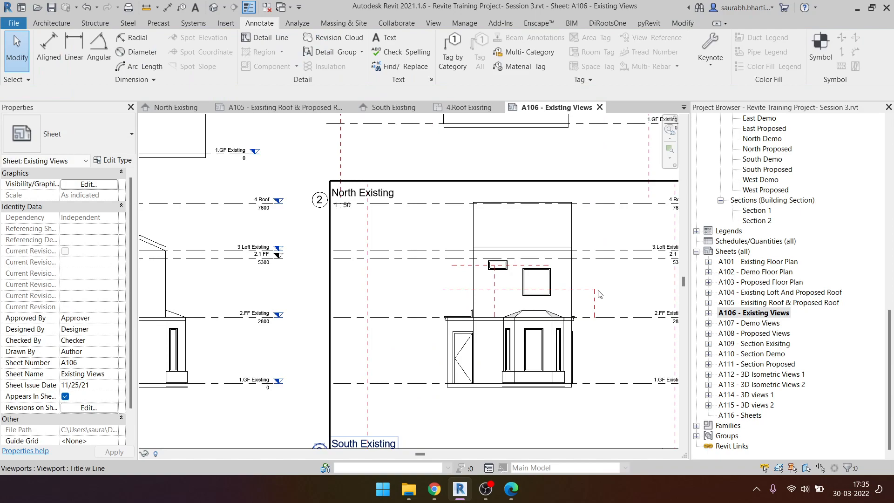
double_click(595, 294)
left_click(579, 291)
scroll(580, 291, "up", 3)
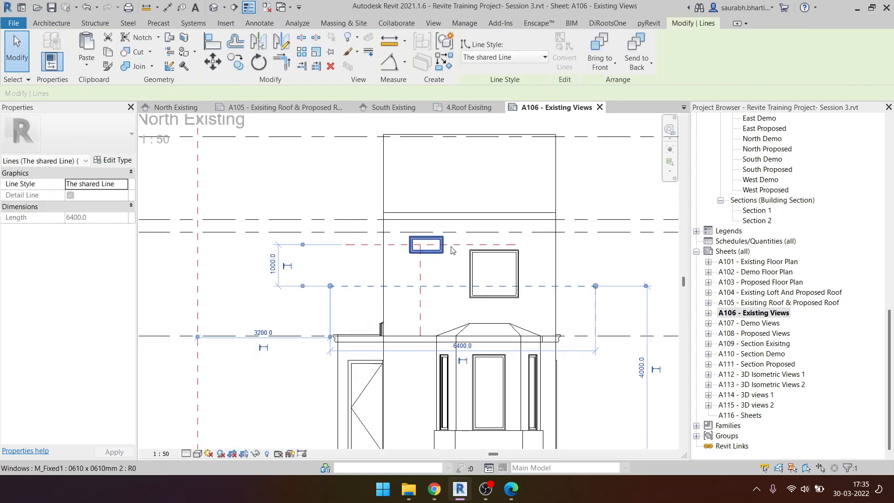
left_click(422, 276, "ctrl")
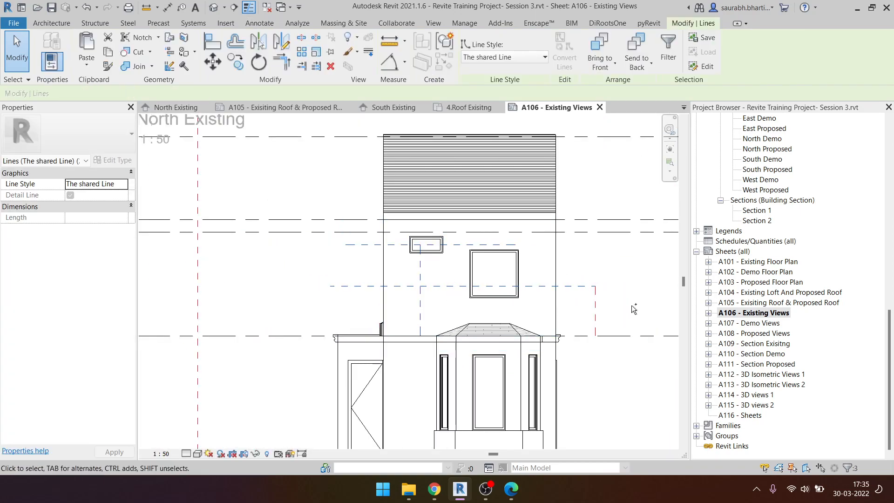
key("Escape")
scroll(590, 301, "down", 8)
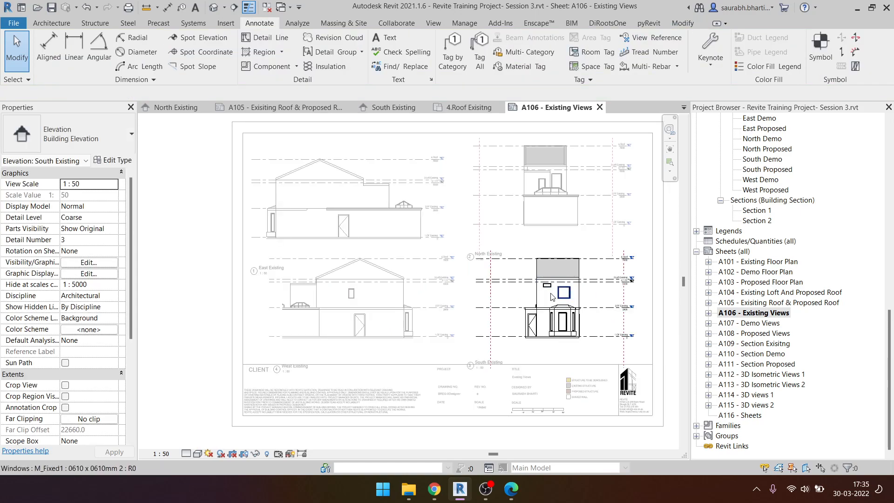
scroll(624, 298, "up", 3)
scroll(610, 291, "down", 4)
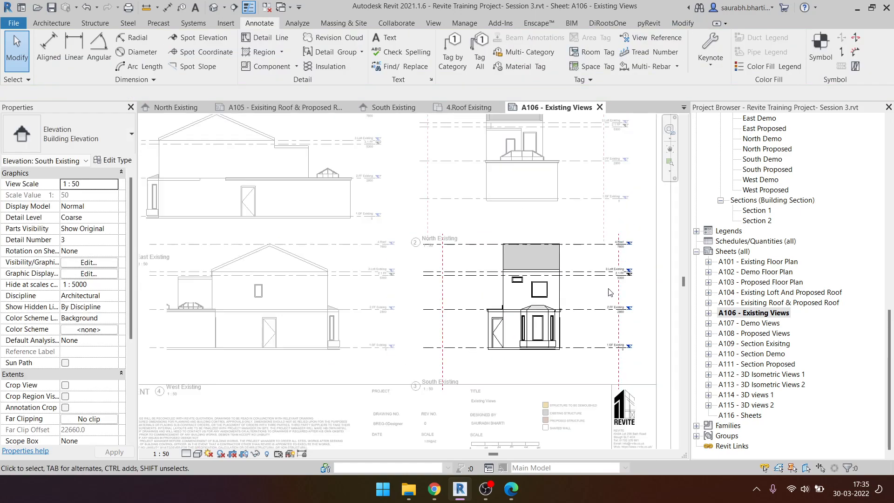
double_click(273, 283)
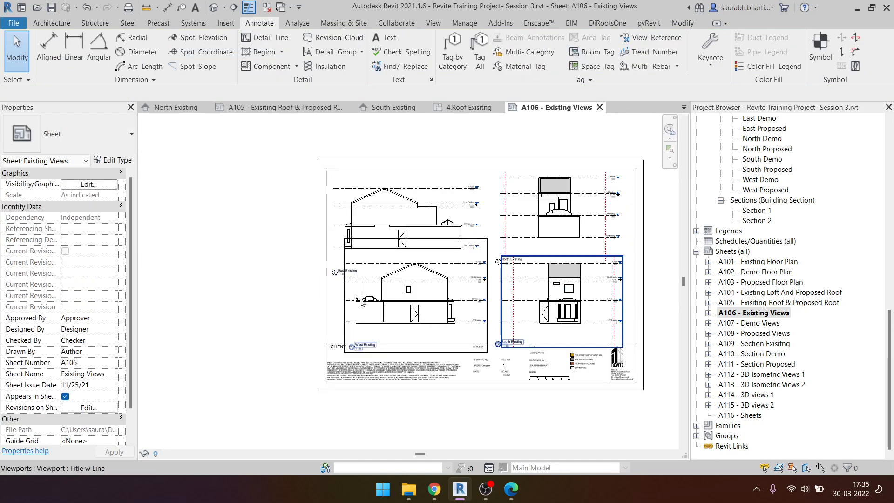
- Reveal the hidden crop region of the West Existing view and widen it to include the whole rear extension
double_click(366, 294)
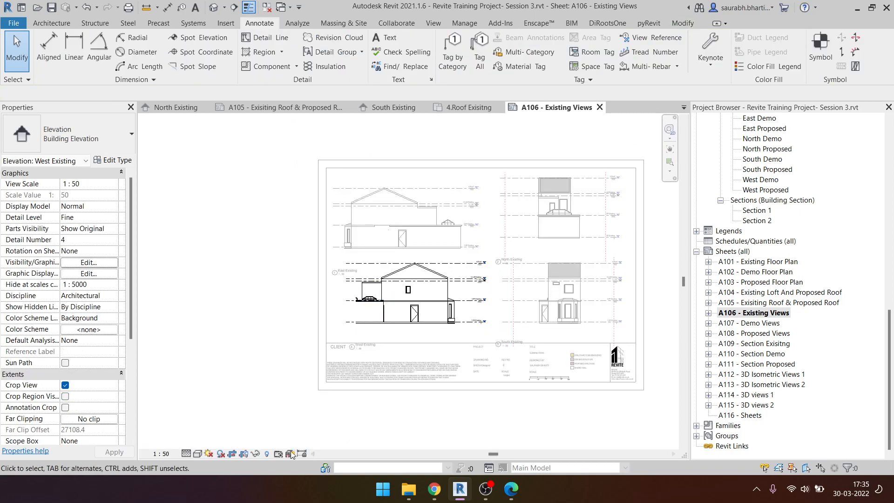
left_click(266, 454)
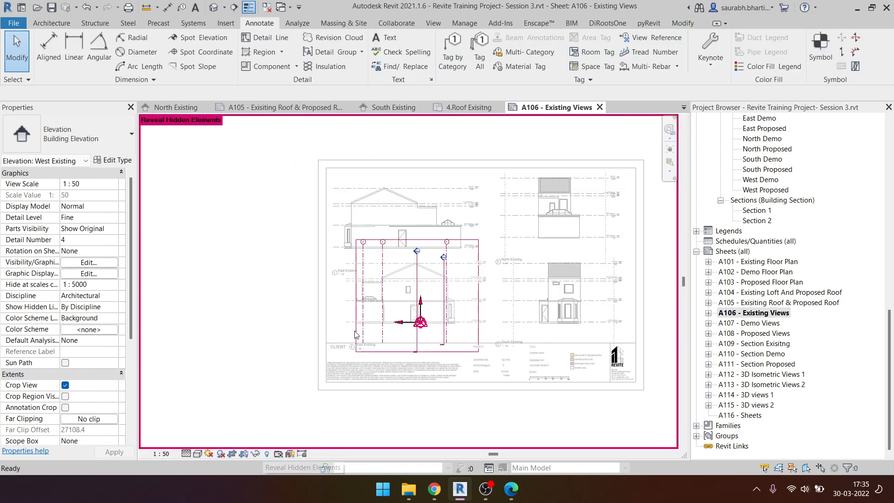
left_click(356, 297)
left_click(305, 290)
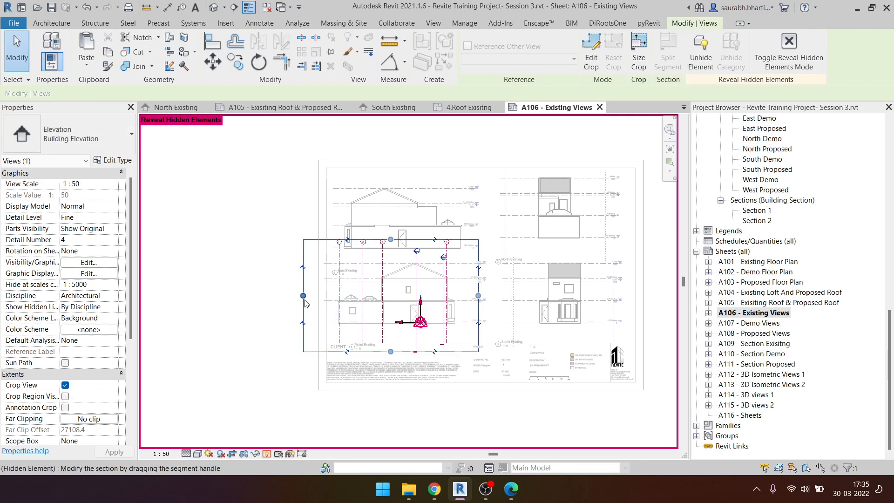
left_click(328, 297)
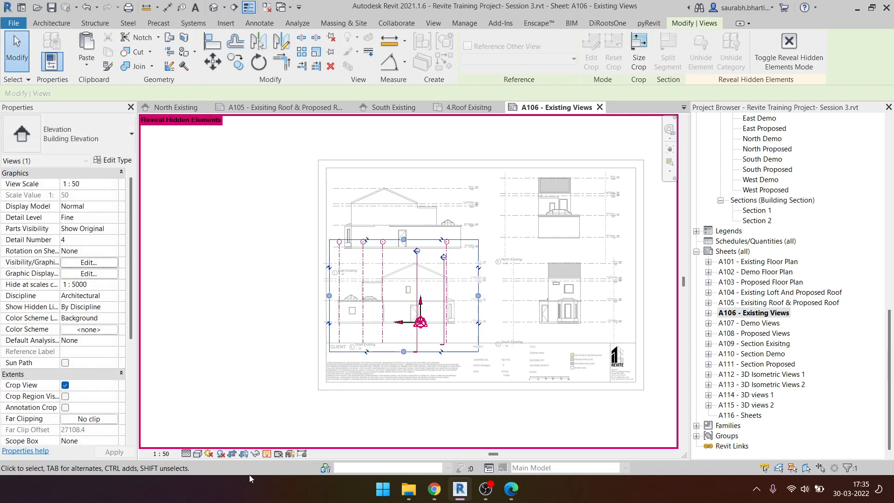
left_click(267, 454)
left_click(249, 375)
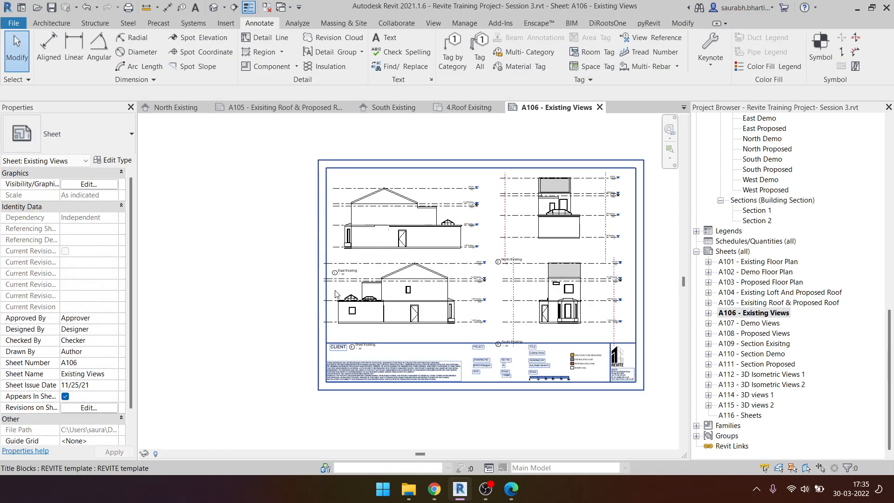
- Delete the two vertical shared detail lines flanking the house in the North Existing elevation
double_click(535, 227)
left_click(506, 233)
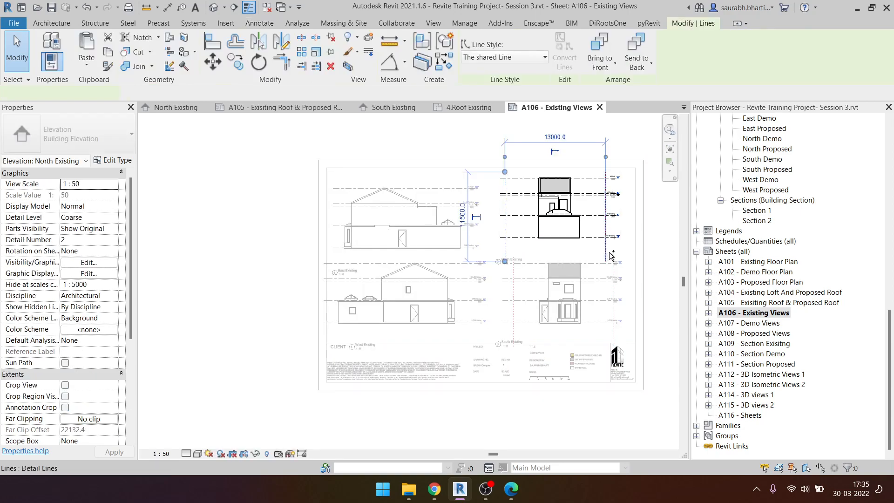
key("Escape")
left_click(606, 250)
key("Delete")
double_click(650, 272)
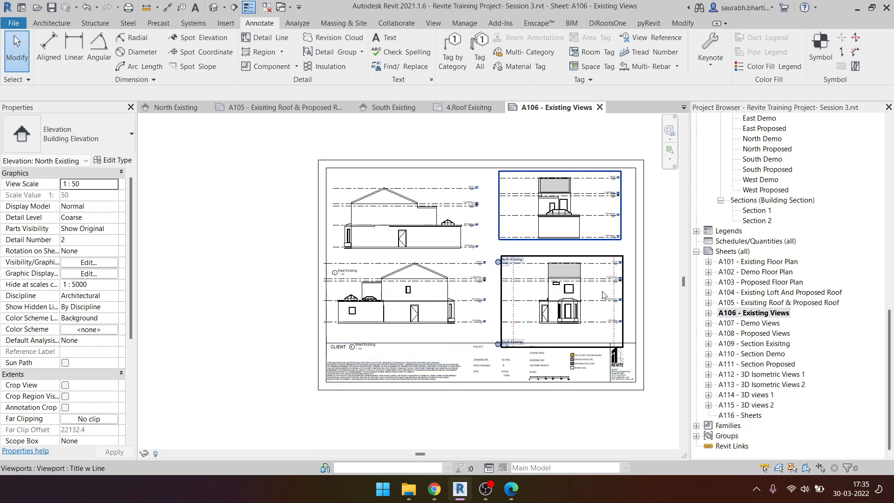
- Delete the two vertical shared detail lines flanking the house in the South Existing elevation and check the cleaned-up view
double_click(513, 293)
left_click(513, 295)
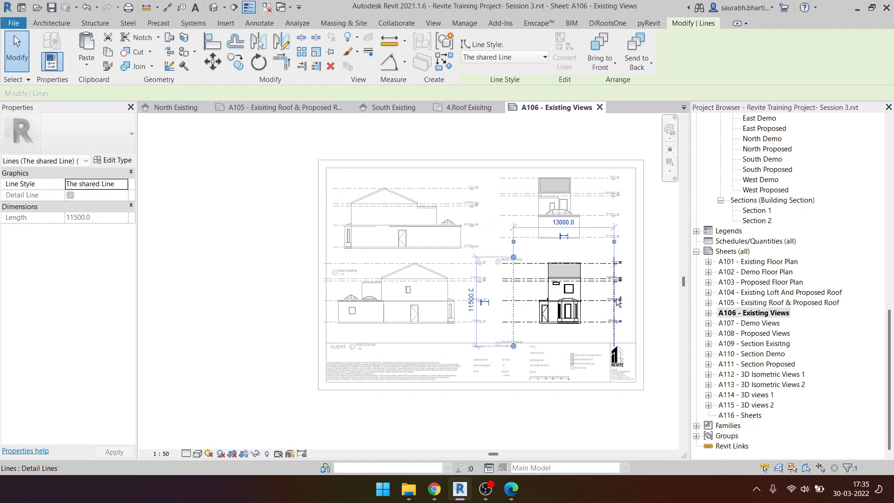
key("Delete")
scroll(564, 305, "up", 4)
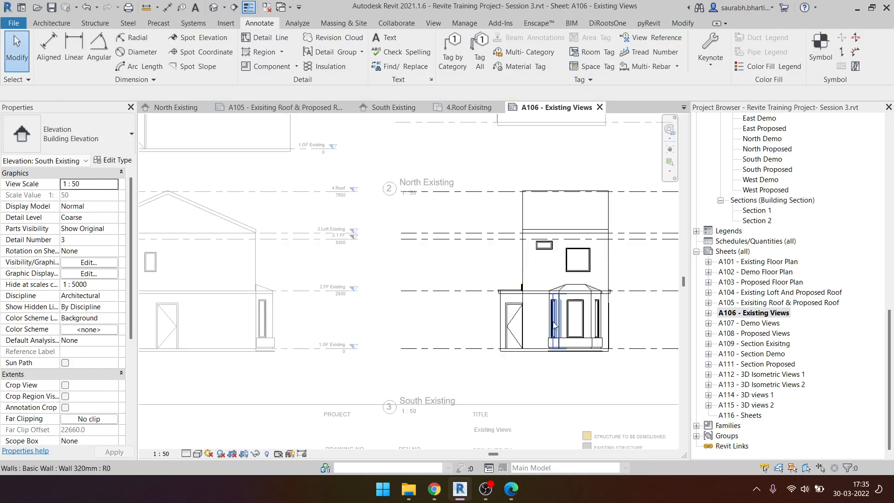
scroll(468, 288, "down", 3)
scroll(346, 321, "up", 4)
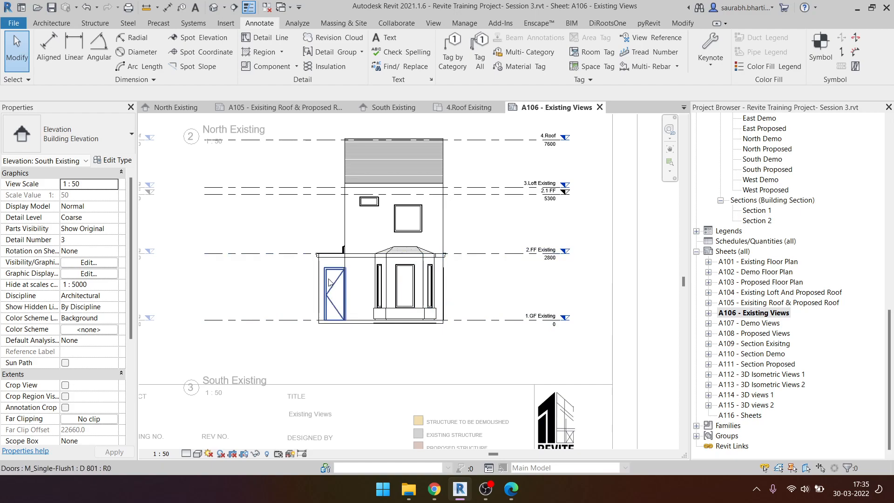
scroll(443, 289, "down", 3)
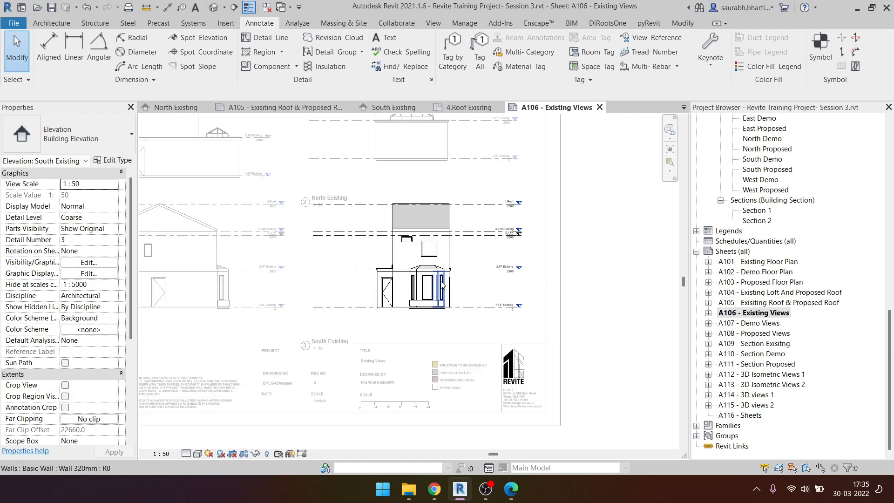
middle_click_drag(456, 286, 545, 287)
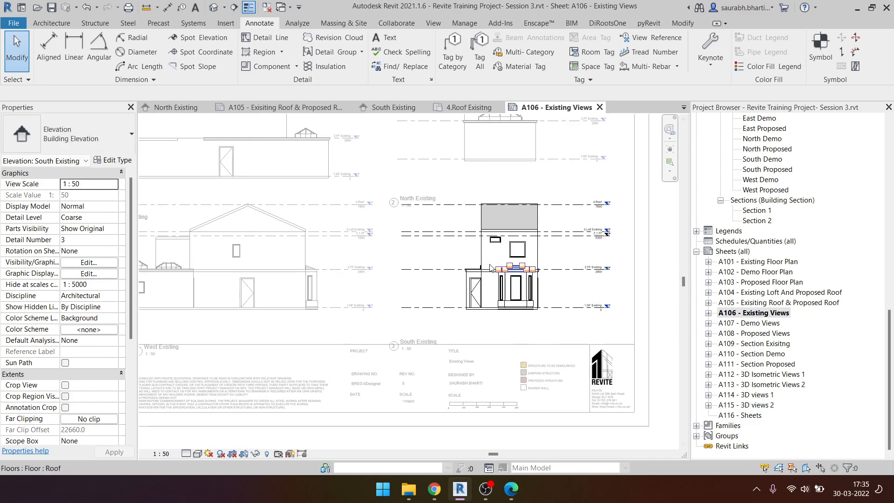
scroll(496, 272, "down", 3)
double_click(568, 252)
scroll(291, 245, "up", 1)
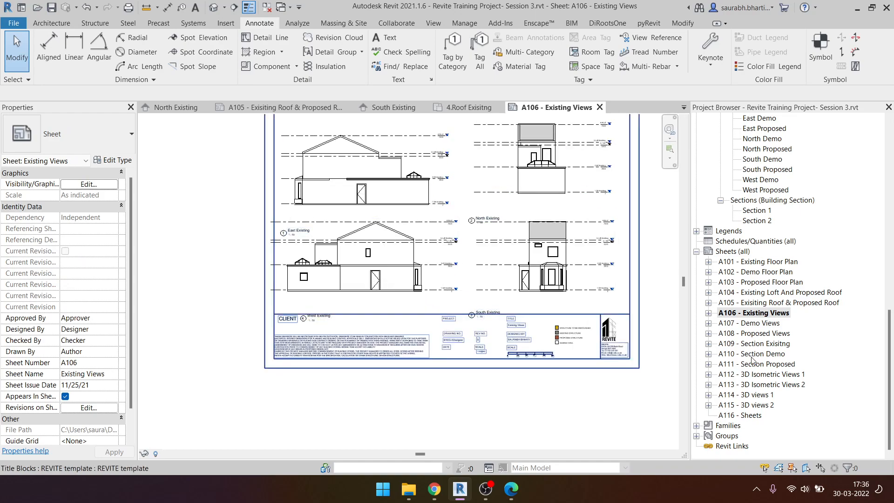
- Open sheet A107 - Demo Views and lower the East Demo and North Demo viewports inside the sheet border
double_click(766, 324)
middle_click_drag(413, 308, 439, 339)
left_click_drag(390, 248, 391, 272)
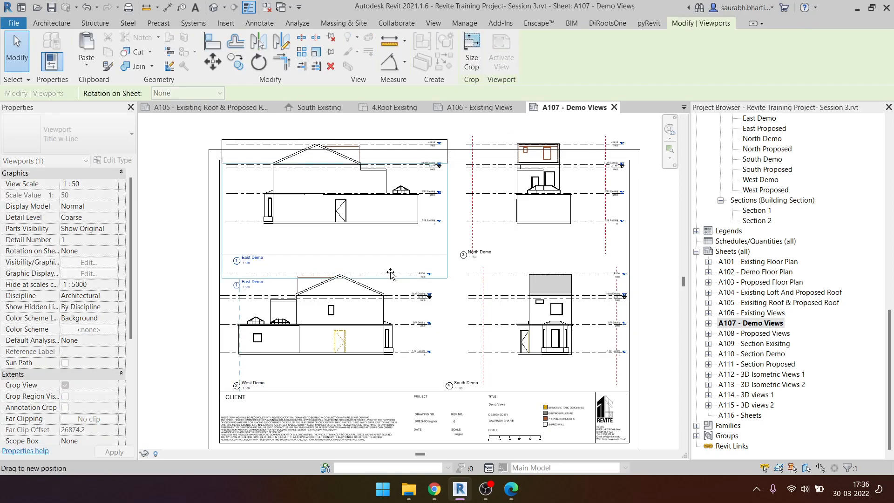
key("Escape")
left_click(559, 258)
key("Escape")
middle_click_drag(558, 258, 515, 222)
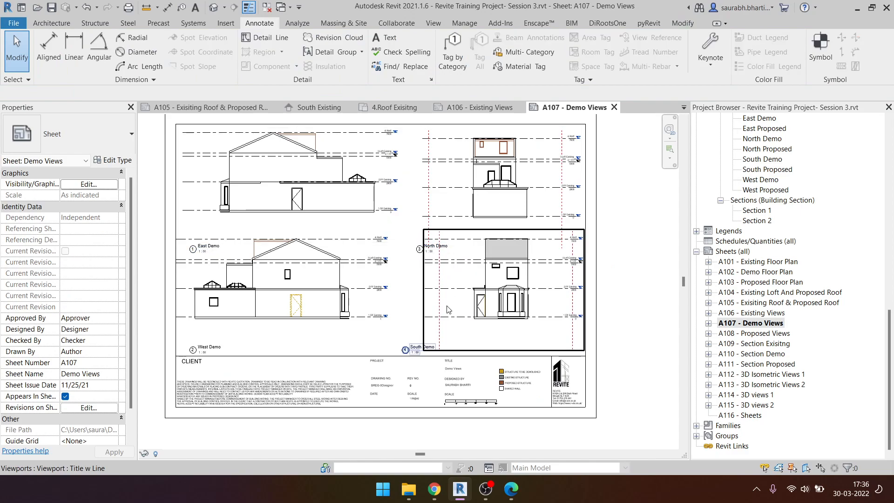
- Open sheet A108 - Proposed Views and lower the West, East, North and South Proposed viewports on the sheet
left_click(768, 335)
double_click(768, 334)
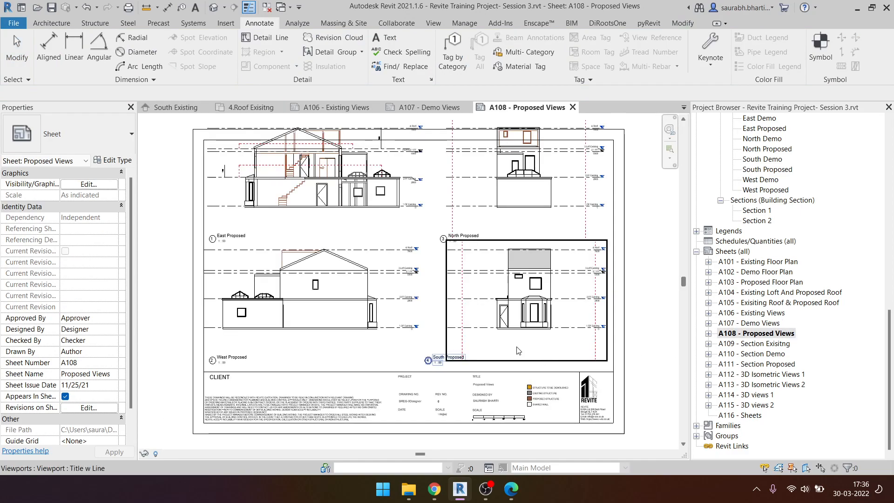
left_click_drag(339, 289, 345, 303)
left_click_drag(347, 196, 353, 235)
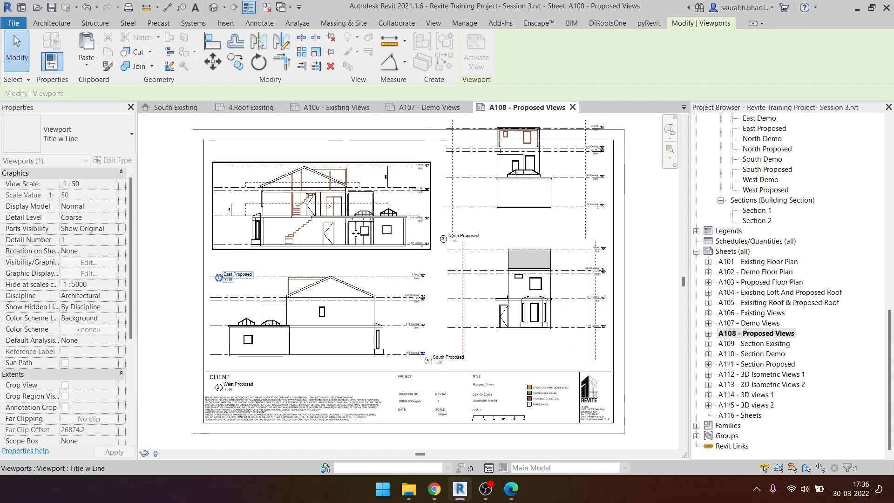
left_click_drag(518, 205, 521, 233)
left_click_drag(544, 318, 545, 354)
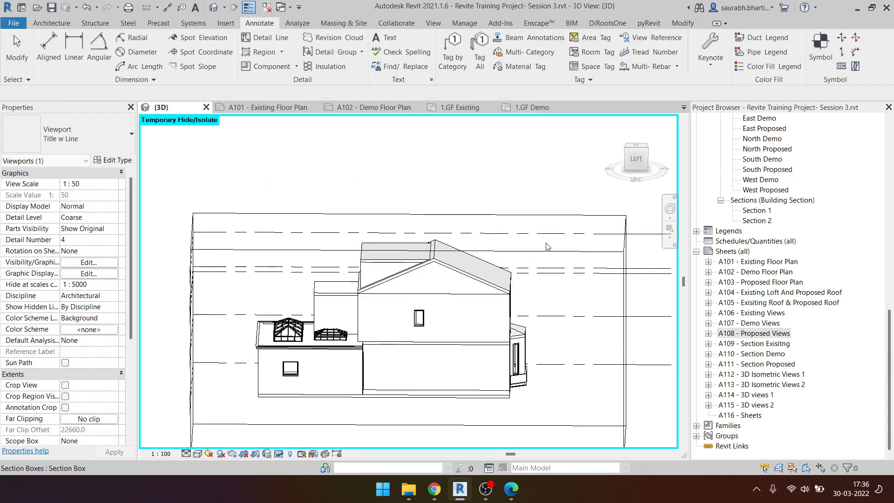
- Extend the {3D} view's section box outward past the cut side of the house and reset the temporary hide/isolate
mouse_move(326, 327)
middle_mouse_down("shift")
mouse_move(352, 367)
mouse_move(456, 367)
mouse_move(51, 381)
middle_mouse_up("shift")
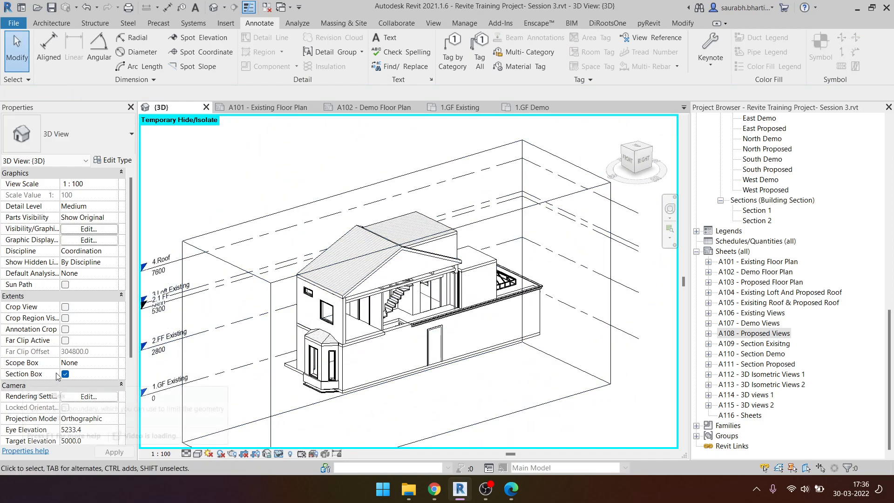
left_click(755, 334)
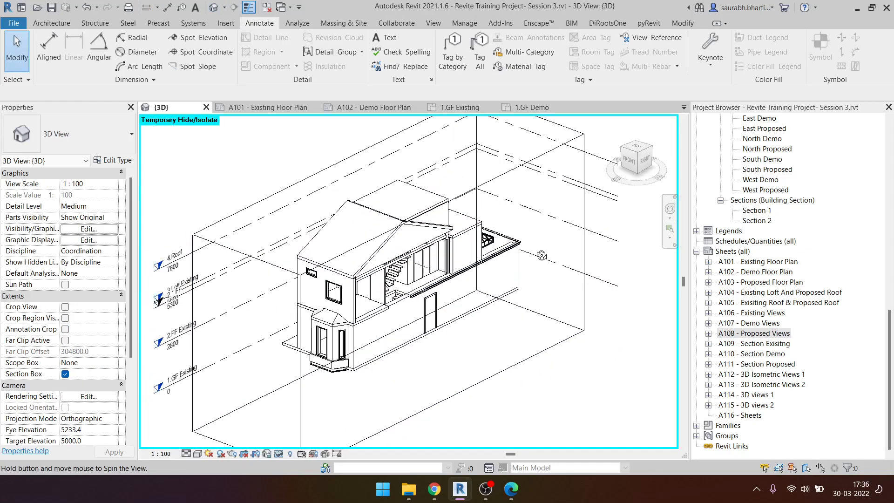
left_click(515, 169)
left_click_drag(442, 304, 511, 334)
key("h")
key("r")
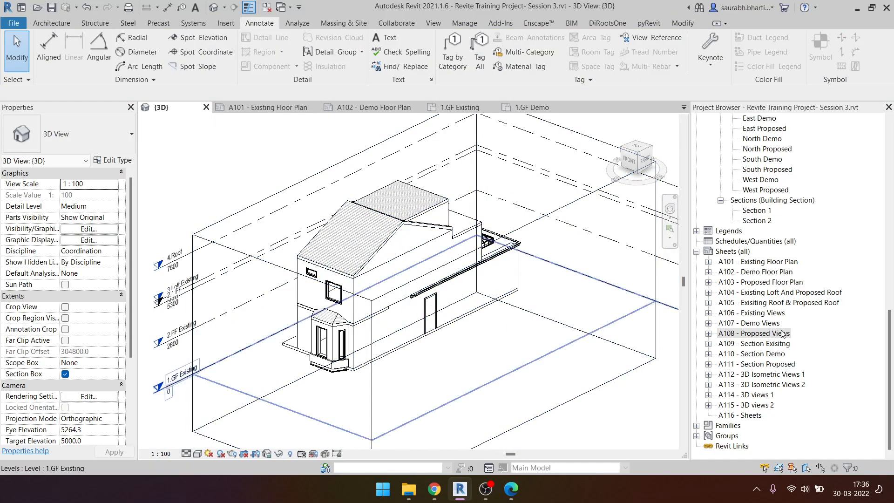
- Return to the {3D} view and pull the section box's right face in toward the long side wall of the house
double_click(776, 334)
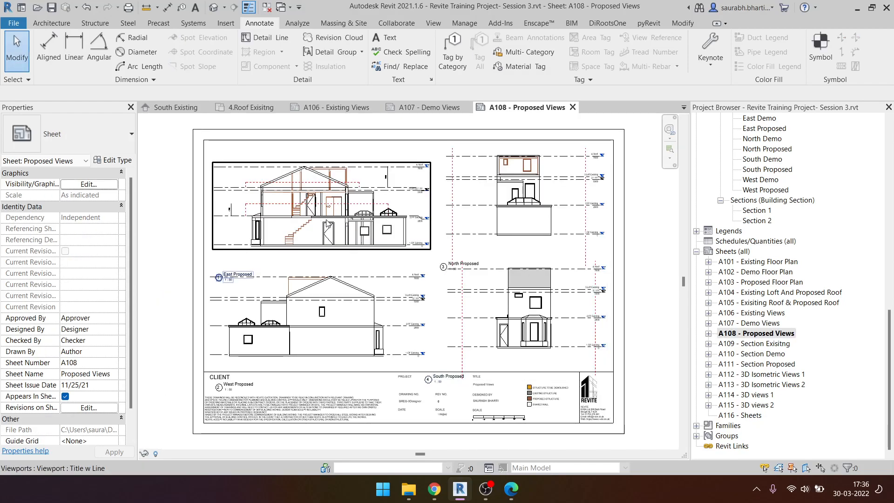
left_click(215, 8)
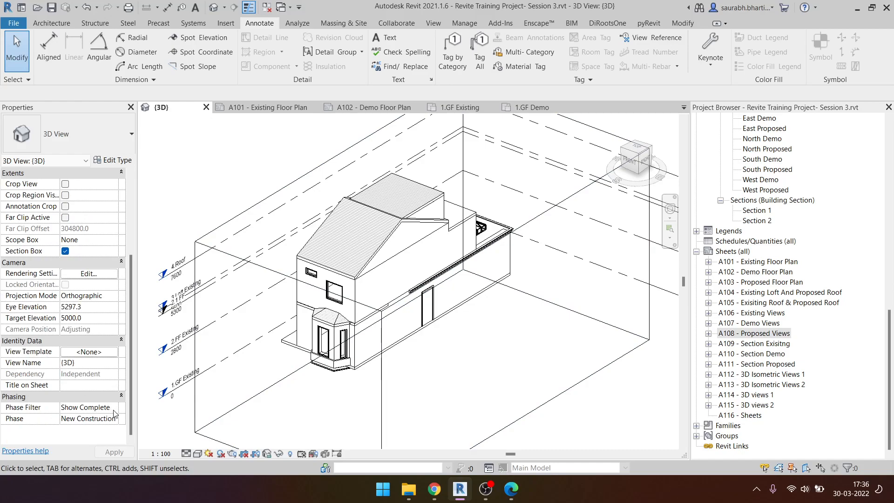
scroll(381, 403, "down", 3)
left_click(475, 376)
left_click_drag(457, 360, 419, 345)
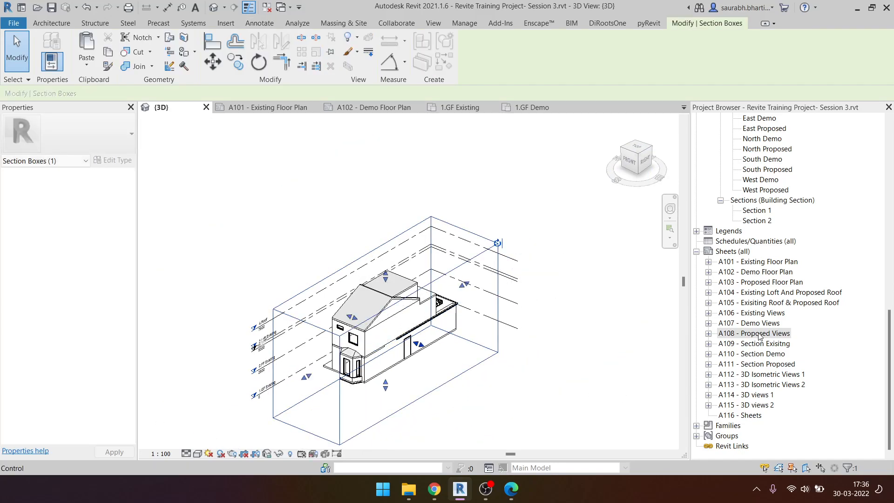
- Open sheet A108 - Proposed Views, activate the East Proposed viewport to inspect it, and deactivate it again
double_click(760, 333)
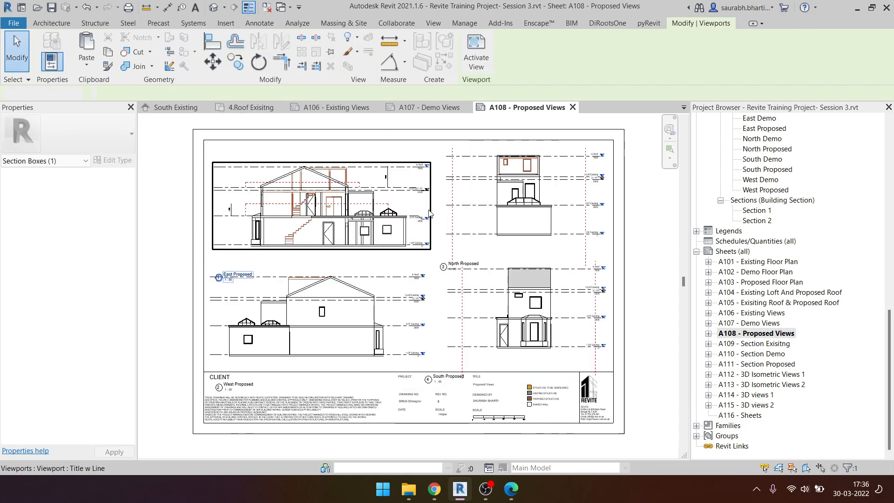
double_click(430, 213)
scroll(396, 217, "down", 3)
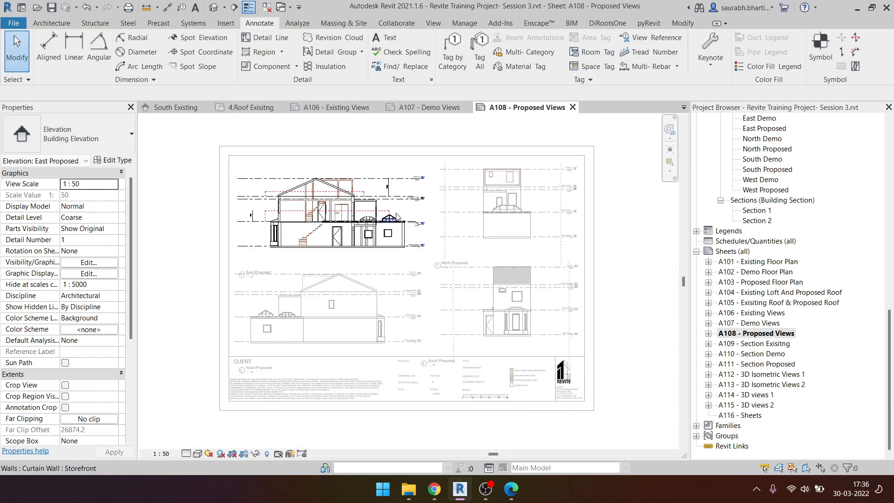
double_click(183, 217)
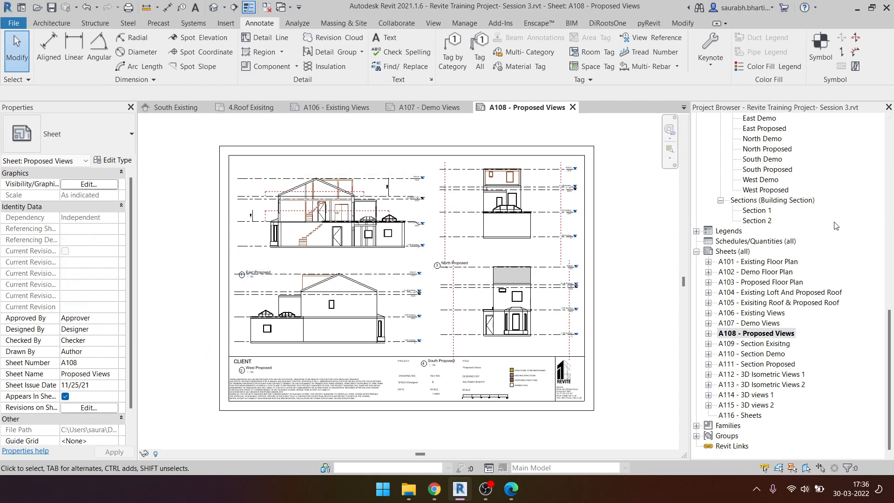
- Open the East Proposed elevation and delete the dashed detail lines crossing the first floor and the roof
scroll(811, 236, "up", 3)
scroll(248, 255, "up", 4)
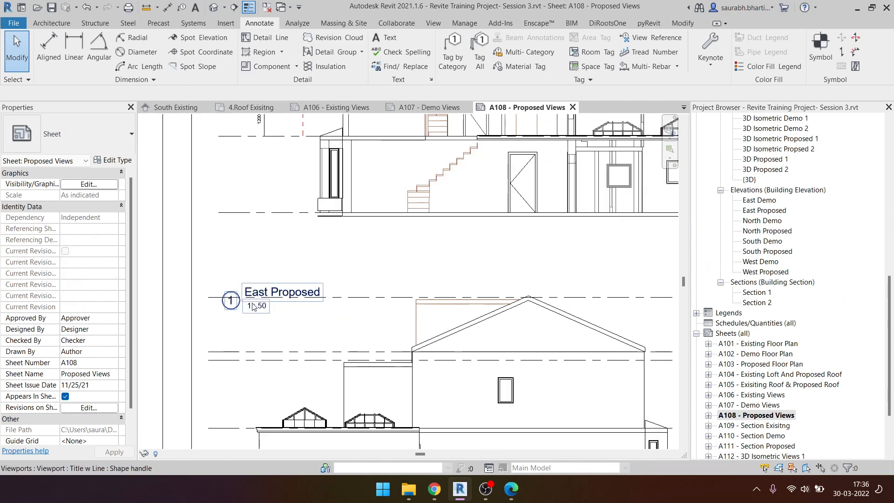
scroll(793, 313, "up", 2)
scroll(788, 310, "up", 2)
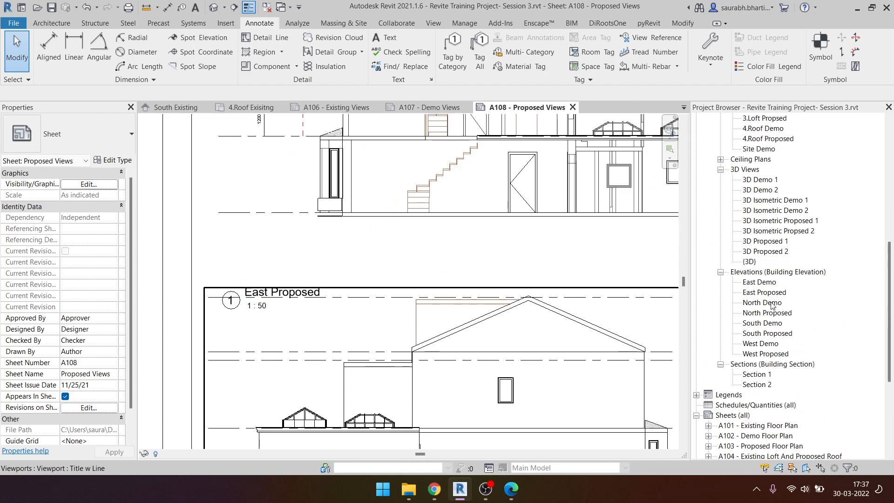
double_click(766, 294)
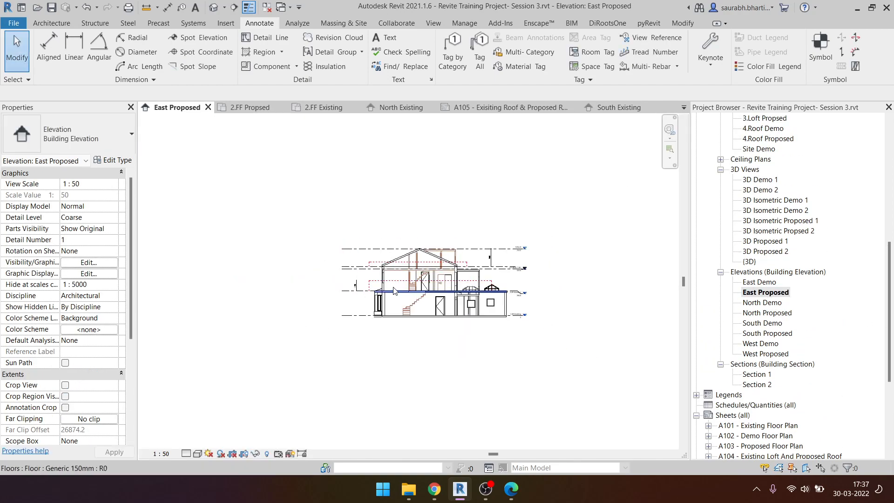
scroll(380, 283, "up", 2)
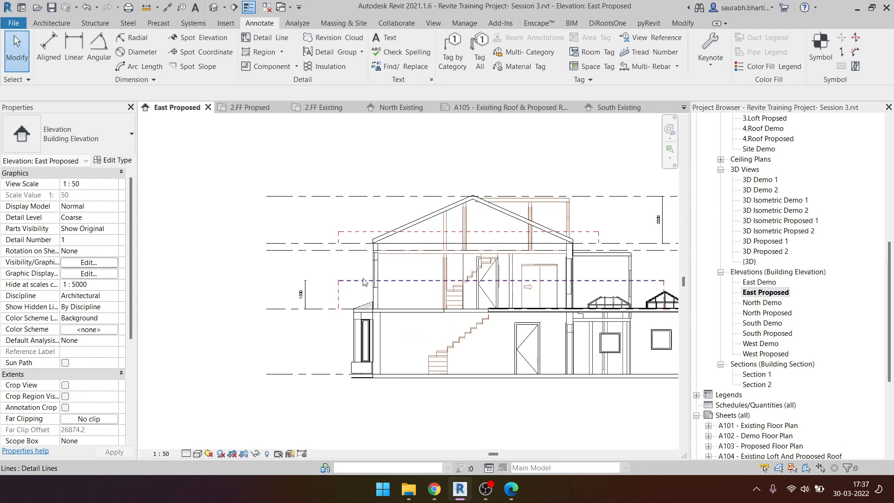
left_click(363, 282)
left_click(364, 264)
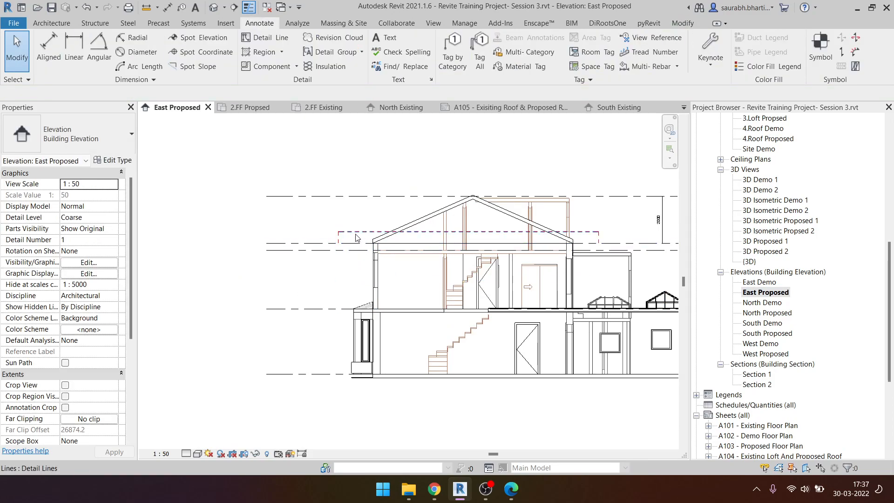
- Reveal the hidden elements in the East Proposed elevation to check them, and switch the reveal mode off again
scroll(437, 275, "down", 2)
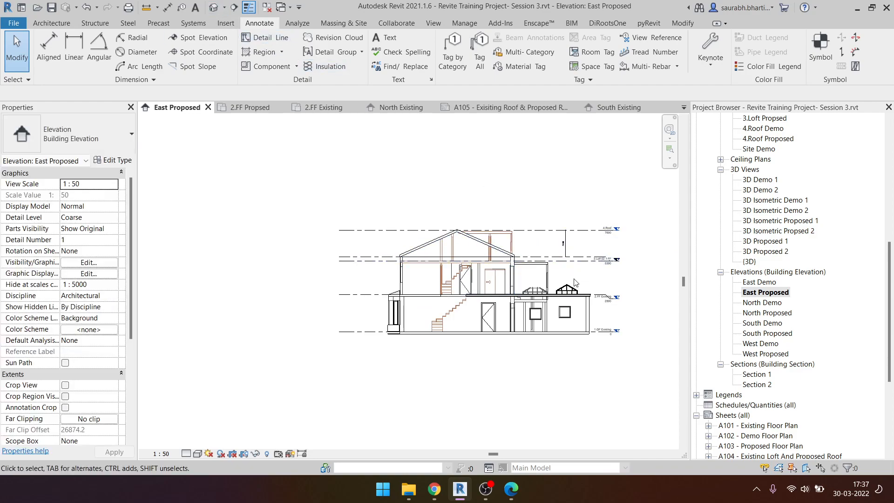
left_click(267, 454)
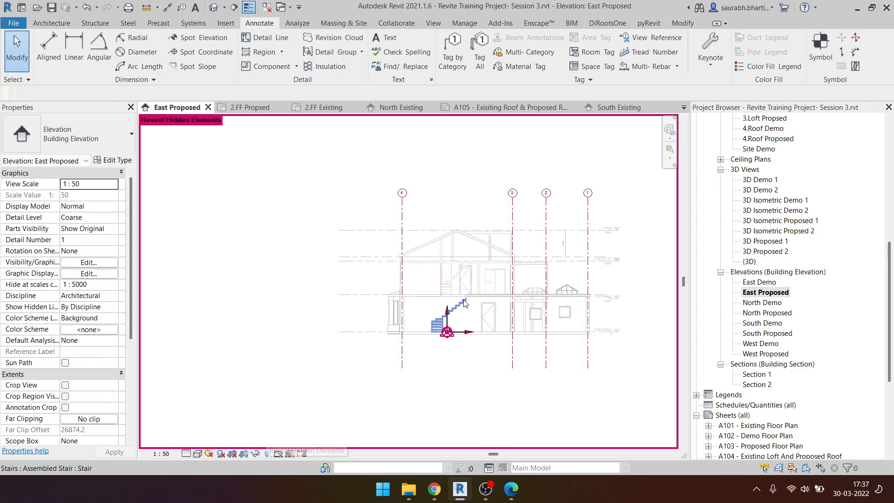
scroll(476, 287, "up", 3)
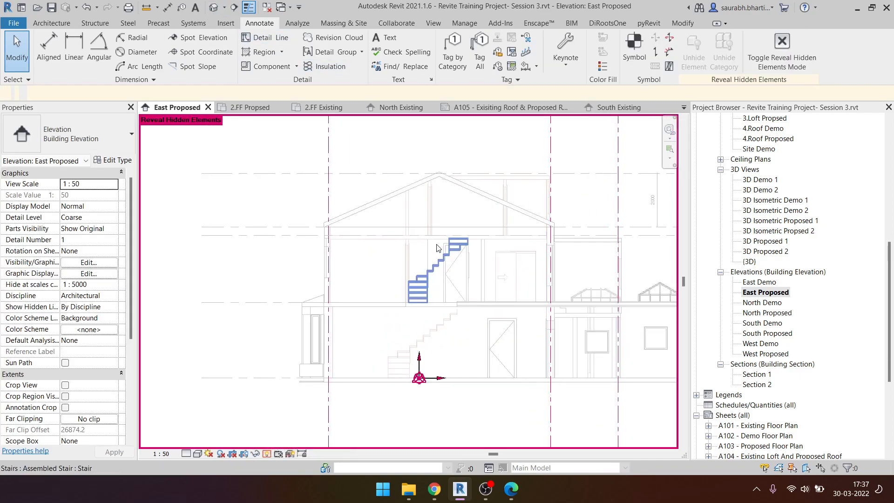
left_click(266, 454)
scroll(315, 363, "down", 3)
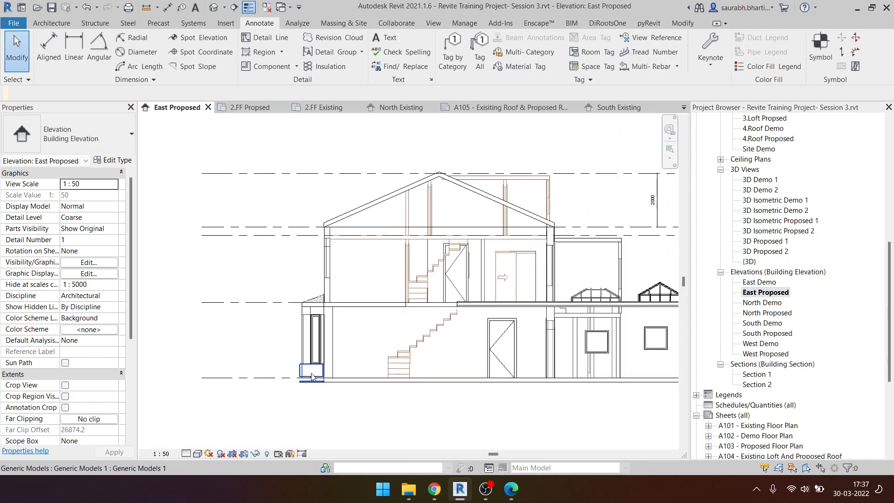
- Open the East Demo elevation and return to East Proposed to compare the two views
double_click(768, 282)
double_click(766, 292)
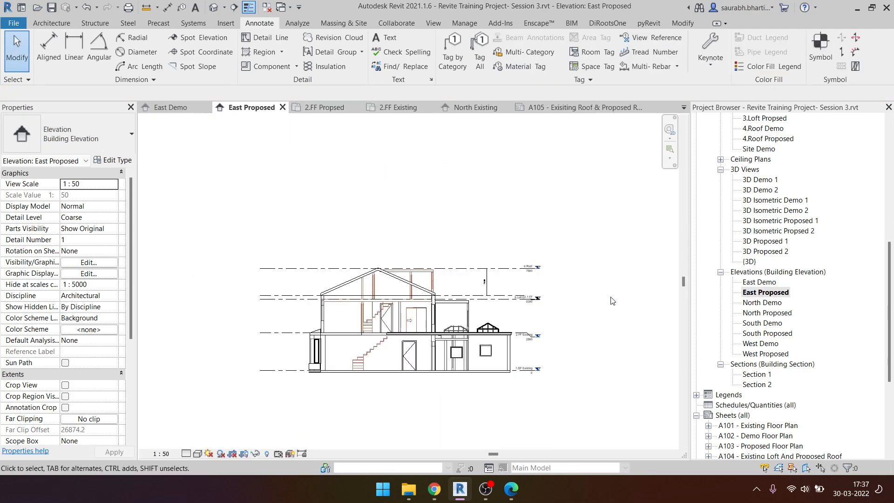
scroll(431, 291, "up", 2)
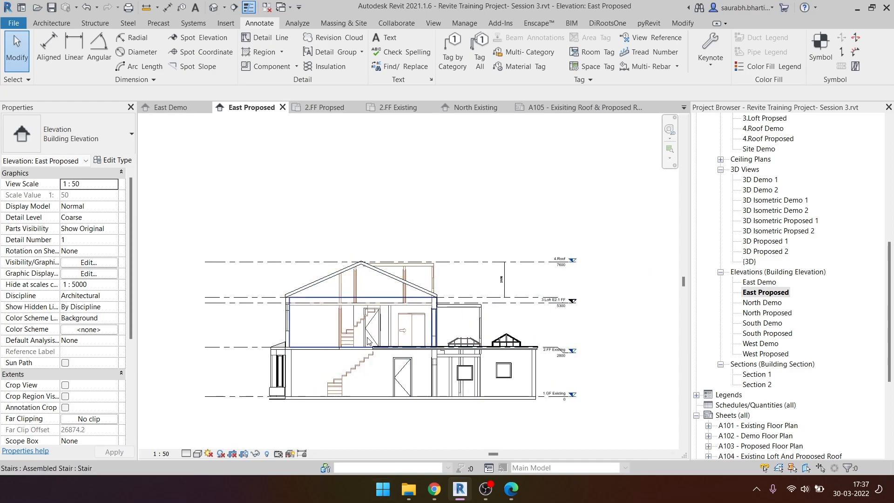
- Open sheet A108 - Proposed Views and delete the East Proposed viewport from it
scroll(776, 346, "down", 5)
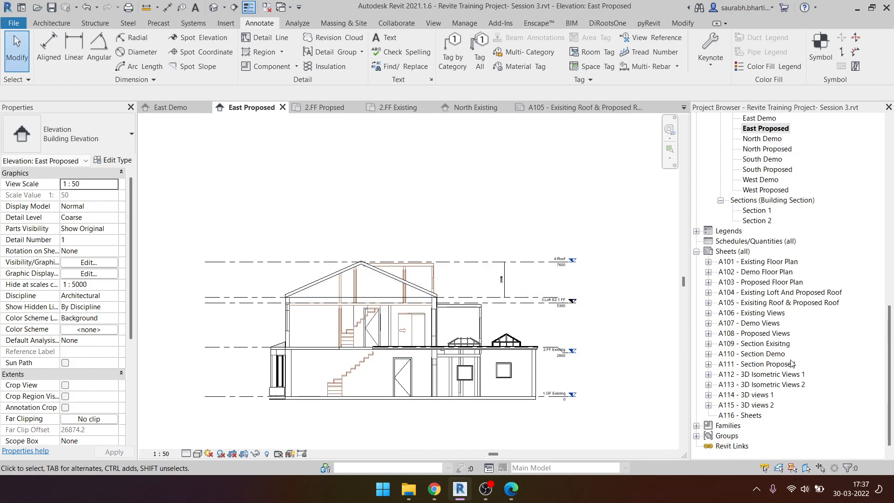
left_click(764, 316)
left_click(769, 333)
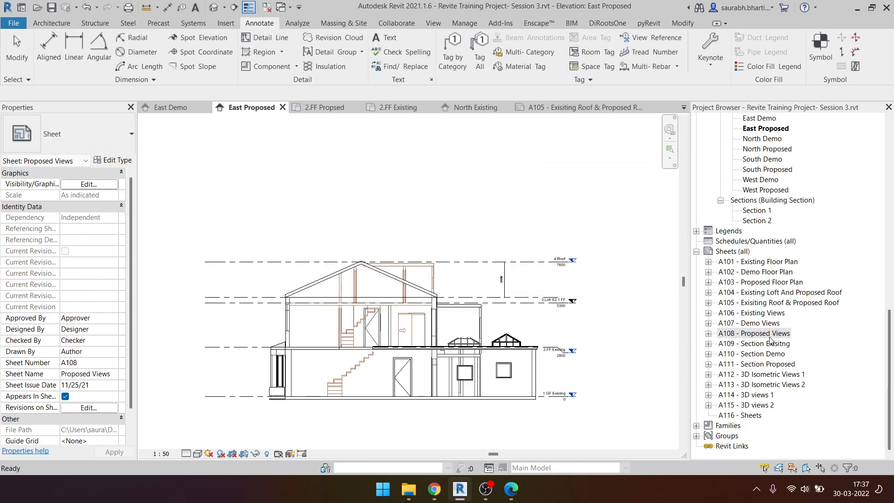
double_click(766, 334)
scroll(423, 279, "down", 3)
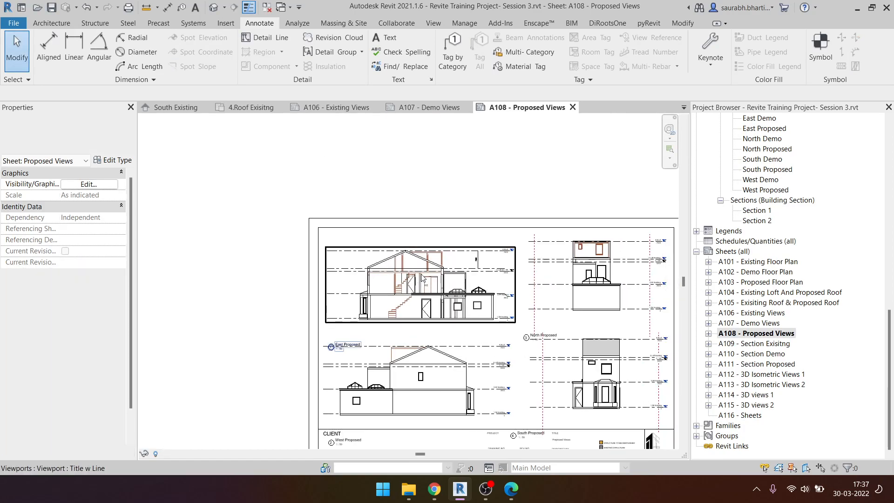
left_click(423, 279)
key("Delete")
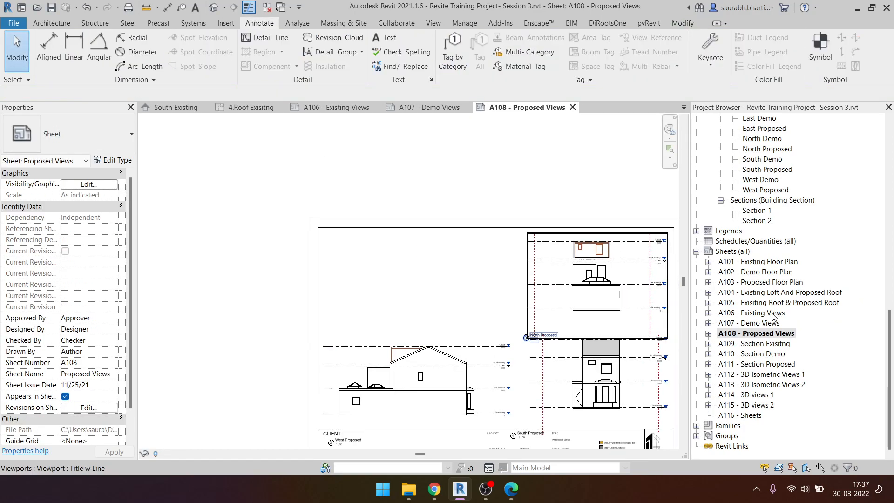
- Delete the East Proposed elevation view from the project
scroll(773, 270, "up", 2)
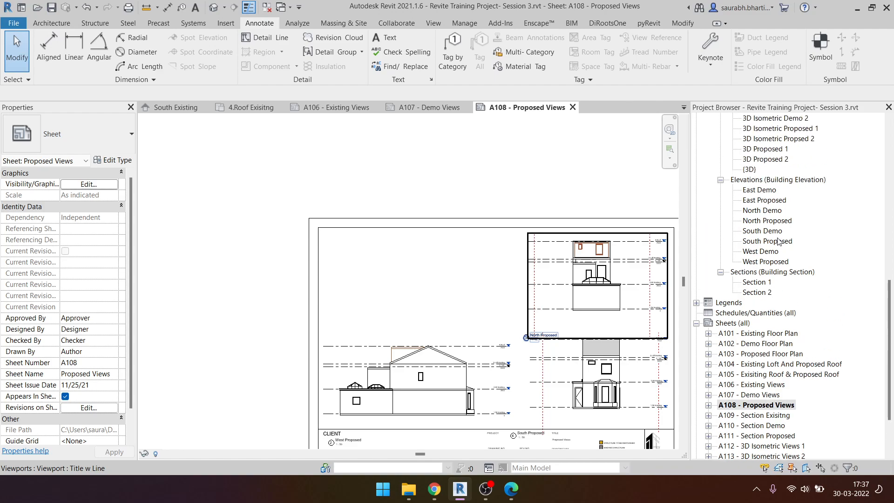
double_click(767, 200)
right_click(766, 200)
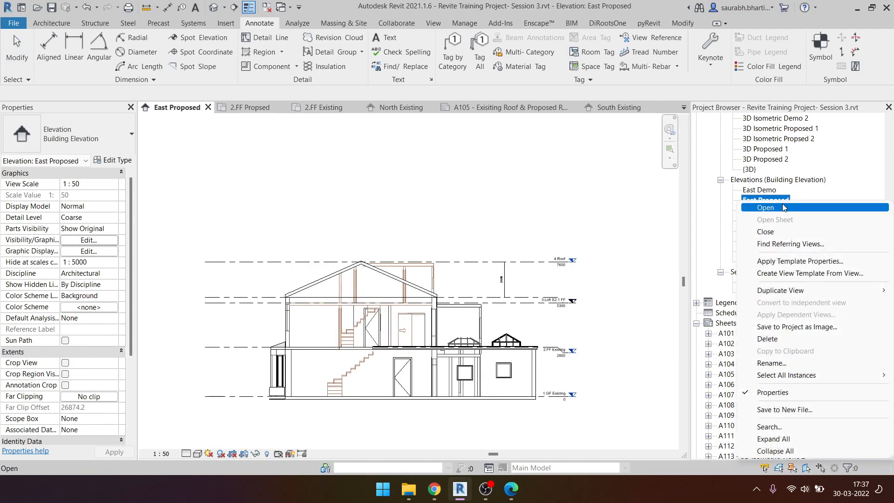
left_click(802, 344)
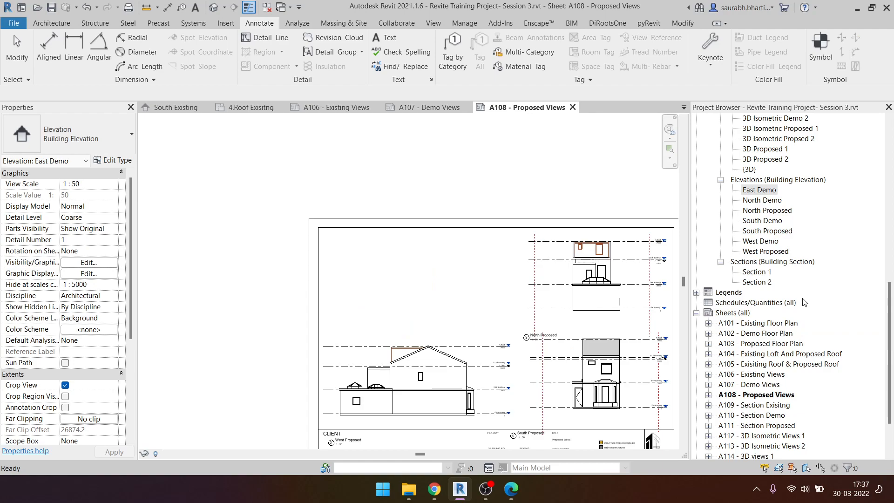
- Duplicate the East Demo elevation with detailing and rename the copy East Proposed
left_click(760, 191)
right_click(761, 191)
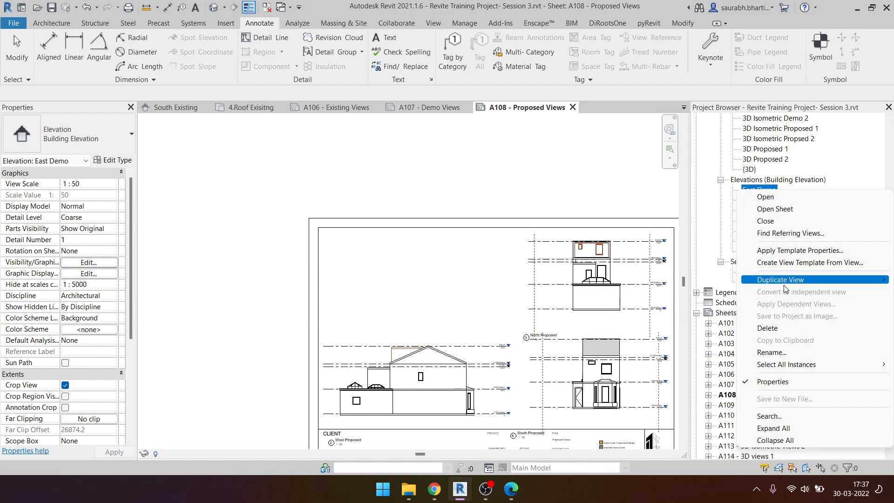
mouse_move(785, 282)
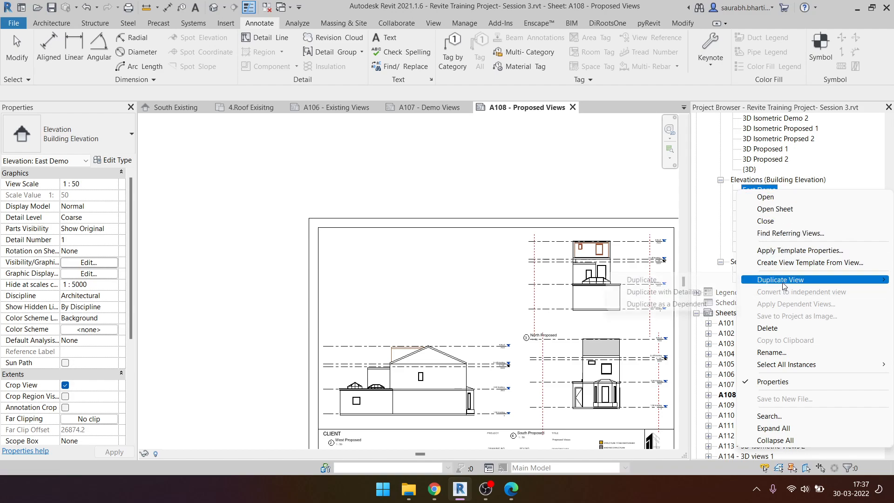
left_click(686, 297)
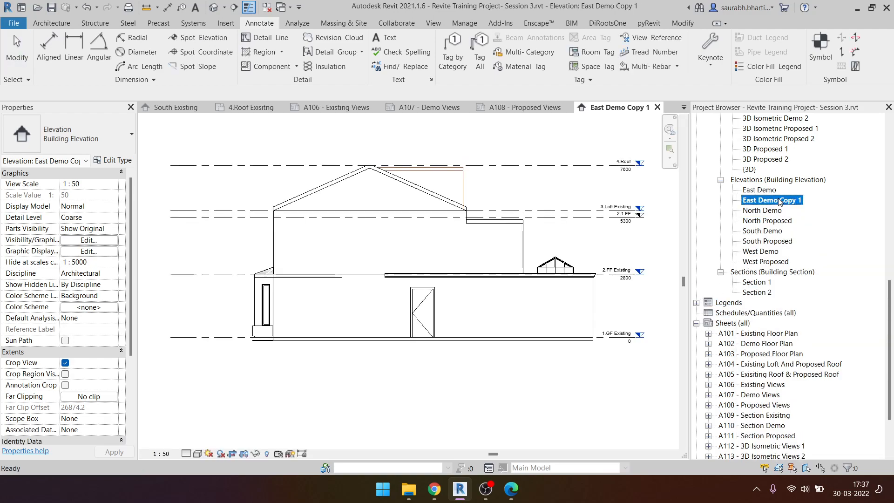
right_click(769, 200)
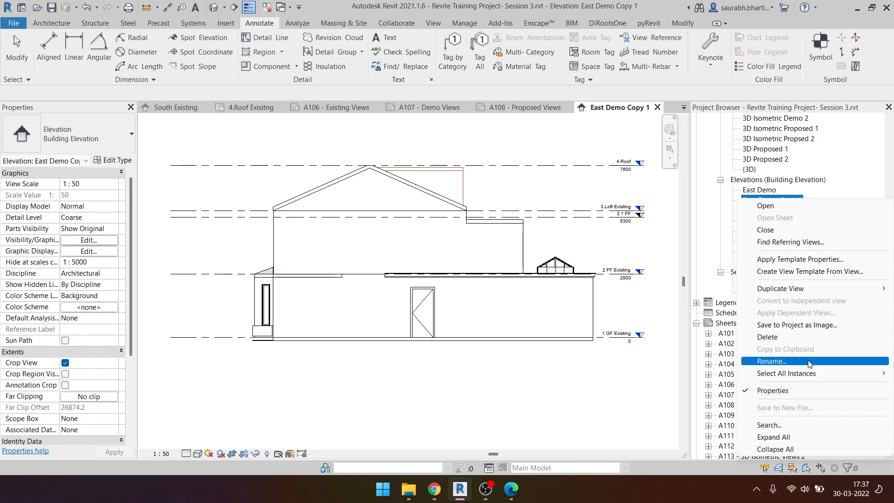
left_click(769, 362)
type("East Proposed")
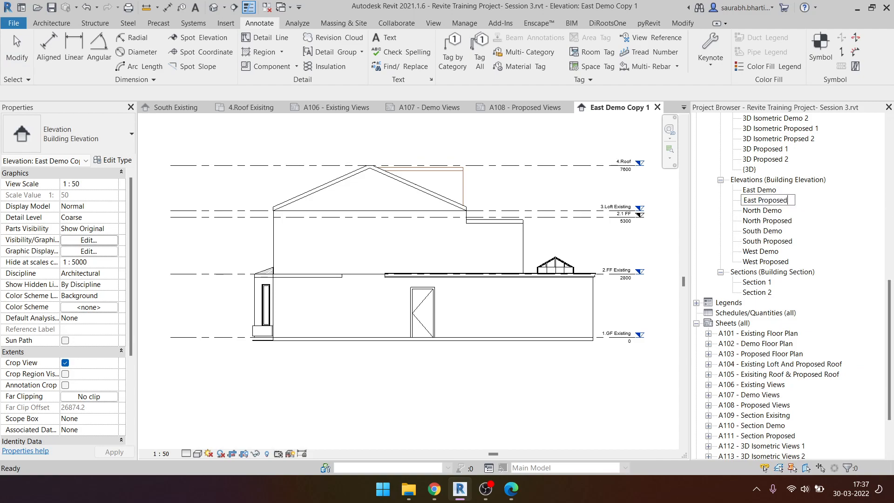
key("Return")
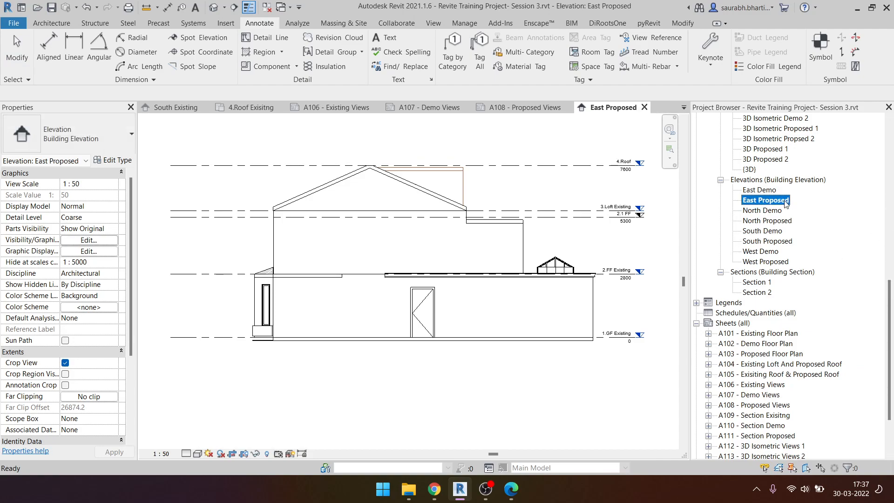
- Set the phase filter of the new East Proposed elevation to Z Proposed
scroll(85, 429, "down", 5)
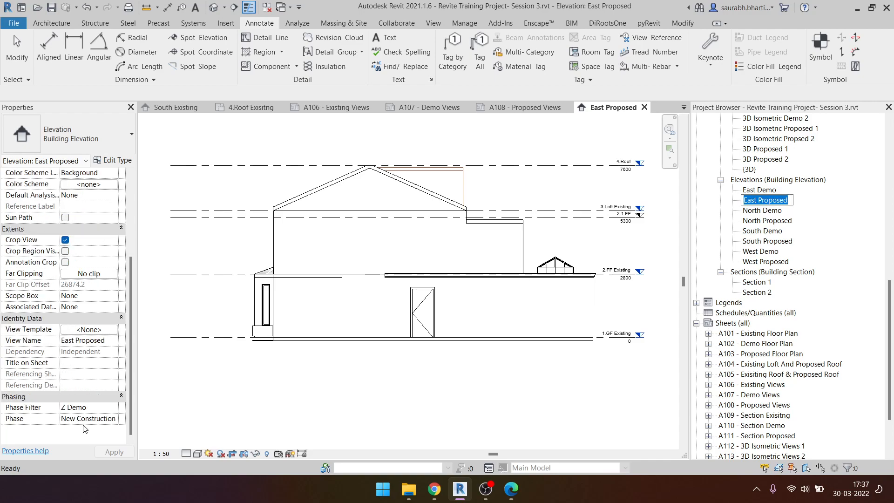
left_click(117, 411)
left_click(109, 460)
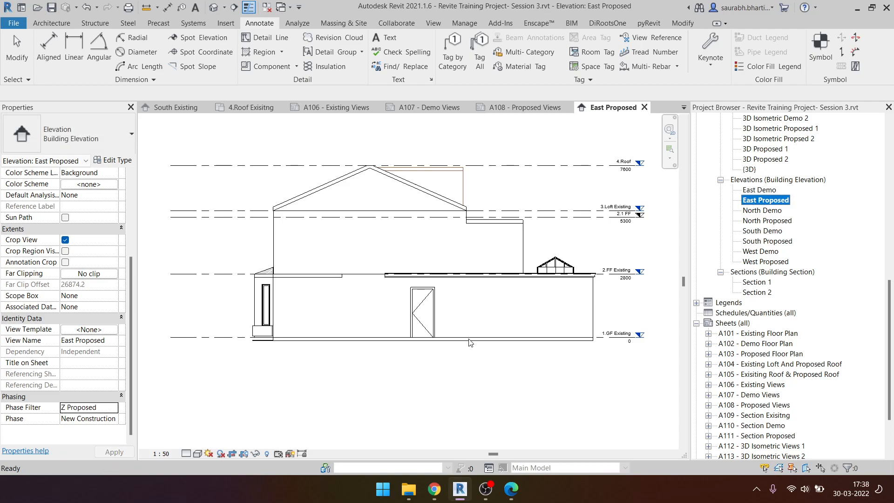
- Open sheet A108 - Proposed Views and place the new East Proposed elevation in the empty space above West Proposed
scroll(758, 404, "down", 3)
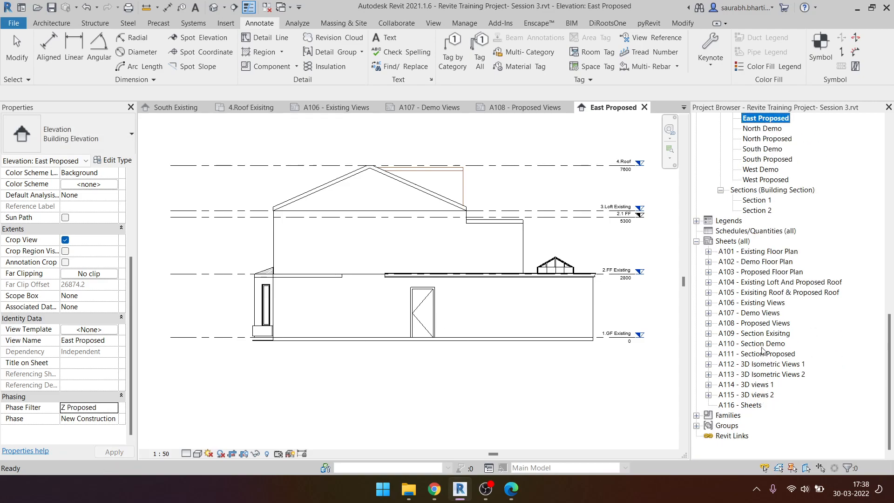
double_click(764, 326)
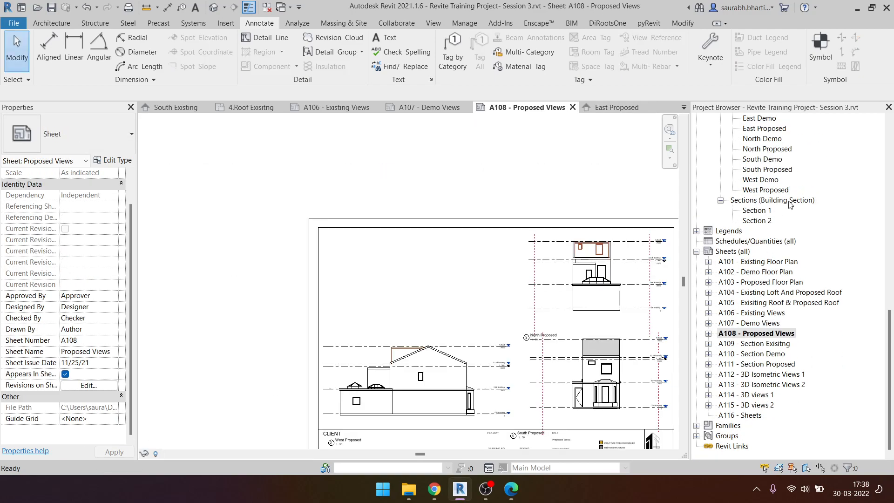
scroll(787, 212, "up", 2)
left_click_drag(768, 173, 442, 289)
left_click(431, 287)
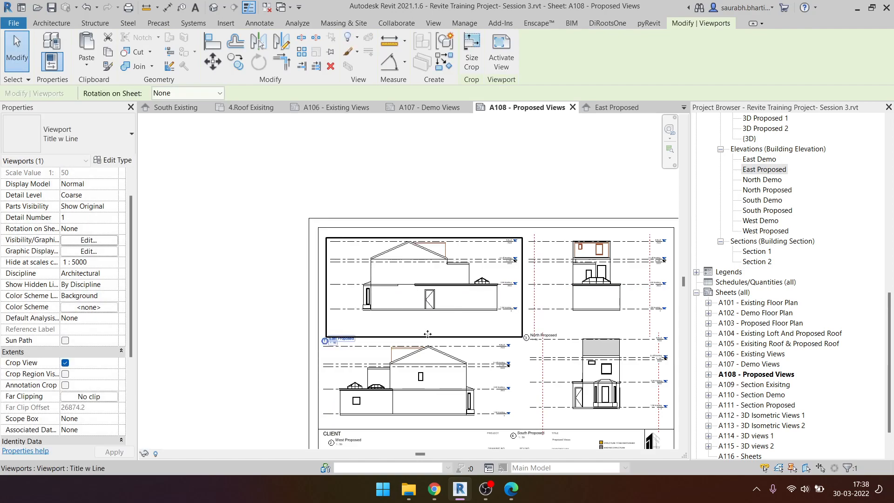
- Activate the West Proposed view on the sheet and select its first-floor wall below the gable
key("Escape")
middle_click_drag(467, 283, 405, 193)
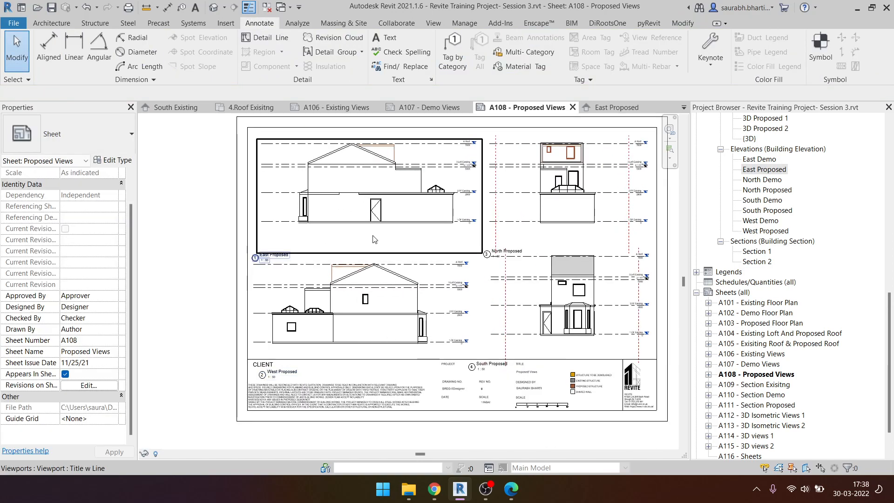
scroll(408, 320, "up", 5)
scroll(407, 317, "up", 9)
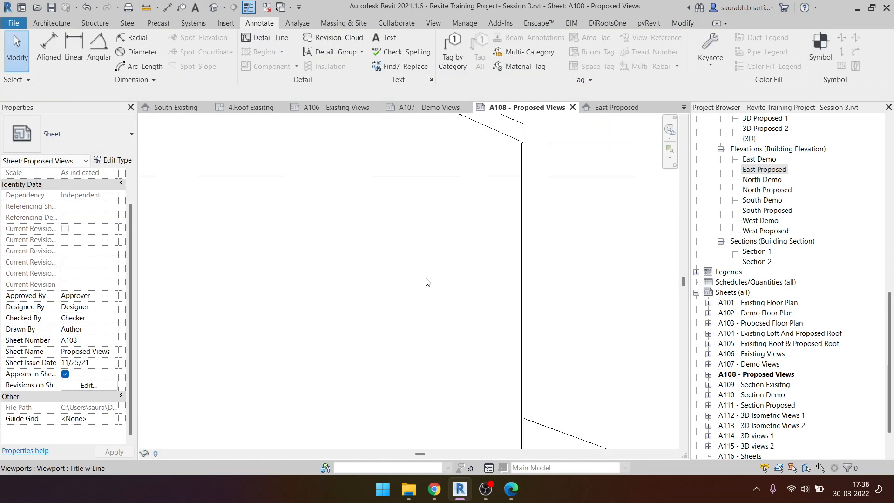
scroll(446, 278, "down", 10)
scroll(429, 276, "down", 1)
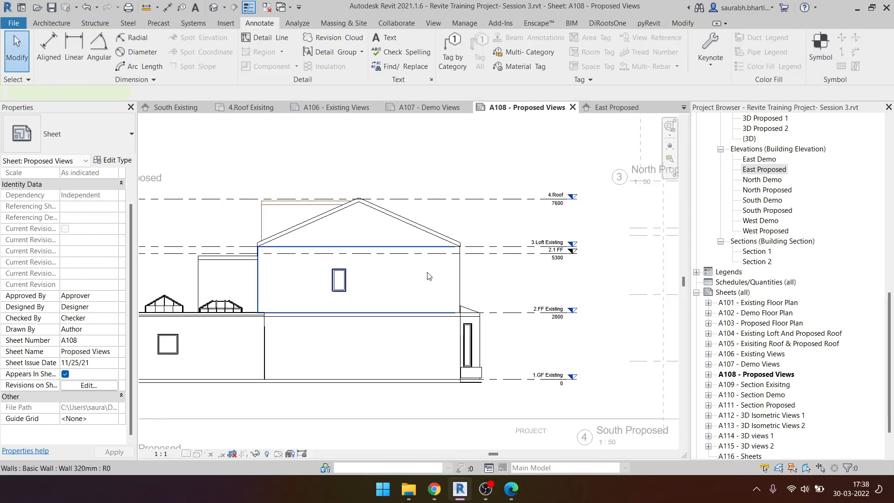
double_click(429, 276)
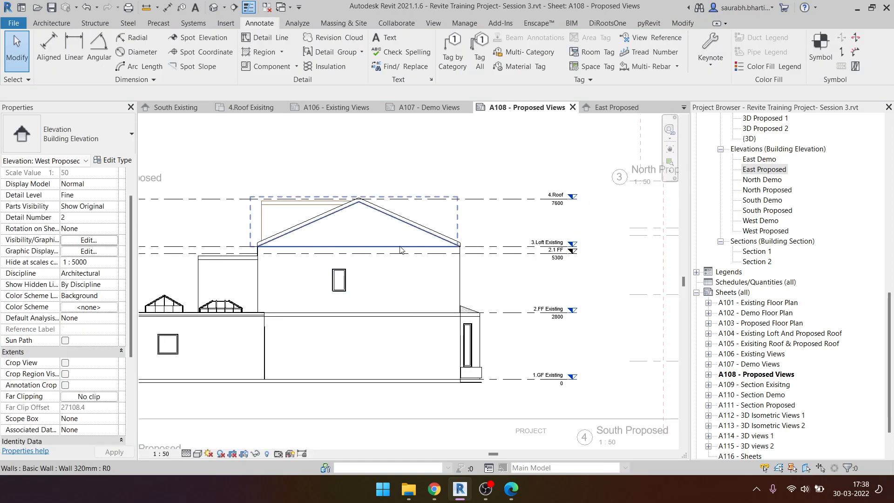
left_click(400, 285)
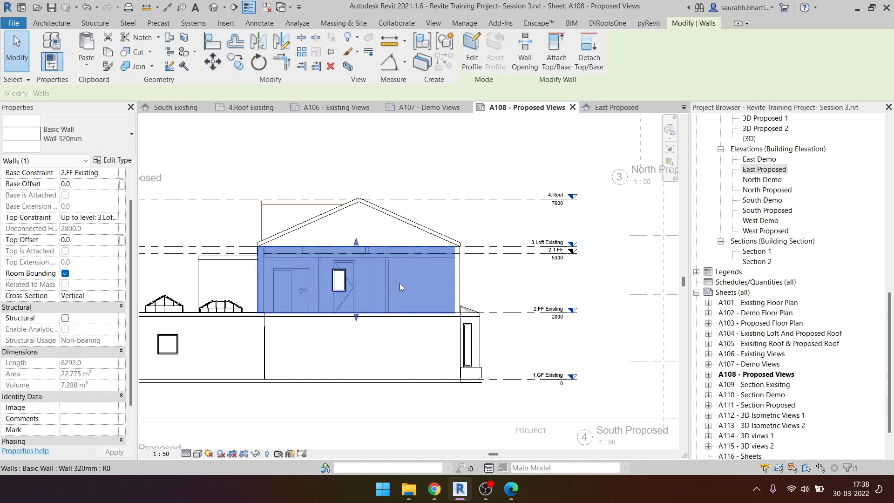
left_click(113, 161)
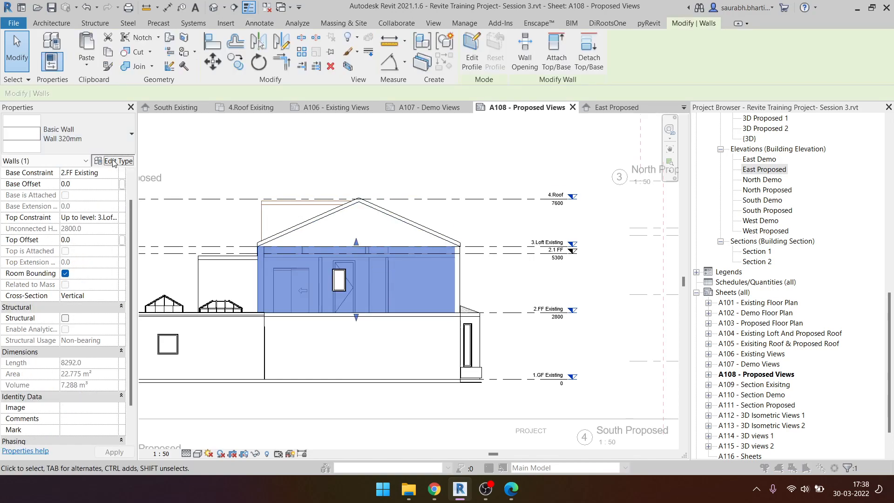
left_click(278, 161)
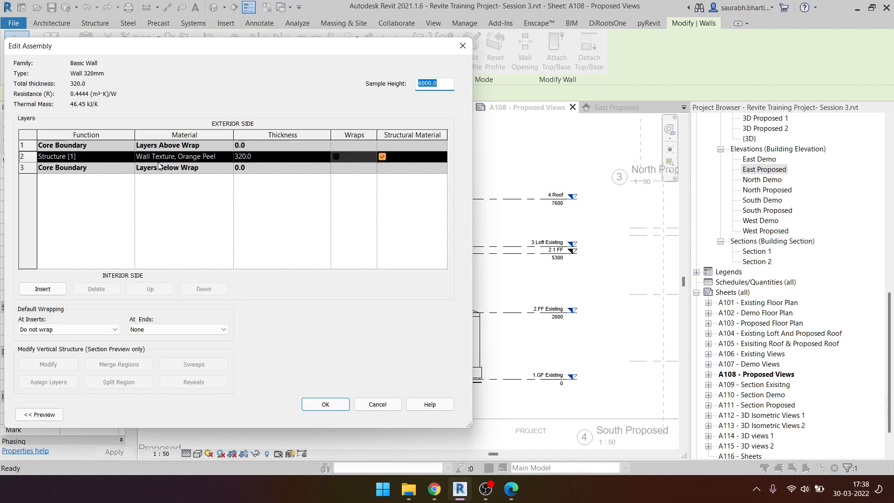
left_click(231, 161)
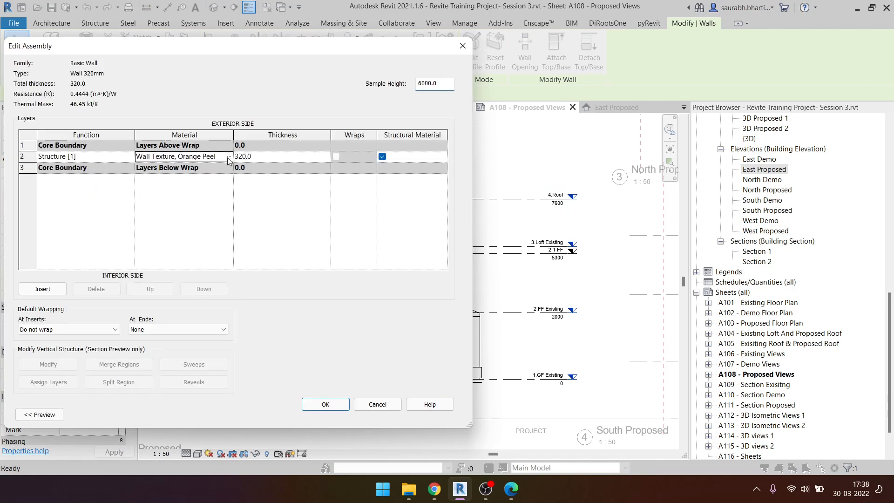
left_click(229, 160)
left_click(415, 179)
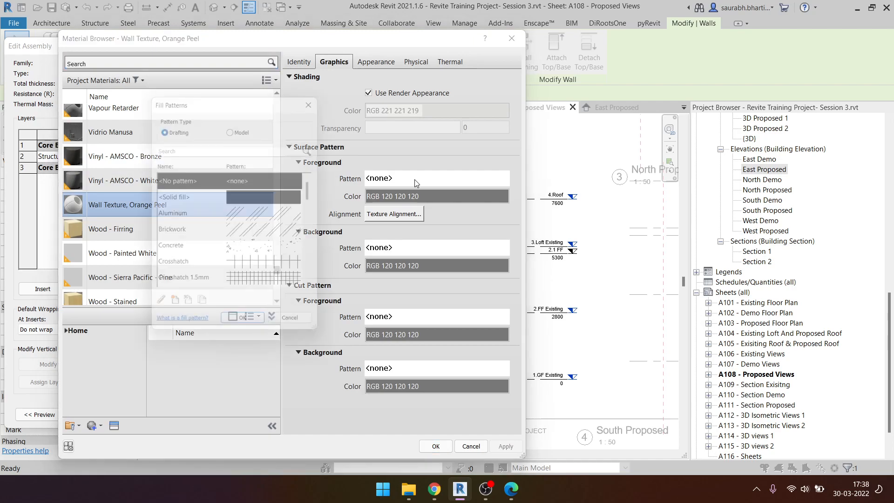
scroll(298, 236, "down", 10)
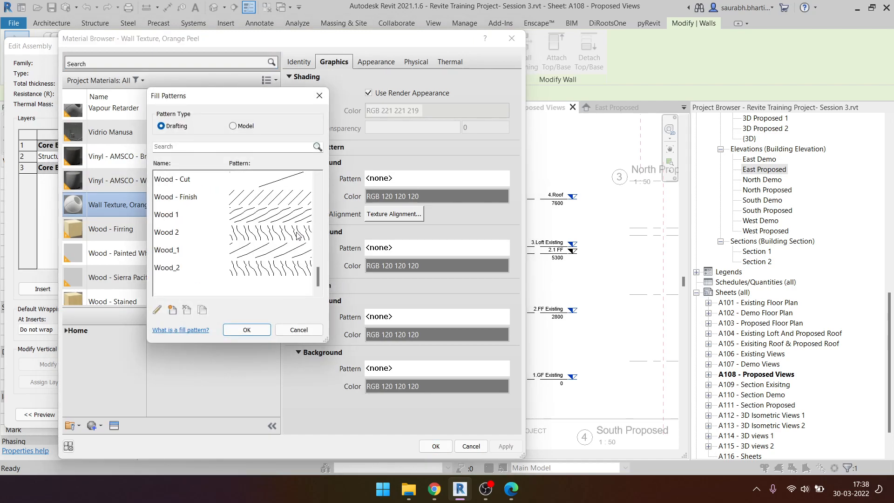
left_click(233, 126)
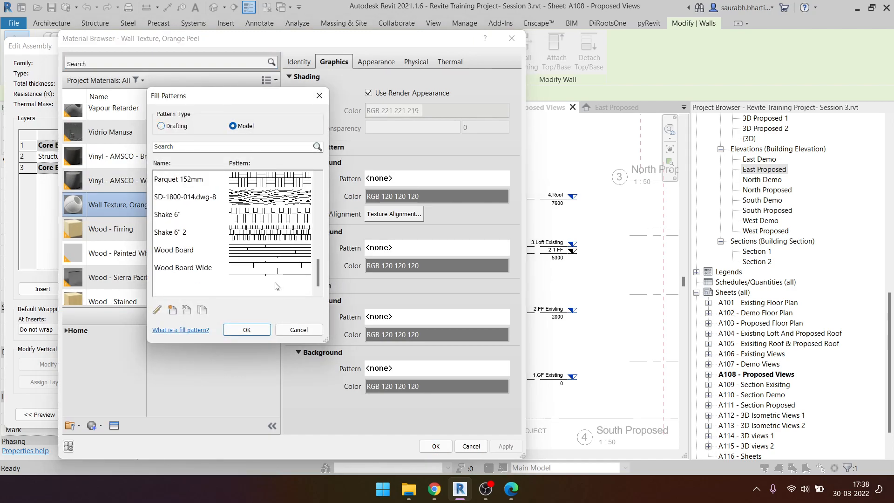
left_click(321, 96)
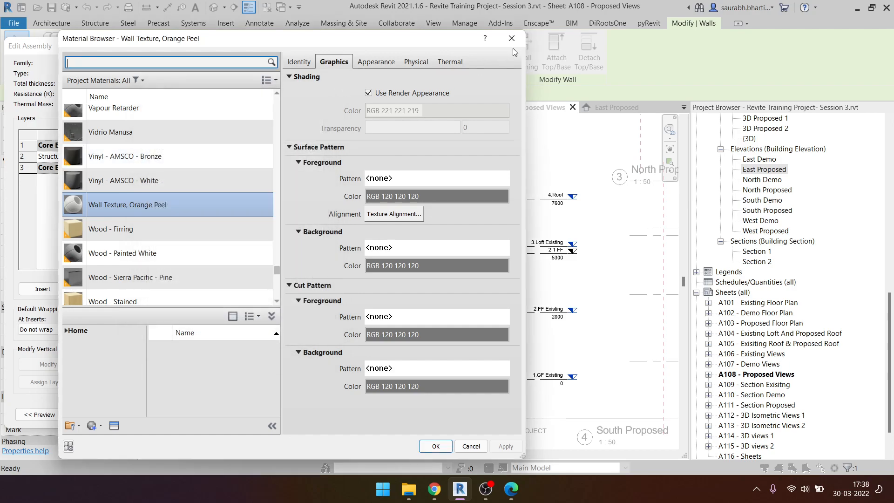
left_click(511, 39)
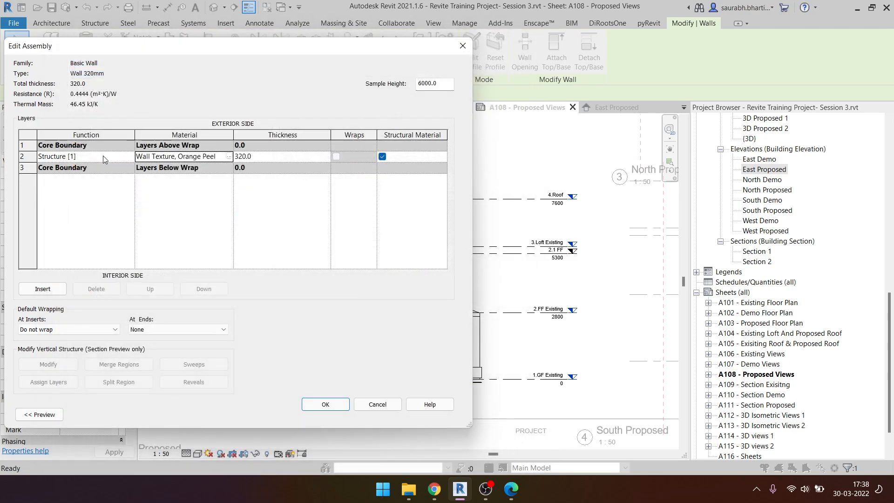
left_click(463, 46)
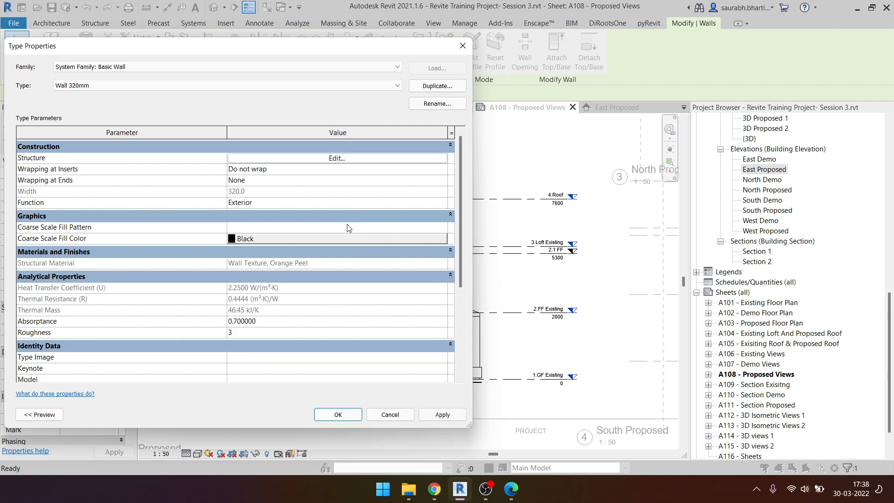
left_click(463, 46)
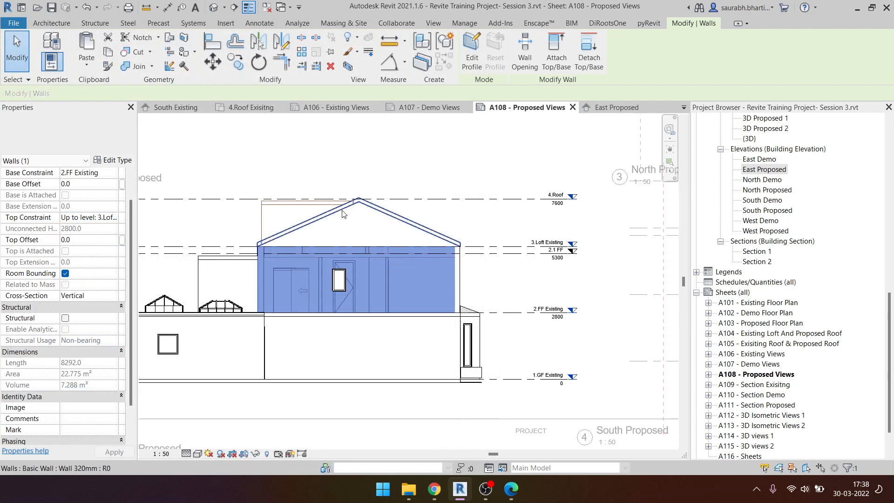
- Open the Wall Texture, Orange Peel material of the Wall 320mm type's structure layer for editing, moving the assembly dialog clear of the elevation
left_click(112, 161)
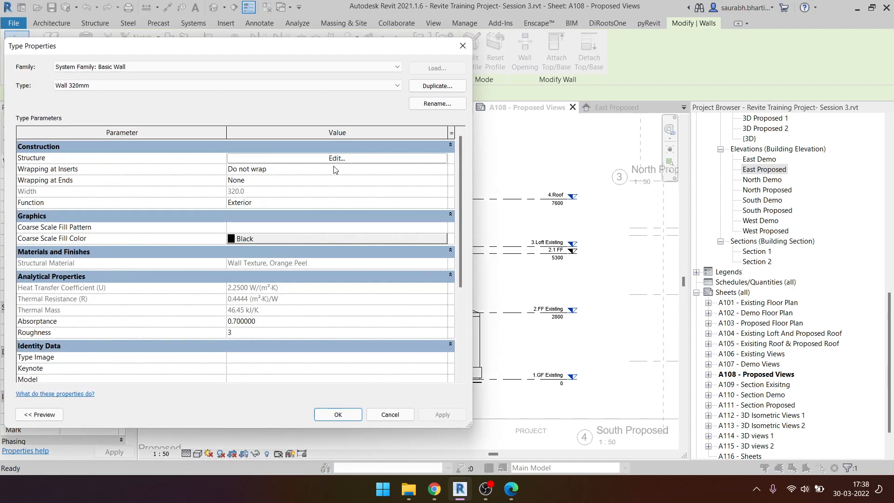
left_click(336, 158)
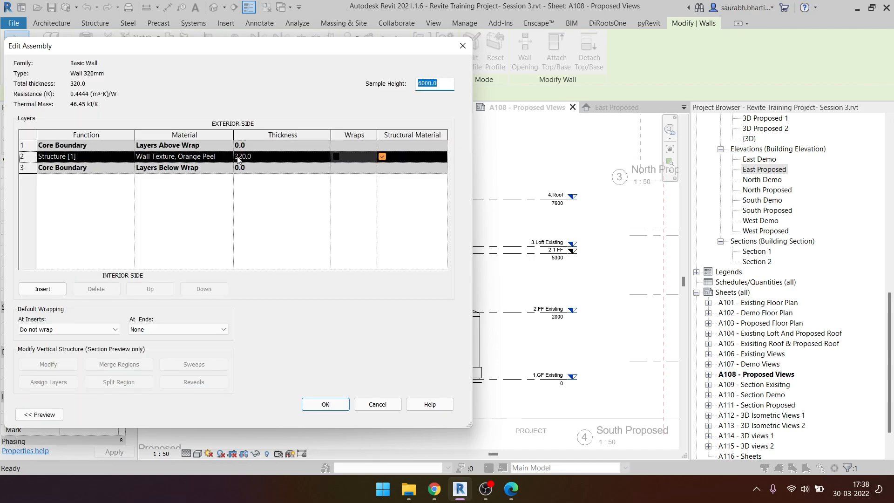
left_click(196, 156)
mouse_move(137, 158)
left_mouse_down()
mouse_move(221, 162)
mouse_move(131, 158)
left_mouse_up()
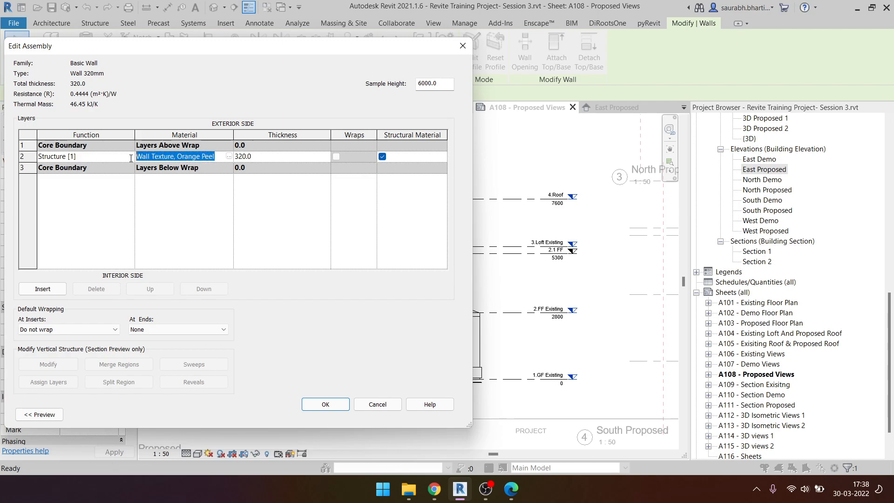
left_click_drag(218, 161, 136, 161)
left_click_drag(335, 50, 815, 55)
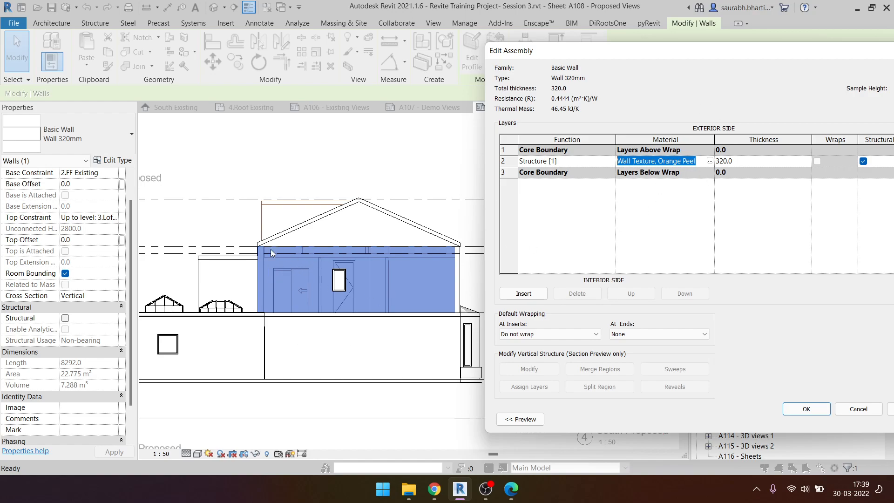
left_click(710, 162)
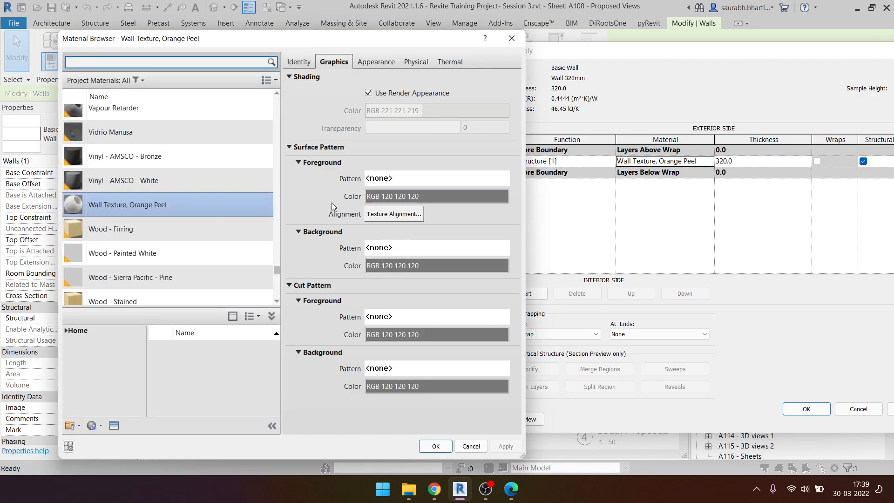
- Set the material's foreground surface pattern to the model pattern Brick 75x225 and apply it to the wall type
left_click(427, 179)
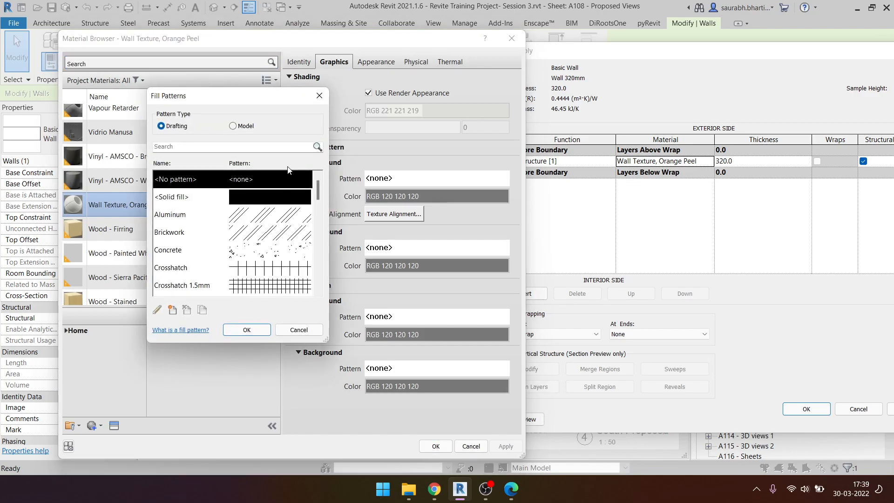
left_click(233, 126)
scroll(282, 245, "down", 10)
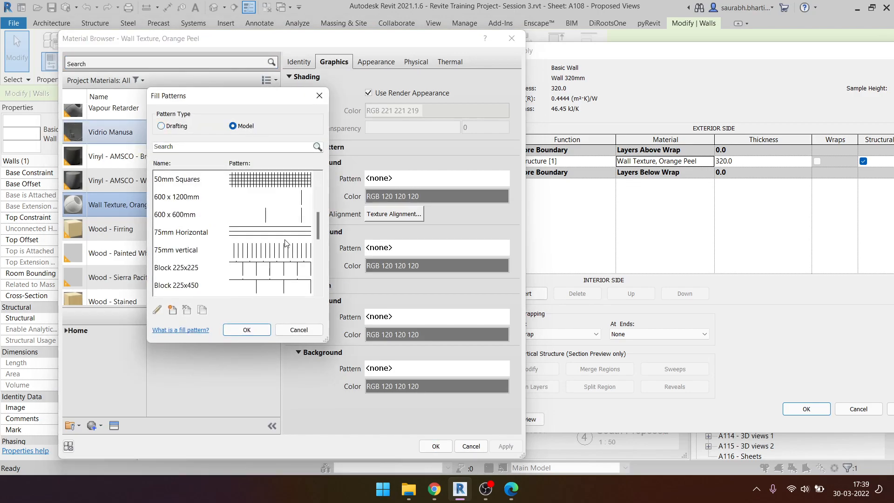
left_click_drag(320, 273, 319, 255)
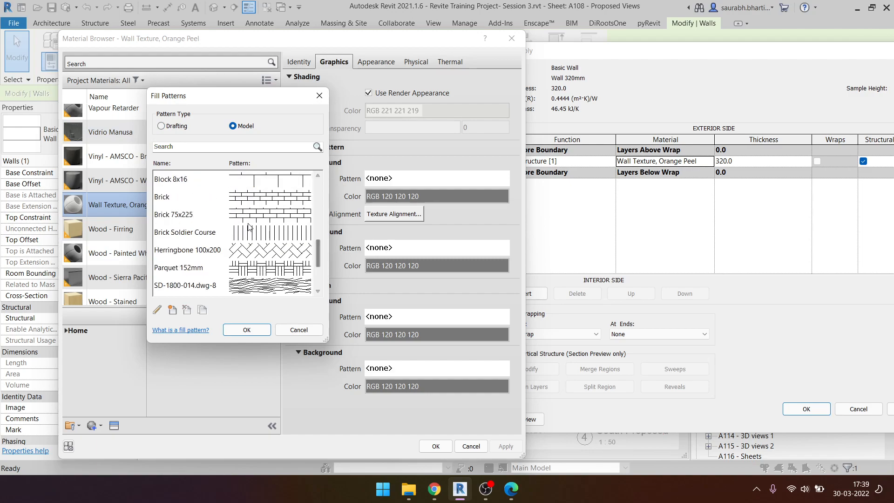
left_click(218, 221)
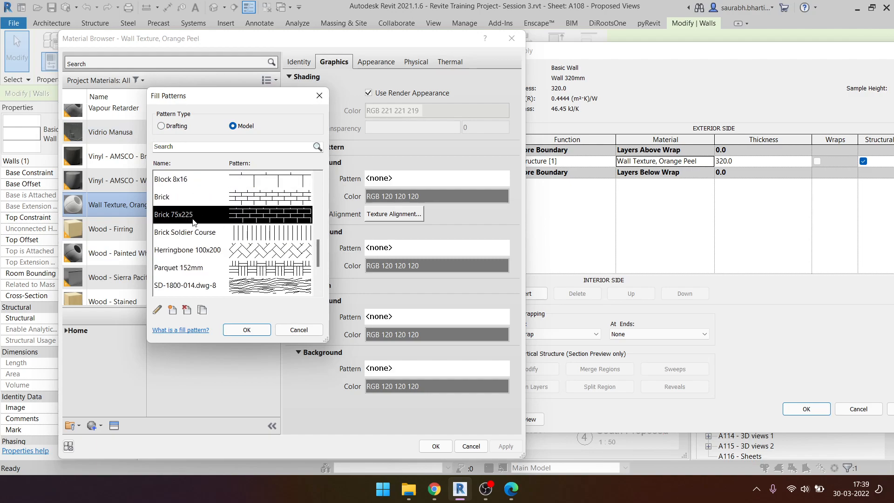
left_click(202, 198)
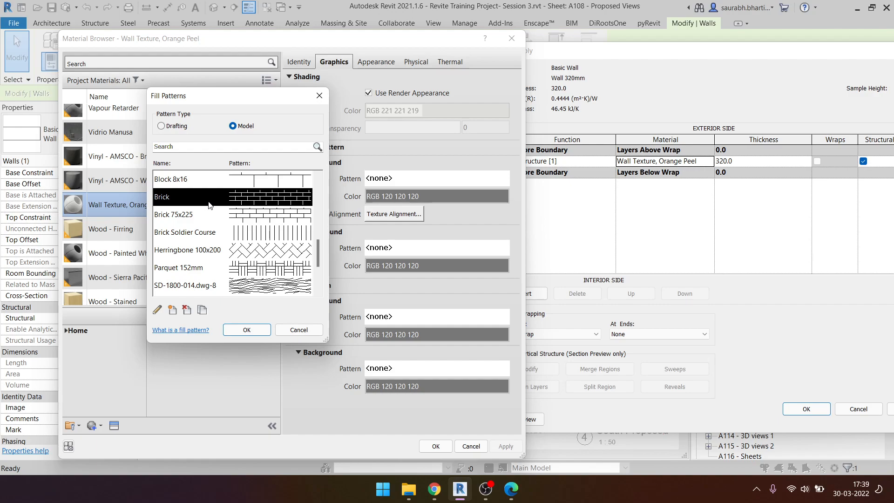
left_click(228, 185)
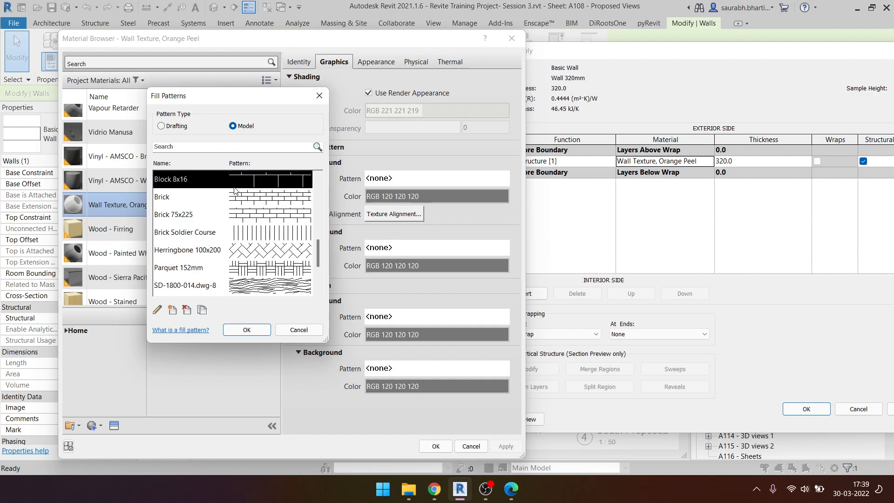
left_click(312, 249)
left_click_drag(319, 251, 321, 244)
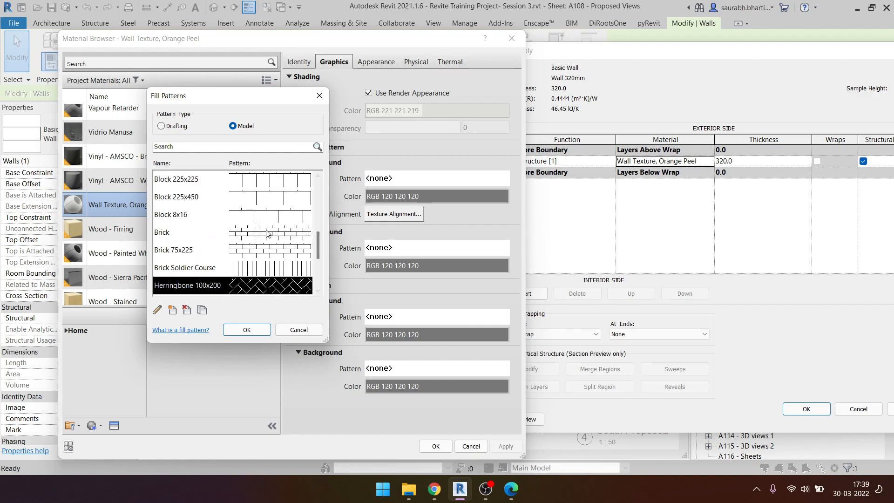
left_click(259, 253)
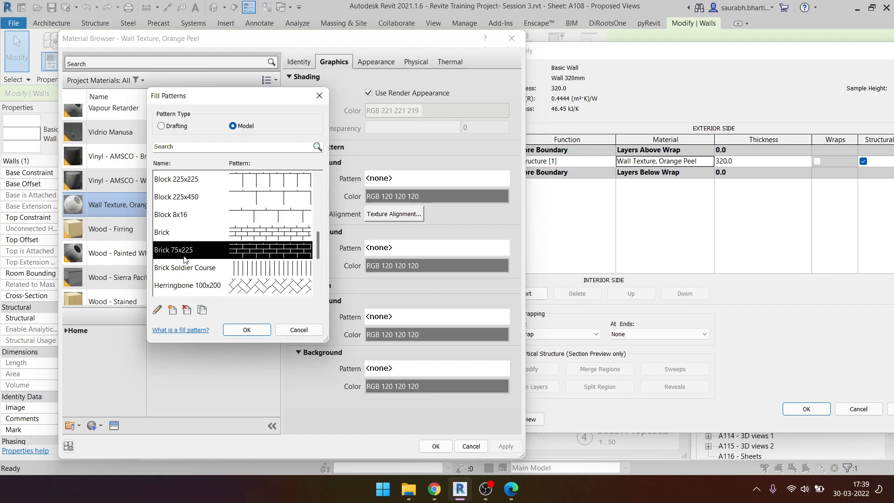
left_click(248, 330)
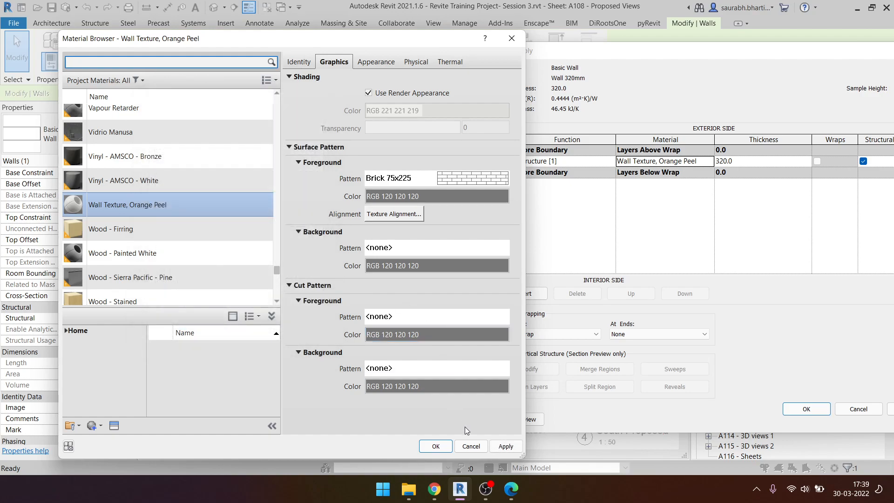
left_click(497, 451)
left_click(437, 446)
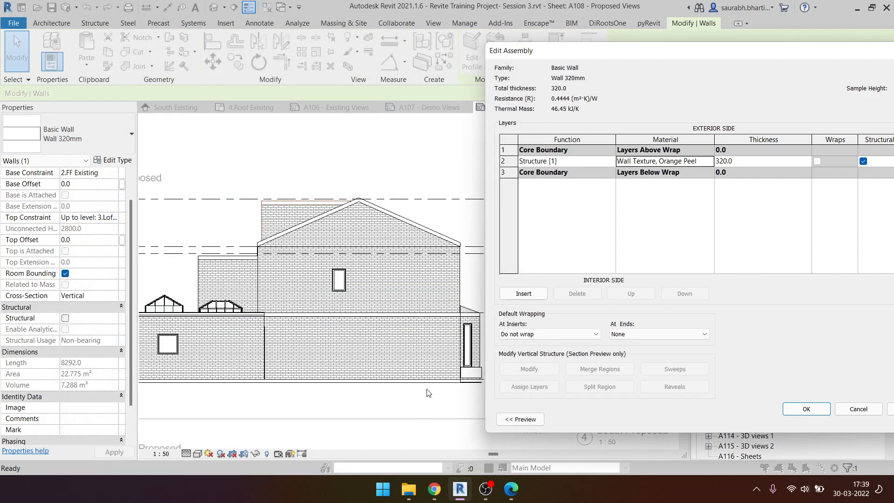
left_click(806, 409)
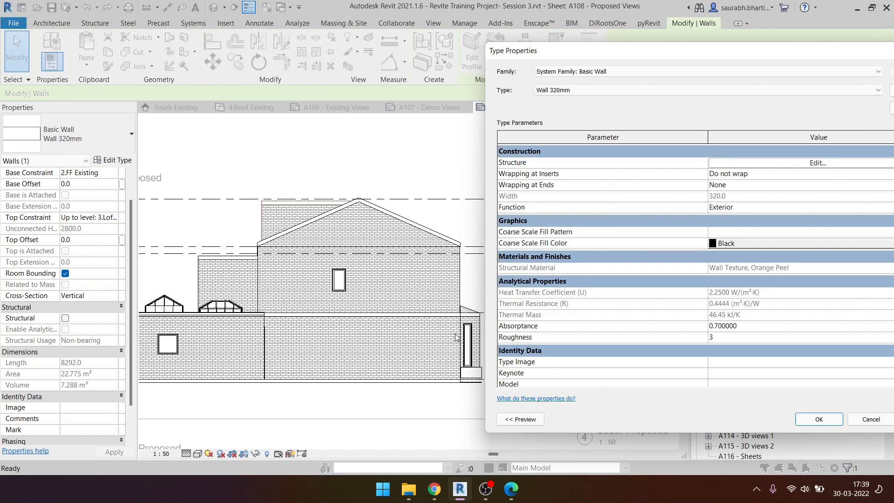
left_click(819, 419)
- Examine the brick surface pattern on the house walls from several sides in the default 3D view
left_click(214, 7)
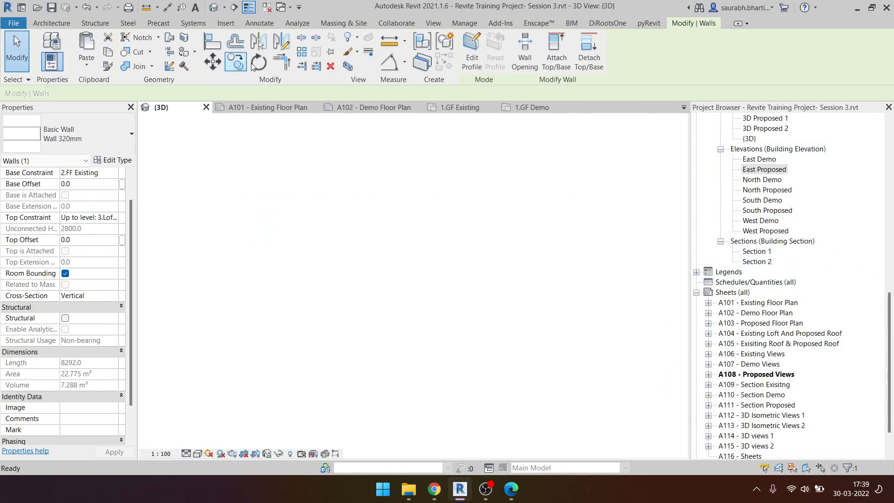
middle_click_drag(384, 255, 295, 204, "shift")
scroll(390, 342, "up", 5)
scroll(391, 222, "up", 6)
scroll(450, 277, "down", 3)
middle_click_drag(491, 329, 381, 351, "shift")
scroll(480, 255, "up", 5)
scroll(448, 257, "down", 8)
scroll(380, 348, "up", 4)
scroll(432, 208, "down", 4)
middle_click_drag(431, 226, 486, 296, "shift")
middle_click_drag(408, 260, 507, 211, "shift")
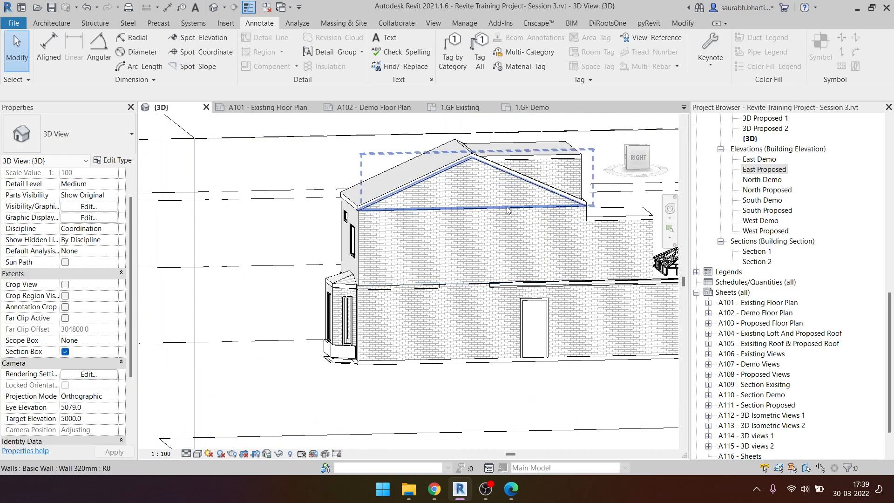
scroll(508, 210, "down", 1)
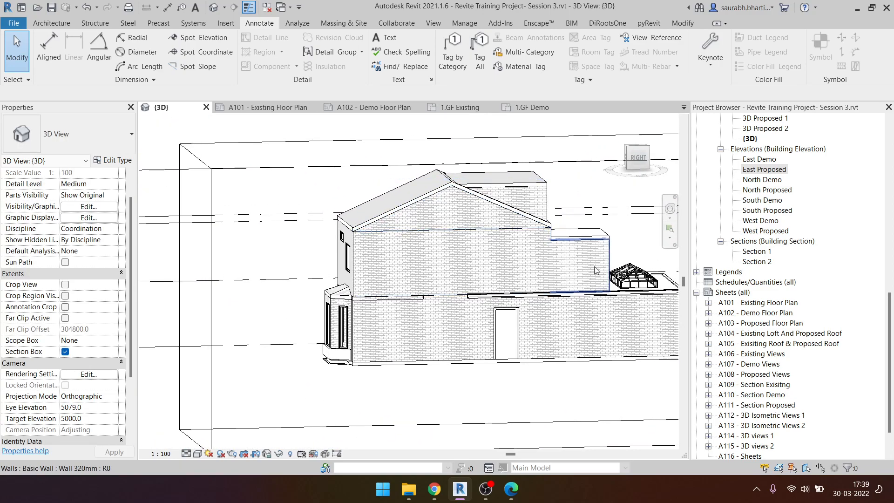
- Select the first-floor side wall and open the foreground surface pattern of its Wall Texture, Orange Peel structure material for editing
left_click(454, 264)
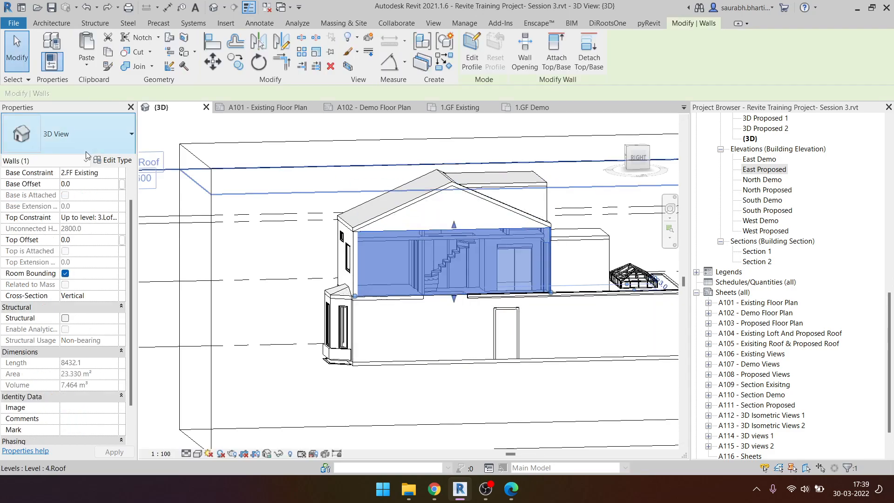
left_click(114, 159)
left_click(747, 163)
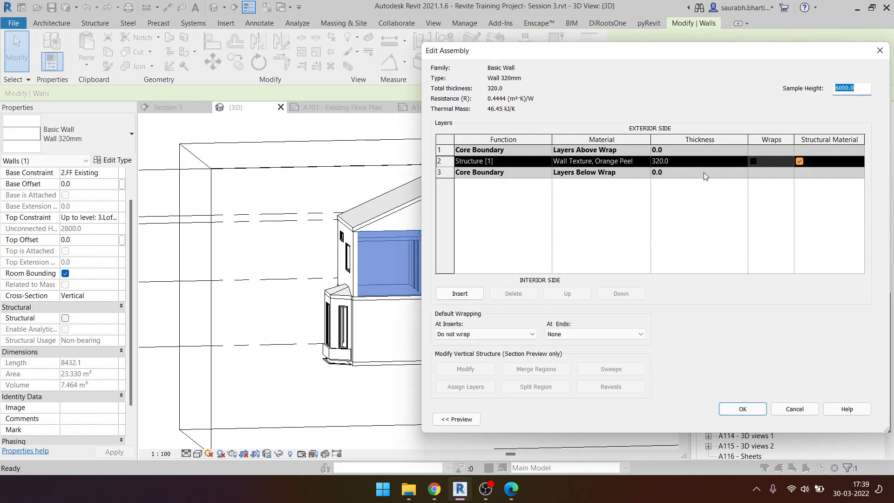
left_click(645, 163)
left_click(646, 161)
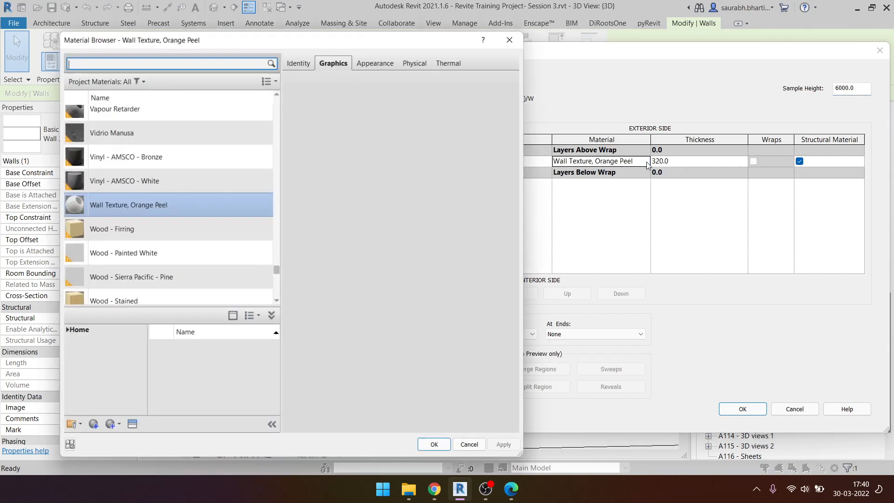
left_click(462, 185)
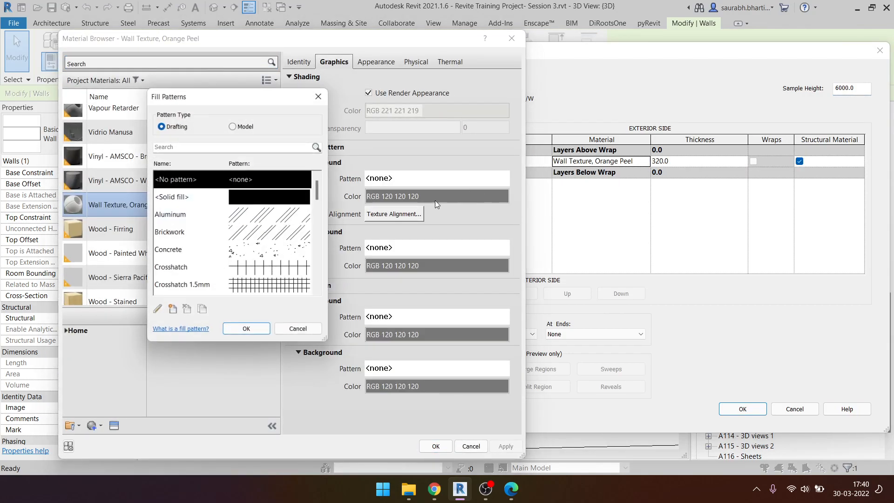
- Choose the drafting pattern Gypsum-Plaster as the material's foreground surface pattern
left_click(252, 255)
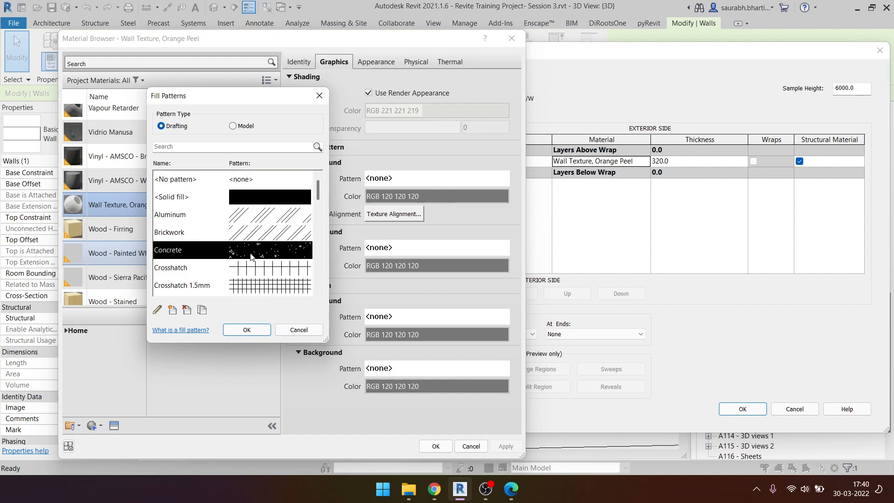
left_click_drag(318, 200, 326, 229)
left_click(290, 236)
left_click(278, 266)
left_click(284, 250)
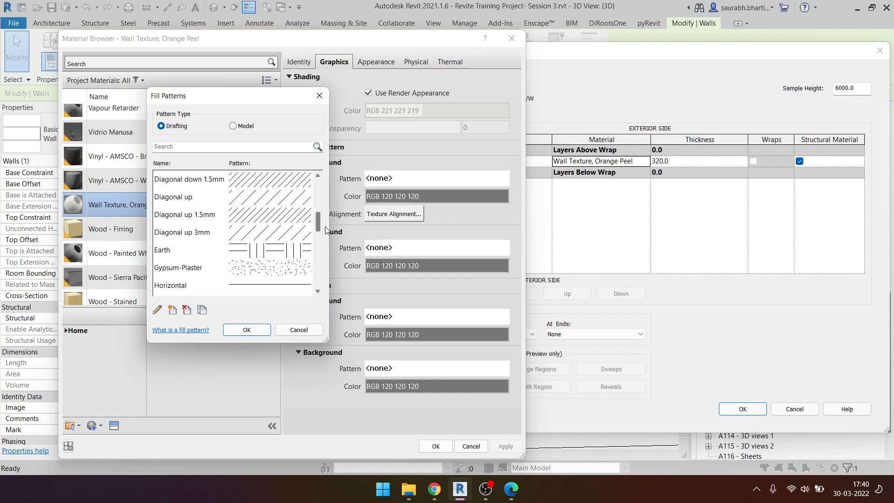
left_click(274, 274)
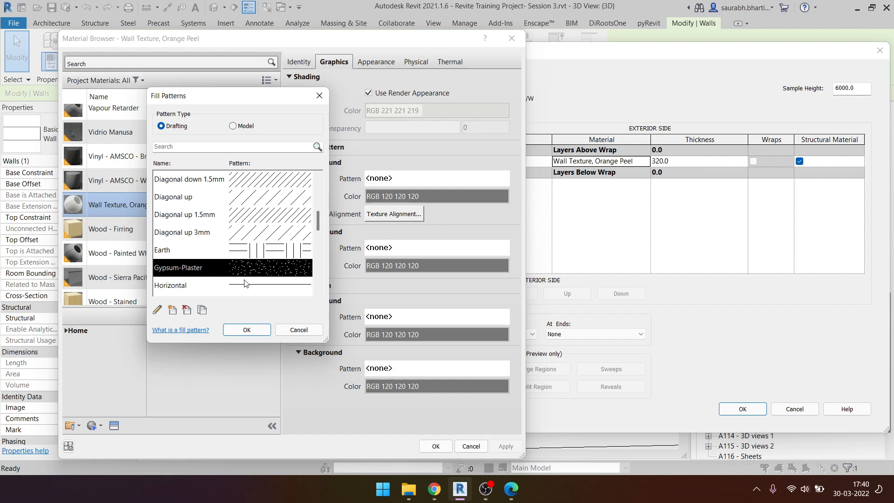
- Set the Gypsum-Plaster pattern's import scale to 0.5 and apply the material change to the Wall 320mm type
left_click(157, 309)
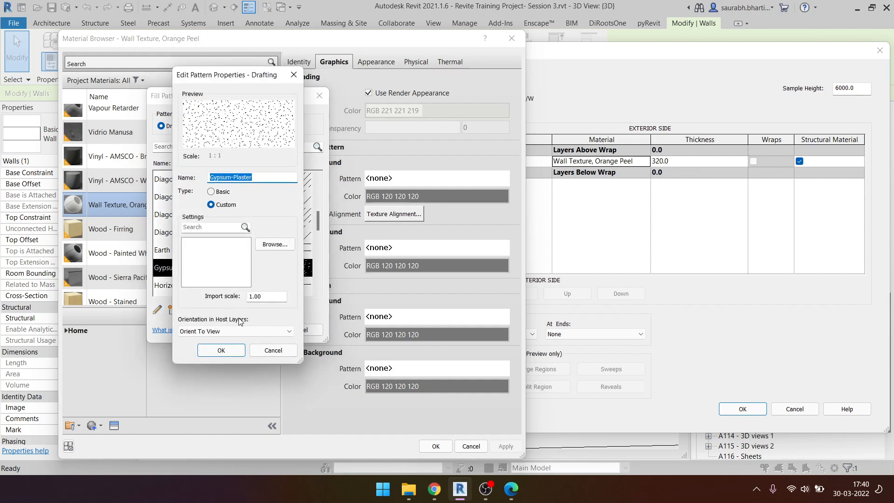
left_click_drag(263, 296, 235, 299)
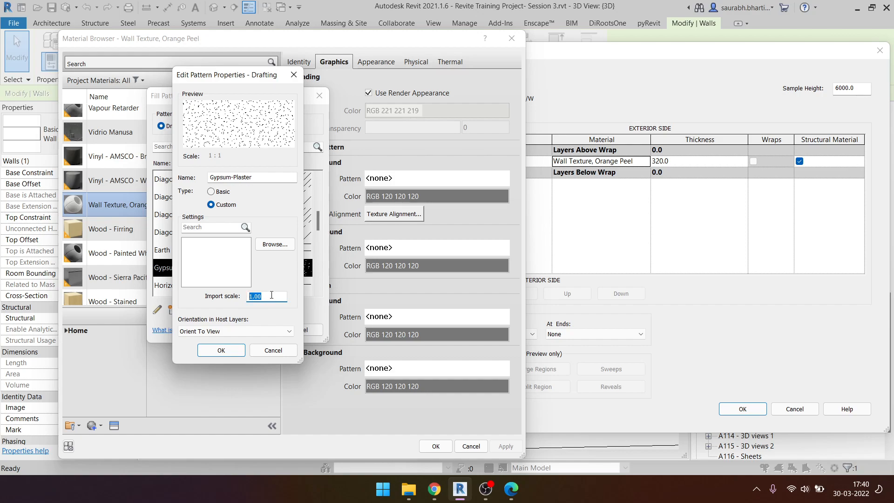
type("0.5")
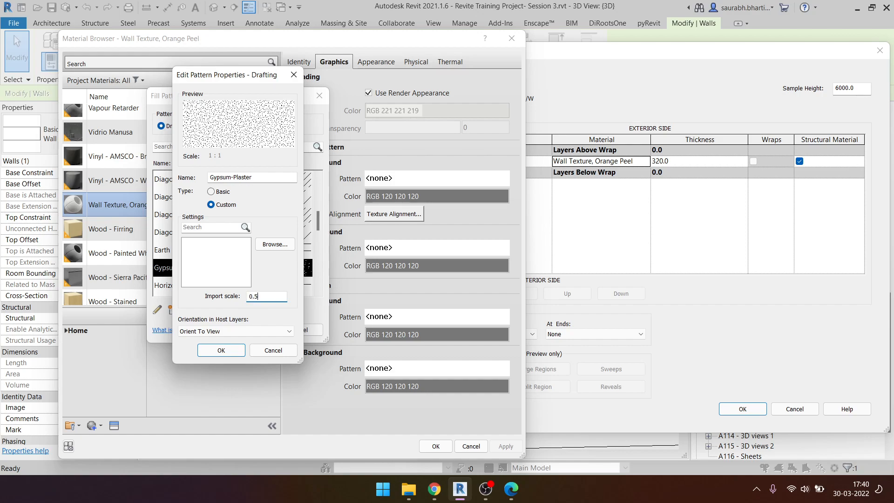
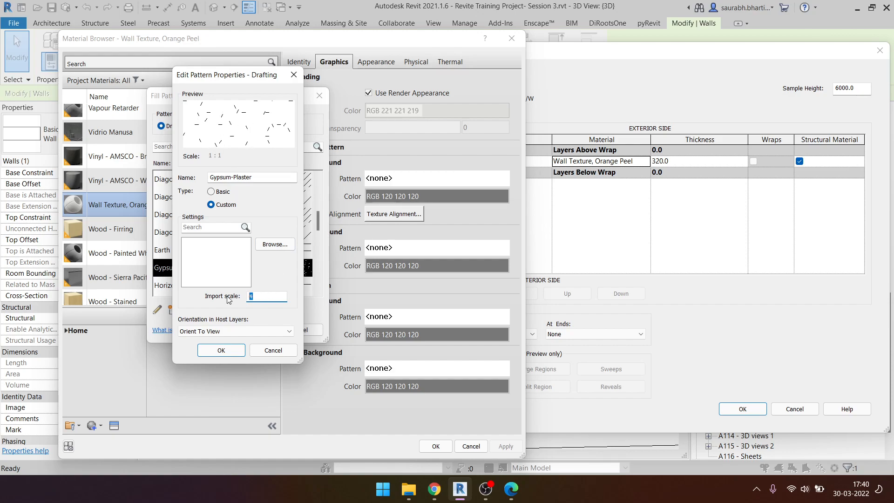
type(".5")
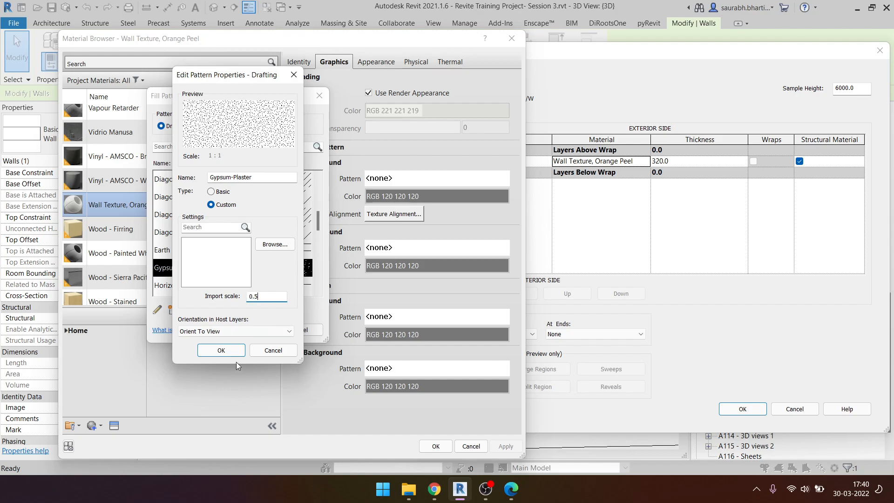
left_click(218, 350)
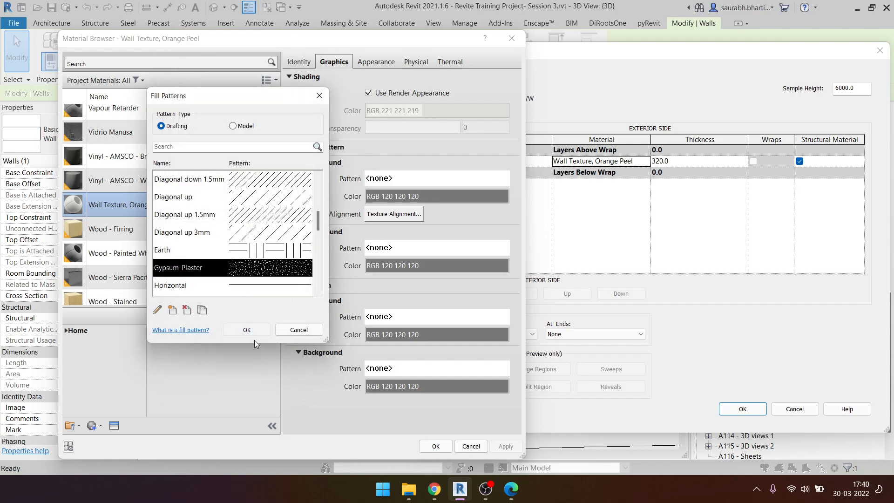
left_click(434, 448)
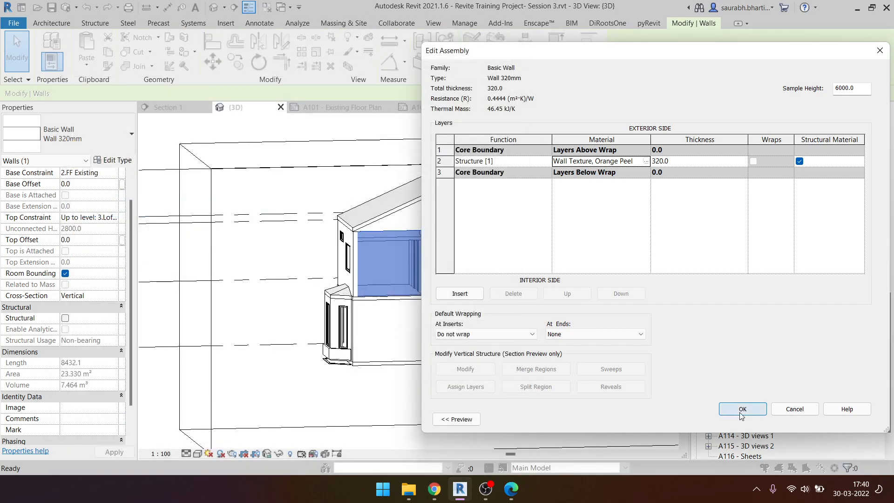
left_click(736, 410)
left_click(769, 423)
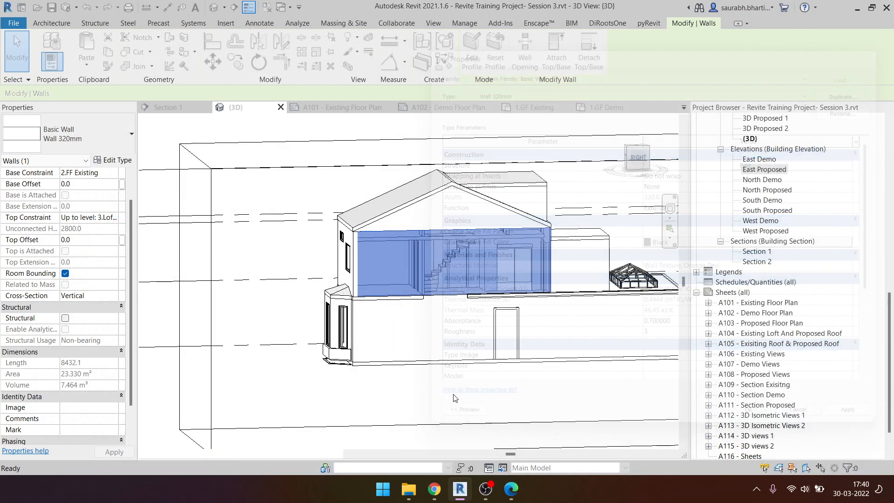
key("Escape")
- Examine the plaster surface pattern on the house walls from several sides in the 3D view
scroll(448, 328, "up", 3)
scroll(411, 325, "up", 1)
middle_click_drag(438, 322, 475, 303, "shift")
scroll(475, 302, "up", 4)
scroll(345, 247, "down", 6)
middle_click_drag(346, 247, 535, 338, "shift")
left_click(331, 224)
key("Escape")
- Review the sheets A106 - Existing Views, A107 - Demo Views and A108 - Proposed Views
scroll(775, 325, "down", 2)
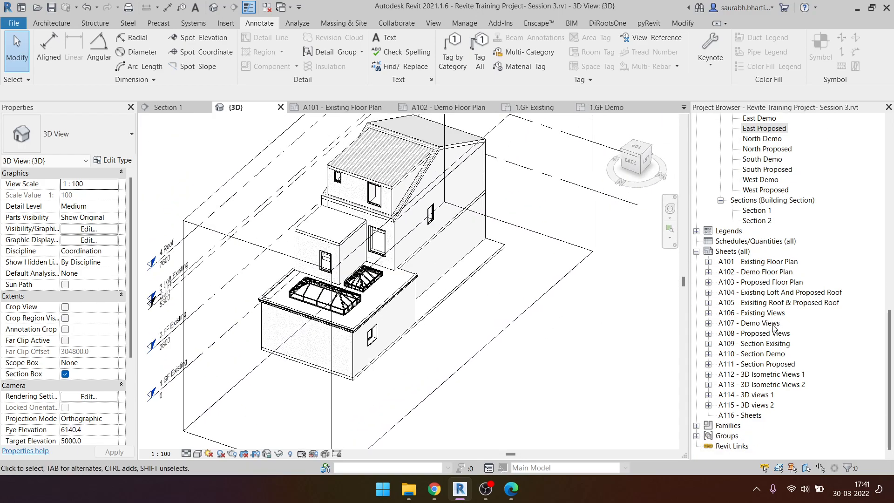
double_click(764, 313)
double_click(759, 324)
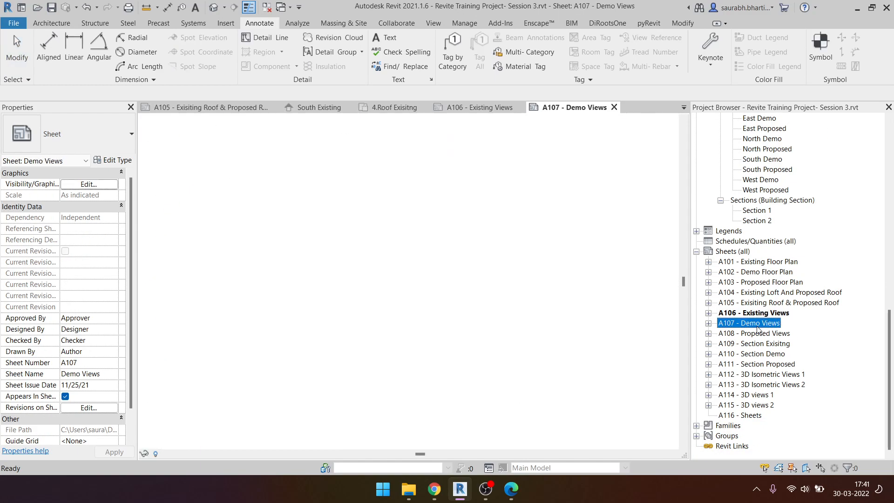
double_click(759, 334)
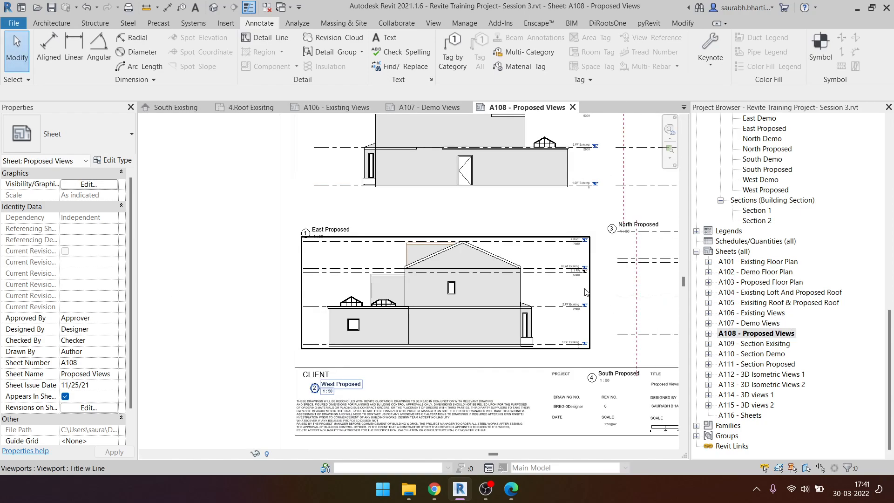
- On sheet A109, move the Section 1 Existing viewport down inside the frame and align Section 4 Existing with the left frame edge
double_click(777, 345)
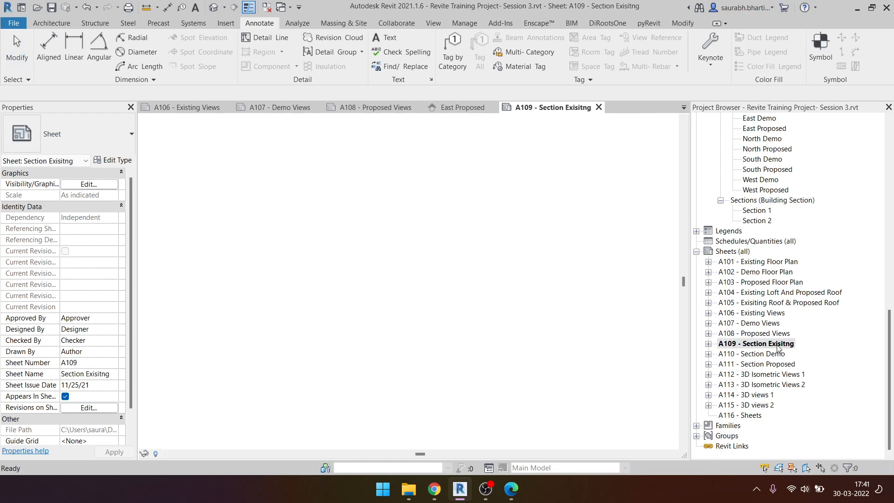
mouse_move(303, 306)
left_mouse_down()
mouse_move(303, 328)
mouse_move(312, 318)
left_mouse_up()
left_click(264, 373)
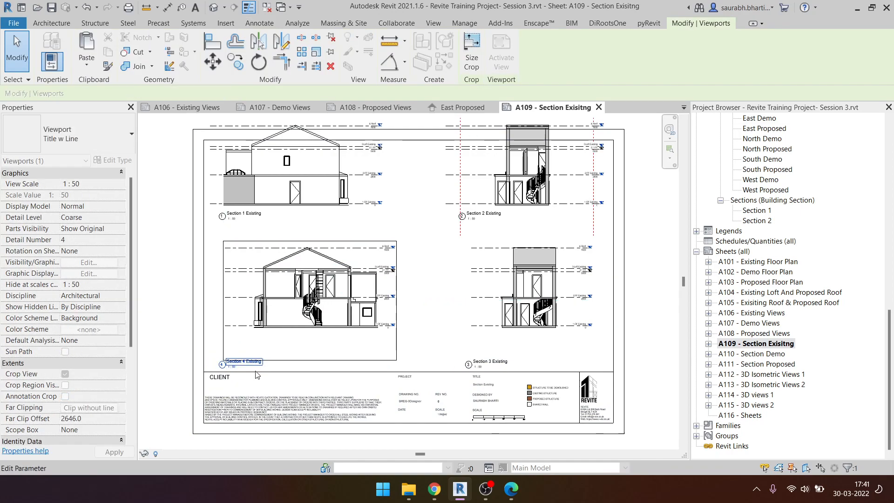
left_click(245, 376)
left_click_drag(295, 184, 295, 209)
left_click(410, 262)
left_click_drag(334, 295, 307, 294)
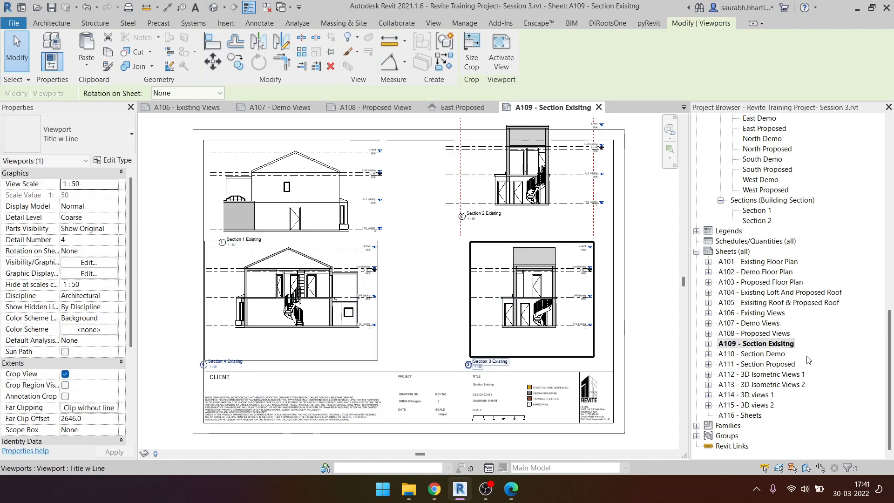
- Check the contents of the sheets A110 - Section Demo and A111 - Section Proposed
double_click(777, 358)
double_click(776, 364)
double_click(768, 354)
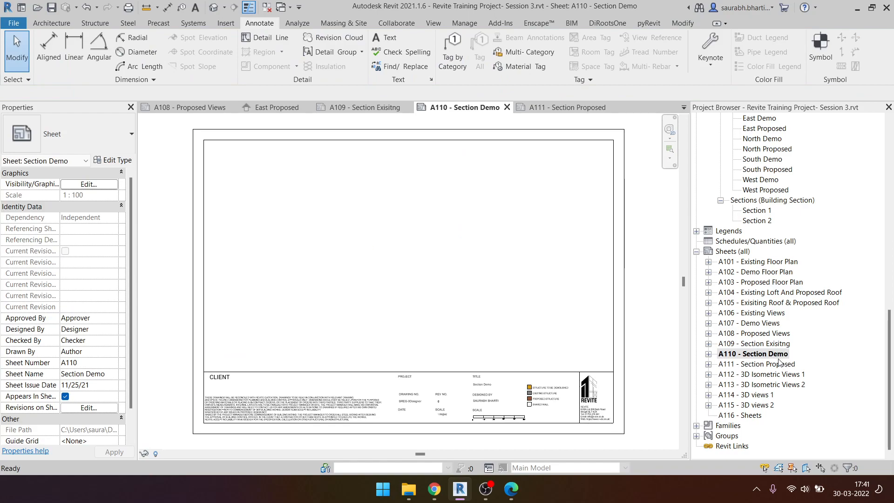
left_click(786, 365)
left_click(786, 364)
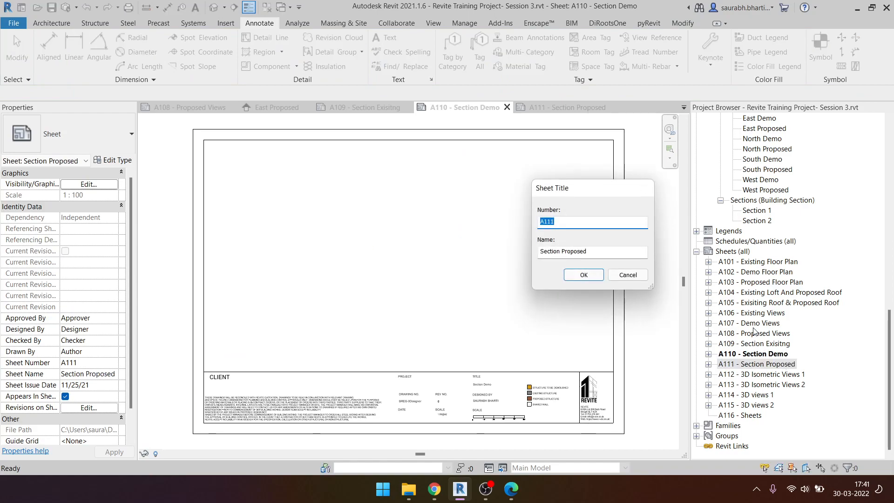
key("Escape")
left_click(767, 355)
- On sheet A112, move the three isometric viewports down inside the frame and place the 3D Isometric Proposed 1 title above the title block
double_click(772, 376)
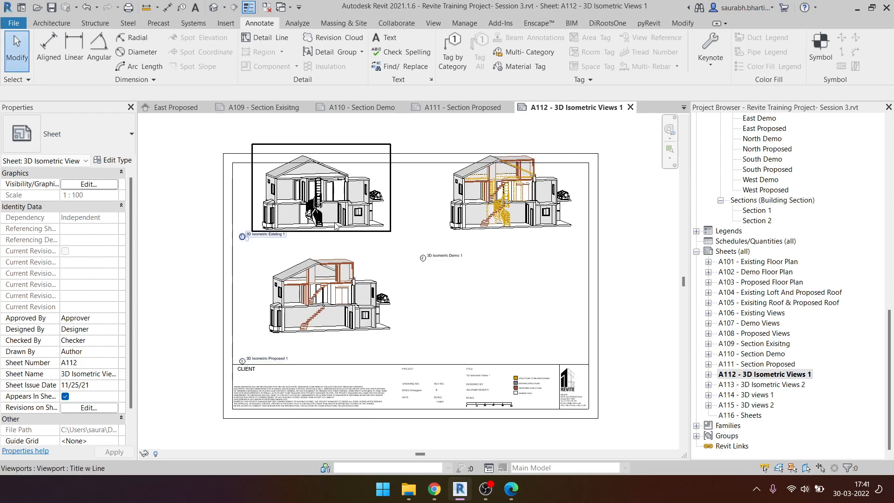
left_click_drag(326, 309, 326, 328)
left_click(317, 360)
left_click_drag(275, 376, 276, 355)
left_click_drag(317, 205, 317, 232)
left_click_drag(484, 202, 484, 230)
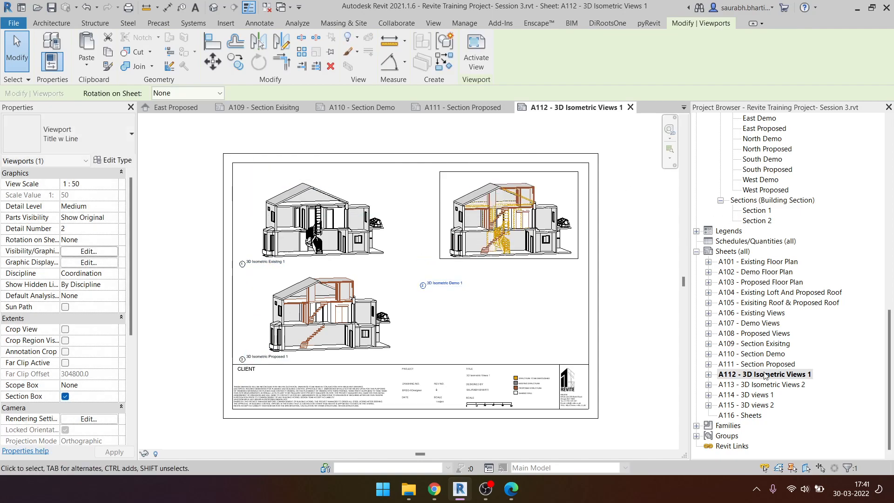
- On sheet A113, reposition the existing, demo and proposed isometric viewports inside the frame
double_click(790, 384)
left_click_drag(496, 181, 516, 224)
left_click_drag(363, 182, 377, 218)
left_click_drag(329, 327, 369, 327)
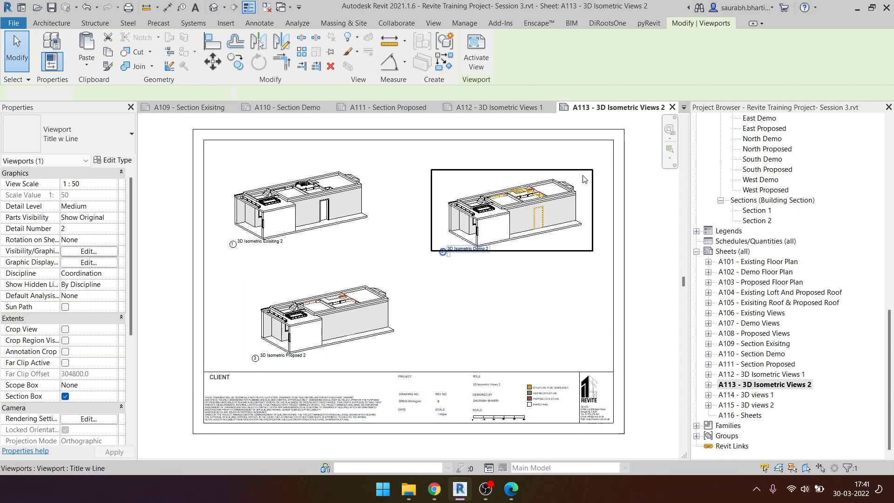
- Activate 3D Isometric Demo 2, reveal its hidden section box, extend the front end beyond the house and pull the far end slightly inwards
double_click(559, 195)
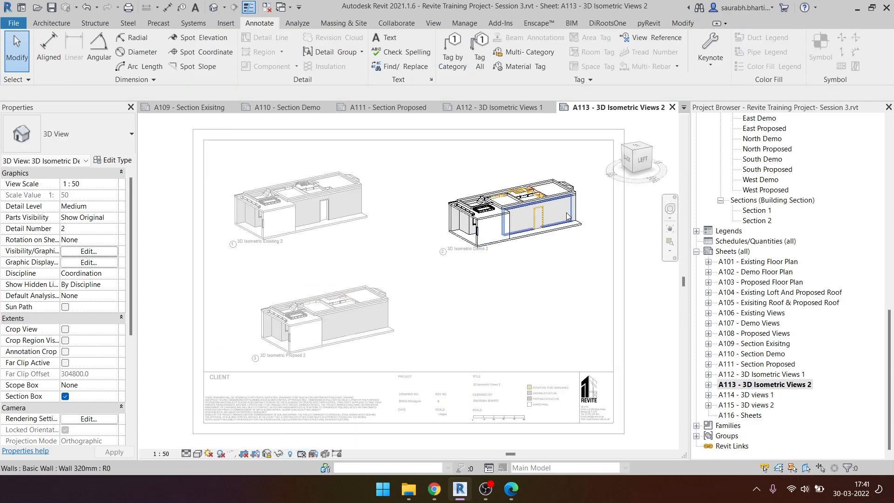
left_click(290, 453)
left_click(591, 190)
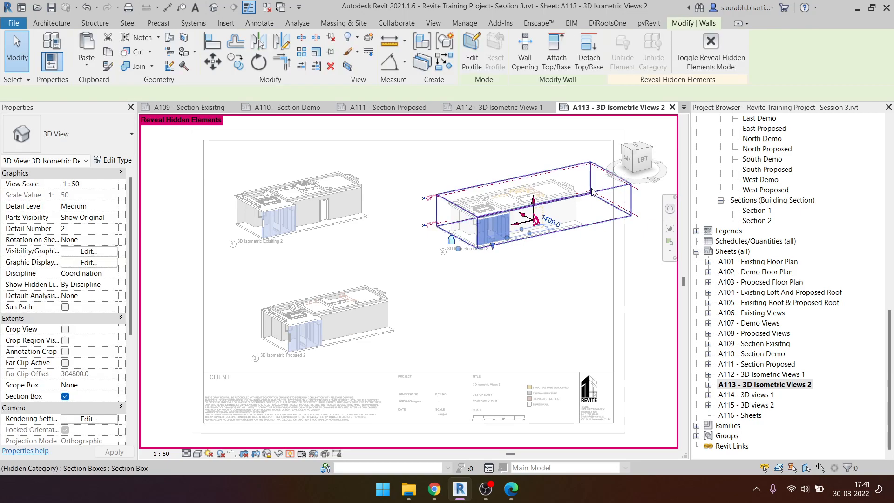
left_click(592, 190)
left_click_drag(457, 222, 429, 227)
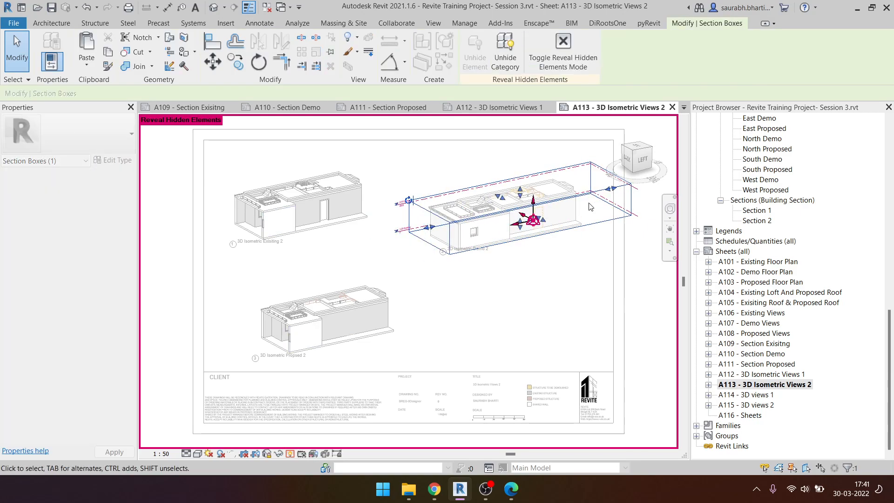
left_click_drag(611, 189, 594, 192)
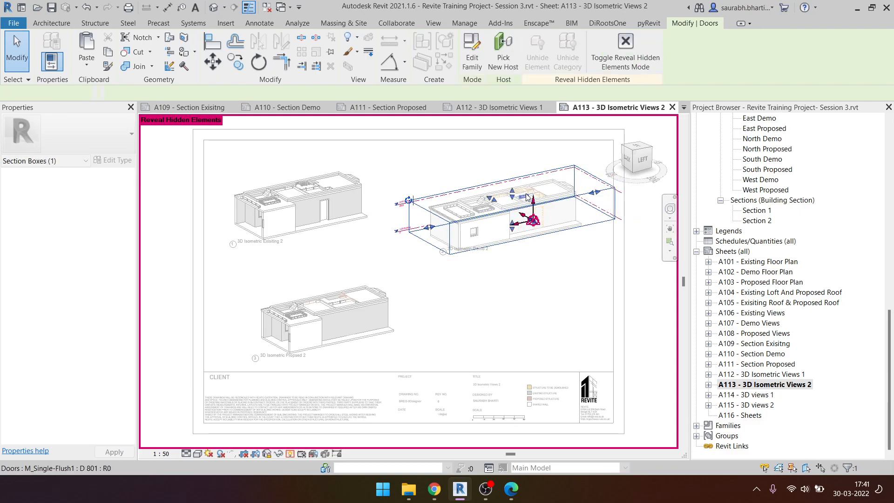
key("Escape")
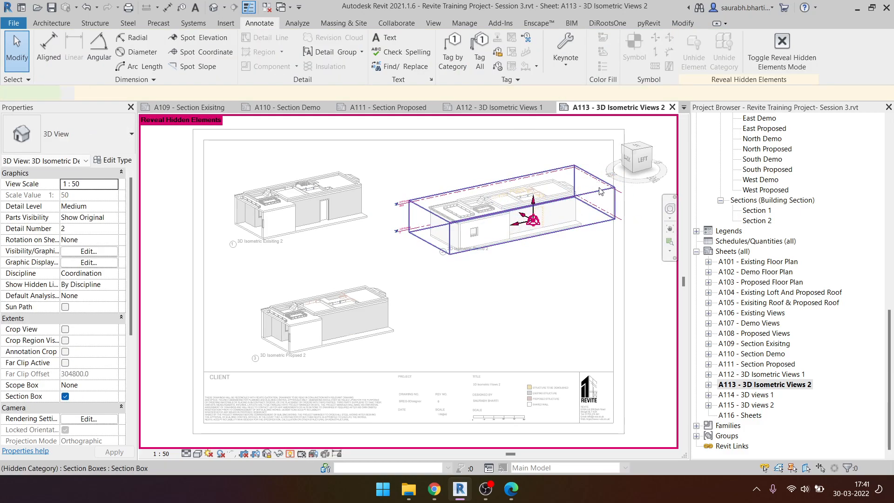
- Undo the section box changes in the 3D Isometric Demo 2 view and turn off Reveal Hidden Elements
left_click(600, 190)
mouse_move(512, 191)
left_mouse_down()
mouse_move(512, 170)
mouse_move(515, 185)
left_mouse_up()
key("ctrl+z")
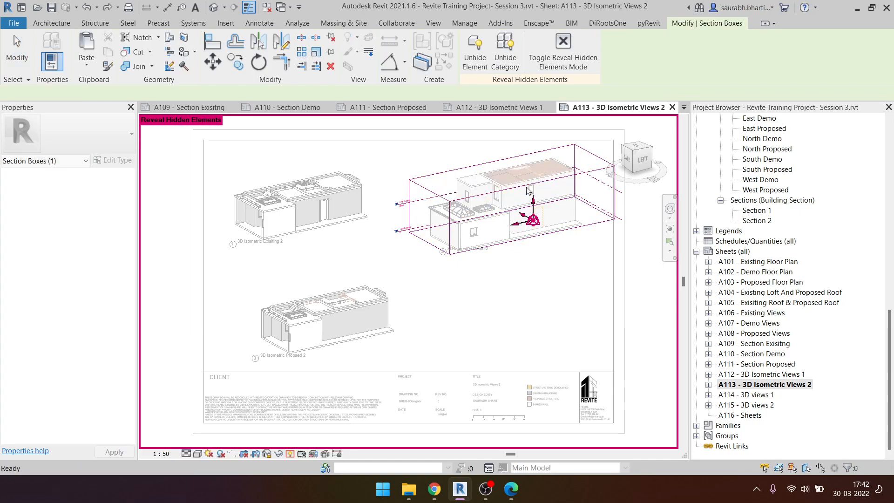
key("ctrl+z")
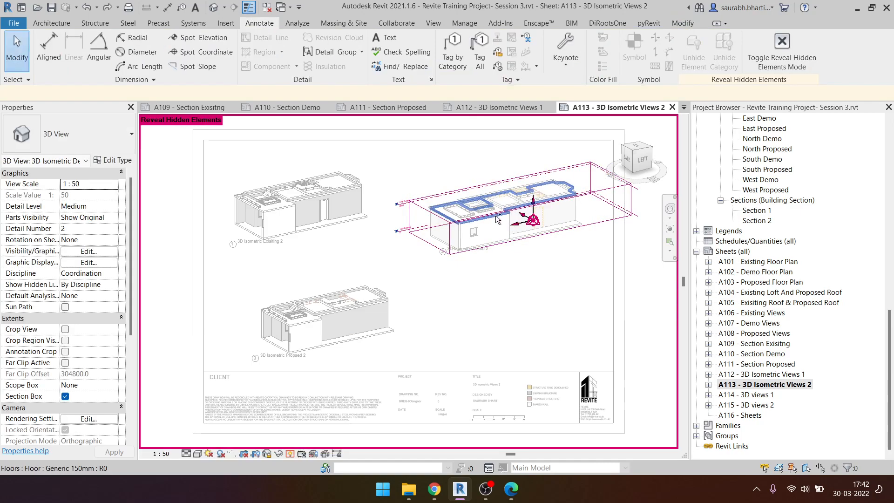
key("ctrl+z")
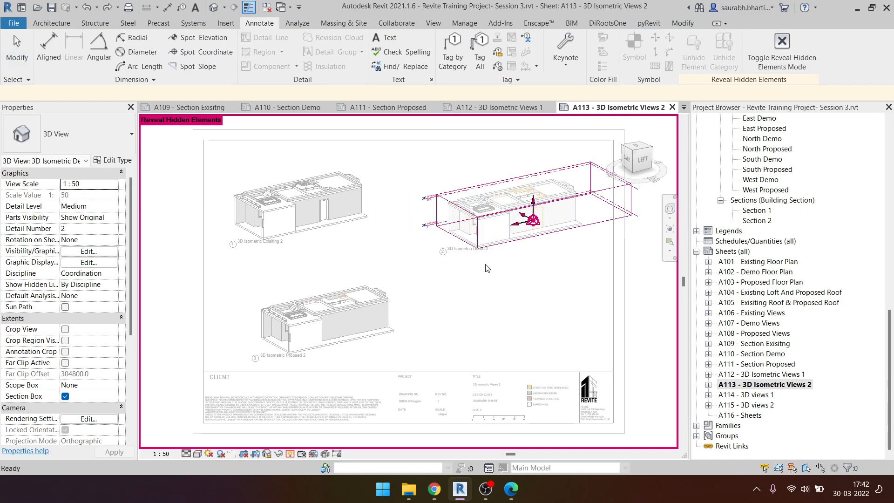
key("r")
key("h")
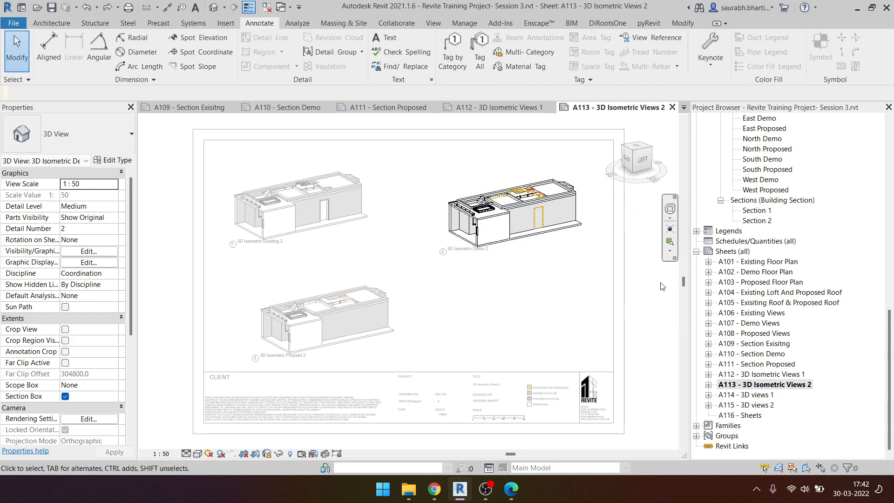
- On sheet A115 - 3D views 2, move the 3D Proposed 2 view to the lower middle and place its title beneath it
double_click(755, 404)
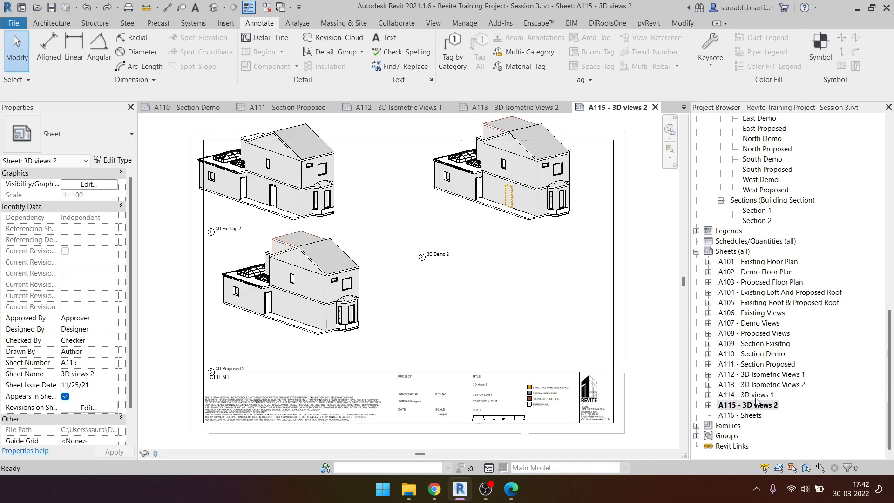
left_click(293, 324)
left_click_drag(292, 324, 368, 357)
left_click(279, 386)
left_click_drag(309, 406, 308, 366)
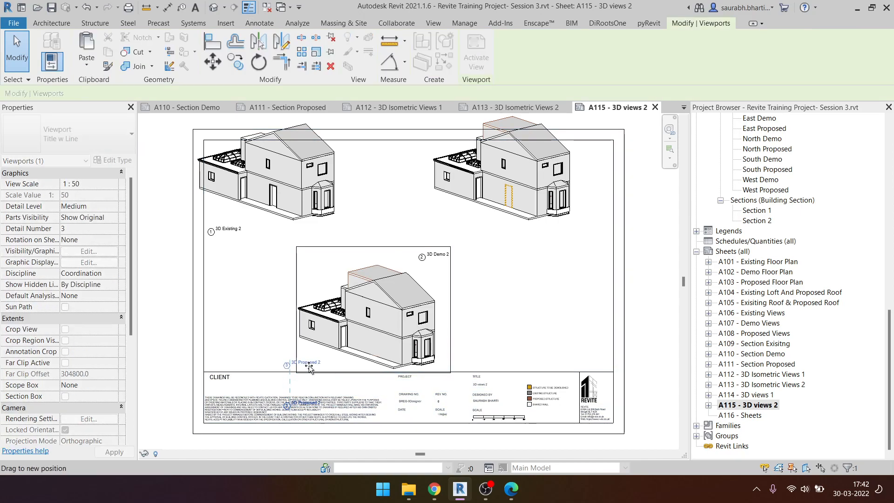
- Shift the 3D Existing 2 and 3D Demo 2 views down inside the sheet border and place the Demo title beneath its view
left_click_drag(289, 177, 309, 225)
left_click(555, 215)
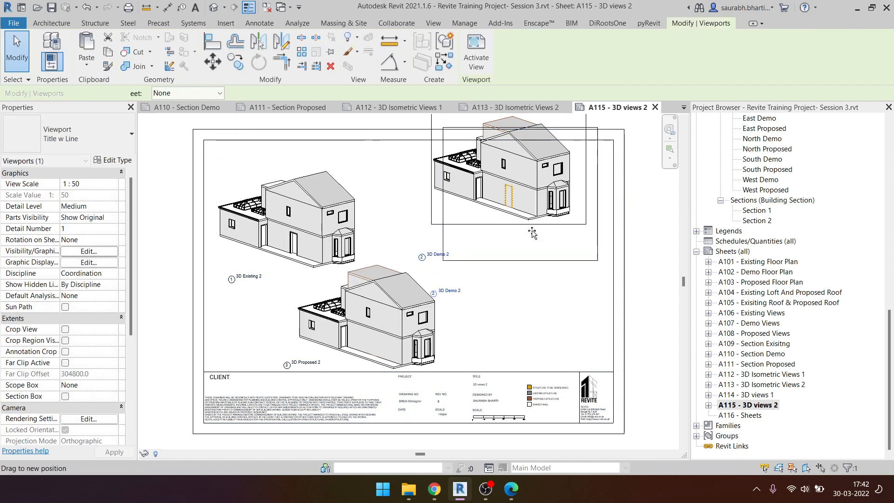
left_click_drag(555, 215, 568, 258)
left_click(650, 322)
left_click_drag(463, 303, 477, 275)
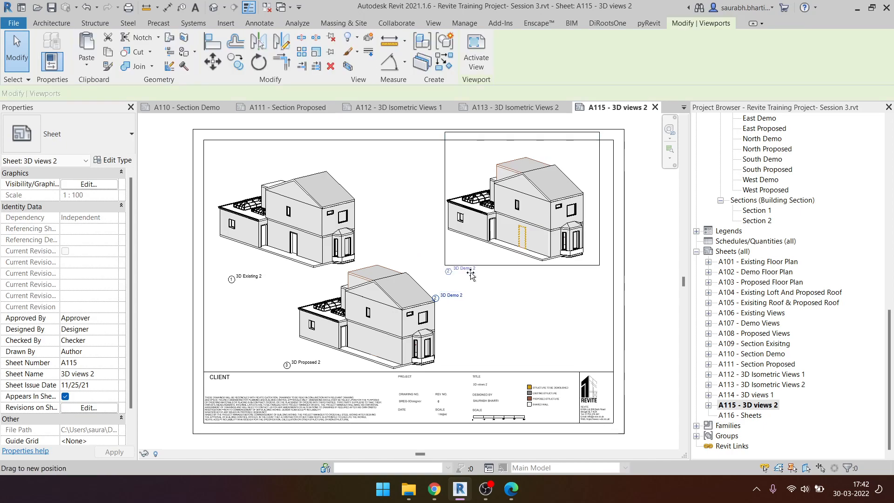
left_click(648, 335)
- Open sheets A116, A114, A111 and A110 to check which views they contain
double_click(745, 416)
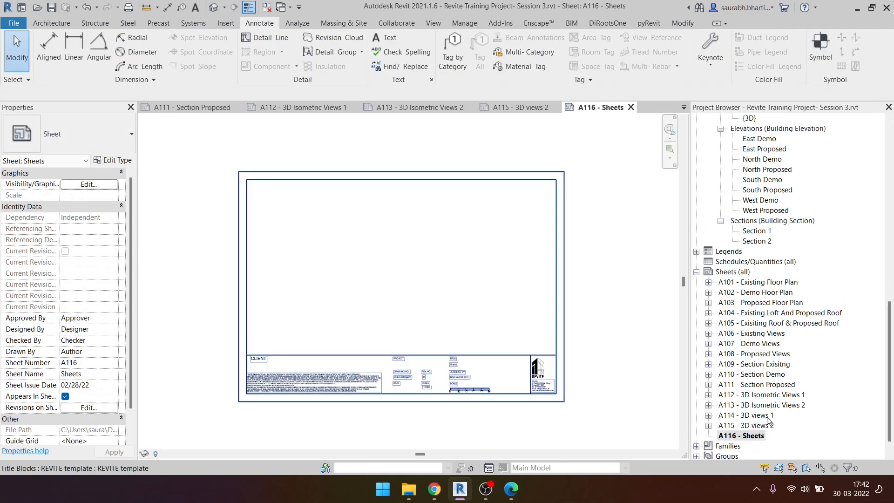
double_click(773, 416)
left_click(765, 356)
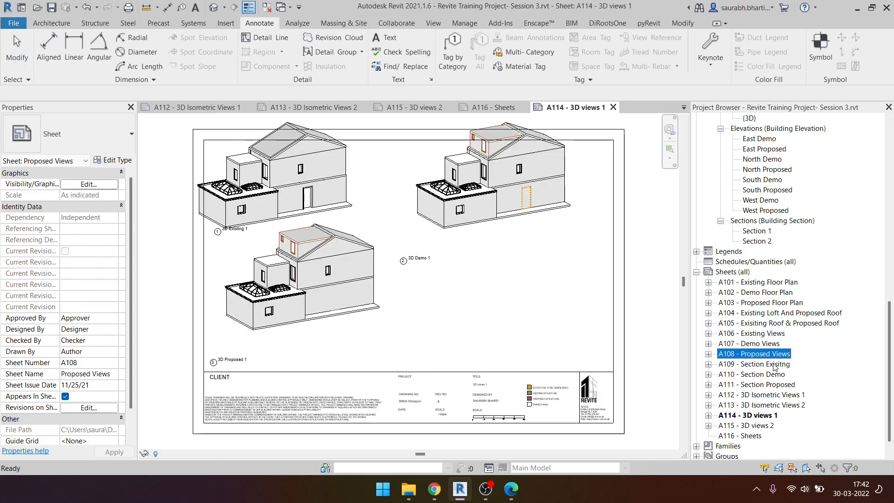
left_click(775, 366)
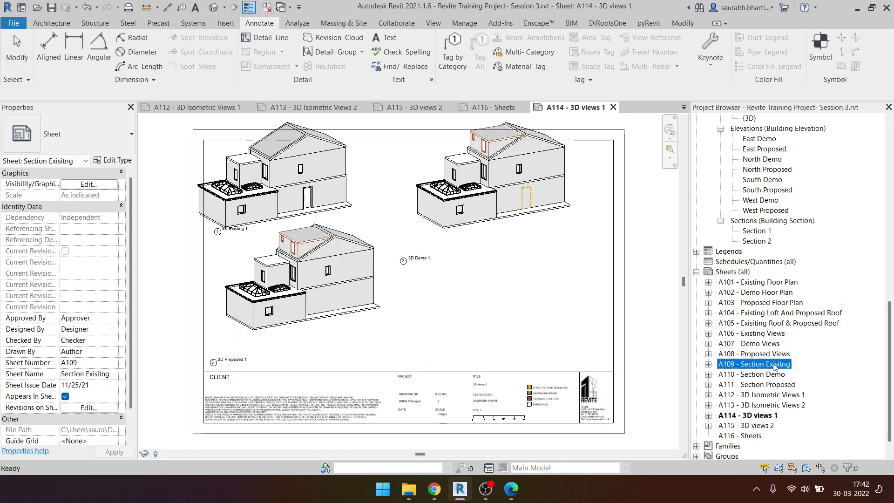
double_click(773, 385)
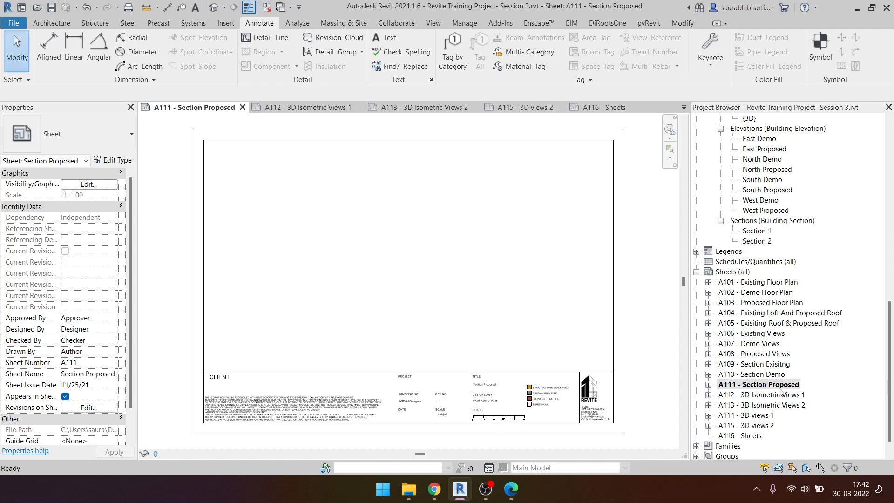
double_click(768, 375)
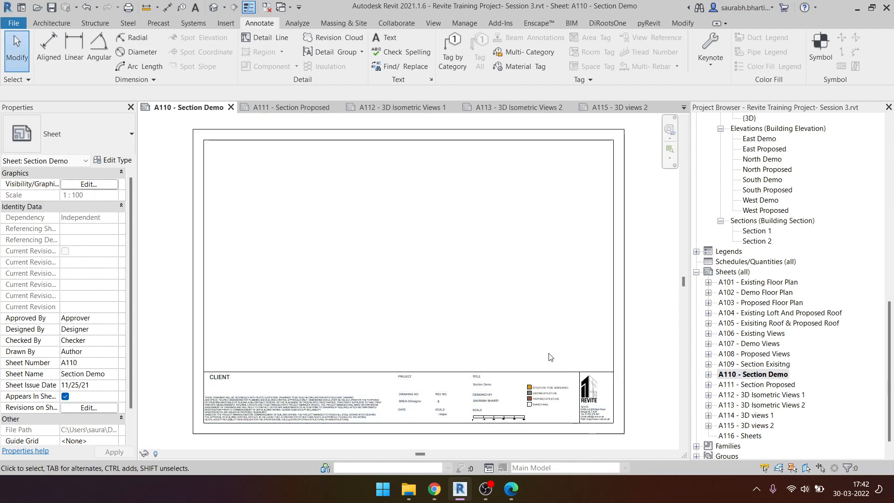
- Collapse the Existing phase's elevation, floor plan and 3D view groups and expand its building sections
scroll(810, 345, "up", 3)
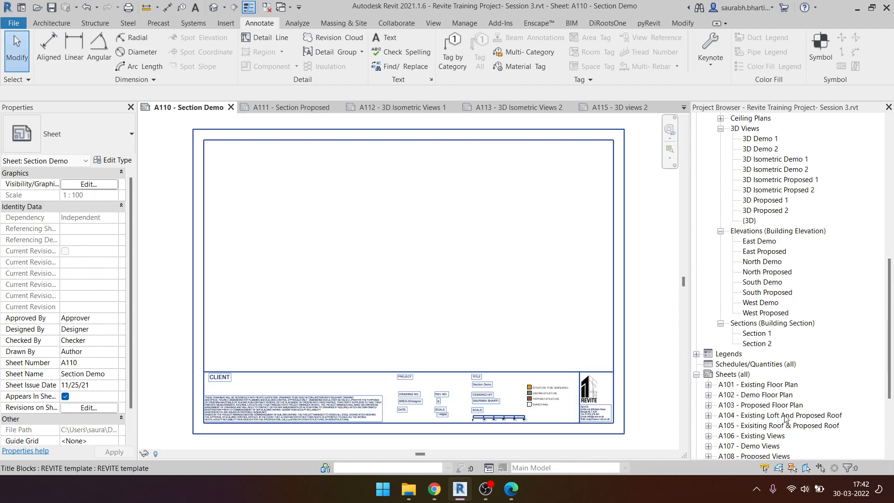
scroll(792, 357, "up", 6)
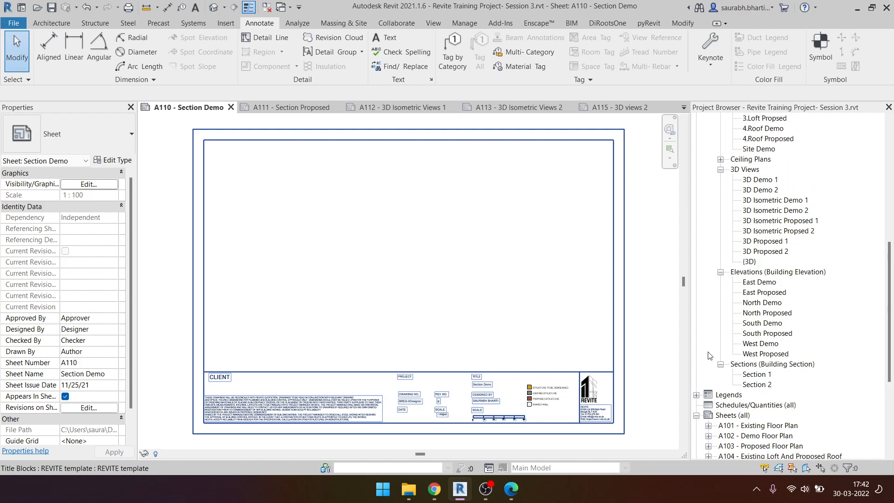
scroll(777, 353, "up", 4)
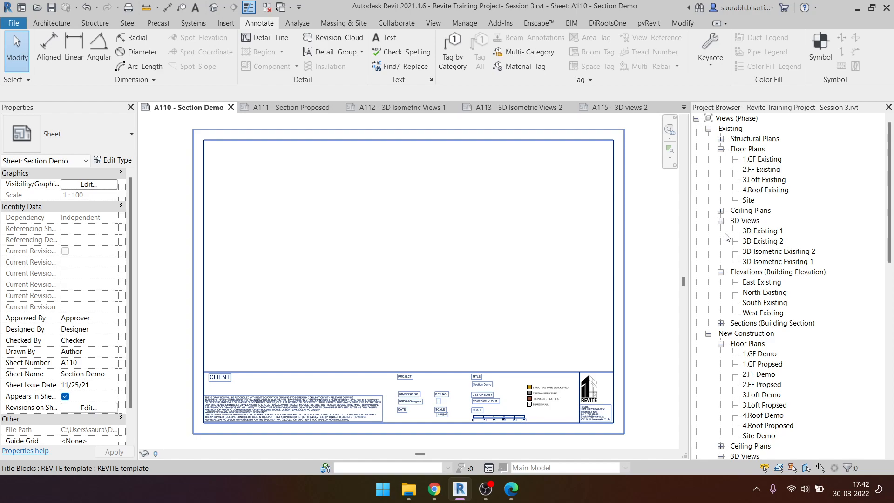
left_click(721, 273)
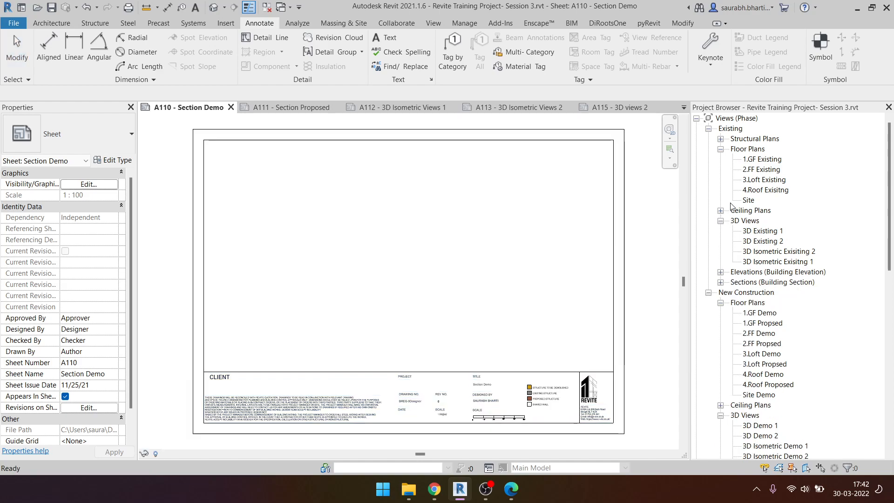
left_click(722, 149)
left_click(721, 170)
left_click(722, 190)
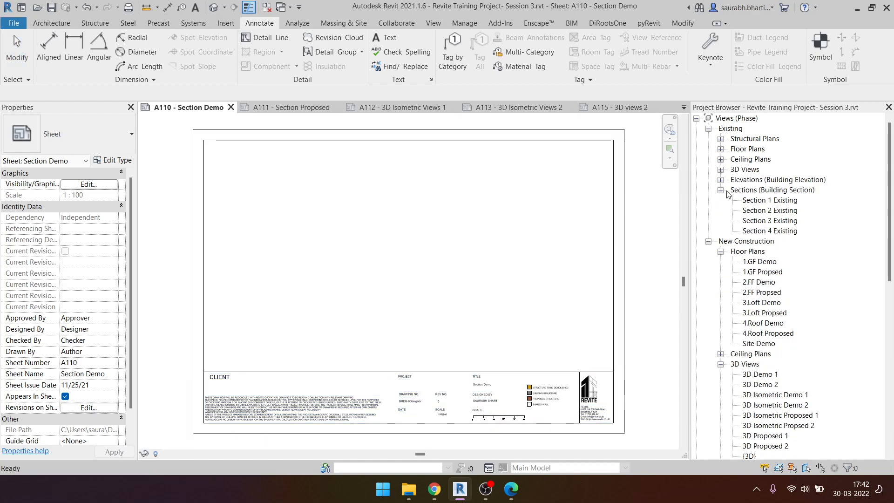
- Open Section 1, Section 1 Existing and Section 2 Existing to examine the current section views
scroll(769, 233, "down", 10)
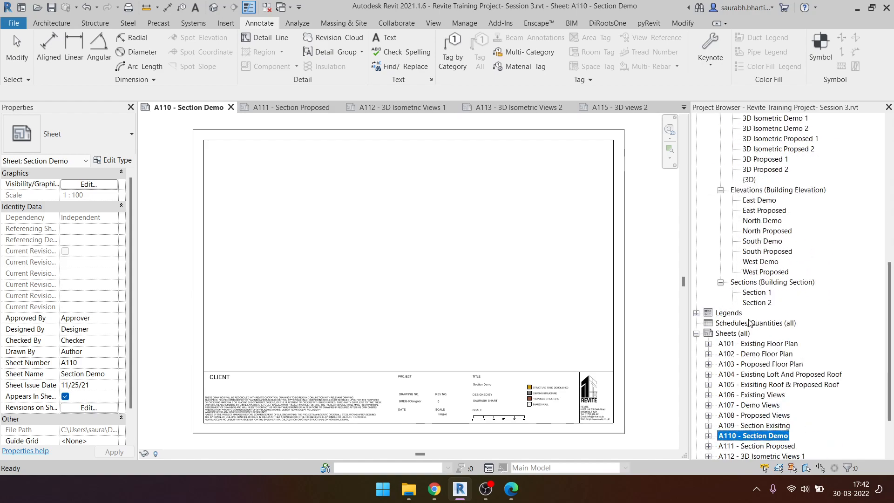
left_click(761, 262)
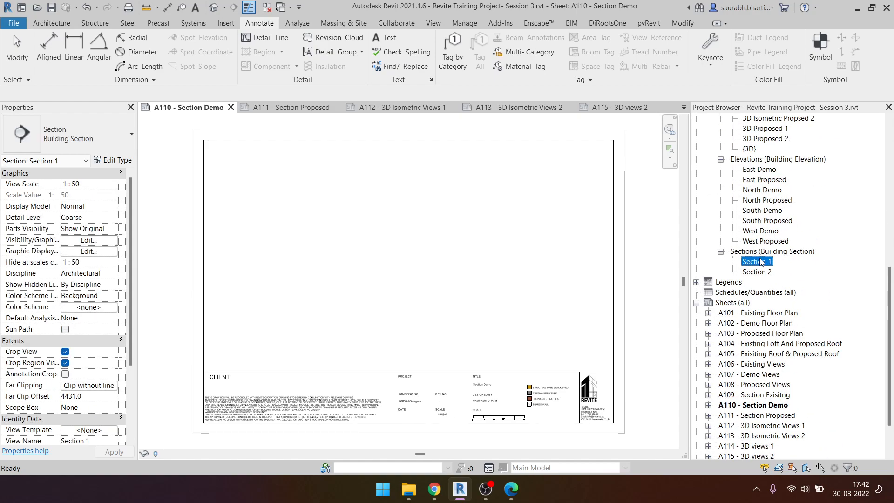
double_click(761, 262)
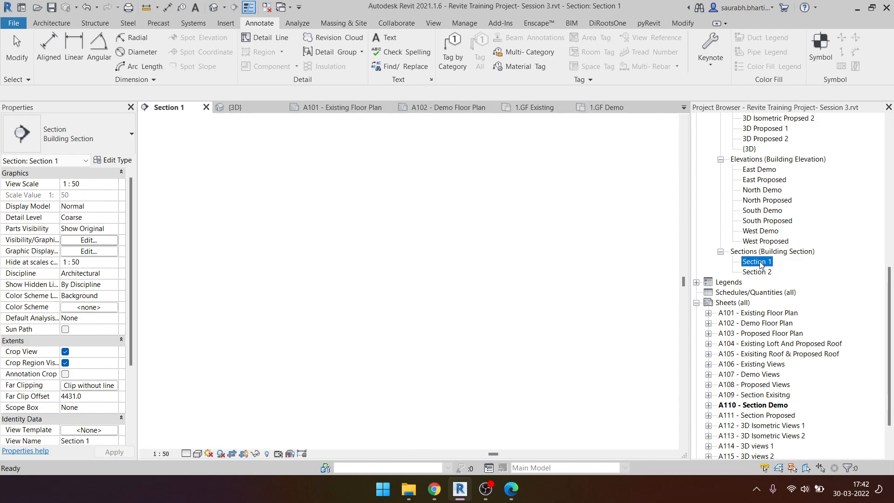
scroll(792, 293, "up", 9)
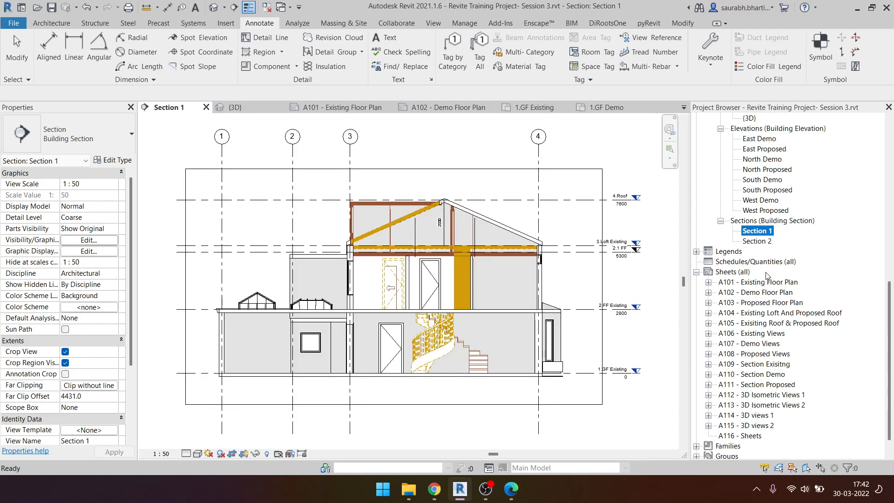
scroll(769, 280, "up", 1)
double_click(783, 200)
double_click(781, 210)
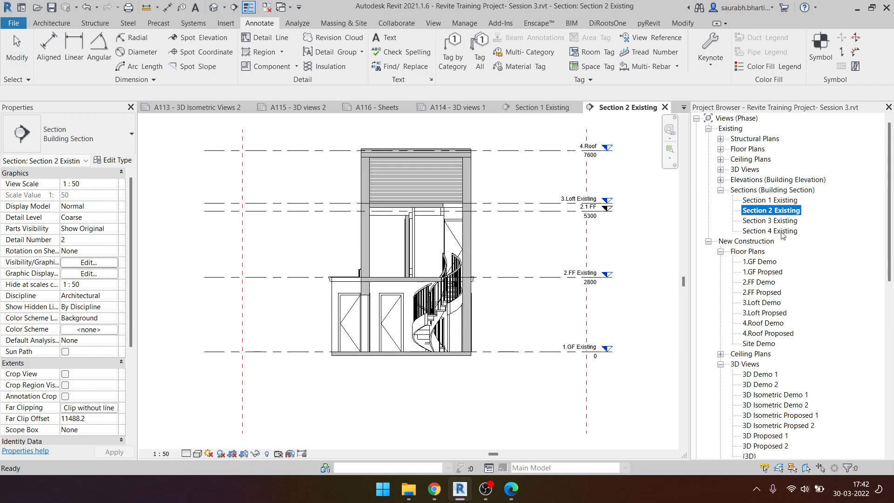
- Delete the four Existing phase section views, Section 1 Existing to Section 4 Existing
left_click(784, 232)
left_click(786, 220, "shift")
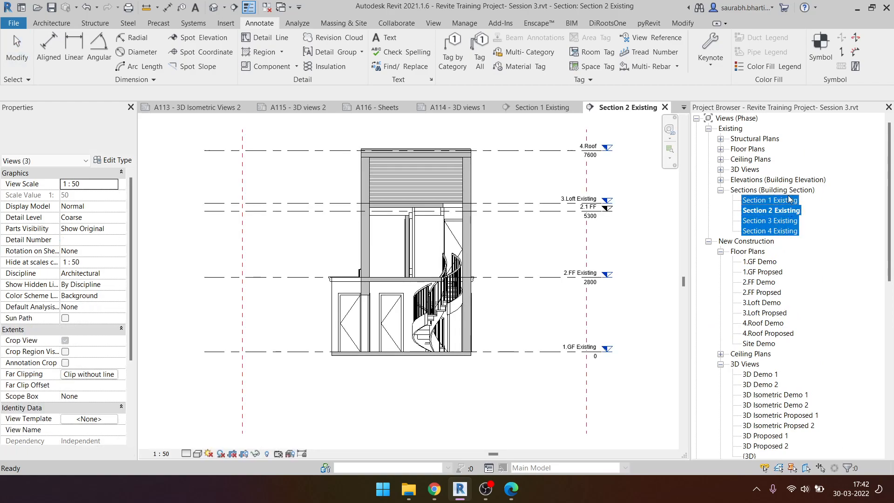
key("Delete")
- Open the 1.GF Existing floor plan and reset its temporary hide/isolate
scroll(824, 343, "down", 7)
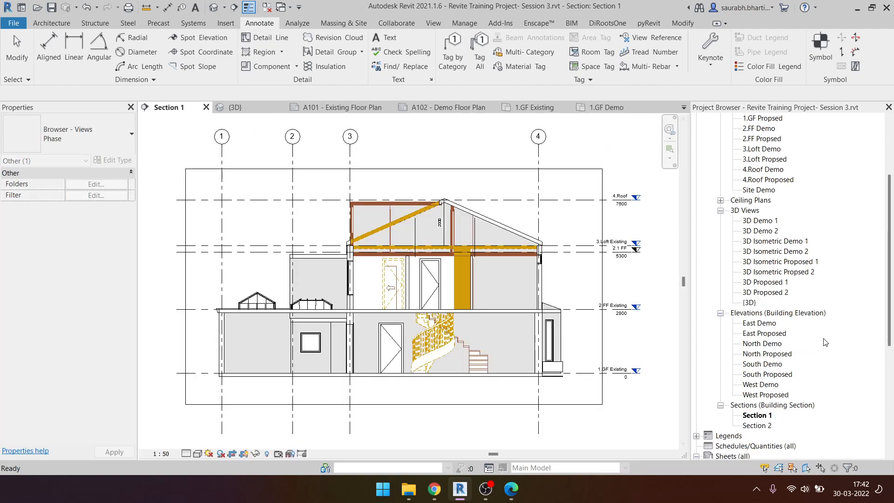
scroll(825, 344, "down", 3)
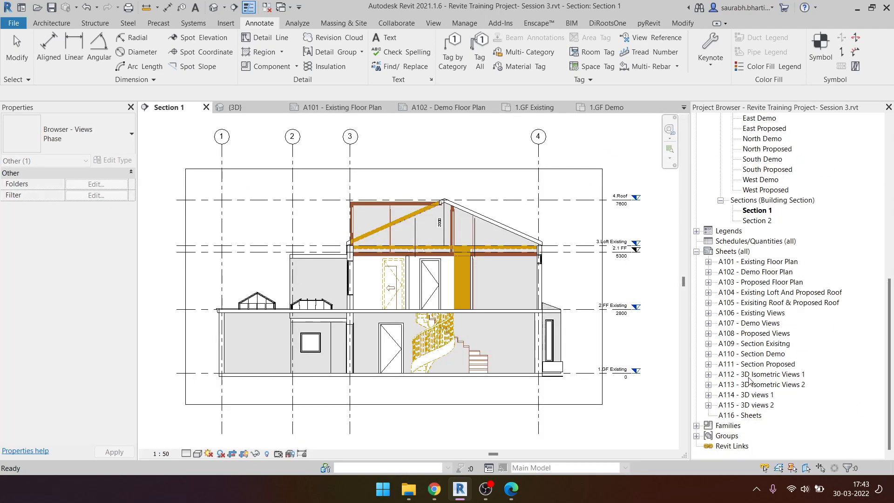
scroll(792, 355, "up", 10)
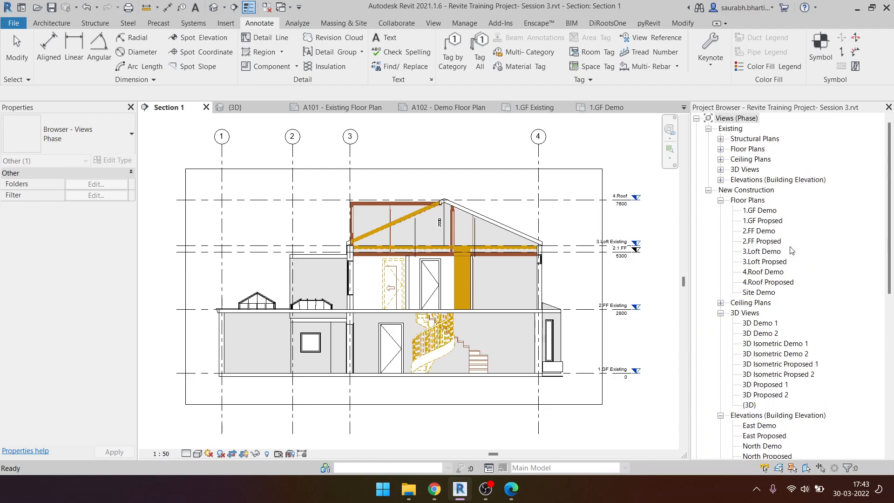
left_click(721, 139)
left_click(759, 150)
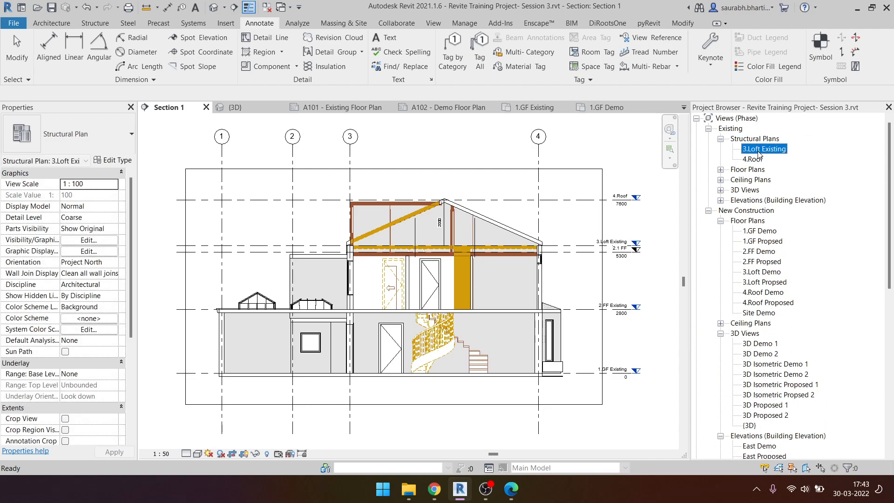
left_click(720, 138)
left_click(721, 149)
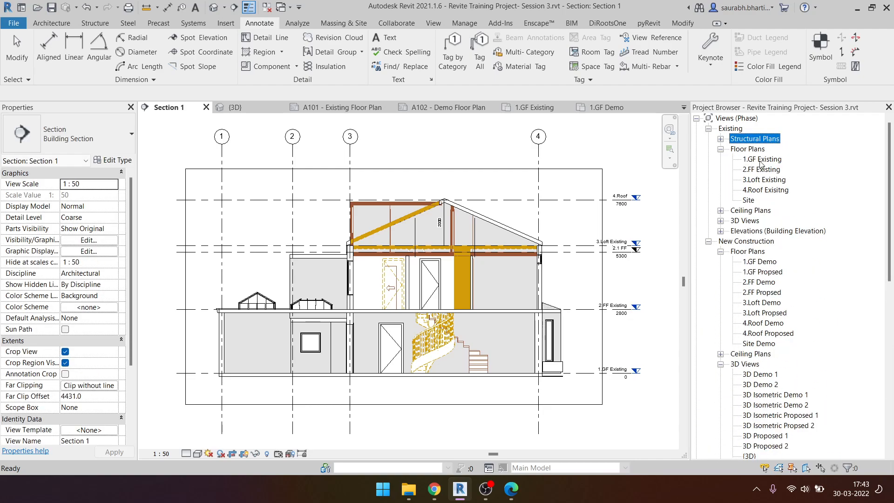
left_click(766, 159)
double_click(767, 160)
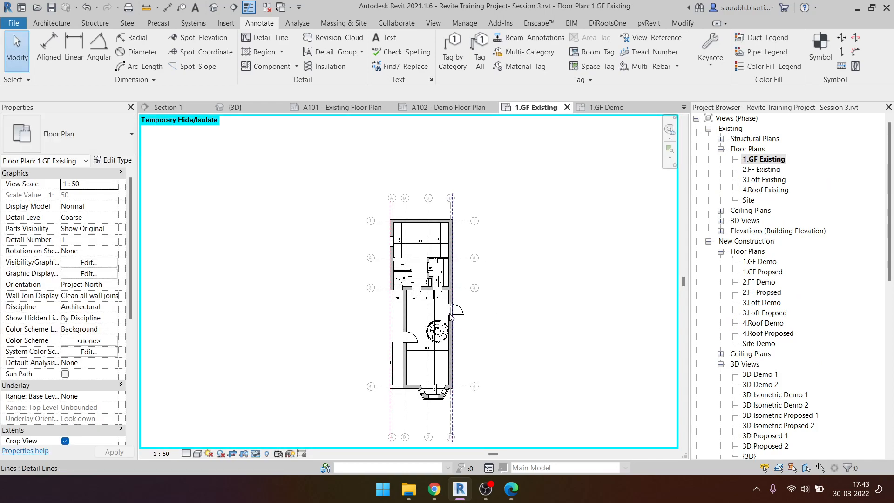
scroll(445, 307, "down", 1)
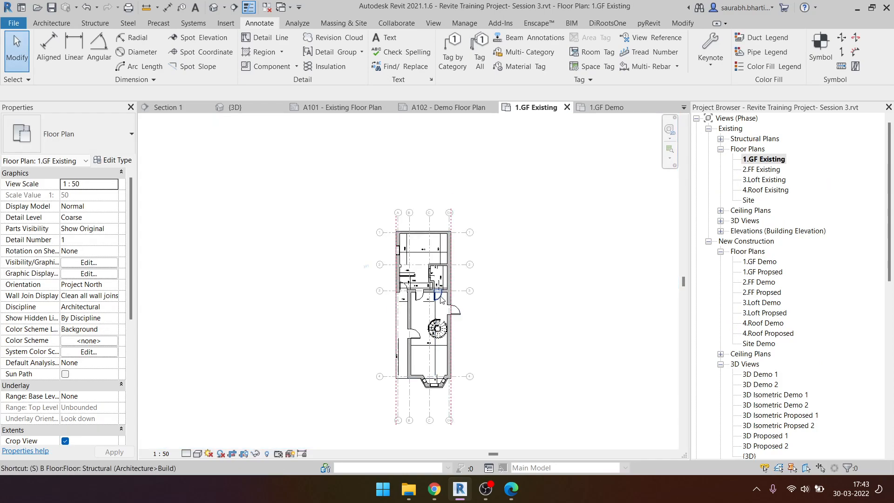
- Draw a vertical building section line through the house in the 1.GF Existing plan, from below the bay window to above grid 1
key("c")
key("Escape")
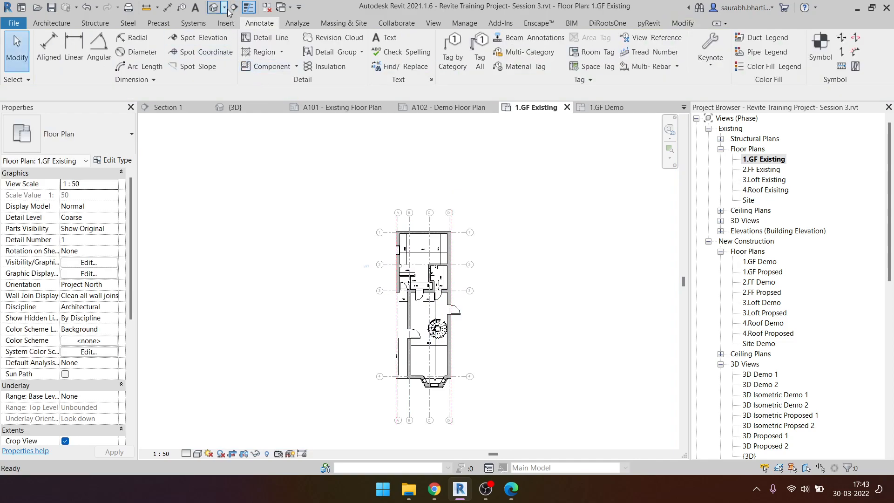
left_click(233, 7)
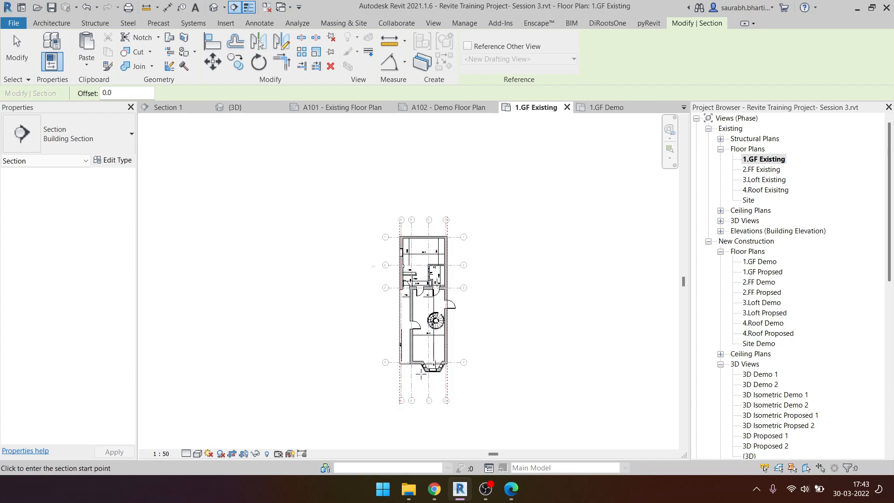
scroll(424, 375, "up", 3)
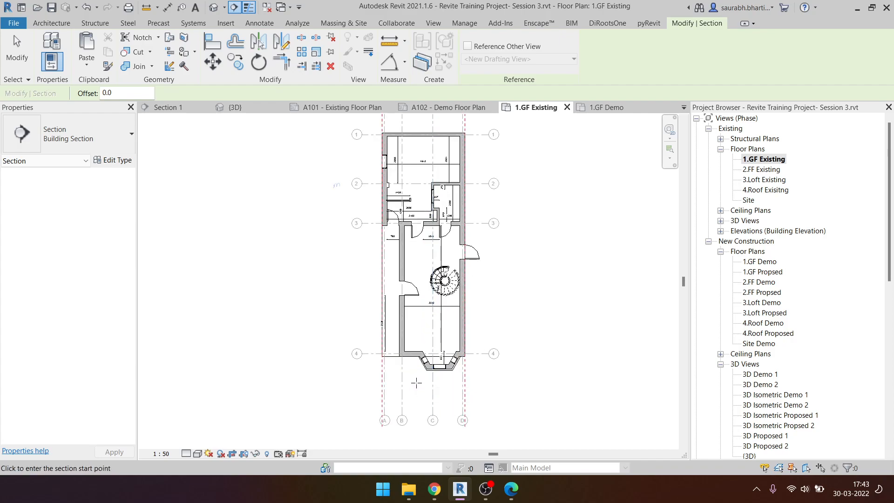
left_click(416, 383)
middle_click_drag(421, 138, 417, 184)
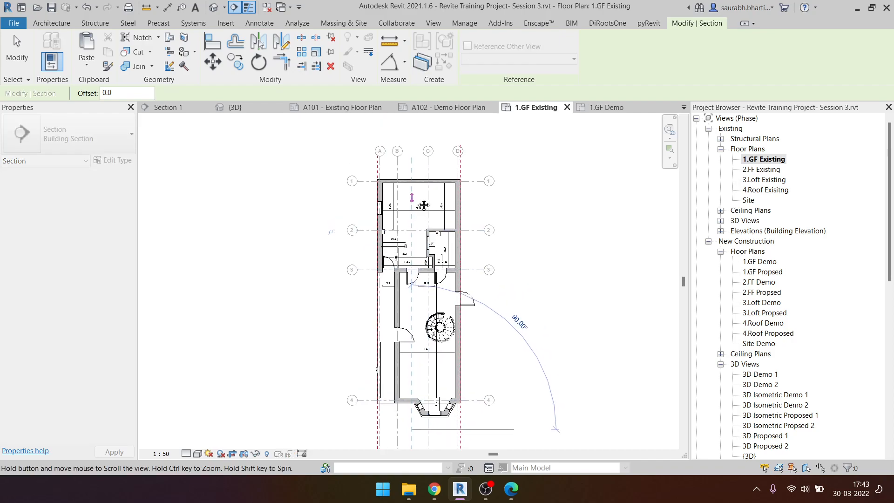
left_click(417, 164)
key("Escape")
key("Escape")
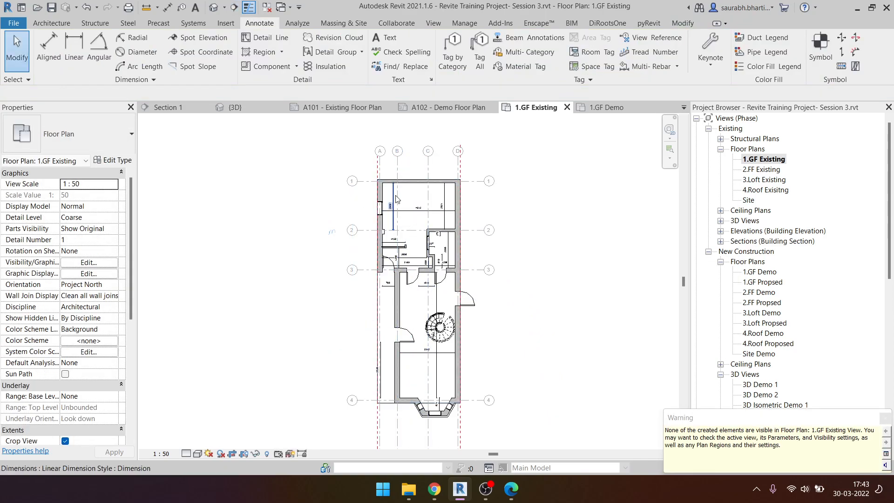
- Reveal the hidden elements, unhide the new section line's category in the plan, and leave the reveal mode
left_click(268, 454)
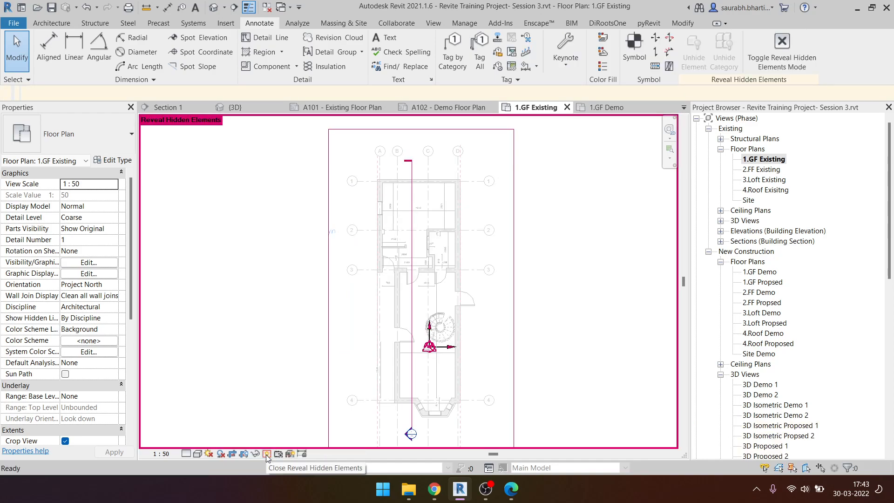
left_click(412, 318)
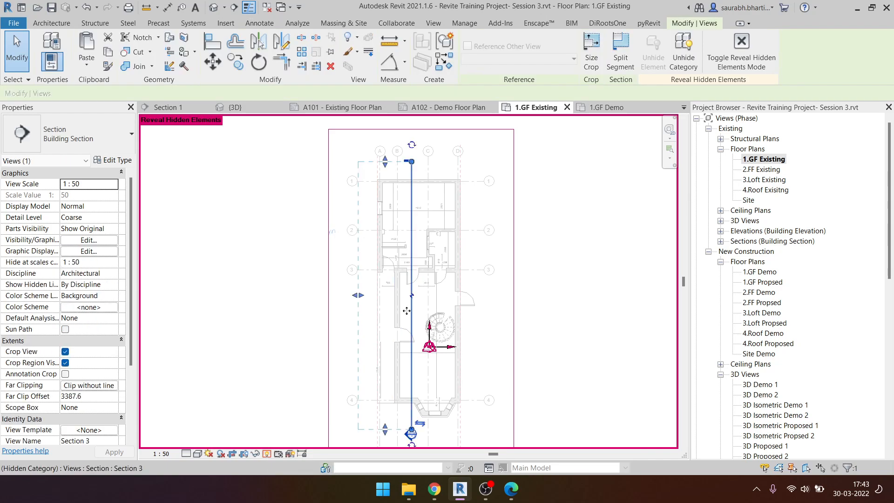
right_click(410, 320)
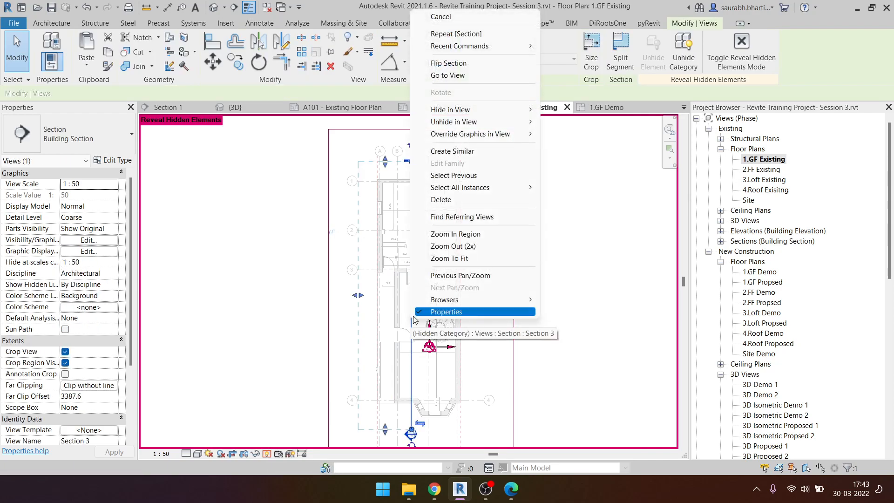
mouse_move(479, 124)
left_click(572, 133)
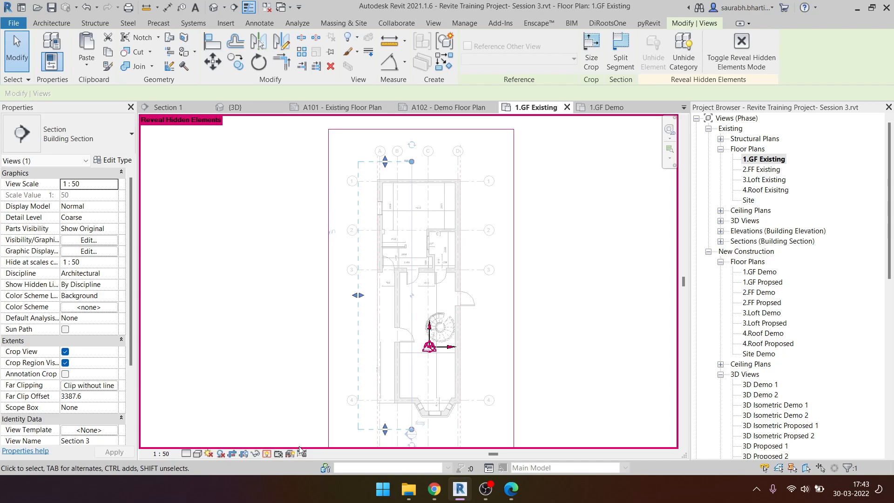
left_click(267, 454)
left_click(412, 437)
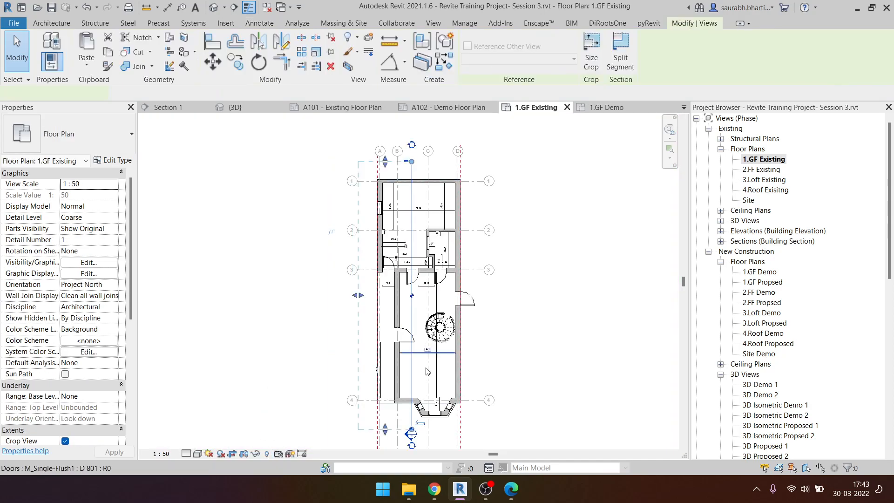
- Flip the section's viewing direction and extend its far clip offset to about 4450 mm, beyond the side wall
left_click(422, 426)
left_click_drag(468, 298, 484, 299)
left_click(481, 396)
- Open the new section view and rename it as Section A_A in the Existing phase's building sections
double_click(403, 381)
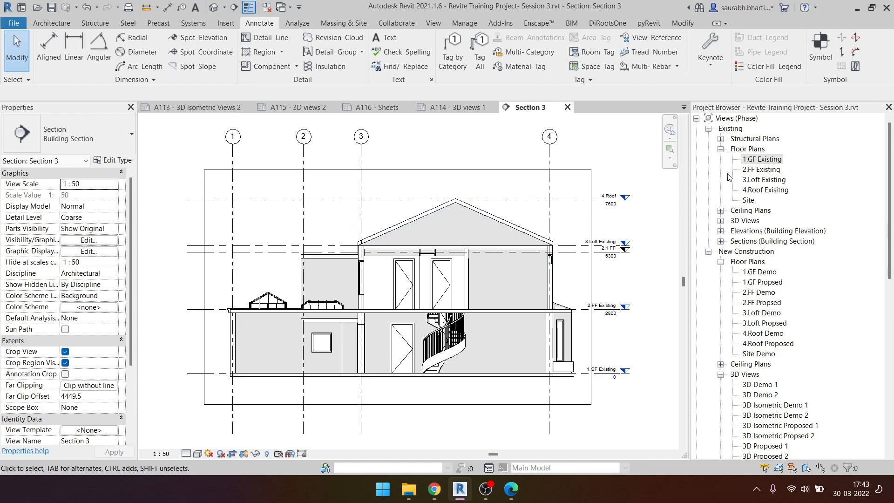
left_click(721, 149)
left_click(721, 190)
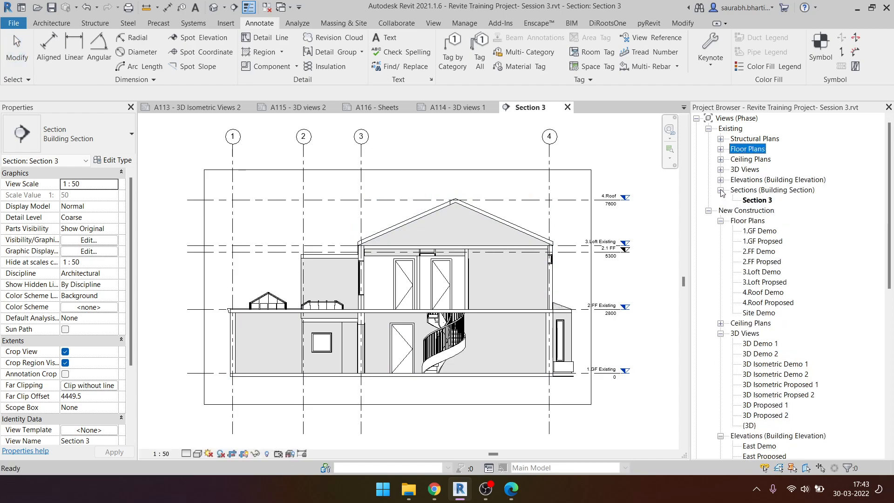
left_click(754, 200)
right_click(751, 201)
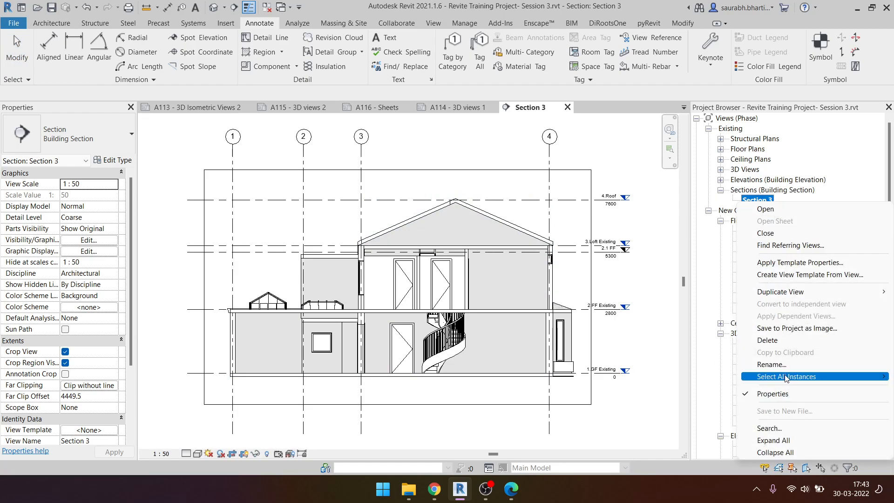
left_click(771, 365)
left_click(772, 200)
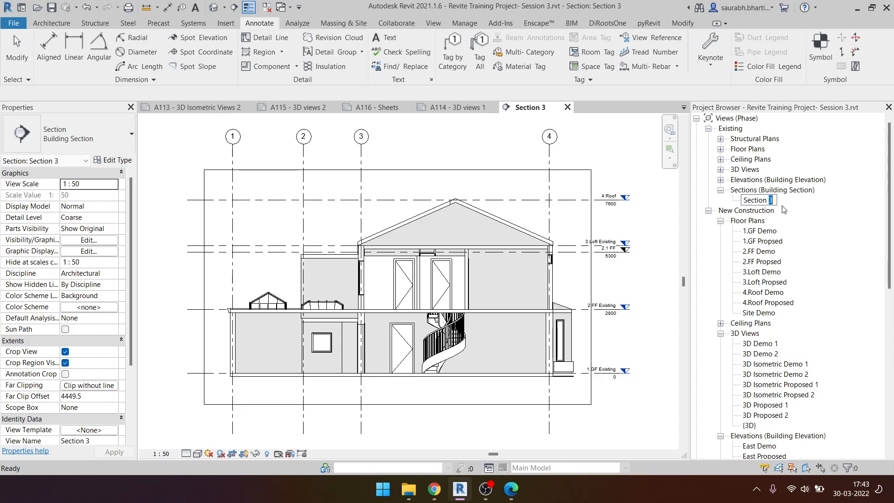
key("BackSpace")
type("A_A")
key("Return")
- Replace the underscore in the section view's name with a hyphen so that it reads Section A-A
right_click(776, 201)
left_click(772, 365)
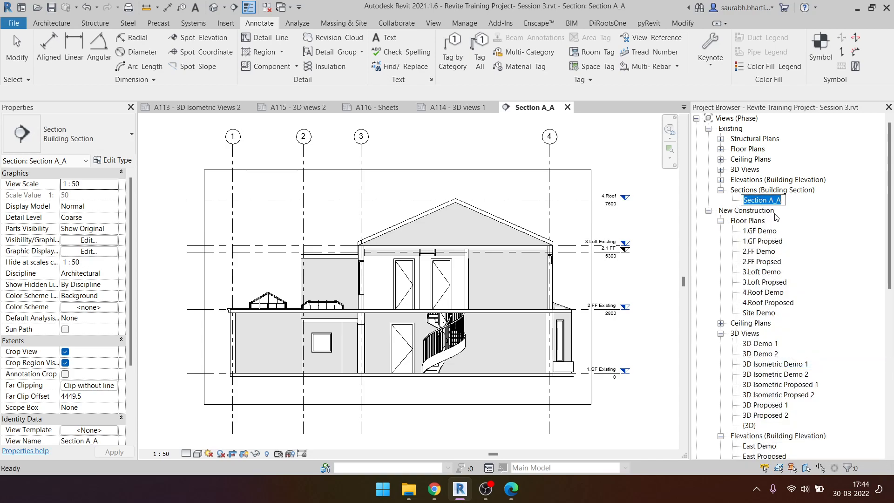
left_click_drag(775, 204, 778, 204)
type("-")
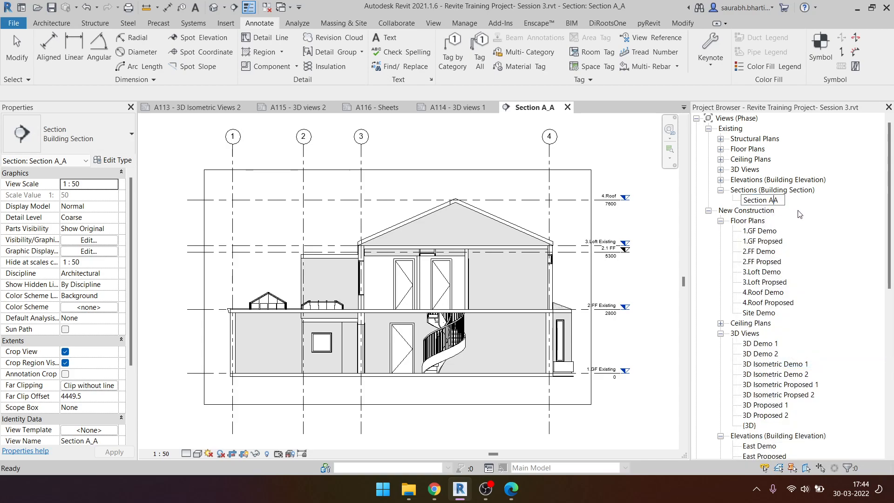
key("Return")
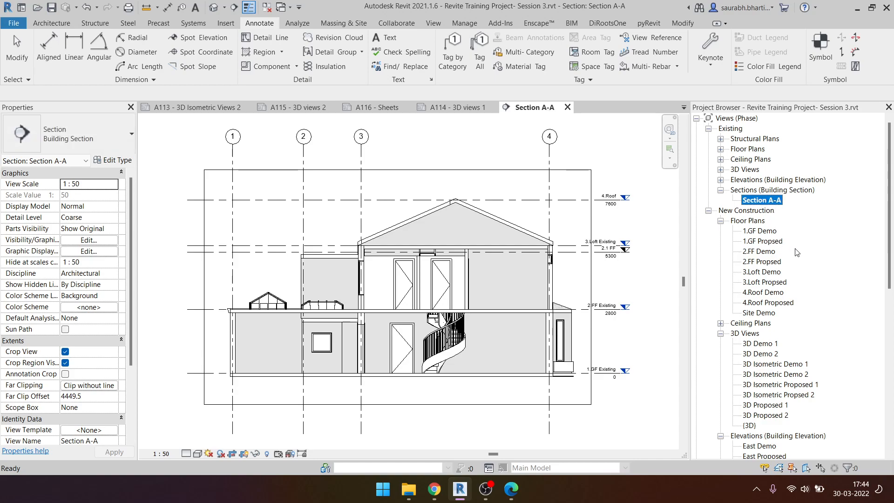
- Duplicate Section A-A with detailing, and duplicate the resulting copy with detailing as well
scroll(792, 331, "down", 3)
scroll(746, 140, "up", 1)
left_click(775, 150)
right_click(776, 150)
left_click(787, 130)
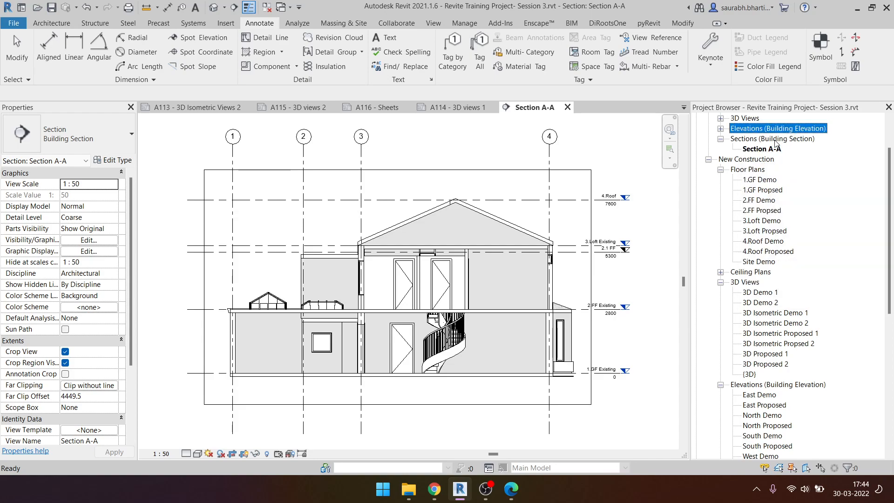
right_click(762, 150)
mouse_move(797, 240)
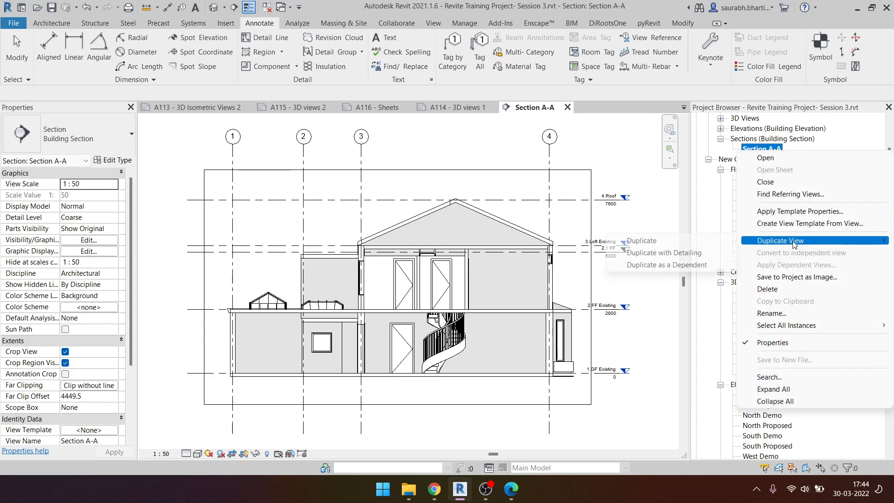
left_click(703, 253)
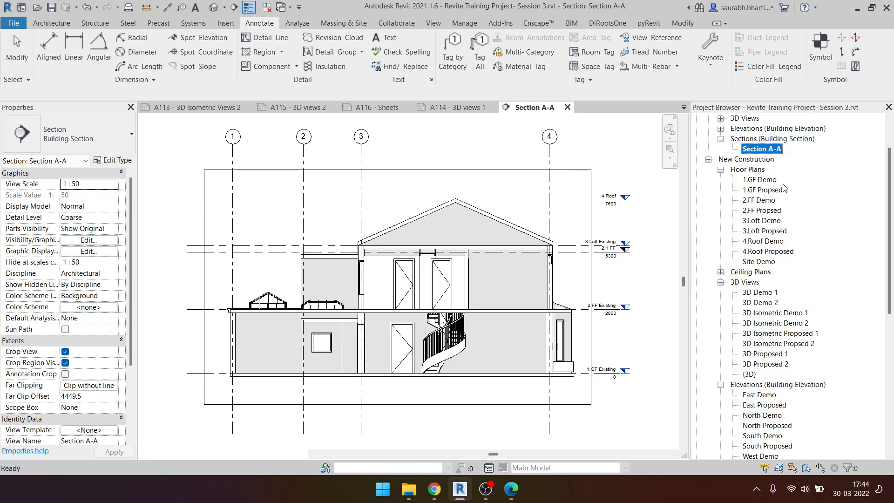
right_click(777, 160)
mouse_move(794, 252)
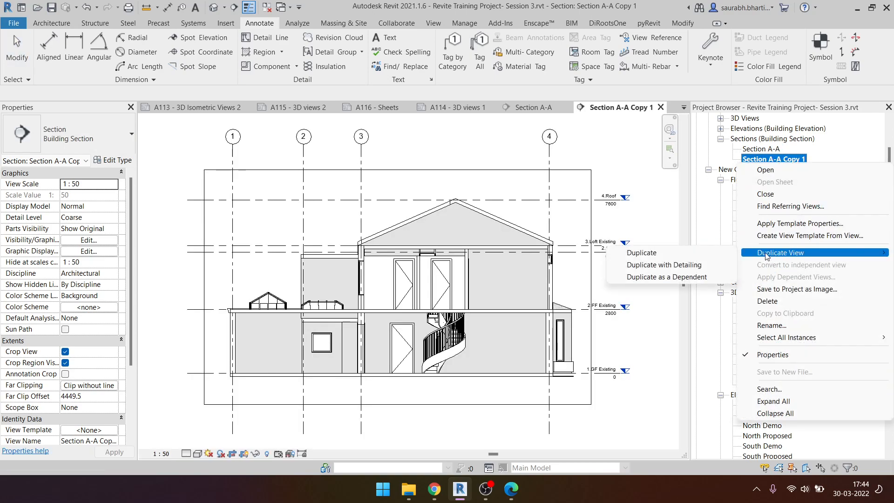
left_click(709, 264)
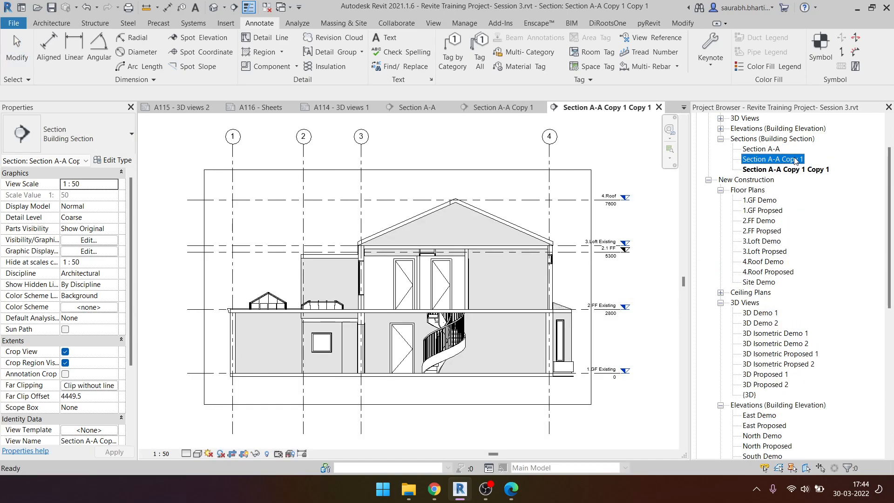
- Rename the first copy of the section view as Section A-A Demo
left_click(796, 158)
left_click_drag(784, 160, 862, 164)
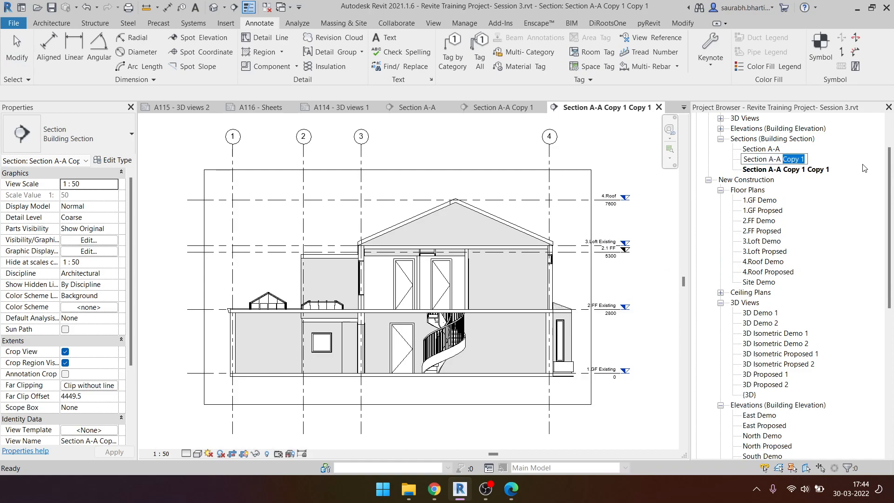
type("Demo")
key("Return")
- Rename the second copy of the section view as Section A-A Proposed
right_click(787, 159)
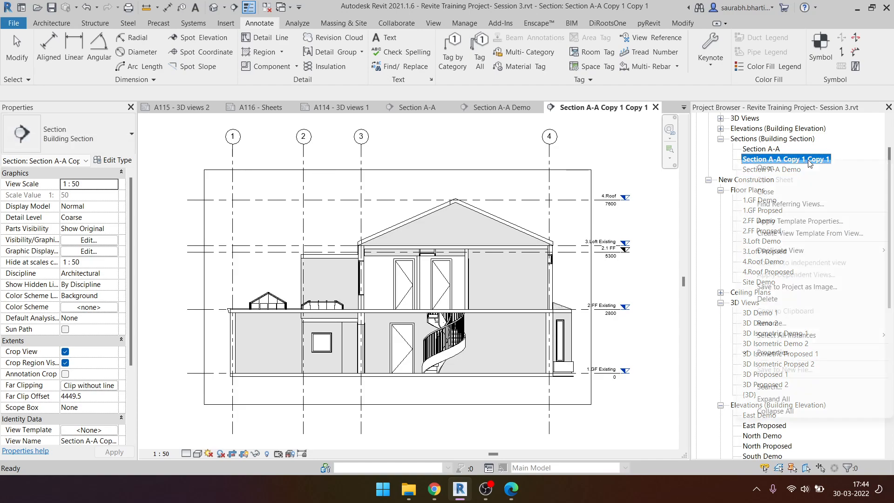
left_click(792, 323)
left_click_drag(781, 160, 865, 167)
type("Proposed")
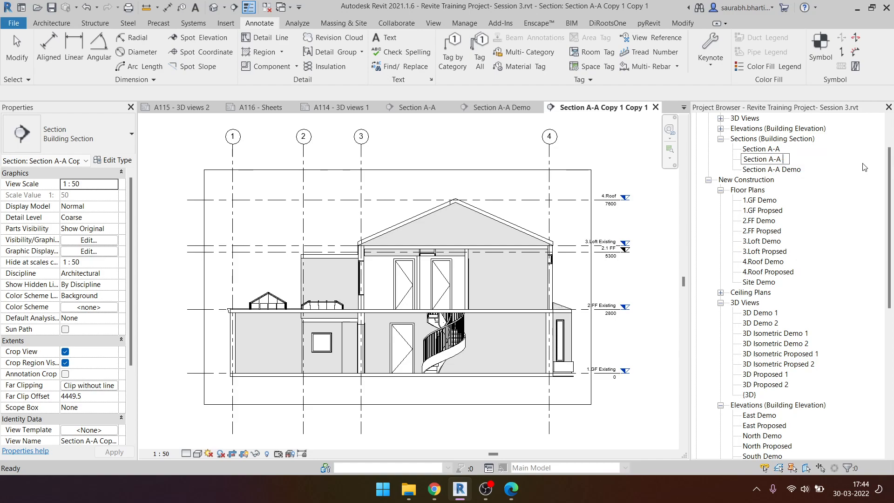
key("Return")
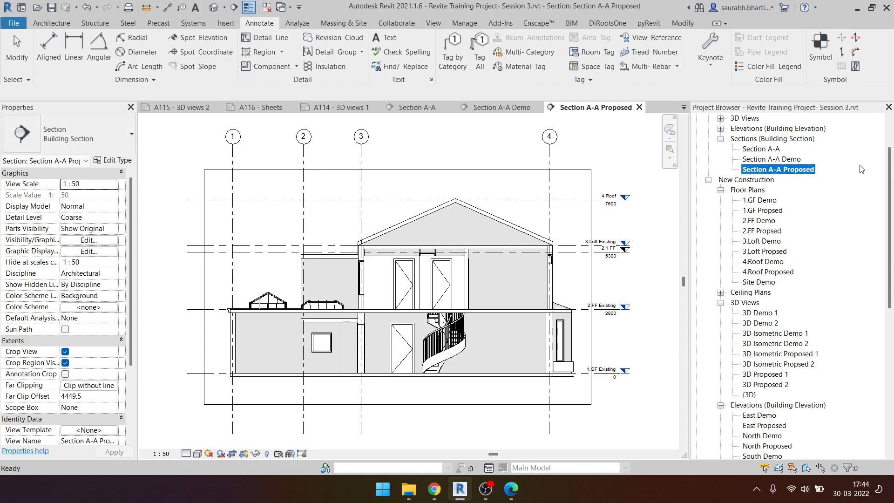
- Set Section A-A Demo's phase to New Construction and its phase filter to Z Demo
left_click(785, 160)
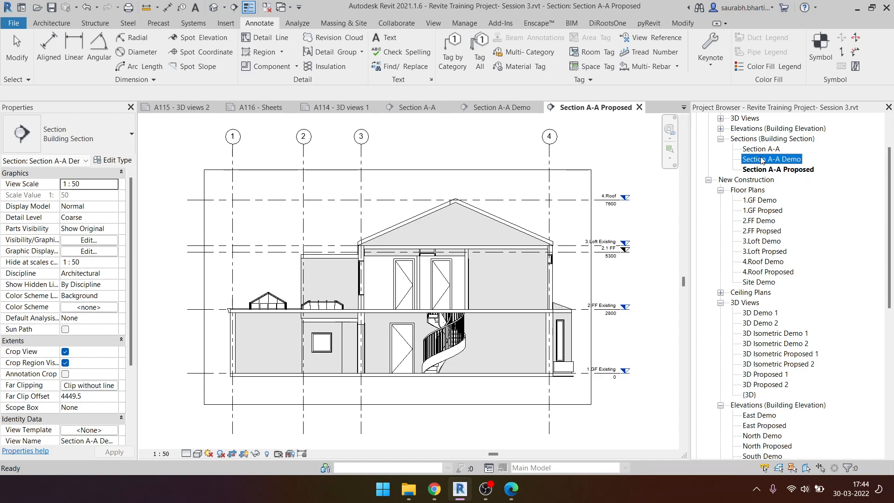
scroll(61, 429, "down", 3)
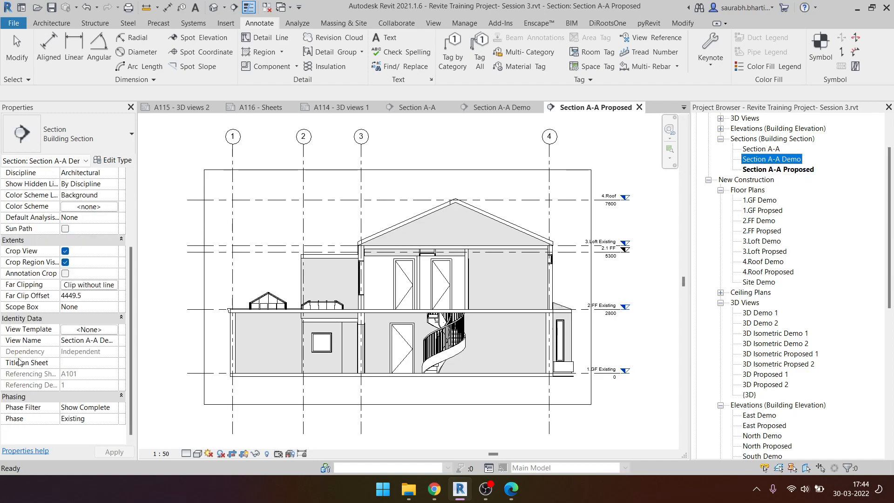
left_click(115, 423)
left_click(111, 440)
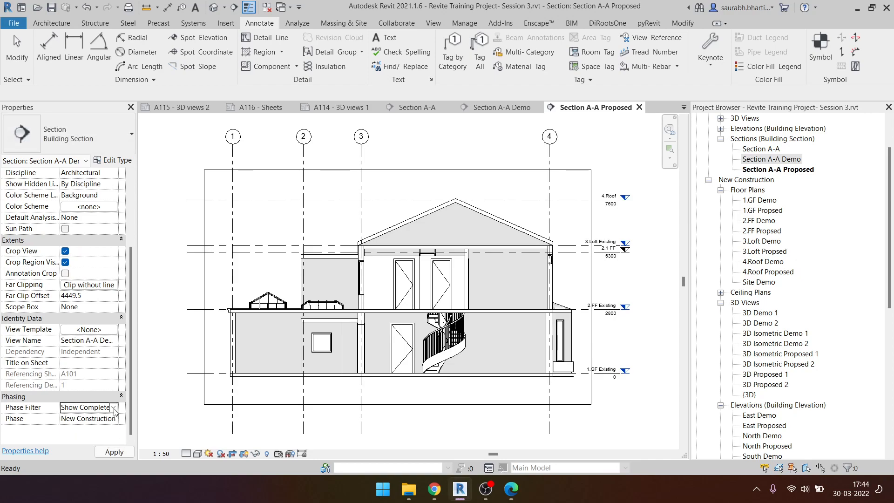
left_click(114, 408)
scroll(104, 459, "down", 1)
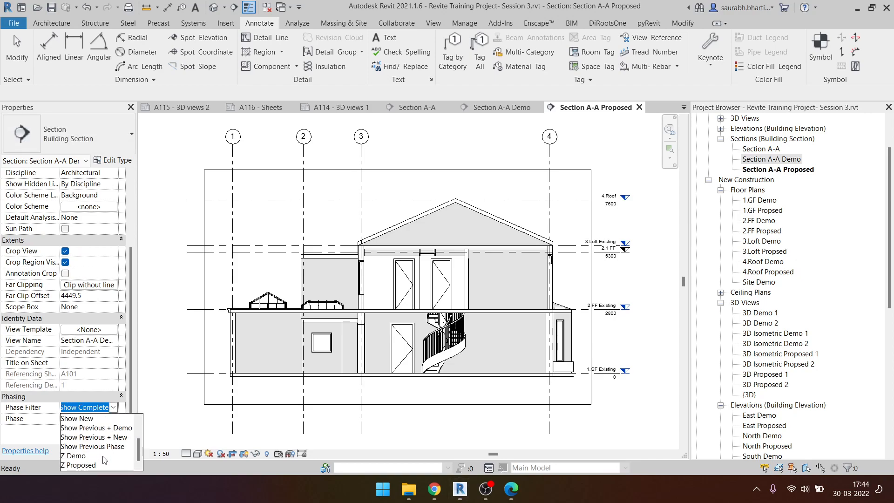
left_click(70, 456)
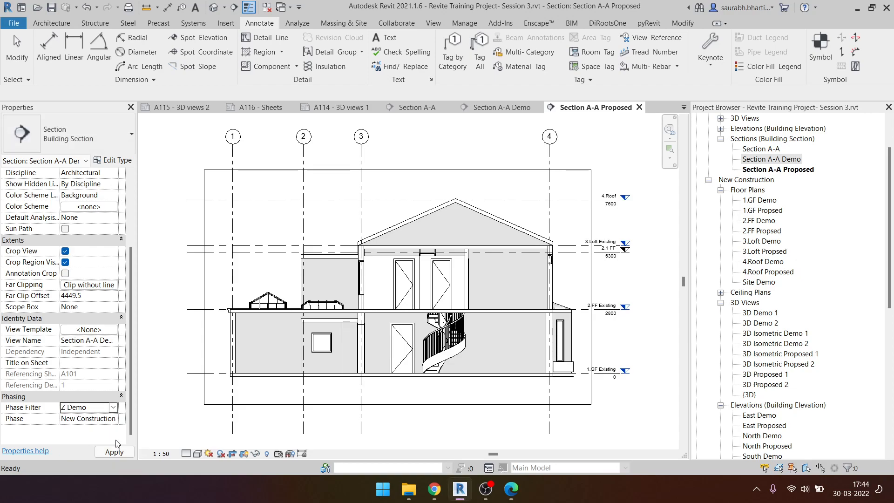
- Open Section A-A Demo from the New Construction sections and set its phase filter to Show Complete
scroll(759, 334, "down", 8)
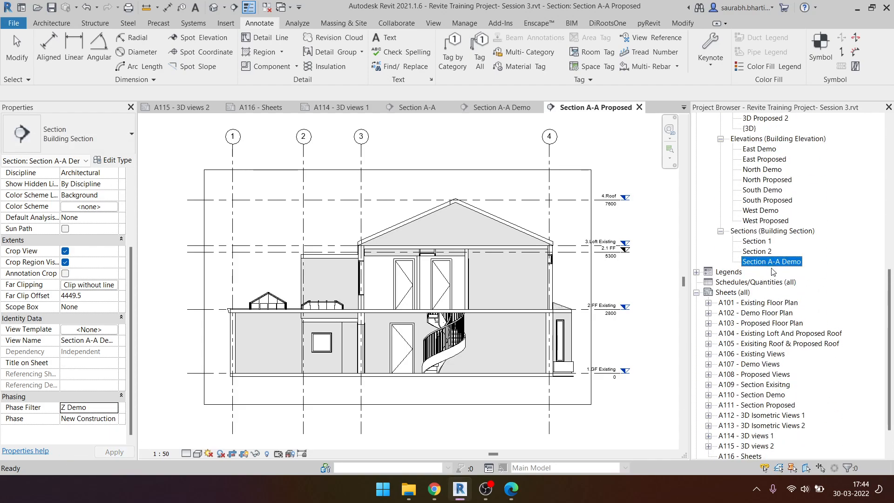
double_click(772, 263)
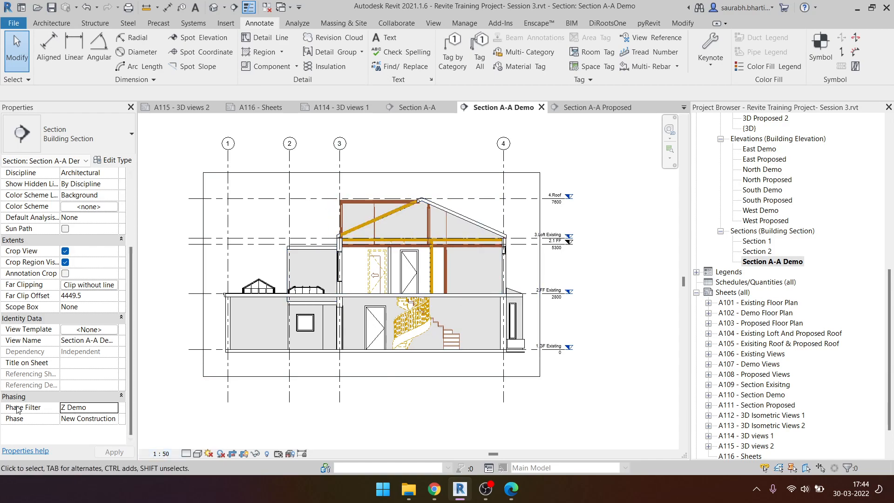
left_click(113, 408)
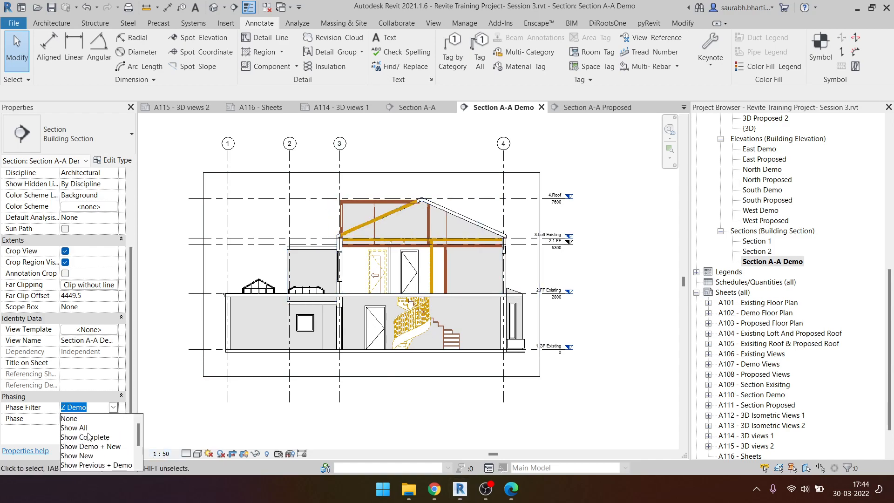
left_click(88, 438)
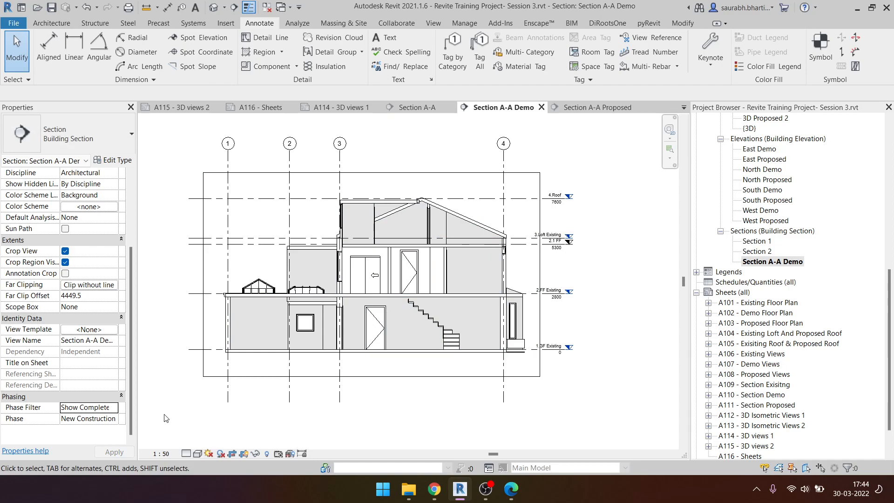
- Try the Z Proposed phase filter on Section A-A Demo and settle on Z Demo
left_click(112, 408)
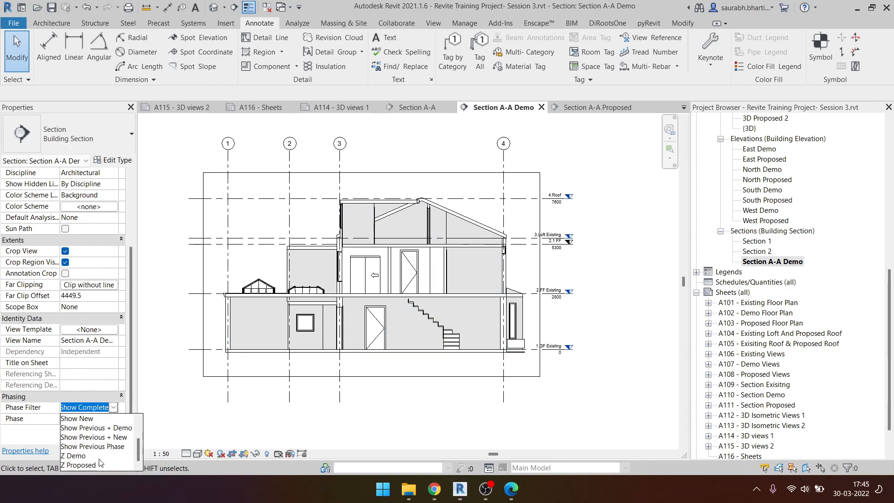
left_click(95, 470)
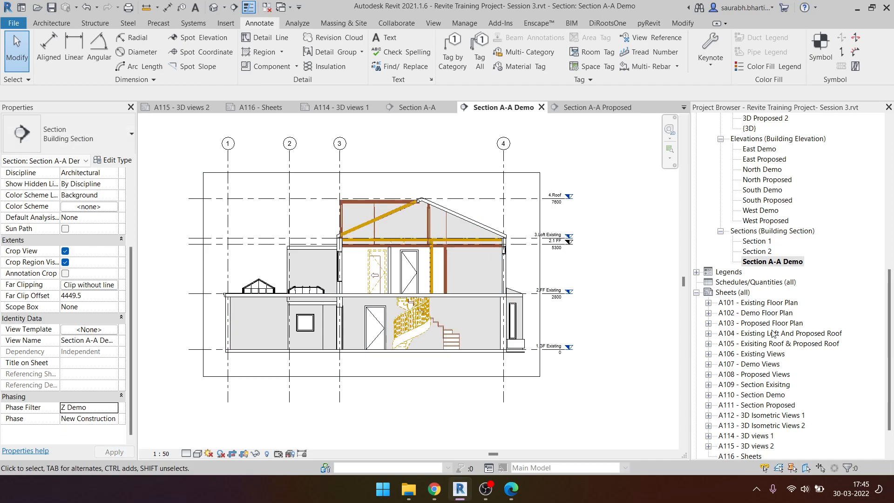
left_click(115, 411)
scroll(123, 466, "down", 1)
left_click(124, 466)
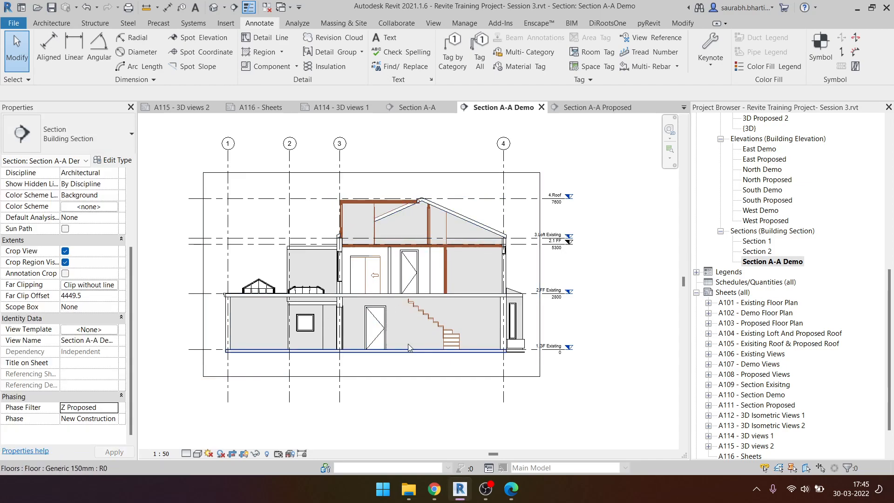
left_click(88, 408)
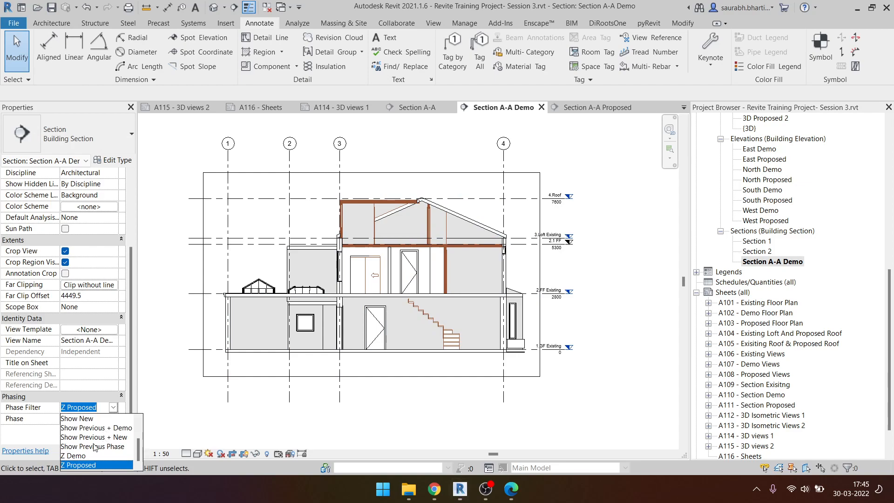
left_click(86, 456)
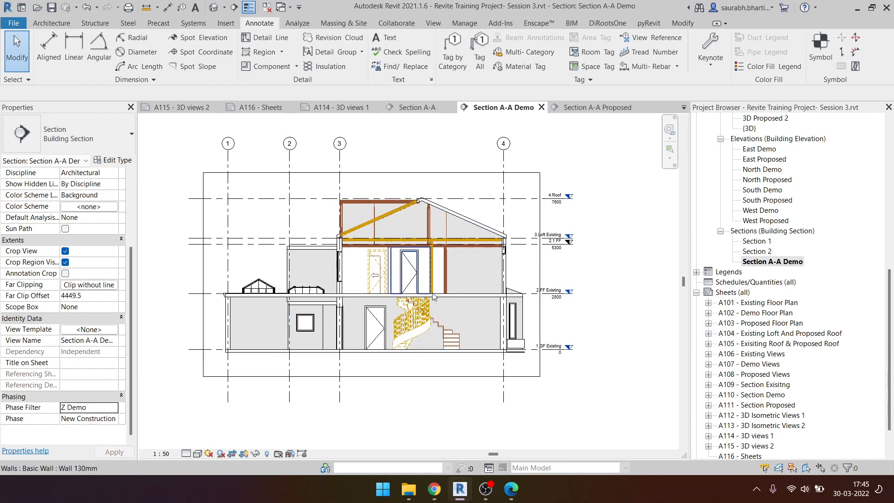
- Delete the Section 1 and Section 2 views from the New Construction sections
scroll(781, 393, "up", 5)
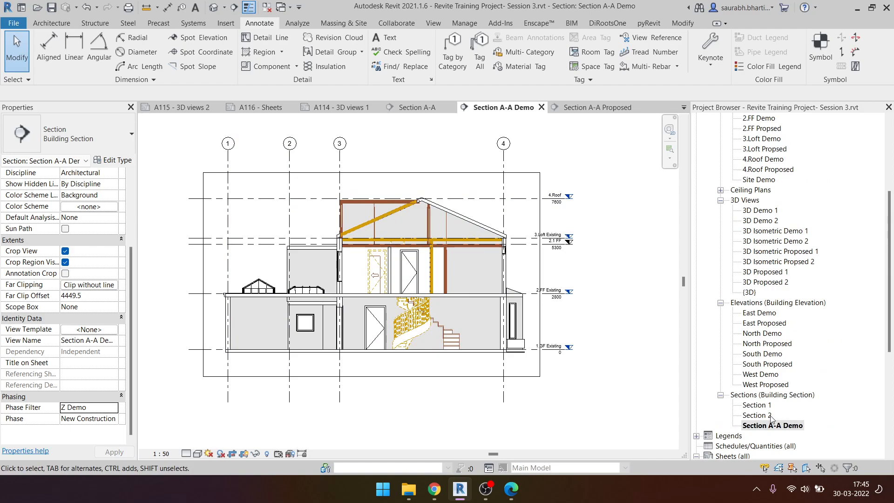
left_click(769, 415)
left_click(763, 405, "ctrl")
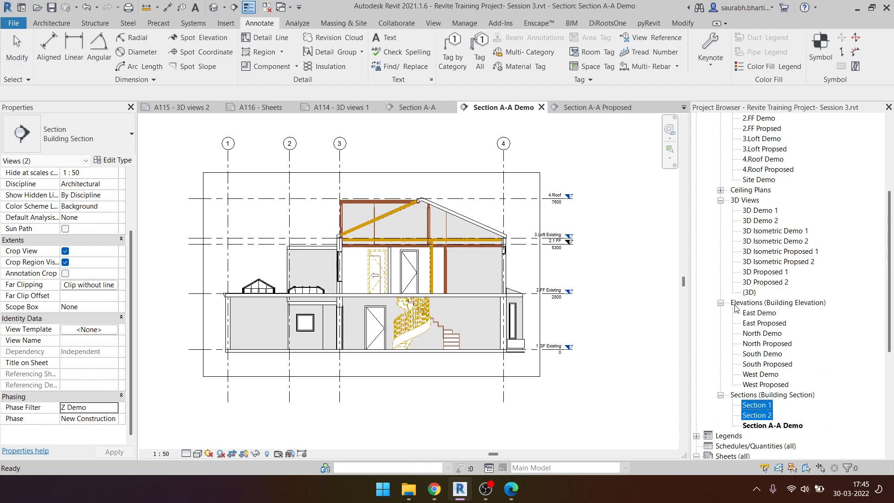
key("Delete")
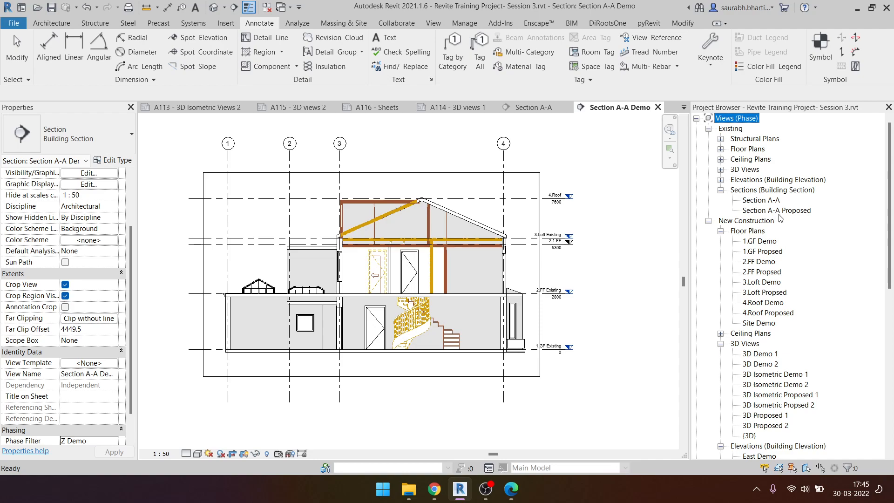
left_click(776, 210)
scroll(99, 387, "down", 1)
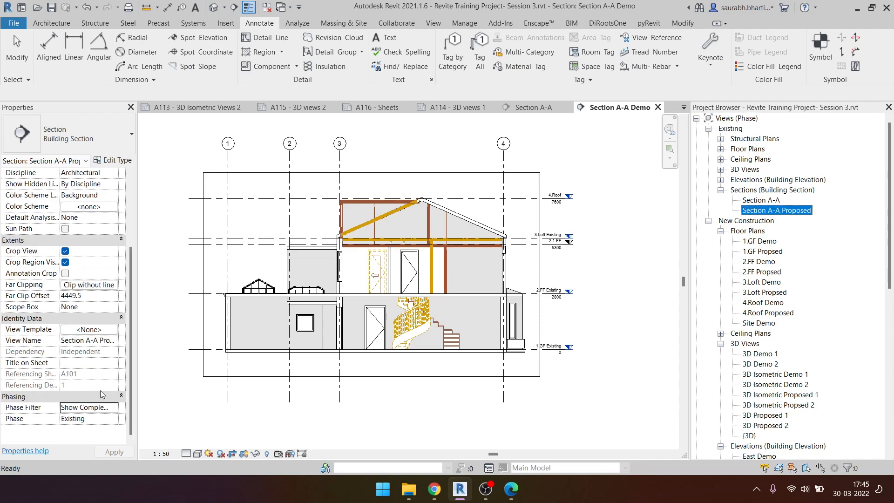
left_click(84, 418)
left_click(113, 418)
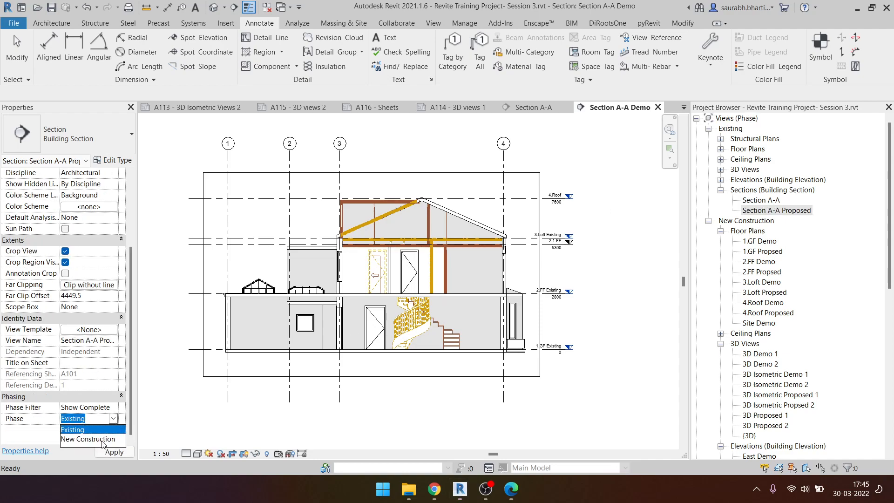
left_click(778, 214)
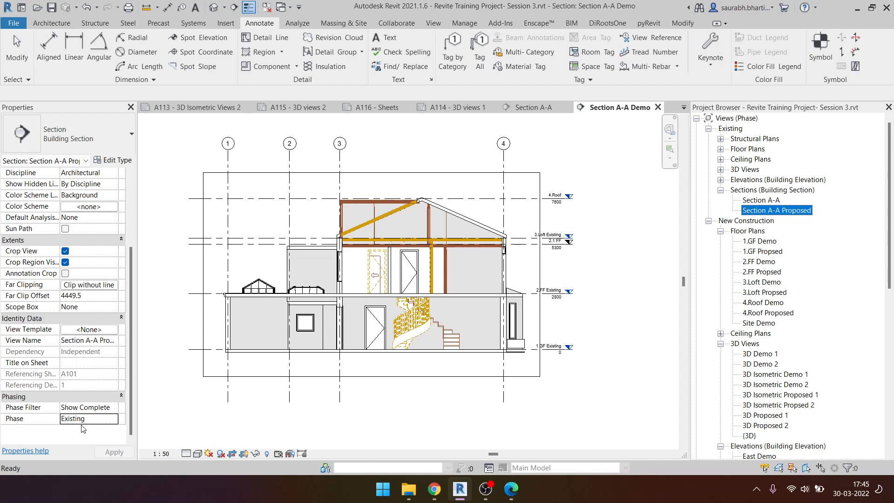
- Switch to Chrome to check the Google Meet call and return to Revit
mouse_move(434, 489)
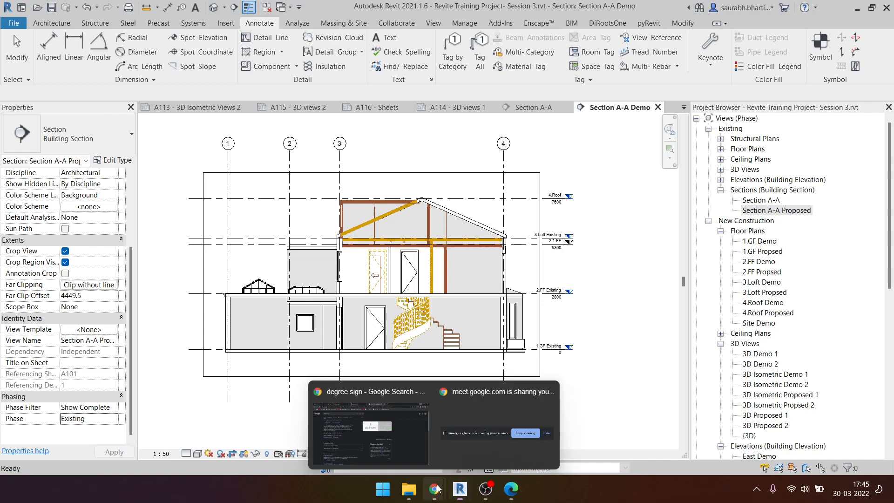
left_click(422, 431)
left_click(209, 9)
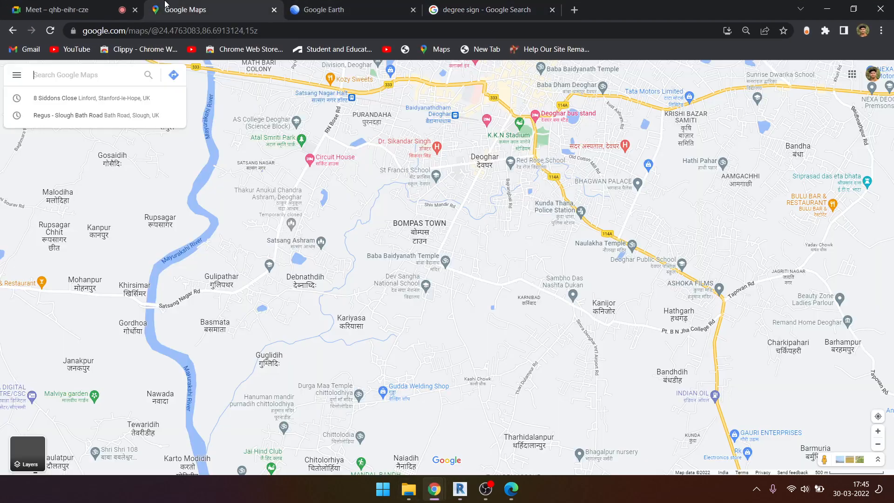
left_click(56, 9)
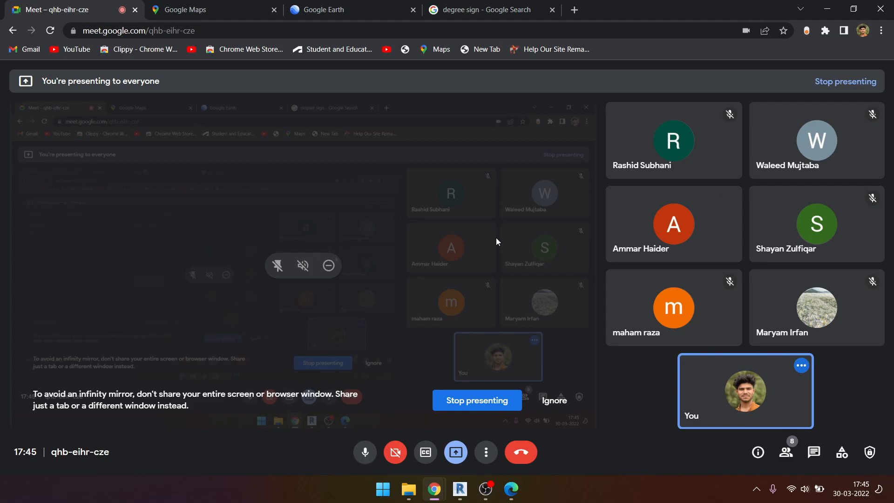
key("alt+Tab")
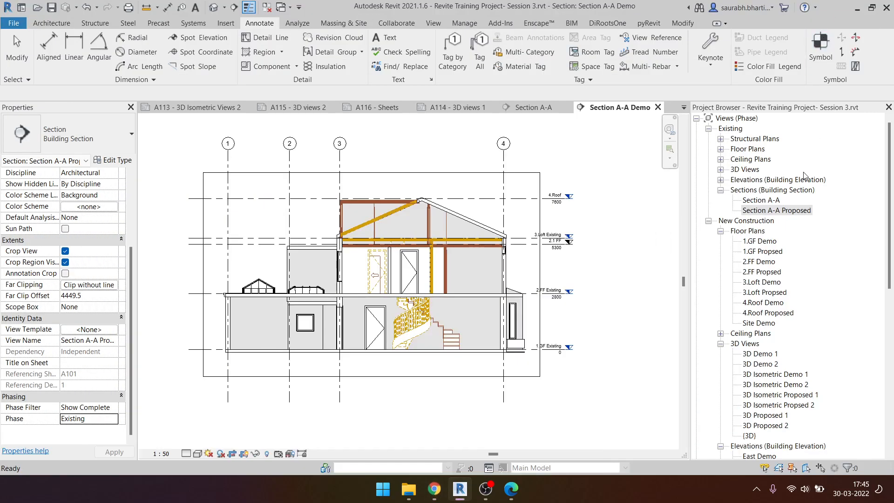
left_click(773, 211)
key("F2")
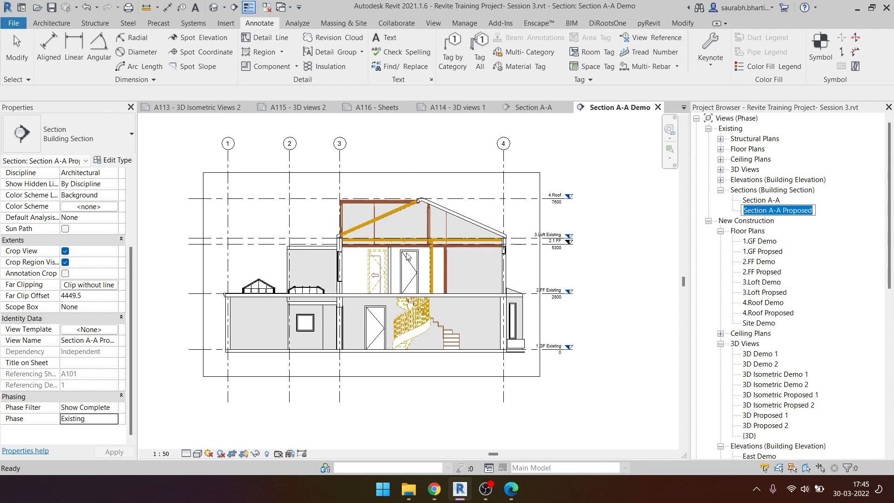
key("Return")
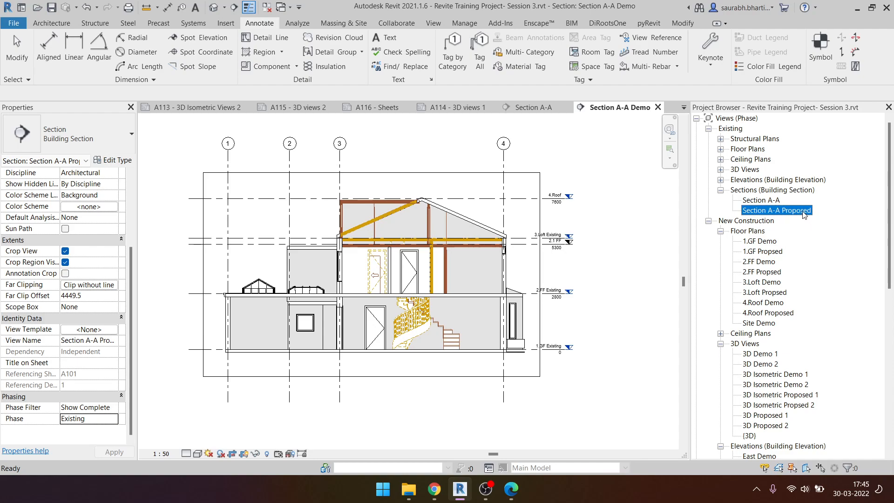
- Open Section A-A Proposed and set its phase to New Construction and its phase filter to Z Proposed
double_click(806, 215)
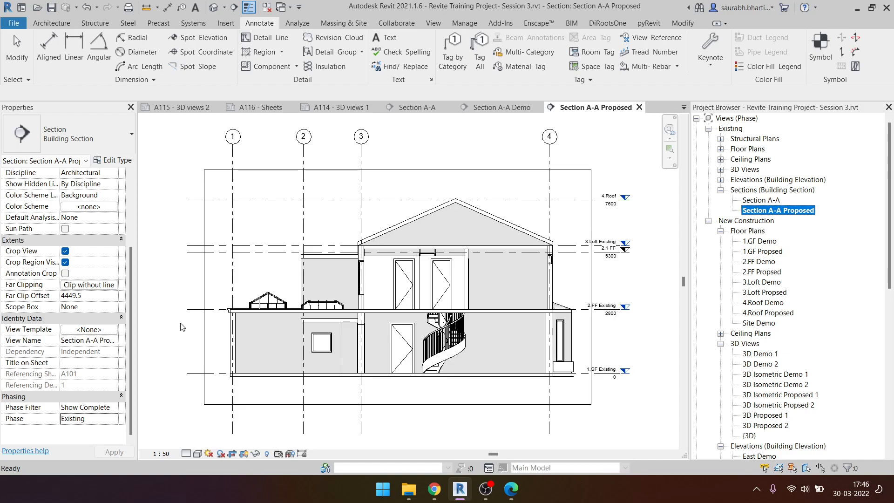
left_click(113, 418)
left_click(91, 441)
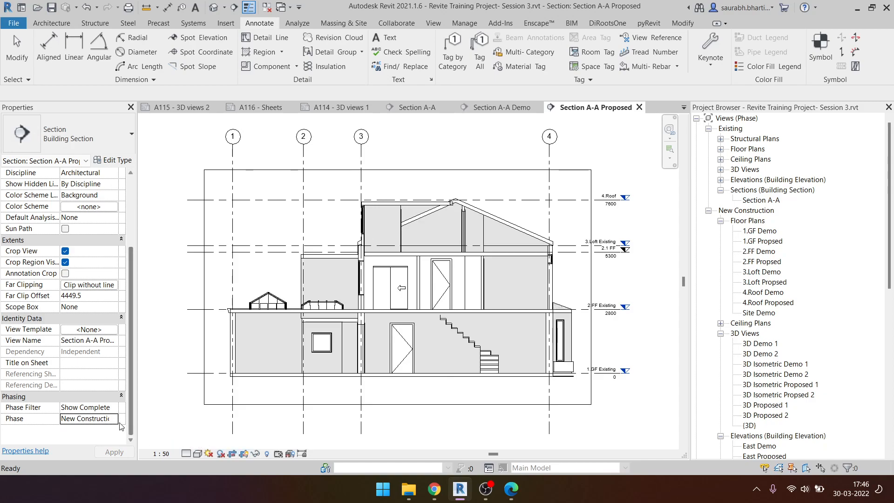
left_click(116, 408)
left_click(114, 408)
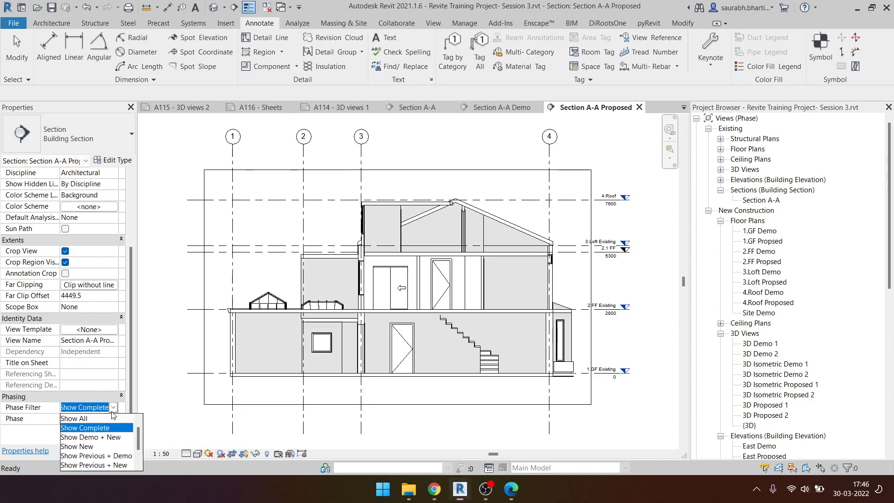
scroll(121, 429, "down", 1)
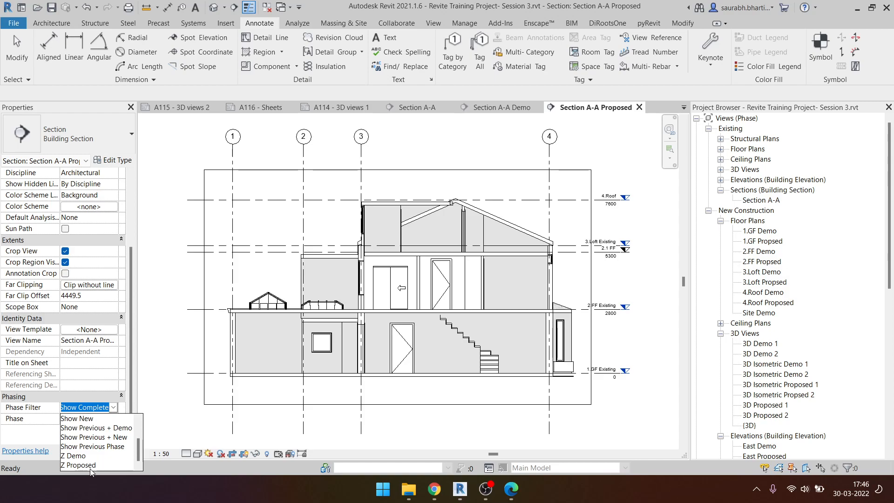
left_click(106, 466)
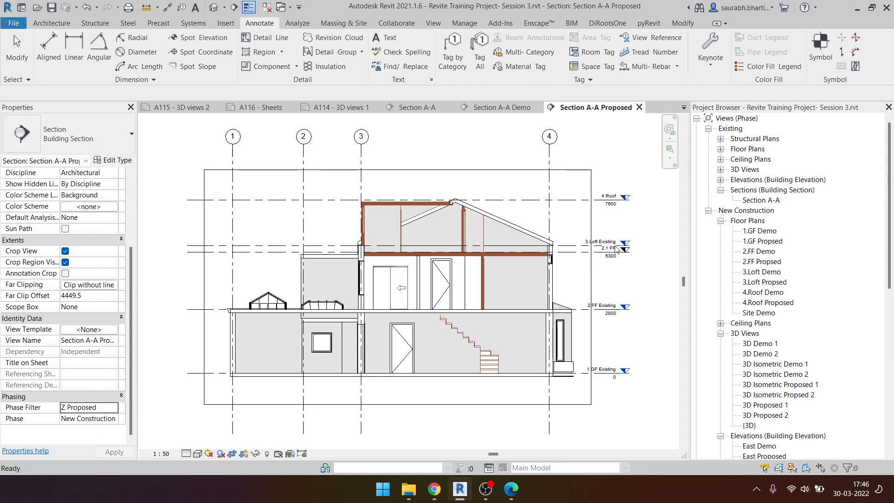
- Compare the Section A-A Demo and Section A-A Proposed views under the New Construction sections
scroll(622, 288, "down", 1)
scroll(773, 305, "down", 8)
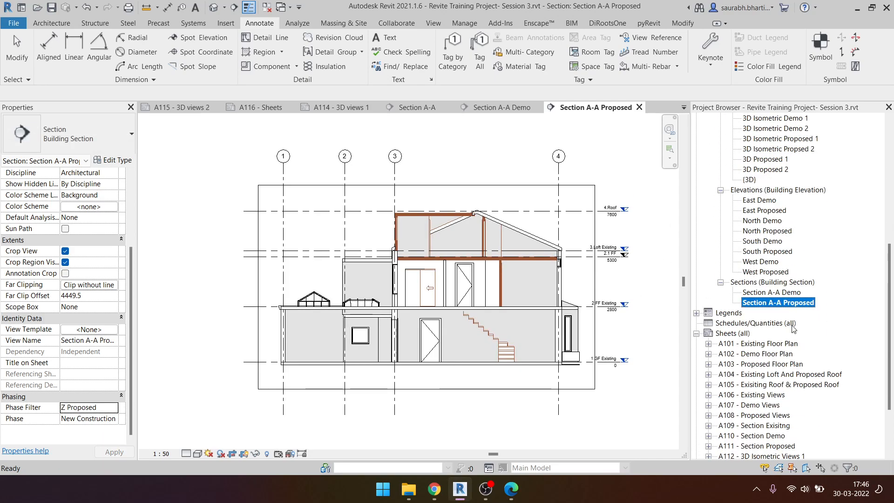
left_click(785, 293)
double_click(783, 302)
double_click(785, 292)
double_click(786, 303)
- Open sheet A109 and rename it as Section Views
scroll(822, 344, "down", 3)
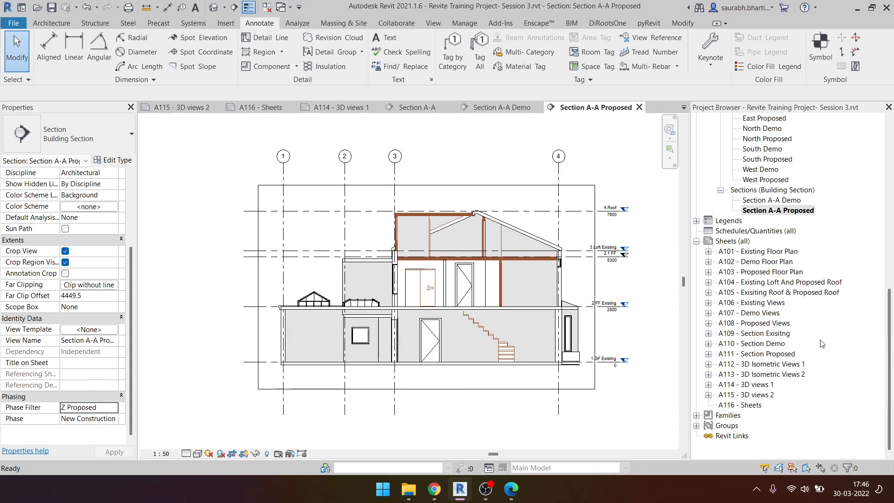
left_click(767, 345)
double_click(767, 334)
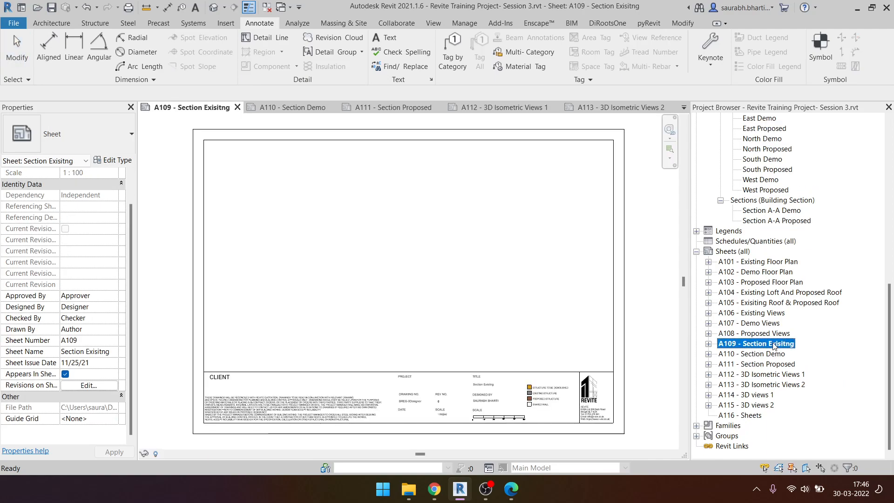
right_click(775, 345)
left_click(764, 235)
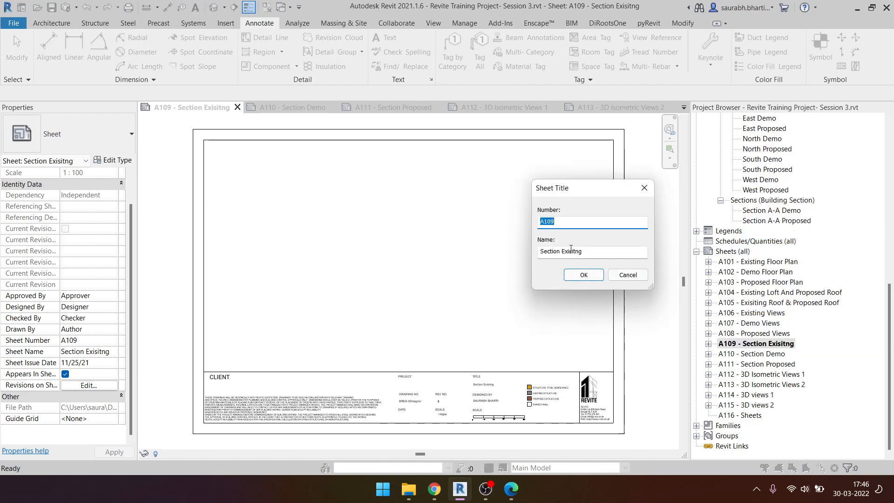
double_click(571, 252)
type("View")
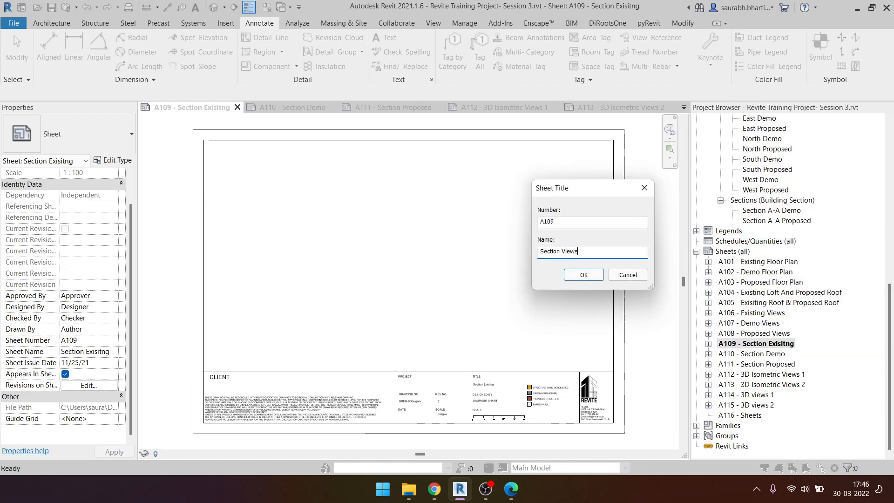
left_click(583, 275)
- Delete the sheets A110 - Section Demo and A111 - Section Proposed
left_click(777, 356)
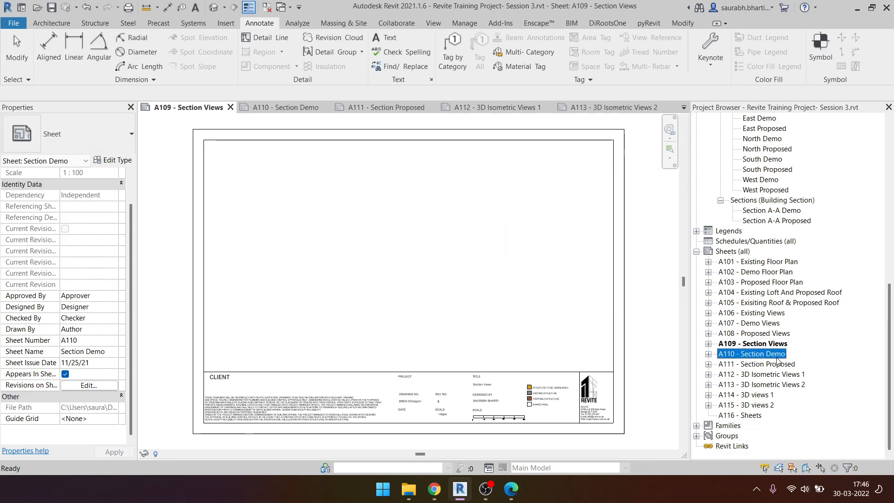
left_click(777, 364, "ctrl")
right_click(777, 364)
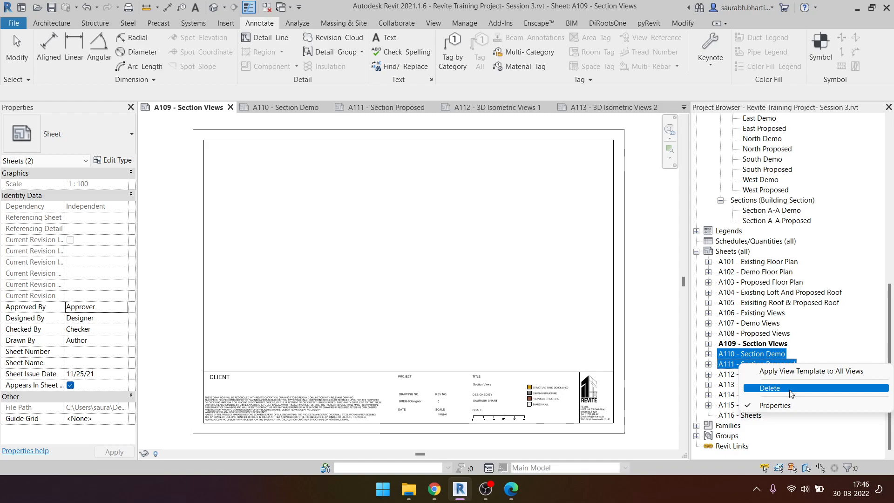
left_click(790, 389)
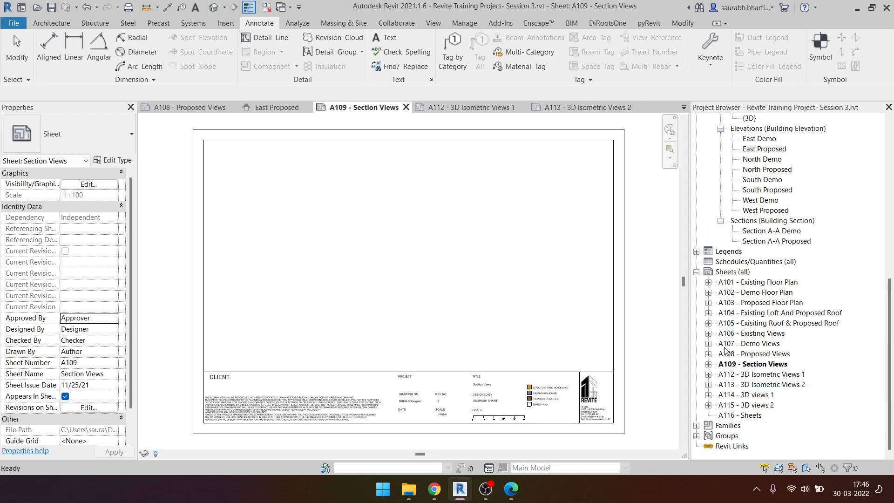
- Rename the Existing phase's Section A-A as Section A-A Exisitng and place it in the upper left area of sheet A109
scroll(782, 318, "up", 3)
scroll(782, 315, "up", 6)
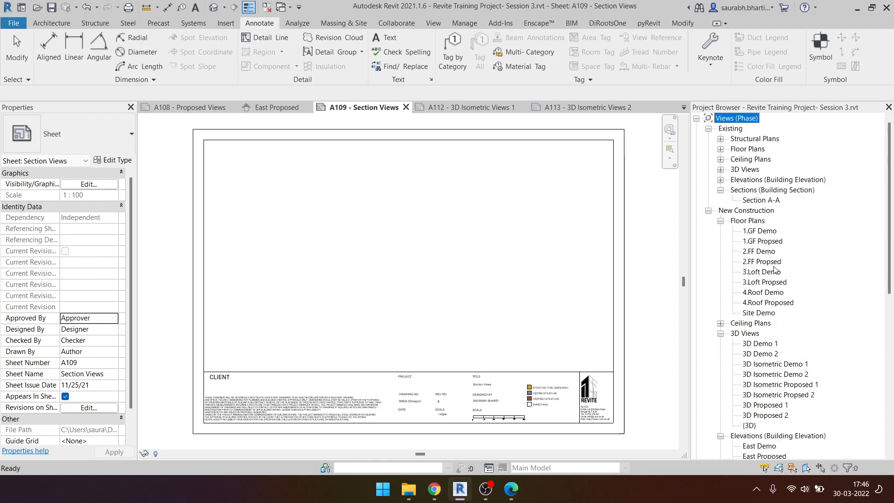
right_click(768, 201)
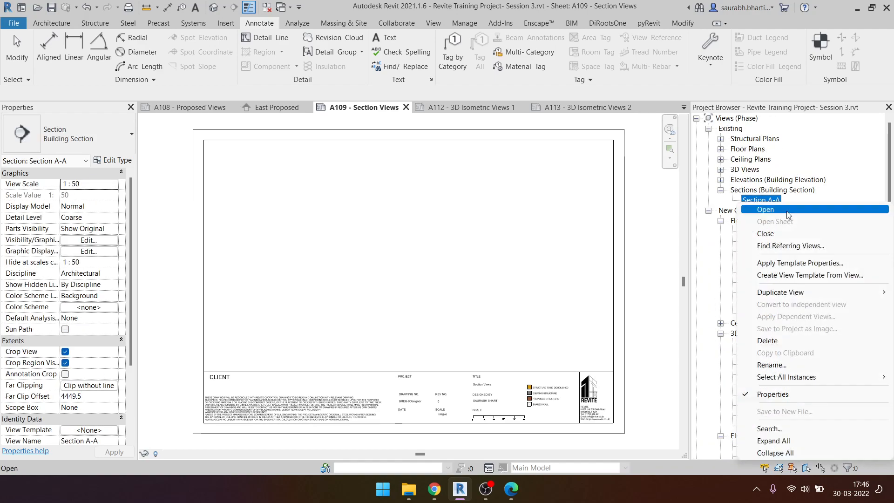
left_click(770, 365)
right_click(768, 203)
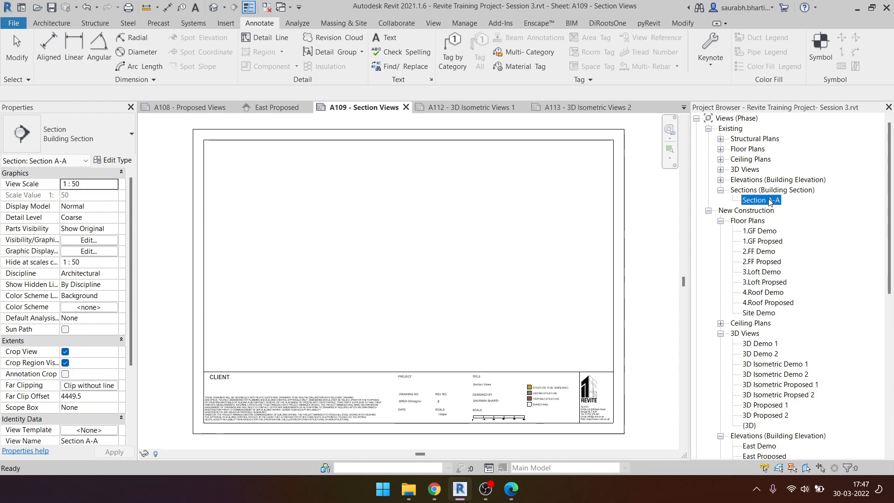
left_click(785, 363)
type("Exisitng")
key("Return")
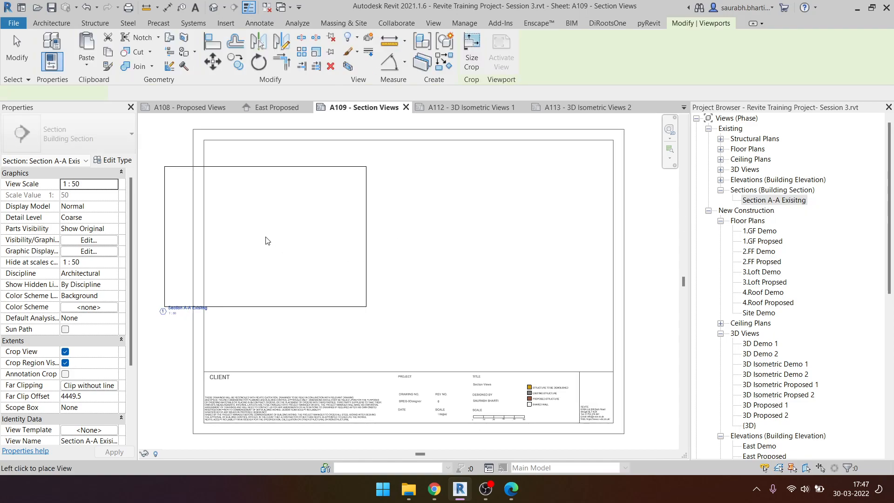
left_click(305, 247)
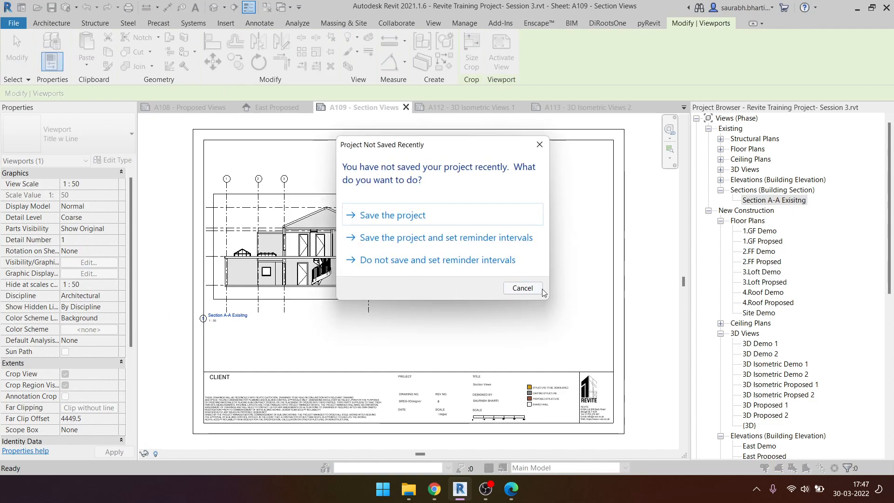
- Move the existing section's viewport up to the sheet's top edge and place Section A-A Demo beside it in the upper right area
left_click(521, 287)
left_click_drag(327, 240, 328, 205)
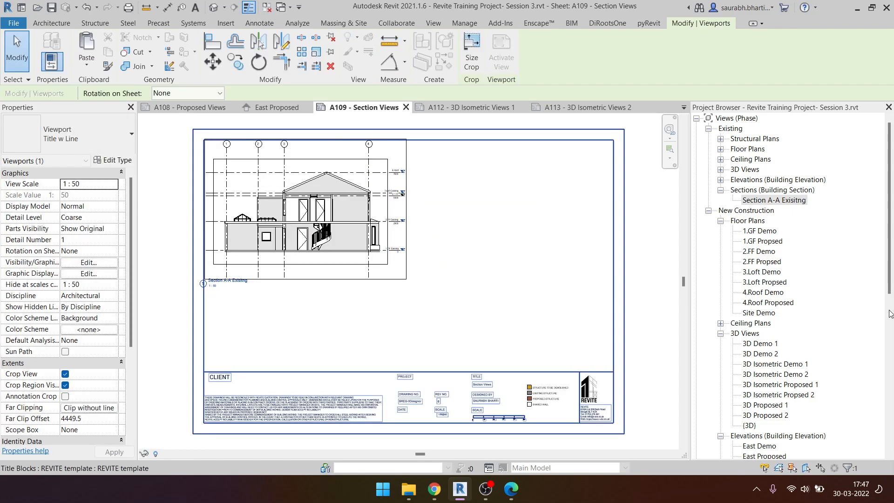
scroll(831, 361, "down", 10)
scroll(746, 278, "up", 3)
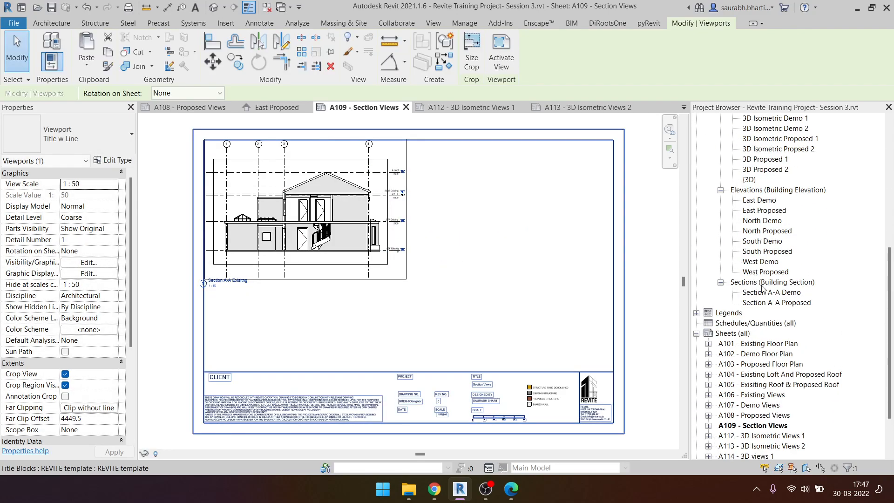
double_click(772, 292)
scroll(758, 447, "down", 3)
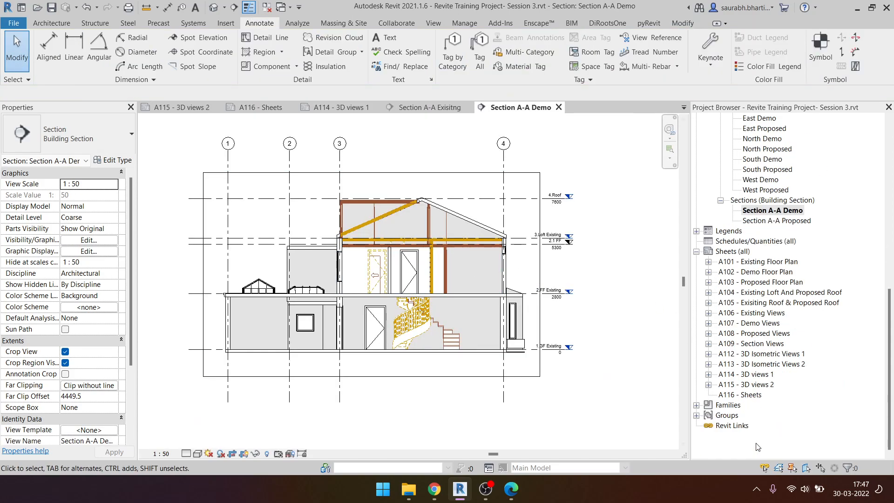
double_click(765, 343)
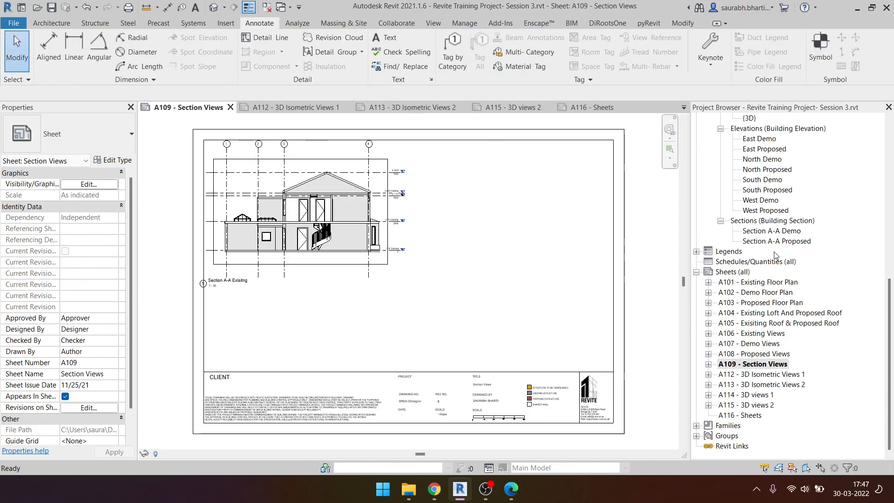
left_click_drag(773, 231, 509, 210)
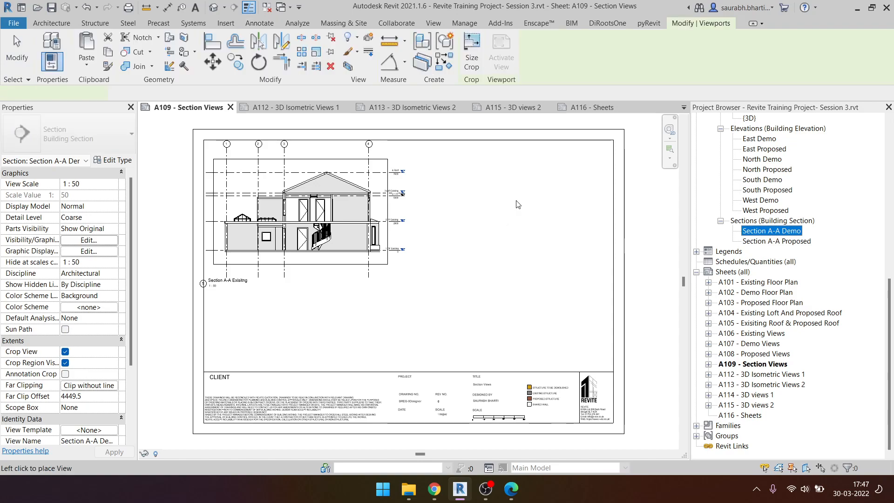
left_click(509, 209)
key("Escape")
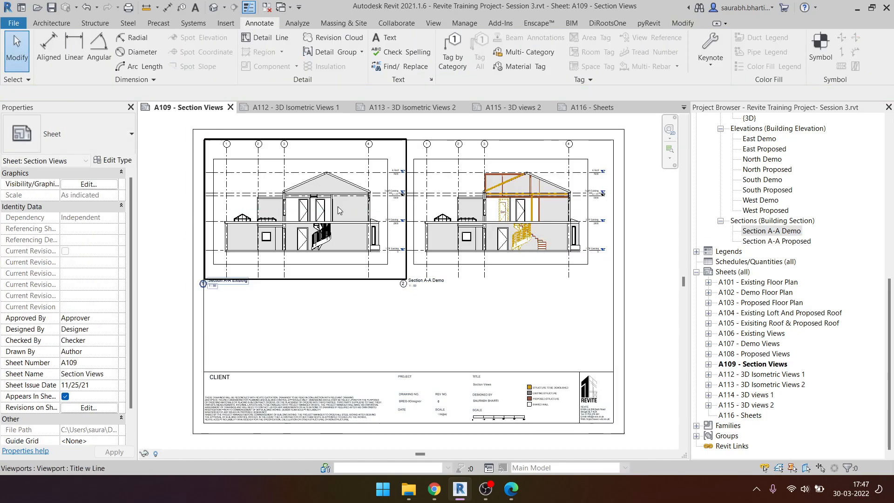
- Place the Section A-A Proposed view in the lower middle of the sheet, below the existing and demo sections
left_click_drag(771, 246, 391, 316)
left_click(391, 316)
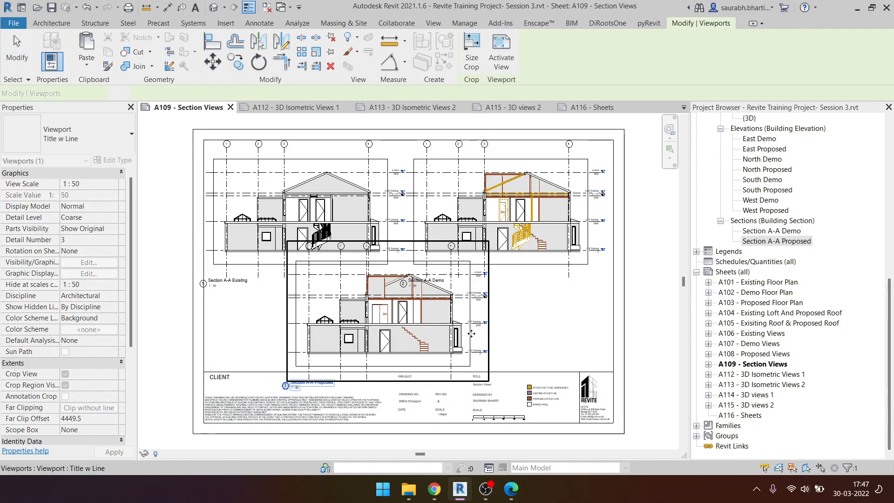
key("Escape")
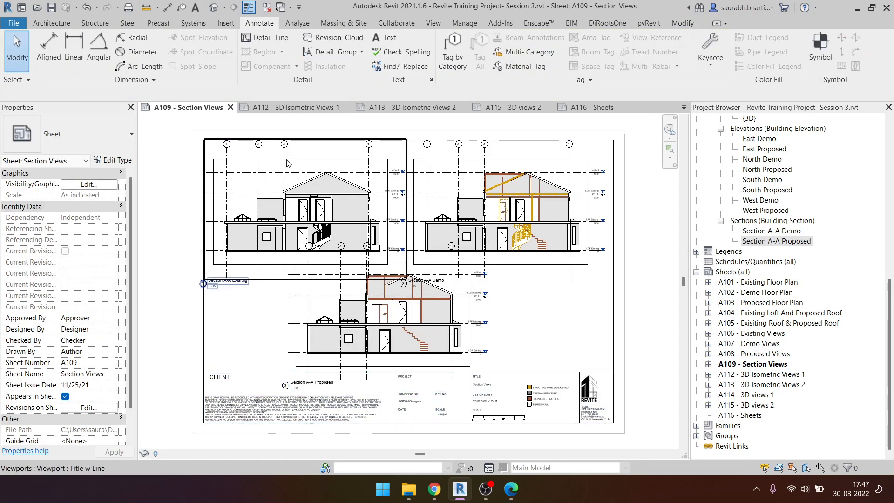
- Activate the existing section's viewport, hide its grid category, turn off its crop region visibility and deactivate the view
double_click(288, 160)
left_click(285, 161)
right_click(284, 161)
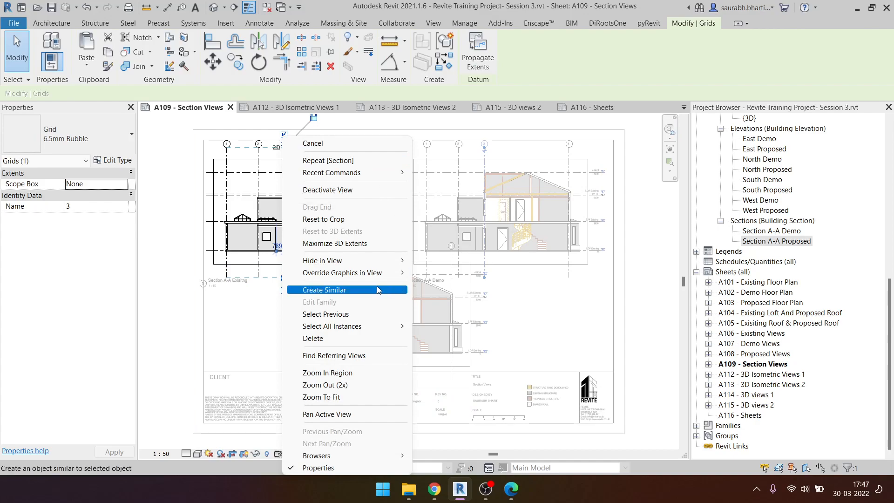
mouse_move(363, 264)
left_click(428, 273)
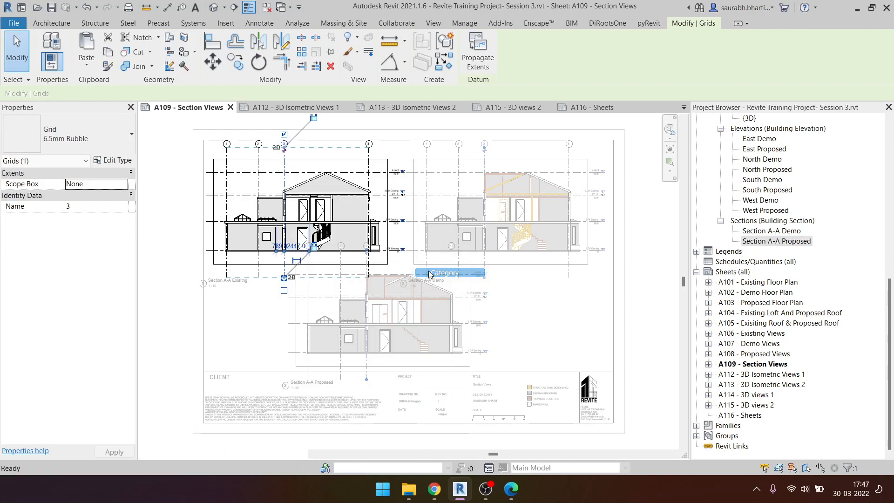
left_click(388, 224)
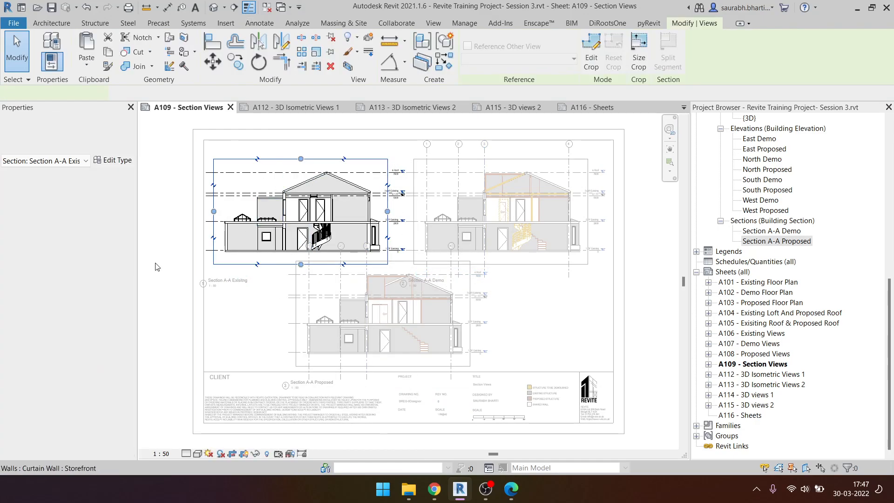
left_click(63, 384)
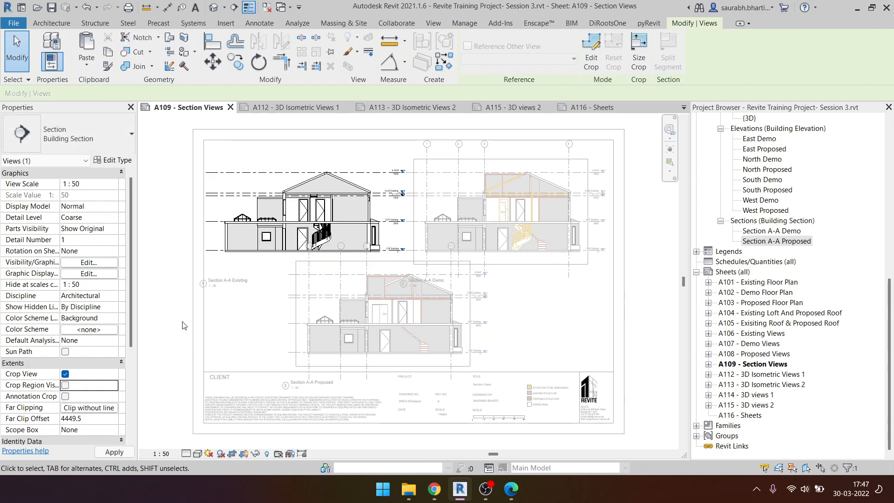
double_click(177, 312)
- Hide the grid category and the crop region within the Section A-A Demo viewport, returning to the sheet
scroll(247, 313, "down", 1)
double_click(447, 201)
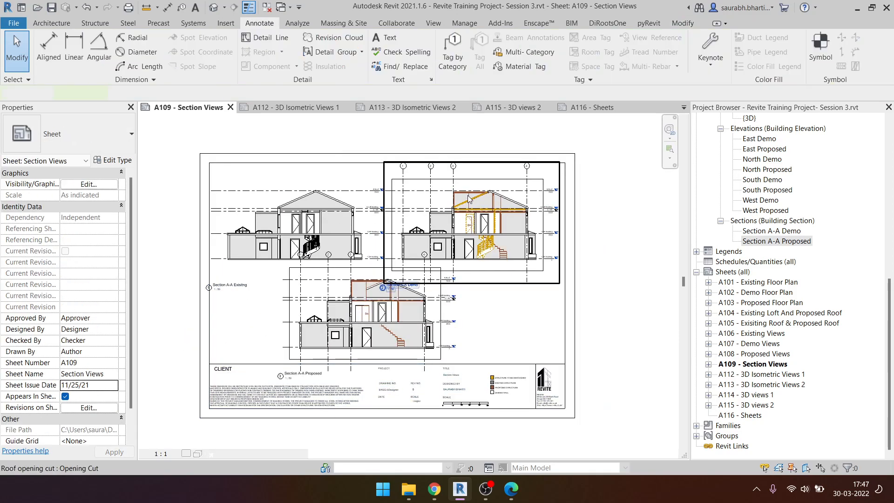
left_click(455, 175)
right_click(454, 176)
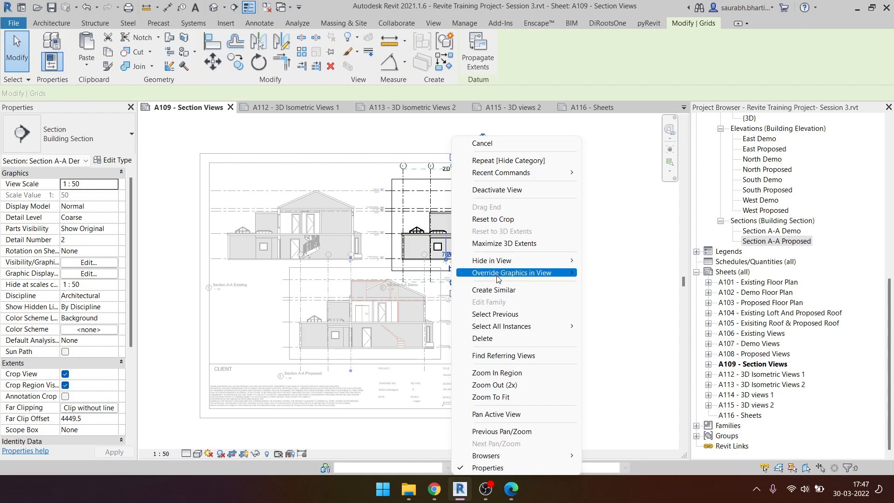
mouse_move(550, 260)
left_click(621, 276)
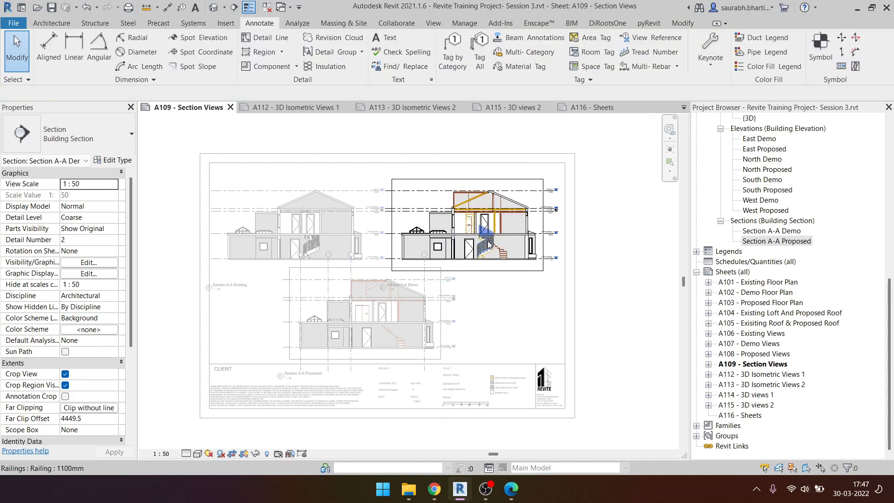
left_click(454, 180)
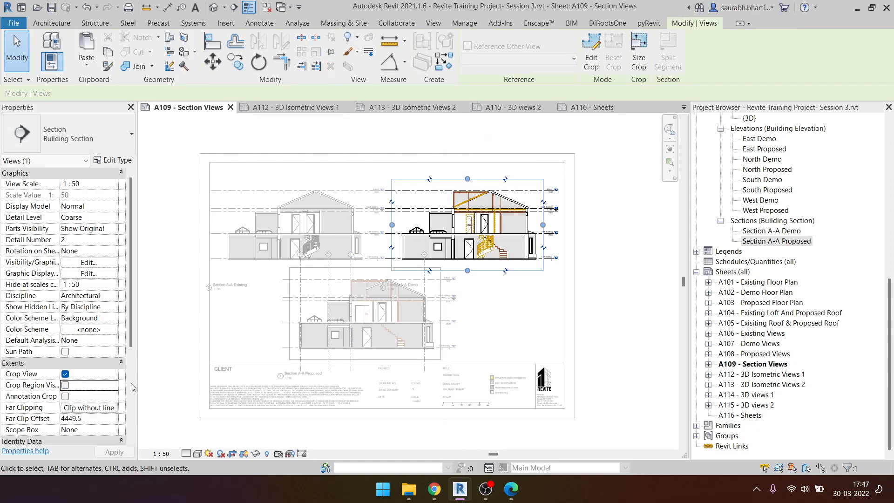
double_click(618, 319)
- Hide the grid category and the crop region within the Section A-A Proposed viewport, returning to the sheet
double_click(321, 272)
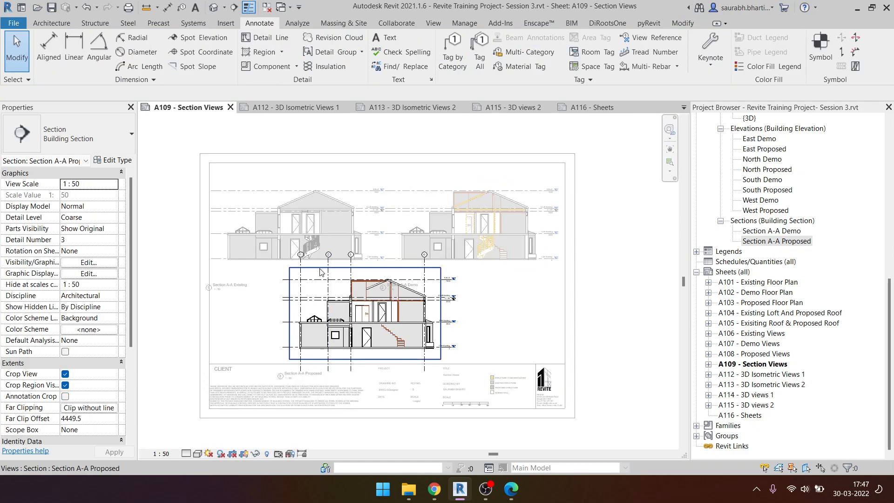
scroll(321, 273, "up", 3)
left_click(334, 273)
right_click(334, 272)
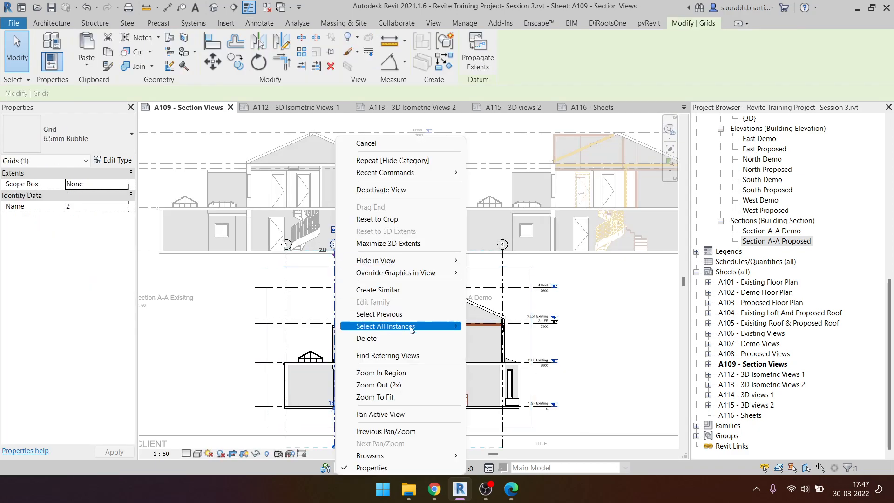
mouse_move(376, 260)
left_click(485, 273)
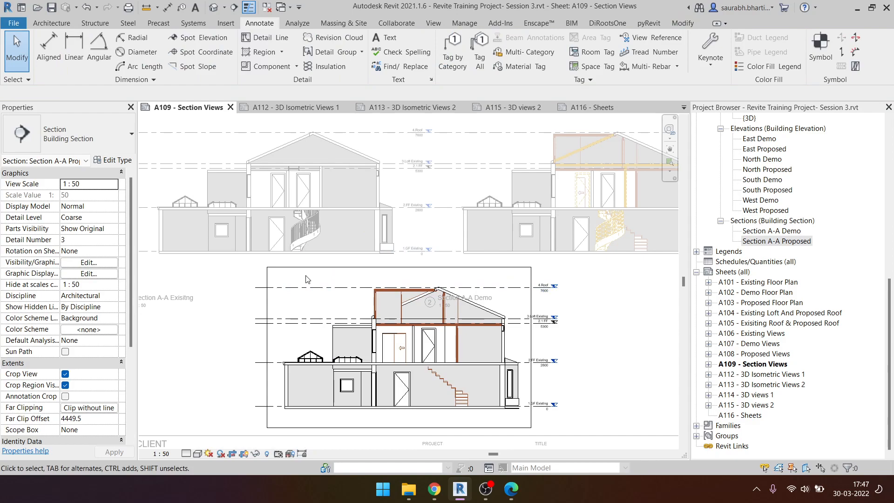
left_click(267, 298)
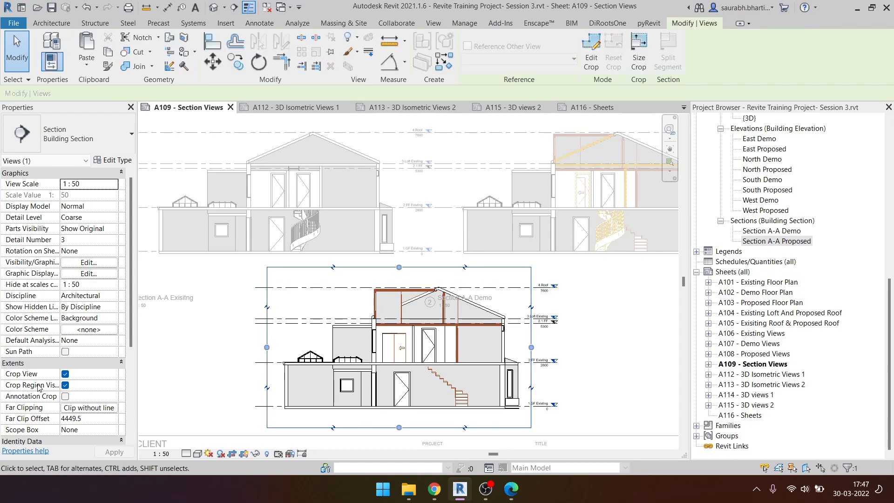
double_click(169, 371)
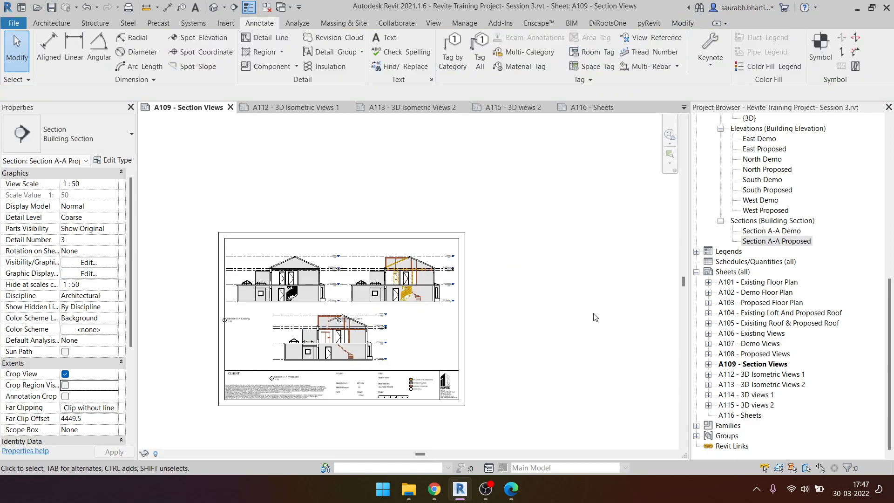
- Nudge the existing and demo viewports up together, and nudge the proposed viewport up from the title block
left_click(378, 279)
left_click(378, 279, "ctrl")
key("Up")
key("Up")
key("Up")
key("Up")
key("Up")
key("Up")
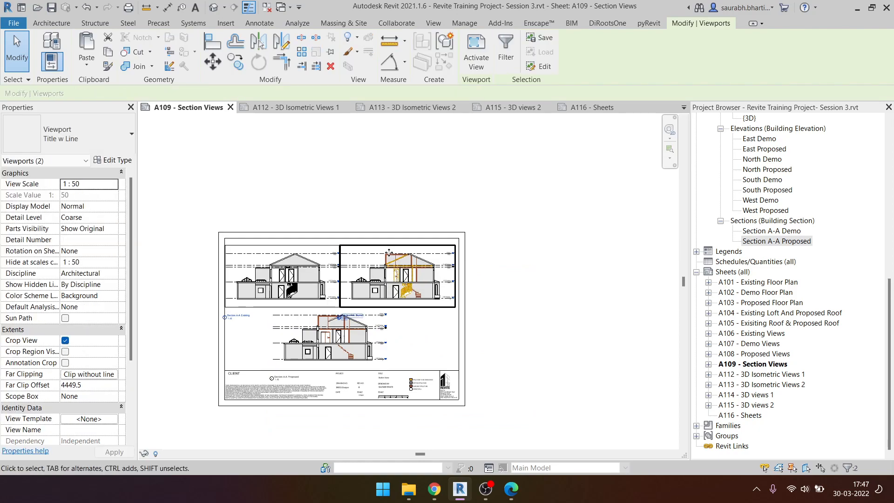
left_click(368, 345)
key("Up")
key("Up")
key("Up")
left_click(562, 332)
- Move the titles of the demo, existing and proposed sections up and inward so each sits just below its drawing
scroll(341, 308, "up", 2)
left_click_drag(345, 315, 368, 298)
scroll(360, 316, "up", 1)
middle_click_drag(360, 317, 521, 320)
left_click_drag(278, 309, 296, 290)
middle_click_drag(406, 292, 374, 209)
left_click_drag(341, 374, 349, 357)
scroll(351, 357, "down", 2)
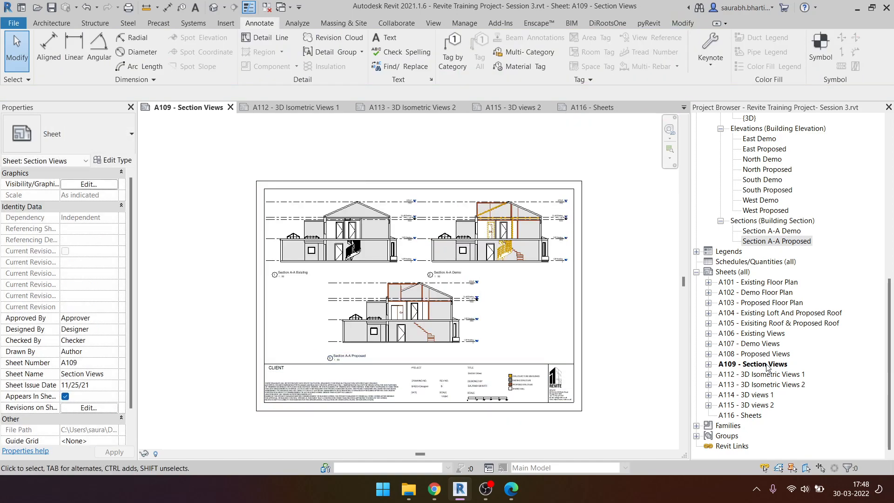
- Open the 1.GF Existing floor plan from the Existing phase
scroll(768, 367, "up", 5)
scroll(507, 236, "up", 1)
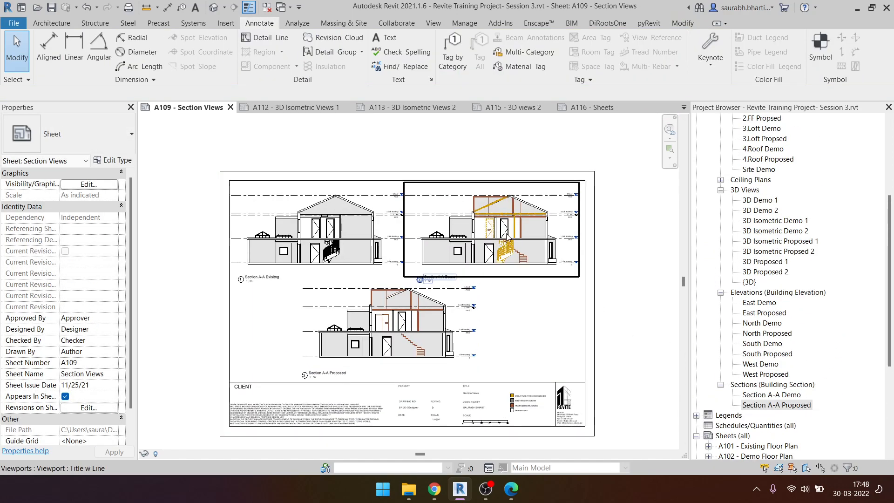
scroll(777, 271, "up", 3)
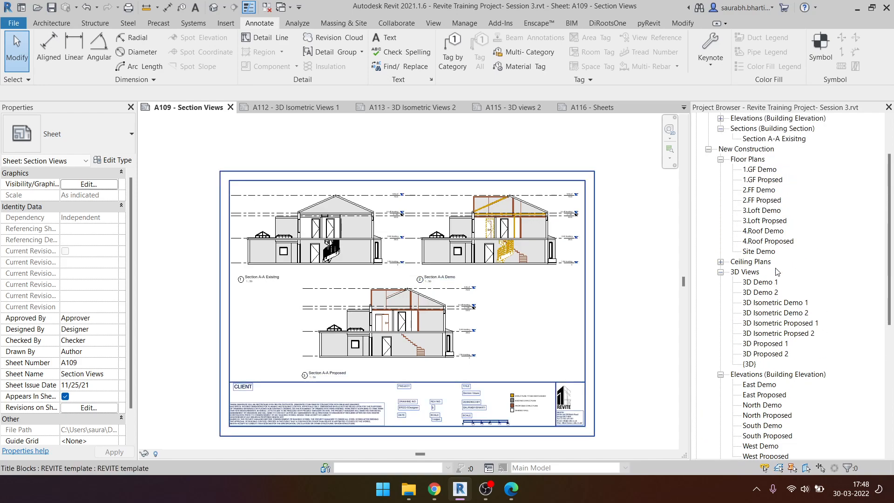
scroll(777, 272, "up", 2)
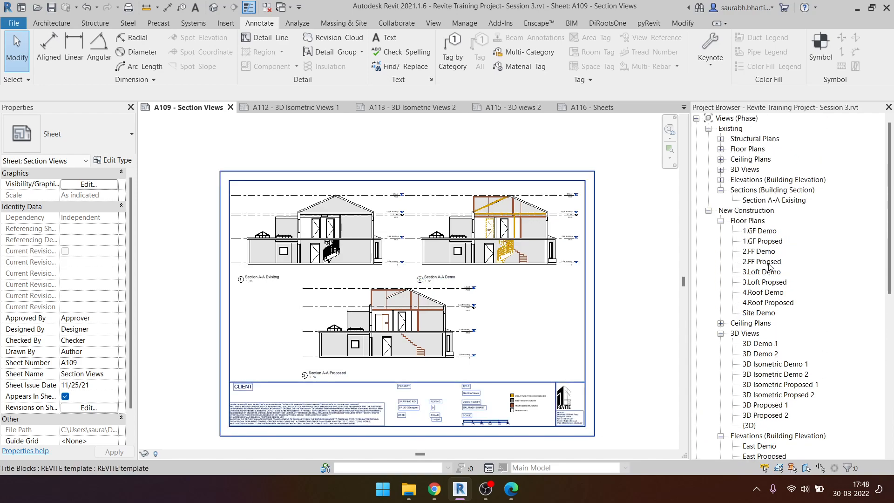
left_click(721, 149)
double_click(758, 160)
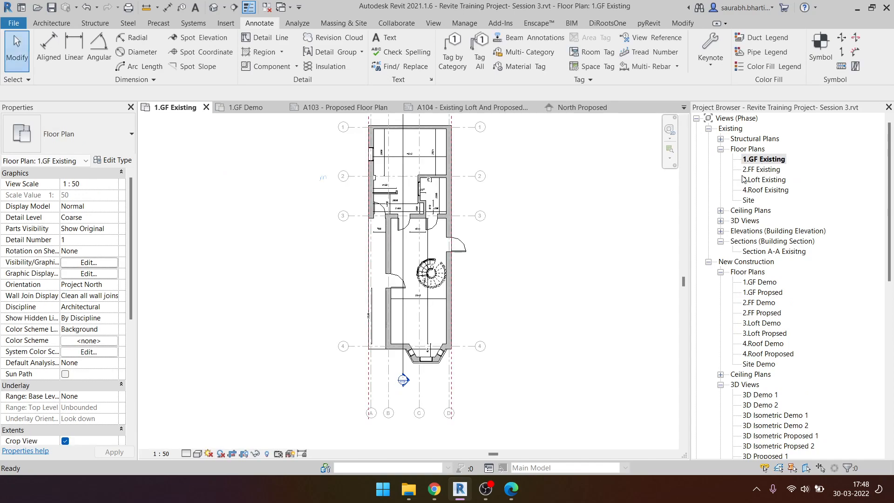
- Reveal the plan's hidden elements, extend the crop region's left edge to uncover the PDF survey sketch, and leave reveal mode
scroll(368, 261, "up", 5)
scroll(394, 314, "down", 2)
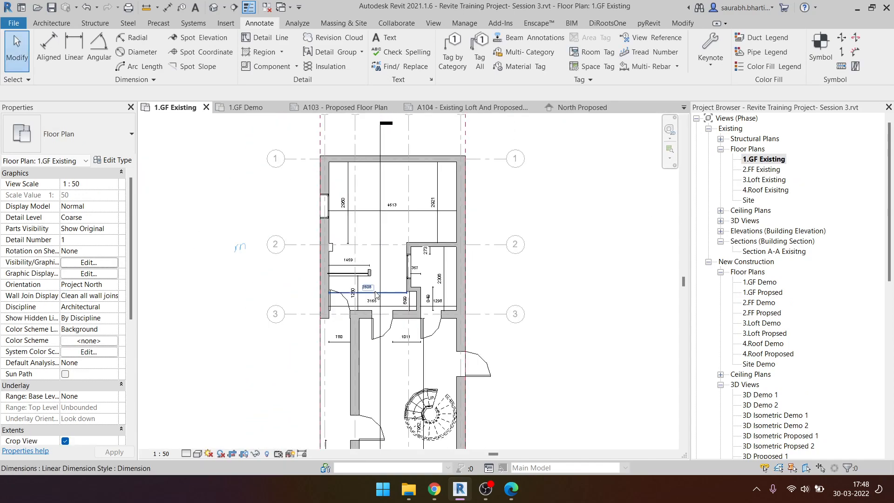
scroll(371, 294, "down", 2)
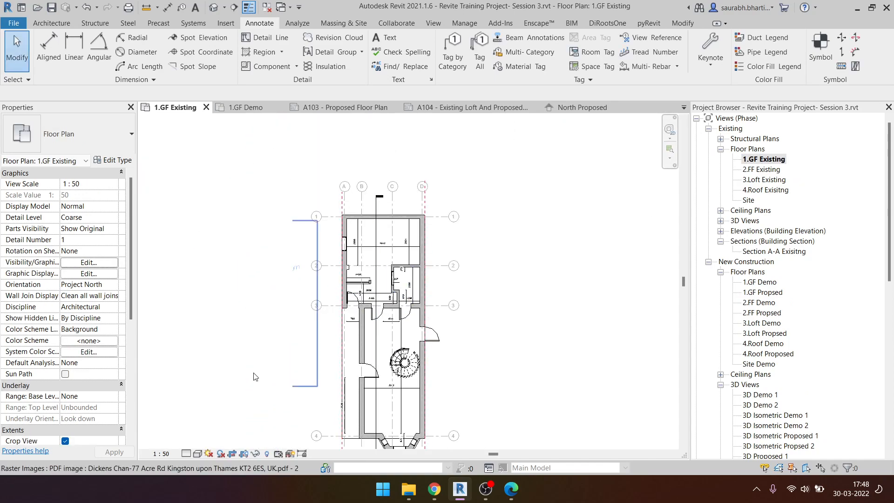
left_click(267, 456)
middle_click_drag(227, 373, 341, 329)
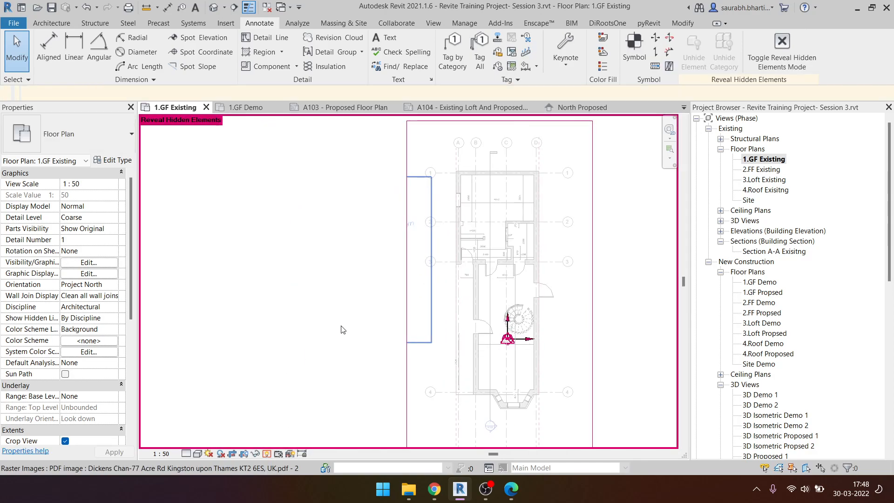
left_click(407, 382)
left_click_drag(410, 275, 249, 297)
left_click(267, 454)
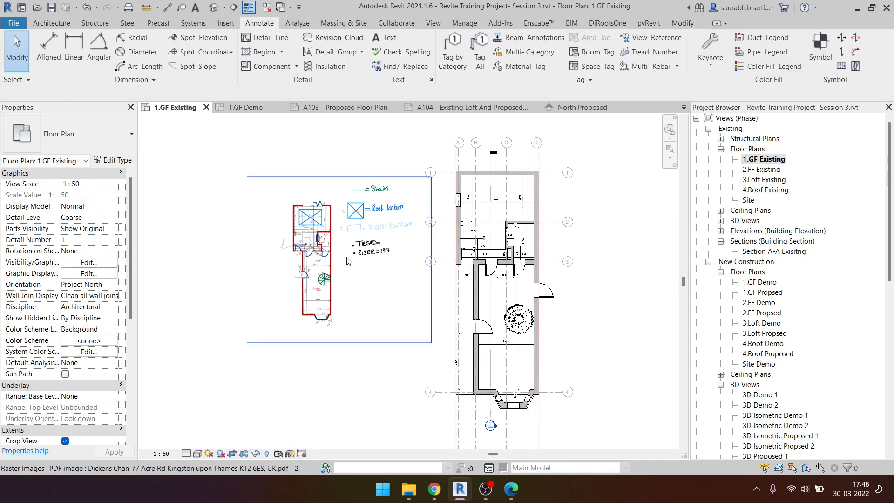
- Examine the hand-drawn survey sketch beside the ground floor plan, including its stair and roof lantern notes
scroll(328, 233, "up", 3)
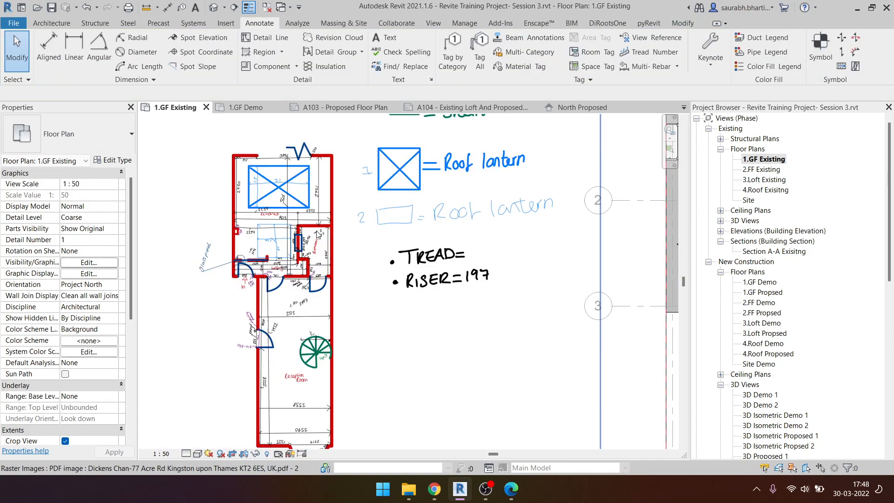
scroll(283, 211, "up", 4)
scroll(350, 363, "down", 5)
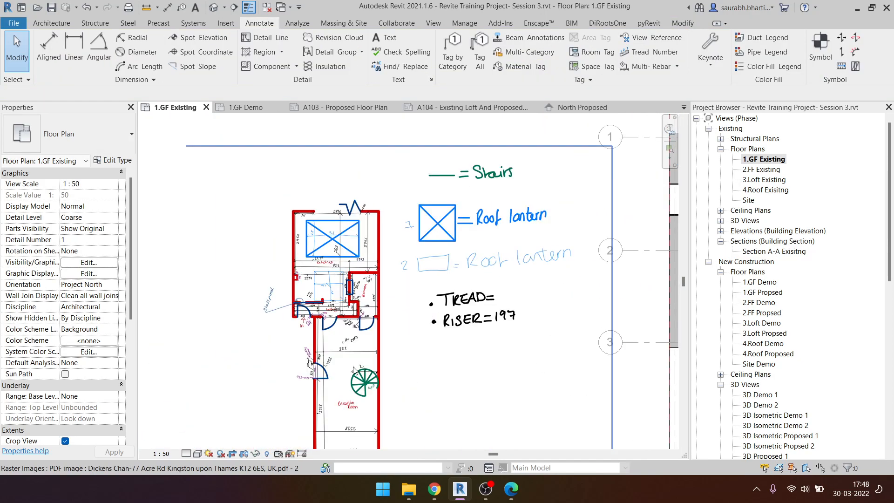
scroll(371, 346, "down", 3)
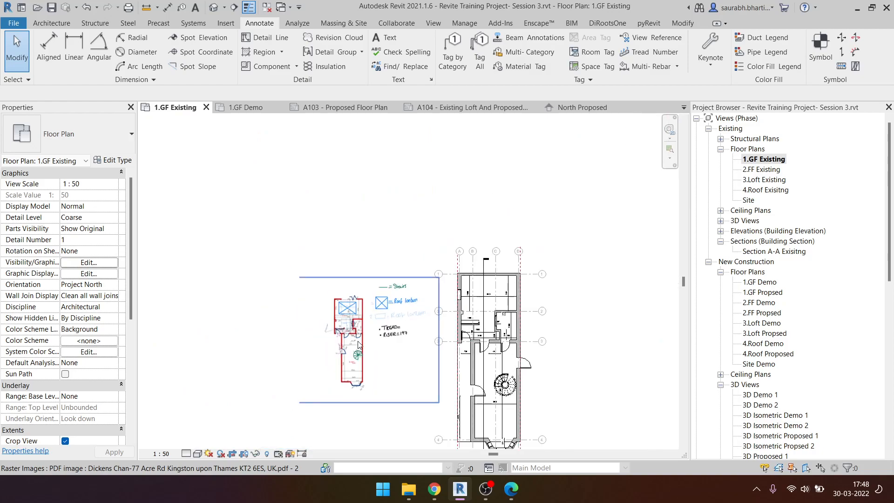
scroll(376, 357, "up", 2)
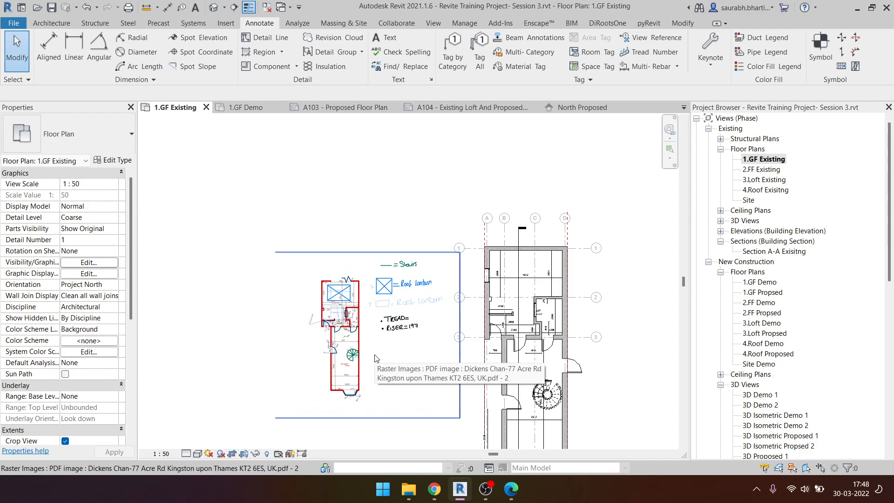
- Compare the reception room on the survey sketch with the same area of the existing ground floor plan
scroll(357, 345, "up", 2)
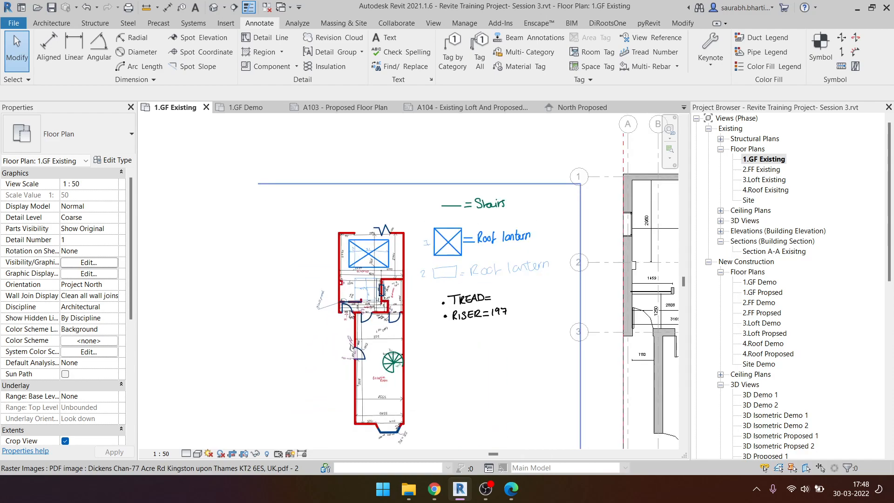
scroll(351, 303, "up", 5)
middle_click_drag(436, 420, 420, 302)
middle_click_drag(407, 419, 374, 325)
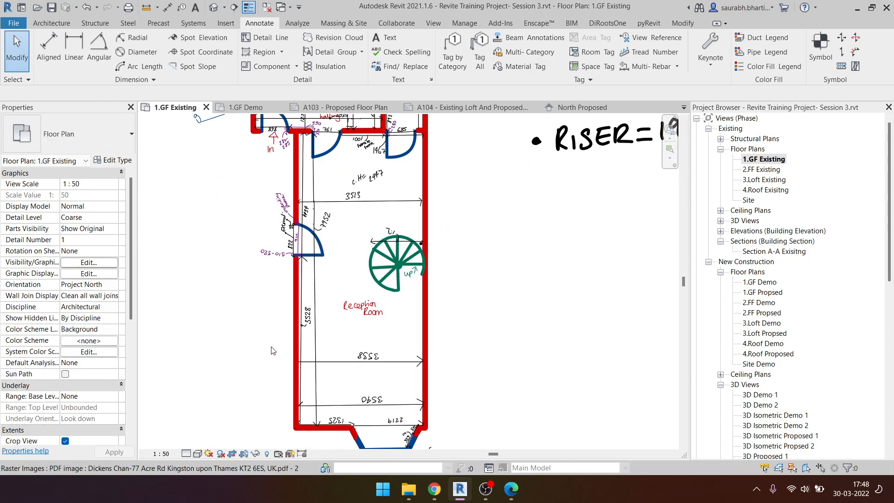
scroll(278, 350, "down", 2)
middle_click_drag(636, 344, 340, 373)
scroll(416, 254, "down", 2)
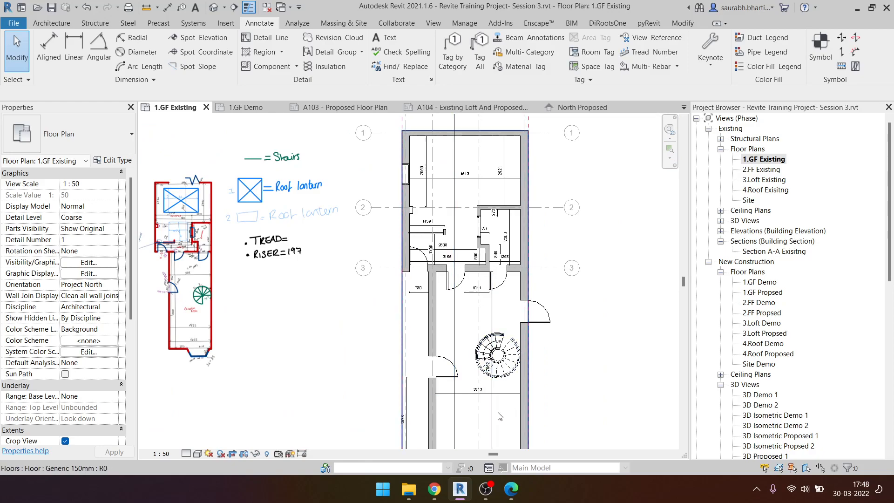
middle_click_drag(498, 416, 481, 361)
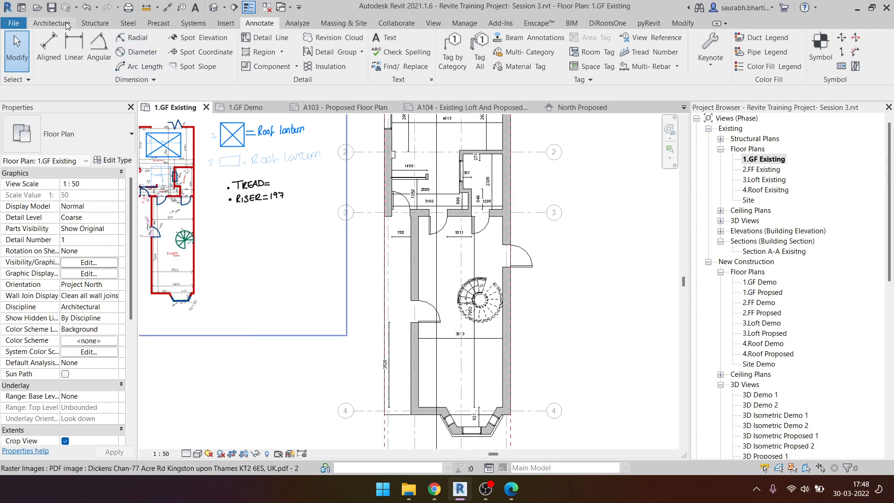
- Place a room with a horizontal Room Tag With Area in the large reception room containing the spiral stair
left_click(51, 24)
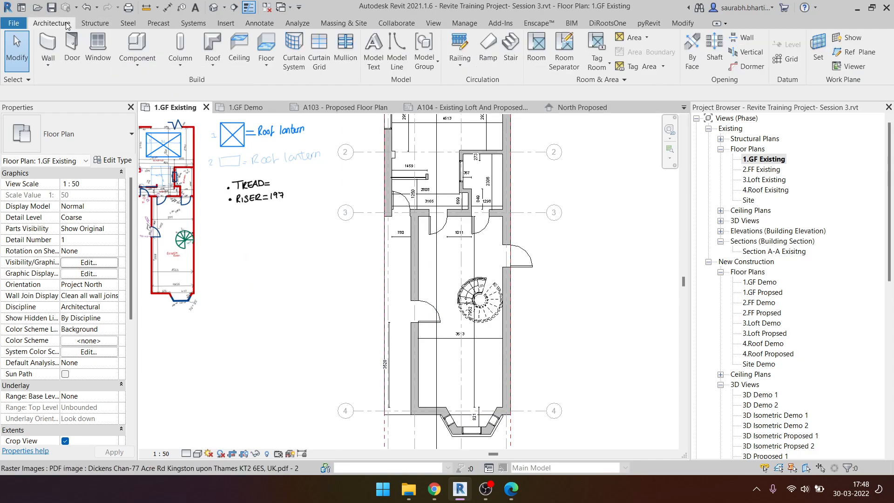
left_click(537, 53)
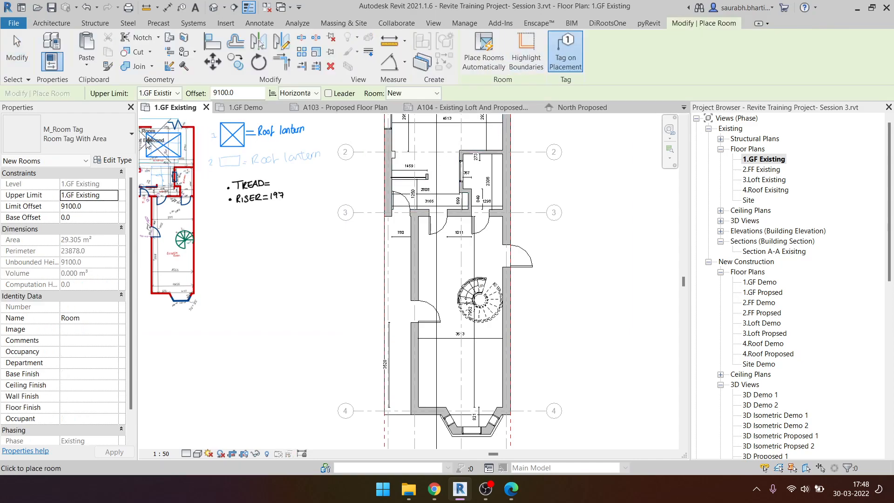
left_click(131, 134)
left_click(60, 211)
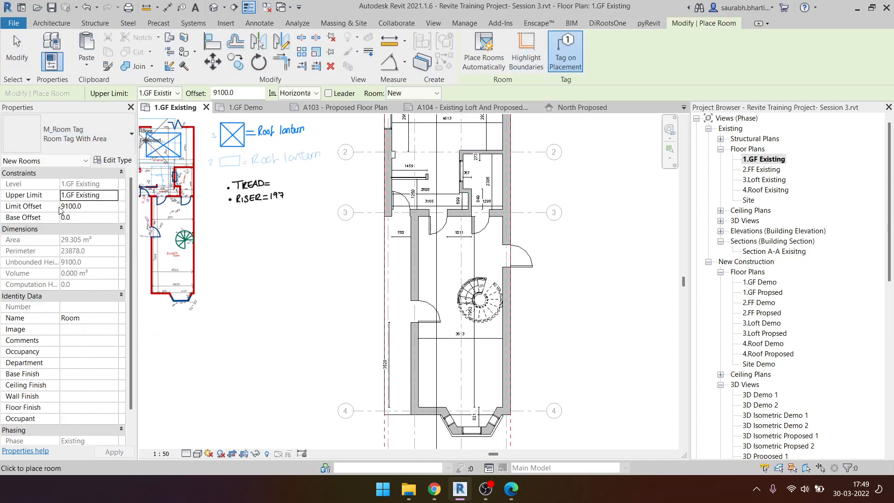
scroll(458, 294, "up", 3)
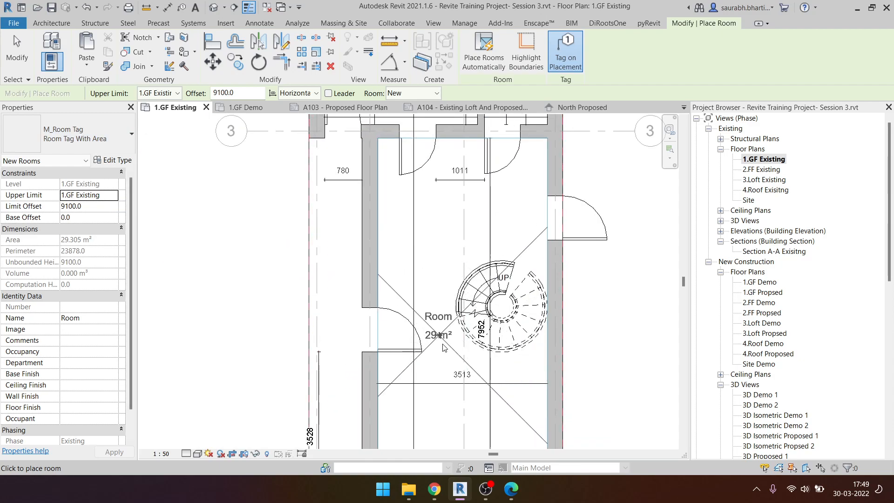
middle_click_drag(545, 241, 549, 162)
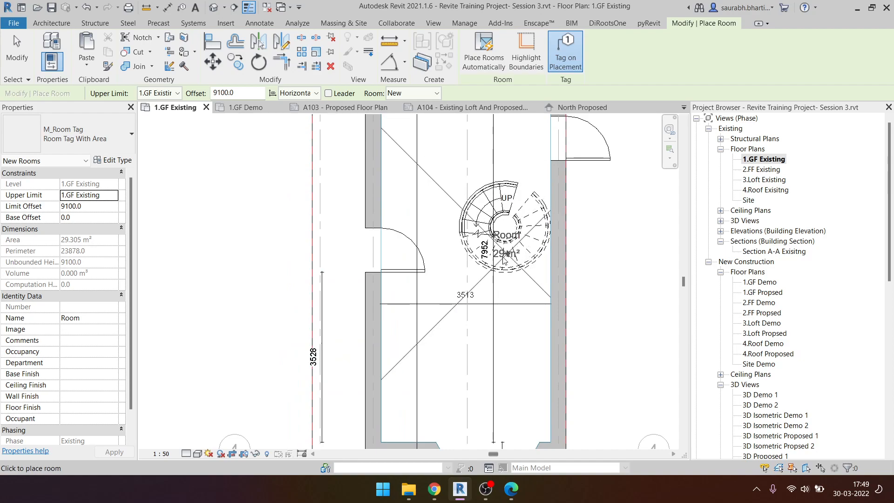
left_click(448, 255)
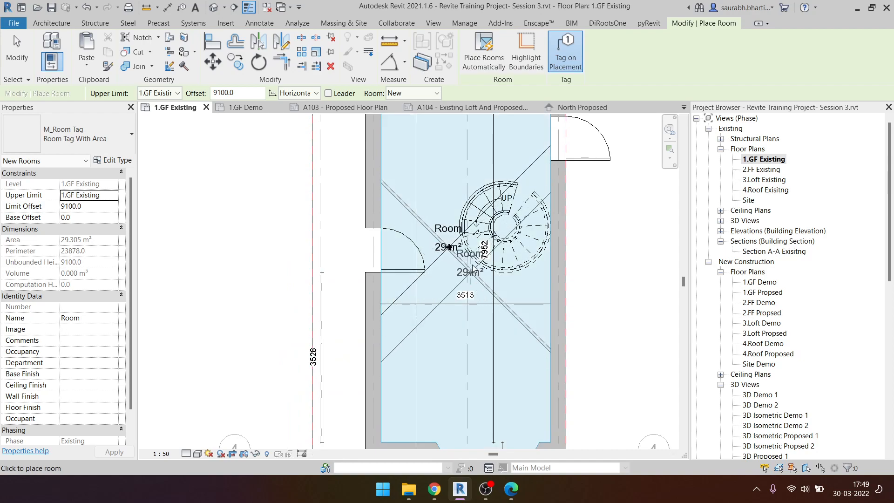
key("Escape")
- Move the reception room's tag up and clear of the spiral stair, keeping its name as Room
left_click(449, 241)
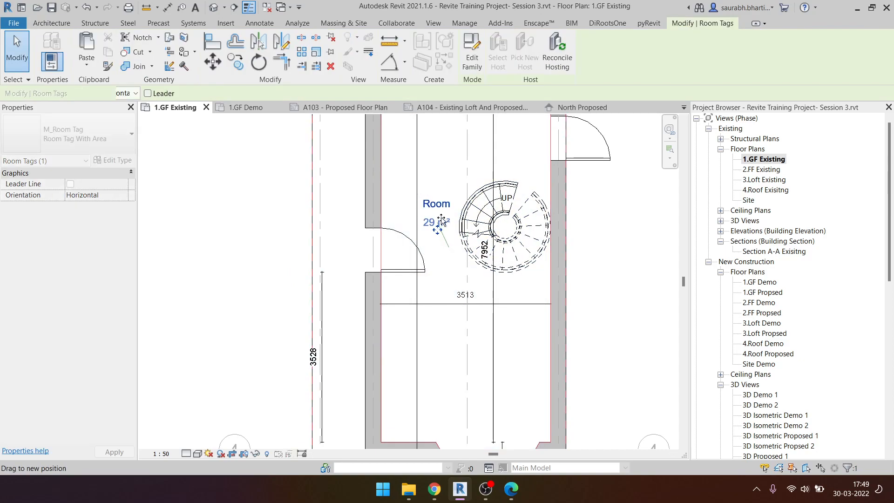
scroll(433, 265, "down", 6)
scroll(289, 241, "up", 7)
scroll(326, 276, "down", 7)
scroll(474, 308, "up", 5)
left_click(458, 282)
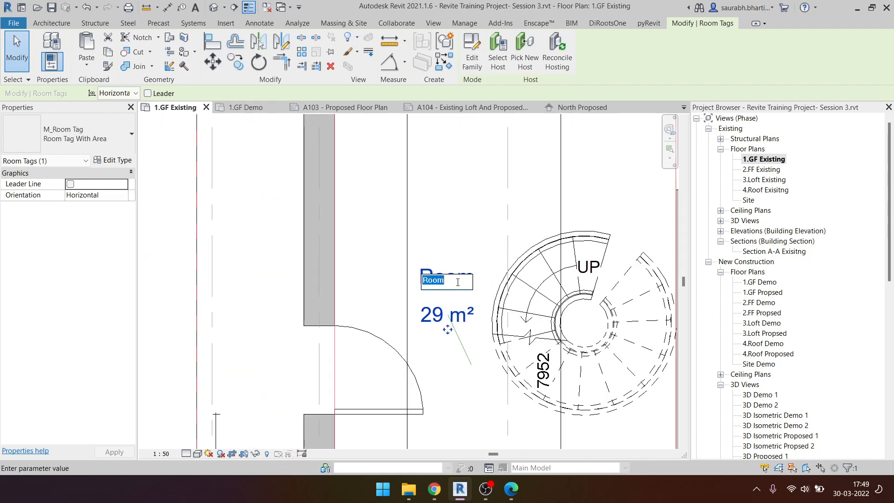
scroll(458, 284, "down", 5)
key("Escape")
key("Escape")
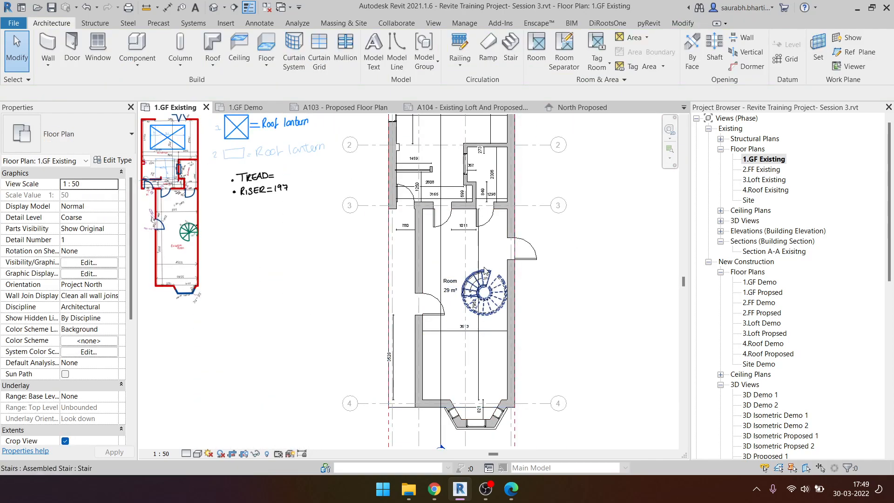
- Check the limit offset of the reception room
left_click(425, 262)
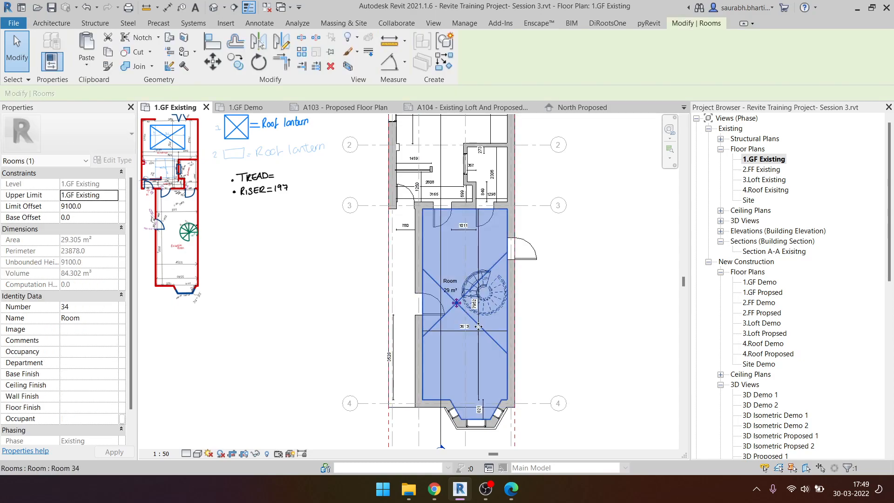
left_click(102, 208)
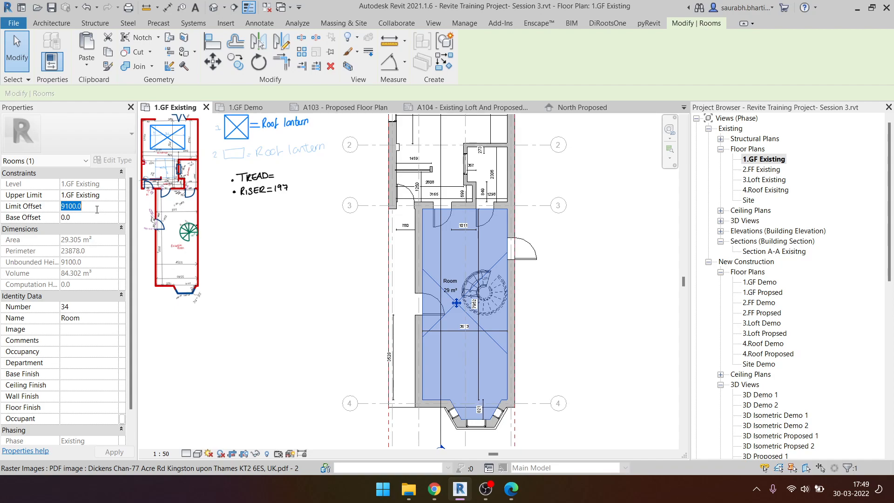
left_click(628, 244)
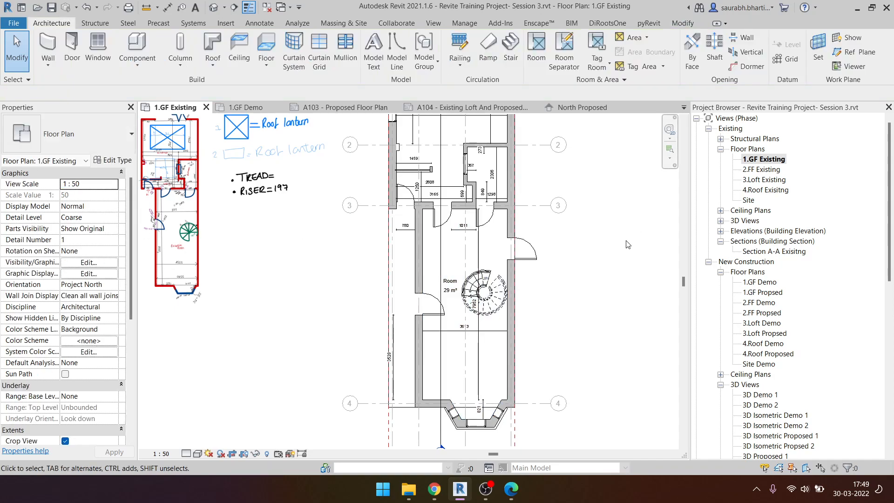
- Open the 2.FF Existing floor plan and preview room placement around its spiral stair without placing a room
double_click(761, 169)
key("r")
key("m")
middle_click_drag(449, 358, 455, 317)
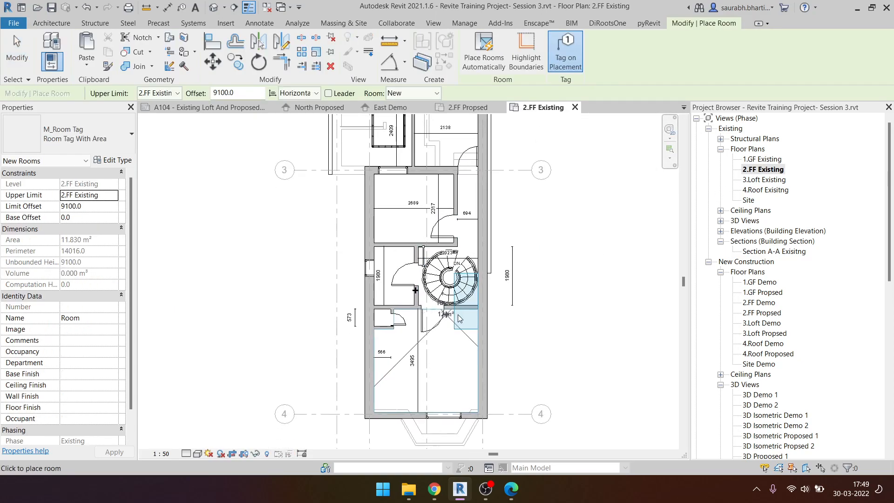
scroll(457, 319, "up", 1)
key("Escape")
key("Escape")
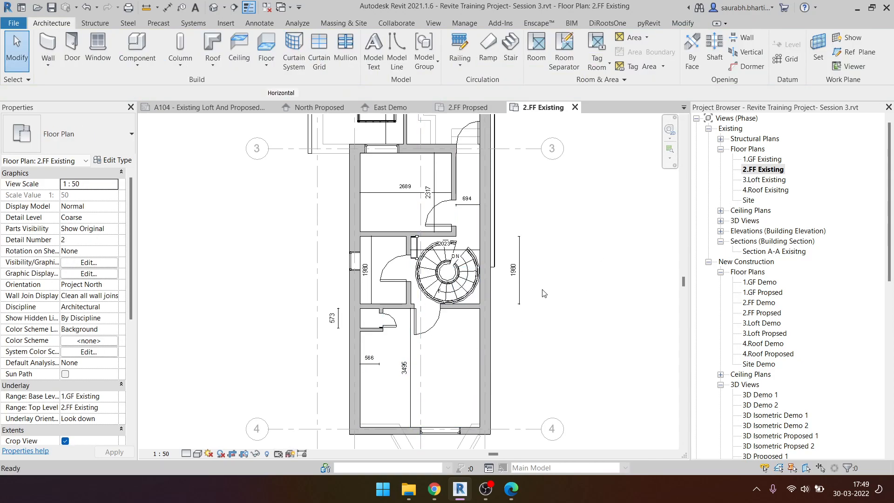
key("r")
key("m")
scroll(466, 284, "up", 1)
middle_click_drag(466, 285, 467, 339)
key("Escape")
key("Escape")
- Return to the 1.GF Existing floor plan and set the reception room's limit offset to 2500
double_click(762, 159)
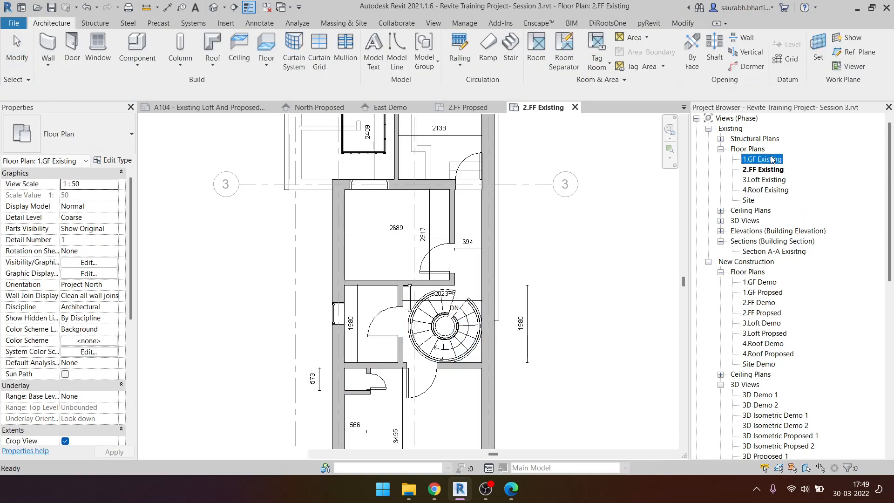
scroll(472, 282, "up", 3)
scroll(472, 281, "up", 1)
left_click(473, 282)
key("Escape")
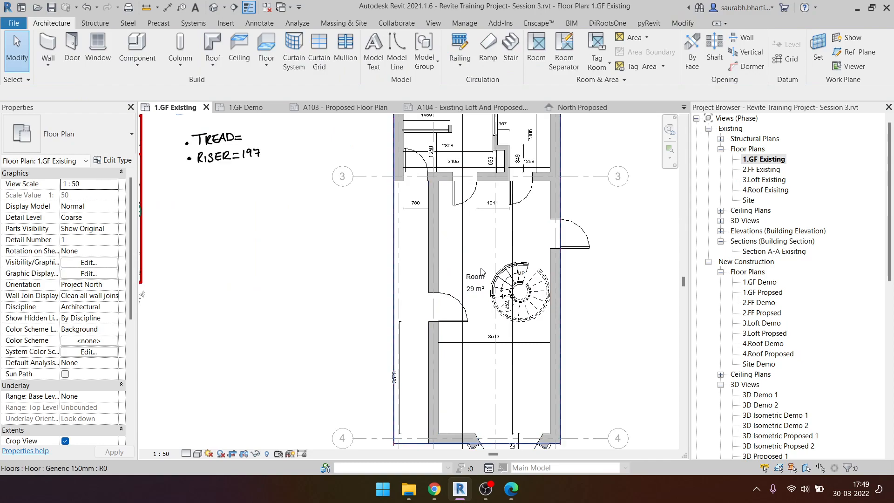
key("Tab")
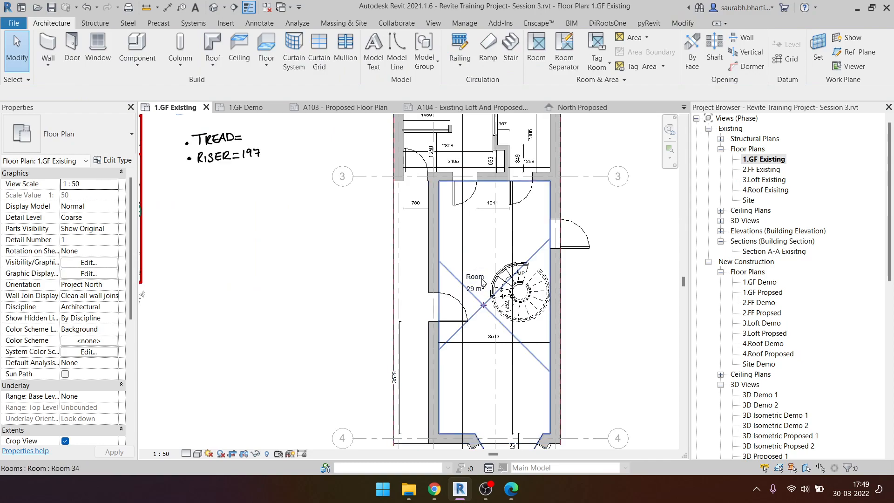
left_click(483, 281)
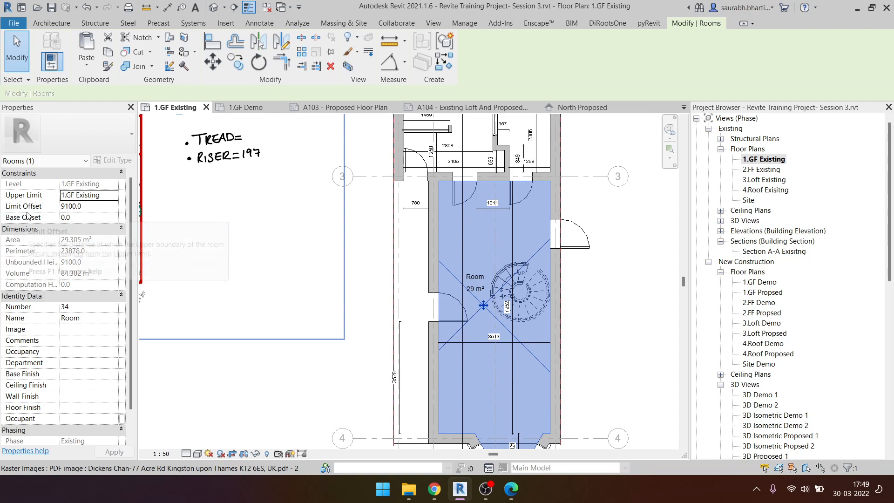
left_click(113, 209)
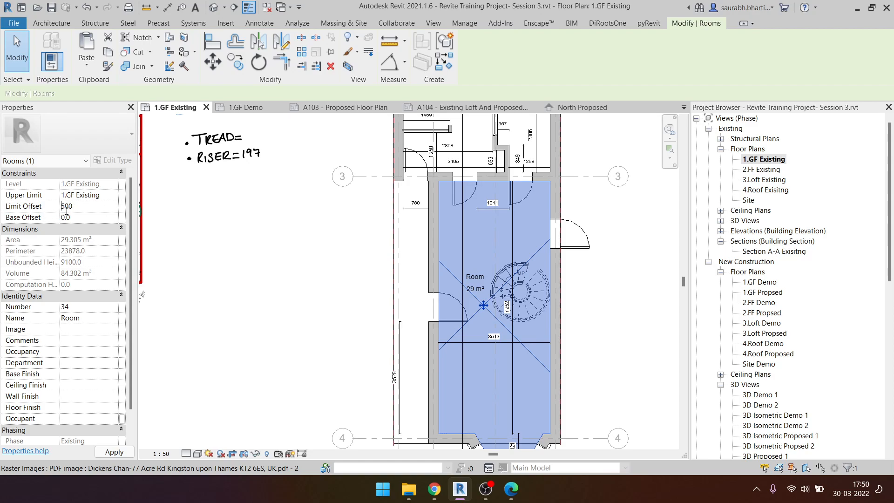
key("Return")
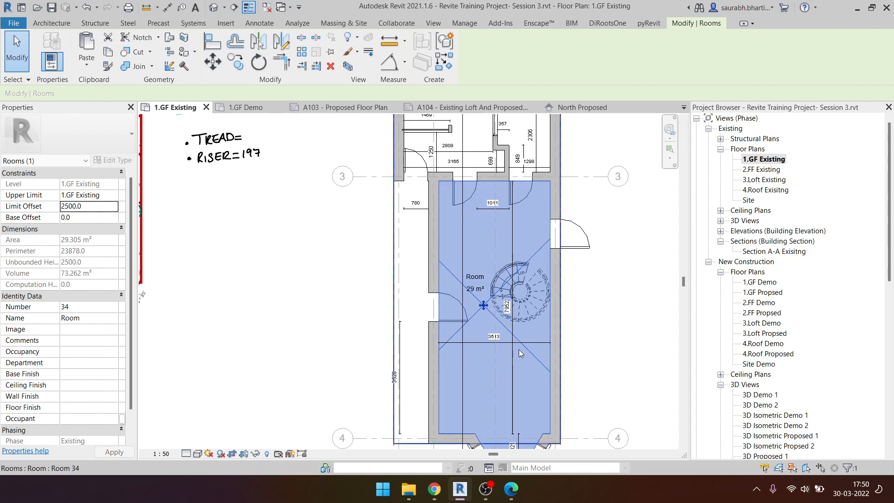
key("Escape")
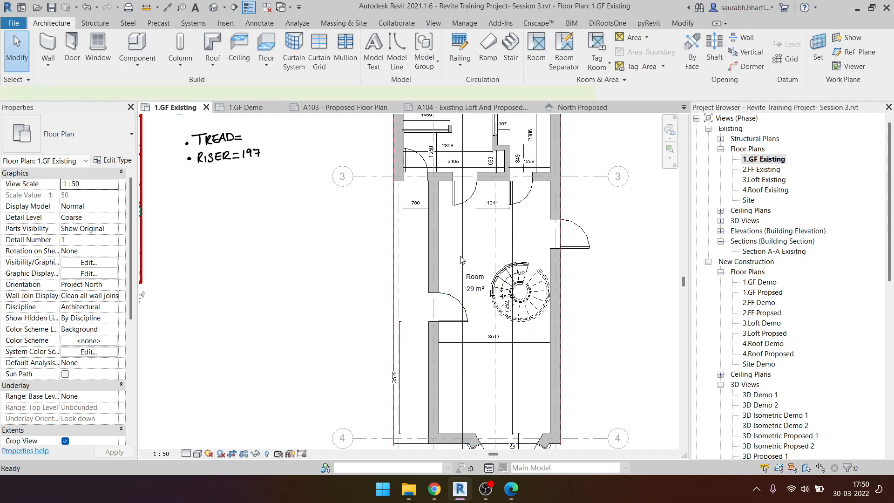
- Place rooms with vertical tags and a limit offset of 2500 in the large room below grid 1 and the small room above grid 3
key("m")
middle_click_drag(472, 315, 459, 485)
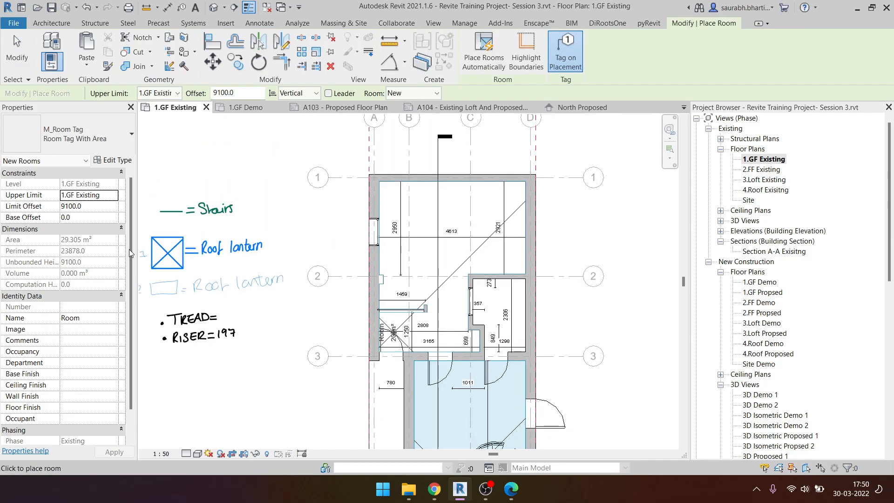
left_click(104, 206)
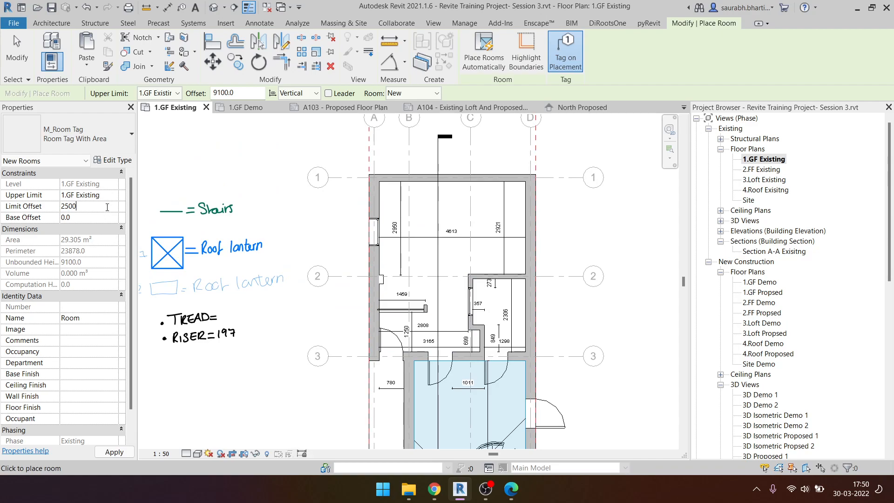
left_click(447, 240)
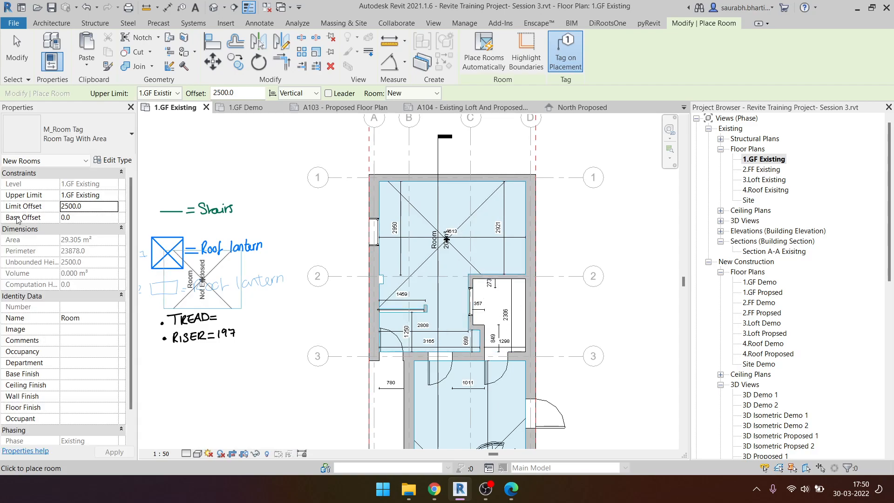
key("Escape")
key("Escape")
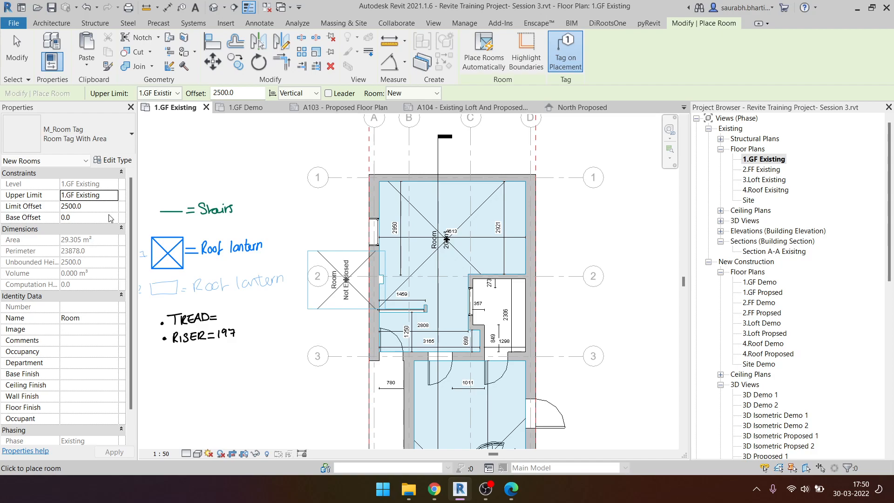
left_click(506, 311)
key("Escape")
key("Escape")
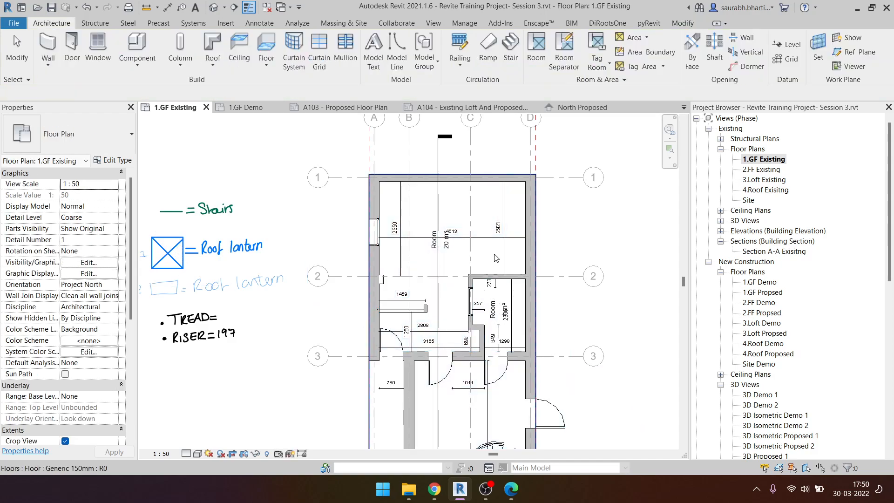
- Change the orientation of the room tag between grids 1 and 2 to horizontal
middle_click_drag(508, 309, 536, 203)
middle_click_drag(494, 339, 470, 406)
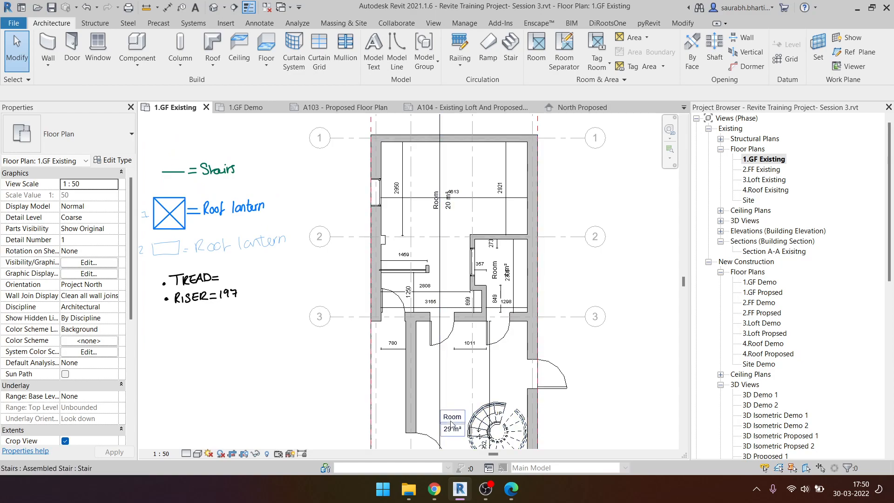
left_click(506, 274)
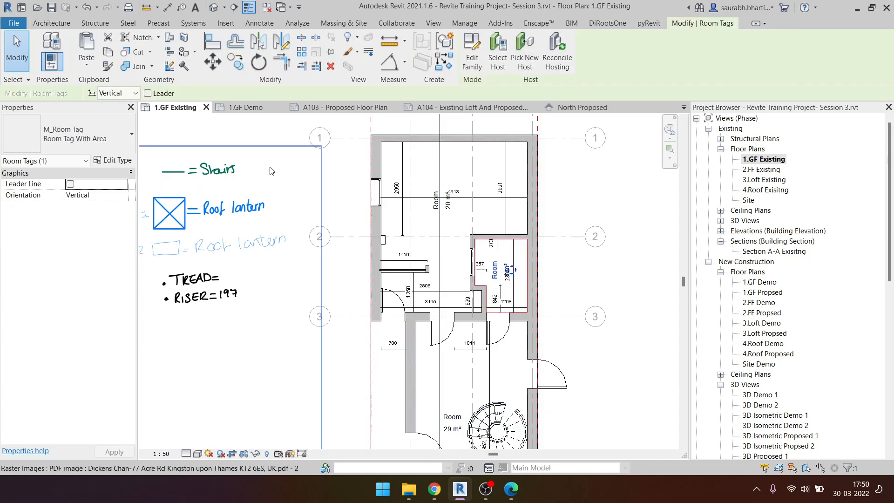
key("Escape")
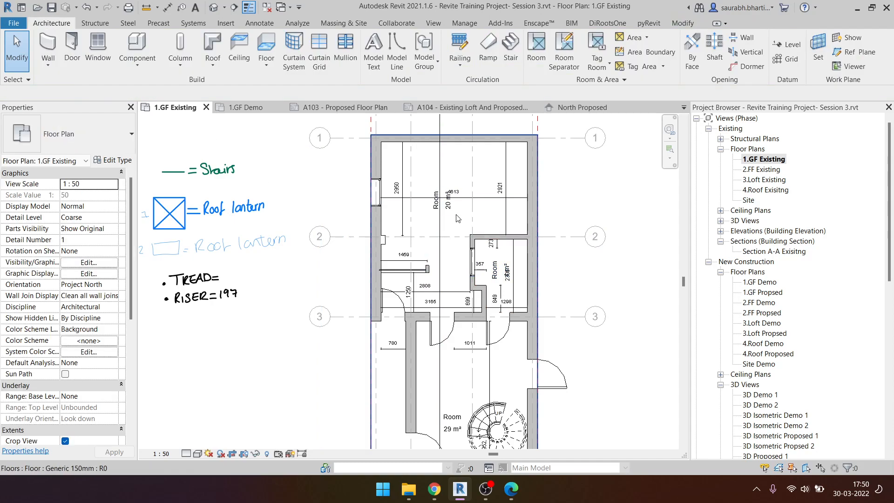
left_click(436, 201)
left_click(127, 94)
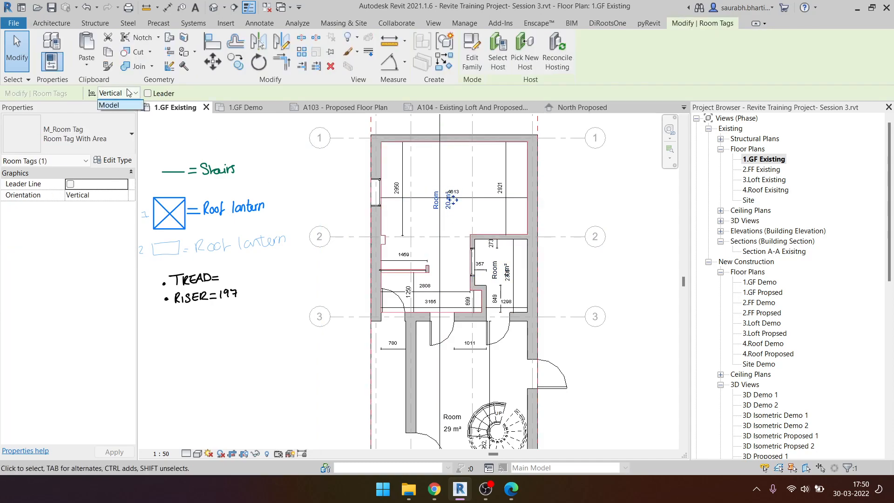
left_click(123, 105)
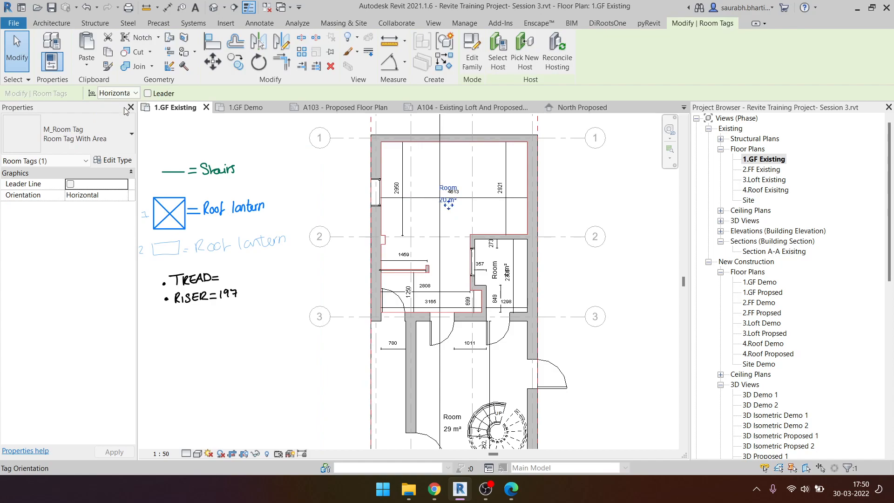
- Set the orientation of the small room's tag above grid 3 to horizontal
left_click(495, 270)
left_click(128, 93)
left_click(114, 125)
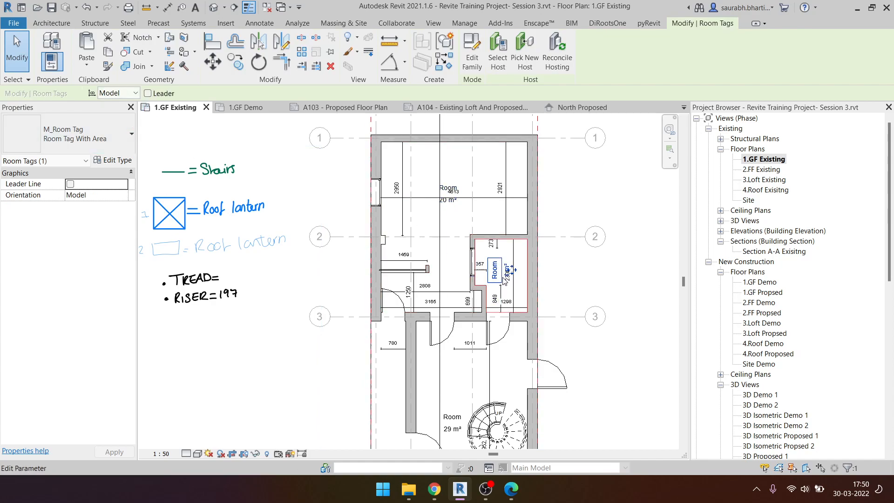
left_click(127, 93)
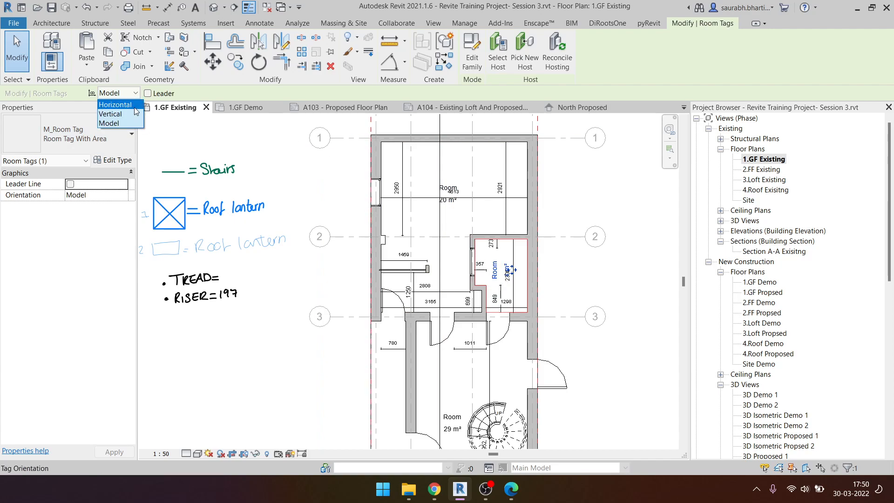
left_click(134, 106)
left_click(507, 295)
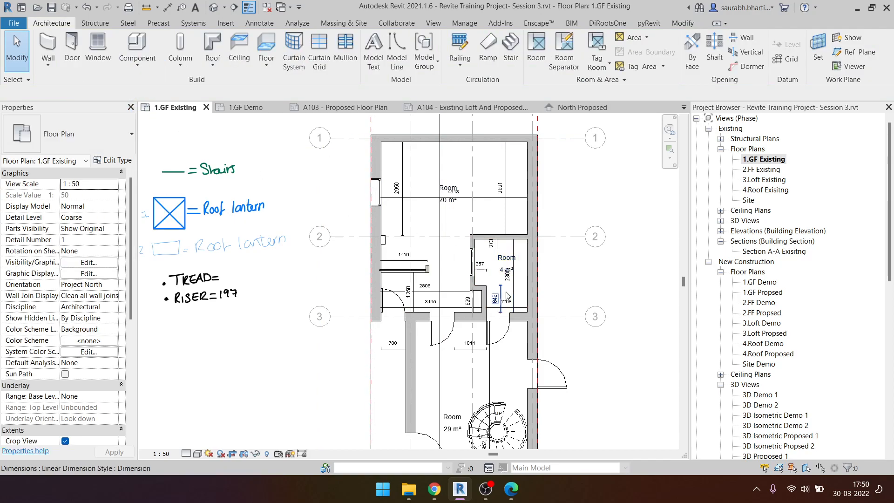
- Move the large upper room's tag down, clear of the 4613 dimension line
scroll(418, 210, "down", 2)
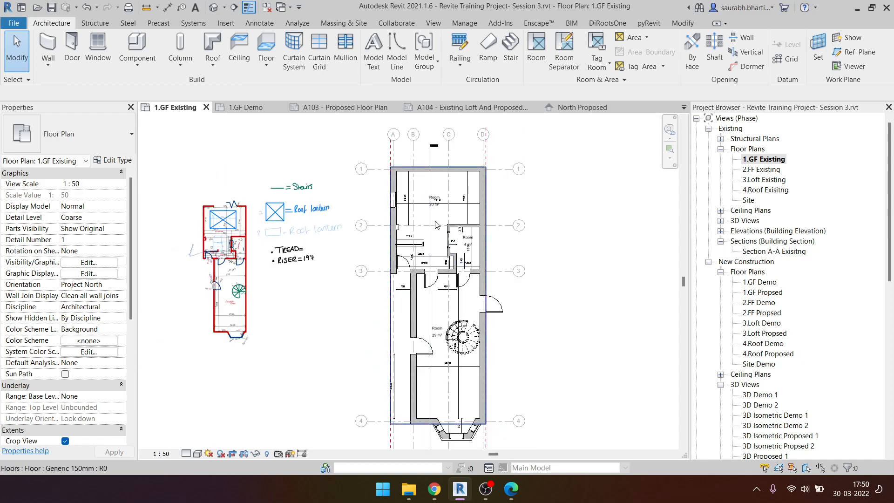
scroll(430, 202, "up", 2)
left_click_drag(440, 200, 443, 232)
left_click(453, 281)
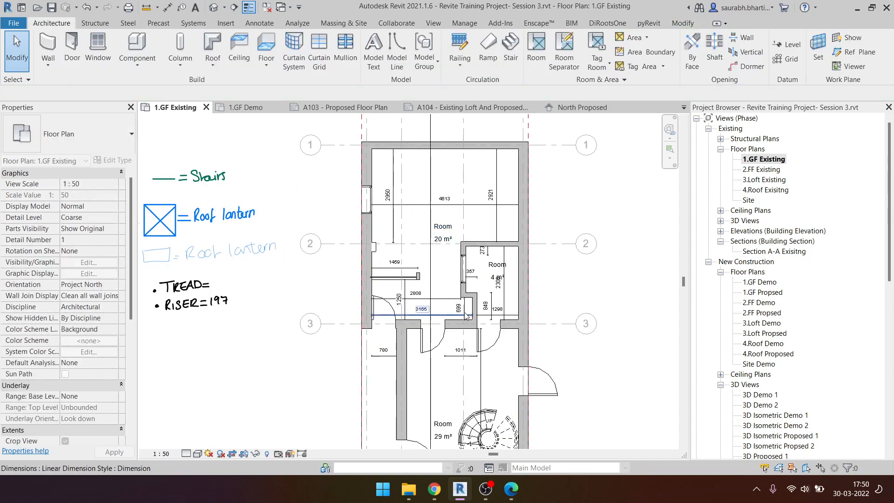
- Examine the handwritten room names on the survey sketch of the ground floor
middle_click_drag(446, 395, 443, 318)
left_click(443, 354)
scroll(307, 317, "down", 2)
scroll(205, 310, "up", 3)
middle_click_drag(205, 310, 237, 311)
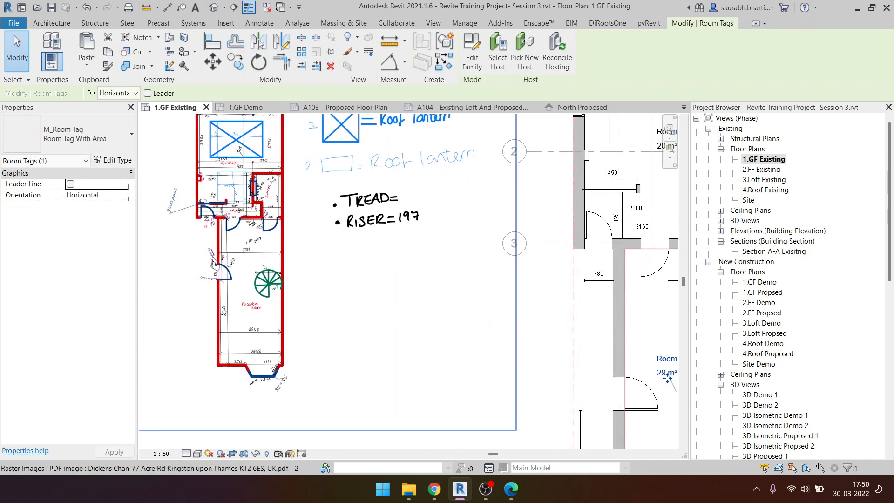
scroll(238, 309, "up", 3)
scroll(247, 203, "up", 1)
middle_click_drag(246, 203, 342, 406)
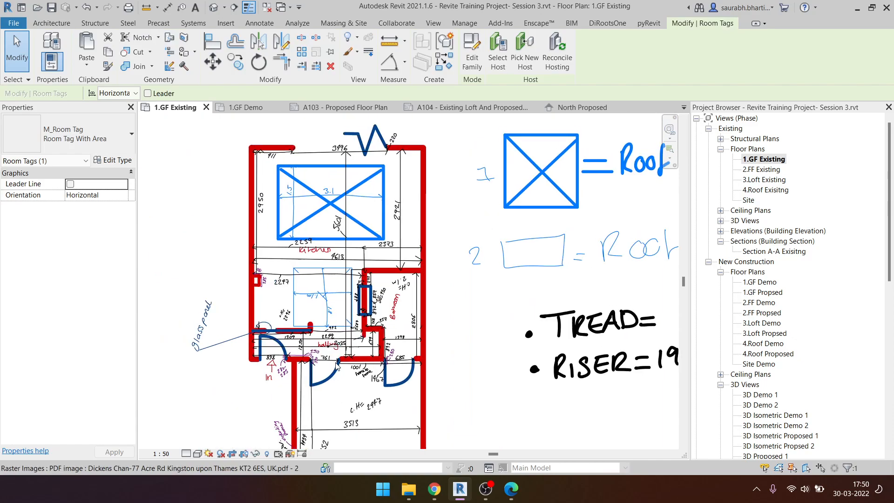
scroll(330, 356, "up", 5)
scroll(264, 311, "up", 5)
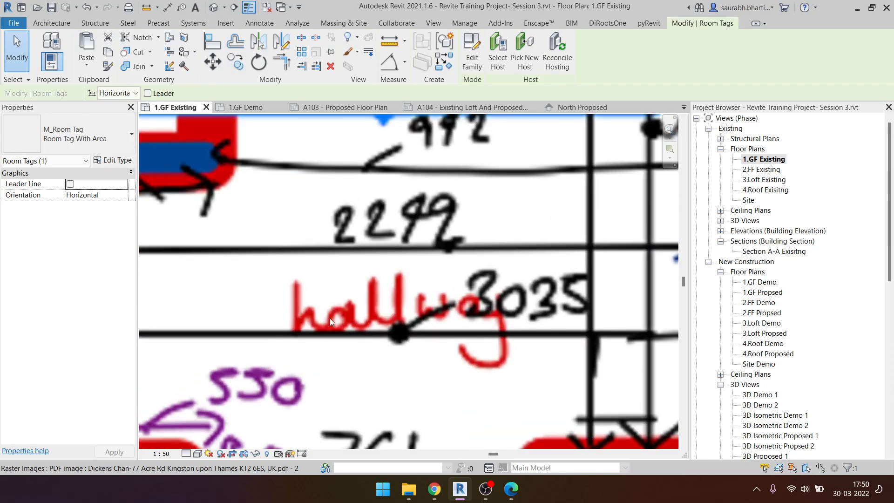
scroll(317, 314, "down", 5)
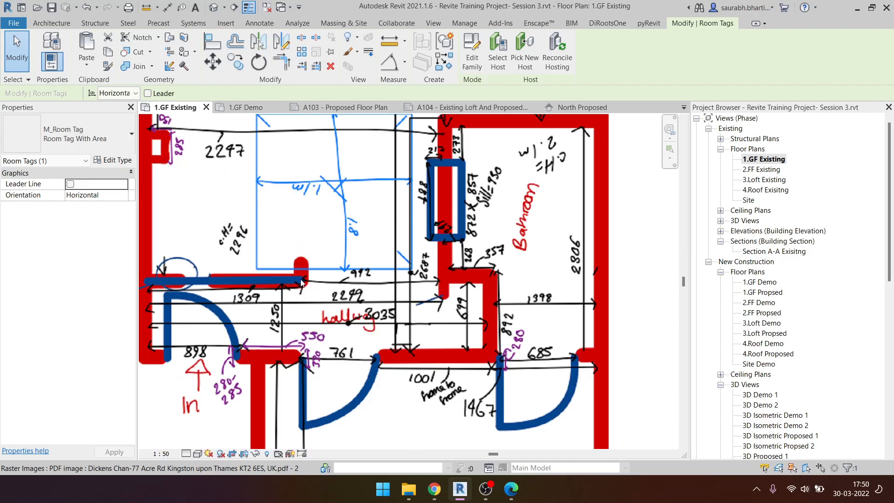
scroll(395, 342, "down", 3)
middle_click_drag(557, 329, 618, 355)
scroll(210, 245, "down", 4)
- Rename the large room below grid 1 as kitchen in its room tag
mouse_move(662, 298)
middle_mouse_down()
mouse_move(642, 305)
mouse_move(445, 287)
mouse_move(422, 360)
middle_mouse_up()
scroll(450, 283, "up", 3)
left_click(413, 230)
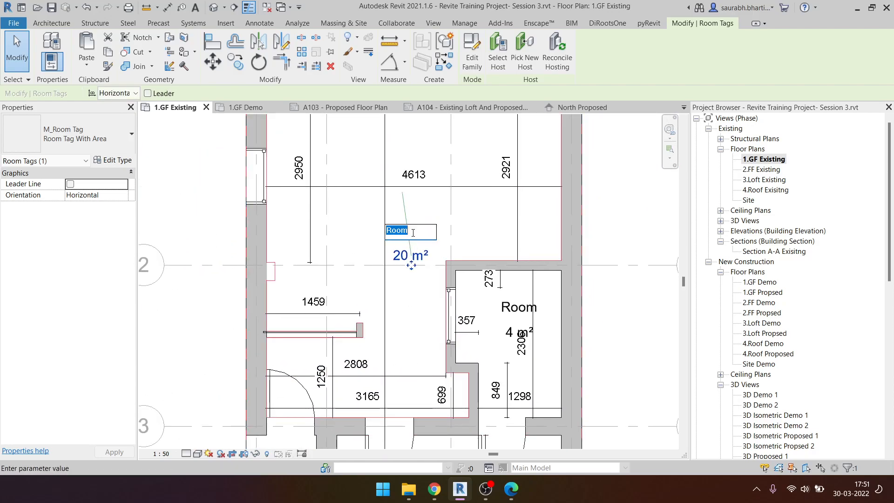
scroll(436, 238, "down", 1)
type("kitchen")
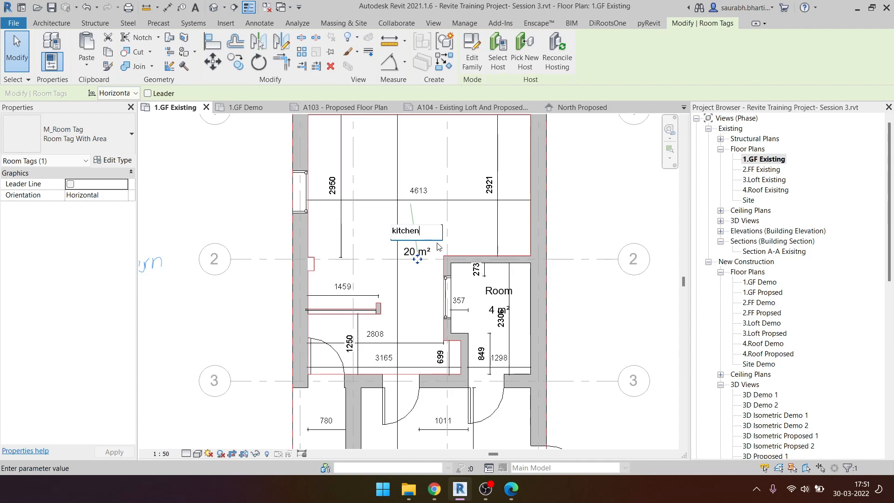
left_click(588, 219)
- Delete all linear dimensions in the 1.GF Existing plan, removing their constraints as well
left_click(503, 201)
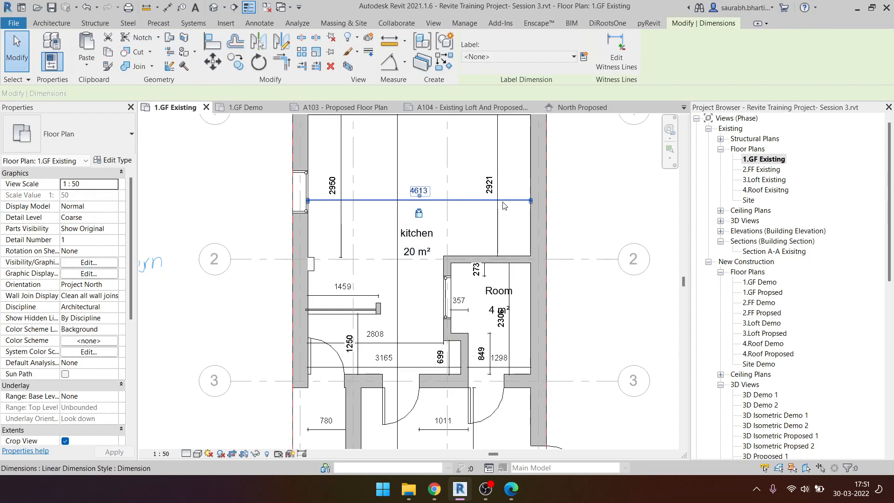
key("s")
key("a")
scroll(337, 256, "down", 2)
middle_click_drag(417, 249, 448, 277)
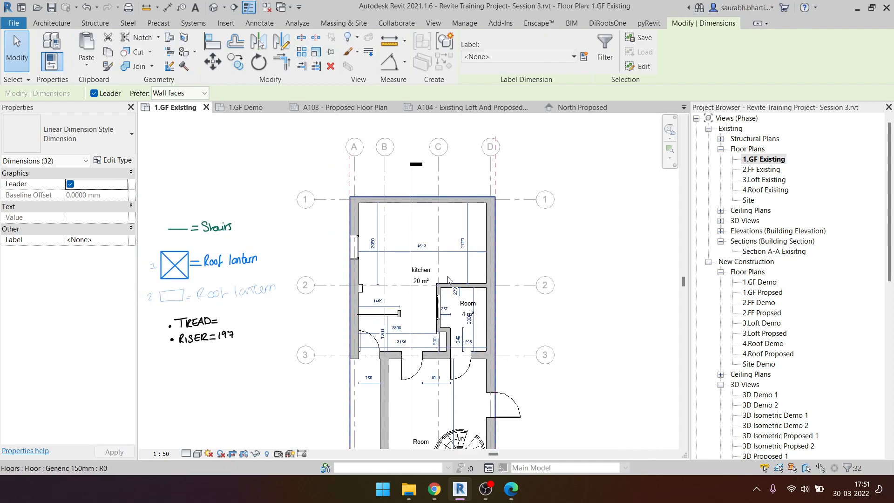
key("Delete")
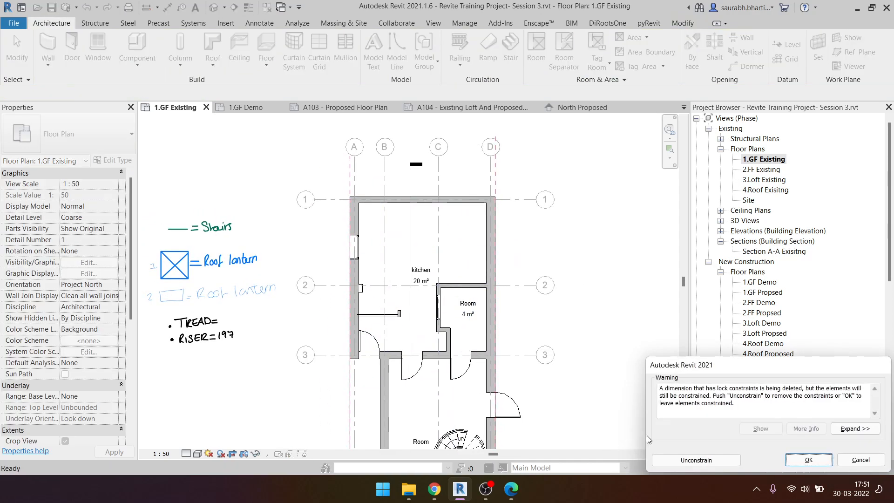
left_click(697, 460)
- Rename the large room beside the spiral stair as RECEPTION ROOM
scroll(418, 240, "down", 1)
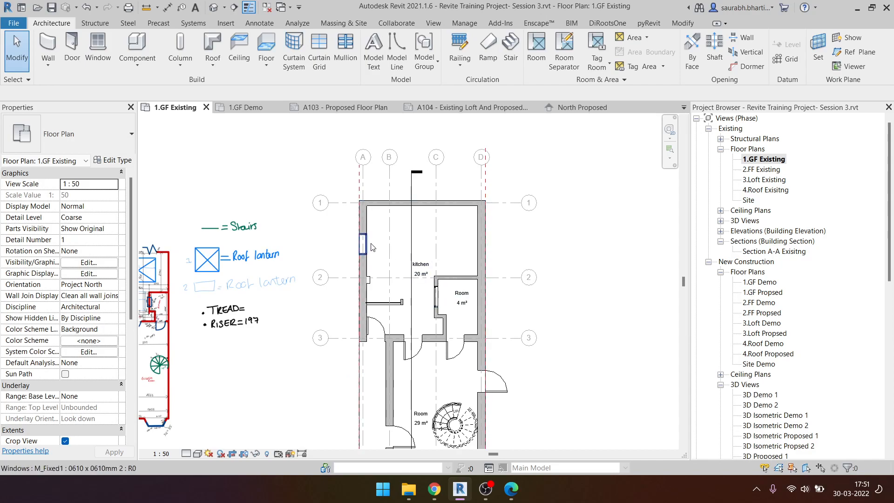
scroll(409, 327, "up", 2)
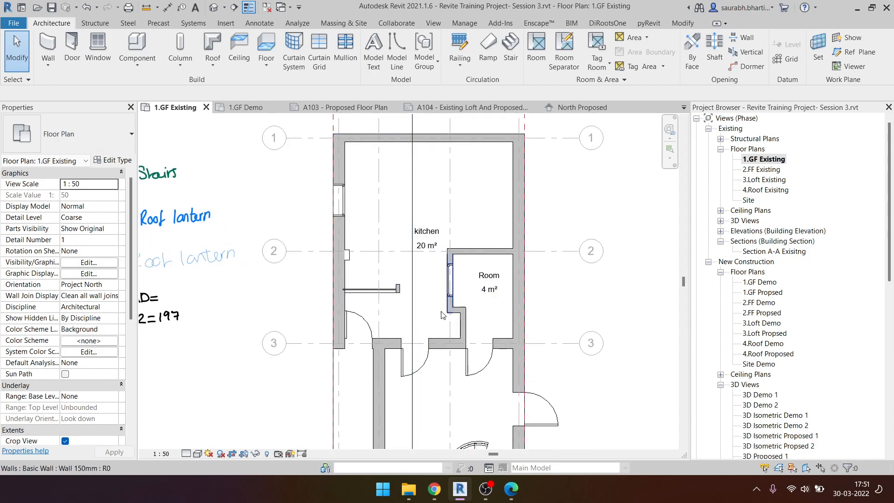
scroll(412, 298, "down", 2)
scroll(442, 294, "down", 3)
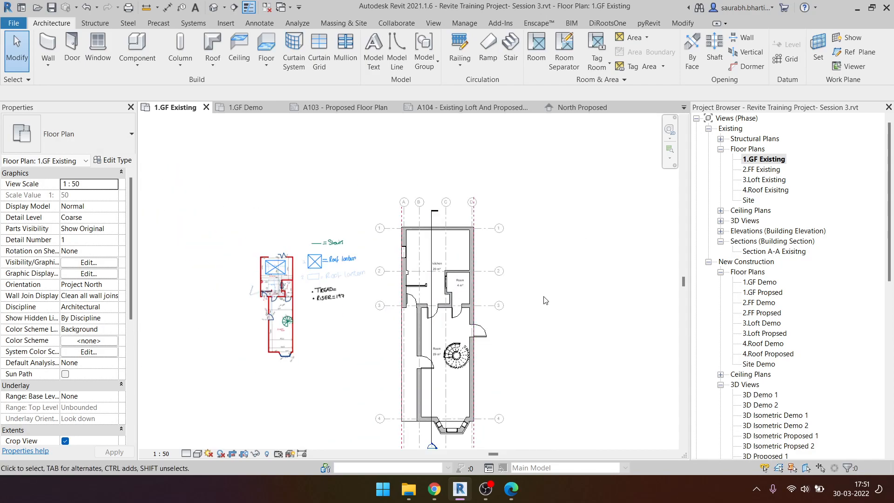
scroll(435, 263, "up", 7)
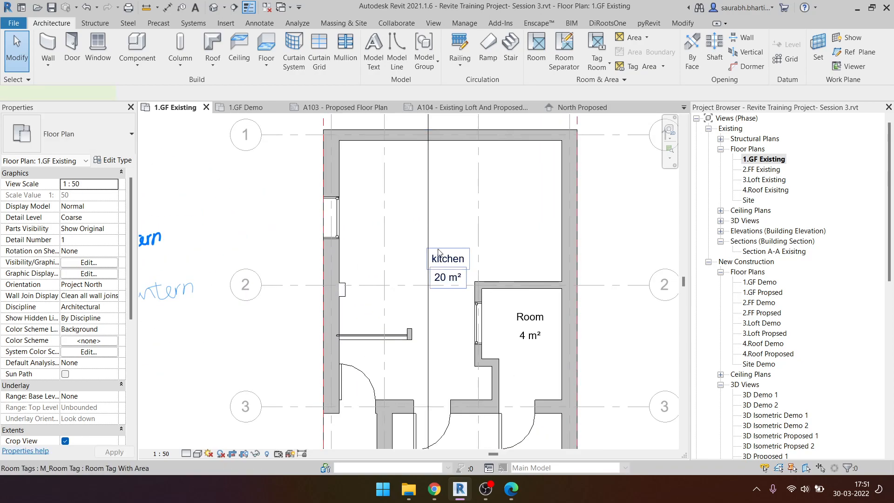
left_click(438, 257)
scroll(441, 261, "down", 4)
scroll(454, 333, "up", 5)
left_click(454, 333)
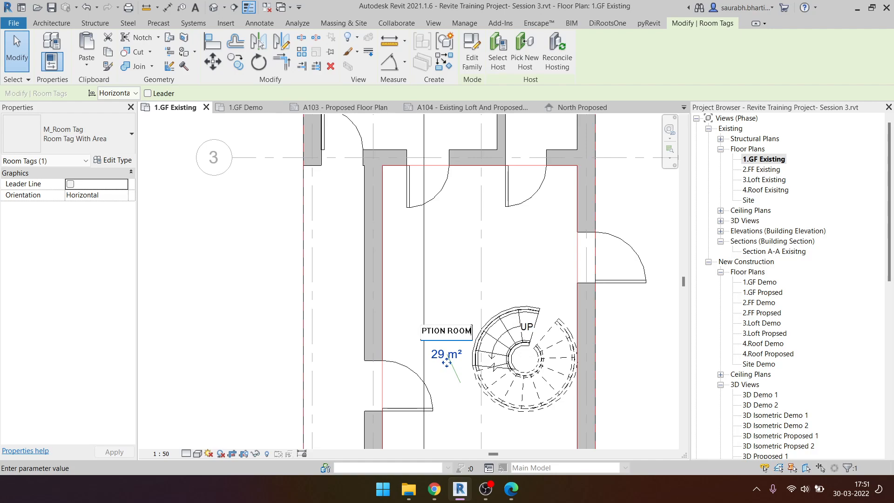
left_click(468, 278)
- Rename the small room above grid 3 as BATHROOM
middle_click_drag(496, 240, 464, 383)
left_click(516, 201)
left_click(516, 200)
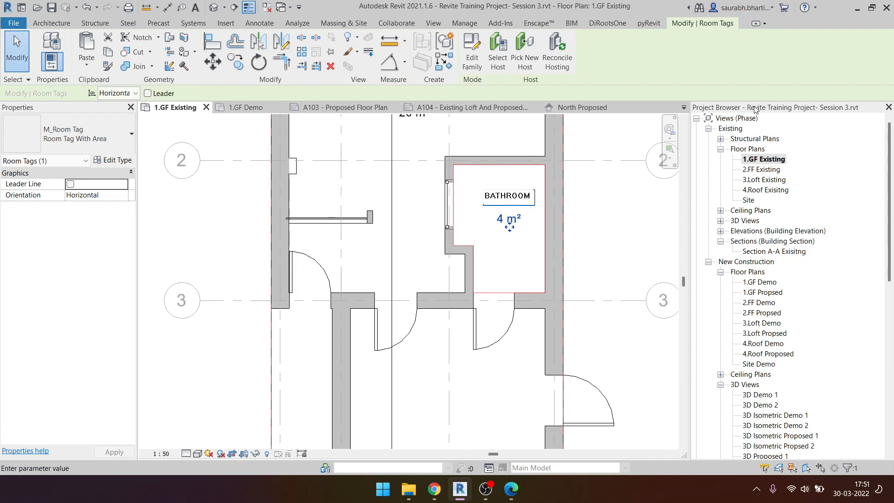
left_click(628, 240)
- Rename the large room below grid 1 in capitals as KITCHEN
middle_click_drag(459, 180, 489, 317)
left_click(466, 275)
double_click(443, 228)
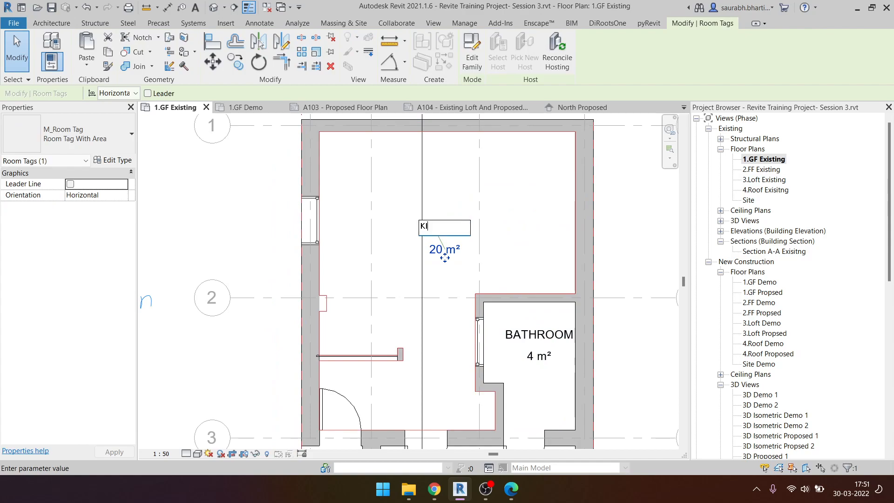
left_click(484, 188)
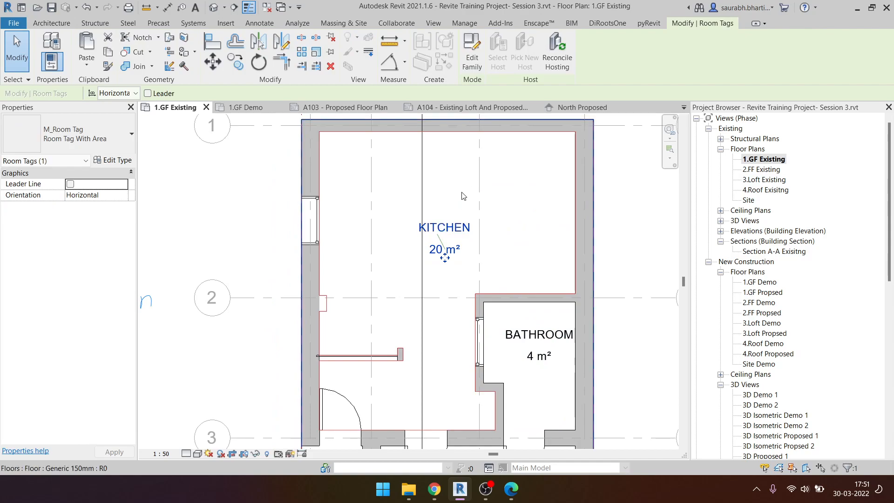
- Draw a horizontal room separation line from the short wall ending the glass partition across to the bathroom wall
scroll(462, 191, "down", 2)
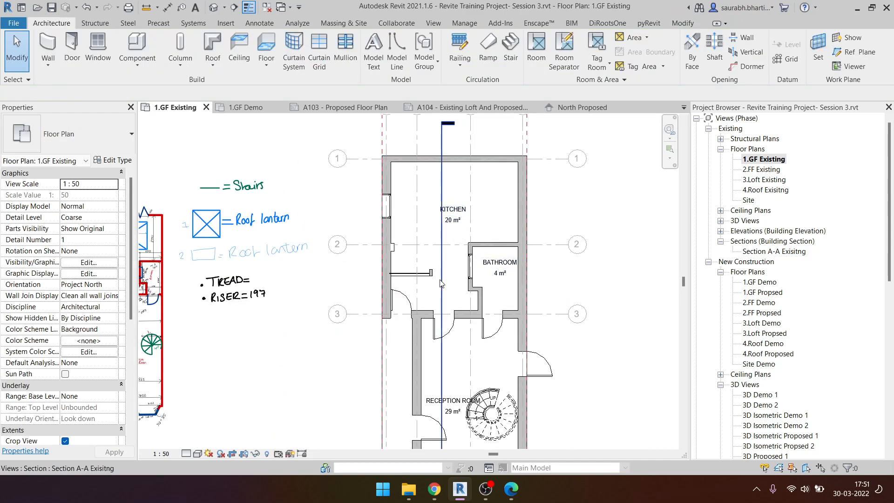
scroll(438, 270, "up", 6)
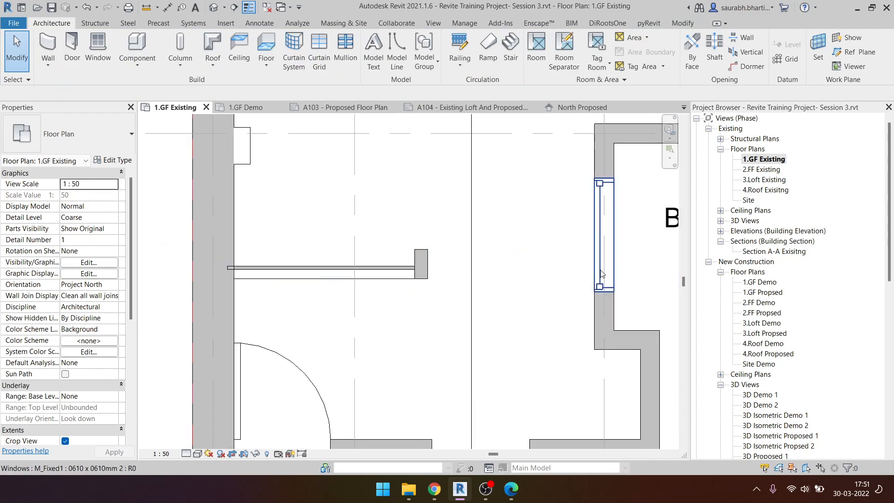
scroll(494, 288, "down", 3)
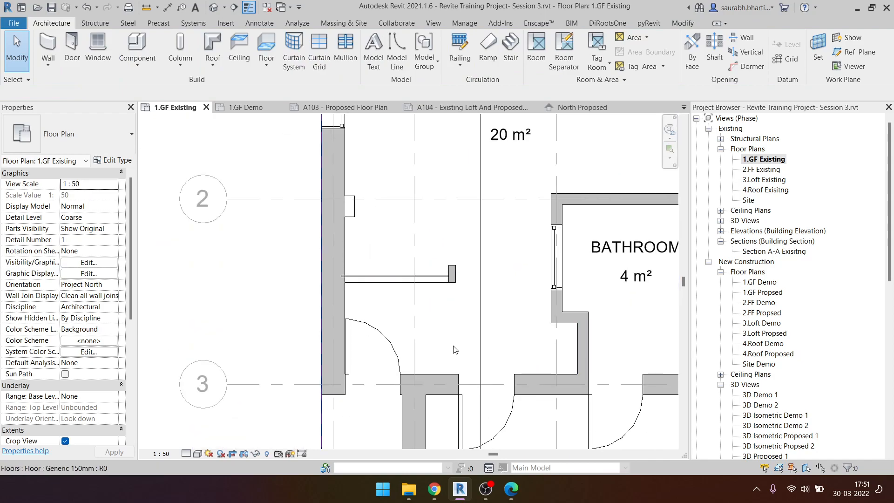
scroll(455, 345, "down", 2)
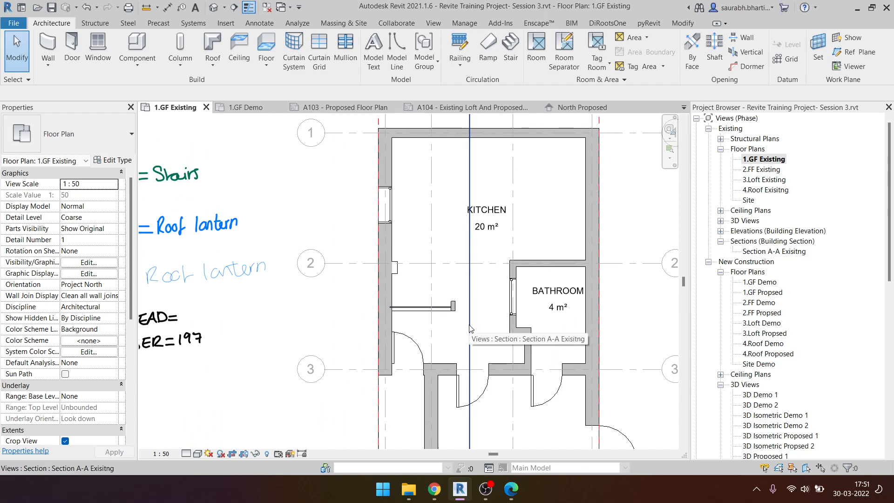
left_click(565, 54)
scroll(481, 346, "up", 3)
scroll(445, 259, "up", 1)
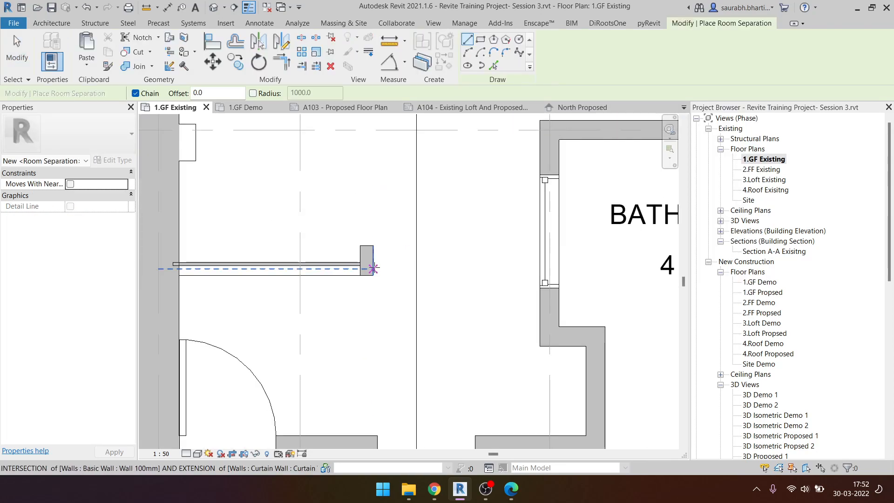
scroll(450, 304, "down", 2)
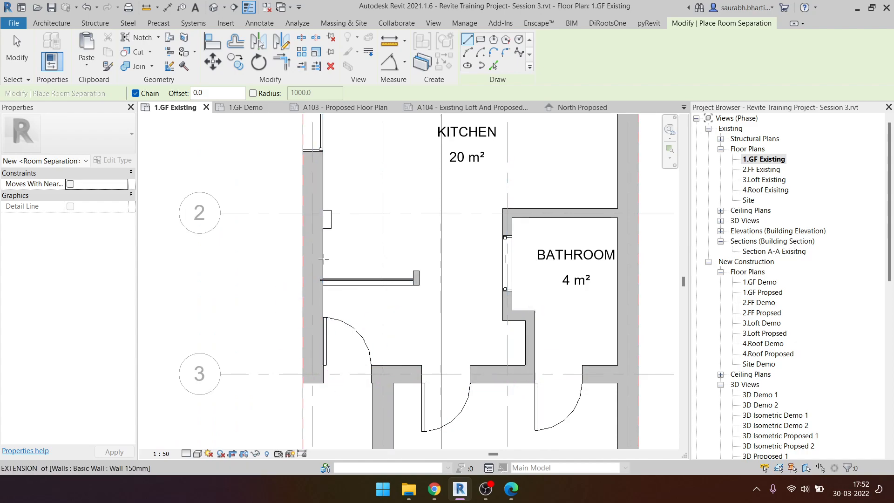
scroll(416, 282, "up", 2)
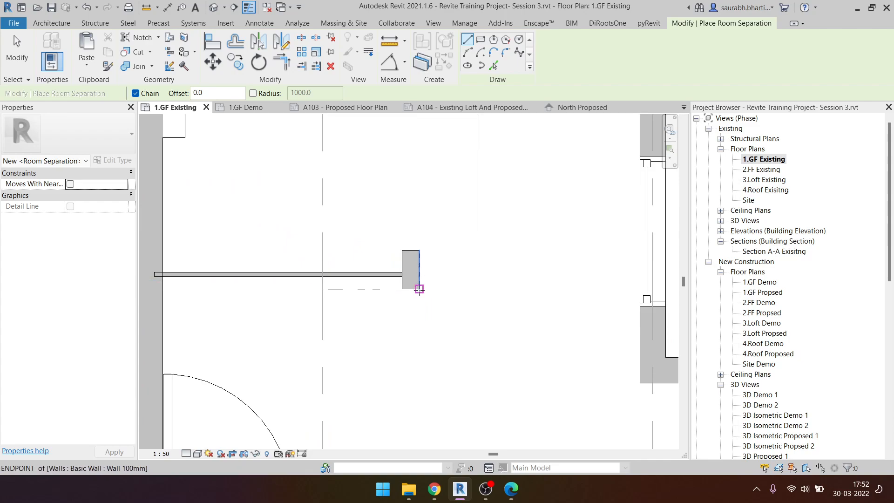
left_click(419, 281)
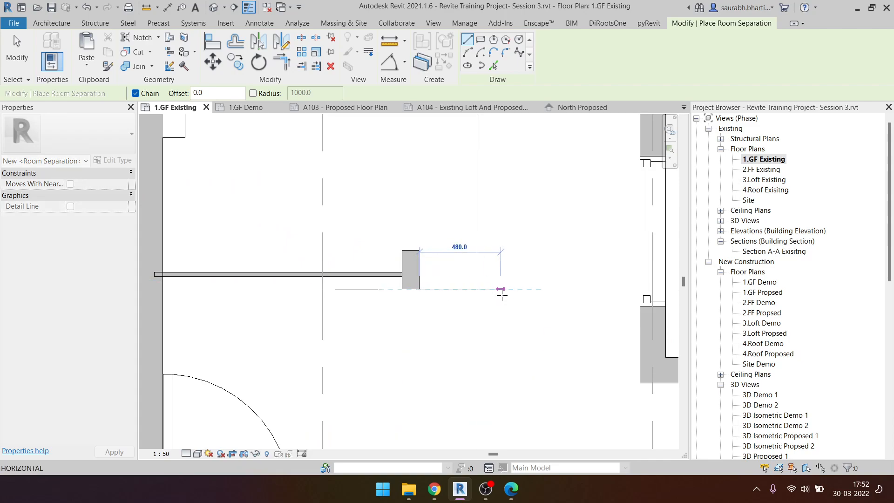
left_click(665, 289)
scroll(536, 279, "down", 3)
key("Escape")
key("Escape")
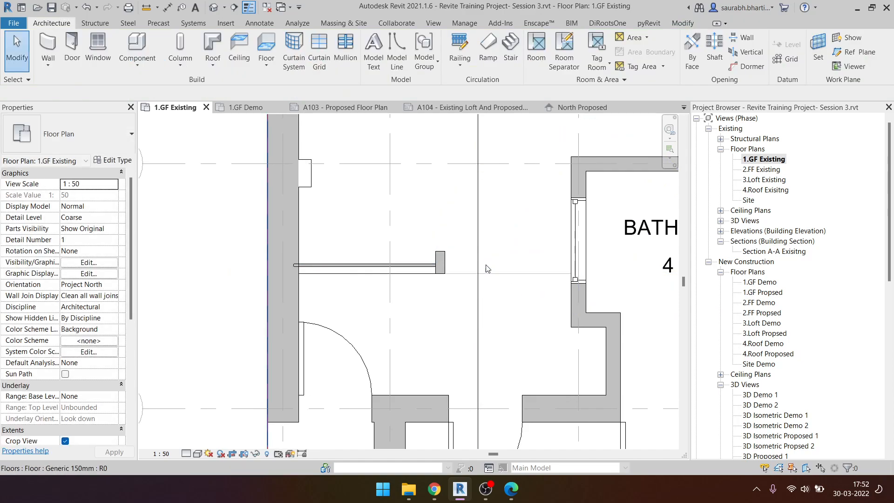
- Place a room with a horizontal tag in the space between the room separation line and grid 3
key("m")
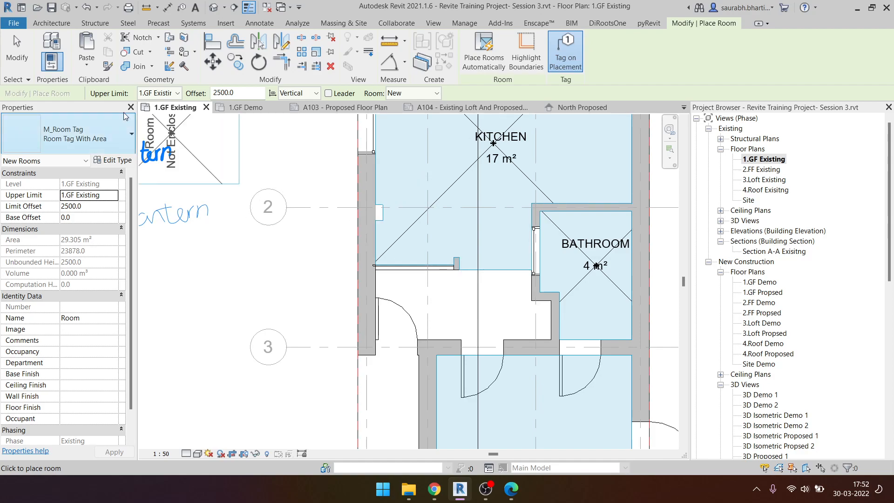
left_click(313, 93)
left_click(315, 106)
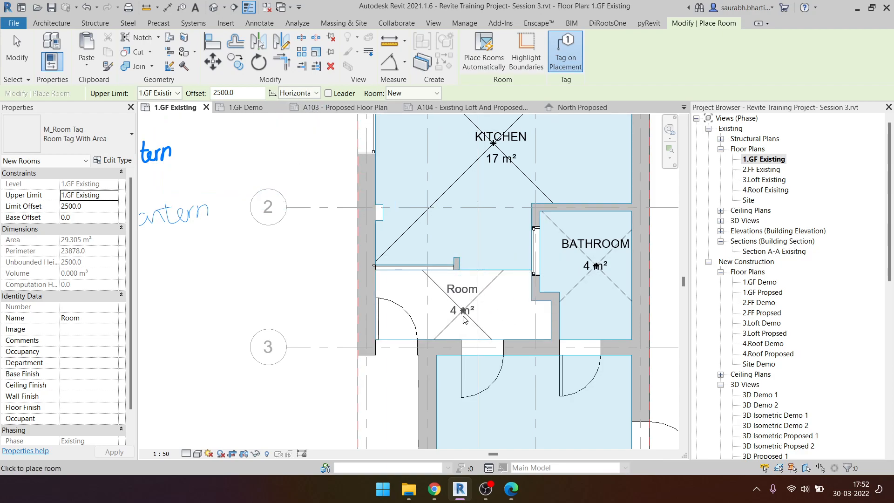
left_click(472, 333)
key("Escape")
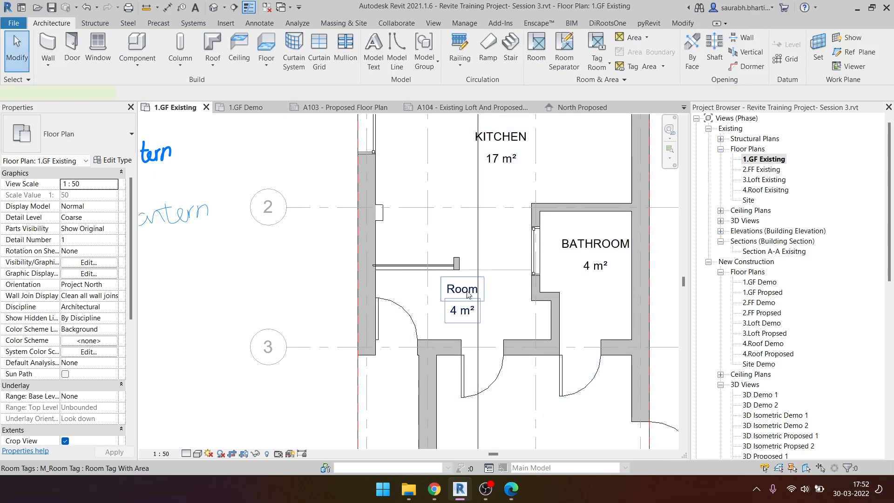
- Rename the room below the glass partition in capitals as HALLWAY
double_click(468, 291)
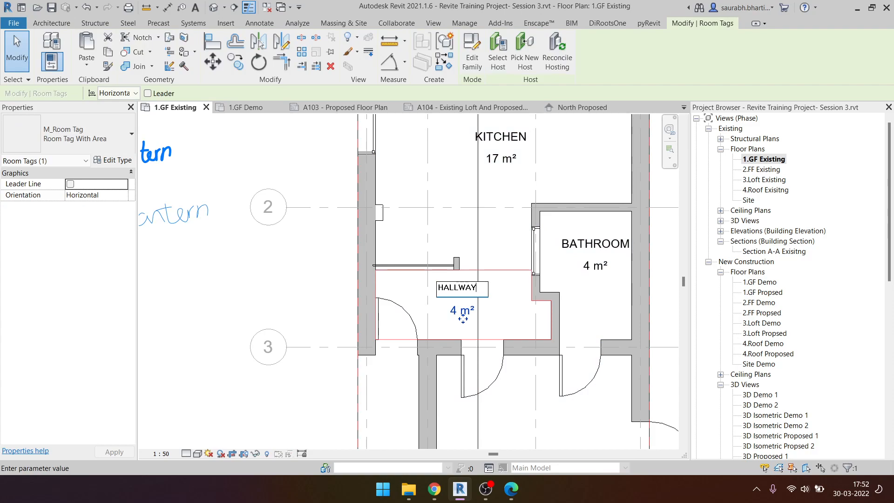
left_click(318, 205)
scroll(339, 300, "down", 5)
left_click(340, 300)
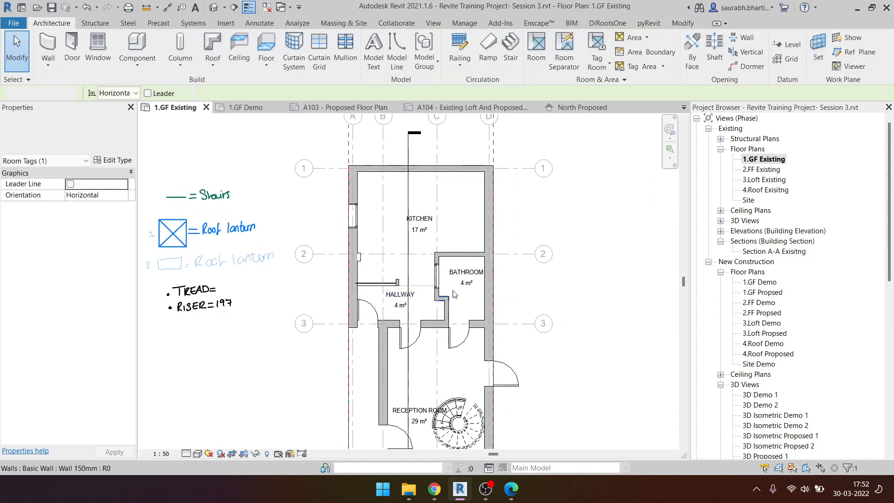
scroll(417, 242, "down", 1)
scroll(434, 292, "up", 2)
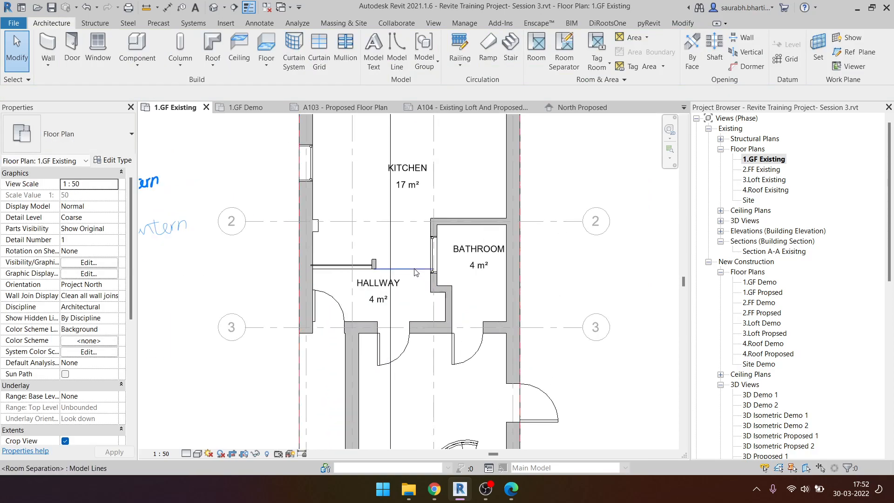
left_click(414, 269)
scroll(419, 278, "up", 4)
left_click(414, 268)
left_click(386, 253)
left_click(385, 259)
left_click(372, 253)
right_click(371, 253)
mouse_move(438, 277)
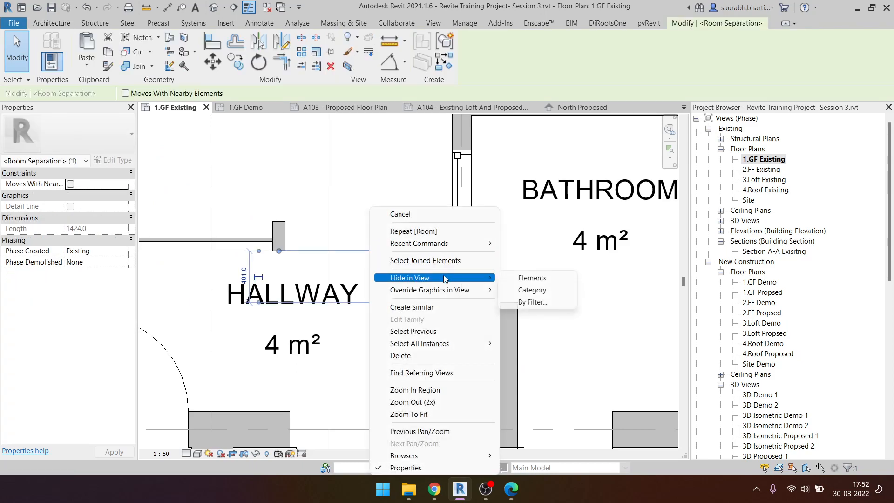
left_click(523, 291)
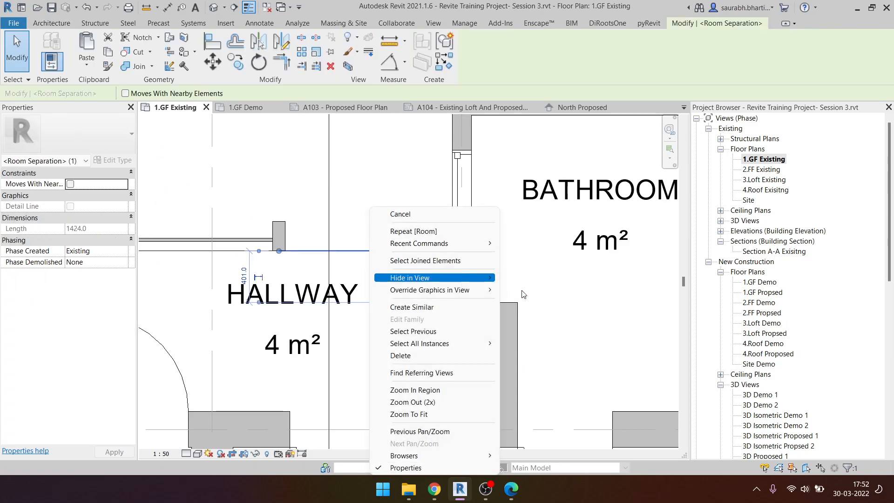
mouse_move(487, 290)
left_click(550, 255)
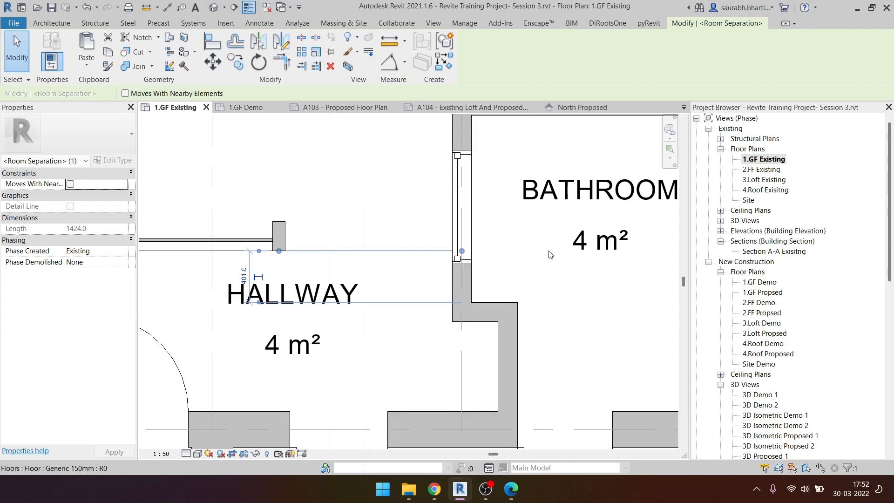
- Turn off the Room Separation subcategory of Lines in the visibility/graphic overrides of the ground floor existing plan
key("v")
key("g")
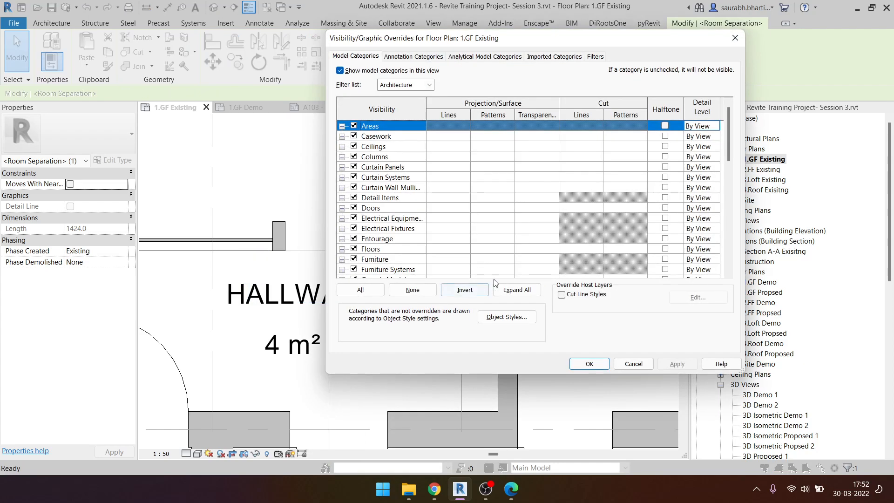
scroll(414, 239, "down", 2)
left_click(410, 230)
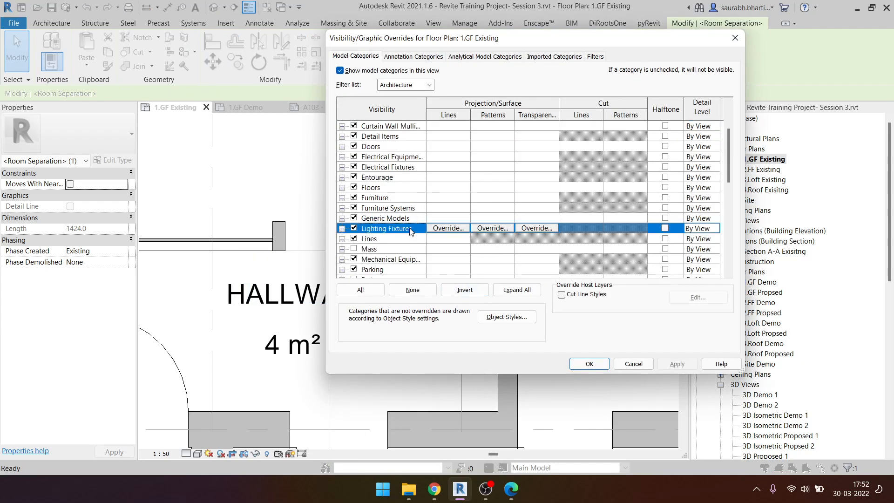
left_click(343, 239)
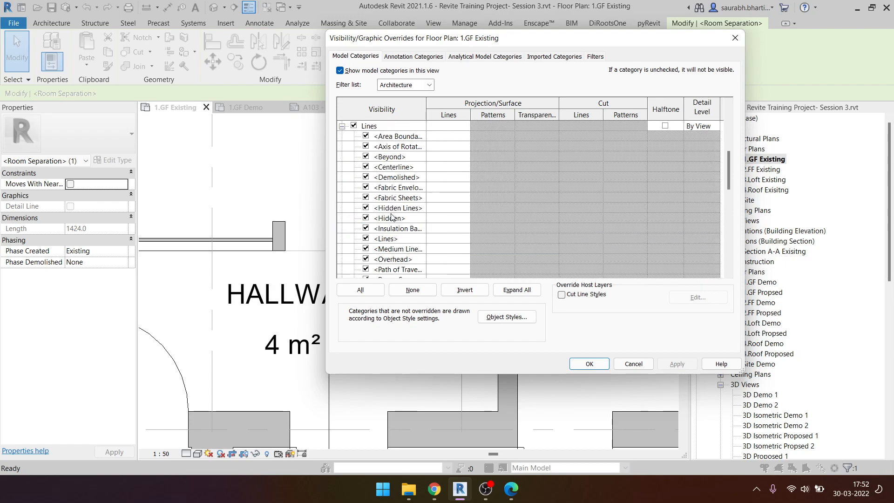
scroll(400, 254, "down", 1)
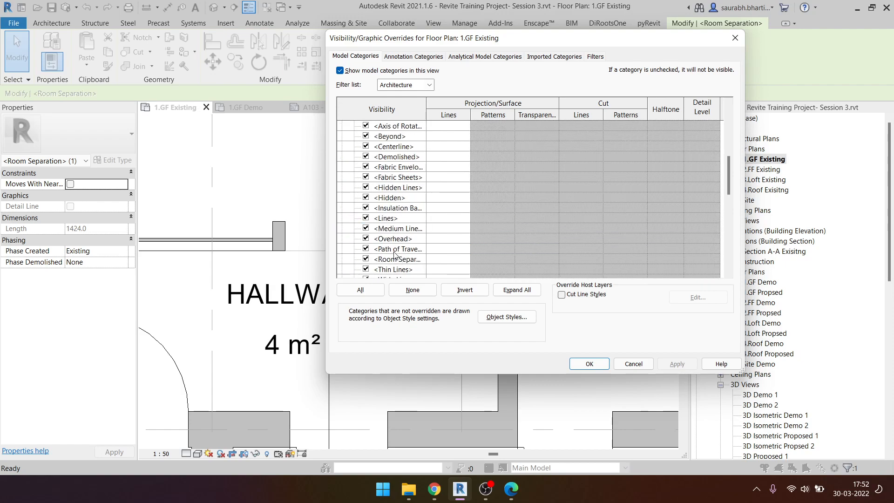
left_click(366, 259)
left_click(590, 364)
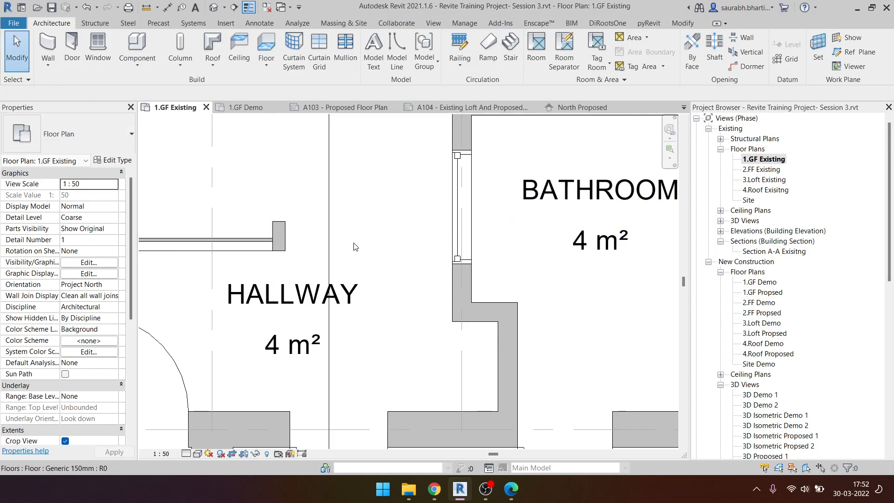
left_click(310, 251)
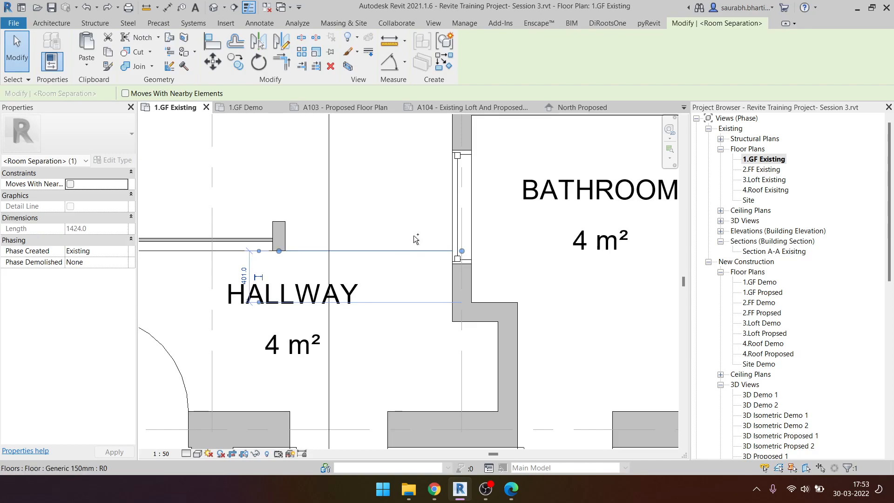
key("Escape")
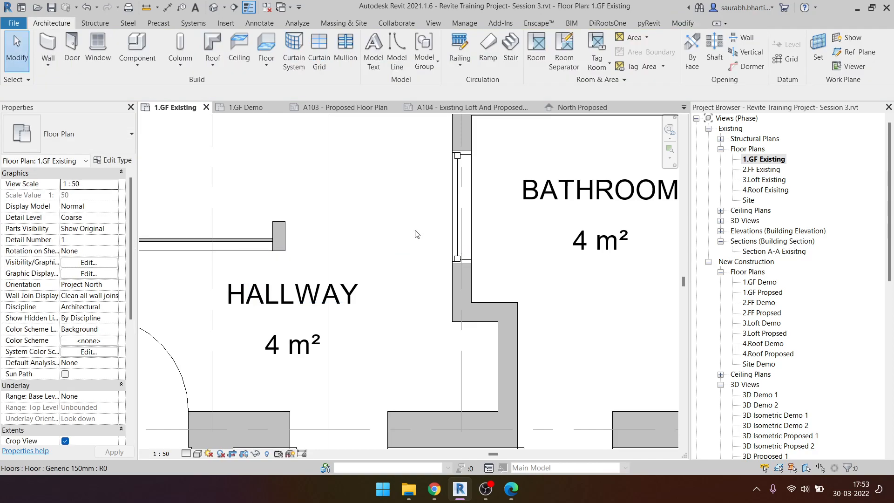
- Compare the ground floor room names with those on the survey sketch beside the plan
scroll(415, 232, "down", 3)
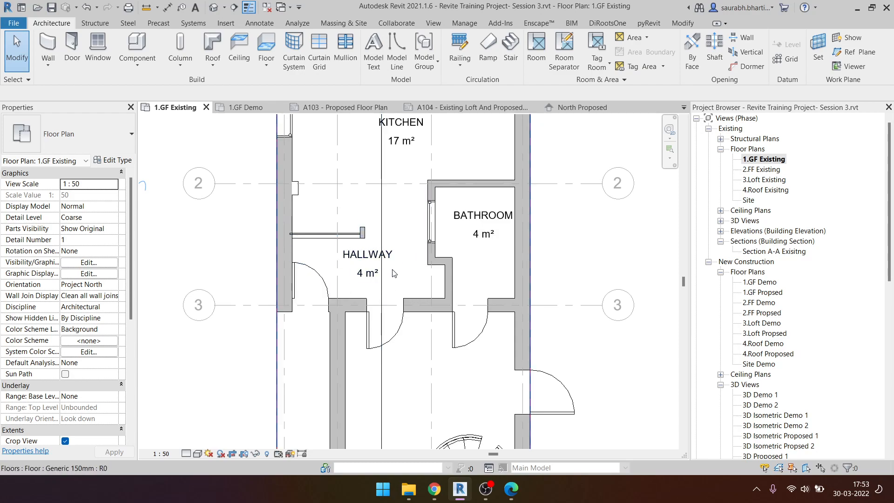
scroll(410, 279, "down", 5)
scroll(200, 279, "up", 6)
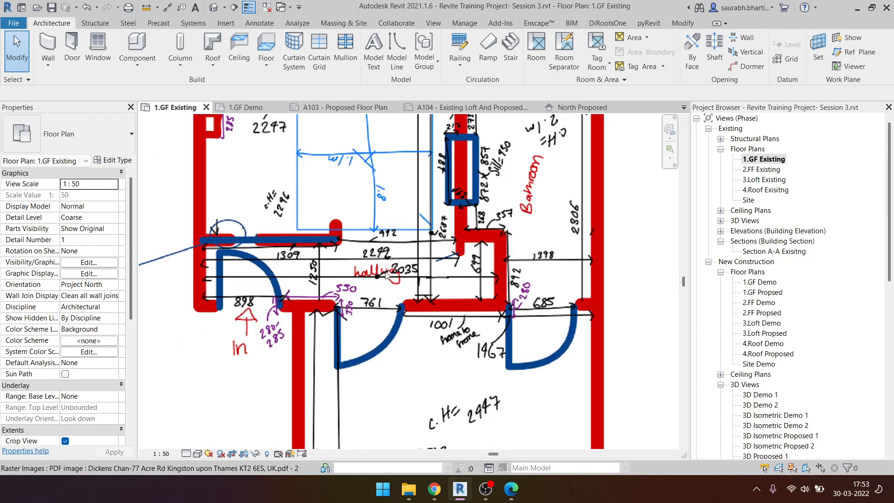
left_click(390, 281)
scroll(392, 255, "down", 2)
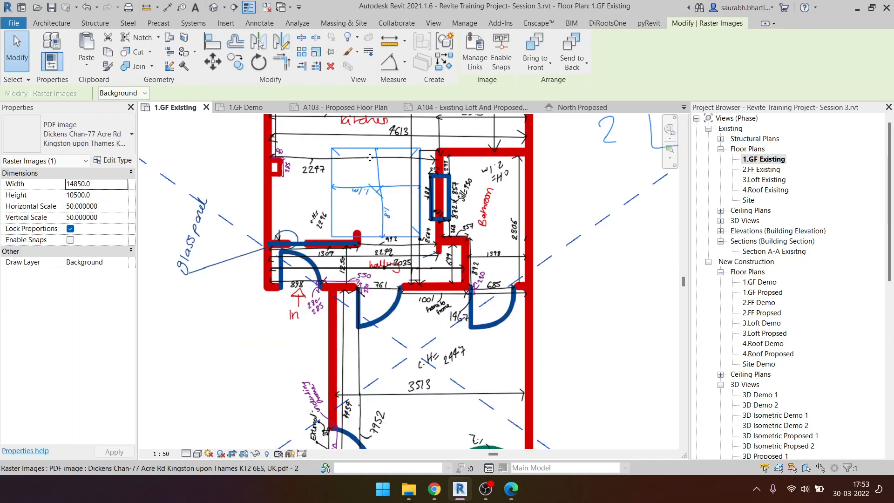
middle_click_drag(436, 346, 412, 175)
scroll(245, 302, "down", 5)
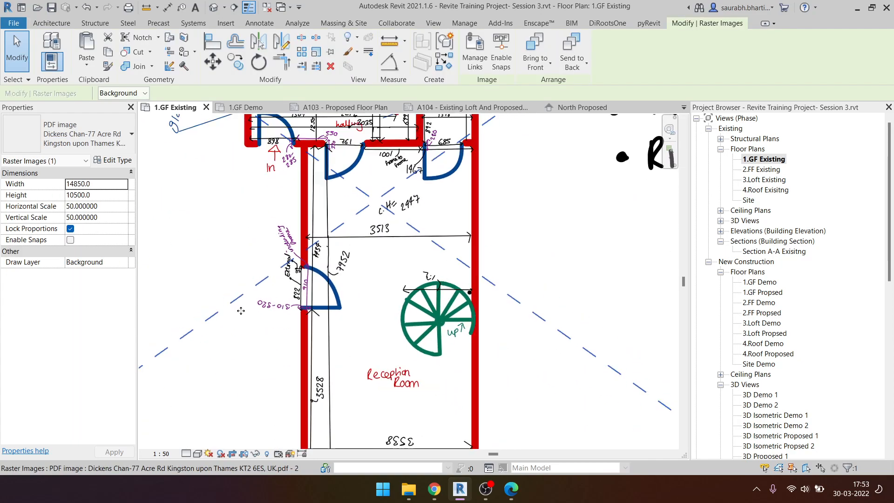
scroll(245, 303, "down", 2)
key("Escape")
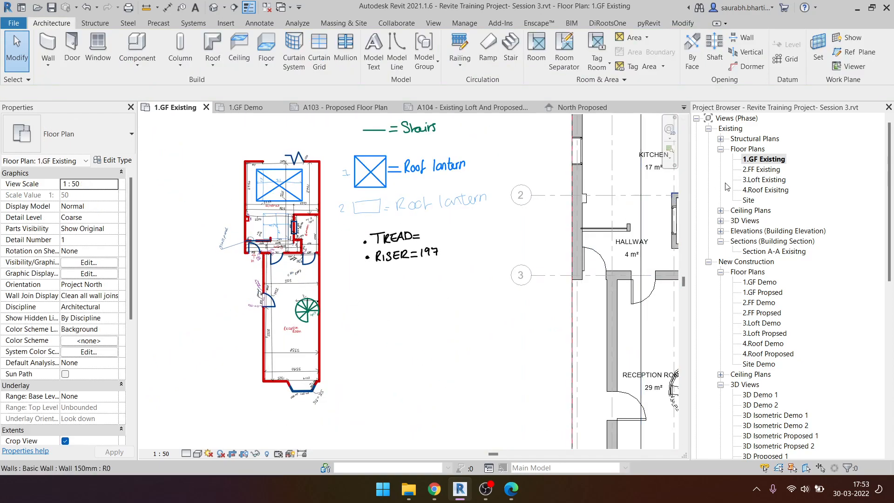
- Open the 2.FF Existing floor plan, reveal hidden elements and widen the crop region to include the survey sketch
double_click(764, 169)
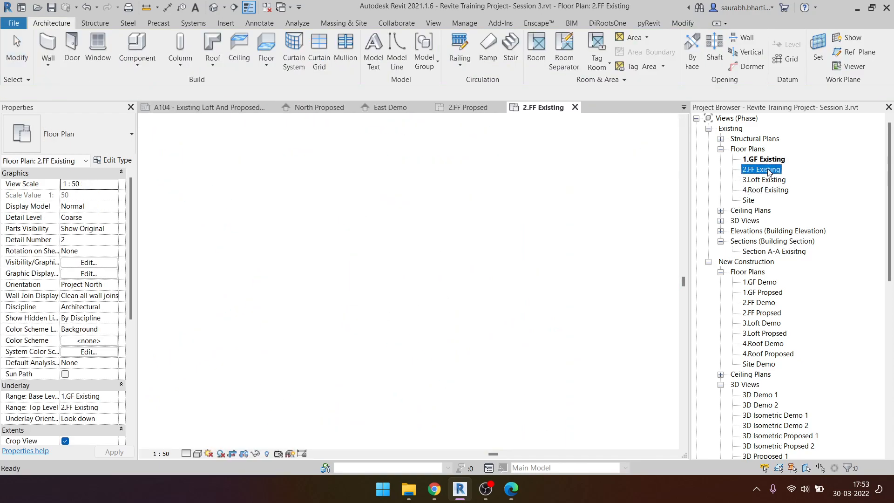
scroll(475, 280, "down", 4)
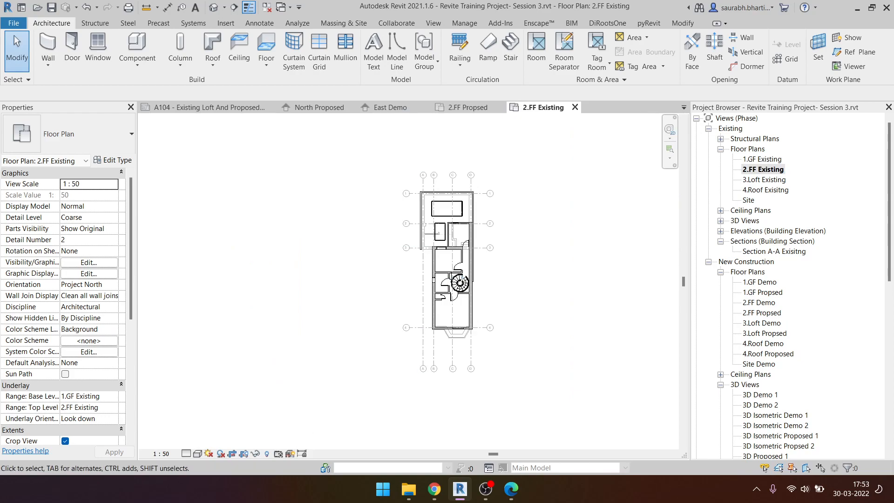
left_click(267, 454)
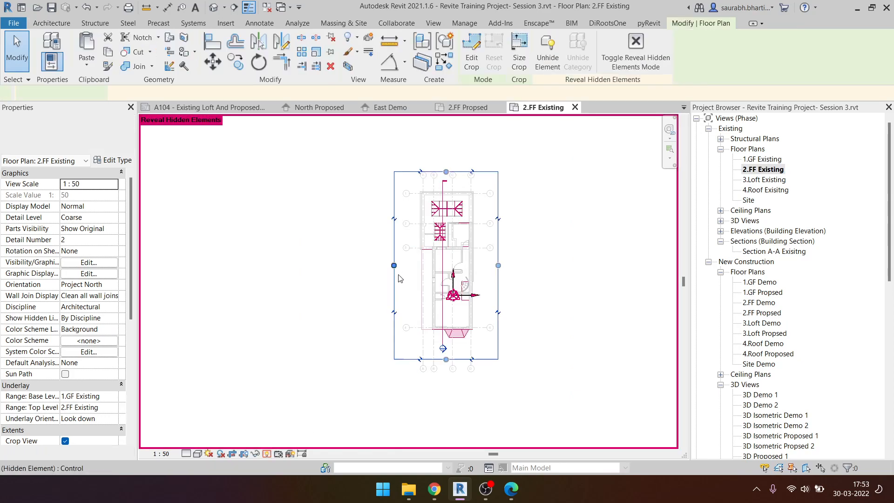
left_click(328, 265)
scroll(366, 334, "up", 1)
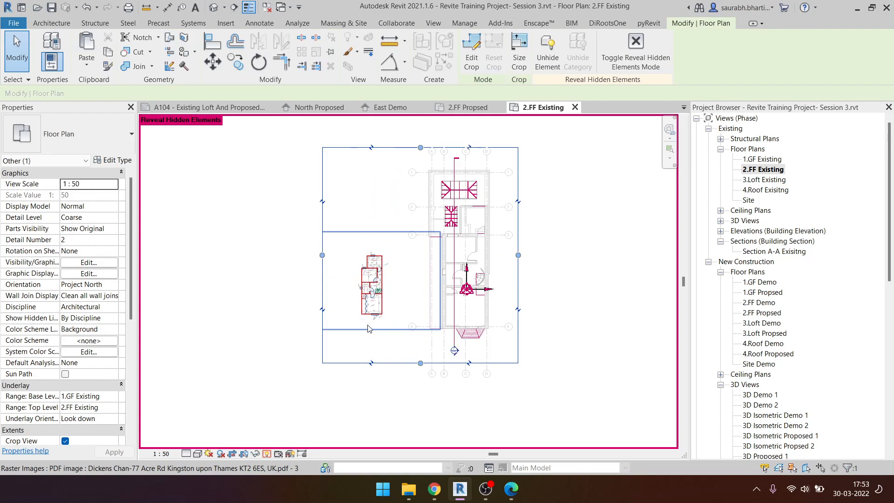
- Examine the room names on the first floor survey sketch and leave the reveal hidden elements mode
scroll(371, 304, "up", 6)
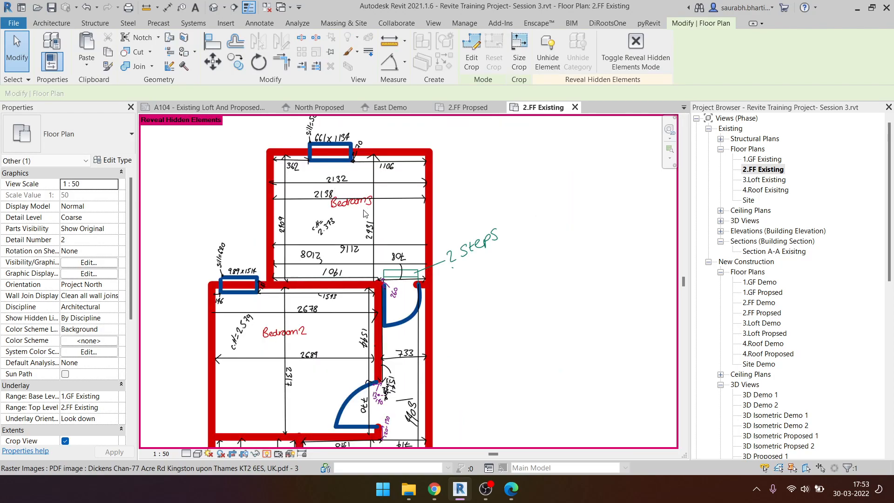
scroll(378, 209, "up", 6)
scroll(371, 203, "down", 7)
scroll(270, 344, "up", 1)
scroll(258, 350, "down", 3)
scroll(300, 292, "up", 4)
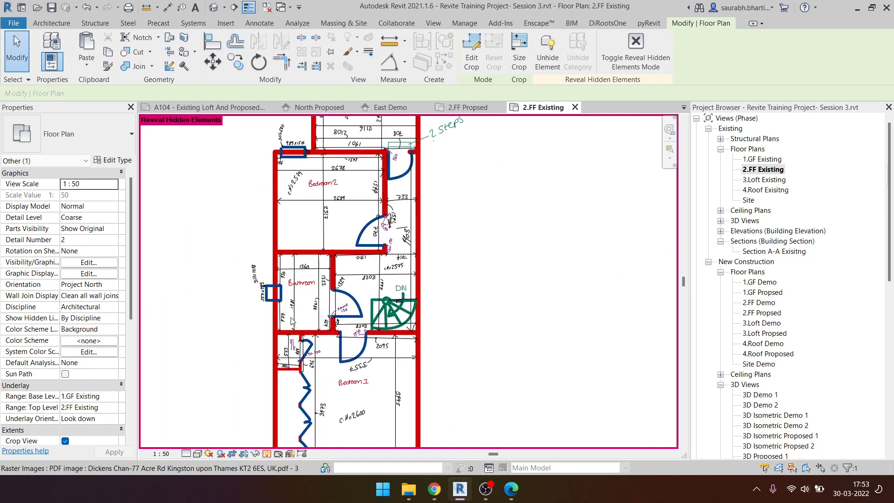
scroll(300, 292, "down", 4)
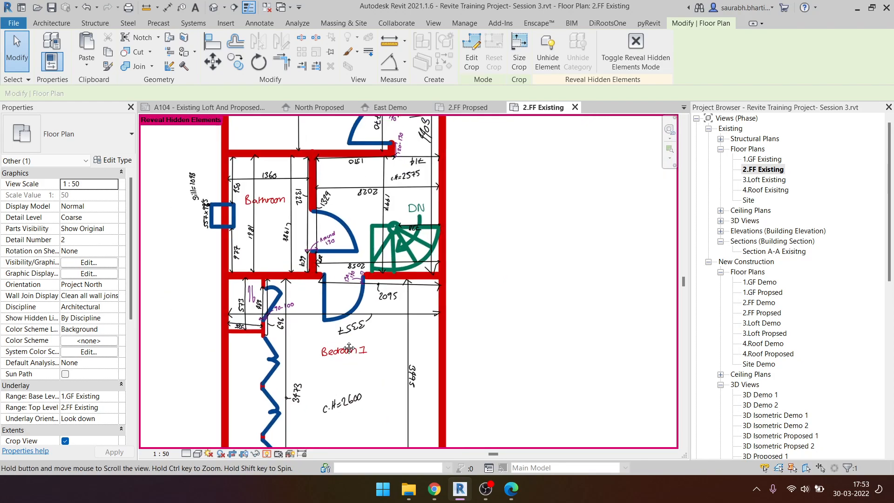
scroll(350, 326, "down", 4)
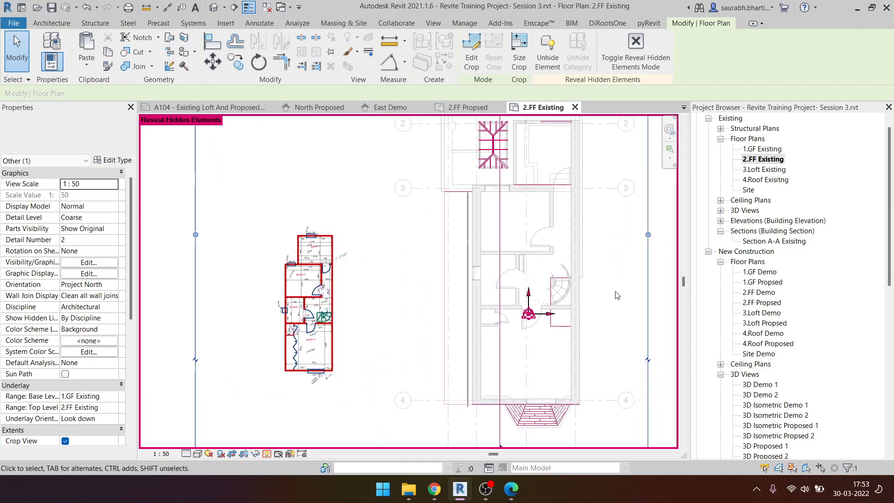
scroll(477, 280, "down", 3)
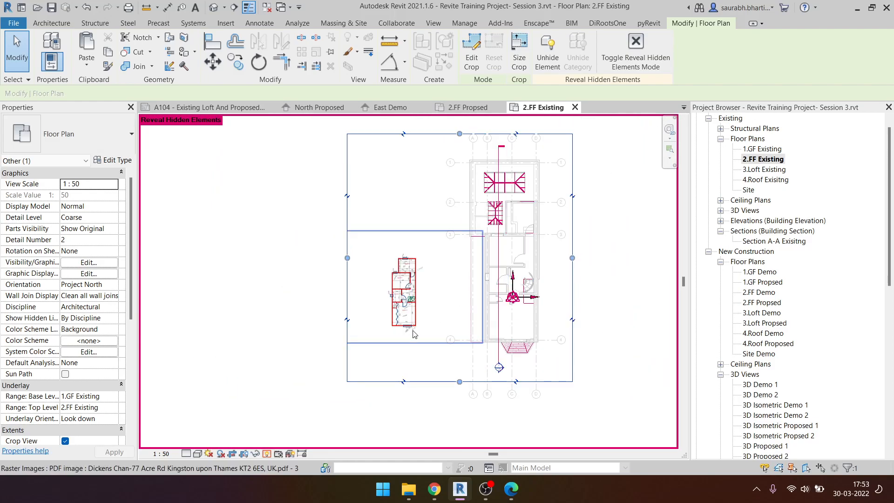
left_click(267, 453)
- Place tagged rooms in the front room, the two rooms off the landing, the rear room and the hallway of the 2.FF Existing plan
scroll(552, 301, "up", 3)
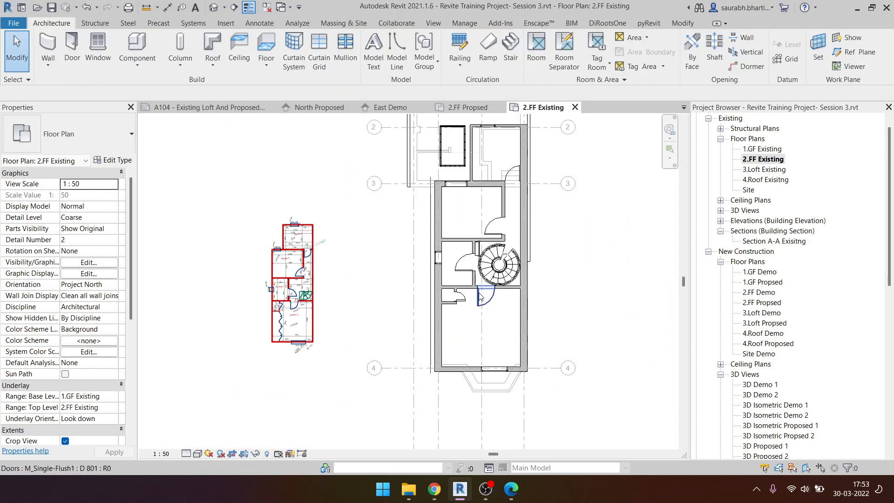
left_click(536, 50)
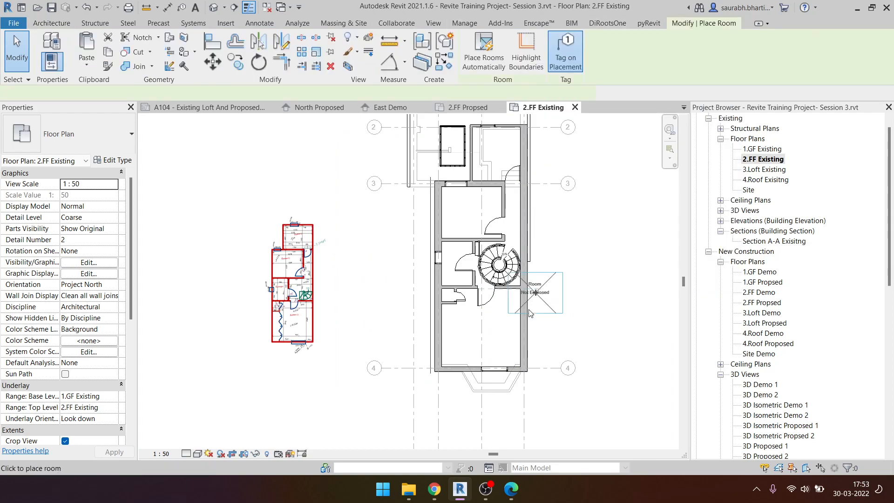
scroll(494, 334, "up", 3)
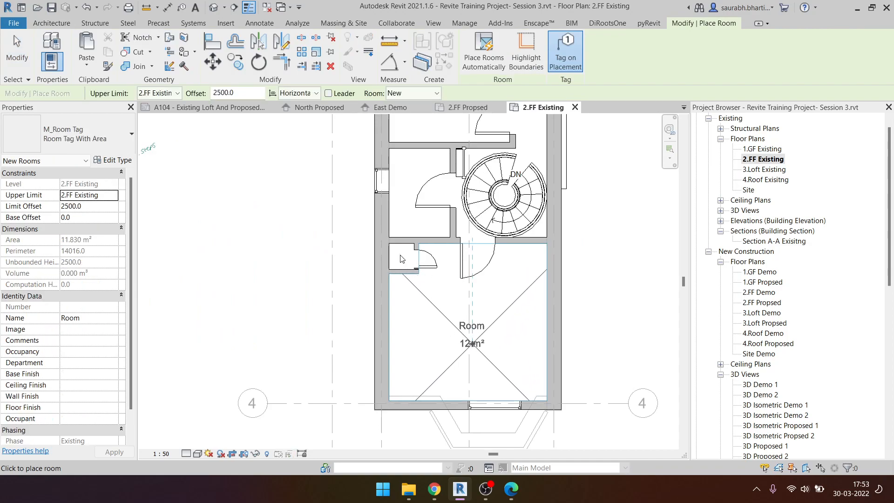
middle_click_drag(438, 163, 438, 364)
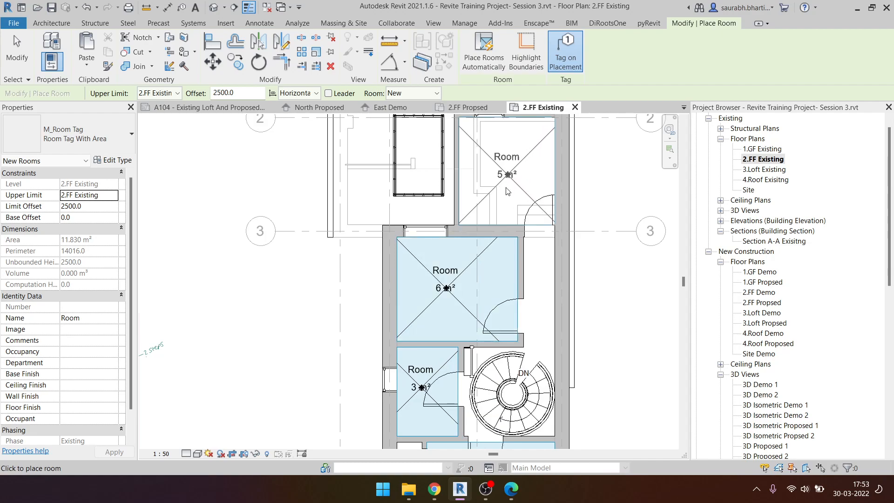
middle_click_drag(512, 166, 506, 208)
middle_click_drag(525, 335, 531, 210)
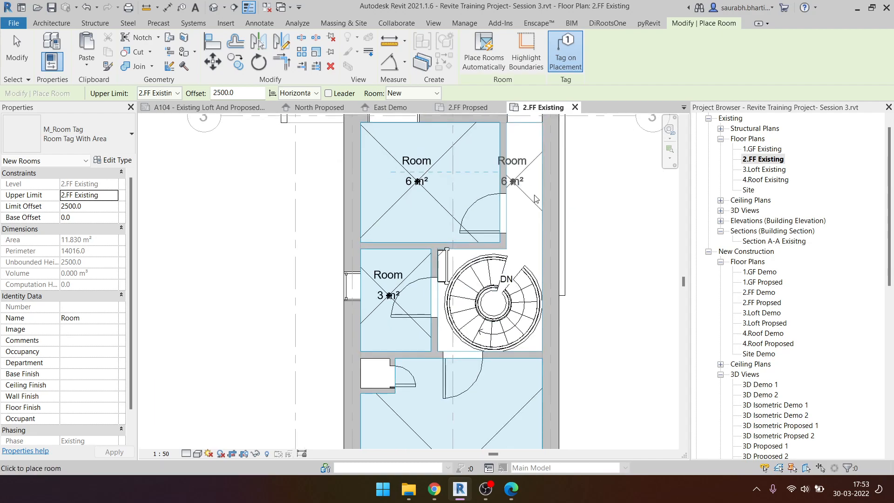
middle_click_drag(497, 343, 511, 231)
- Place a tagged room in the small cupboard in the front room's corner and end room placement
scroll(388, 271, "up", 2)
scroll(388, 270, "up", 2)
left_click(392, 272)
scroll(418, 272, "down", 5)
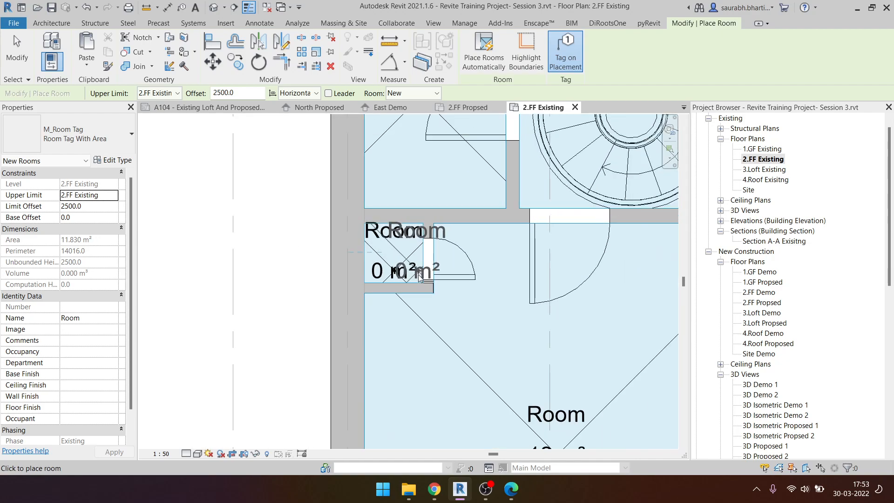
key("Escape")
scroll(404, 291, "down", 3)
scroll(446, 330, "up", 3)
left_click(405, 272)
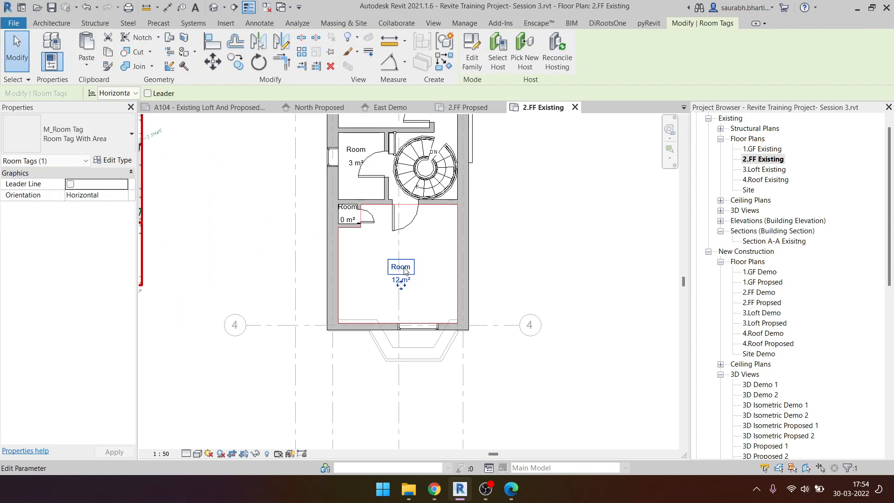
left_click(341, 424)
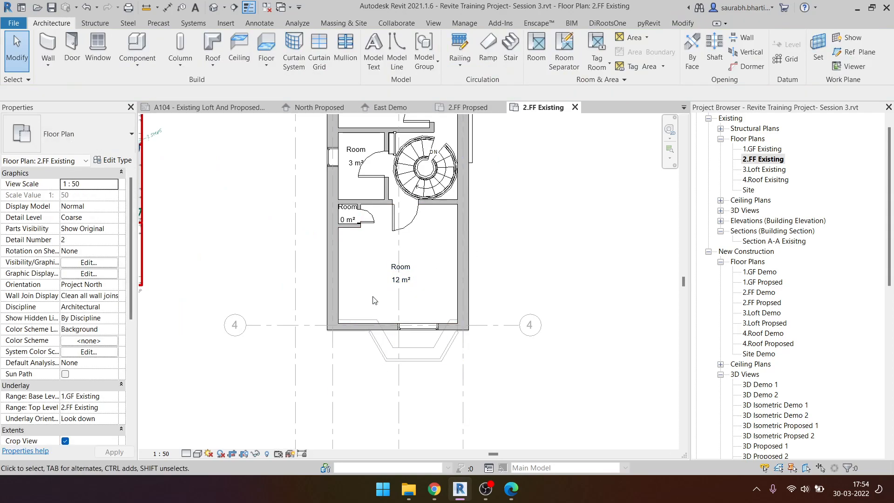
left_click(404, 267)
key("Escape")
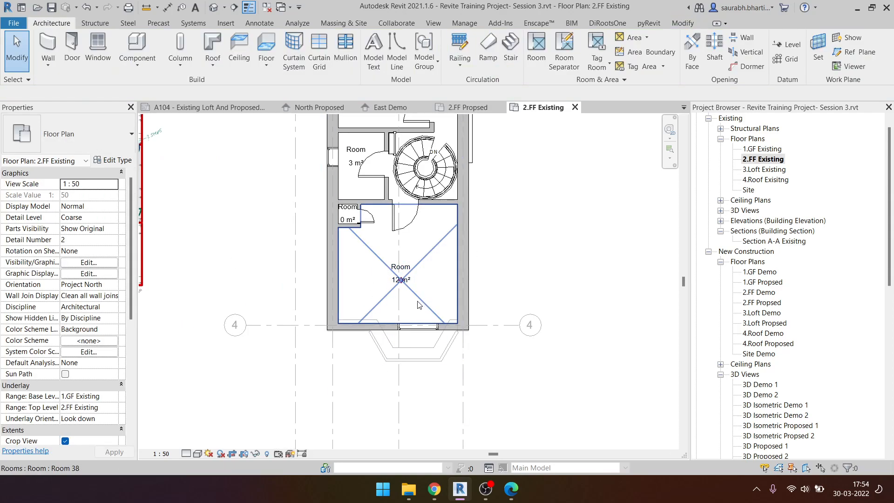
left_click(415, 270)
key("Escape")
left_click(438, 250)
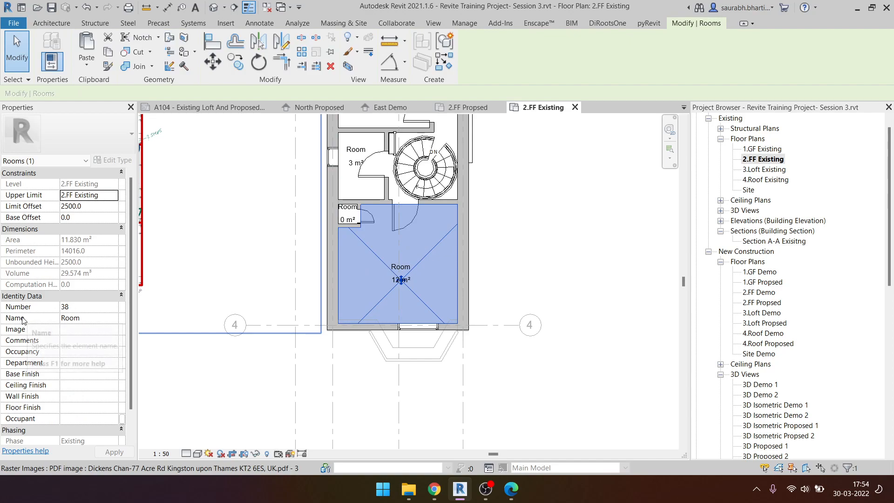
left_click(110, 321)
scroll(107, 356, "up", 8)
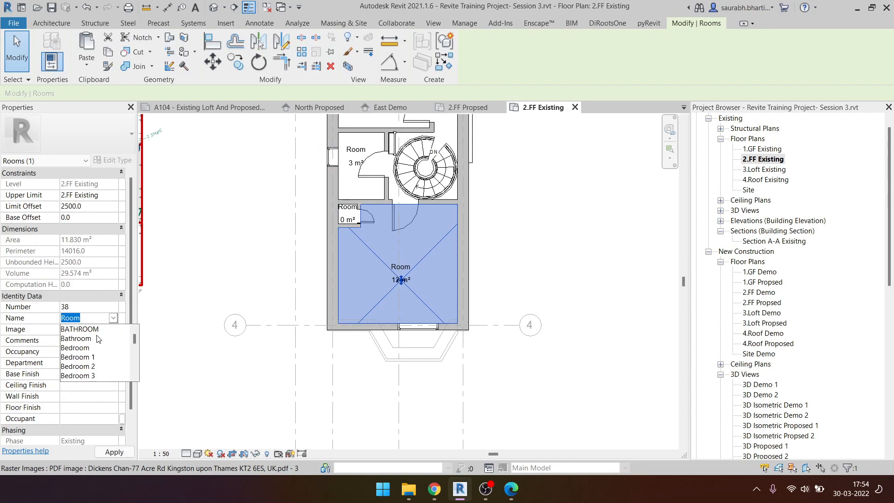
left_click(370, 283)
- Rename the front room to BED 1 through its room tag
left_click(401, 266)
left_click(406, 266)
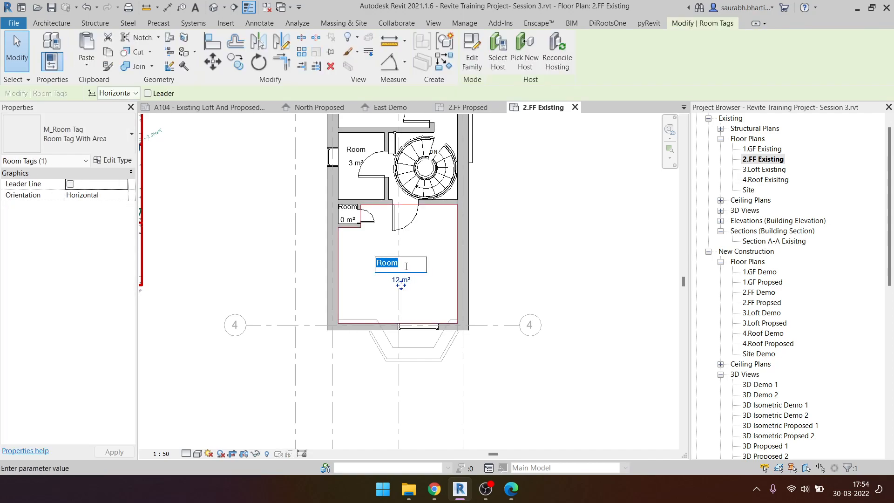
left_click(523, 273)
middle_click_drag(517, 216, 545, 384)
left_click(445, 154)
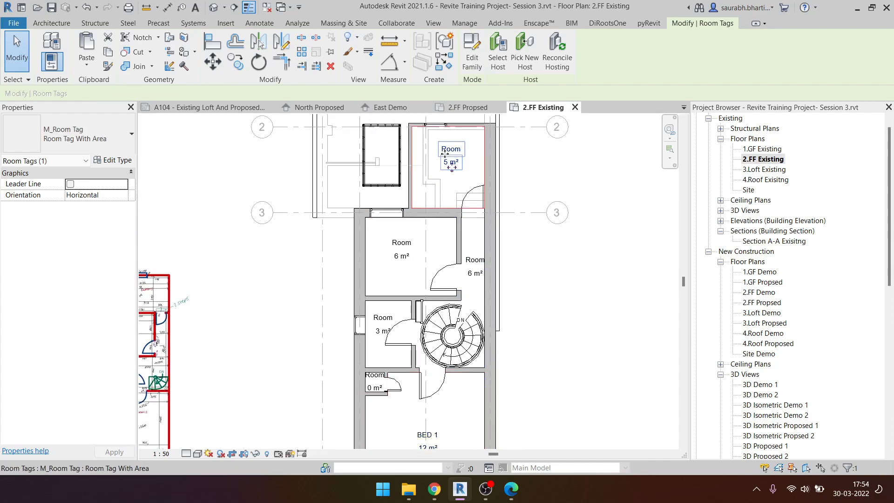
left_click(580, 207)
- Set the base level of the first floor existing plan's underlay range to None
scroll(567, 212, "down", 1)
scroll(359, 148, "up", 1)
middle_click_drag(350, 220, 344, 243)
scroll(368, 201, "down", 5)
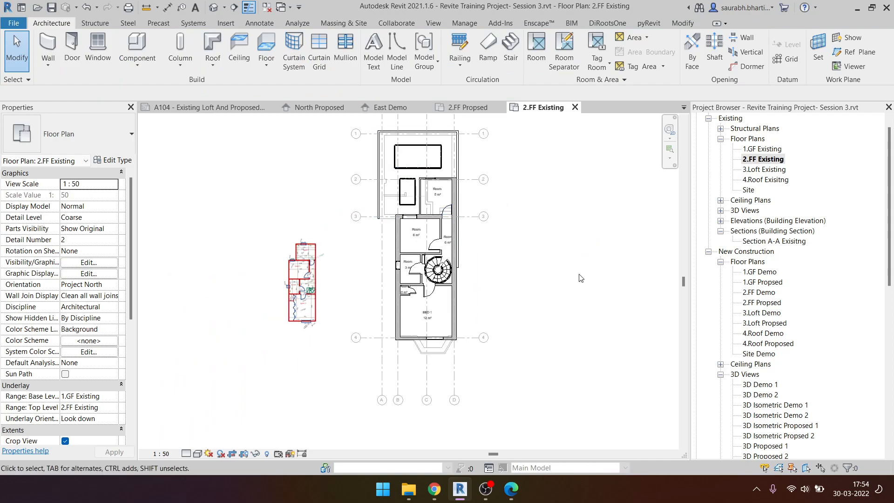
left_click(116, 399)
left_click(102, 407)
- Hide the Generic Models category in the first floor existing plan, using the sweep around the rear extension
scroll(406, 214, "up", 2)
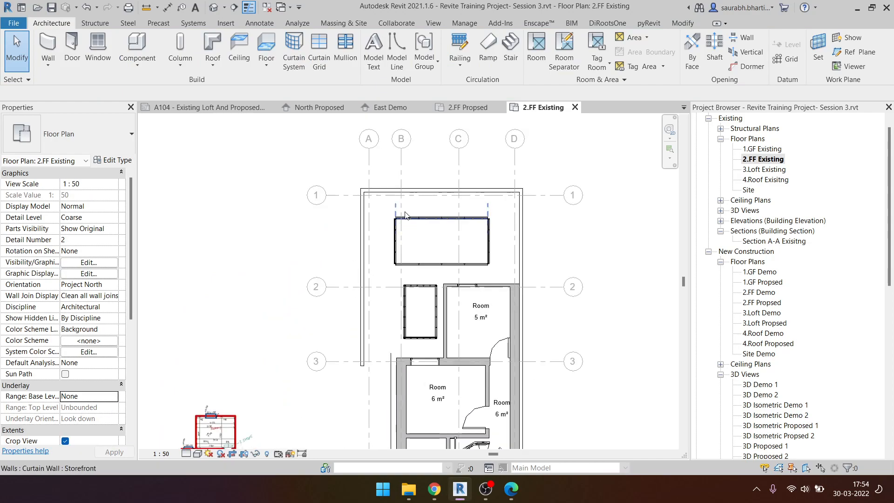
left_click(366, 201)
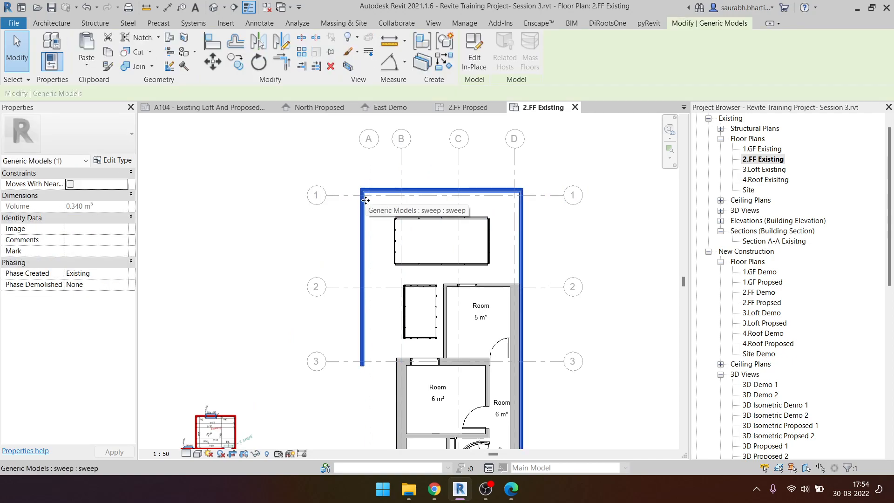
right_click(414, 191)
mouse_move(466, 245)
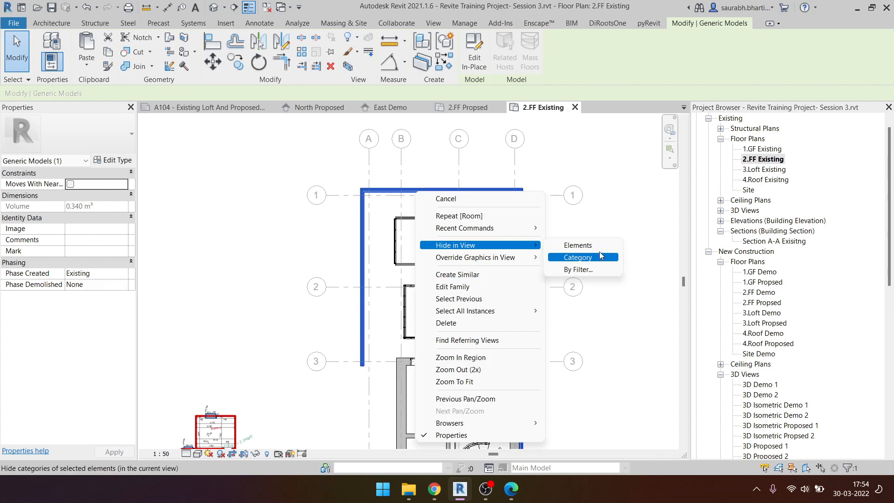
left_click(600, 256)
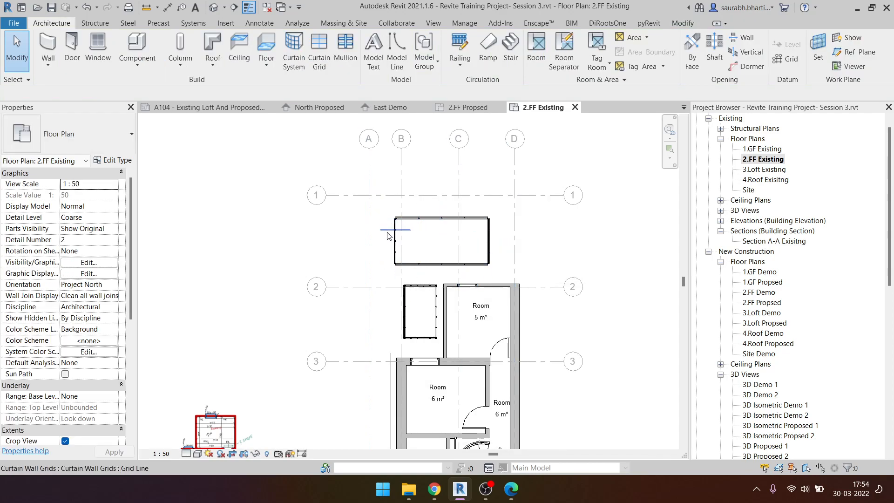
- Group the curtain walls of both rear rectangular roof lights into a model group named ROOGLIGHT
left_click(393, 247)
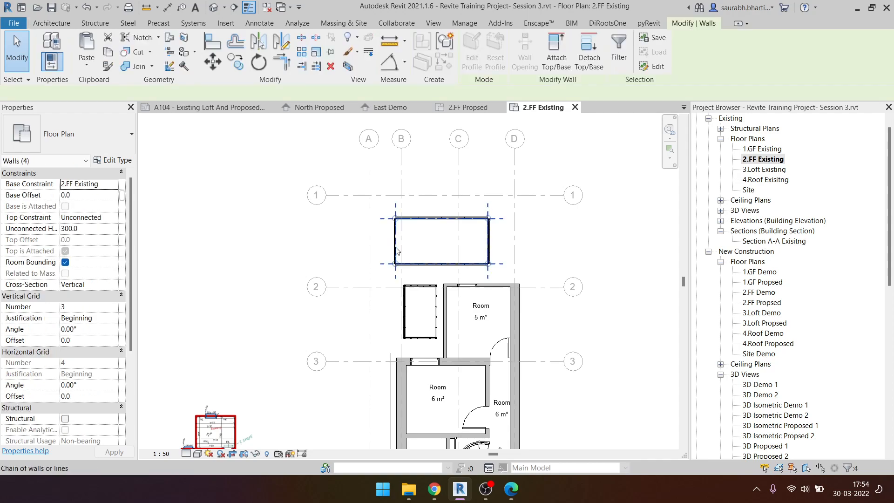
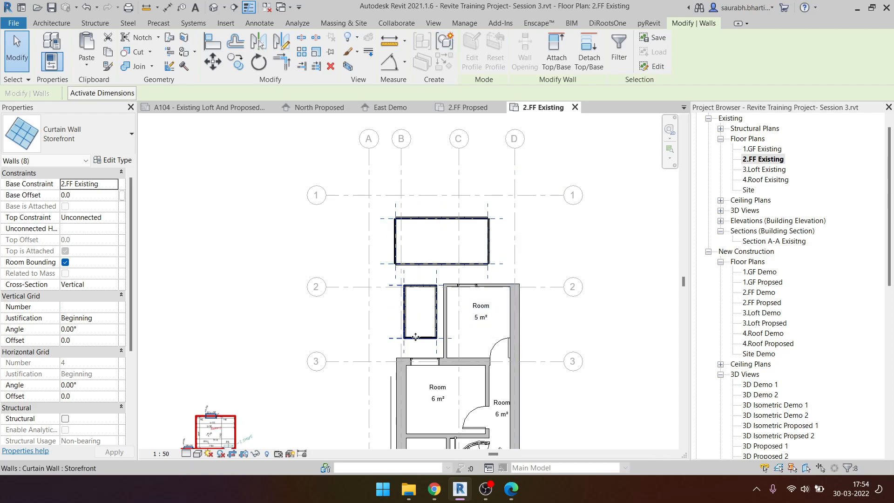
left_click(445, 42)
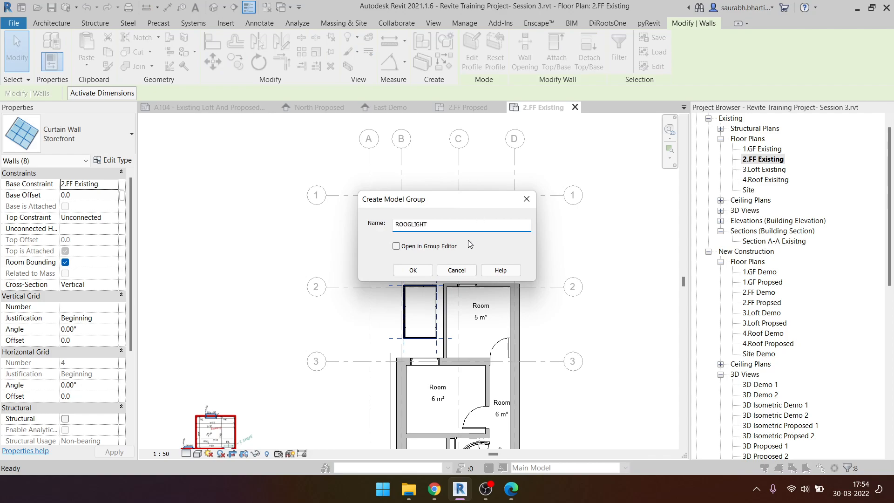
left_click(412, 271)
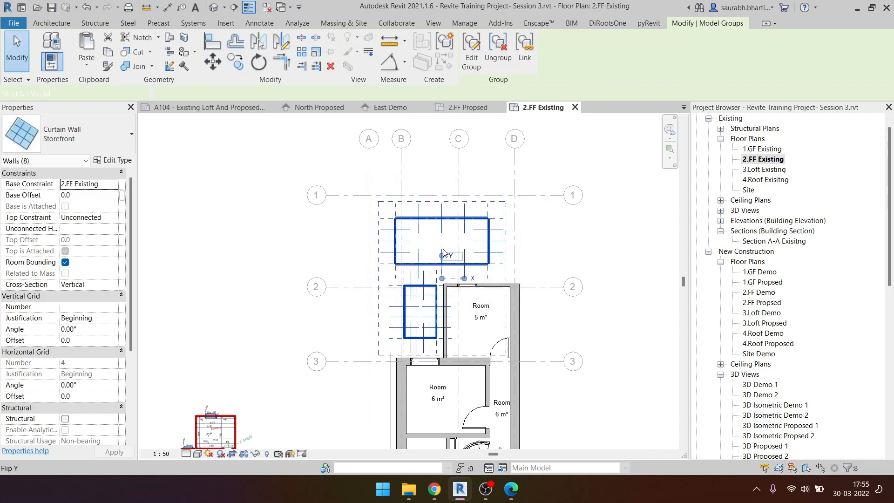
- Try to hide the roof light group by category in the first floor existing plan, and undo the hiding
right_click(483, 217)
mouse_move(557, 274)
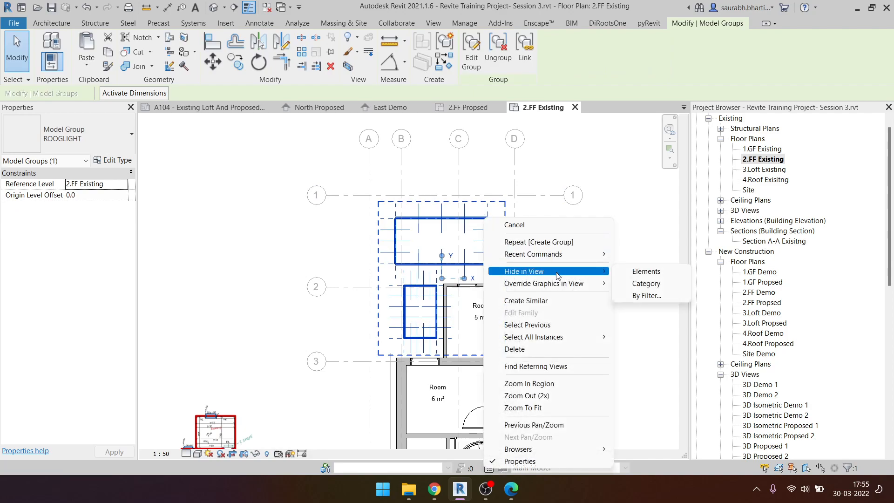
left_click(634, 285)
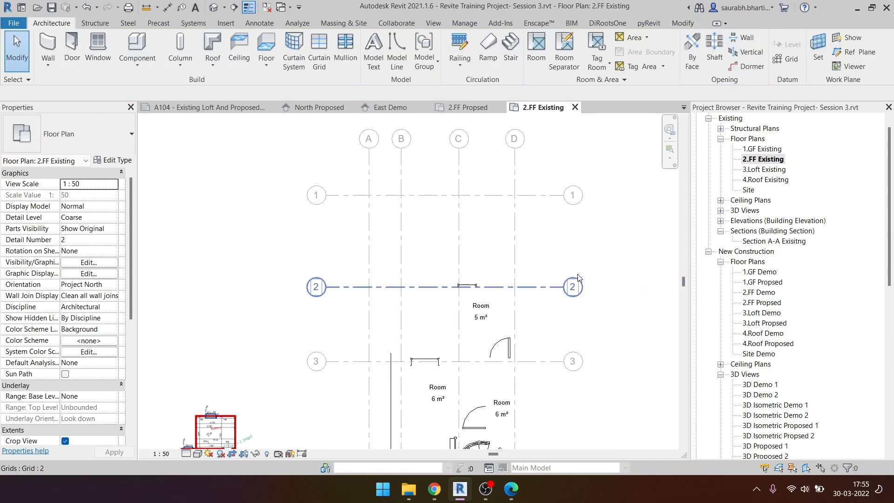
key("ctrl+z")
key("Escape")
- Try to hide only the roof light group's elements in the first floor existing plan, and undo the hiding
left_click(433, 222)
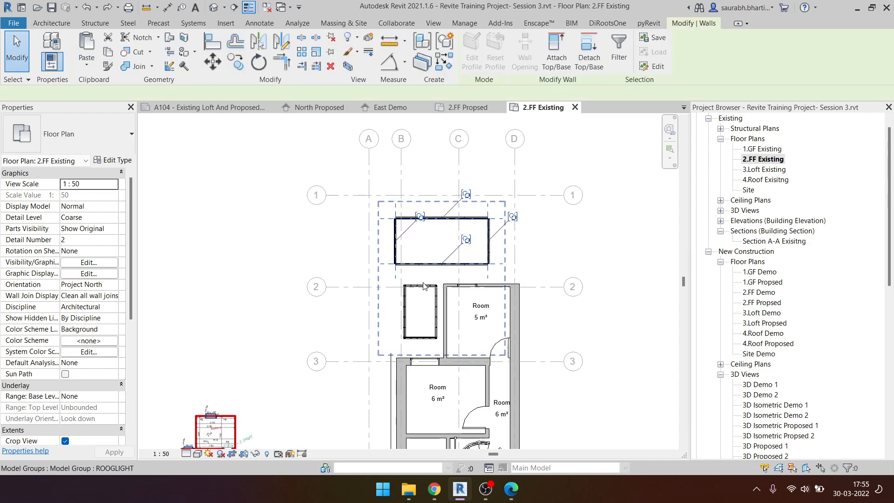
key("Escape")
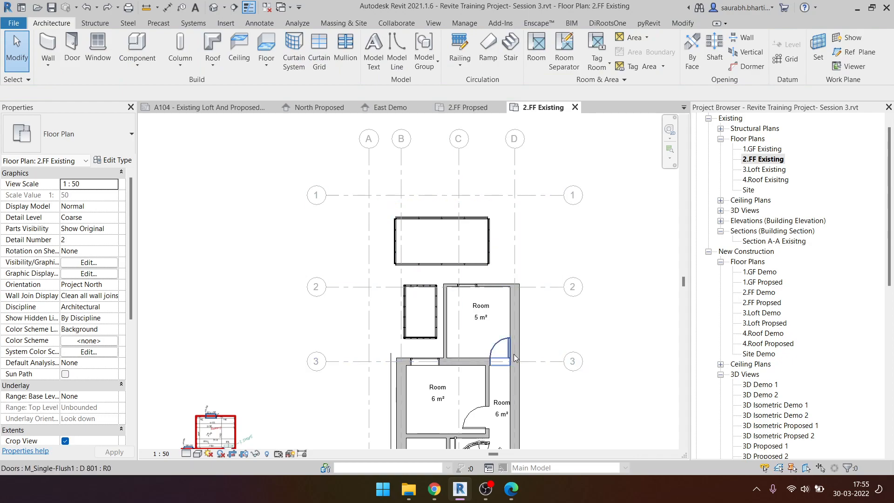
left_click(501, 241)
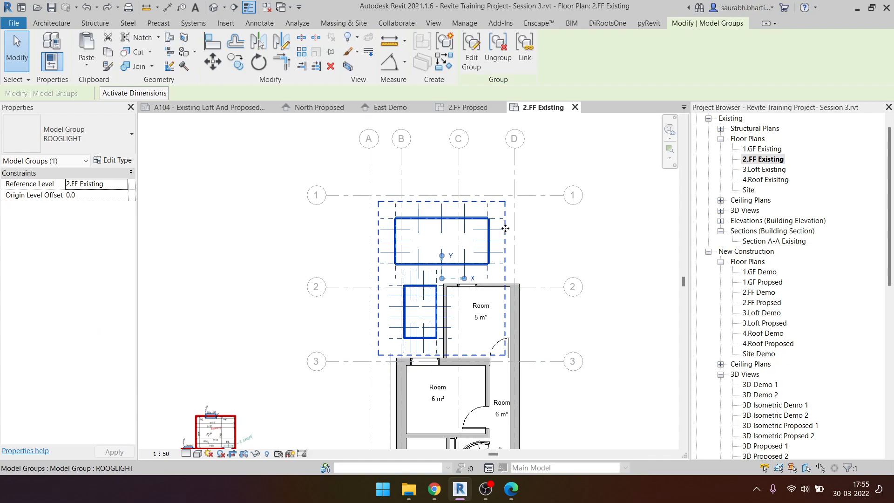
right_click(505, 228)
mouse_move(565, 280)
left_click(667, 278)
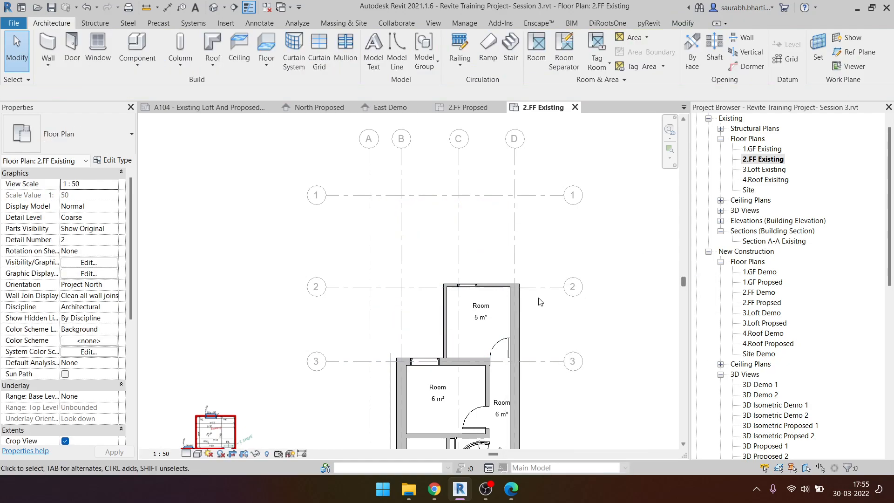
scroll(423, 321, "down", 3)
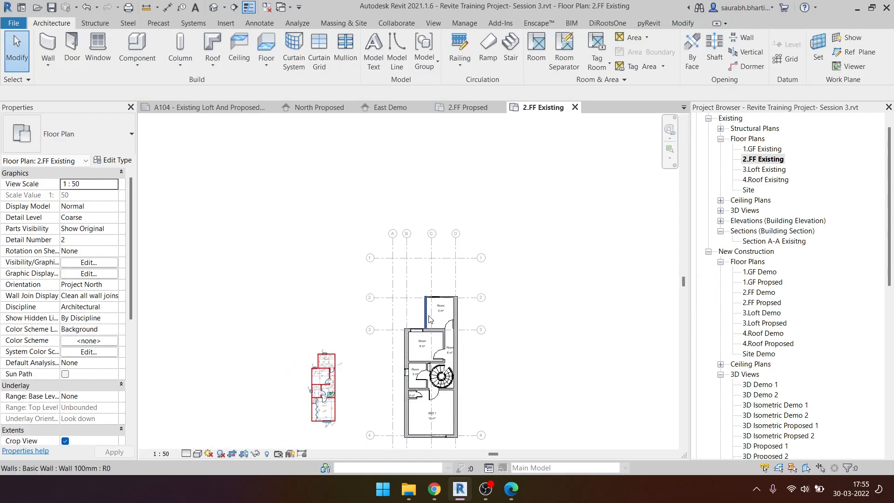
scroll(430, 317, "up", 3)
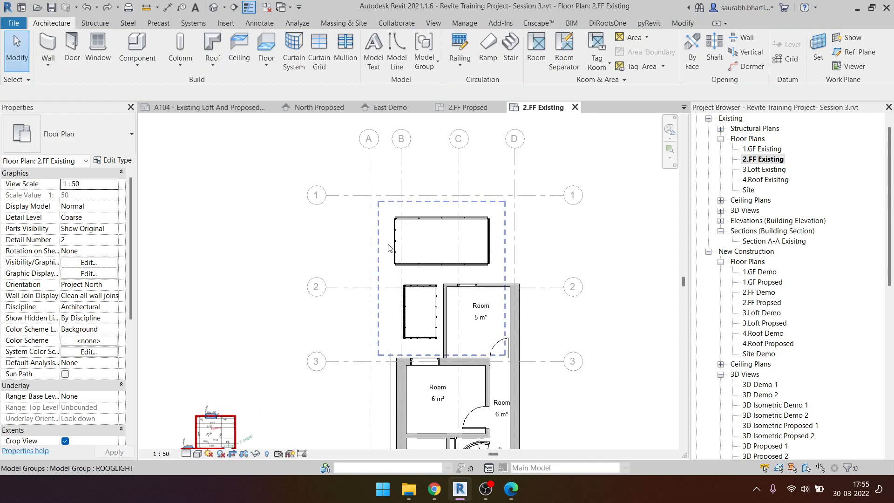
- Open the 1.GF Existing floor plan and examine the roof lanterns and room labels on its survey sketch
scroll(394, 249, "down", 2)
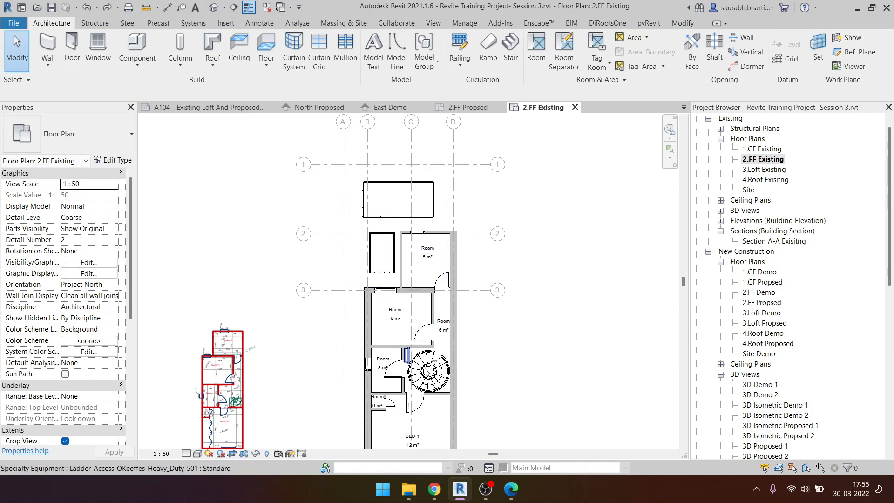
scroll(215, 356, "up", 2)
scroll(293, 301, "down", 2)
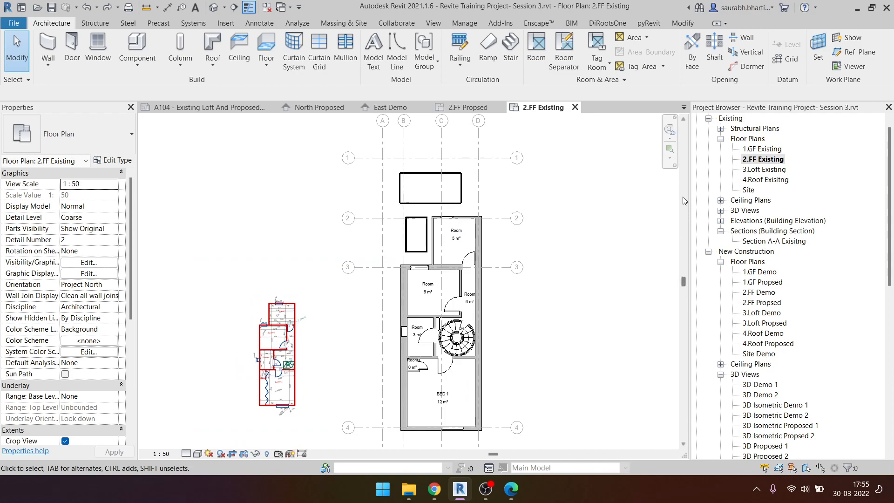
double_click(762, 149)
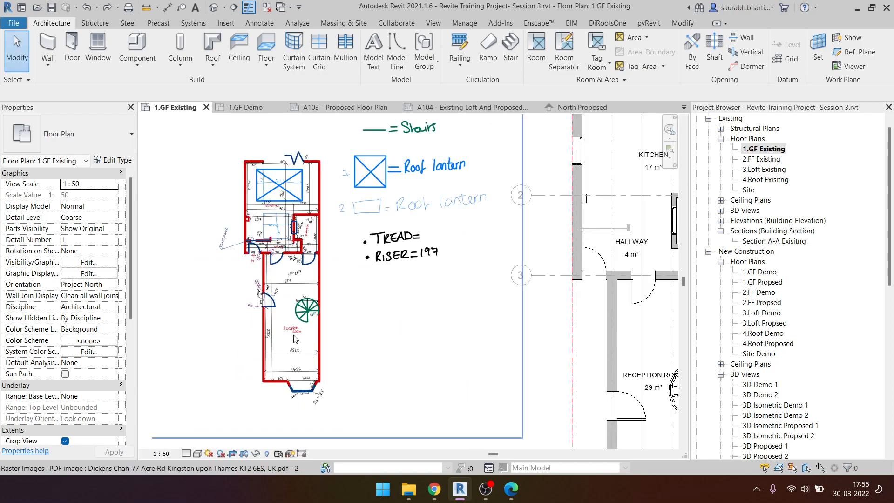
scroll(283, 235, "up", 3)
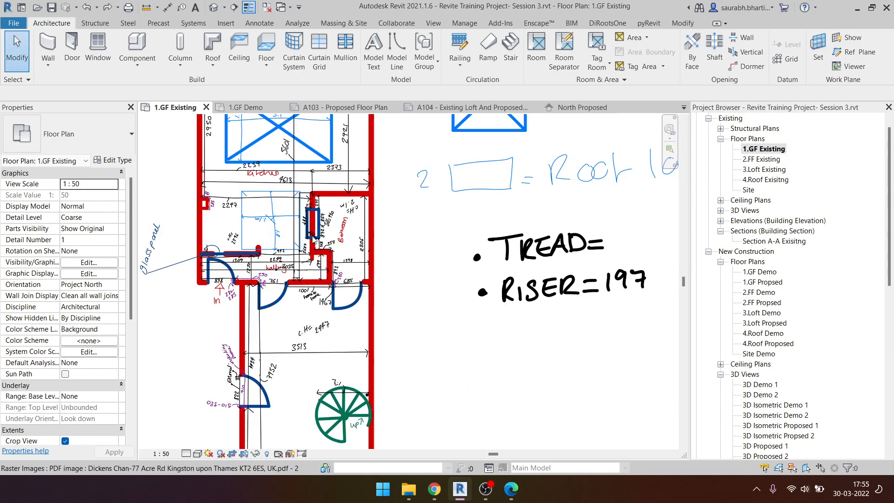
scroll(387, 282, "down", 2)
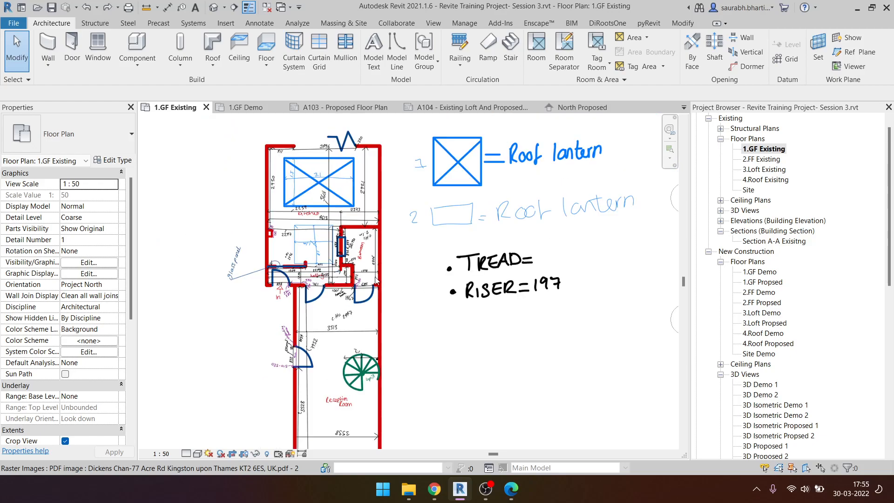
- Open the 2.FF Existing floor plan and name the rearmost room, beside the small roof light, Bedroom 2
left_click(773, 160)
double_click(764, 159)
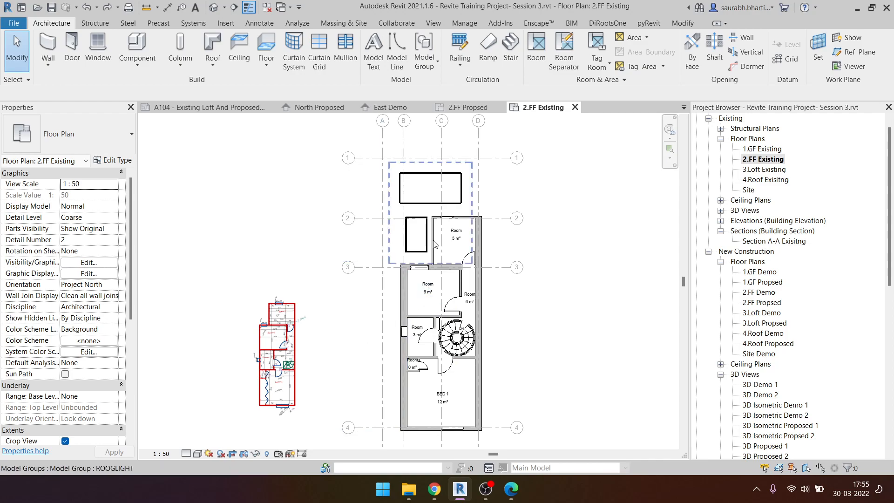
scroll(453, 244, "up", 3)
left_click(474, 224)
key("Escape")
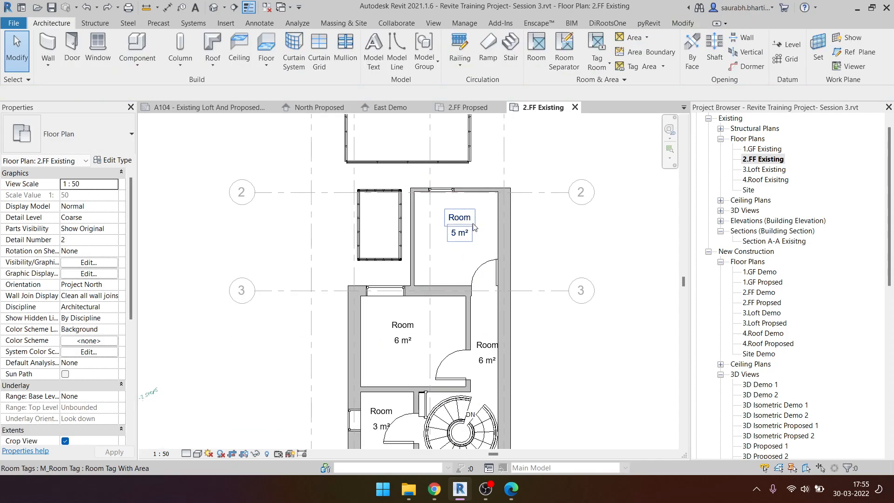
left_click(483, 246)
left_click(114, 318)
left_click(112, 318)
scroll(103, 366, "up", 8)
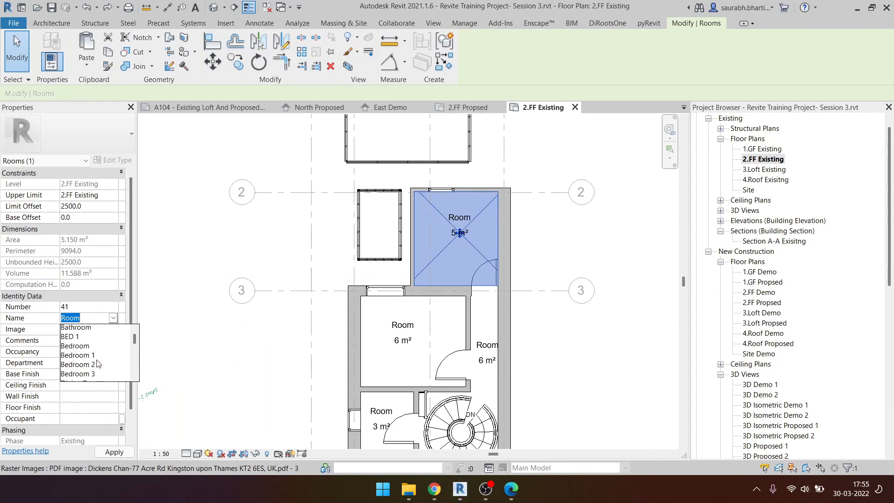
left_click(89, 375)
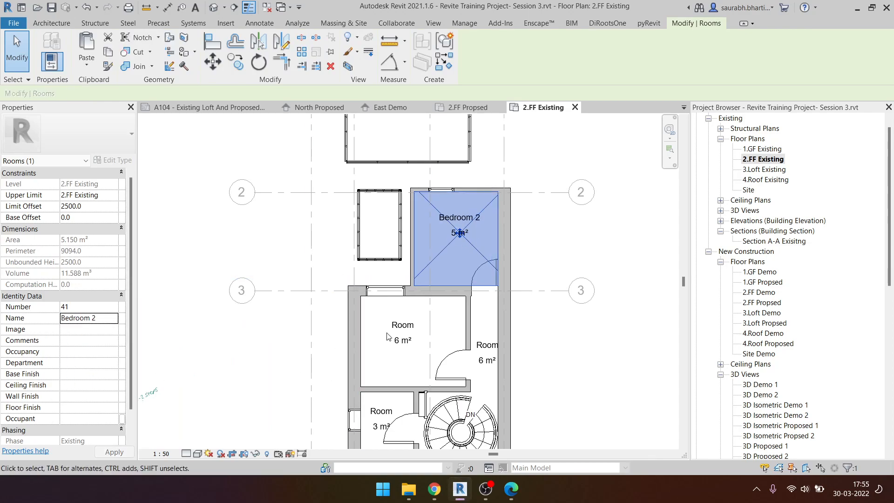
key("Escape")
- Name the room just below gridline 3, next to Bedroom 2, Bedroom 3
left_click(373, 318)
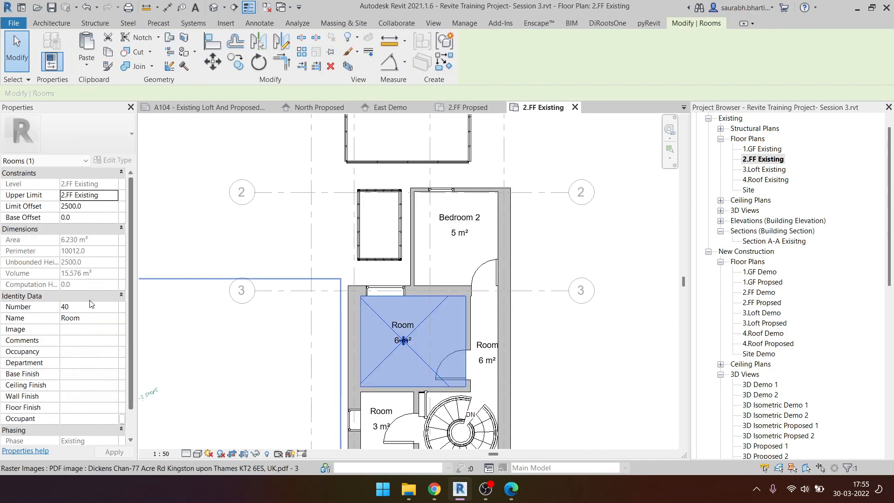
left_click(114, 320)
left_click(113, 320)
scroll(102, 364, "down", 2)
scroll(103, 365, "up", 5)
scroll(98, 375, "down", 2)
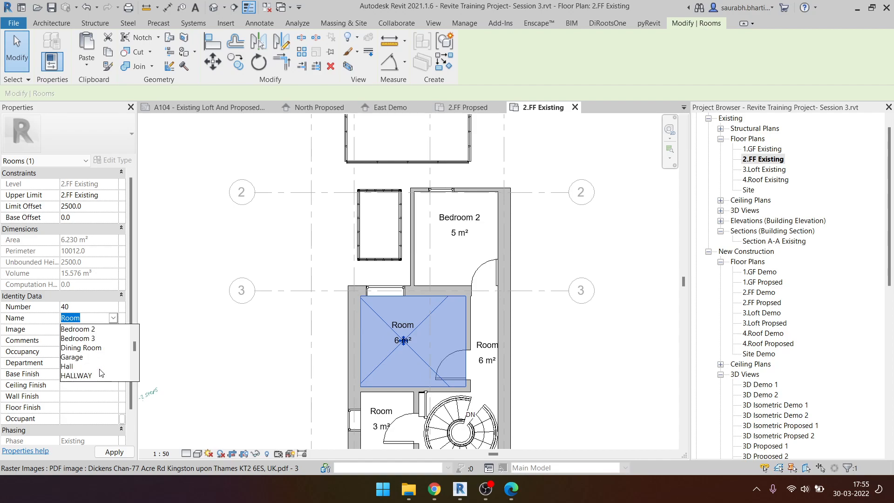
left_click(101, 339)
key("Escape")
- Name the narrow room that runs alongside Bedroom 3 to the spiral stair Passage
left_click(490, 356)
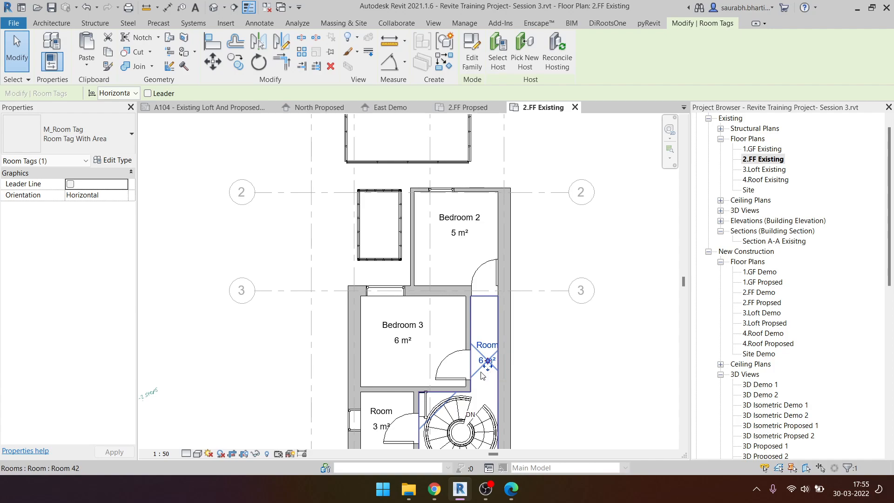
left_click(488, 371)
left_click(93, 318)
left_click(113, 318)
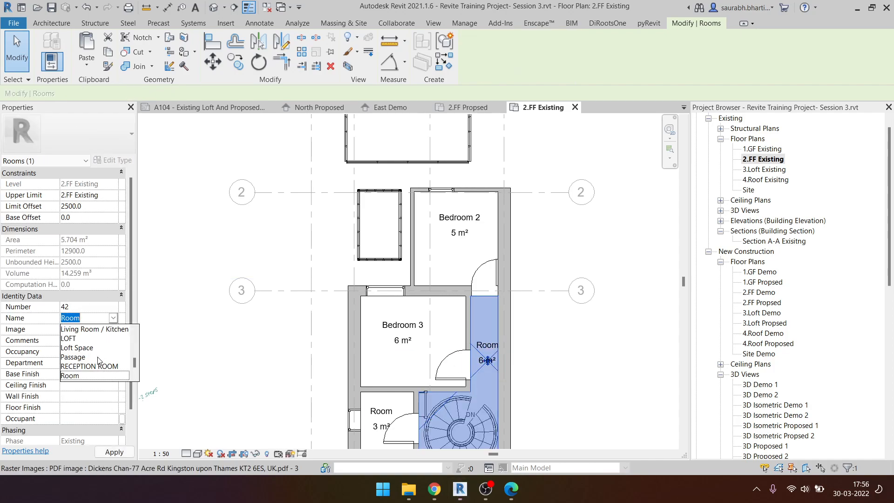
scroll(74, 368, "up", 2)
scroll(90, 370, "down", 2)
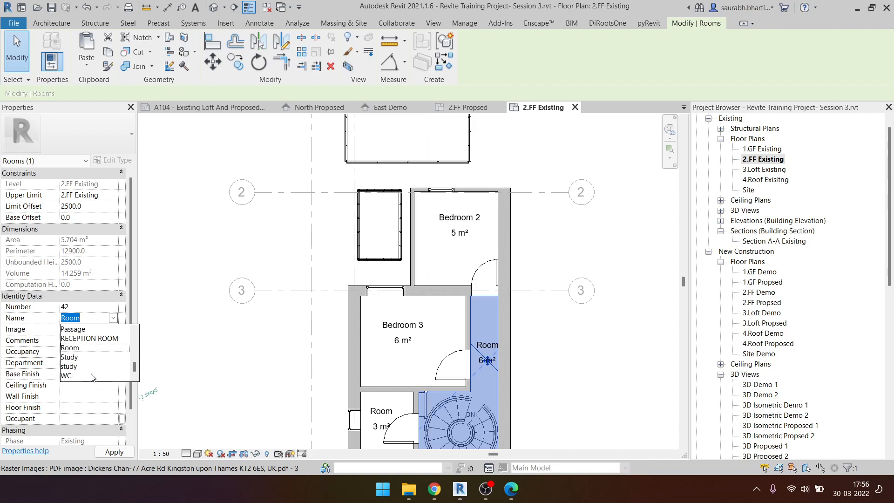
left_click(74, 330)
left_click(619, 289)
- Name the small room beside the spiral stair BATHROOM, using the uppercase entry
scroll(619, 288, "down", 3)
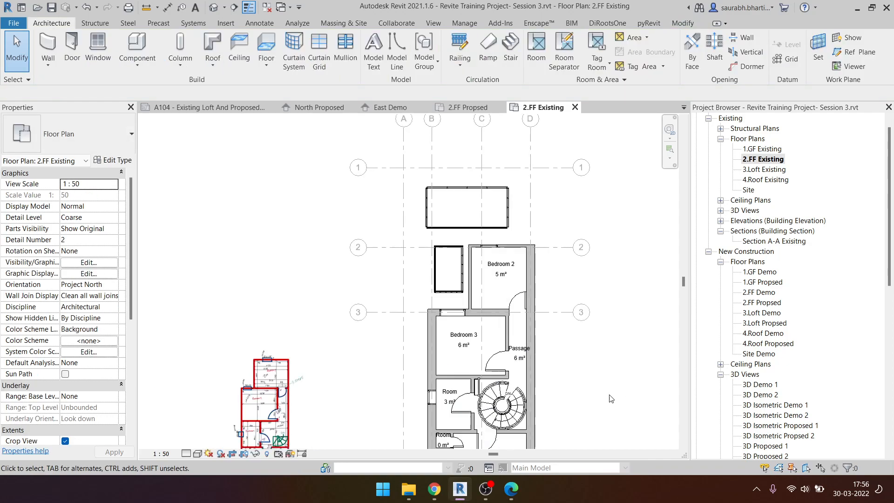
scroll(463, 288, "up", 3)
left_click(467, 291)
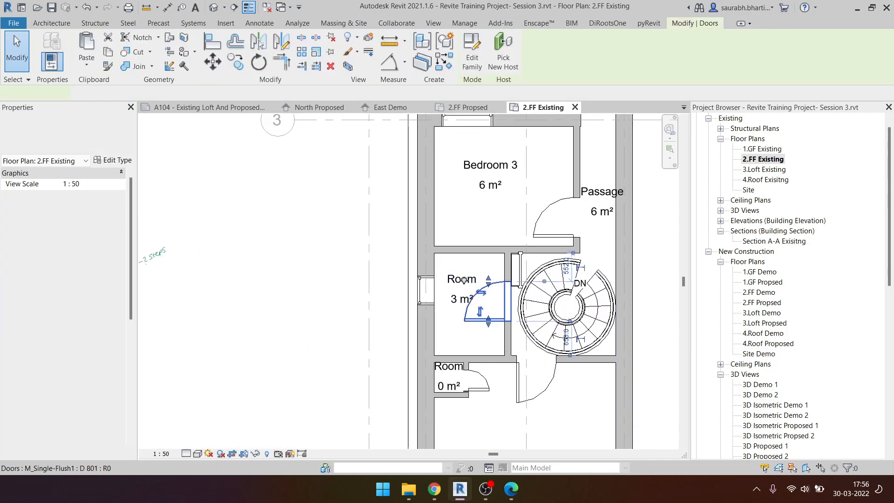
key("Escape")
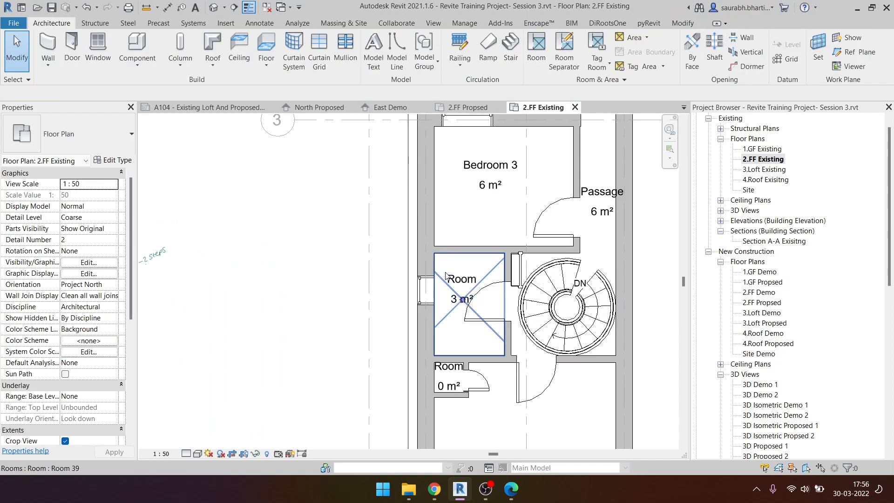
left_click(440, 279)
left_click(105, 317)
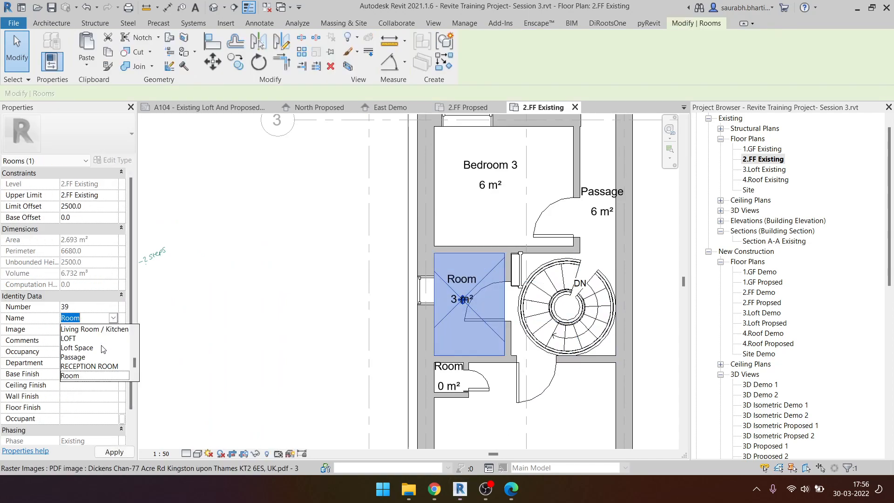
scroll(101, 377, "up", 10)
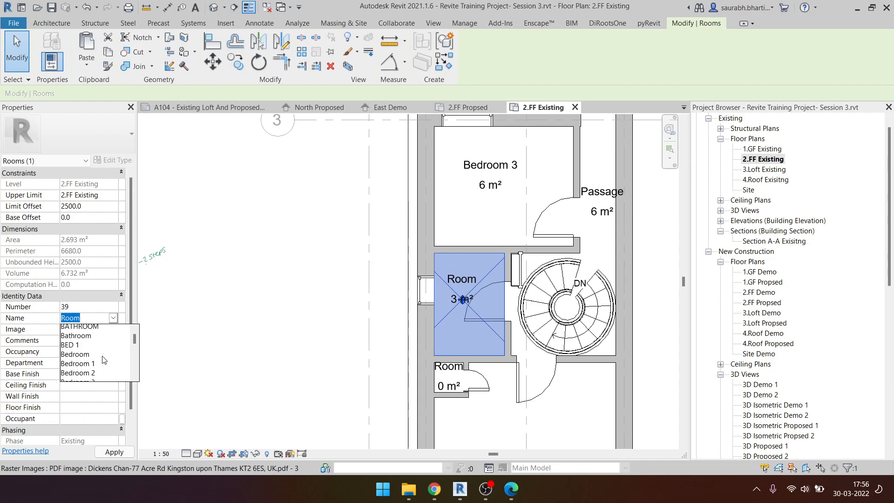
left_click(76, 338)
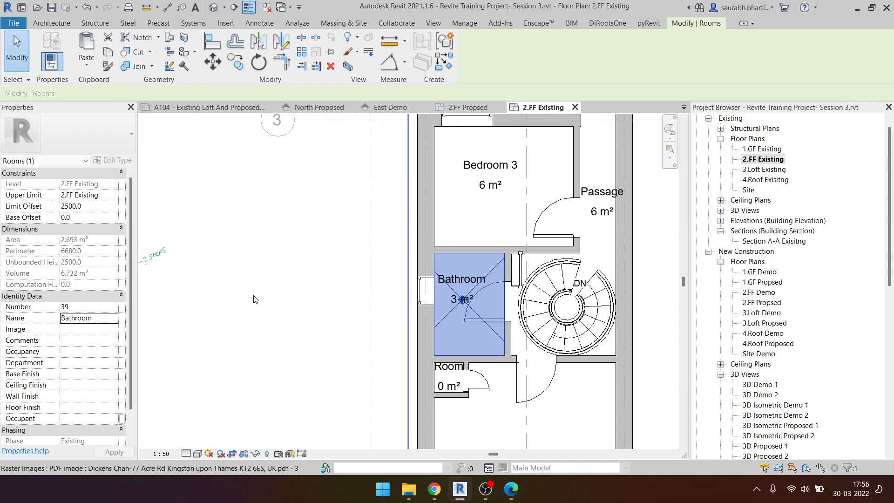
left_click(117, 319)
left_click(86, 329)
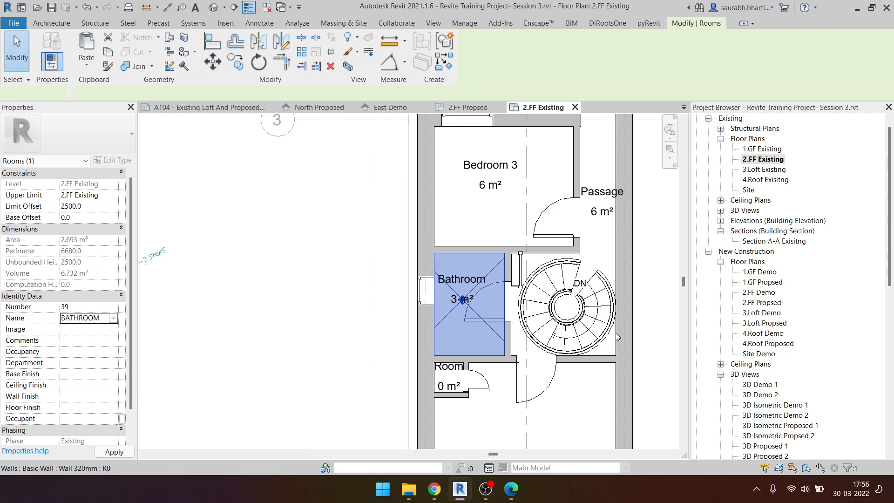
left_click(483, 313)
- Rename the tag of the small cupboard room in the corner of BED 1 as C
scroll(479, 309, "down", 2)
middle_click_drag(513, 301, 496, 281)
scroll(496, 281, "up", 5)
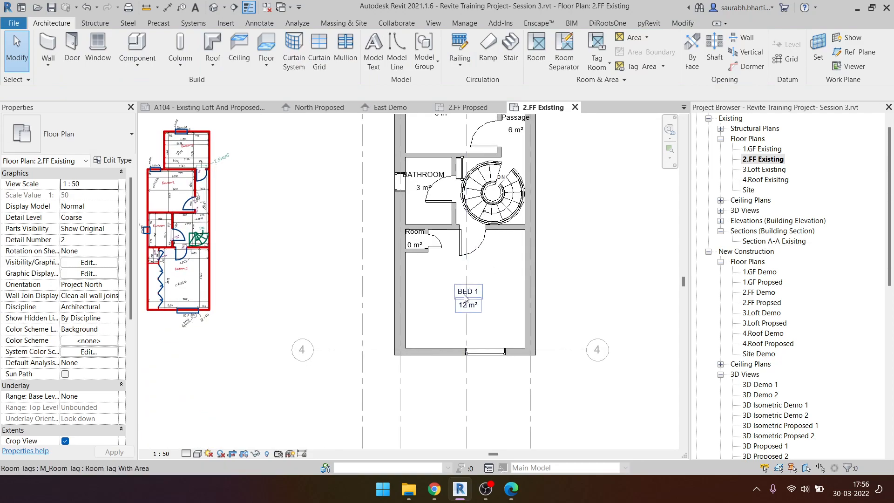
left_click(395, 197)
left_click(394, 195)
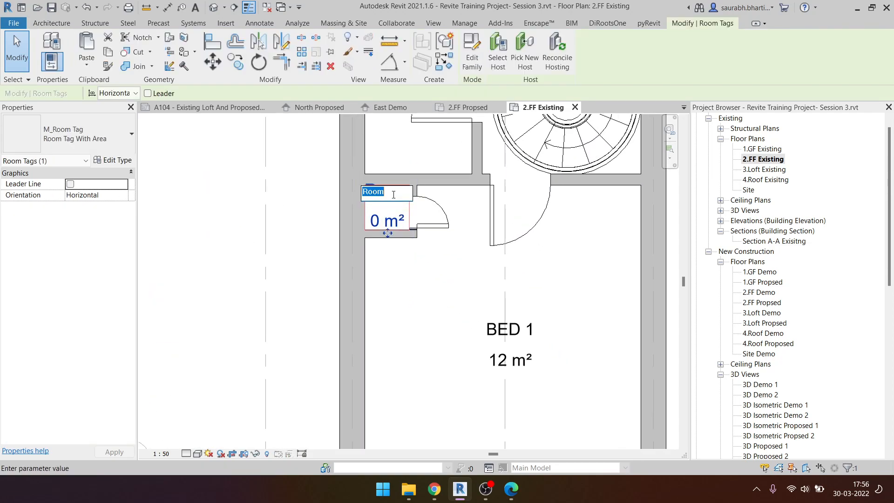
left_click(289, 245)
key("Escape")
scroll(343, 301, "down", 1)
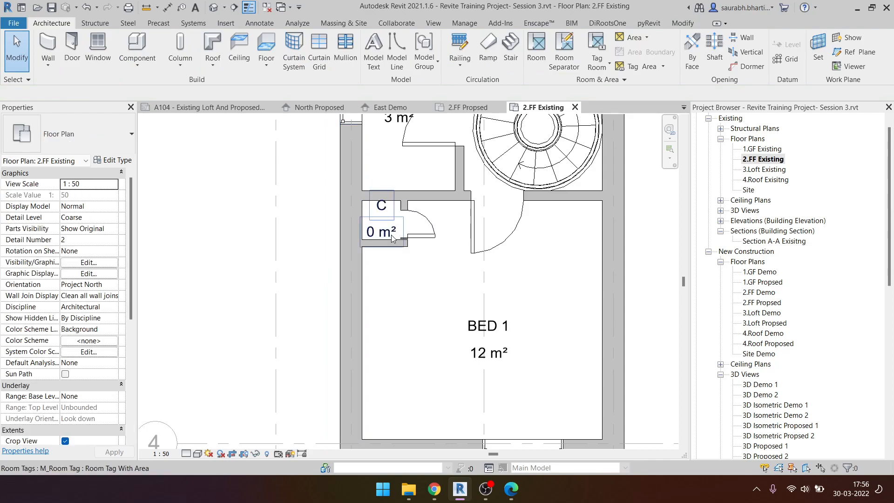
- Open the 3.Loft Existing floor plan and try to place a tagged room between its side walls
middle_click_drag(400, 285, 374, 369)
scroll(367, 373, "down", 5)
scroll(368, 376, "down", 3)
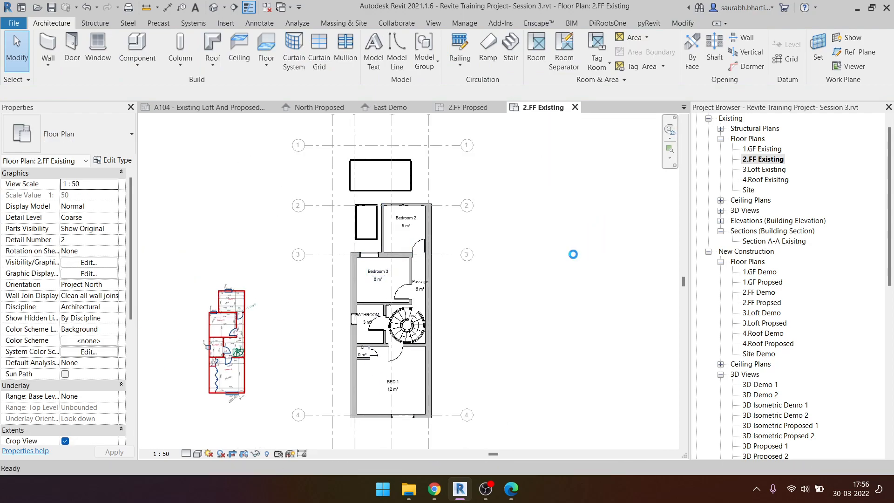
double_click(769, 172)
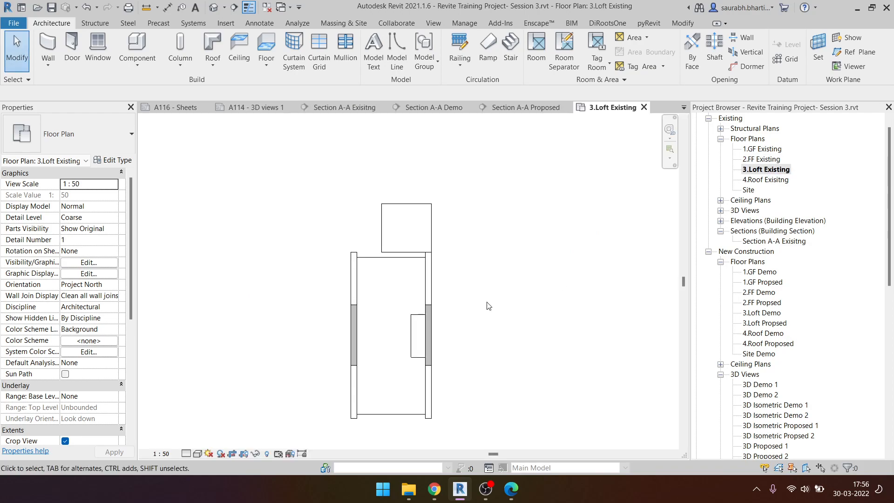
key("r")
key("m")
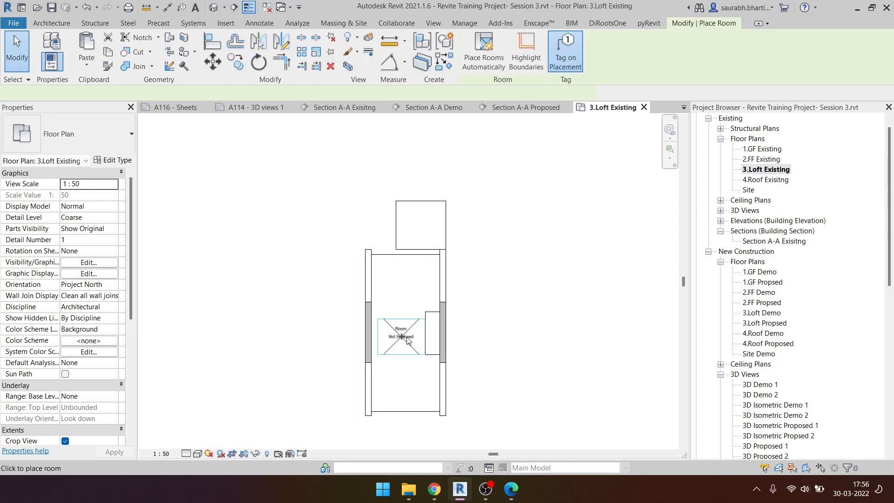
scroll(418, 300, "up", 1)
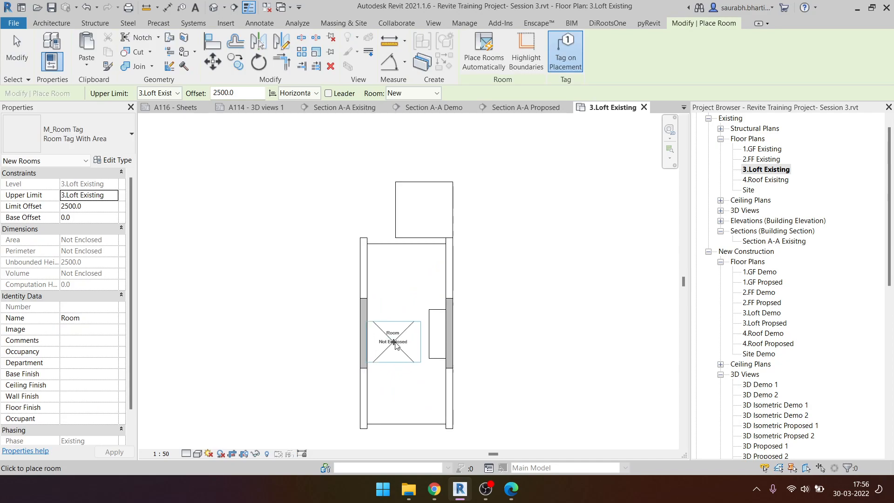
key("Escape")
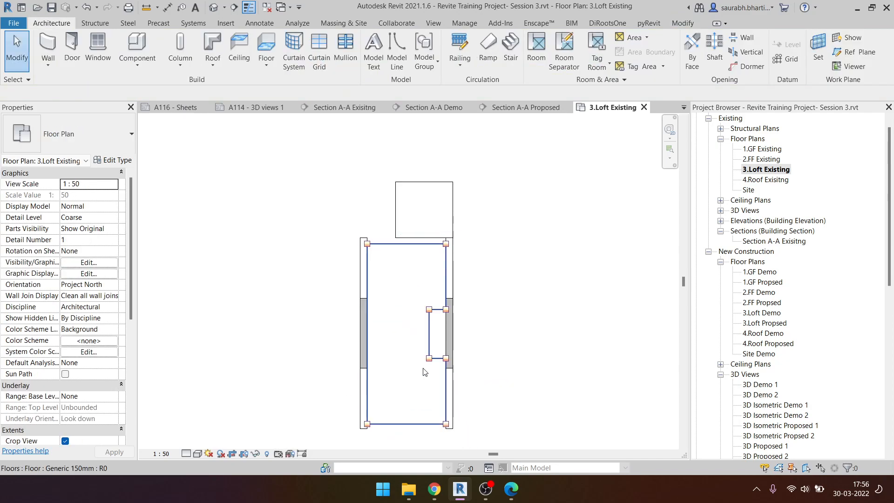
- Examine the loft's open front and rear edges in plan and inspect the existing roof over them in the 3D view
scroll(419, 242, "up", 5)
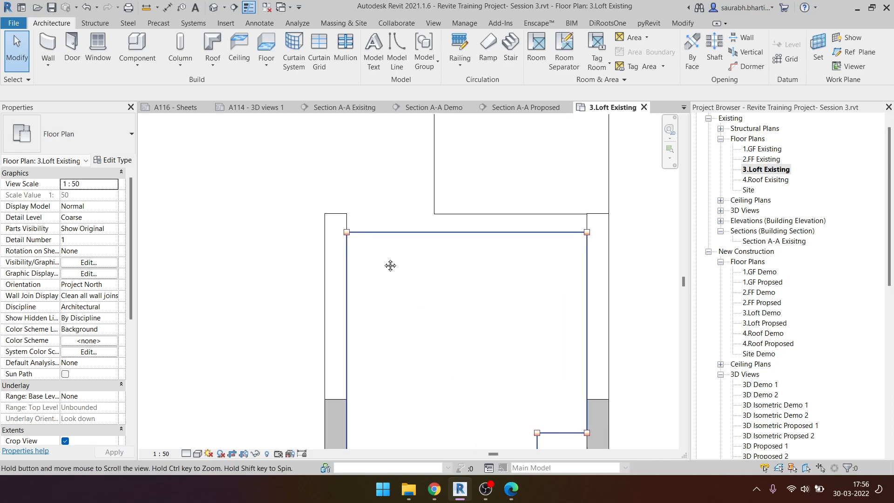
scroll(375, 180, "down", 7)
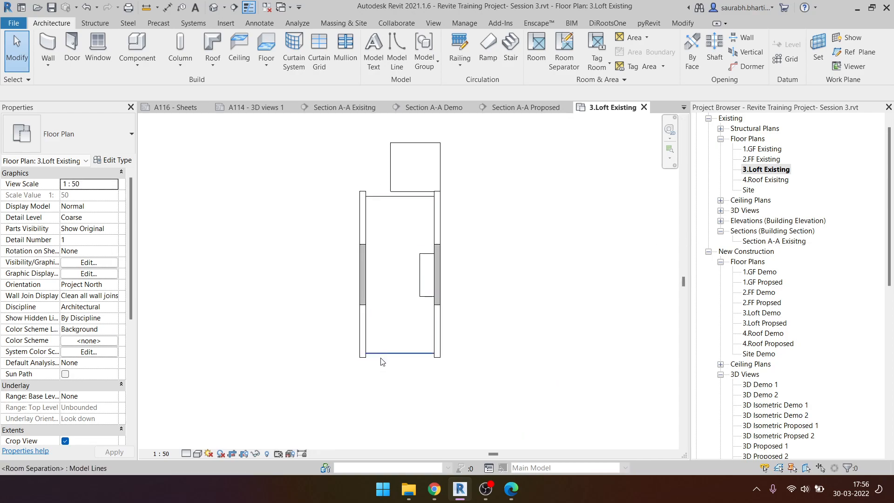
scroll(375, 357, "up", 5)
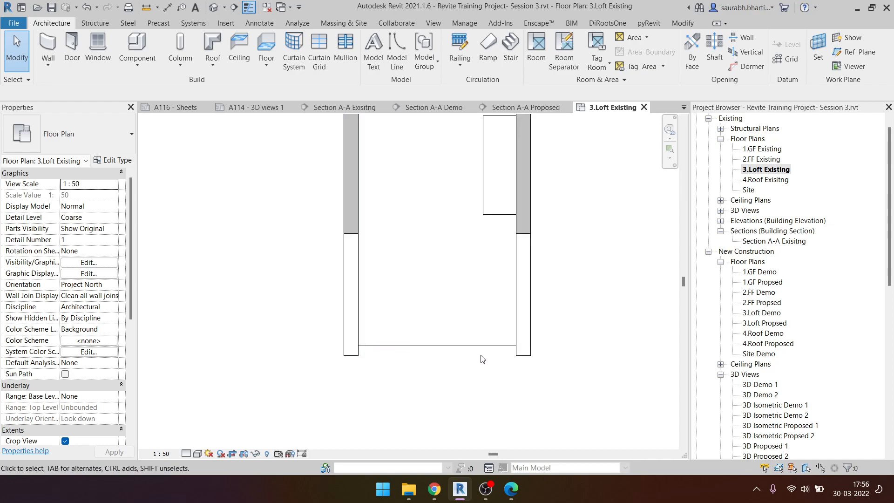
left_click(431, 346)
left_click(216, 7)
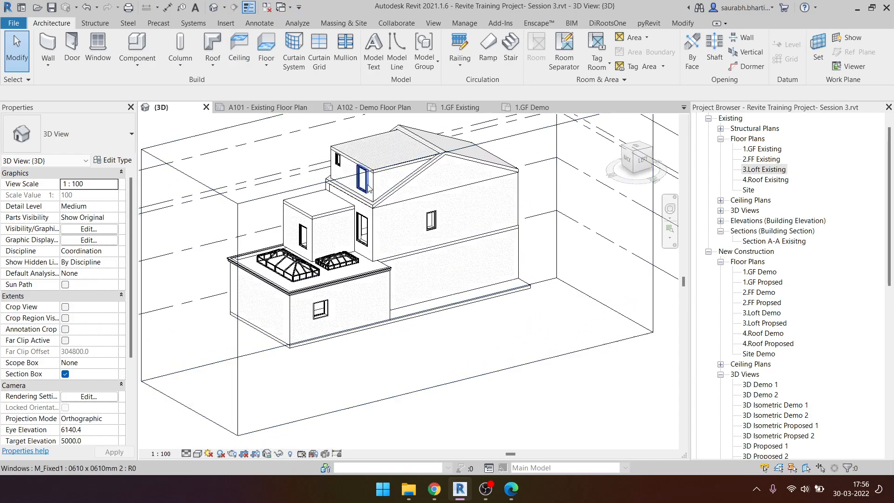
scroll(368, 188, "up", 5)
left_click(412, 193)
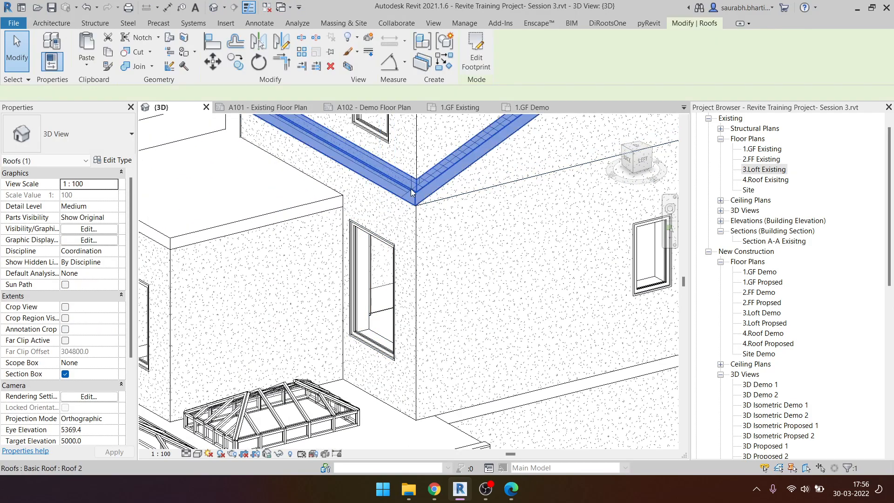
middle_click_drag(412, 193, 343, 299, "shift")
middle_click_drag(535, 276, 425, 380)
scroll(413, 292, "down", 1)
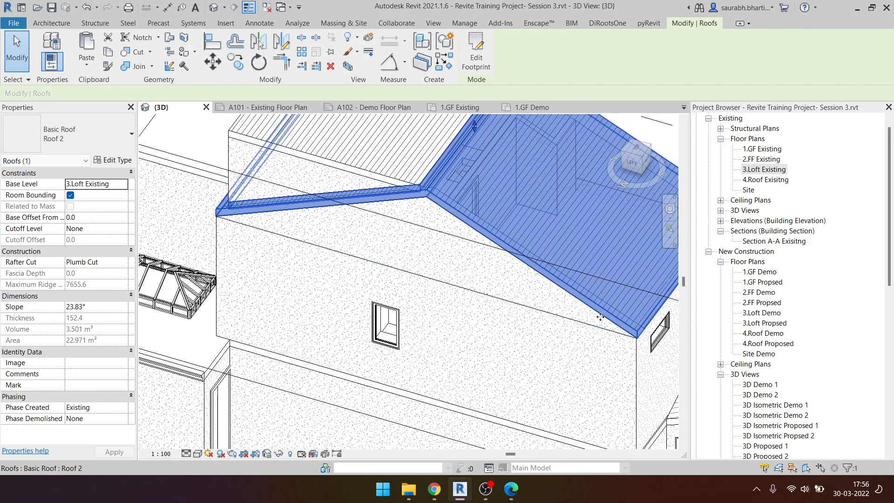
middle_click_drag(600, 317, 623, 244, "shift")
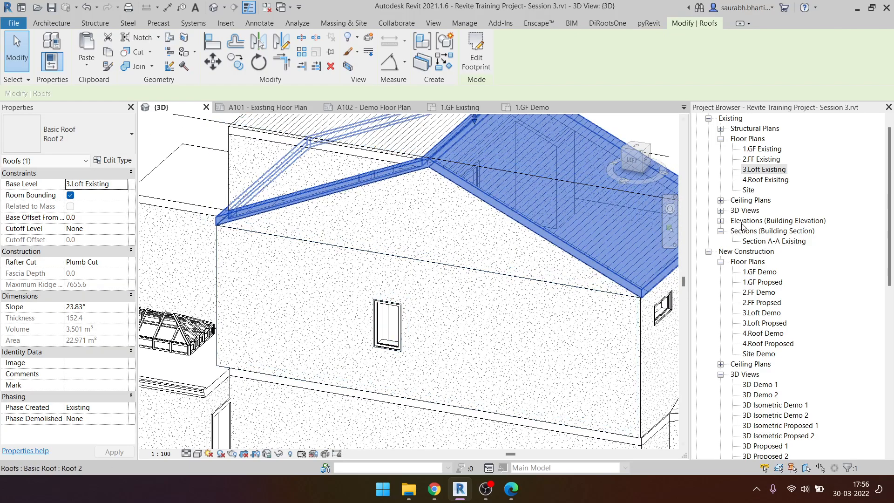
- Open the 3.Loft Existing floor plan and draw a room separation line across the loft's open front edge between the side walls
double_click(774, 170)
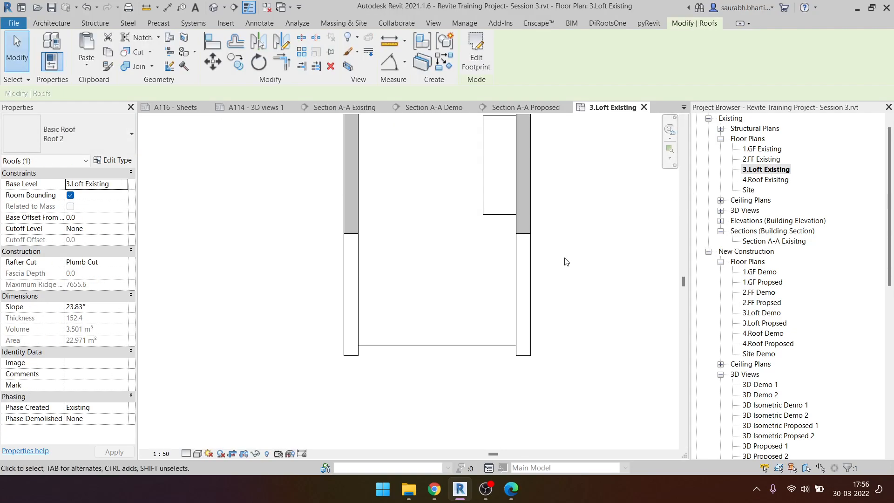
left_click(438, 235)
left_click(51, 24)
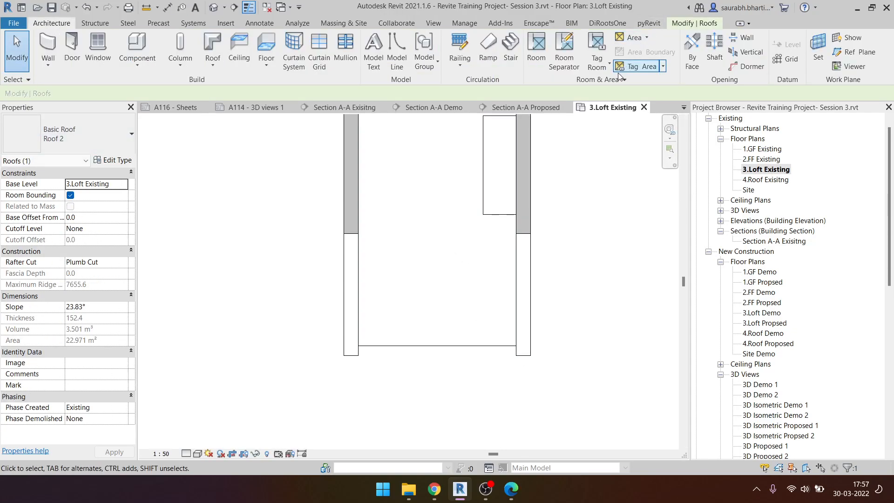
left_click(567, 66)
scroll(364, 355, "up", 3)
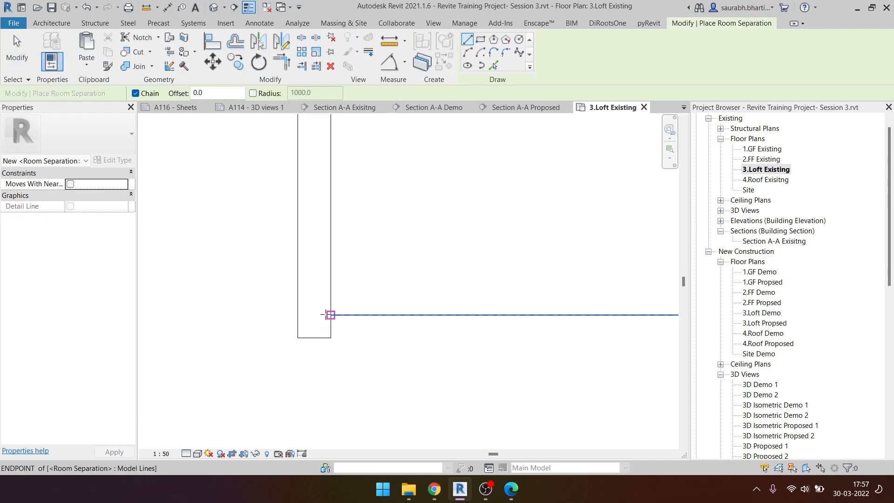
scroll(556, 326, "up", 4)
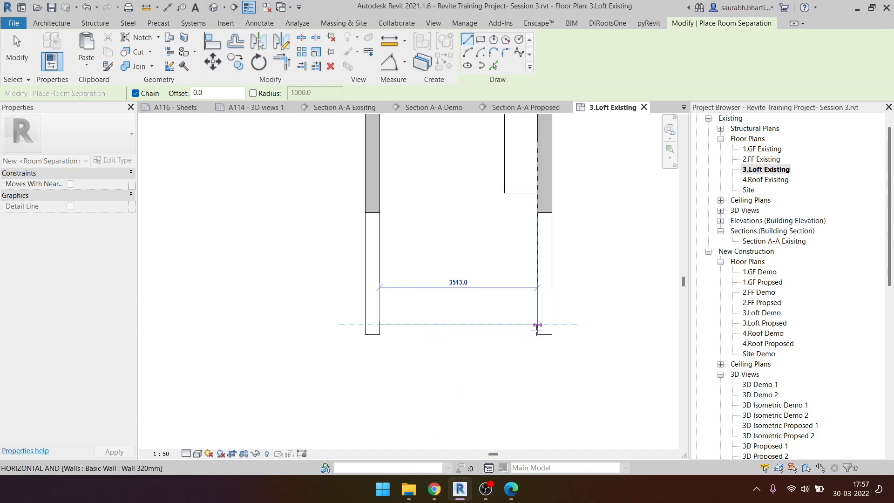
left_click(540, 315)
scroll(540, 315, "down", 4)
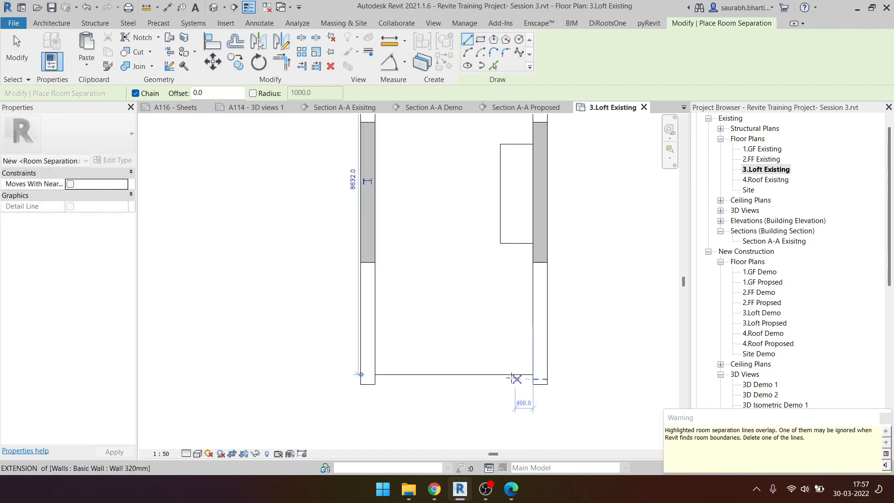
- Draw a second room separation line across the loft's open rear edge, from one side wall's inner face to the other
scroll(379, 261, "up", 4)
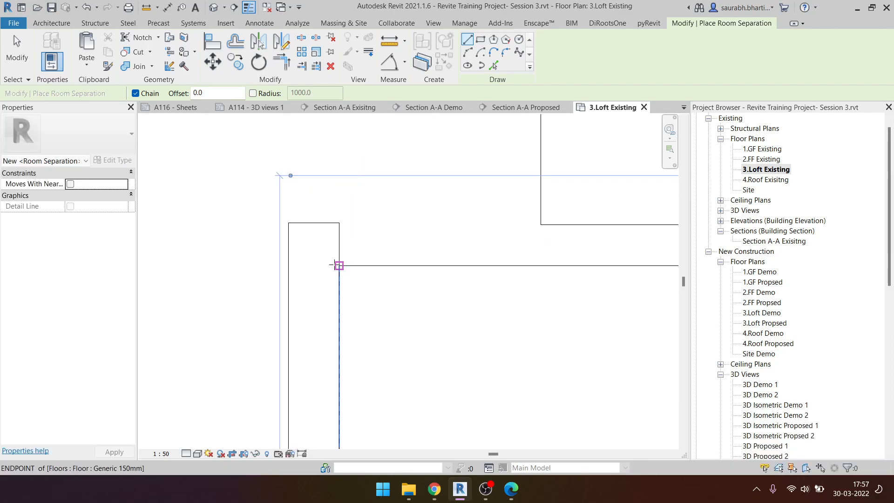
left_click(339, 265)
scroll(398, 281, "down", 3)
left_click(612, 275)
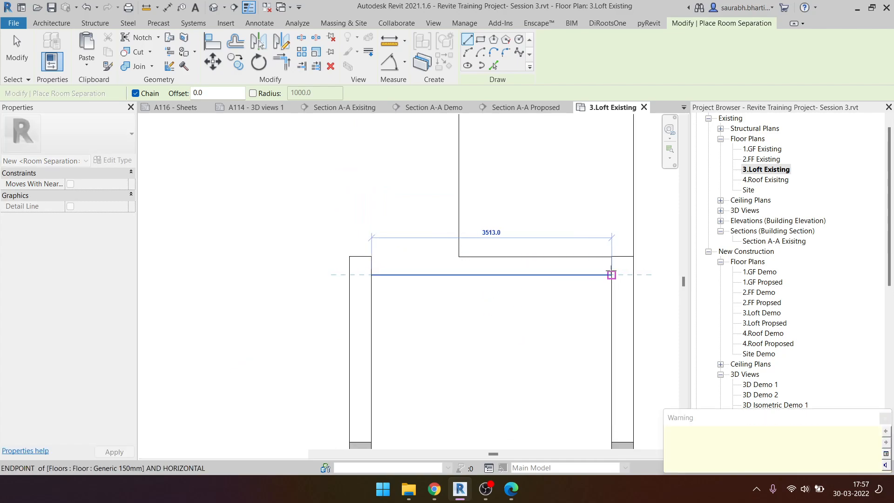
scroll(473, 200, "down", 4)
key("Escape")
key("Escape")
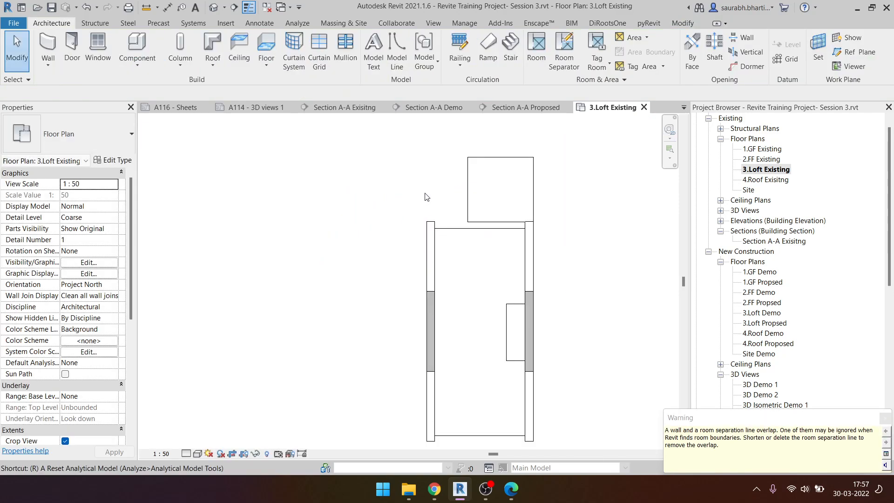
- Place a tagged room in the loft space enclosed by the side walls and separation lines
left_click(537, 50)
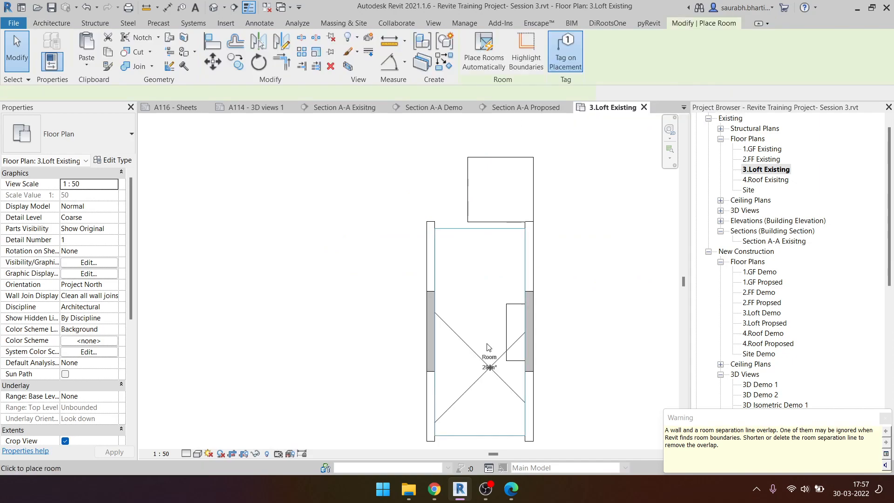
left_click(483, 321)
key("Escape")
key("Escape")
scroll(482, 321, "up", 4)
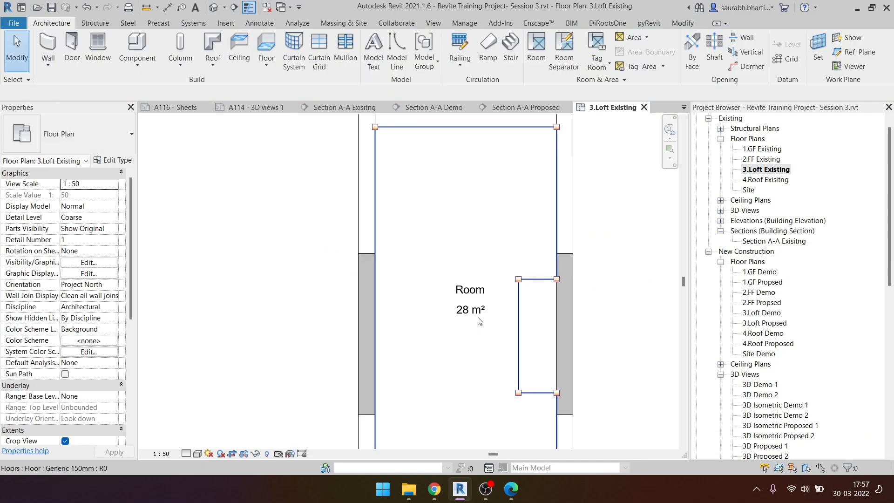
- Rename the loft's room tag as LOFT
double_click(479, 291)
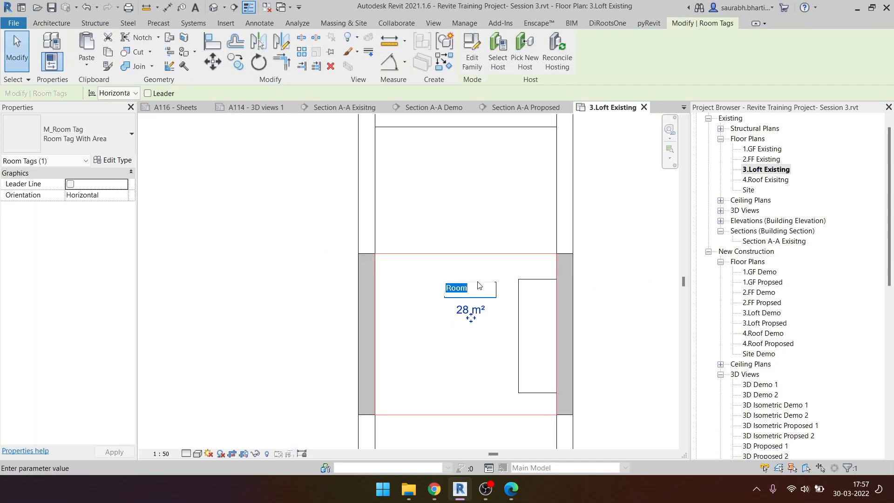
type("LOF")
left_click(260, 237)
left_click(256, 225)
scroll(275, 251, "down", 1)
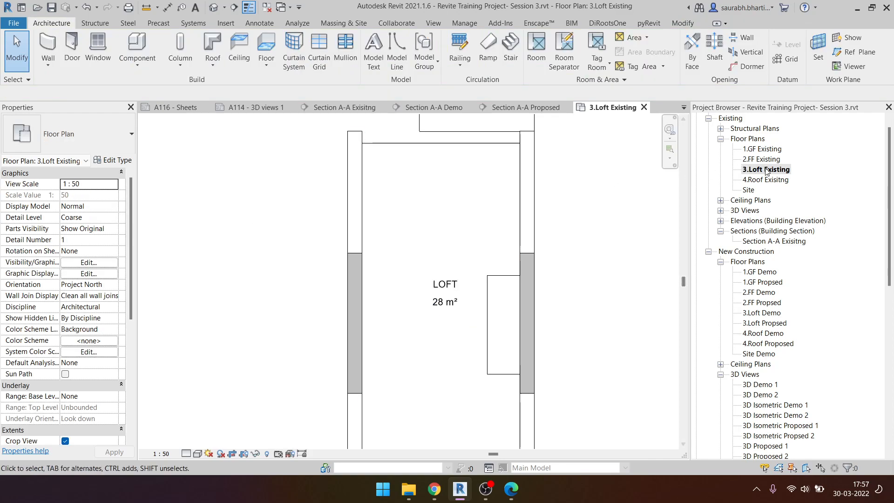
scroll(503, 238, "down", 2)
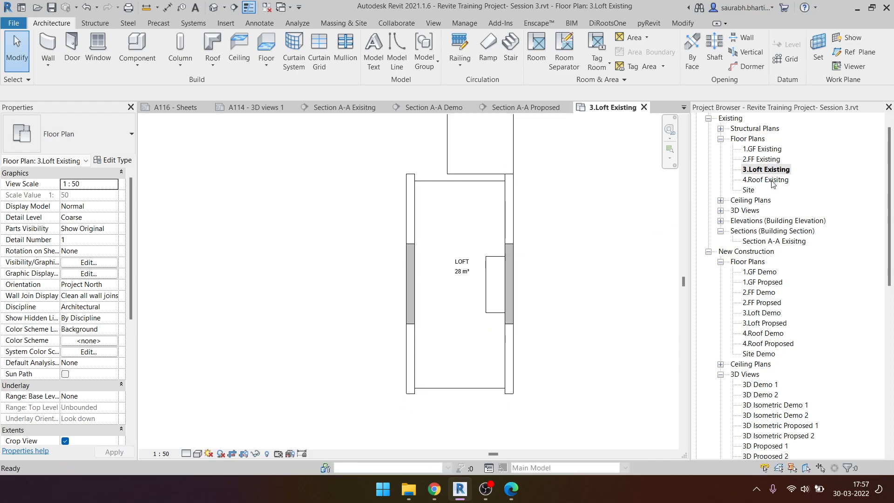
- Open the 4.Roof Exisitng floor plan and look through the New Construction views in the project's view list
double_click(766, 180)
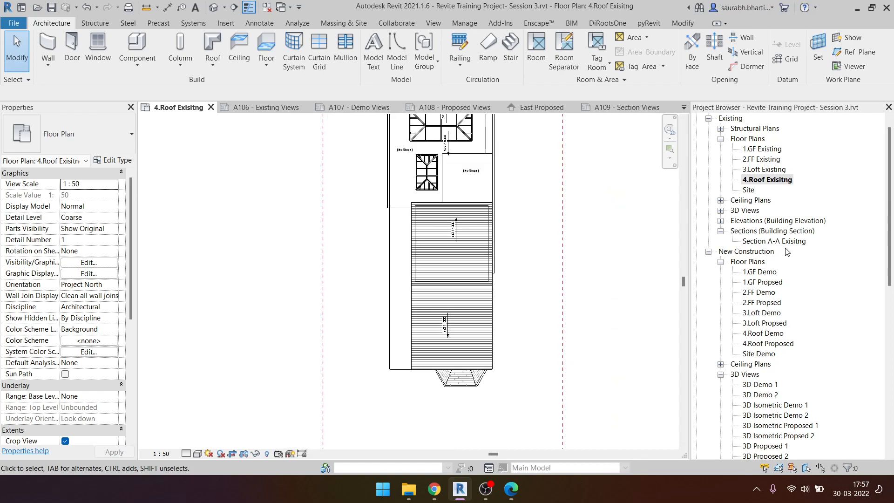
scroll(769, 158, "down", 4)
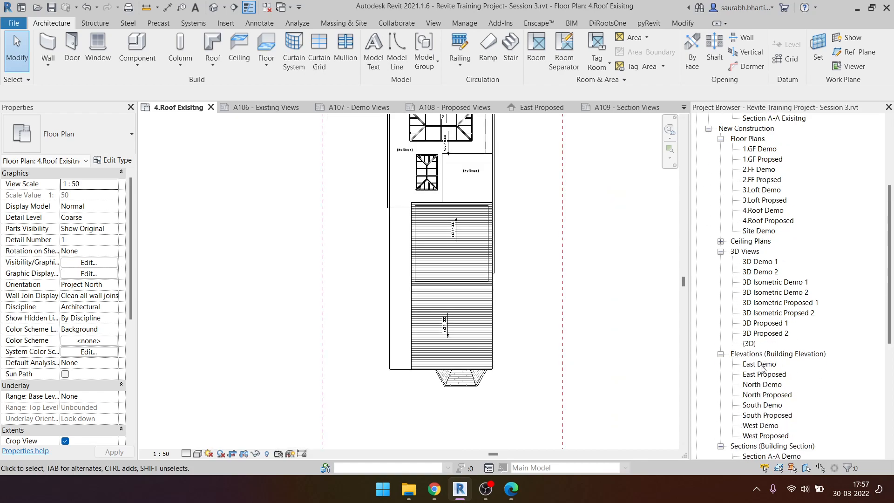
scroll(769, 321, "down", 4)
scroll(764, 337, "up", 8)
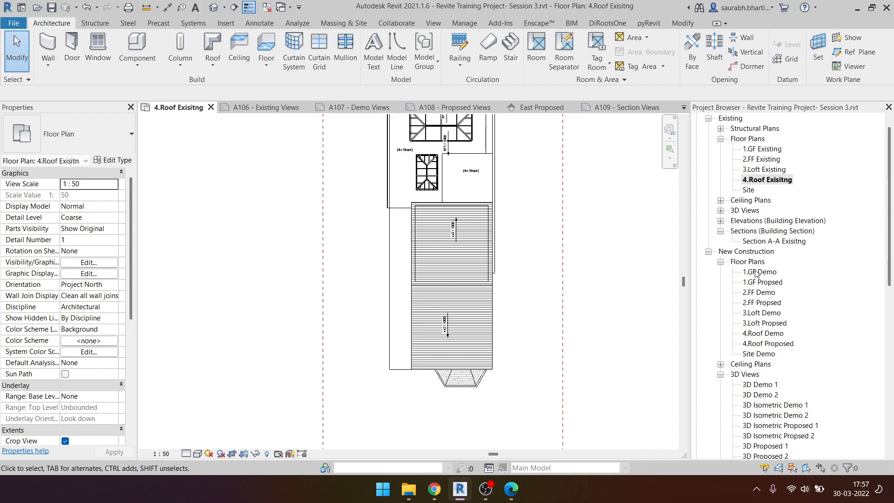
- Open the 1.GF Demo floor plan and try to place a tagged room in the large rear room
double_click(756, 273)
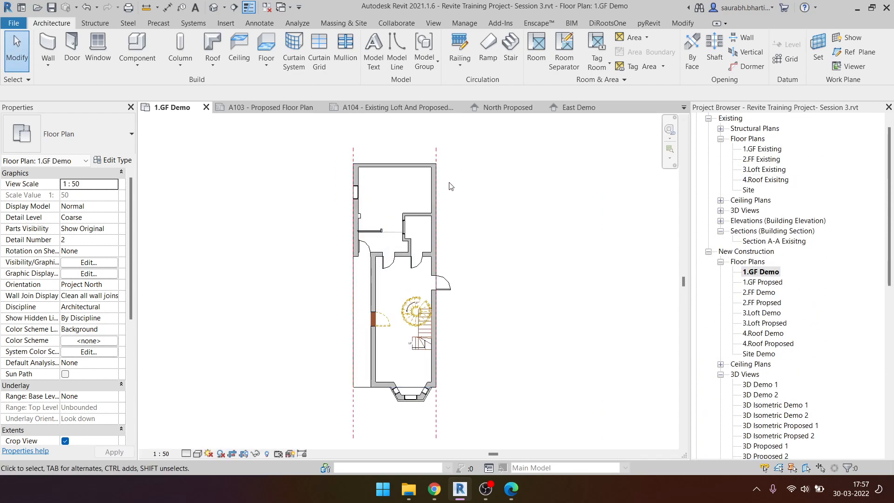
scroll(781, 214, "up", 1)
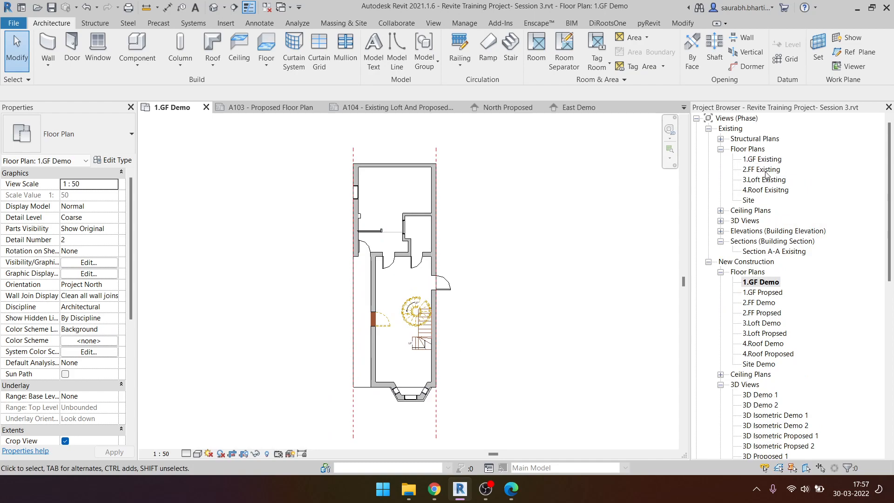
left_click(404, 193)
key("Escape")
left_click(537, 53)
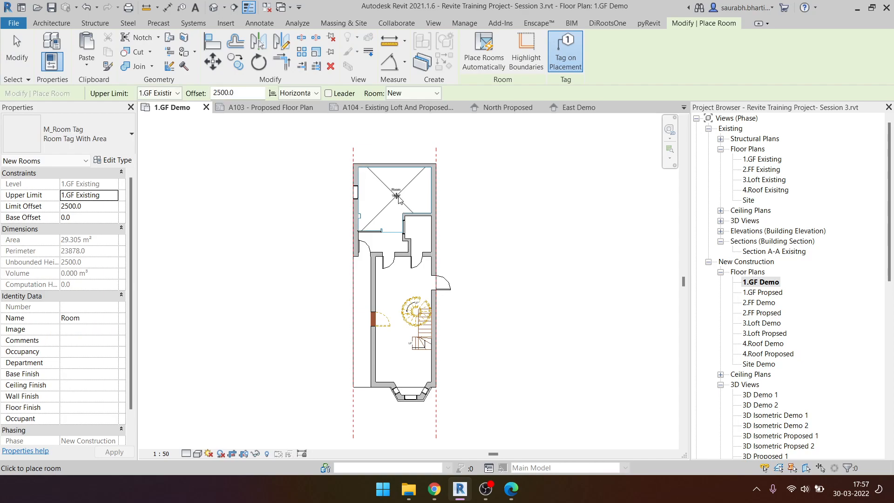
scroll(385, 207, "up", 4)
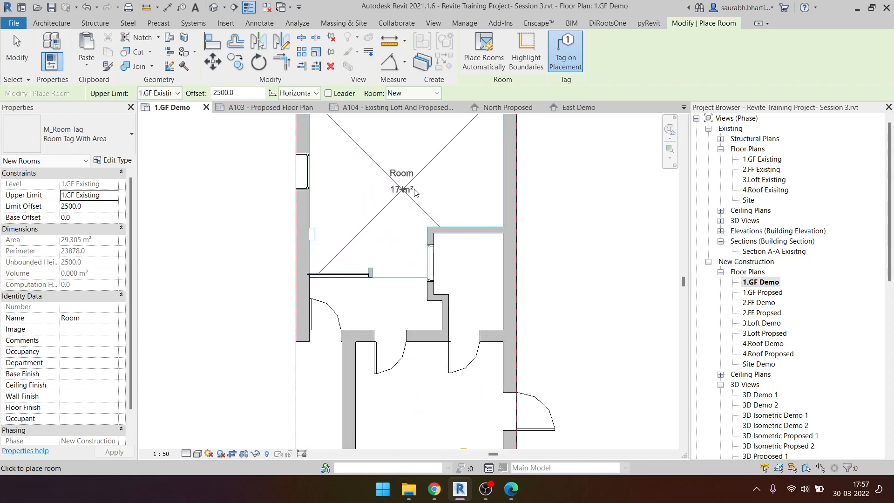
left_click(378, 170)
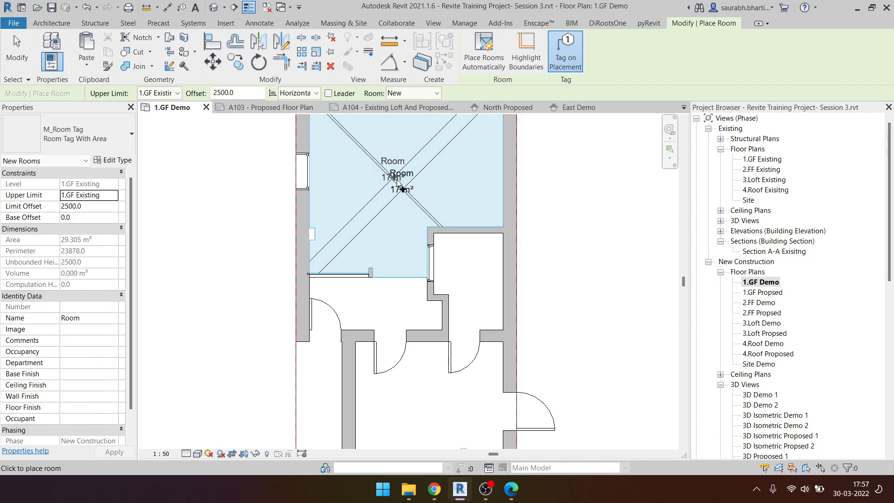
key("Escape")
key("Escape")
scroll(487, 263, "down", 5)
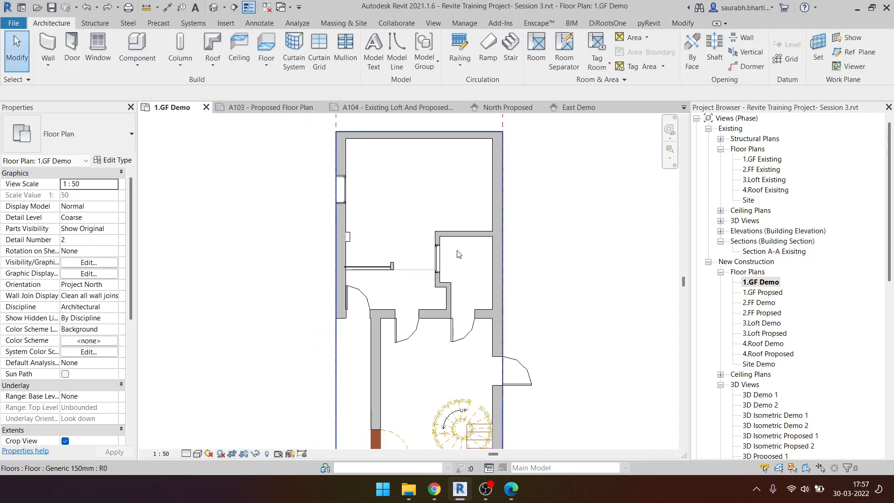
- In the 1.GF Existing floor plan, select the whole building, filter the selection to Rooms and Room Tags, and copy them
double_click(766, 159)
middle_click_drag(644, 269, 213, 303)
scroll(331, 256, "down", 2)
middle_click_drag(322, 261, 357, 221)
left_click_drag(290, 163, 454, 374)
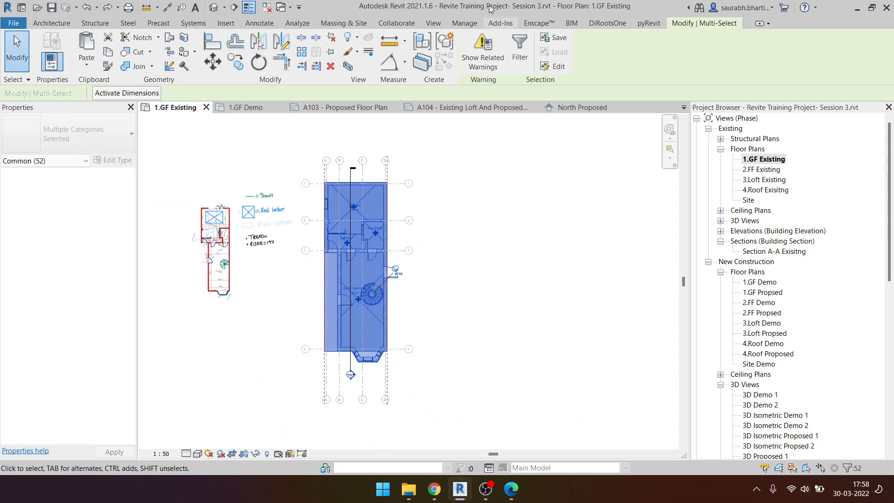
left_click(520, 55)
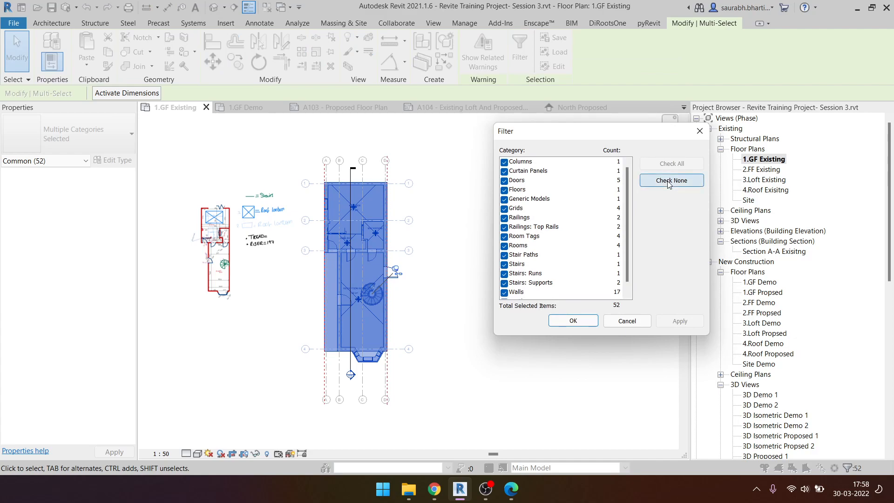
left_click(669, 183)
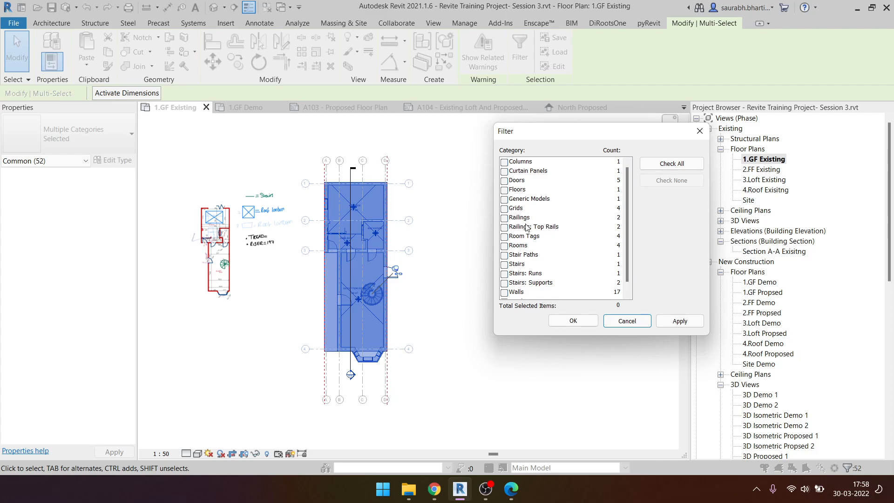
left_click(507, 246)
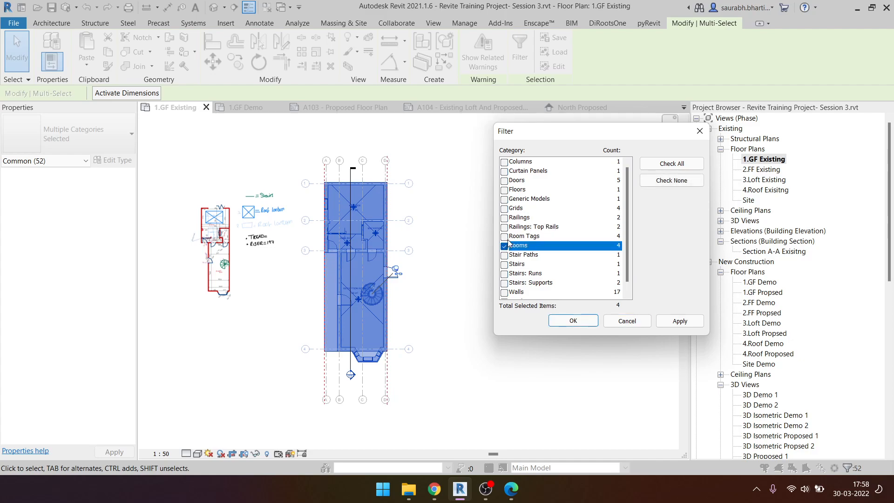
left_click(506, 238)
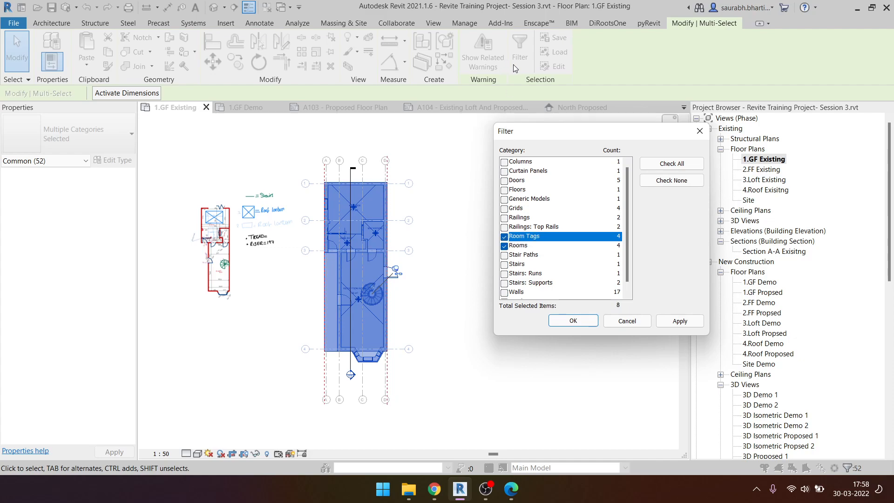
left_click(541, 247)
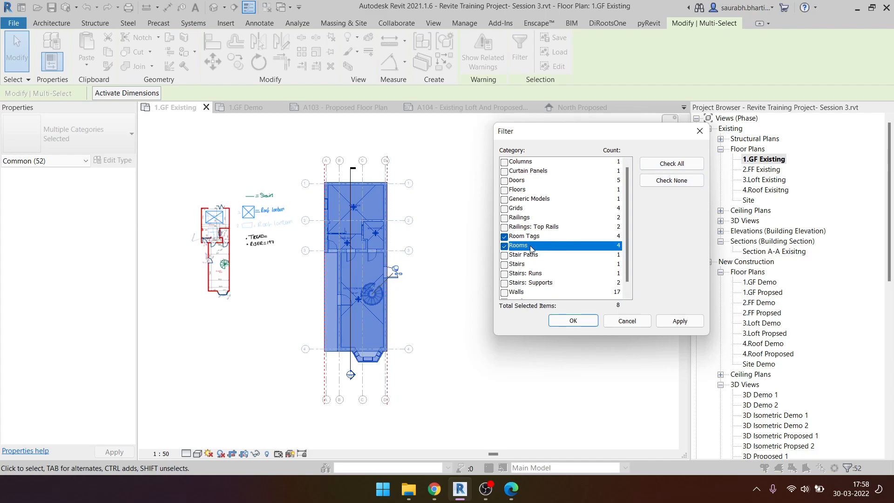
left_click(573, 321)
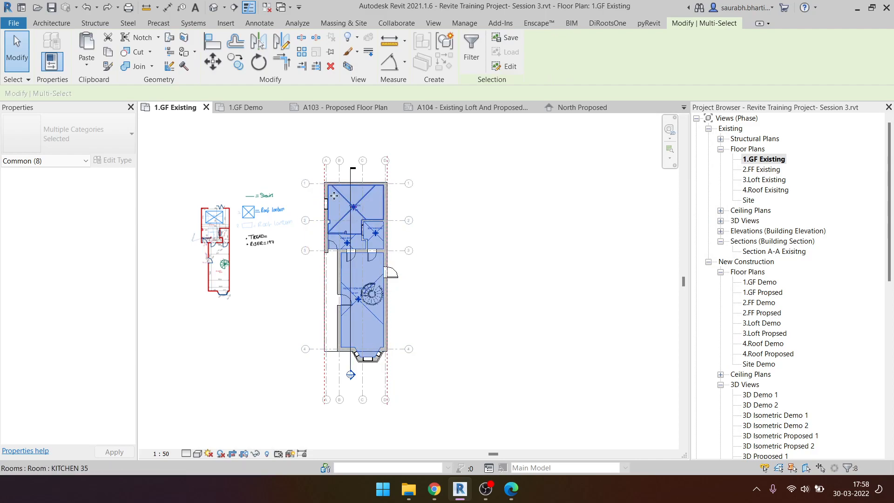
left_click(109, 53)
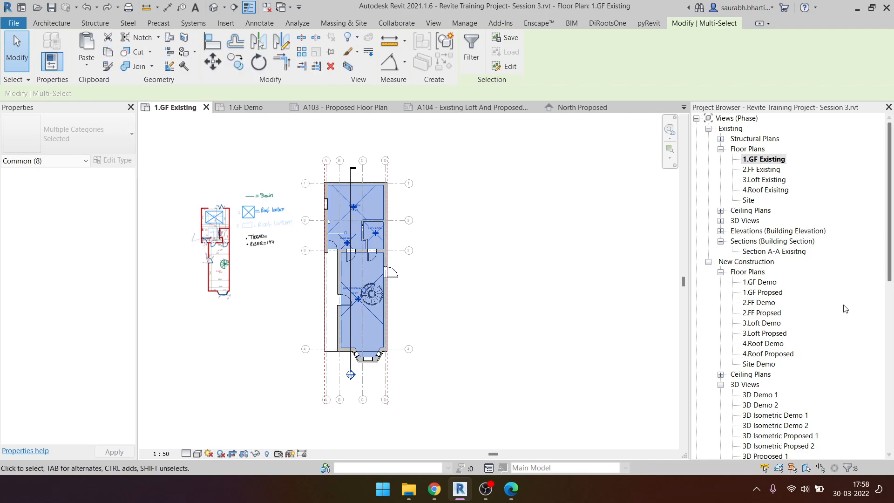
- Open the 1.GF Propsed floor plan and paste the copied rooms and tags aligned to the same place
scroll(764, 263, "down", 8)
scroll(781, 270, "down", 2)
scroll(778, 279, "up", 9)
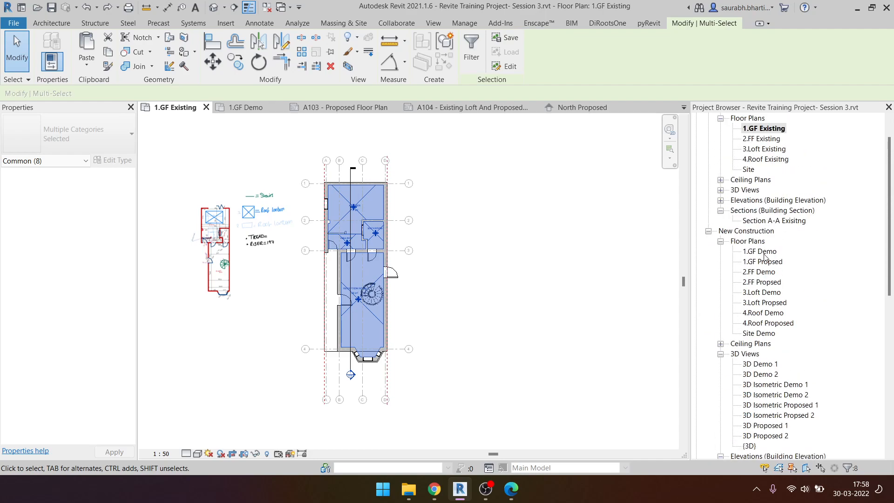
left_click(764, 252)
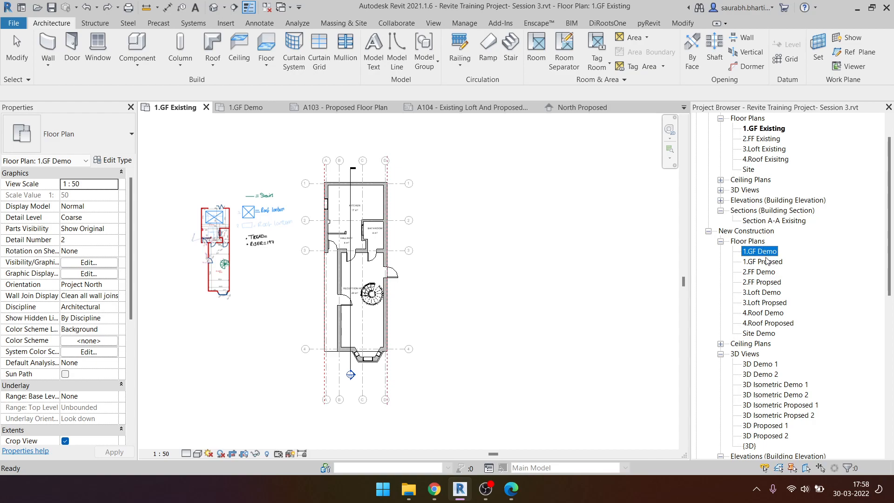
double_click(768, 261)
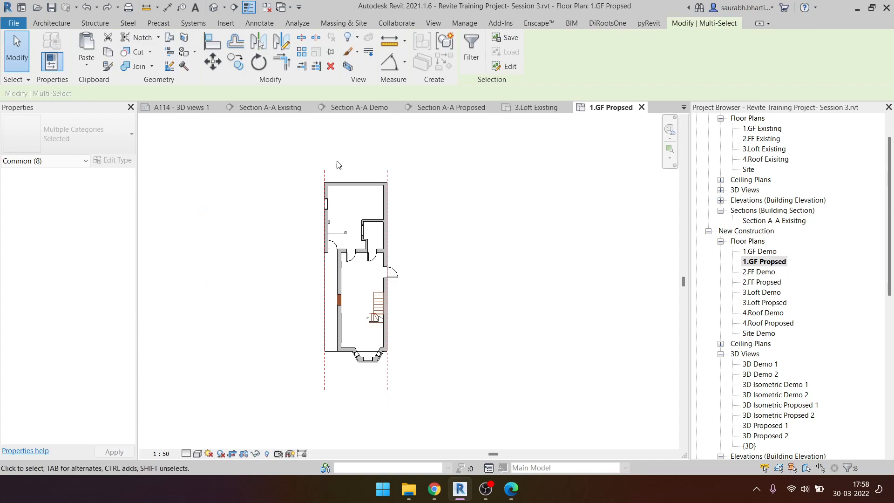
left_click(86, 63)
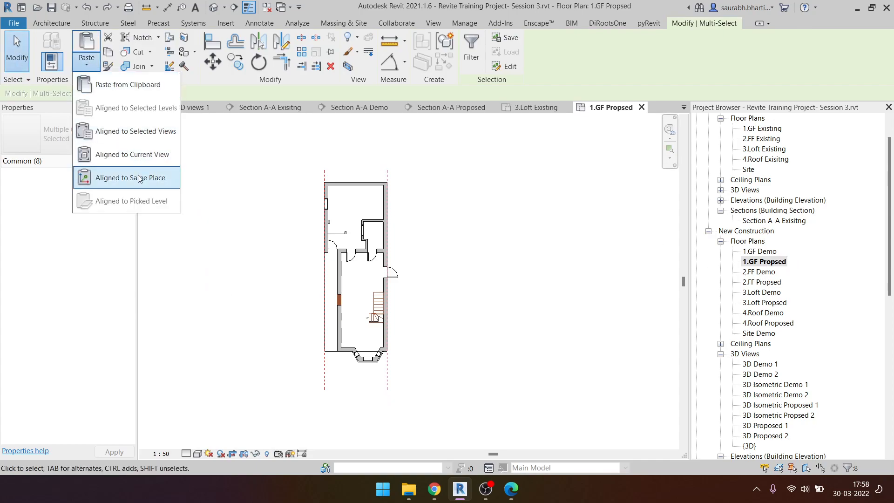
left_click(130, 177)
left_click(455, 214)
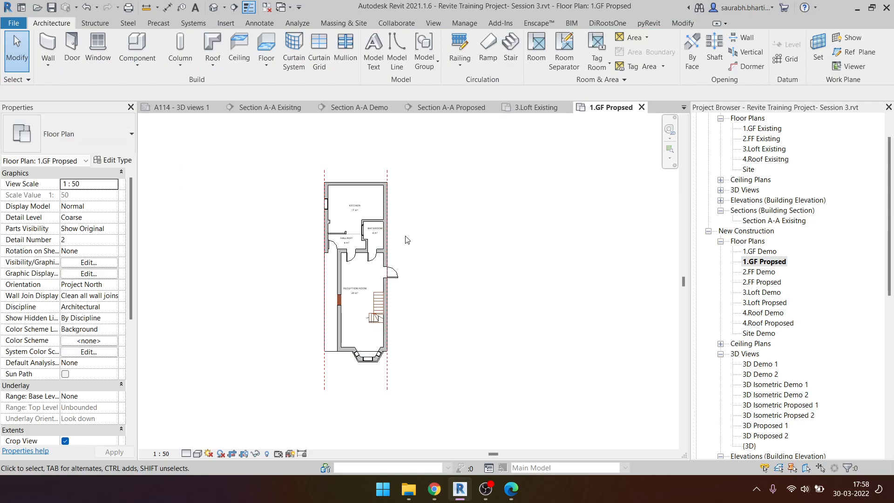
- Examine the pasted rooms and the infilled wall section beside the reception room in the 1.GF Propsed floor plan
scroll(432, 279, "up", 4)
scroll(432, 296, "down", 2)
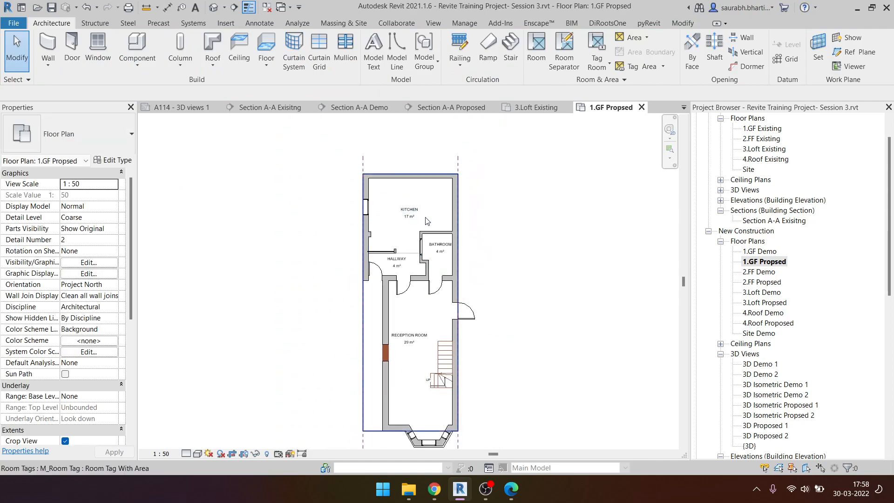
scroll(387, 368, "up", 5)
left_click(382, 313)
key("Escape")
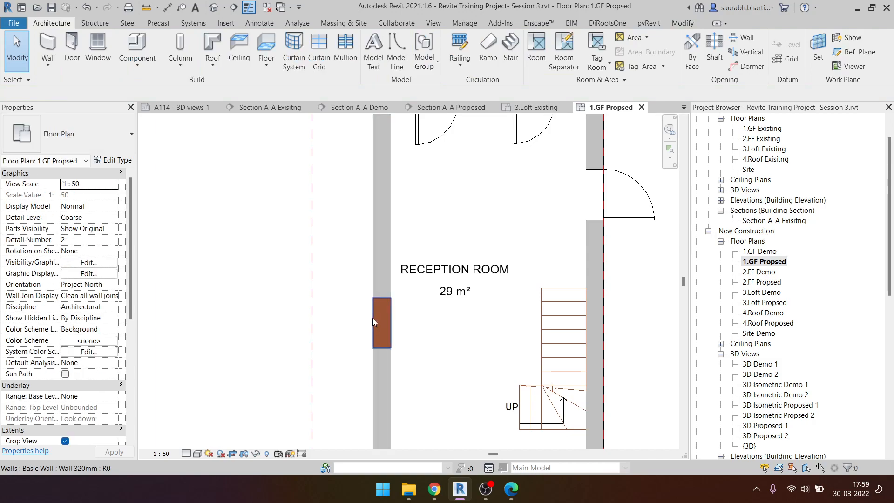
left_click(381, 320)
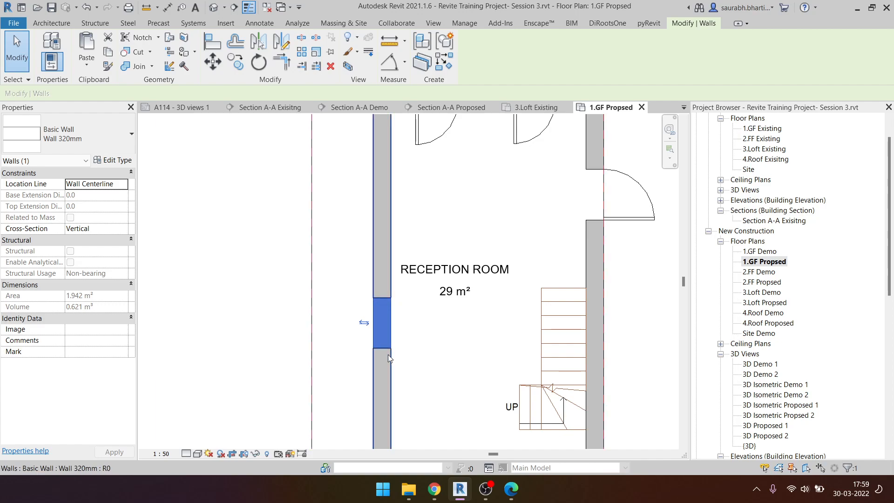
left_click_drag(252, 263, 413, 363)
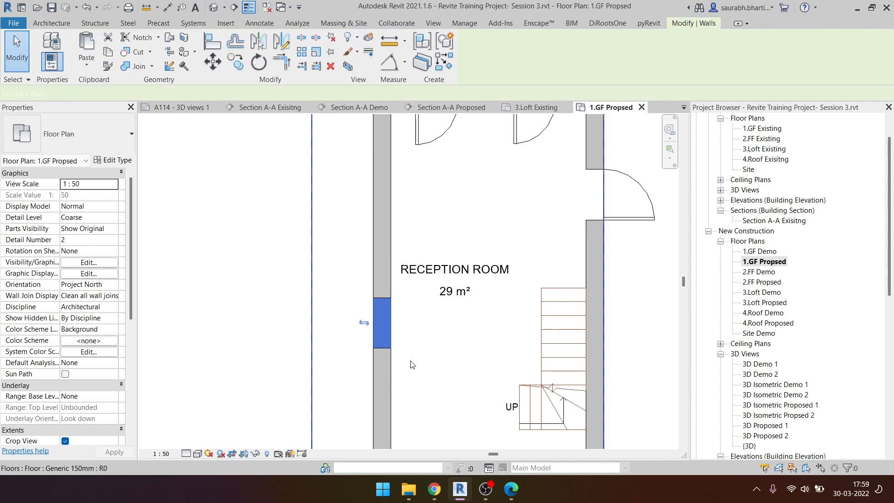
key("Escape")
scroll(381, 325, "down", 3)
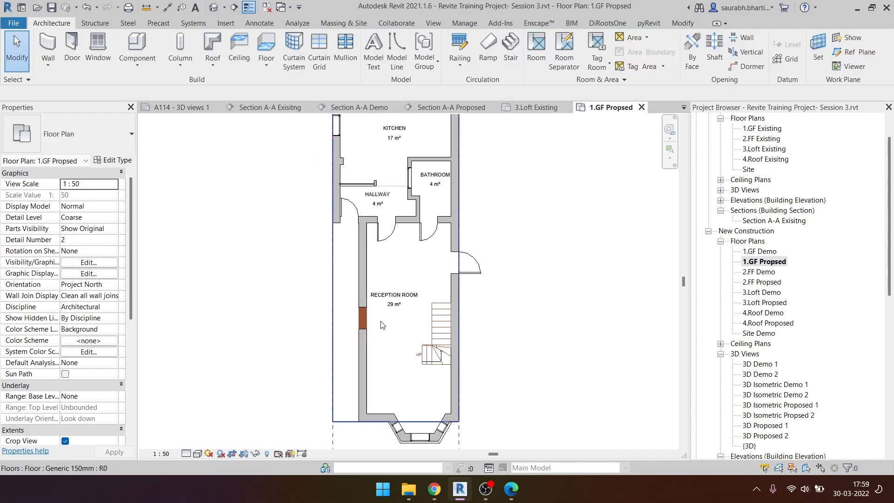
- Move the RECEPTION ROOM tag slightly away from the infilled wall, toward the middle of the room
left_click(408, 298)
left_click_drag(417, 300, 429, 300)
scroll(767, 167, "up", 1)
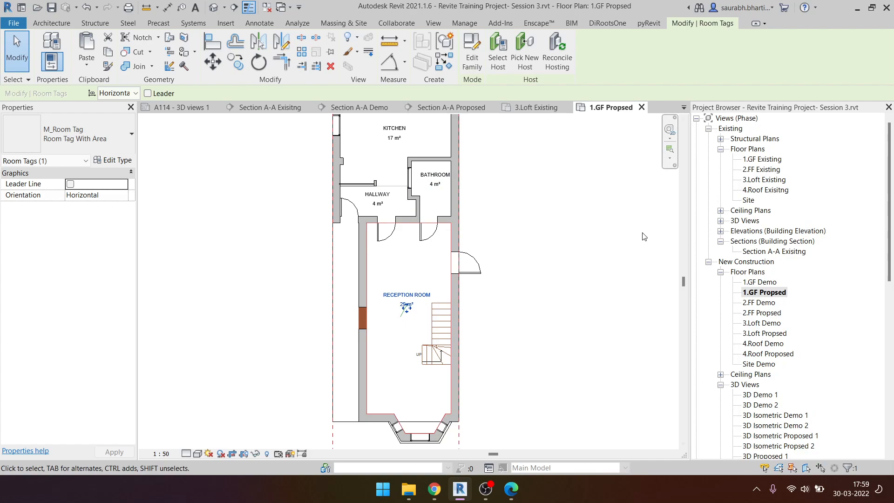
left_click(577, 305)
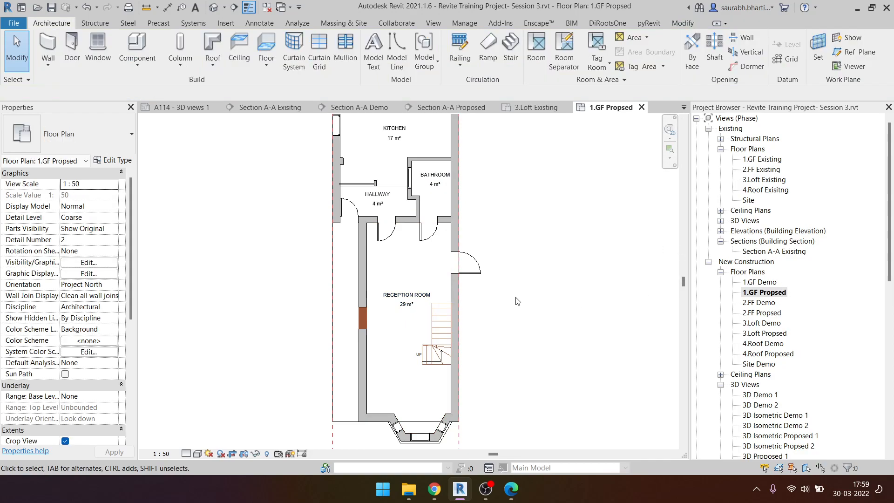
- Open the 1.GF Demo floor plan and use the Room command to check which spaces already hold rooms
double_click(760, 282)
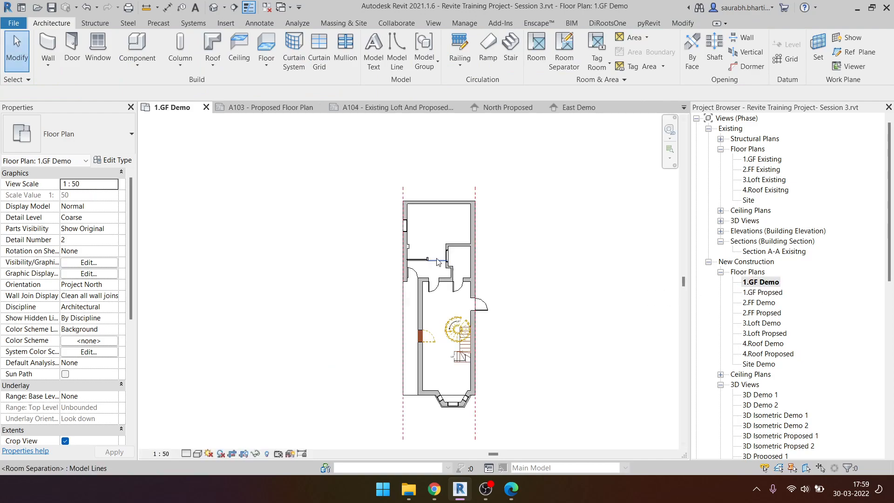
key("m")
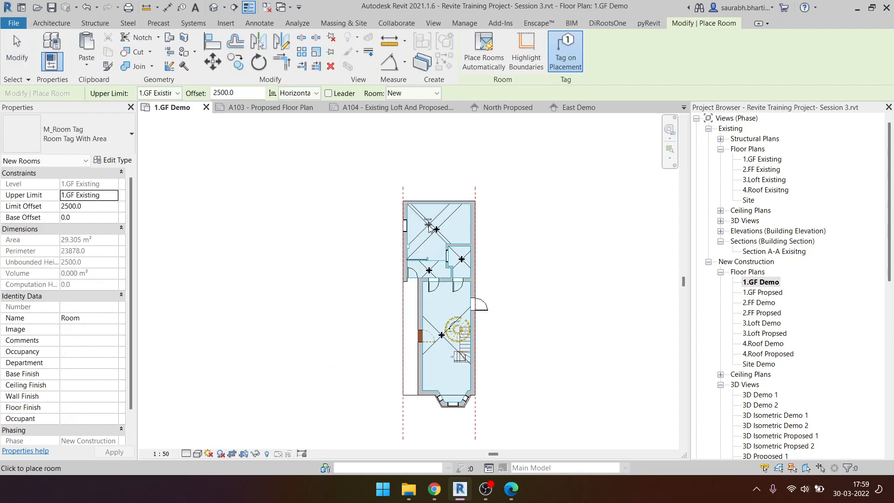
scroll(431, 226, "up", 5)
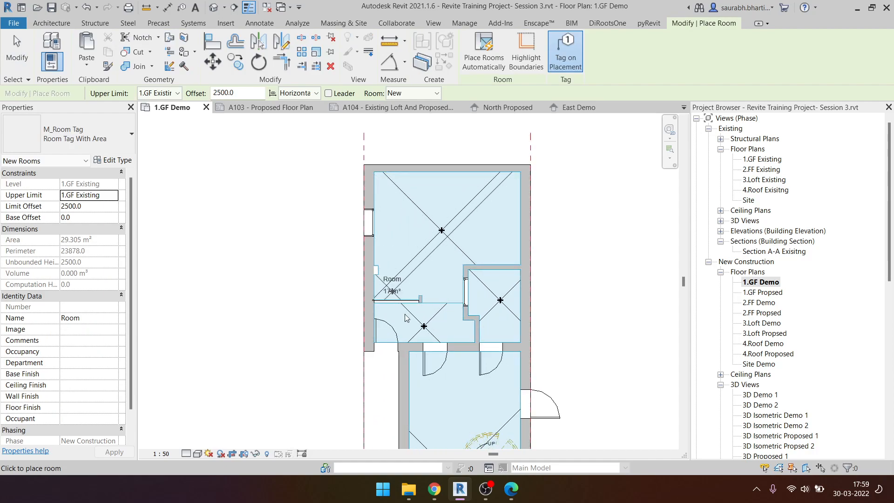
scroll(455, 229, "up", 2)
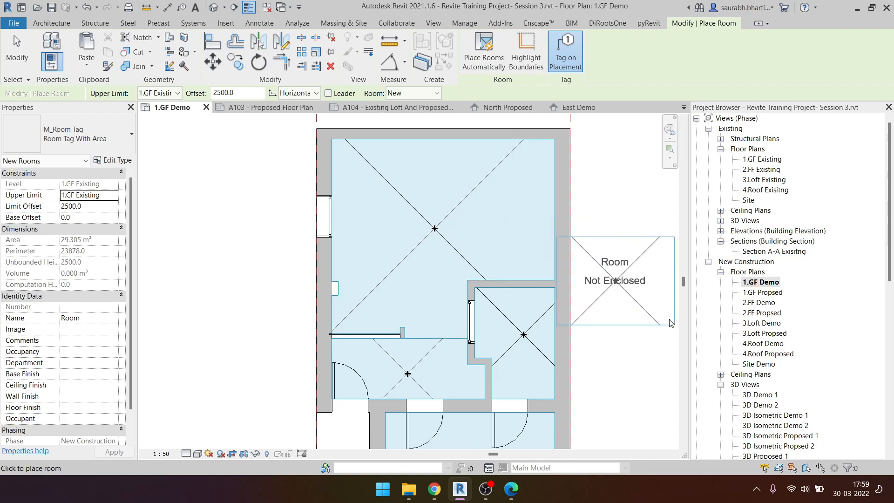
left_click(763, 293)
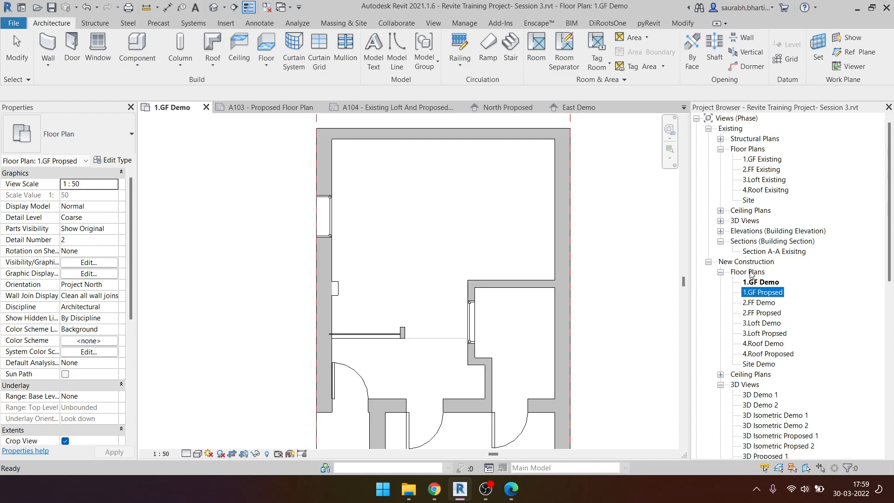
double_click(762, 285)
scroll(366, 254, "down", 6)
middle_click_drag(435, 311, 464, 261)
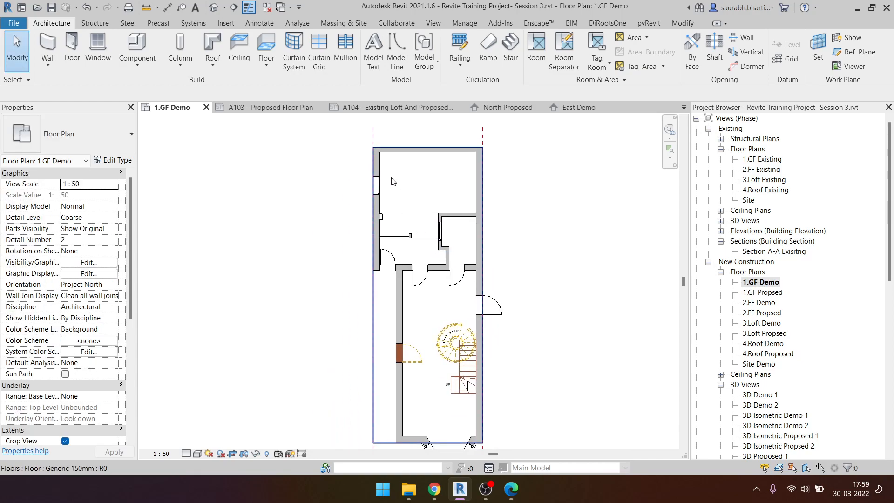
- Try to place a new room in the large rear room of the 1.GF Demo plan and delete the redundant room
key("r")
key("m")
left_click(429, 222)
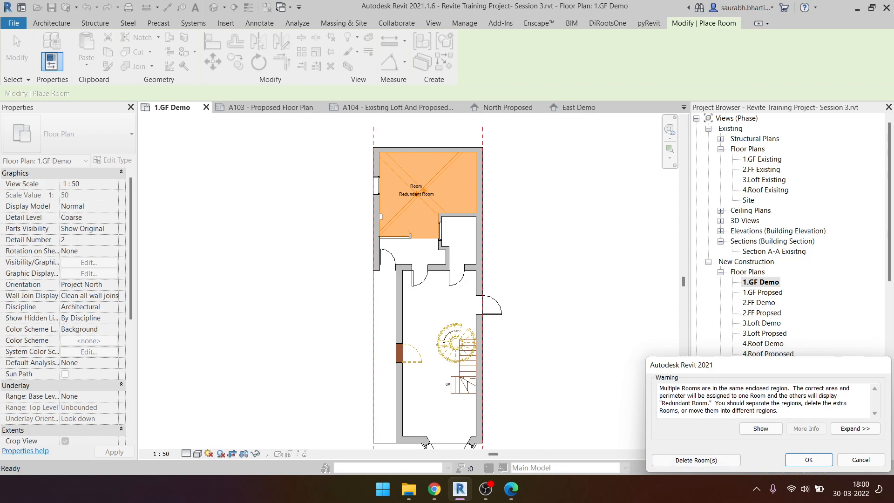
left_click(697, 461)
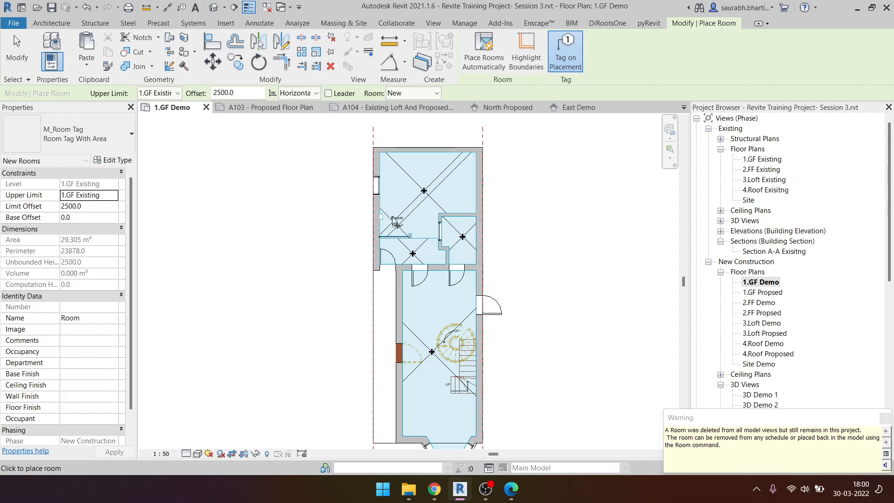
key("Escape")
key("Escape")
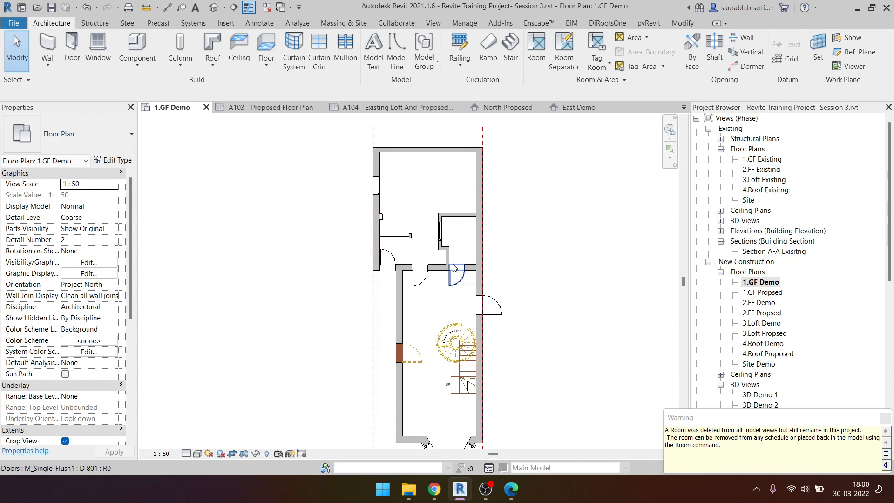
- Try tagging the four rooms in the 1.GF Demo plan and moving the reception room tag clear of the spiral stair, and undo both
left_click(602, 69)
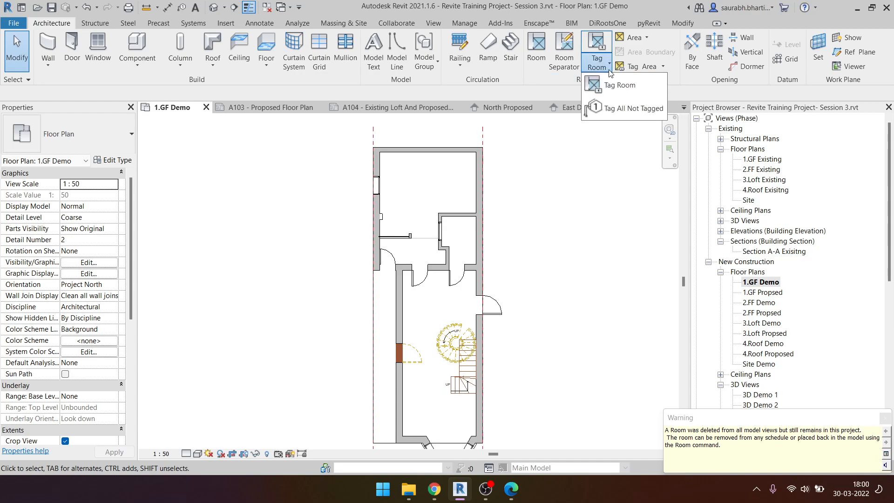
left_click(631, 88)
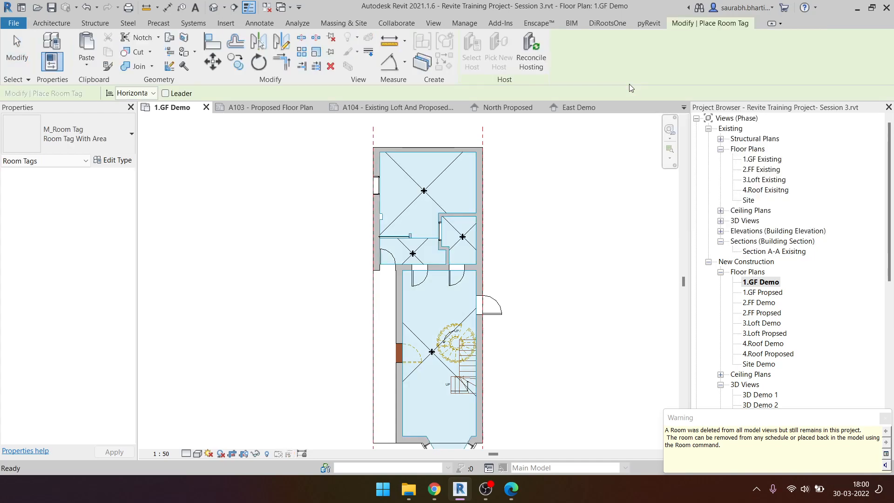
left_click(425, 199)
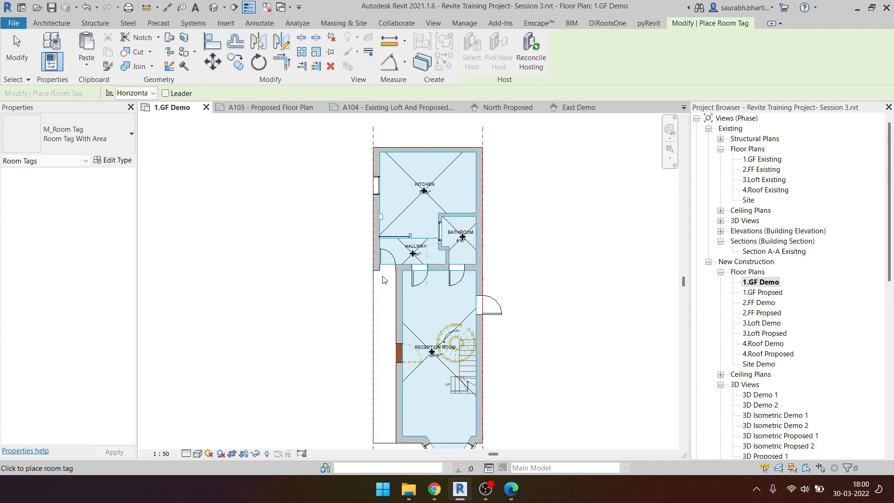
key("Escape")
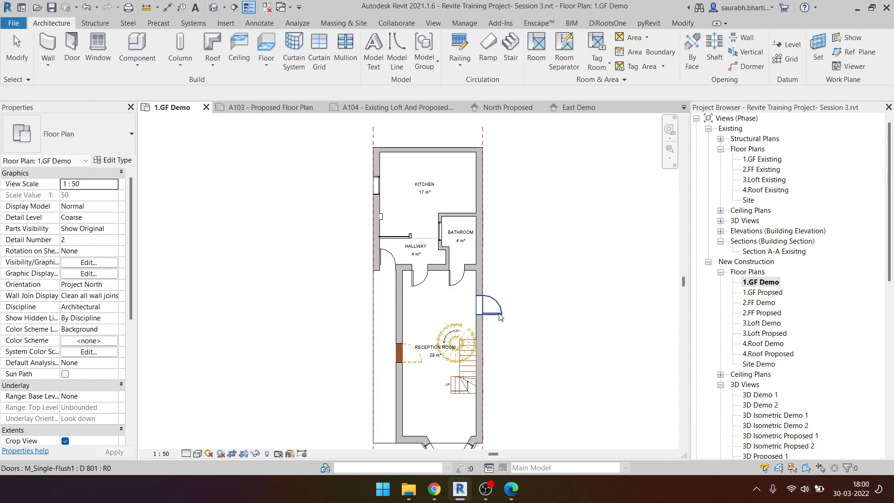
left_click_drag(433, 346, 432, 316)
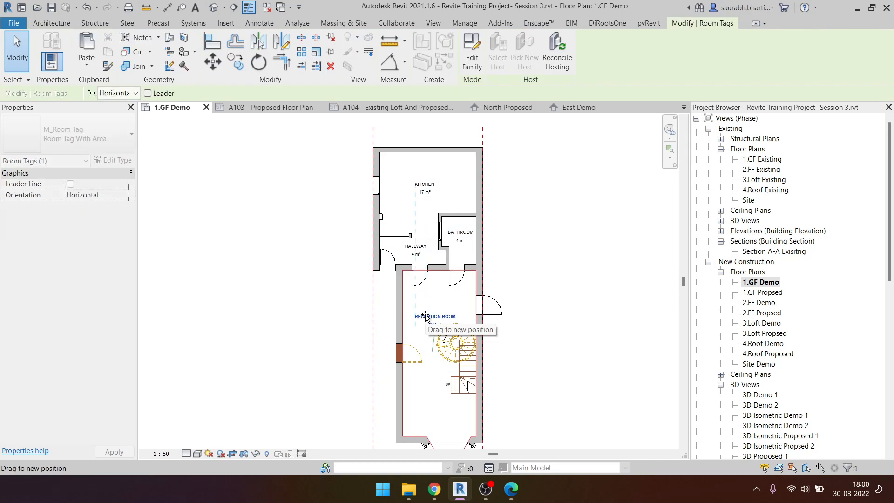
key("Escape")
key("ctrl+z")
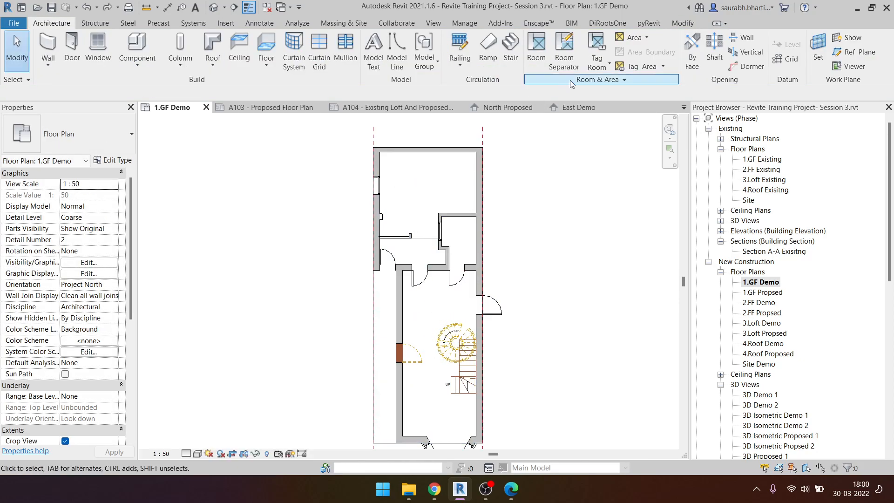
- Tag the kitchen, hallway, bathroom and reception room in the 1.GF Demo plan with the Tag Room tool
left_click(597, 52)
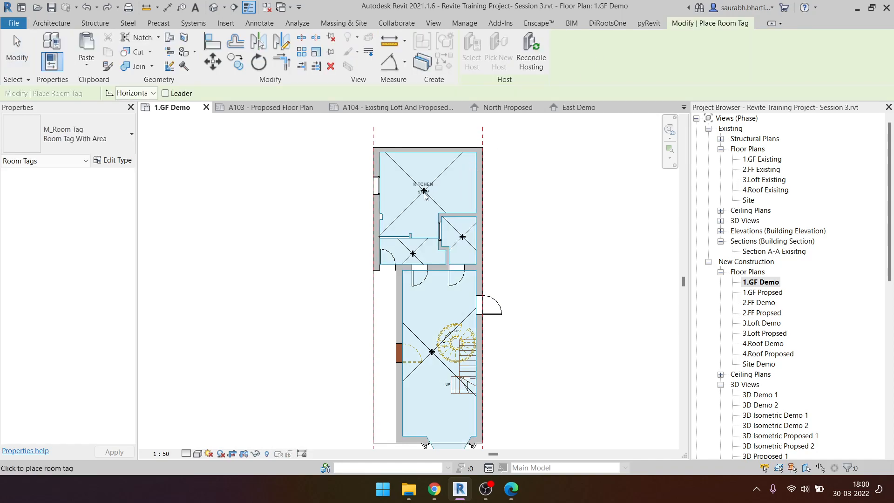
scroll(421, 261, "up", 1)
left_click(418, 261)
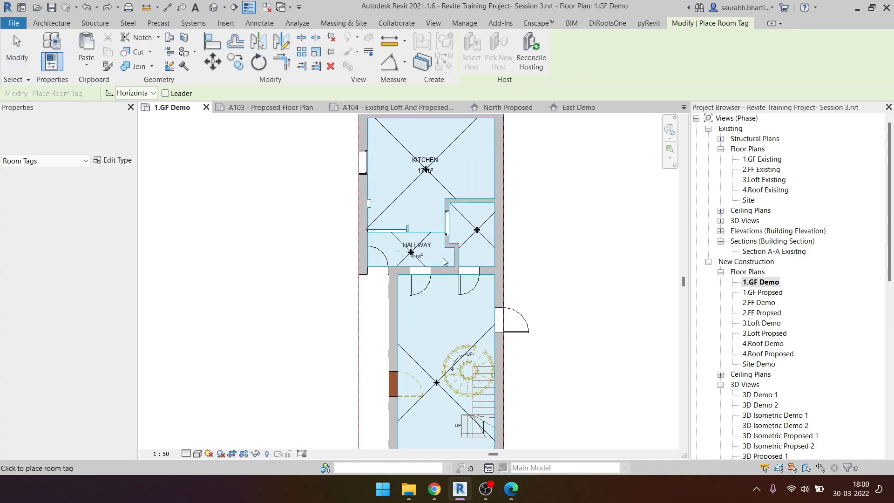
left_click(438, 390)
key("Escape")
key("Escape")
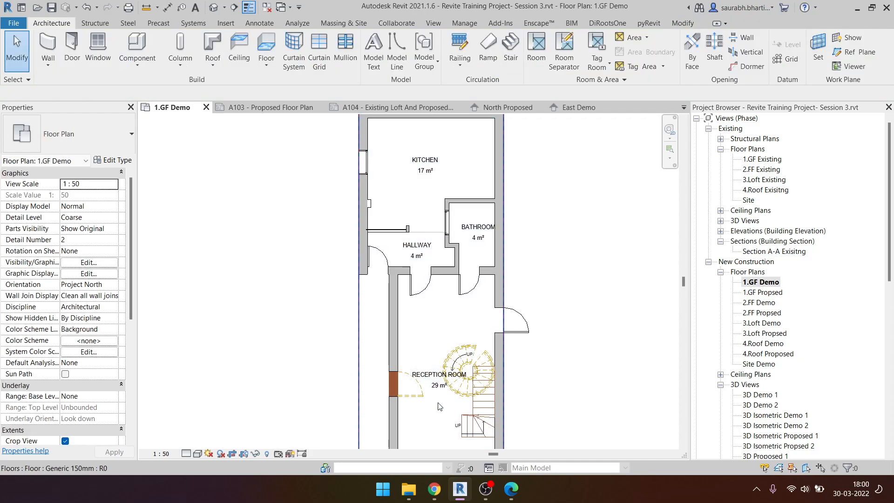
scroll(488, 308, "down", 2)
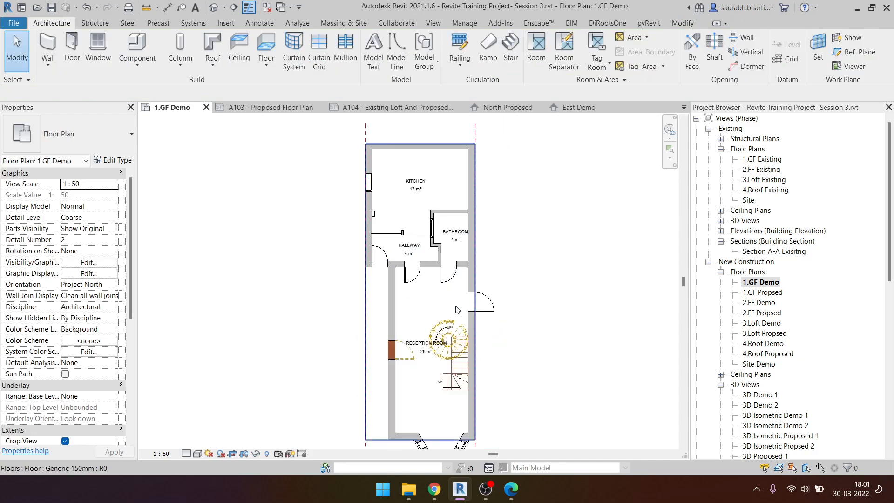
- Open the 1.GF Propsed and 1.GF Existing floor plans and check their room tags
double_click(770, 293)
double_click(768, 160)
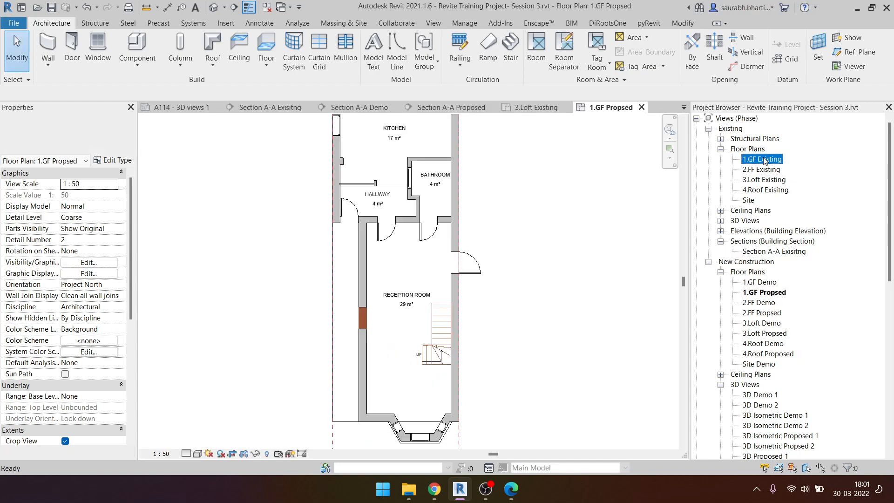
scroll(344, 223, "up", 4)
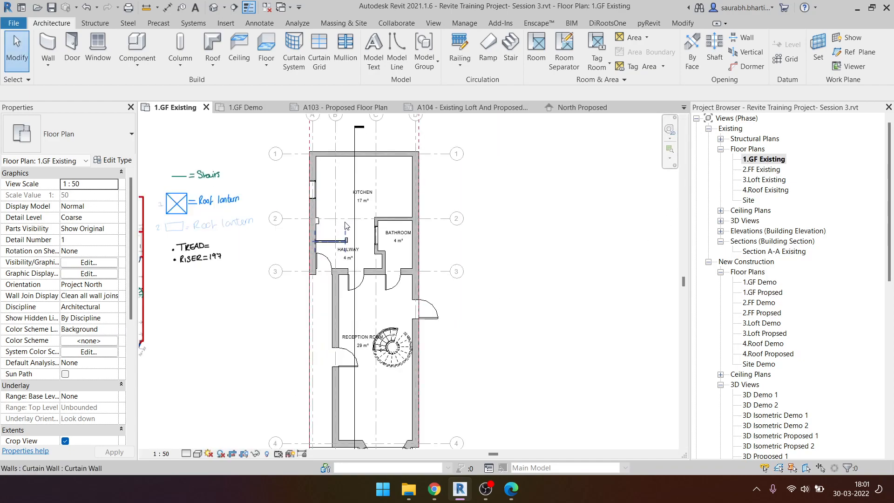
- In the 2.FF Existing floor plan, select the whole building, filter the selection to Rooms and Room Tags, and copy them
double_click(762, 170)
left_click_drag(369, 201, 572, 397)
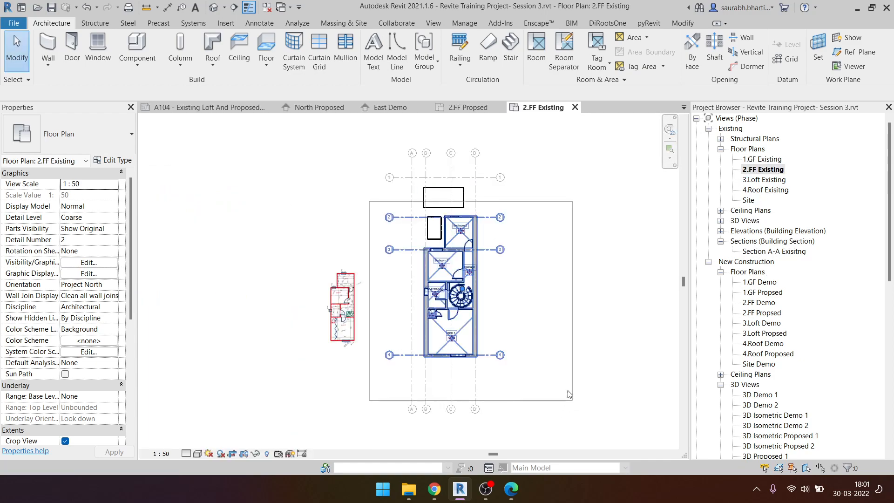
left_click(520, 56)
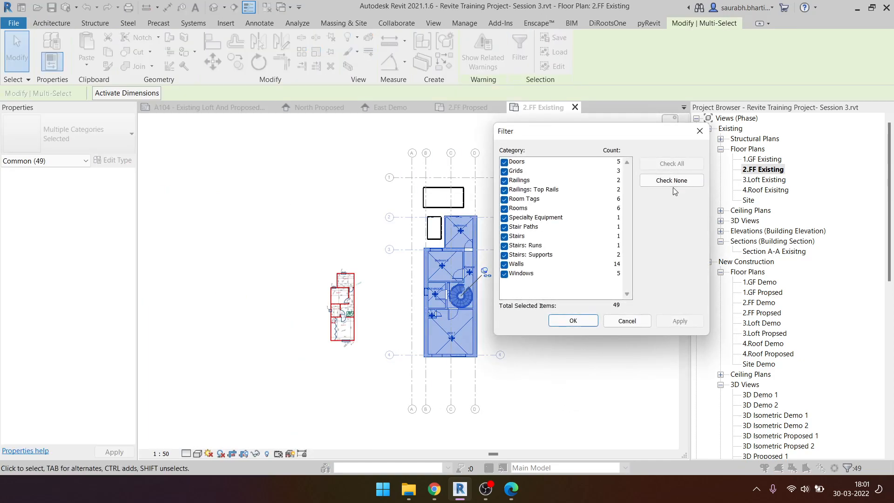
left_click(672, 182)
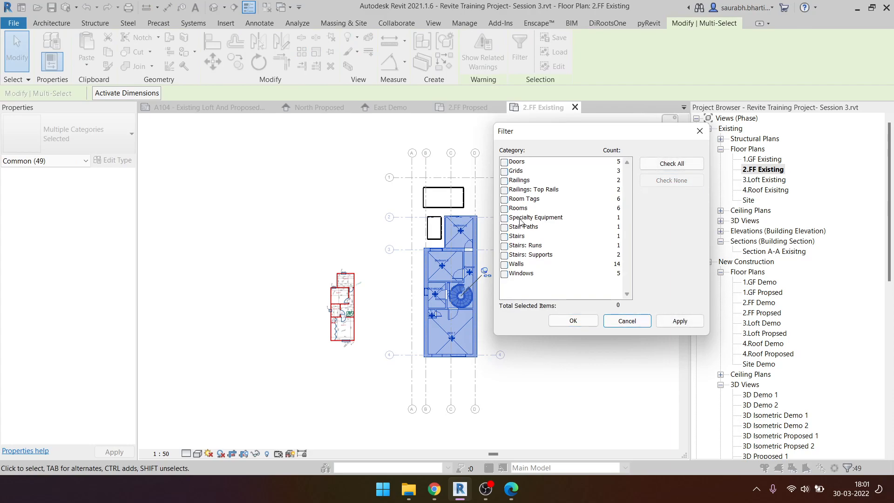
left_click(505, 209)
left_click(507, 201)
left_click(505, 209)
left_click(505, 200)
left_click(583, 318)
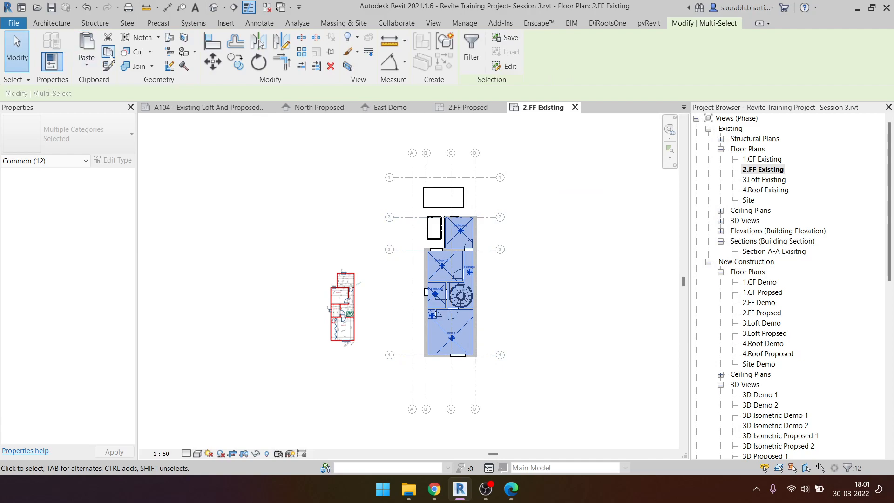
- Paste the copied rooms and tags into the 2.FF Propsed floor plan aligned to the same place, deleting the redundant room C in the bathroom
double_click(763, 313)
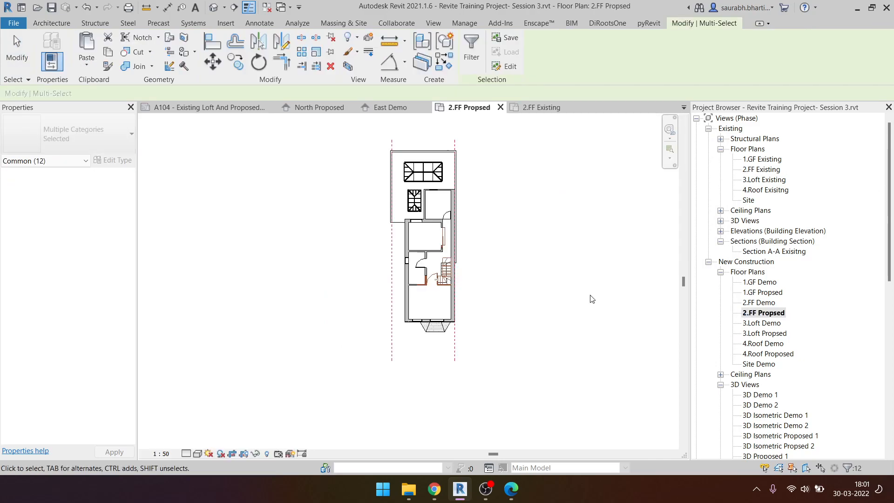
left_click(89, 63)
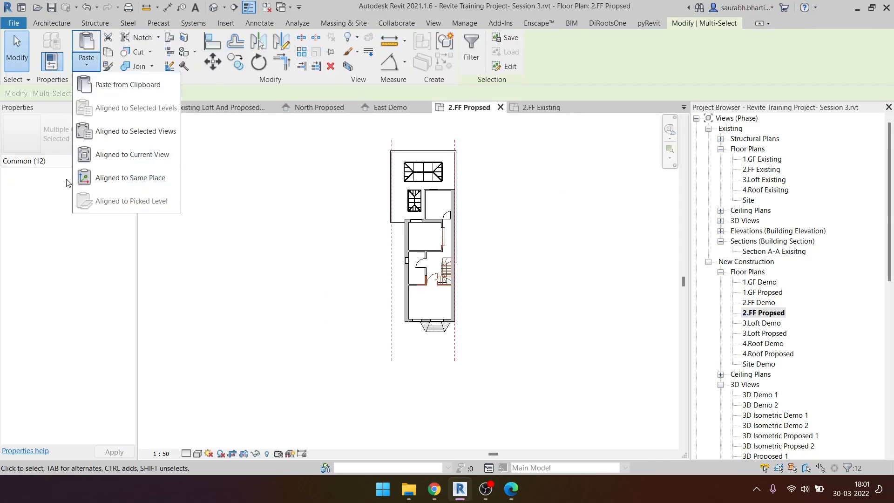
left_click(119, 179)
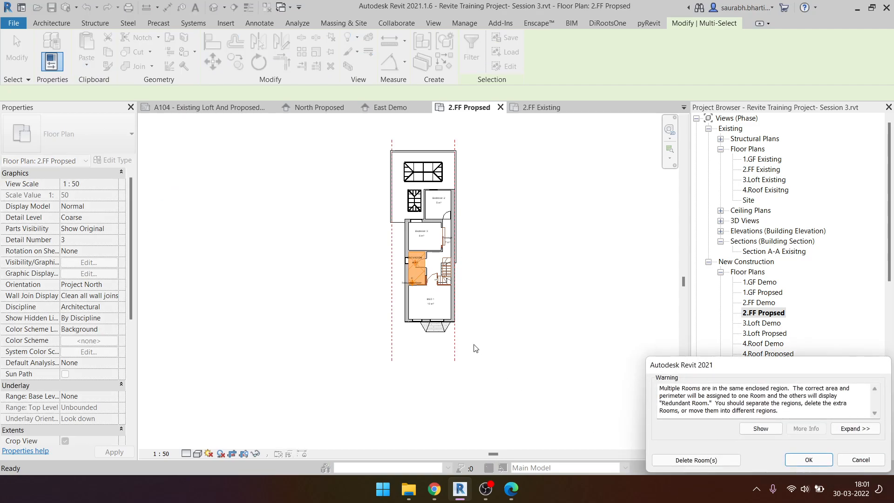
scroll(391, 247, "up", 6)
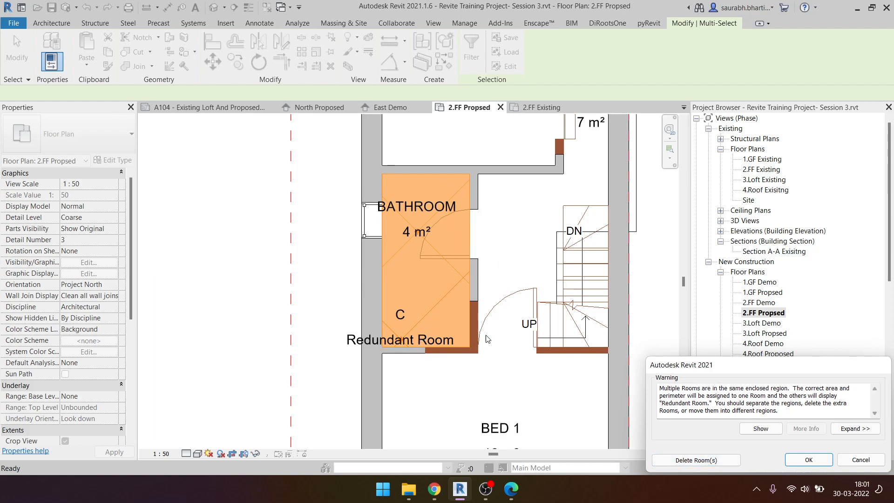
left_click(697, 459)
scroll(398, 312, "down", 3)
middle_click_drag(477, 376, 434, 323)
left_click(391, 321)
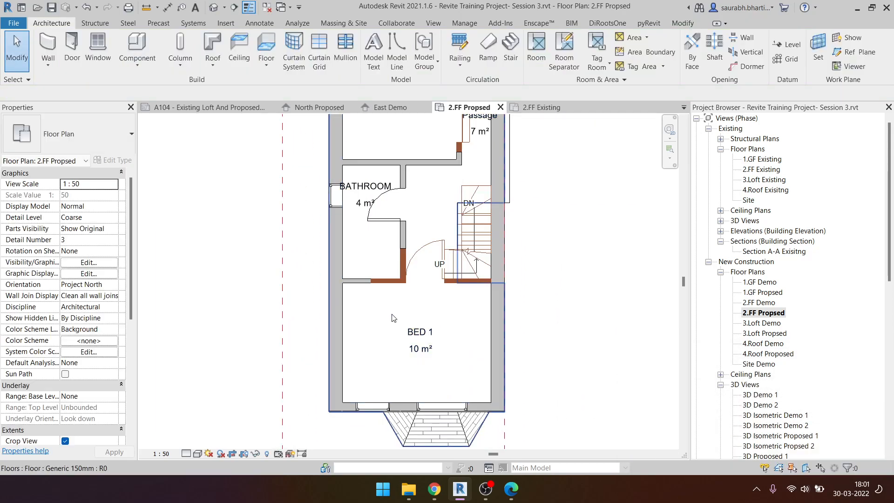
- Look over the pasted room tags in the 2.FF Propsed plan and return to the 2.FF Existing floor plan
scroll(433, 357, "up", 2)
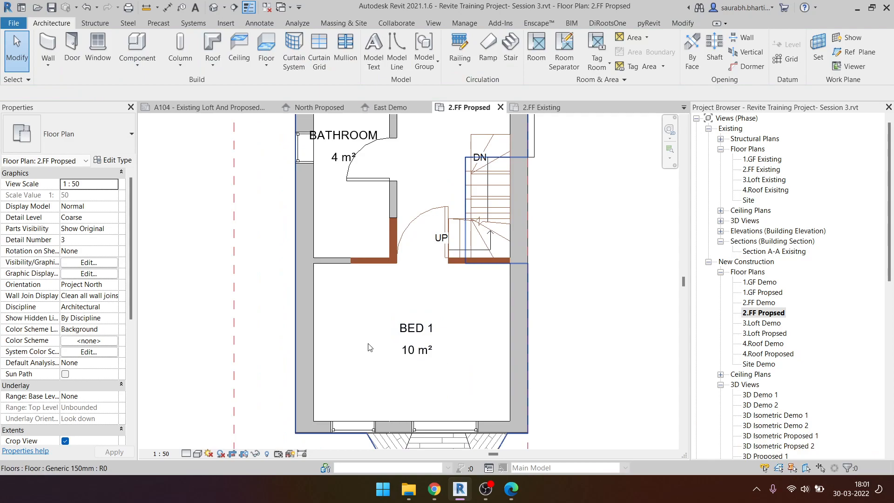
scroll(421, 354, "up", 1)
scroll(461, 387, "down", 3)
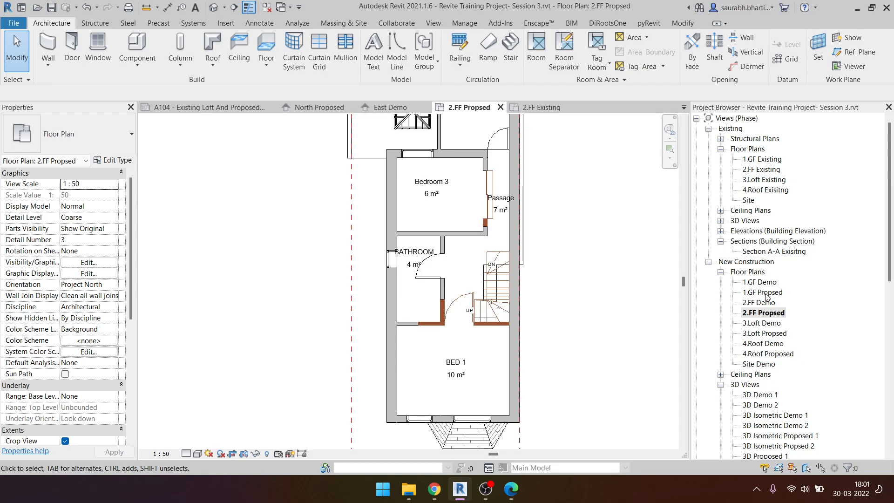
double_click(762, 170)
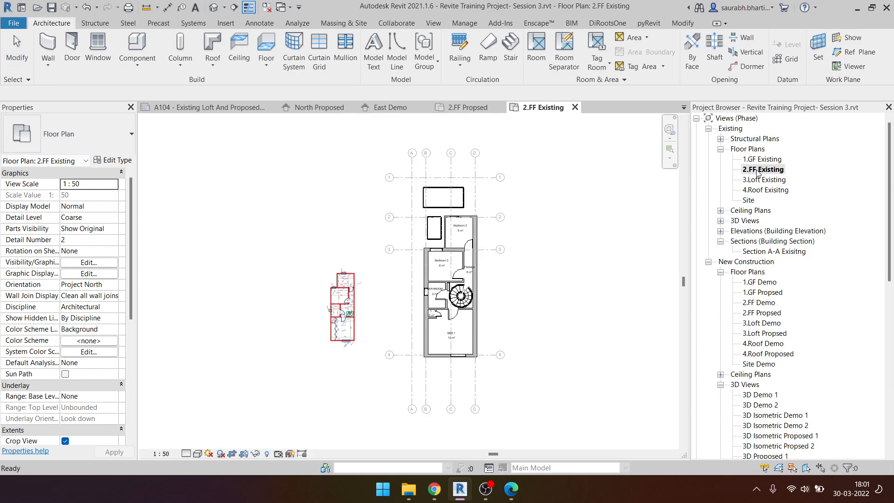
- Open the 2.FF Propsed floor plan and move the BATHROOM room tag down, clear of the bathroom door swing
scroll(367, 298, "up", 2)
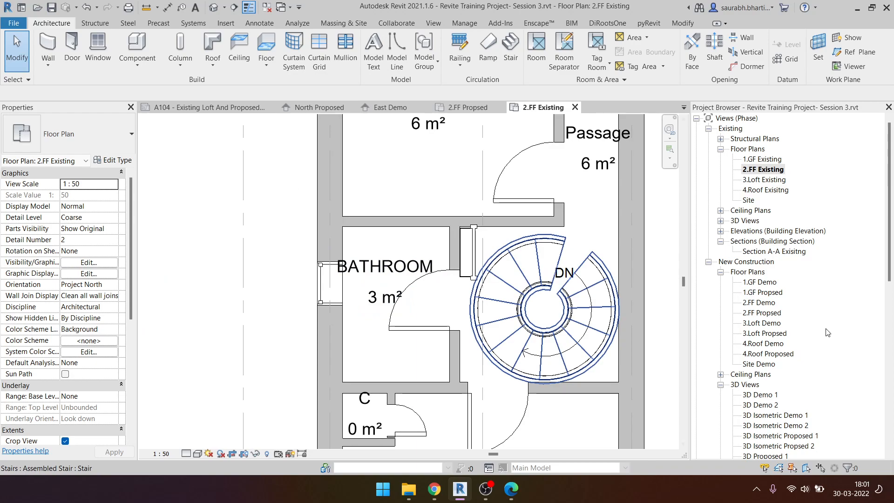
scroll(777, 313, "down", 6)
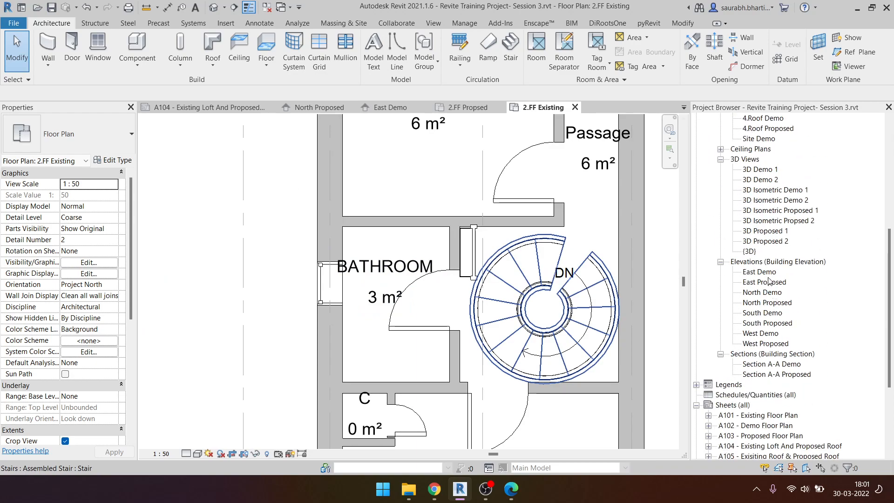
scroll(781, 364, "down", 5)
scroll(757, 258, "up", 7)
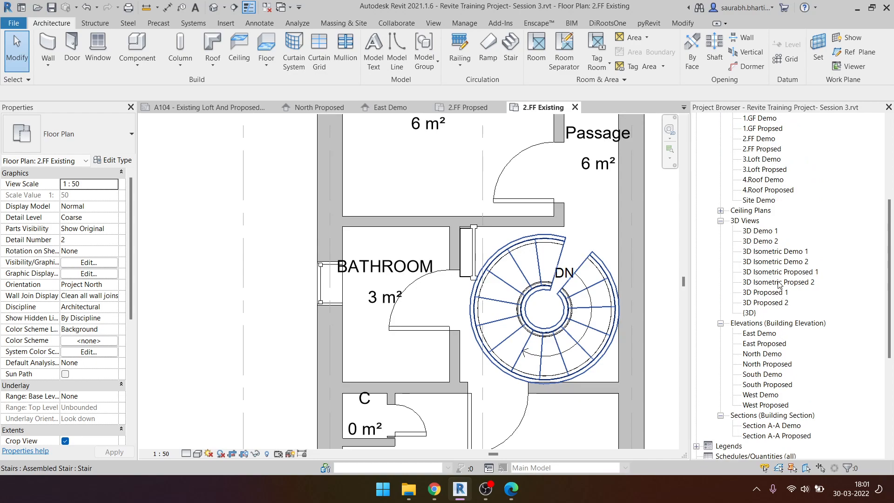
scroll(779, 287, "up", 2)
double_click(765, 212)
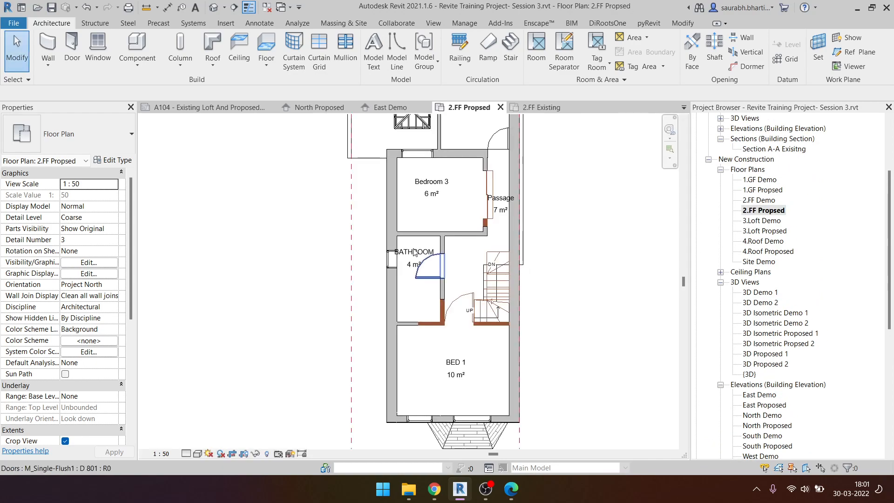
left_click_drag(401, 251, 401, 291)
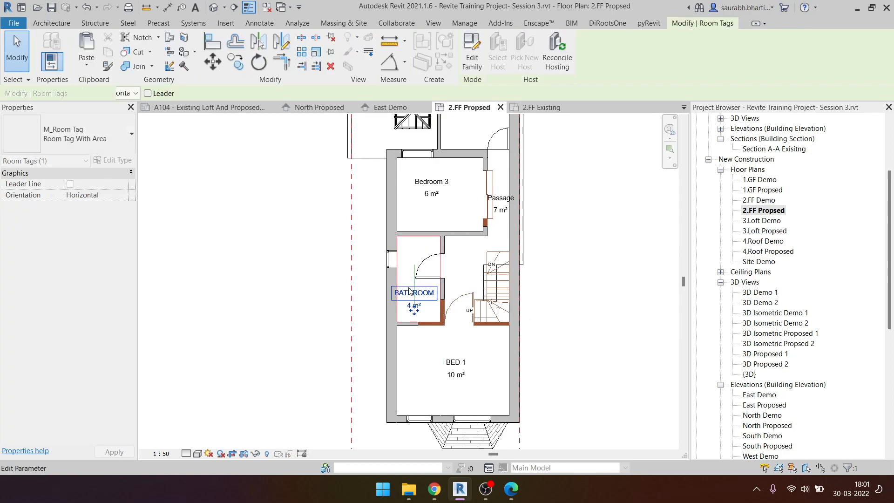
key("Escape")
- Delete the bathroom's room tag and the room itself from the 2.FF Propsed floor plan
left_click(422, 306)
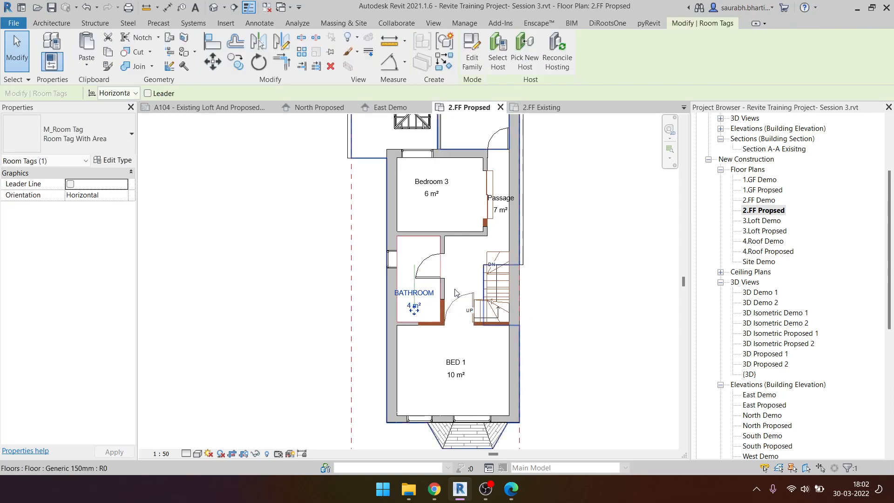
key("Delete")
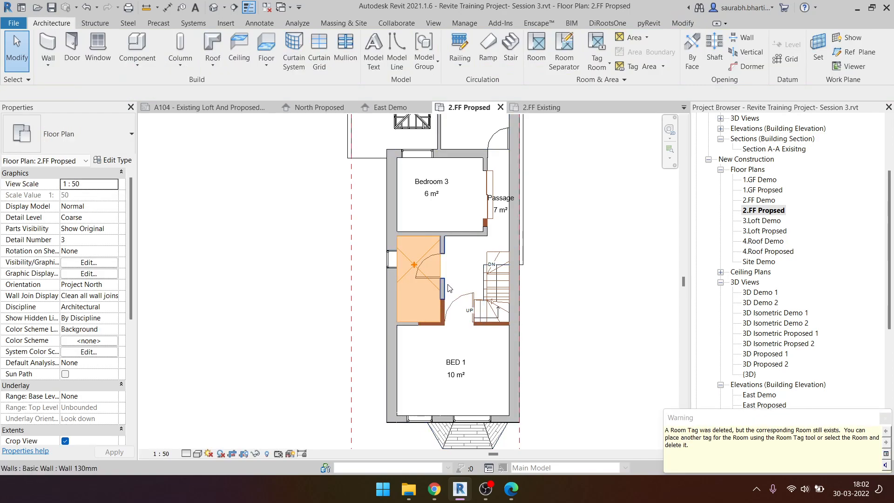
left_click(411, 264)
key("Delete")
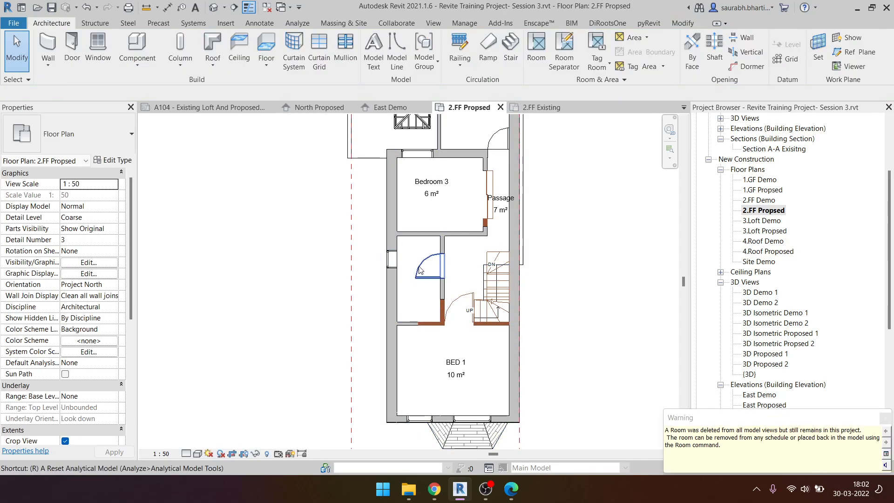
- Place a new tagged room in the empty bathroom space beside the staircase
key("r")
key("m")
key("Escape")
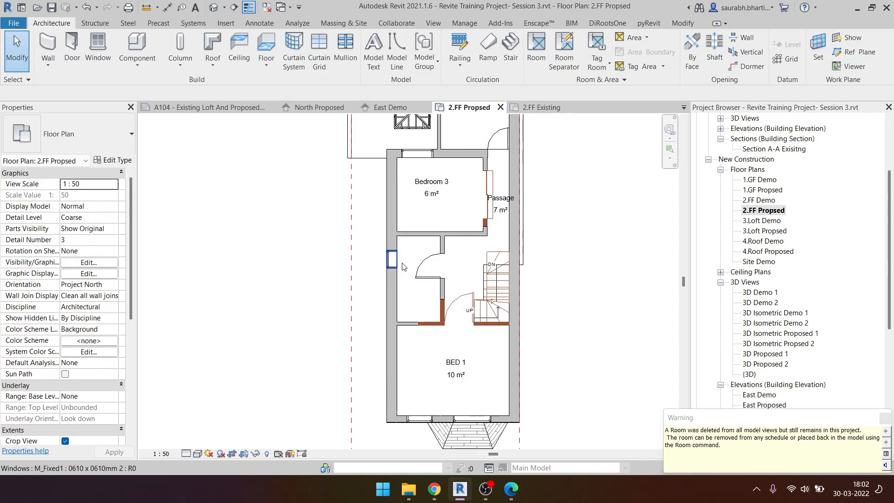
left_click(487, 343)
key("Escape")
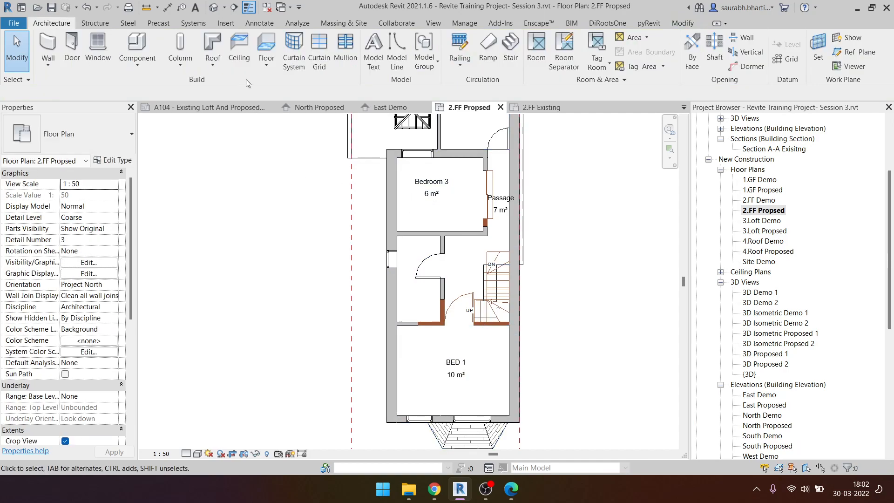
left_click(536, 51)
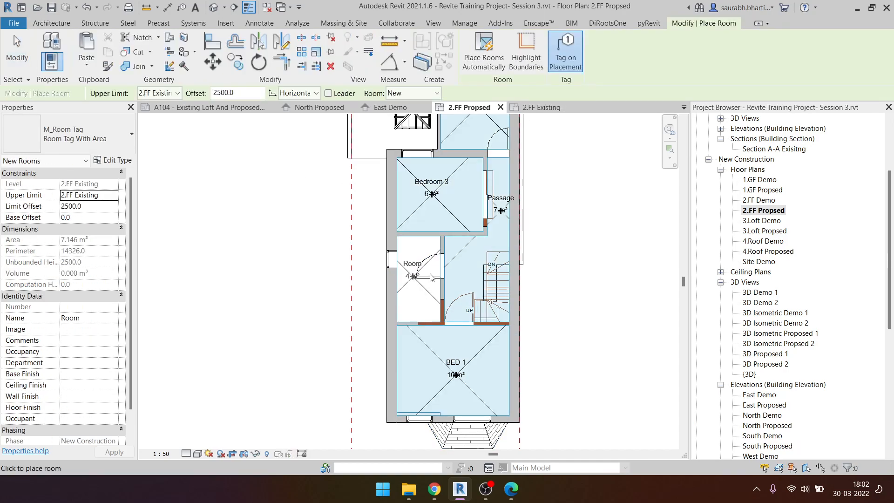
left_click(432, 278)
key("Escape")
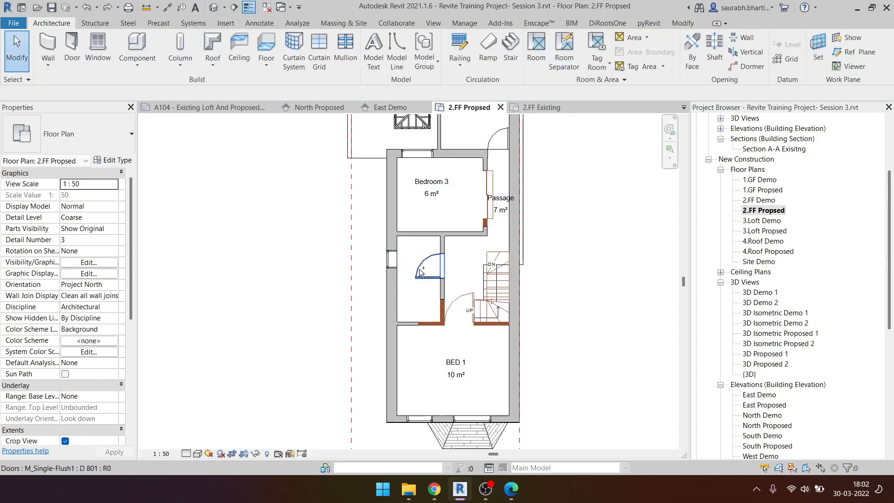
- Compare the BATHROOM and BED 1 room tags between the 2.FF Propsed and 2.FF Existing floor plans
left_click(426, 292)
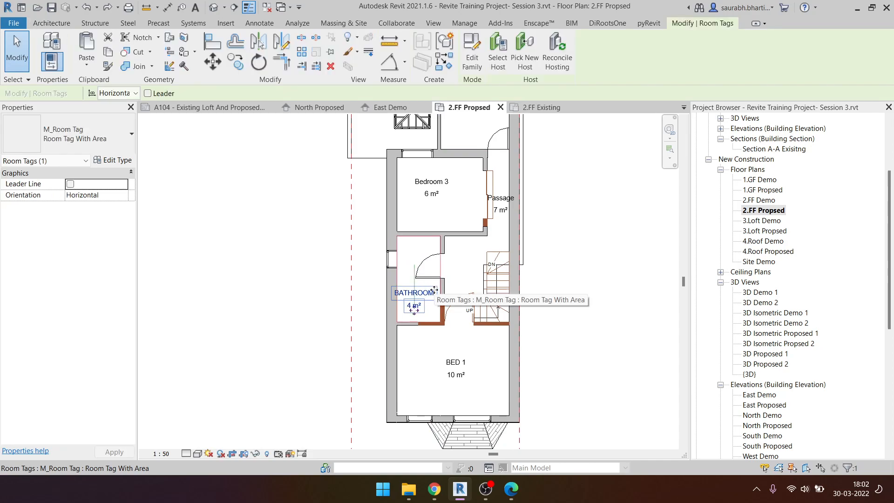
scroll(775, 168, "up", 3)
double_click(773, 169)
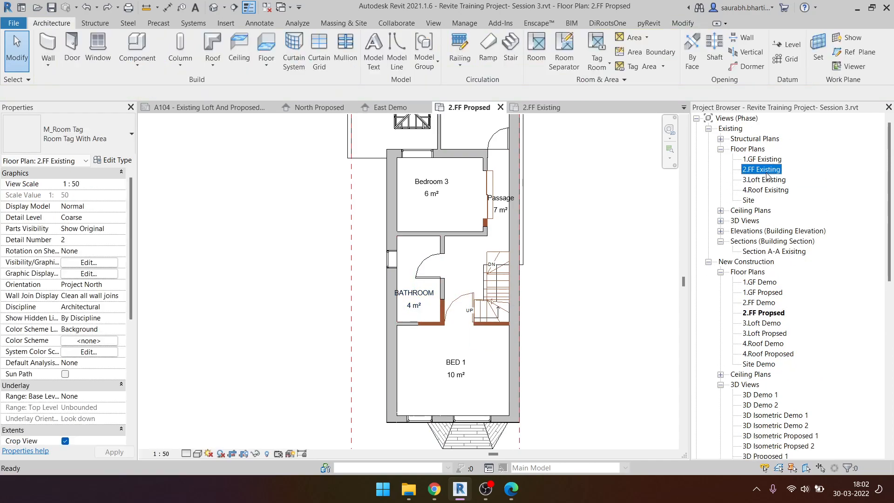
double_click(754, 313)
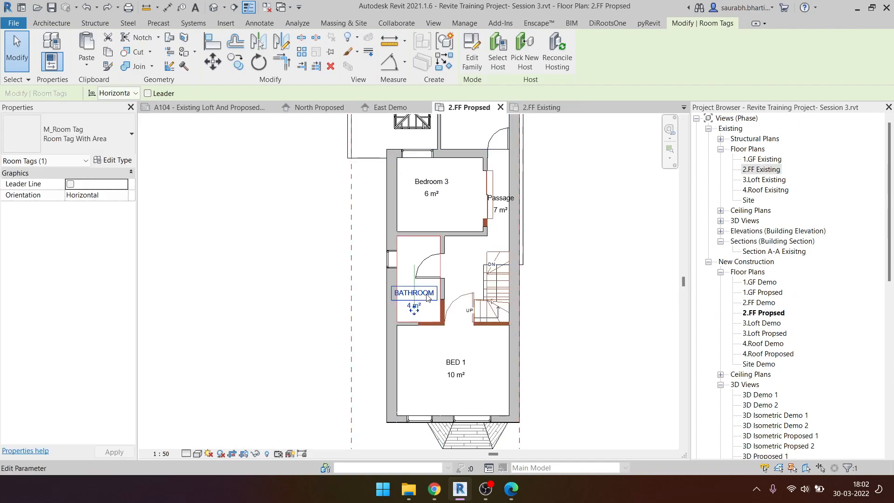
left_click(553, 110)
scroll(527, 320, "down", 3)
middle_click_drag(531, 358, 522, 227)
scroll(497, 305, "up", 3)
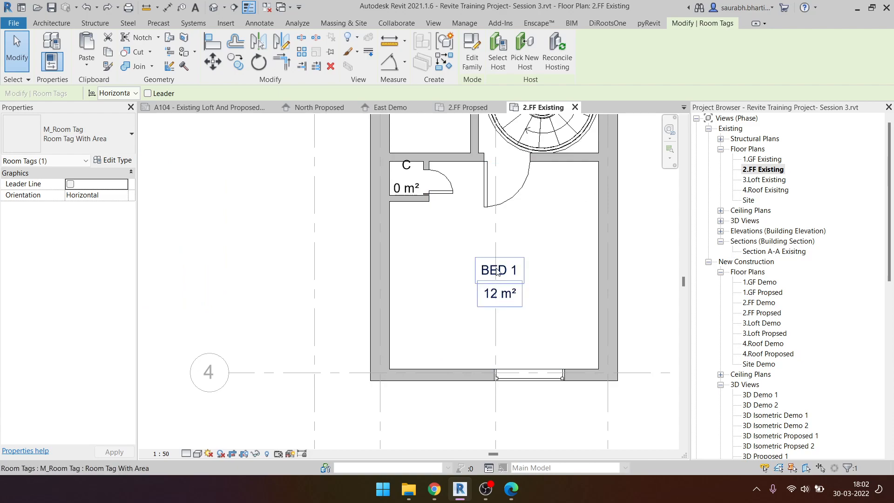
left_click(478, 110)
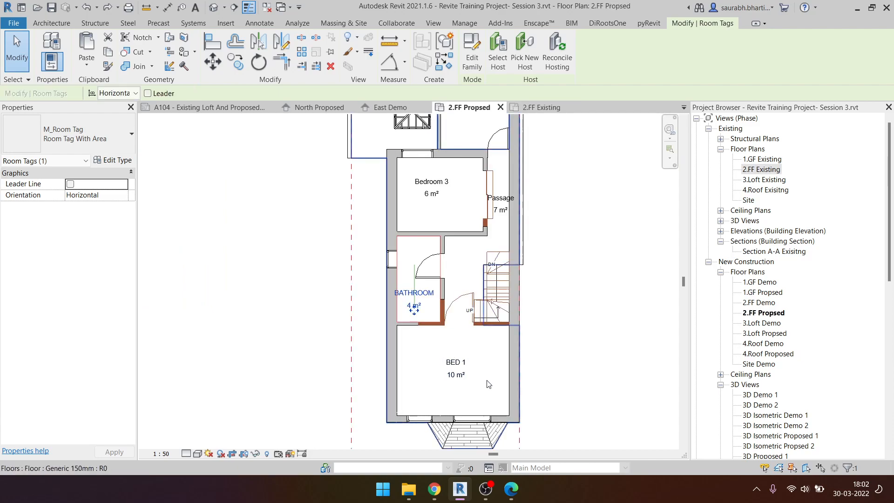
scroll(442, 365, "down", 2)
scroll(446, 373, "up", 1)
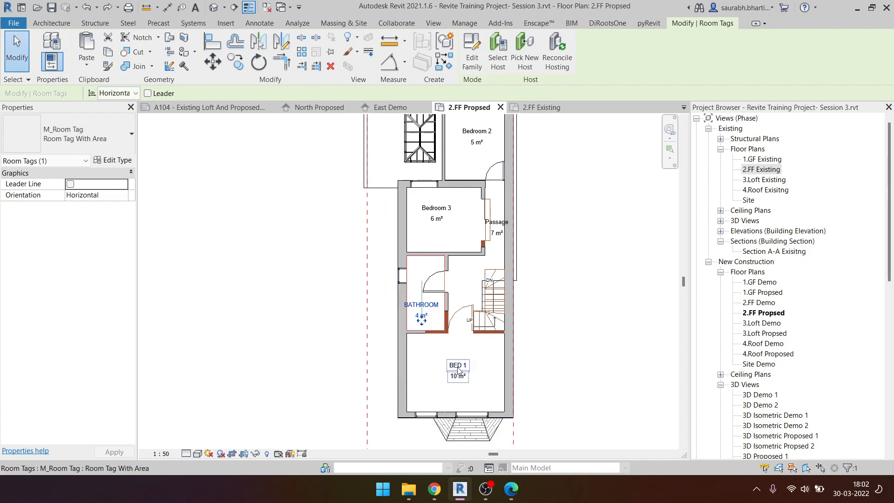
key("Escape")
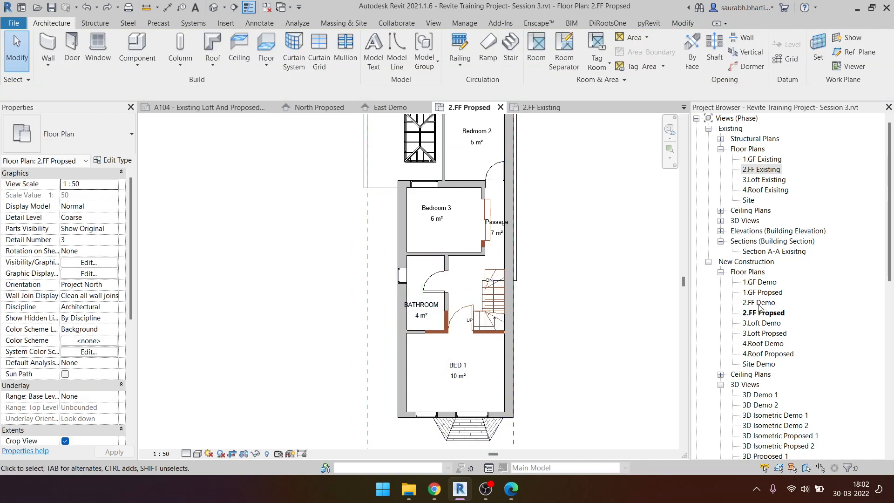
- Open the 2.FF Demo floor plan under New Construction
double_click(760, 302)
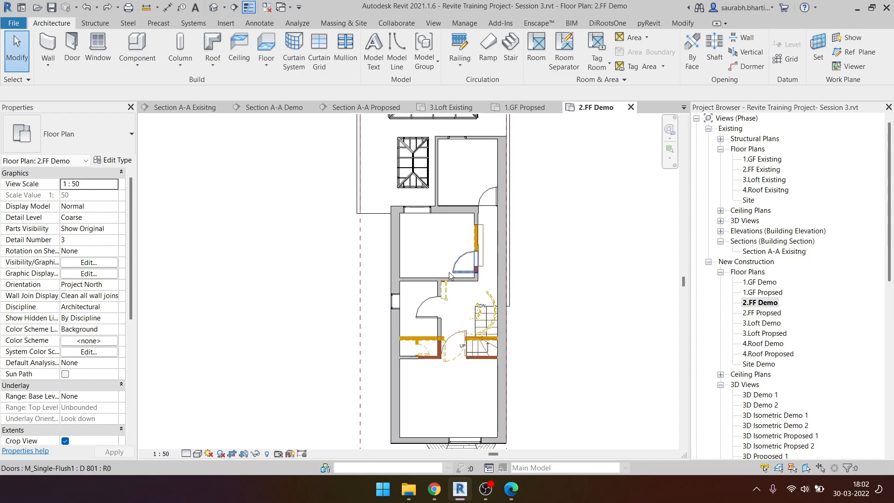
scroll(346, 285, "down", 2)
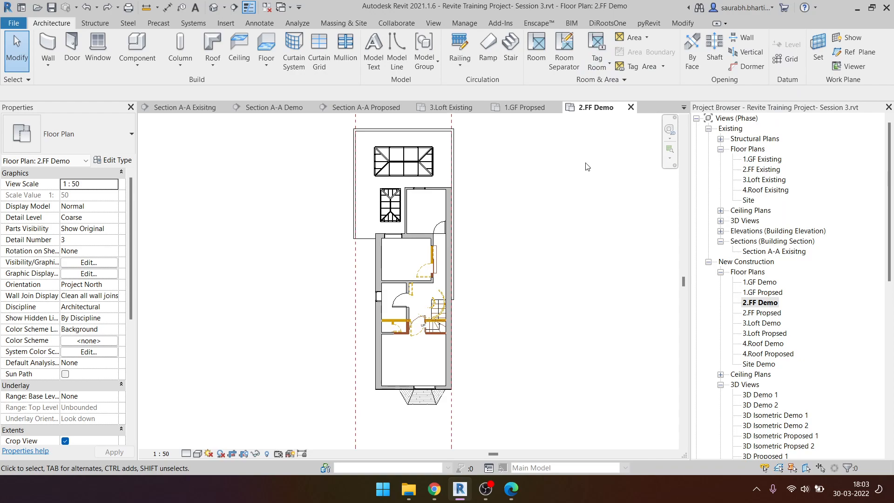
left_click(762, 304)
double_click(763, 306)
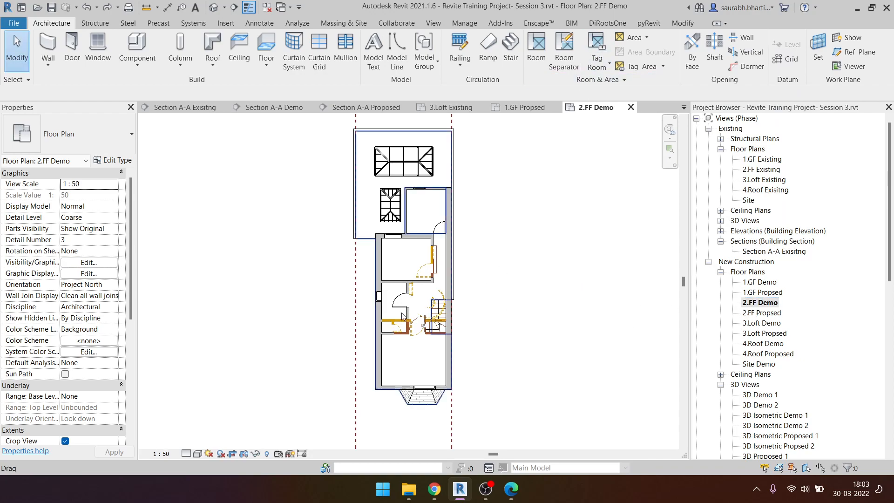
- Add room tags with area to Bedroom 2, Bedroom 3, Passage, BATHROOM and BED 1 on the 2.FF Demo plan
left_click(536, 51)
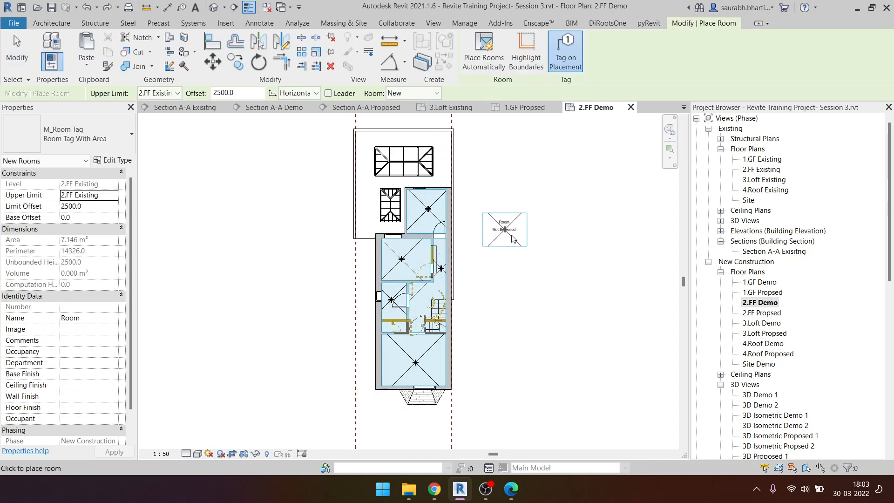
key("Escape")
left_click(604, 44)
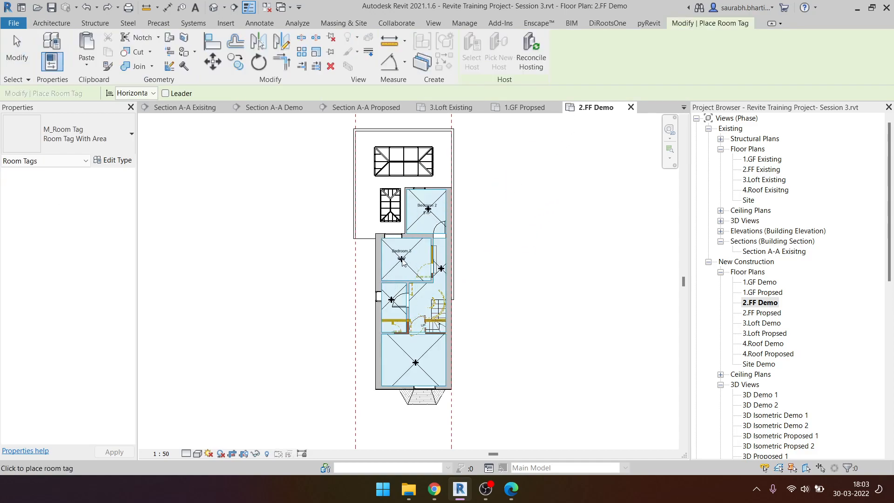
scroll(447, 275, "up", 3)
left_click(338, 333)
middle_click_drag(409, 390, 428, 283)
left_click(408, 340)
key("Escape")
key("Escape")
scroll(430, 270, "down", 1)
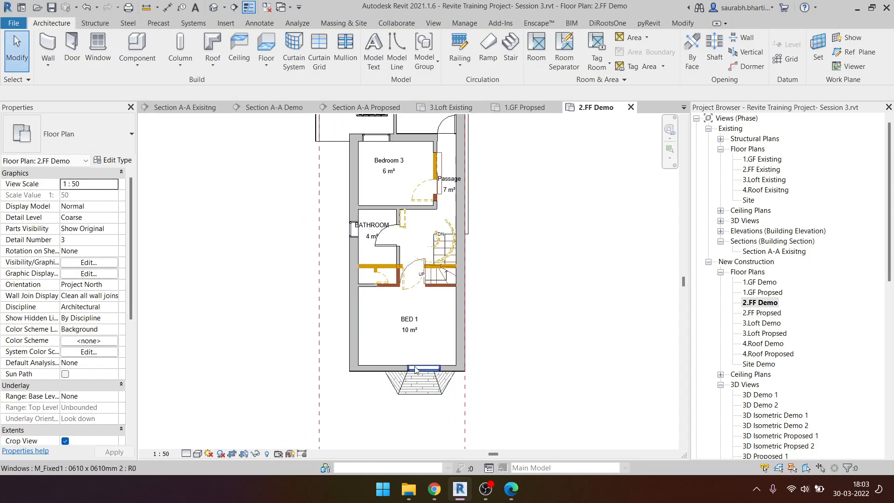
- Review the 2.FF Propsed floor plan and examine the LOFT room tag on the 3.Loft Existing floor plan
double_click(762, 313)
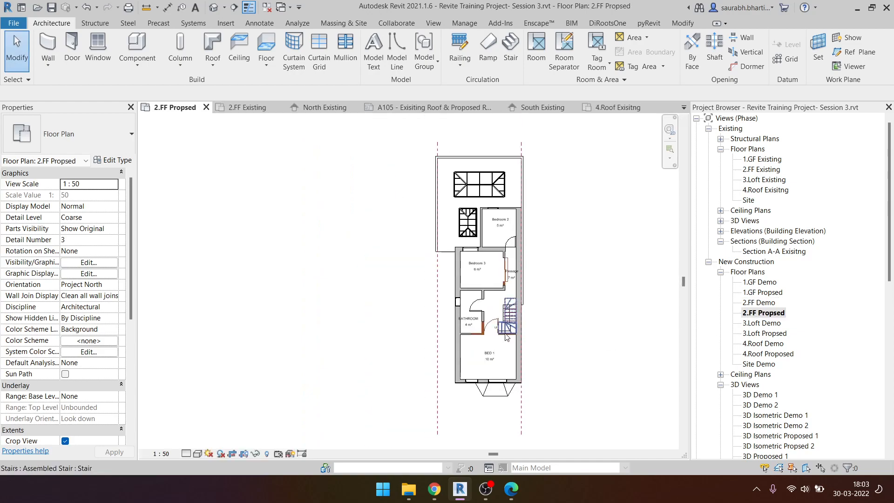
left_click(774, 180)
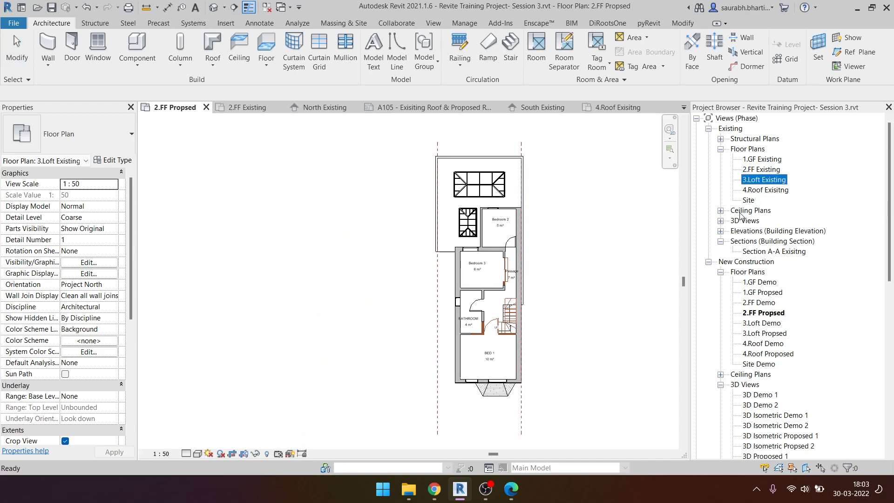
double_click(786, 182)
left_click(462, 264)
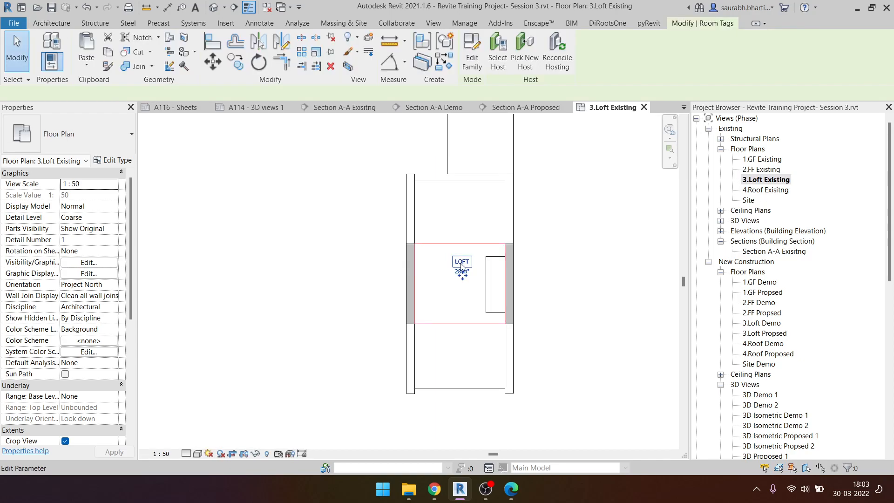
left_click(482, 346)
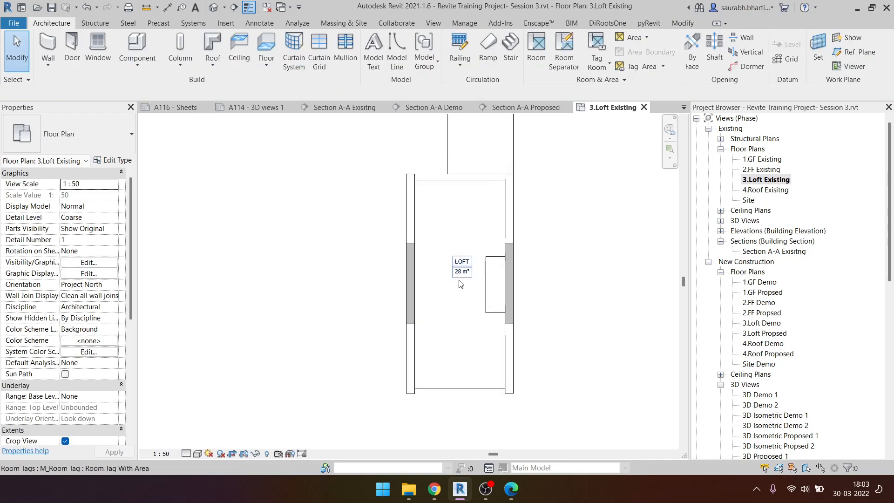
- Check the 3.Loft Demo and 4.Roof Demo plans and examine the WC and lower LOFT room tags on 3.Loft Propsed
double_click(769, 324)
double_click(771, 334)
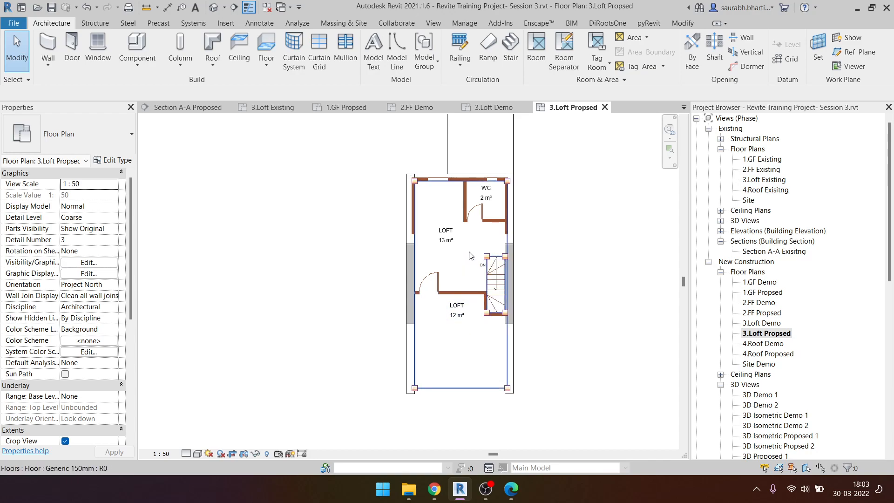
left_click(488, 200)
scroll(494, 209, "up", 2)
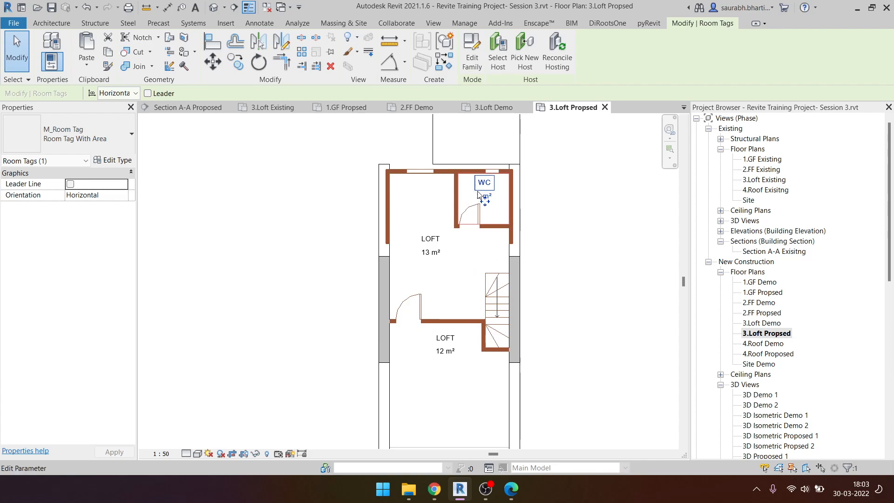
middle_click_drag(451, 362, 493, 336)
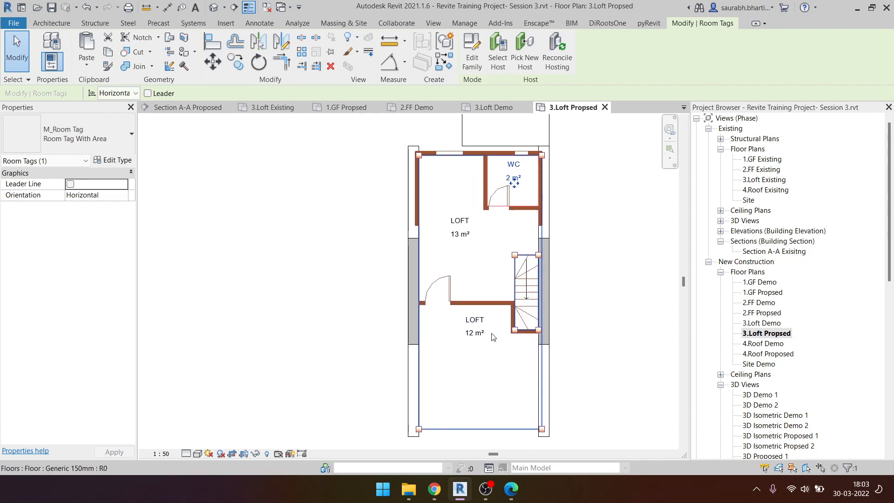
key("Escape")
double_click(759, 343)
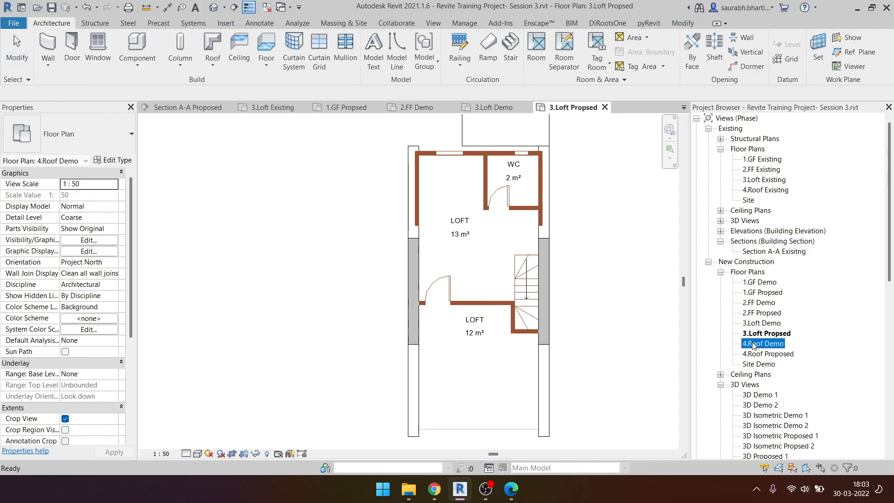
double_click(767, 333)
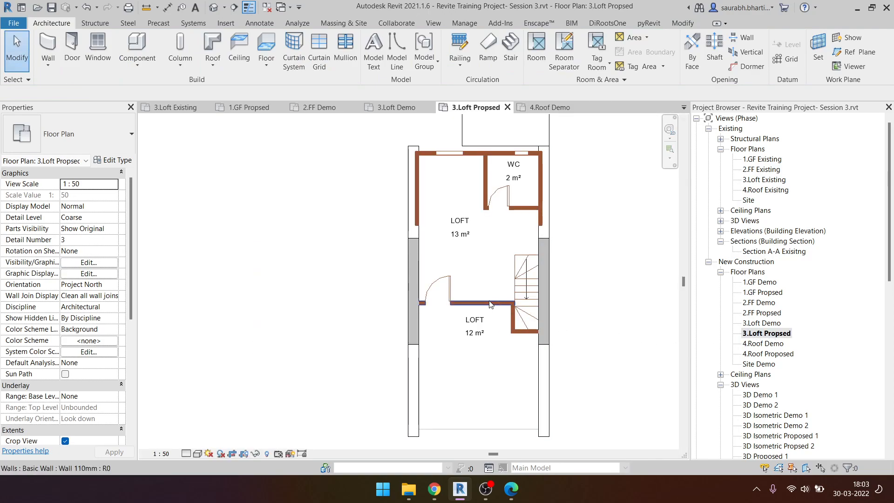
middle_click_drag(476, 328, 460, 344)
left_click(460, 344)
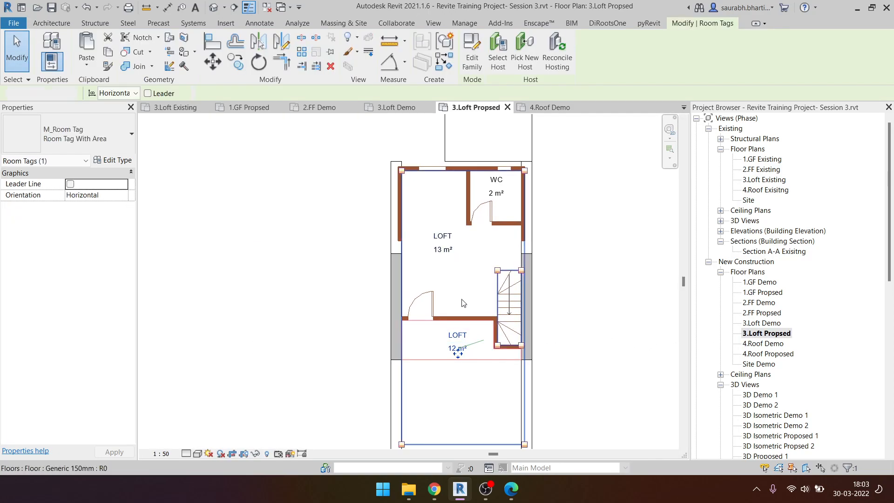
- Delete the two LOFT rooms and the WC room from the 3.Loft Propsed floor plan
key("Escape")
left_click(447, 360)
key("Delete")
left_click(453, 263)
key("Delete")
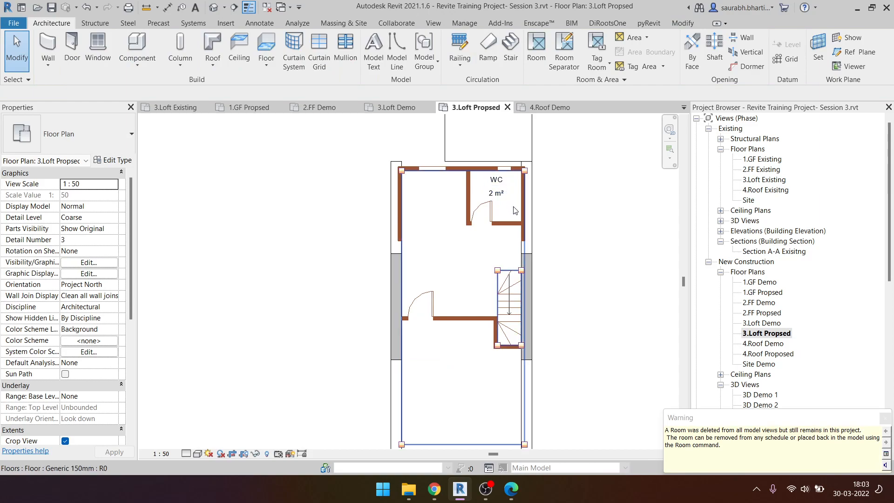
left_click(497, 193)
key("Delete")
- Place new tagged rooms in the small WC space, the main loft space and the lower space of the 3.Loft Propsed plan
key("m")
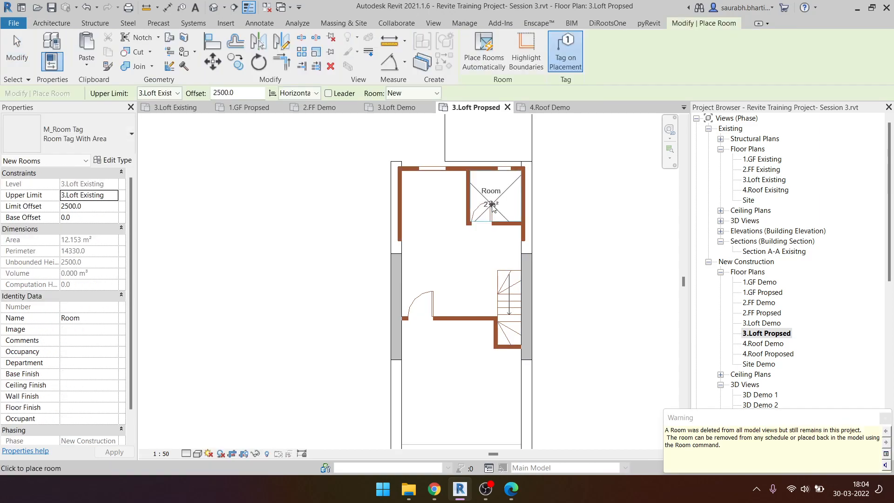
left_click(499, 196)
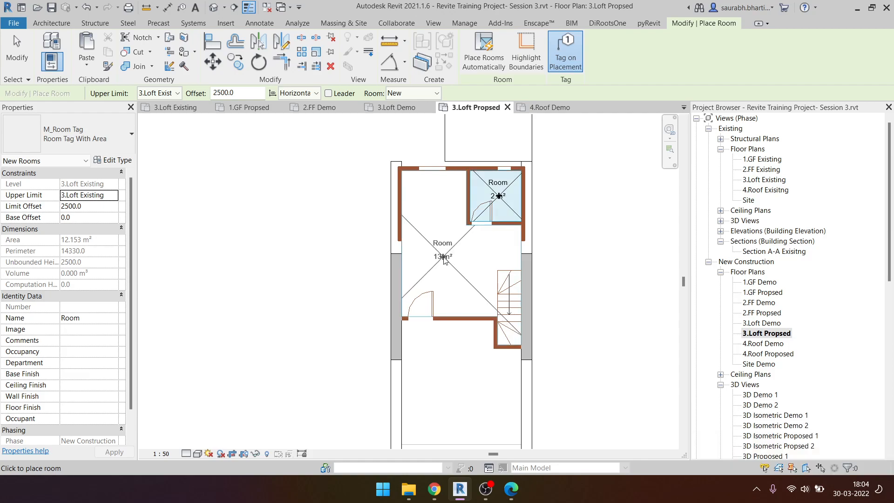
key("Escape")
key("Escape")
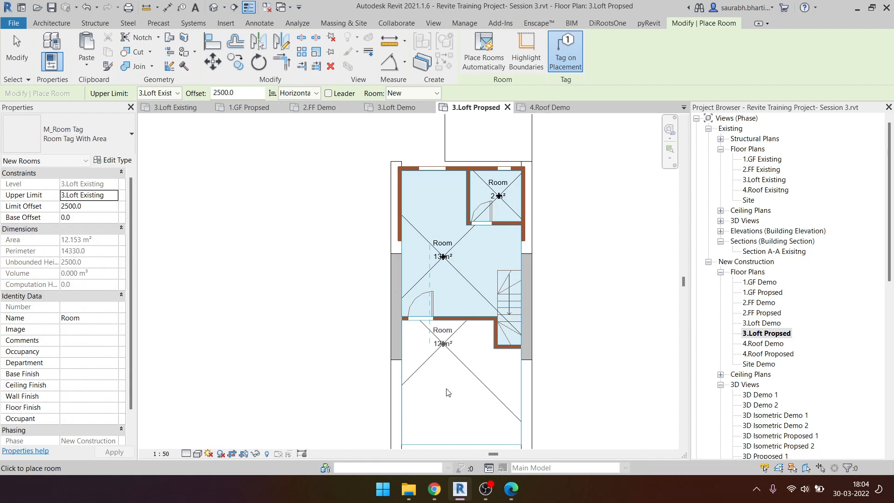
left_click(443, 344)
middle_click_drag(447, 395, 476, 324)
key("Escape")
key("Escape")
- Rename the main loft space's room as LOFT
scroll(481, 282, "up", 1)
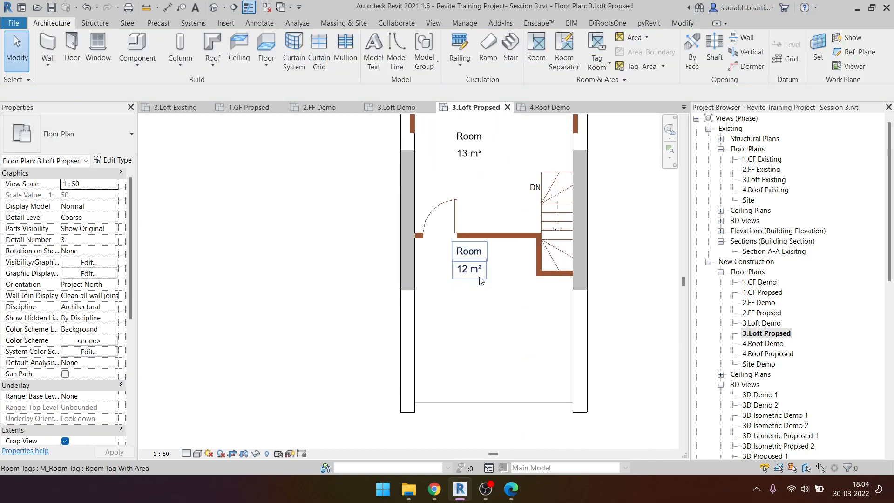
scroll(481, 281, "up", 1)
middle_click_drag(480, 281, 477, 334)
middle_click_drag(476, 235, 471, 318)
double_click(462, 250)
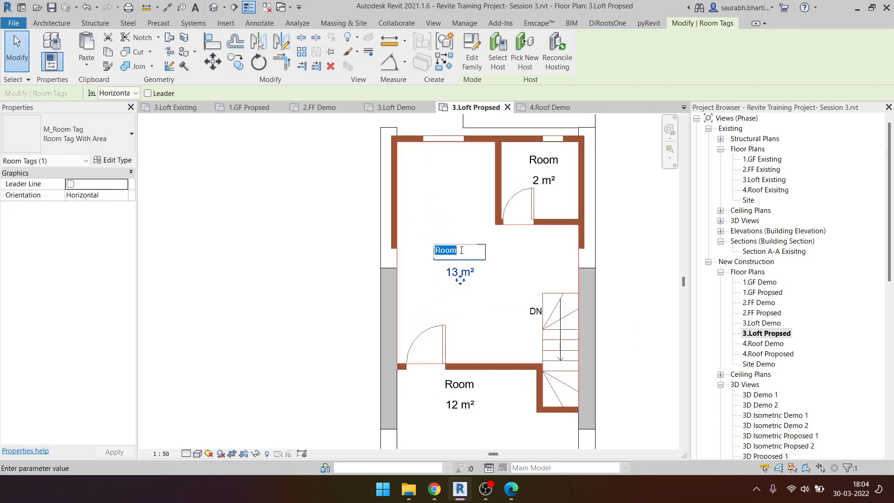
key("BackSpace")
type("LOFT")
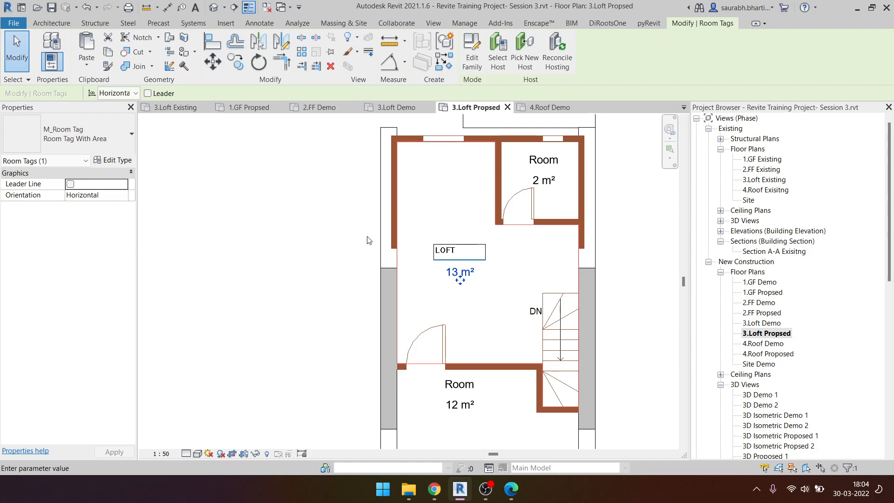
key("Return")
- Rename the room below the loft as BEDROOM and the small enclosed room as WC
double_click(446, 383)
type("BEDROOM")
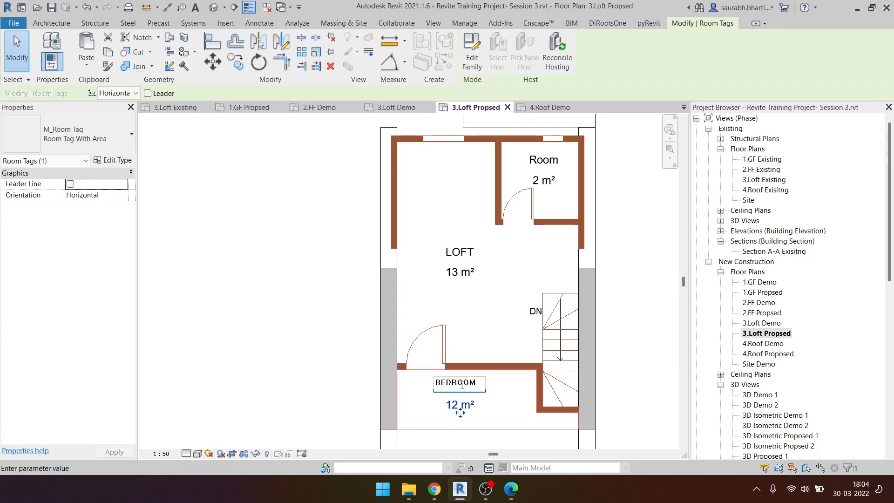
key("Return")
double_click(553, 160)
type("W")
key("Return")
scroll(301, 225, "down", 1)
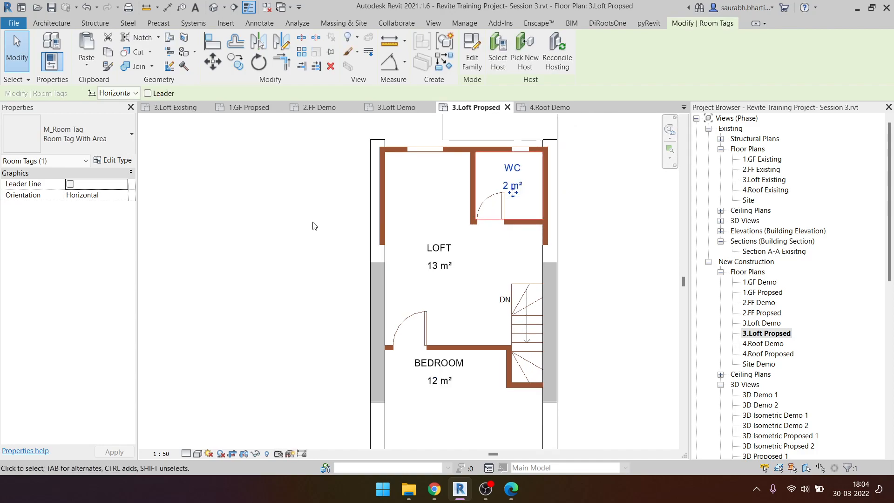
left_click(307, 225)
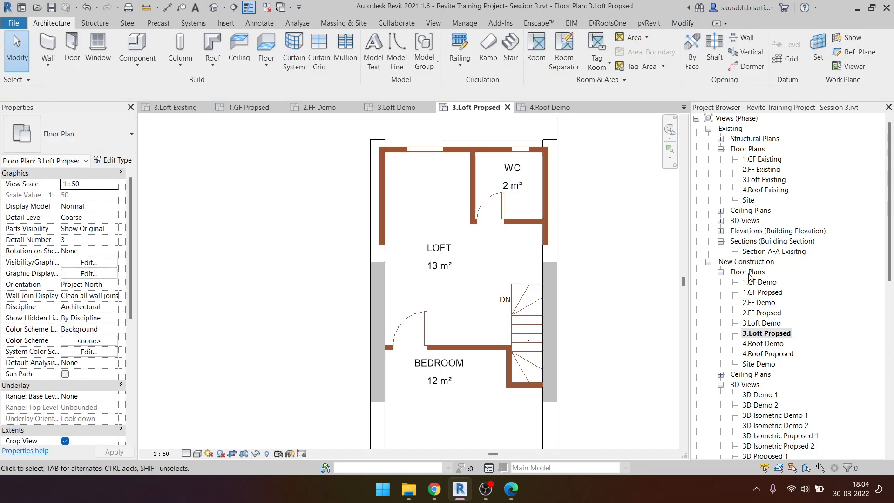
- Open the 3.Loft Demo floor plan and add room tags with area to LOFT, WC and BEDROOM
double_click(772, 323)
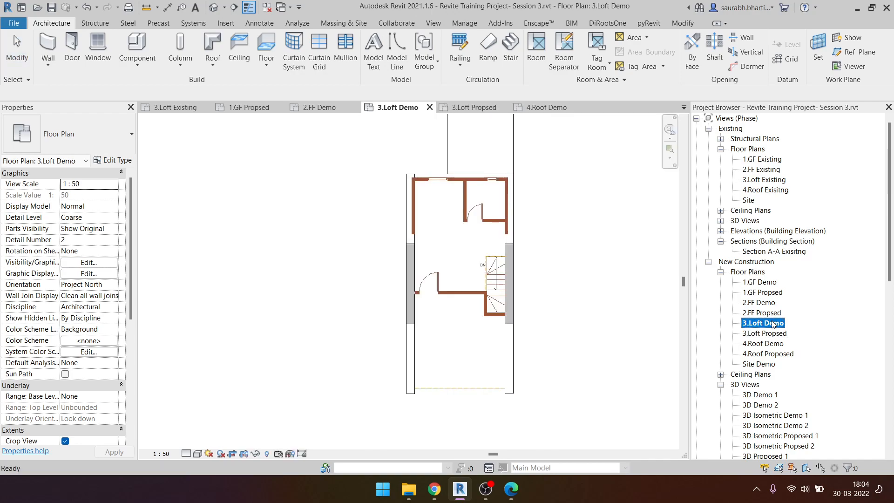
left_click(598, 51)
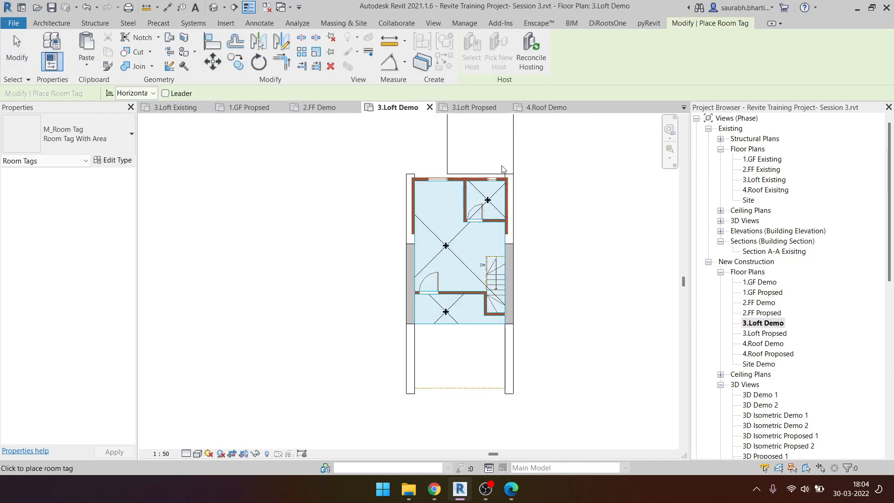
scroll(438, 264, "up", 2)
left_click(456, 239)
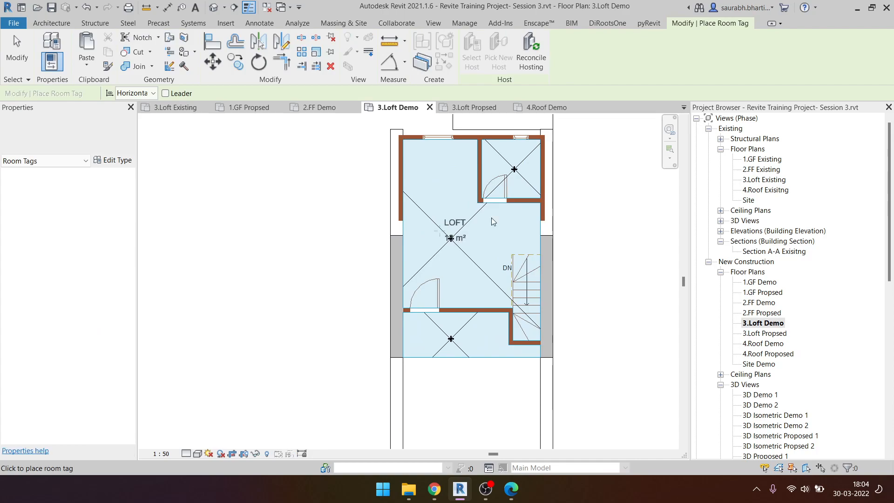
left_click(515, 169)
left_click(450, 334)
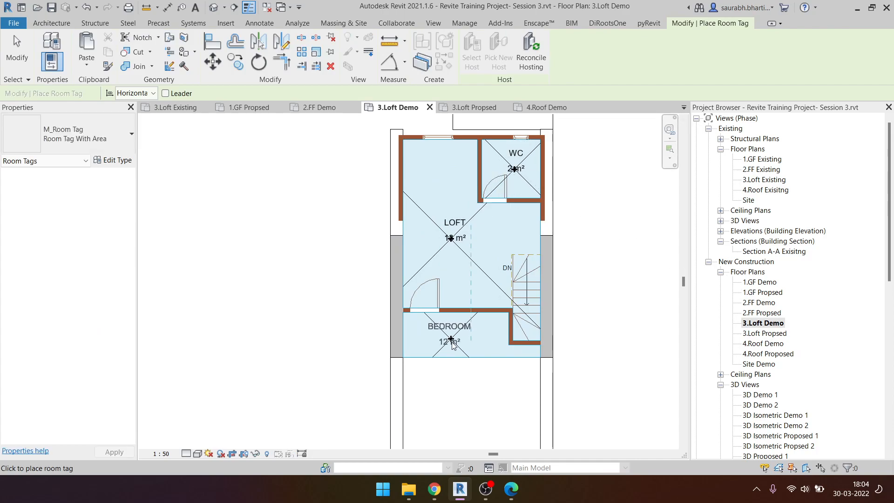
key("Escape")
key("Escape")
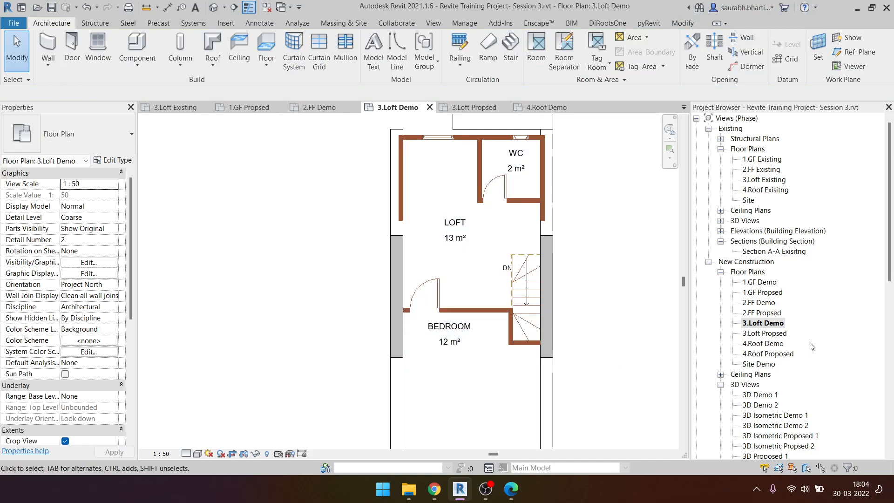
- Check the 3.Loft Propsed and 4.Roof Demo floor plans under New Construction
double_click(776, 334)
double_click(764, 343)
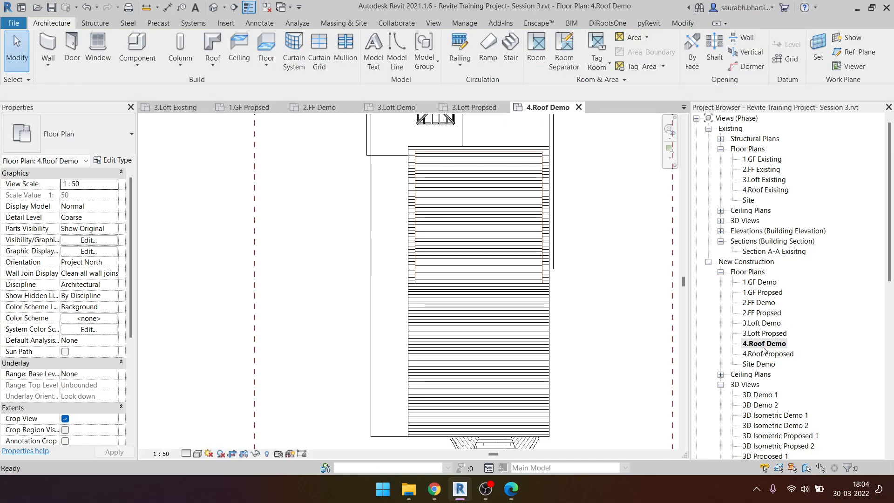
scroll(428, 320, "down", 3)
scroll(455, 300, "down", 2)
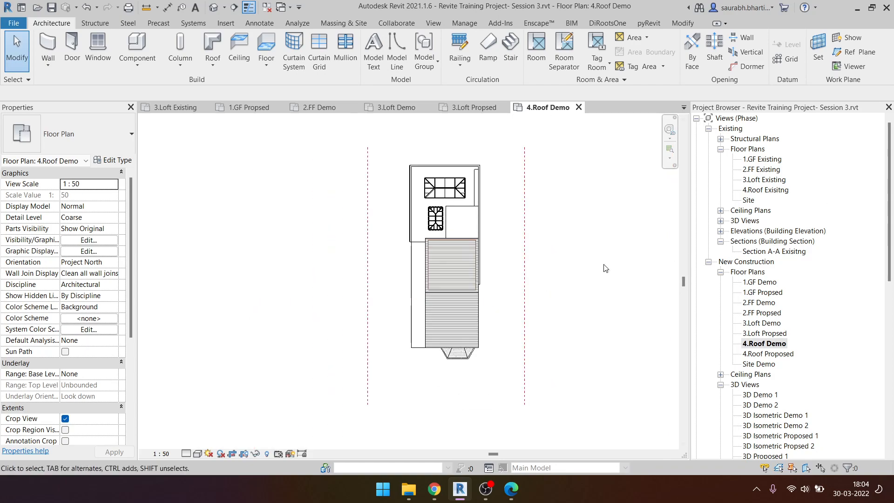
left_click(487, 489)
left_click(487, 492)
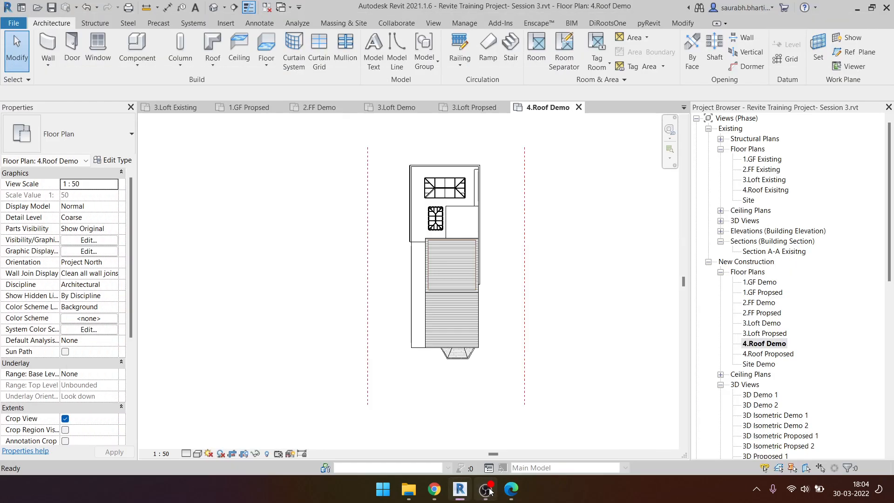
- Open the 1.GF Existing floor plan and examine the plan beside its survey sketch
double_click(758, 160)
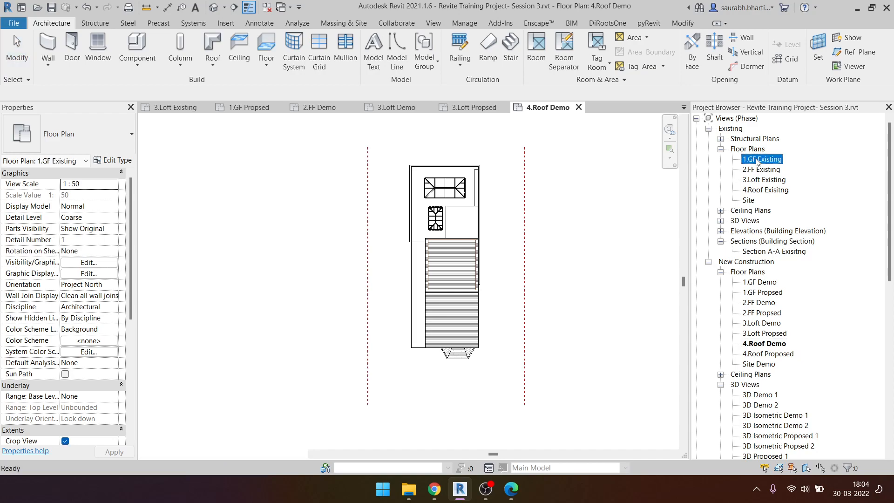
scroll(413, 308, "down", 3)
middle_click_drag(413, 308, 395, 314)
scroll(318, 313, "up", 3)
scroll(317, 313, "down", 3)
scroll(338, 318, "down", 1)
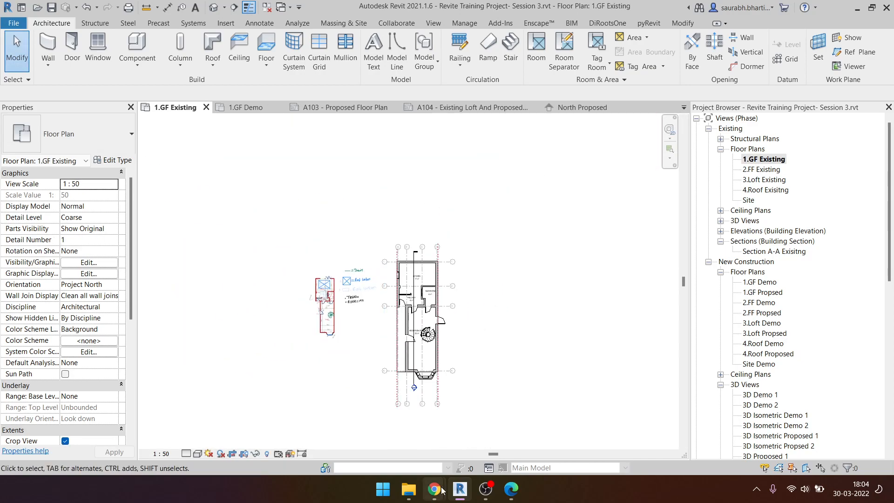
- Switch to the survey PDF in Edge, close the empty new tab and examine the Existing GF sketch
left_click(511, 489)
left_click(270, 9)
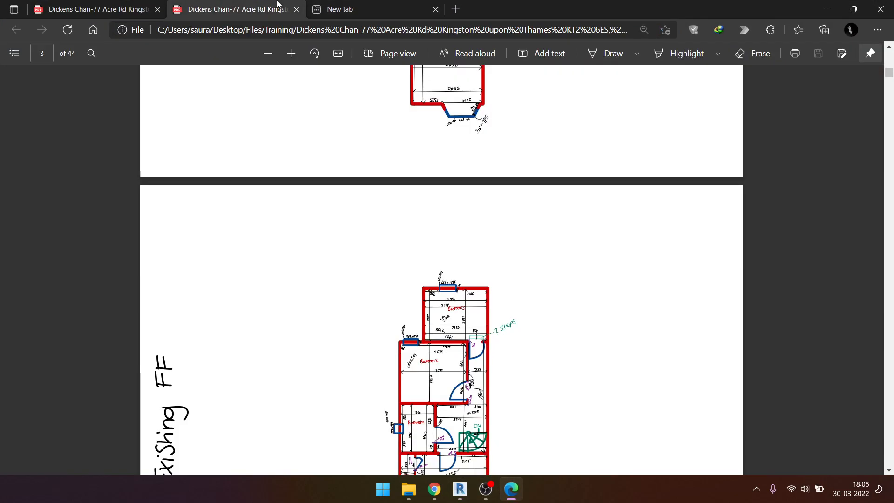
left_click(435, 9)
scroll(494, 333, "up", 4)
scroll(493, 332, "down", 4)
scroll(494, 332, "down", 3, "ctrl")
scroll(415, 341, "up", 6, "ctrl")
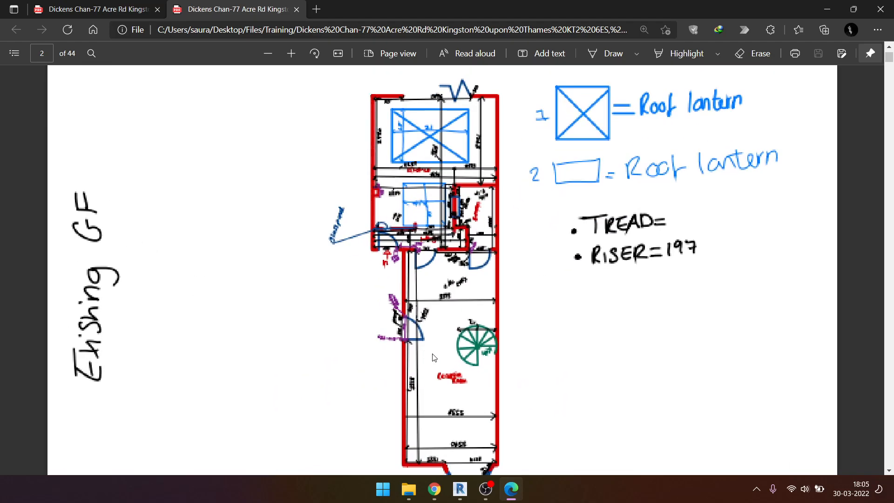
scroll(333, 230, "down", 5, "ctrl")
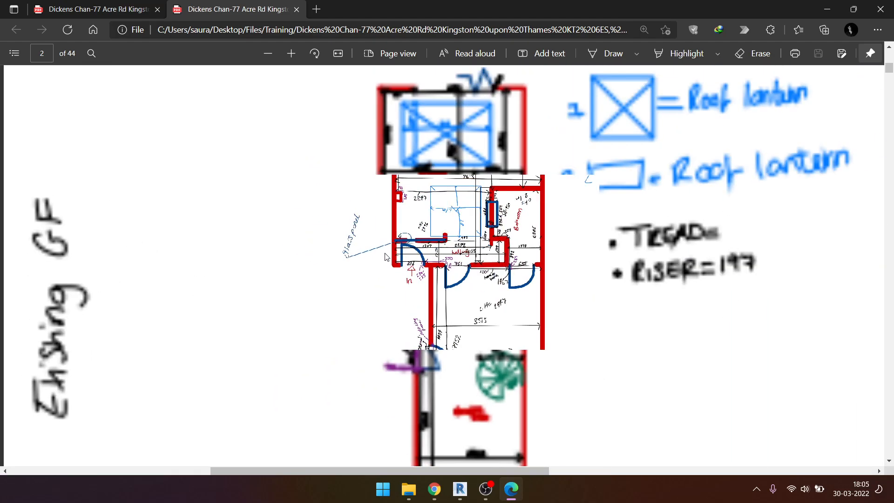
scroll(461, 281, "down", 3)
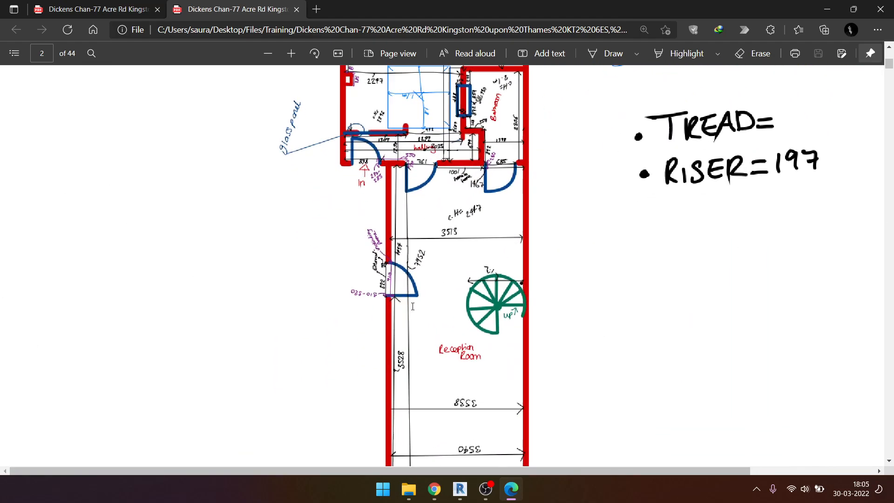
- Examine the Existing FF and Proposed GF survey sketches, including the door fill-in note, and return to Revit
scroll(405, 291, "down", 5, "ctrl")
scroll(401, 279, "down", 7)
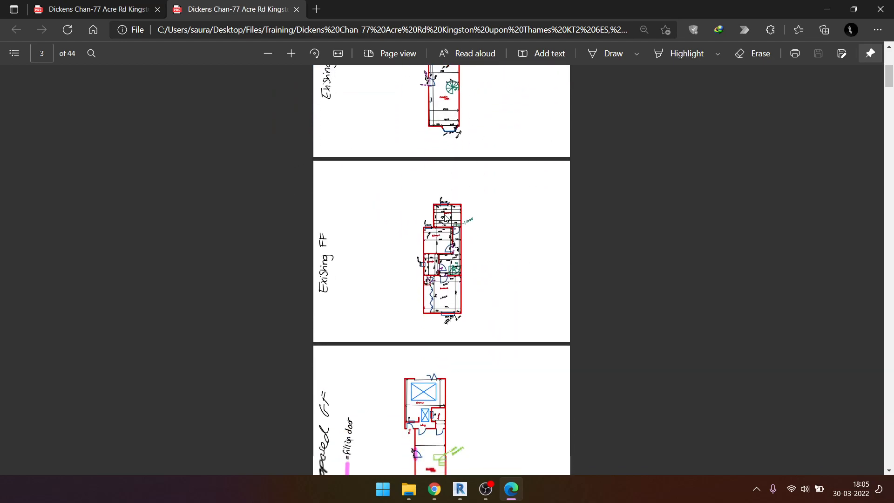
scroll(451, 147, "up", 5, "ctrl")
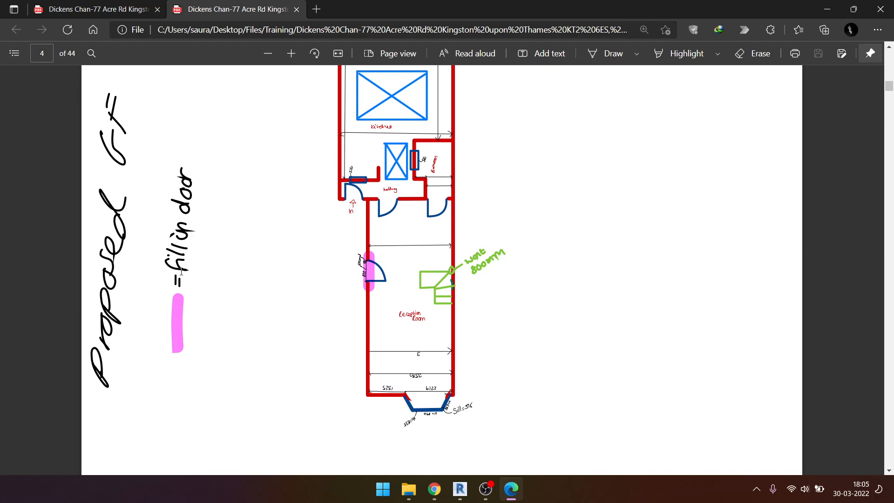
left_click(827, 9)
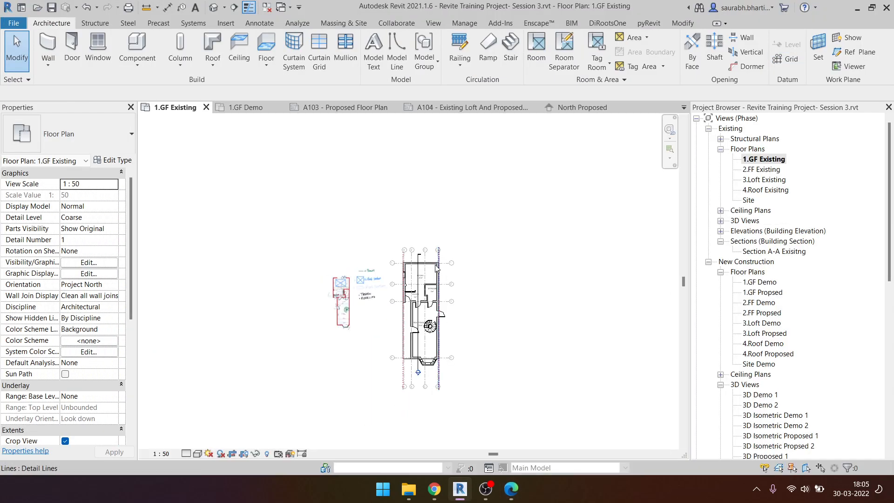
left_click(260, 23)
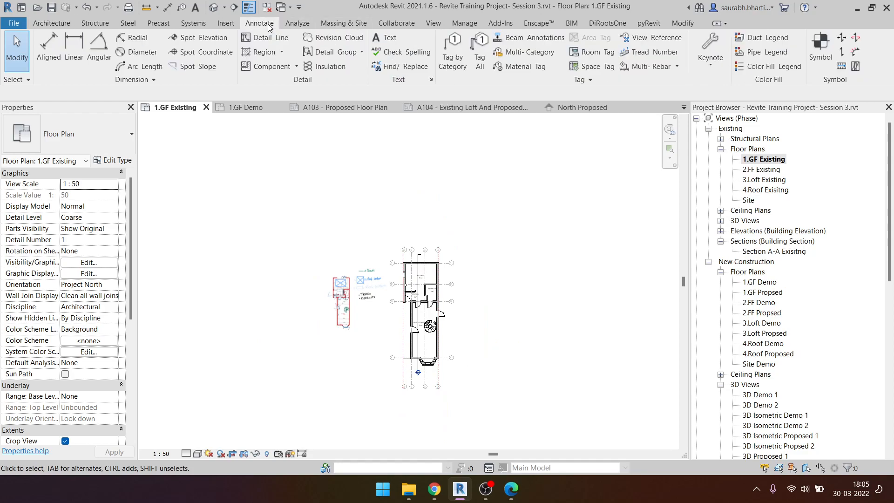
left_click(387, 37)
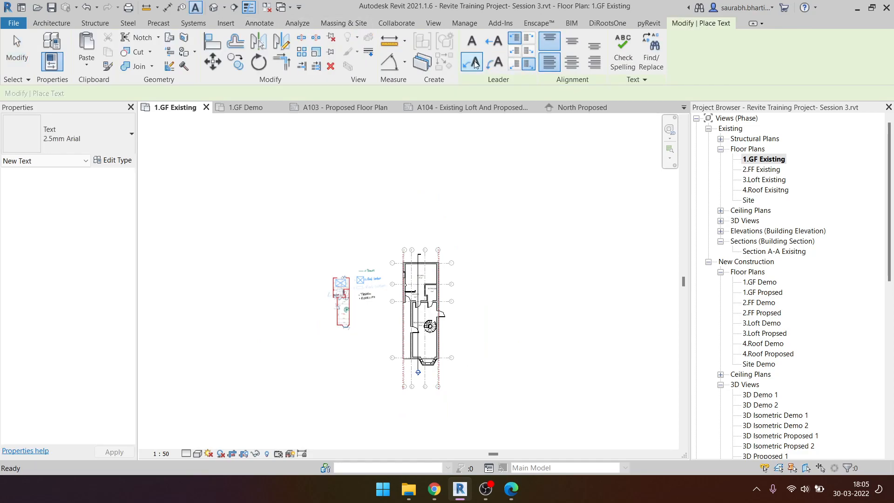
scroll(396, 359, "up", 5)
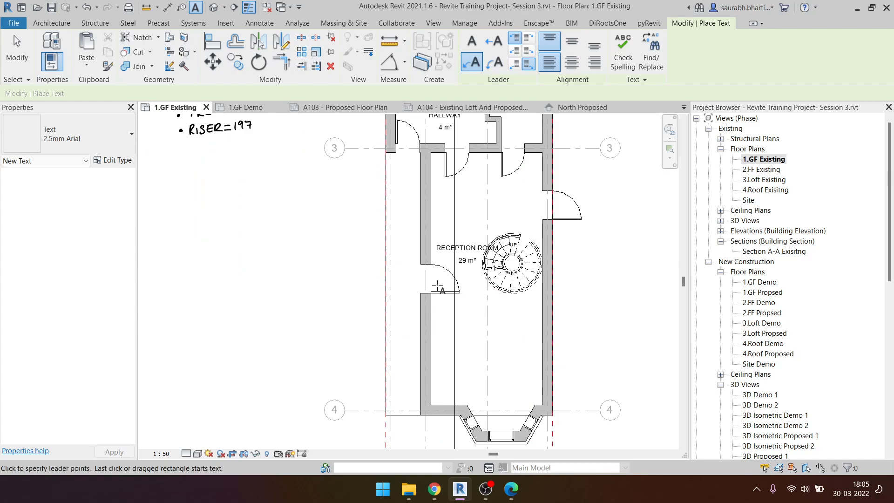
key("Escape")
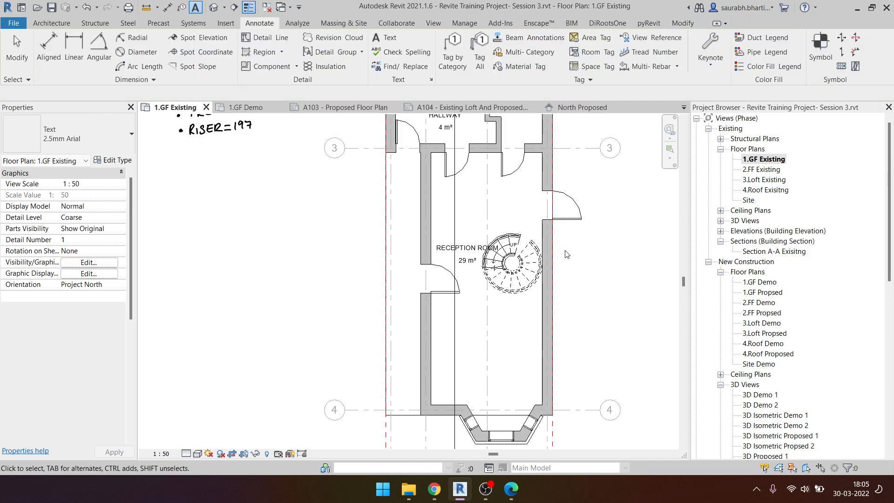
- Open the A103 - Proposed Floor Plan sheet and examine its proposed ground floor plan
scroll(437, 285, "down", 3)
scroll(849, 307, "down", 4)
scroll(849, 307, "down", 4)
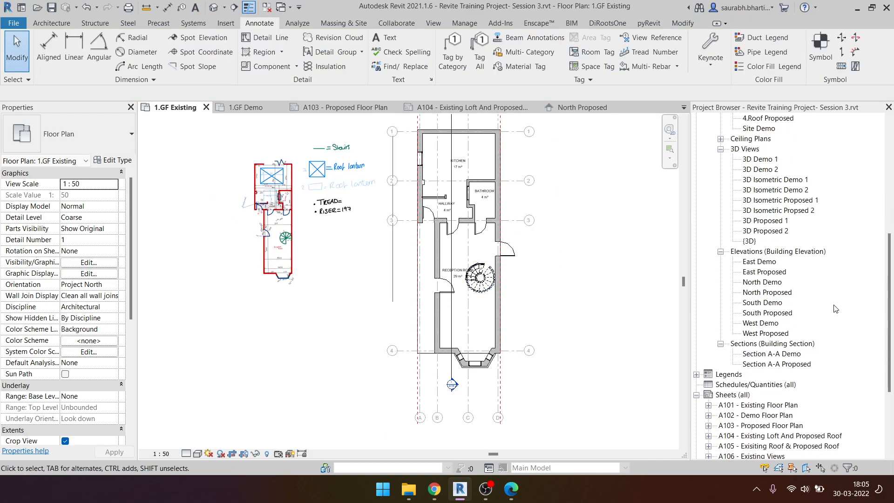
scroll(762, 351, "down", 2)
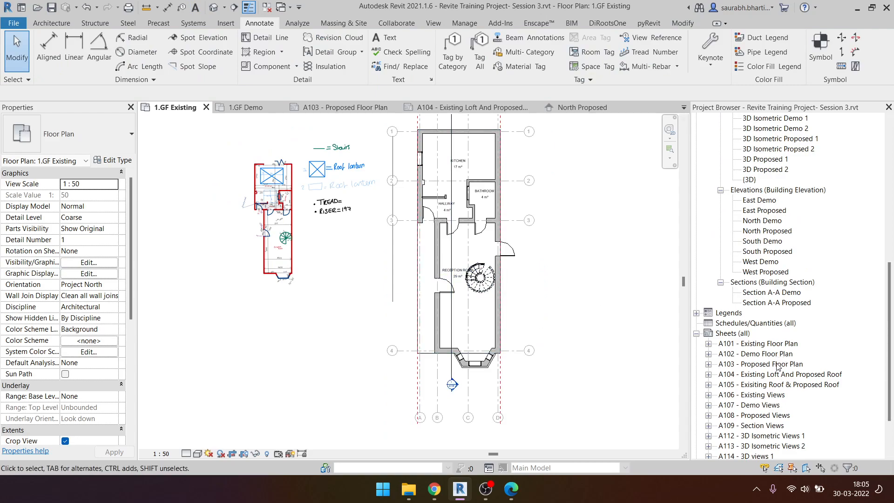
double_click(770, 364)
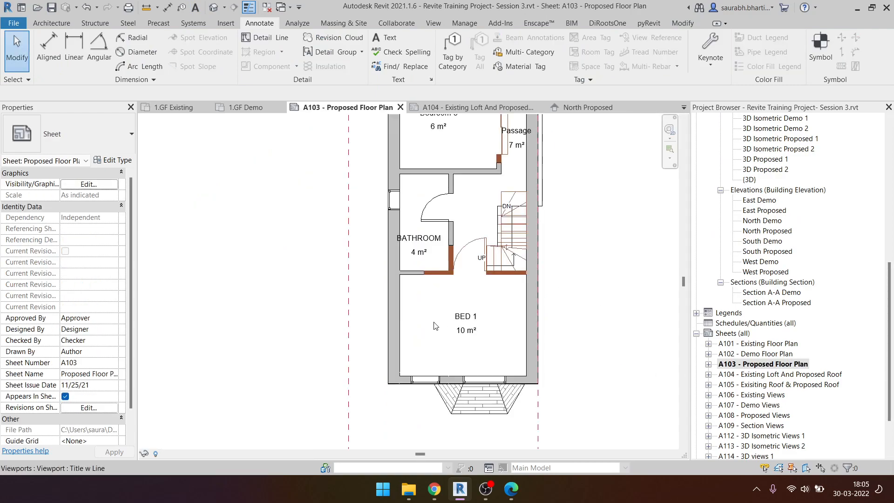
scroll(419, 293, "up", 5)
left_click(446, 290)
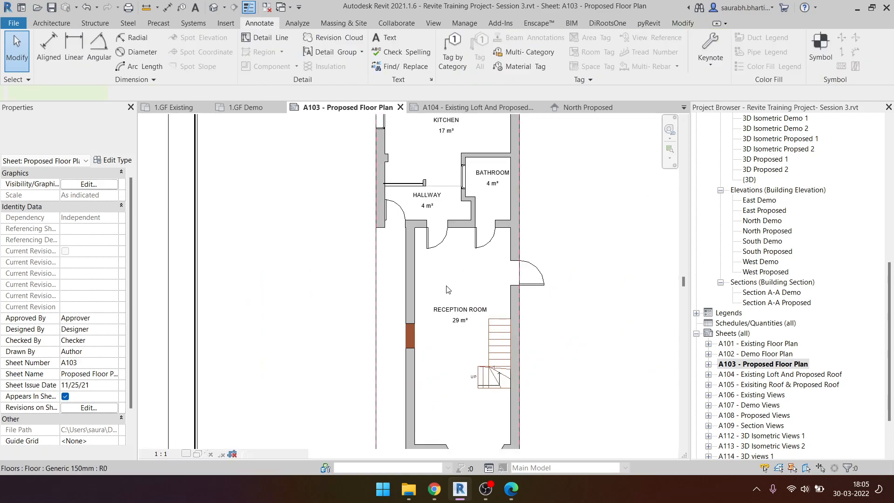
- Activate the 1.GF Propsed view on the A103 sheet for editing
double_click(446, 286)
scroll(430, 281, "down", 5)
scroll(437, 298, "up", 3)
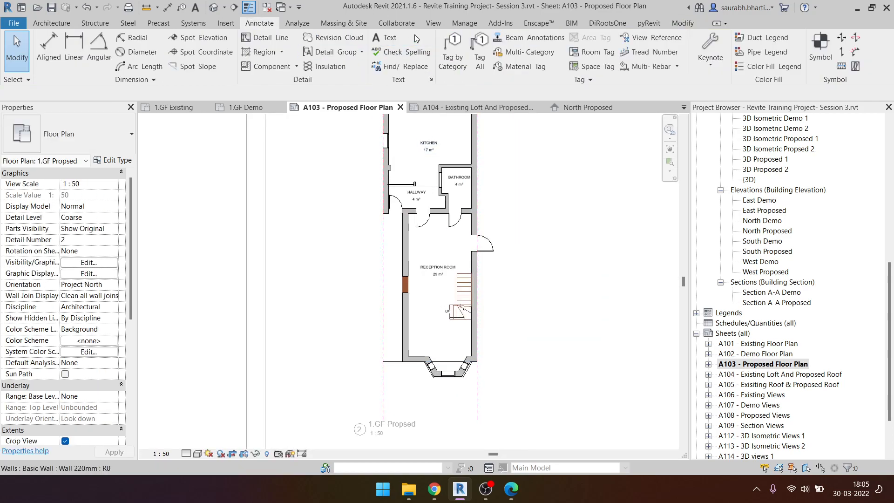
left_click(390, 38)
left_click(479, 61)
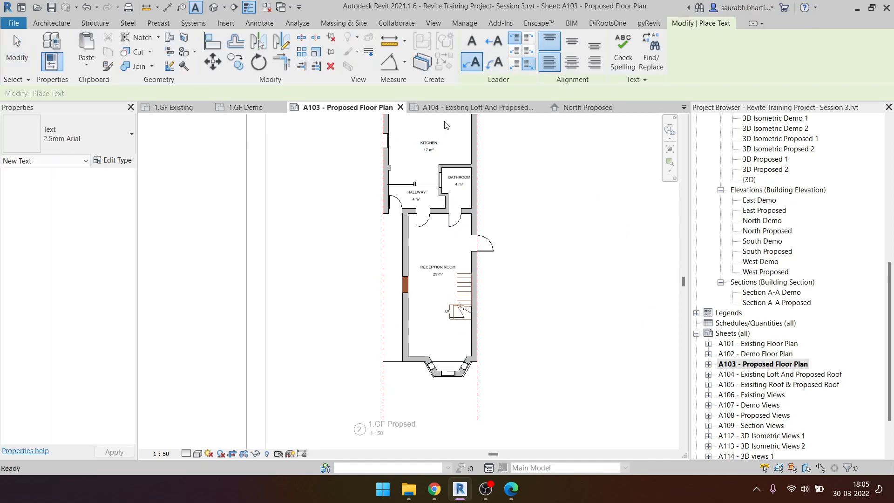
scroll(397, 281, "up", 3)
left_click(421, 292)
key("Escape")
key("Escape")
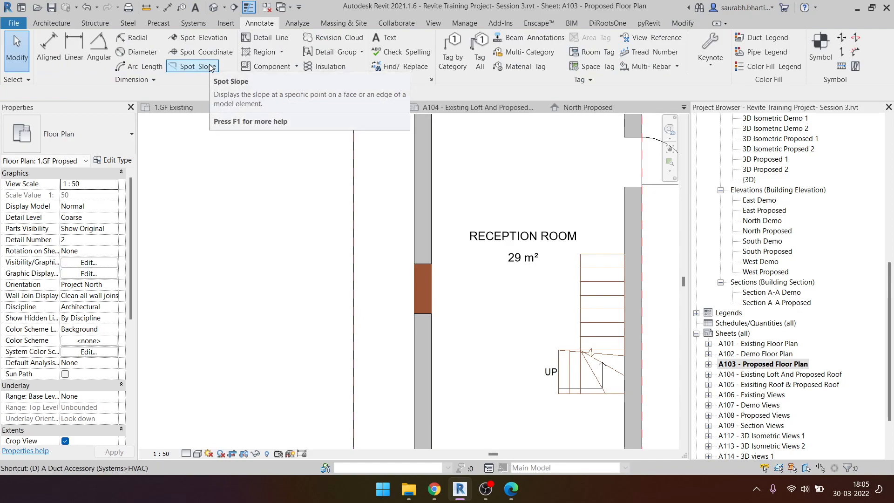
- Dimension the length of the filled door opening in the reception room wall and move the dimension outside the boundary line
key("d")
key("i")
left_click(430, 315)
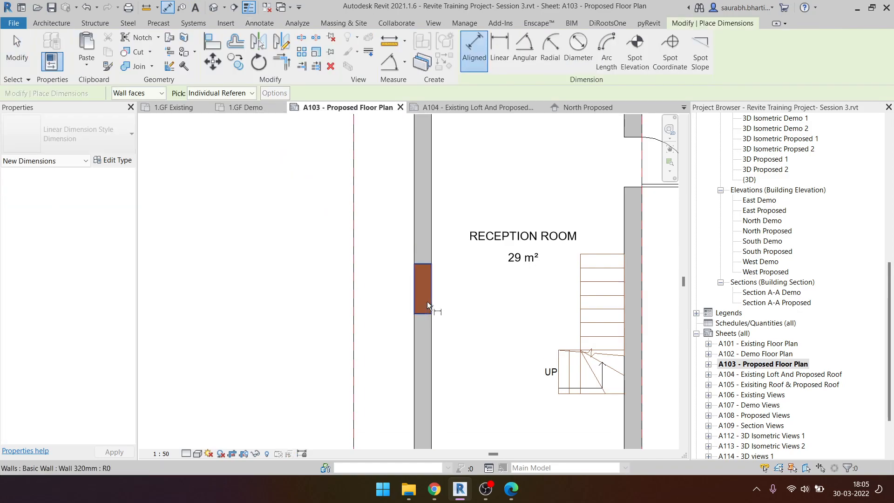
left_click(426, 263)
left_click(375, 264)
key("Escape")
key("Escape")
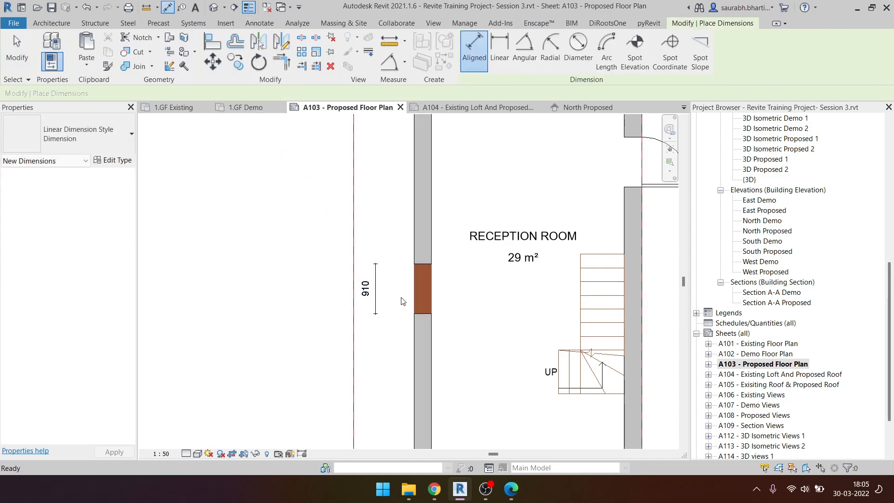
left_click_drag(375, 264, 342, 269)
left_click(390, 306)
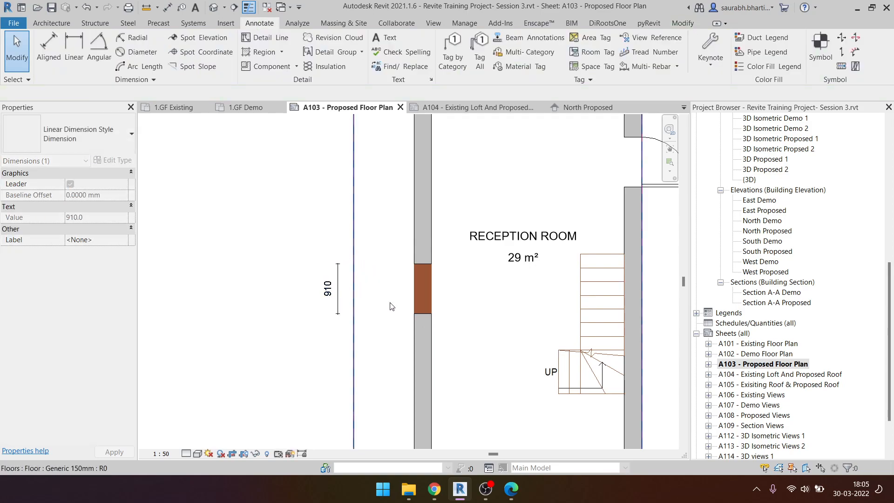
- Add a text note with a two-segment leader to the filled door opening, reading "900MM DOOR FILLED"
scroll(391, 303, "down", 4)
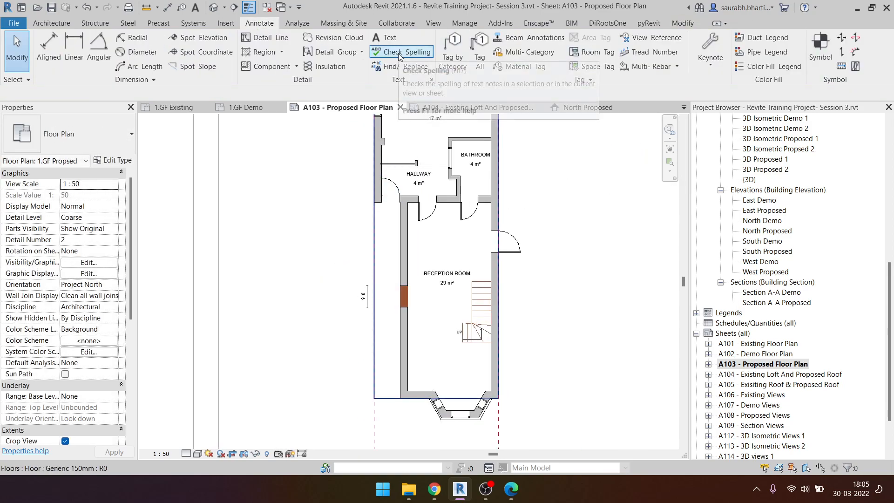
left_click(387, 38)
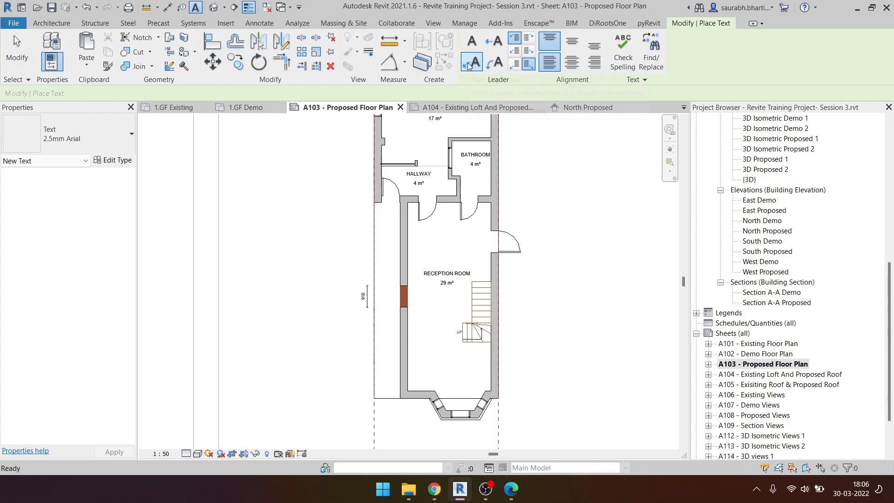
scroll(389, 324, "up", 2)
left_click(407, 294)
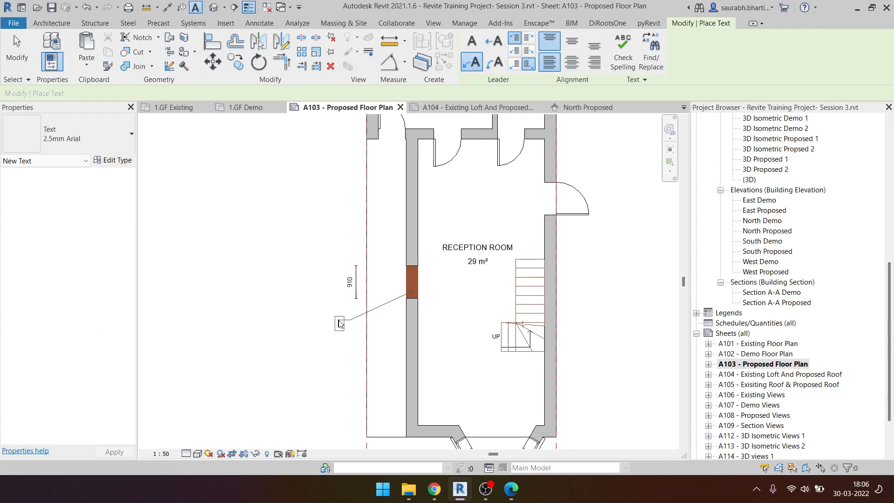
left_click(339, 321)
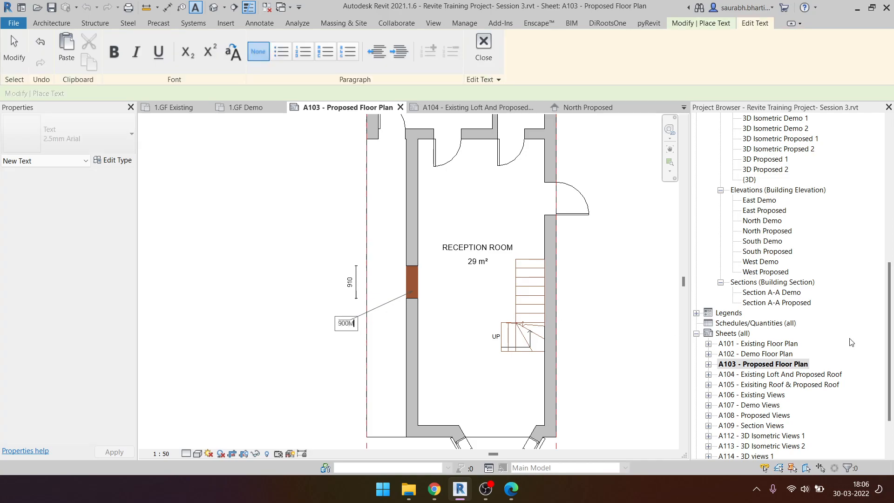
type("900MM AREA FILLED")
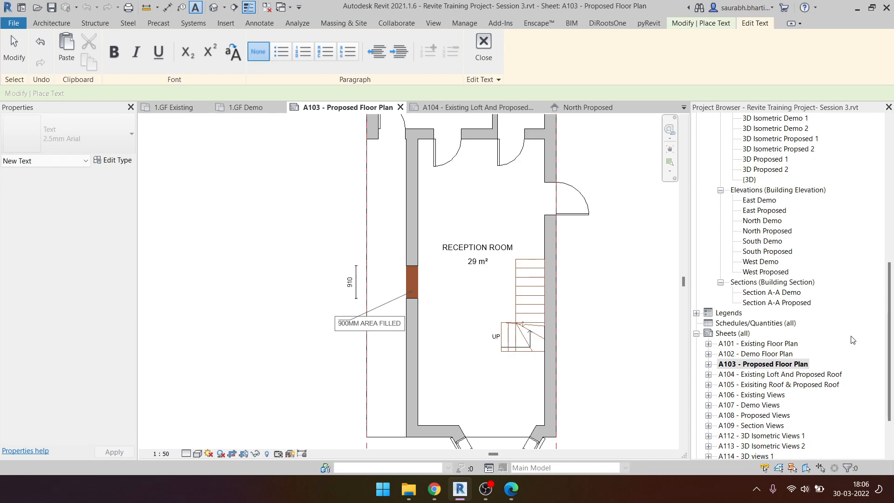
key("BackSpace")
key("BackSpace")
key("BackSpace")
key("BackSpace")
type("DOOR")
left_click(233, 207)
key("Escape")
scroll(372, 307, "down", 2)
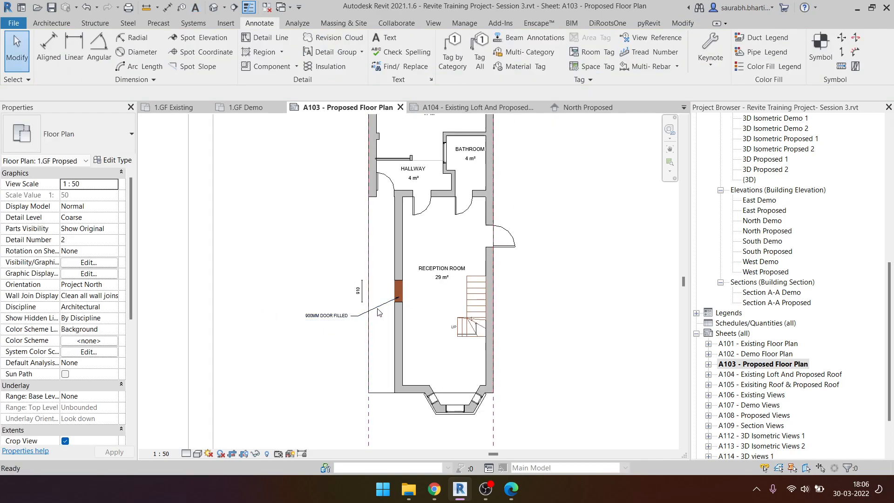
- Open the A102 - Demo Floor Plan sheet and activate its 1.GF Demo view for editing
left_click(744, 354)
double_click(745, 354)
scroll(350, 269, "up", 5)
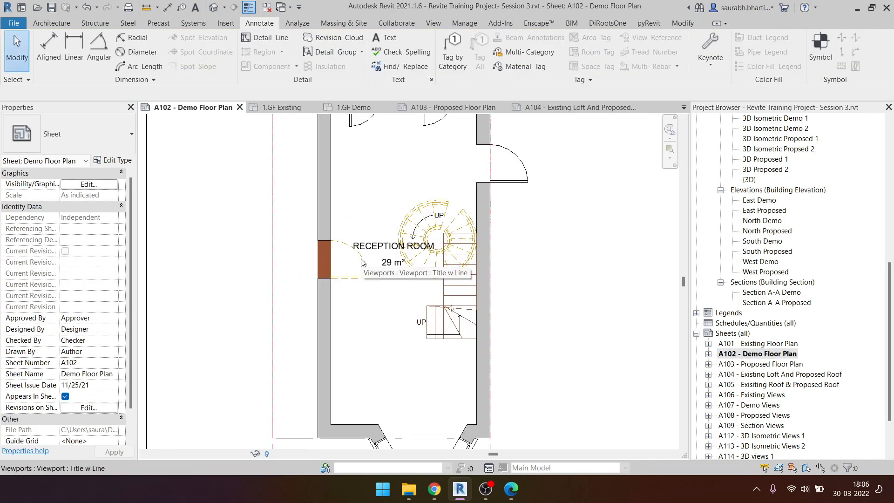
left_click(365, 261)
scroll(364, 294, "down", 4)
double_click(330, 253)
- Add a leader text note to the demolished reception room door, reading "910mm DOOR DEMOLISHED"
key("t")
key("x")
scroll(353, 277, "up", 2)
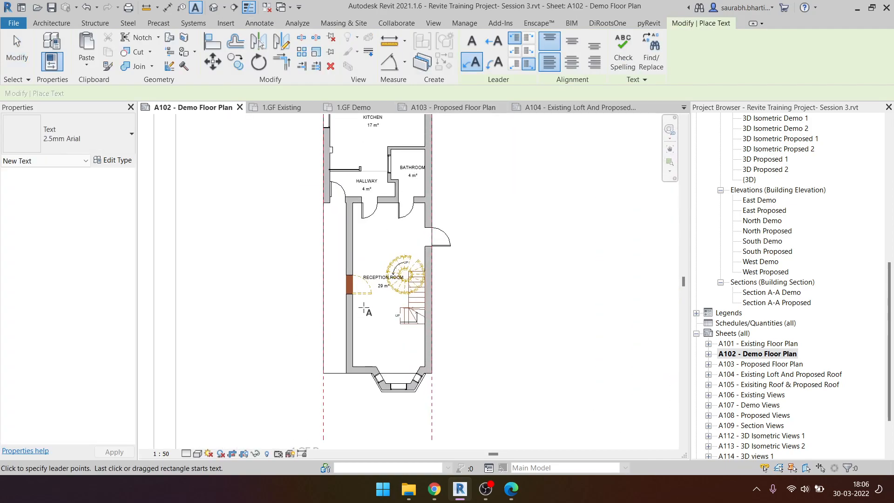
scroll(365, 293, "up", 2)
left_click(354, 291)
left_click(271, 326)
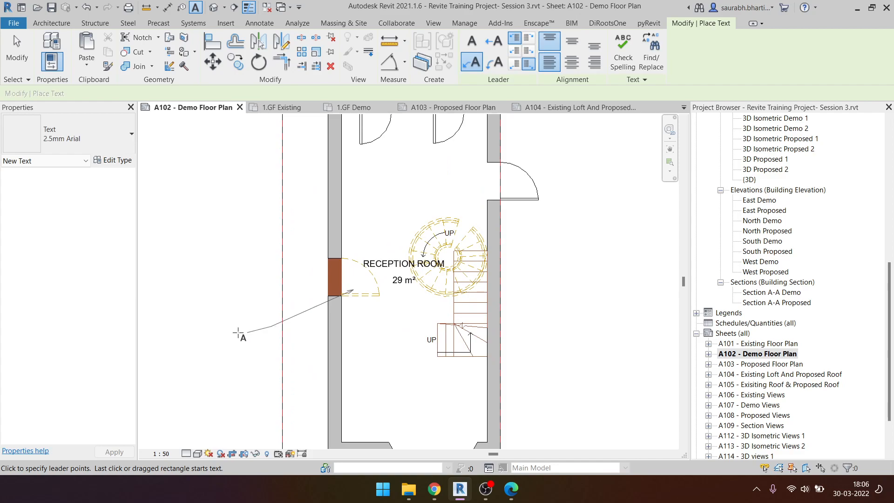
left_click(227, 326)
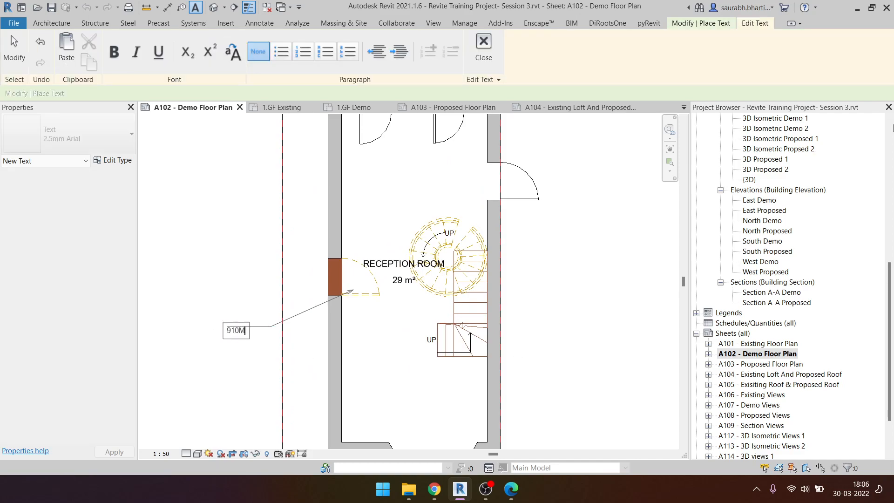
type("910mm door DEMOLISHED")
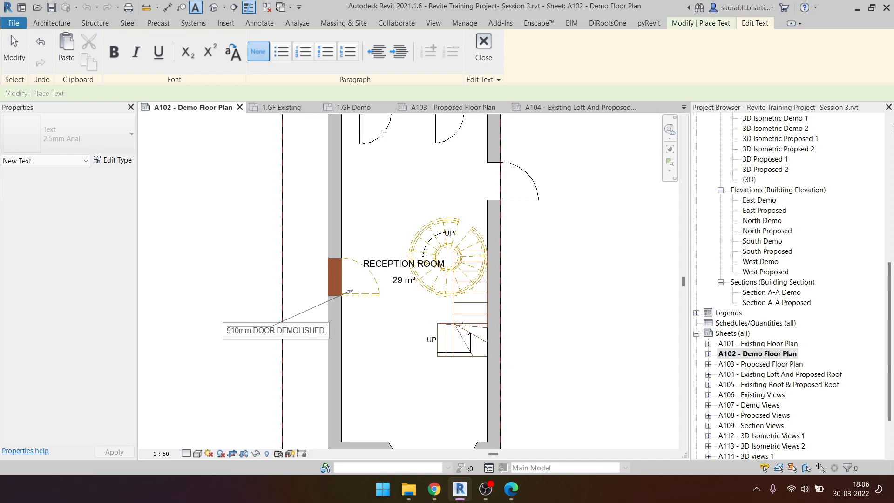
left_click(567, 298)
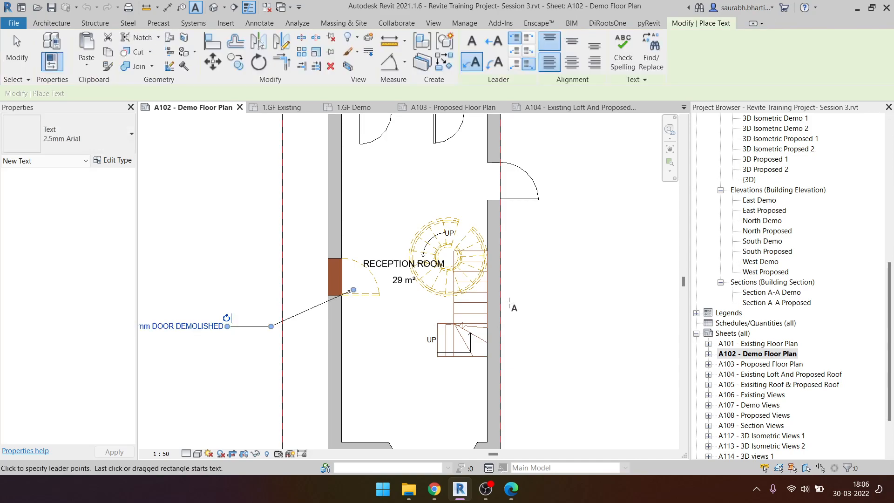
- Add a leader text note to the demolished spiral stair, reading "EXISTING SPIRAL 600mm RADIUS DEMOLISHED"
middle_click_drag(460, 325, 336, 372)
left_click(347, 311)
left_click(400, 342)
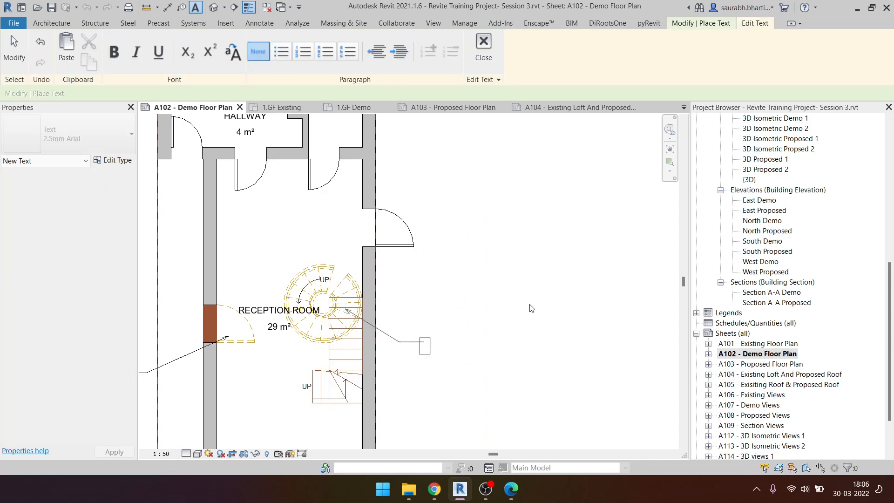
type("SPIRAL")
type("EXISTING ")
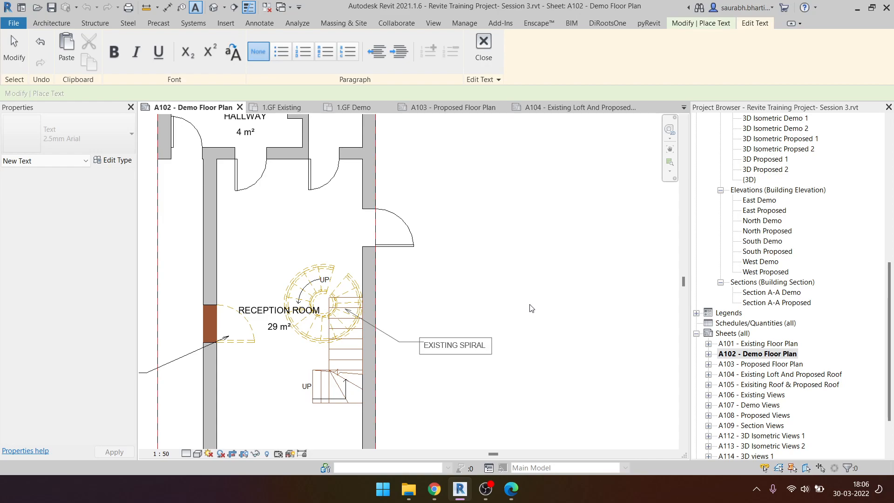
type(" 600MM")
key("BackSpace")
key("BackSpace")
key("BackSpace")
key("BackSpace")
key("BackSpace")
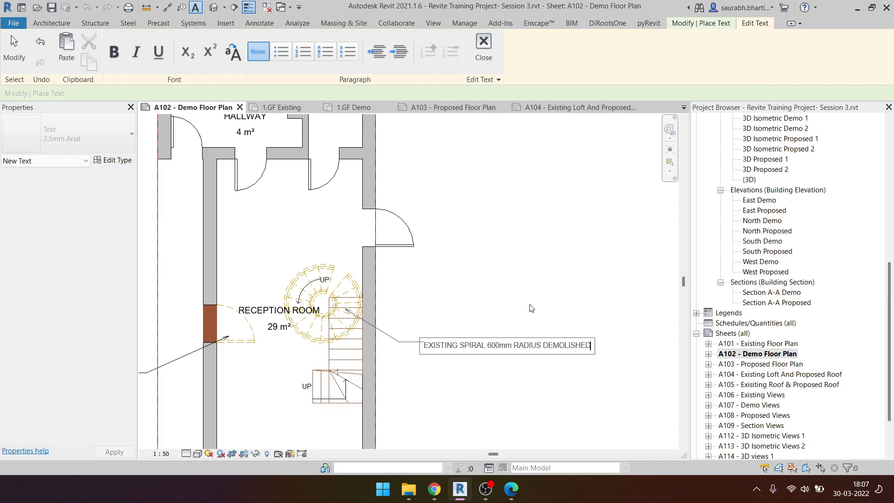
scroll(502, 312, "up", 1)
left_click(497, 265)
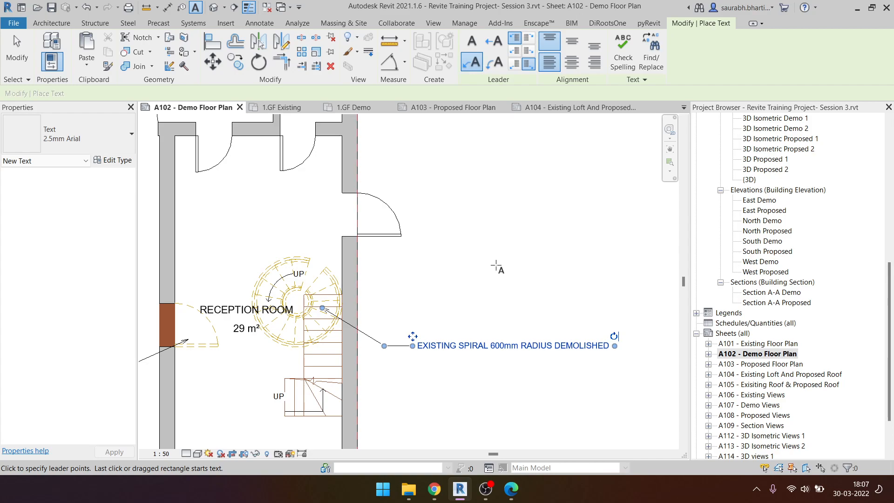
scroll(478, 283, "down", 3)
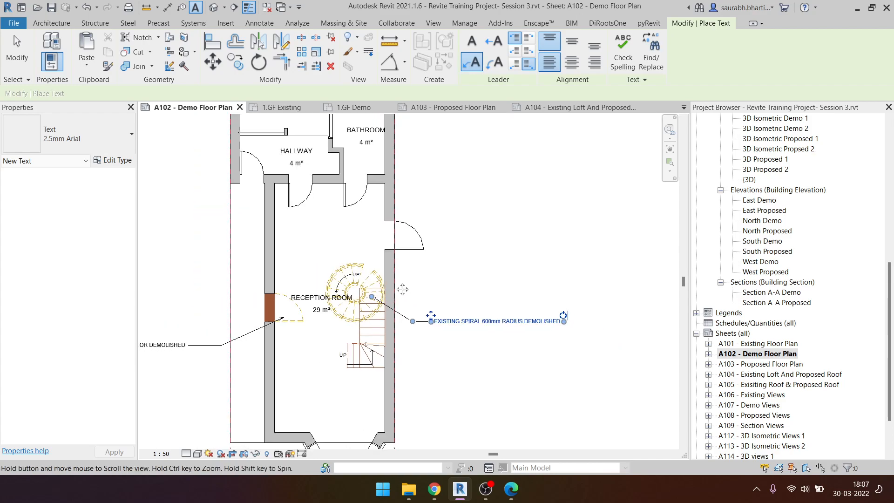
scroll(361, 341, "down", 3)
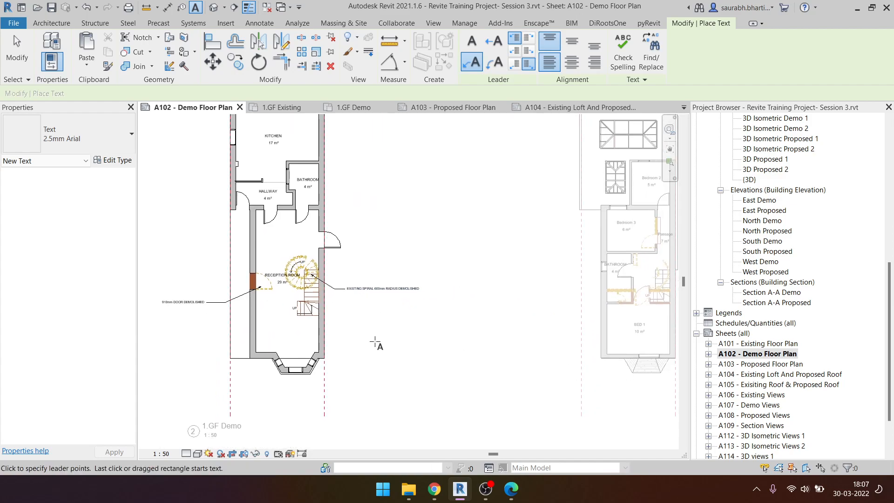
key("Escape")
- On the A103 sheet, activate the 1.GF Propsed view and add a leader note "L SHAPED700mm STAIR" to the new stair
double_click(787, 365)
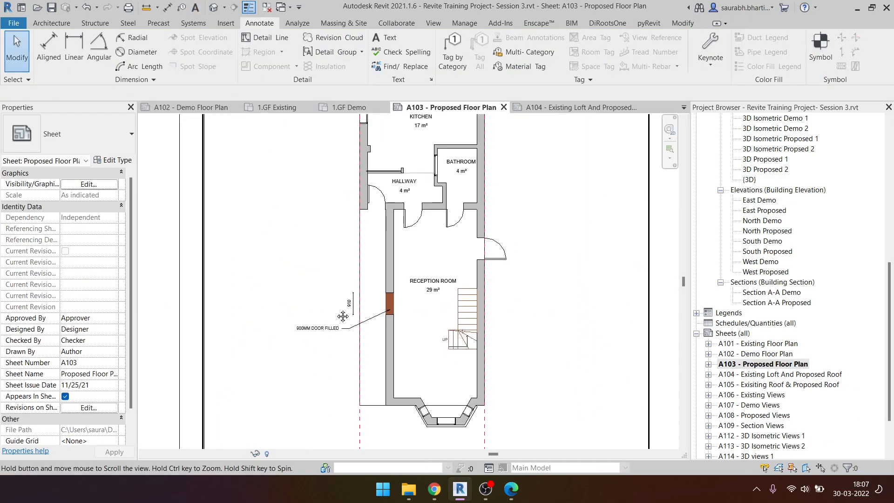
double_click(537, 269)
key("t")
key("x")
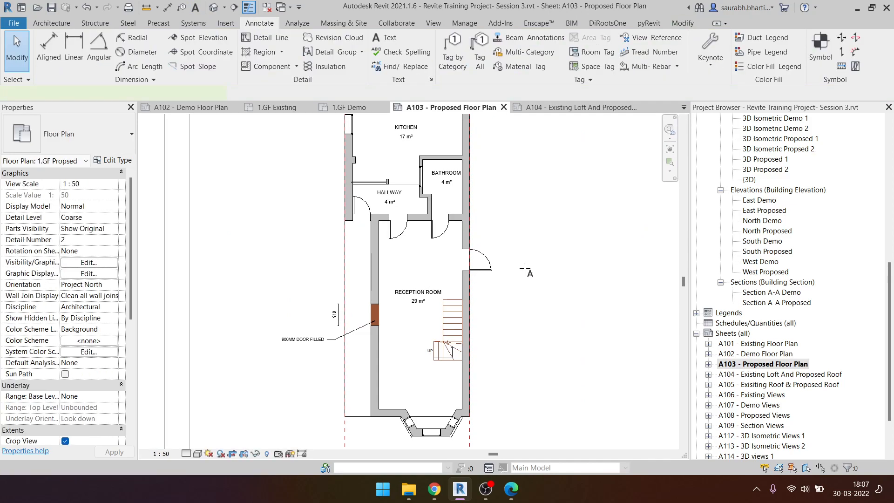
scroll(446, 323, "up", 2)
scroll(534, 353, "down", 1)
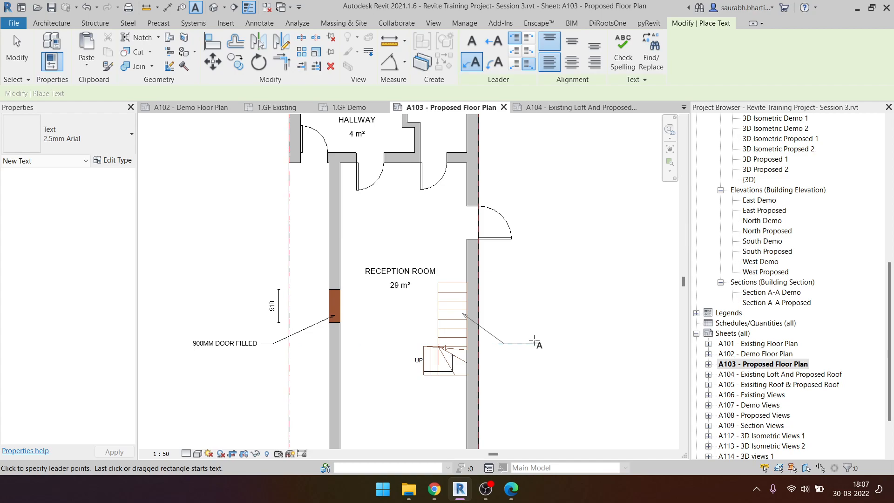
left_click(535, 343)
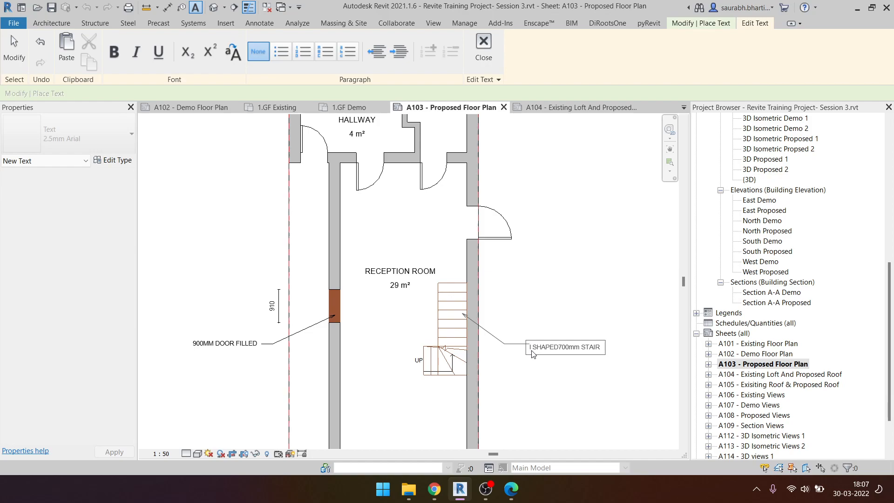
- Prefix the stair note with "PROPOSED" and finish placing text
left_click_drag(598, 347, 604, 346)
left_click(604, 345)
key("Home")
type("PROPOSED")
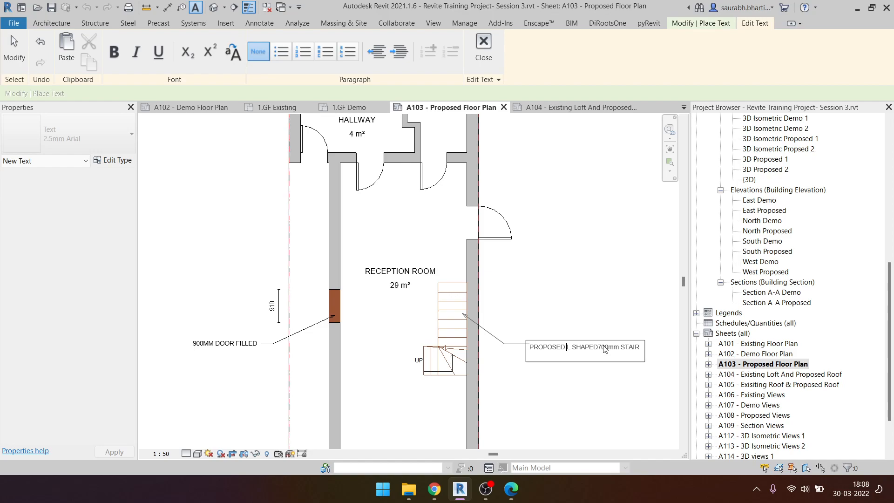
left_click(563, 291)
scroll(508, 326, "down", 3)
middle_click_drag(451, 367, 393, 417)
key("Escape")
scroll(309, 407, "up", 2)
middle_click_drag(309, 408, 309, 361)
scroll(270, 356, "down", 3)
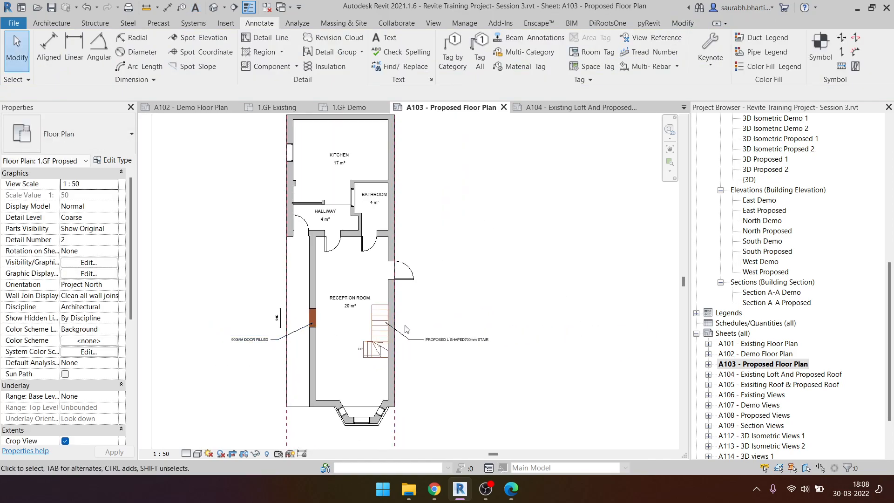
- Review the ground floor notes on the A102 and A103 sheets and browse the project's New Construction views
scroll(375, 339, "down", 2)
left_click(779, 355)
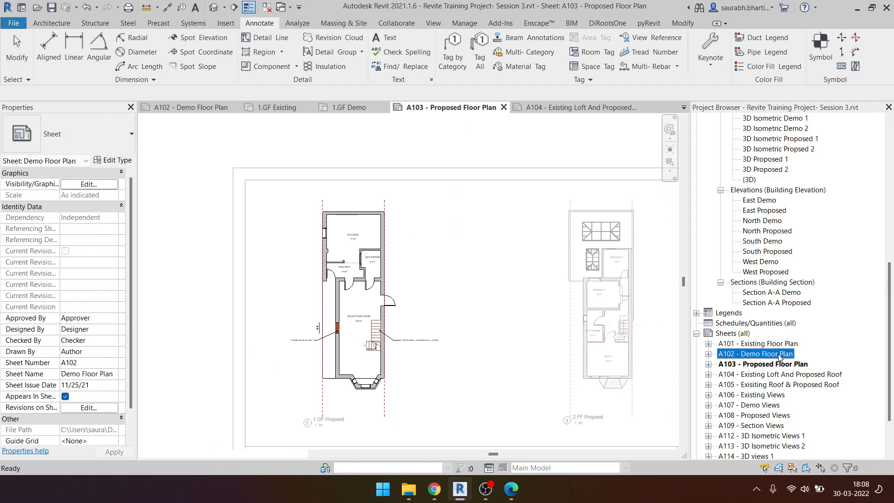
double_click(779, 355)
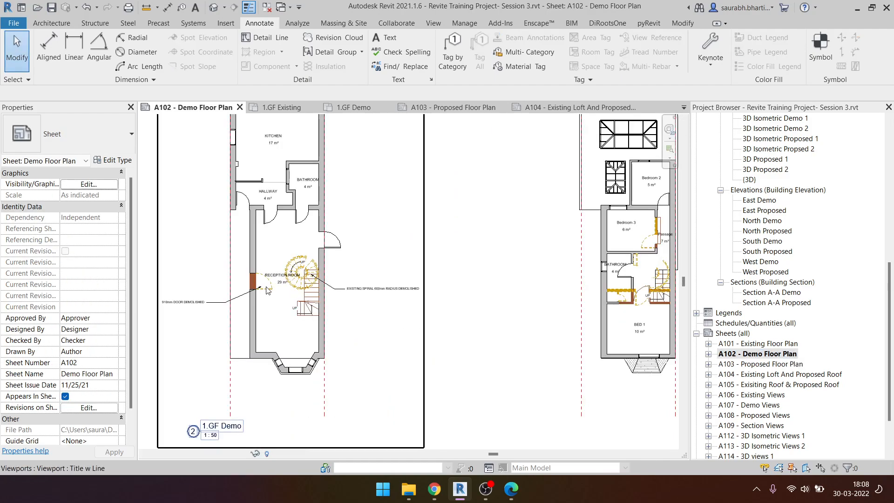
scroll(176, 305, "up", 1)
scroll(176, 306, "up", 2)
scroll(189, 254, "down", 2)
double_click(764, 366)
scroll(368, 329, "up", 3)
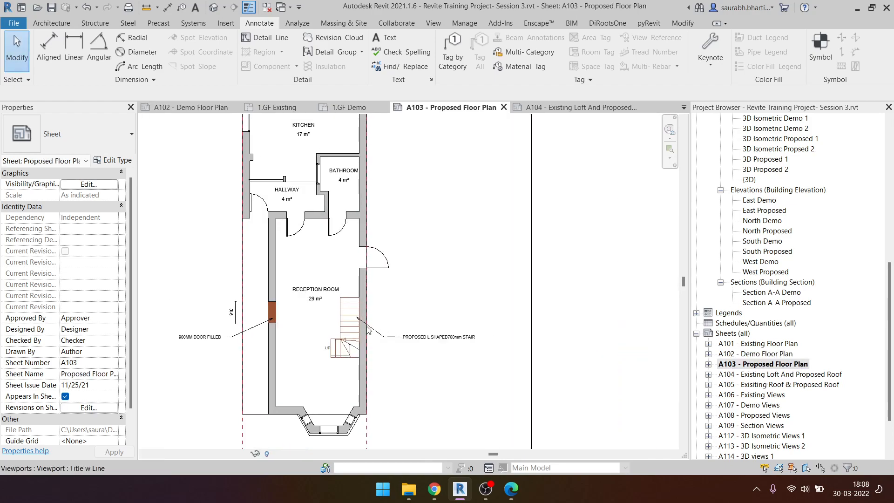
scroll(368, 330, "down", 2)
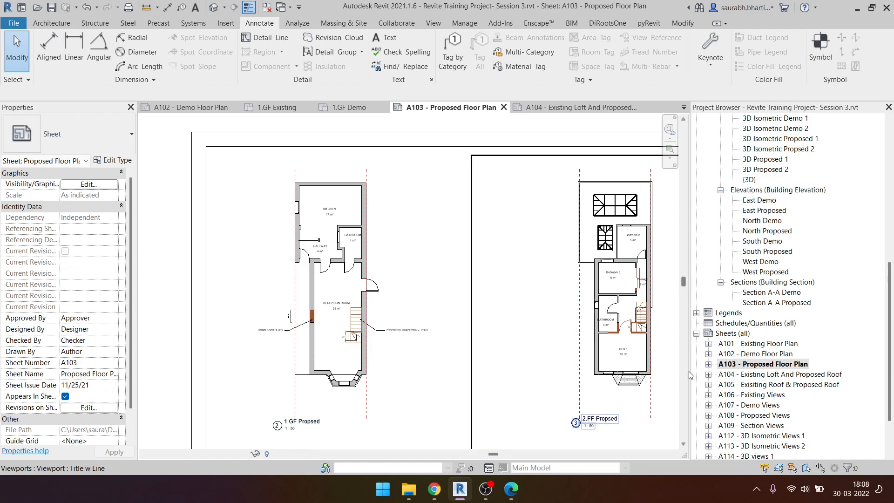
scroll(845, 275, "up", 10)
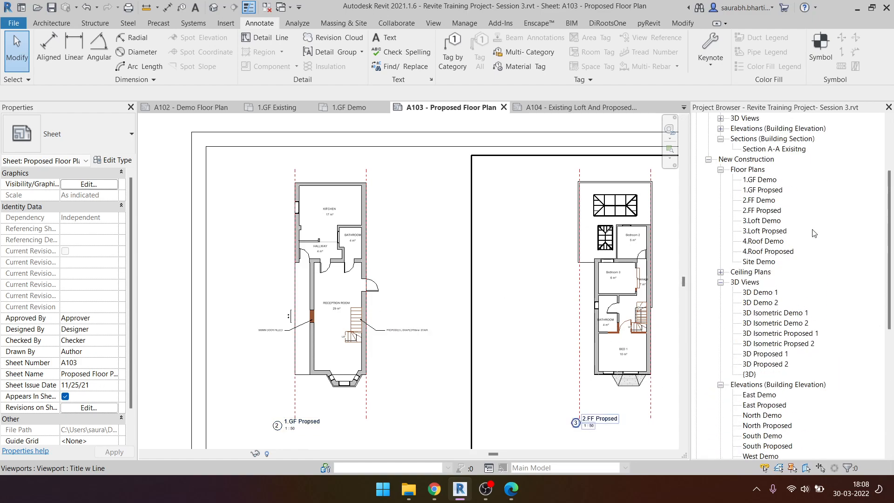
- Open the 1.GF Existing floor plan and add an aligned dimension for the kitchen's length from the rear wall to the bathroom partition
double_click(765, 160)
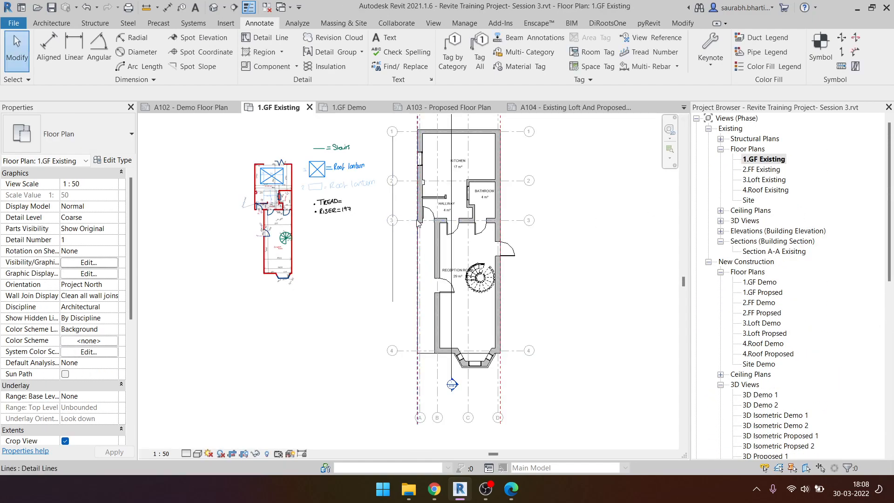
scroll(422, 244, "up", 1)
middle_click_drag(422, 244, 403, 321)
key("d")
key("i")
scroll(464, 214, "up", 3)
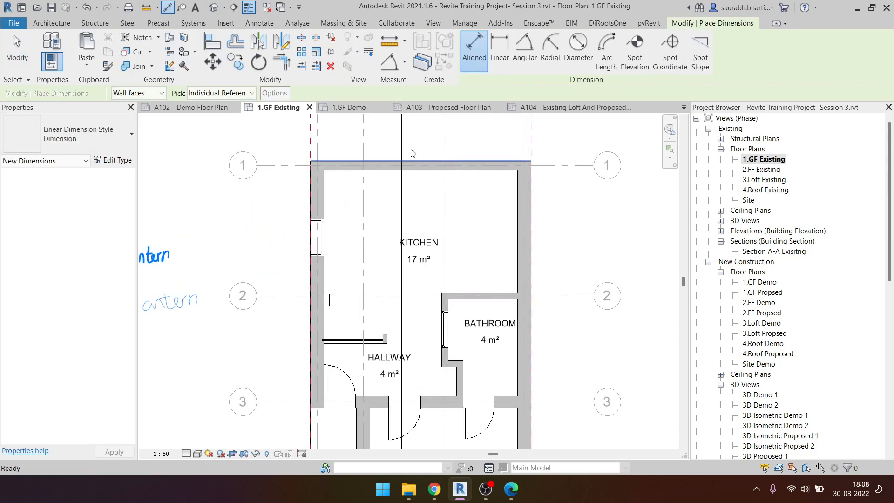
key("Escape")
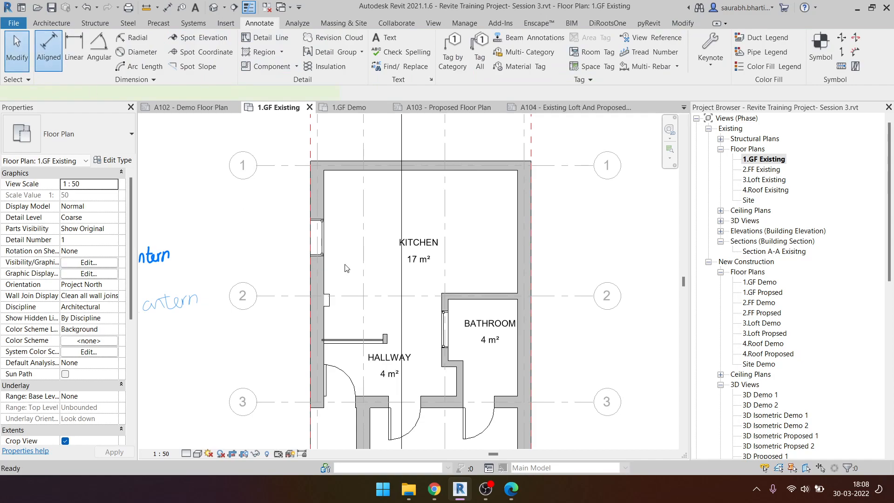
left_click(49, 47)
left_click(508, 289)
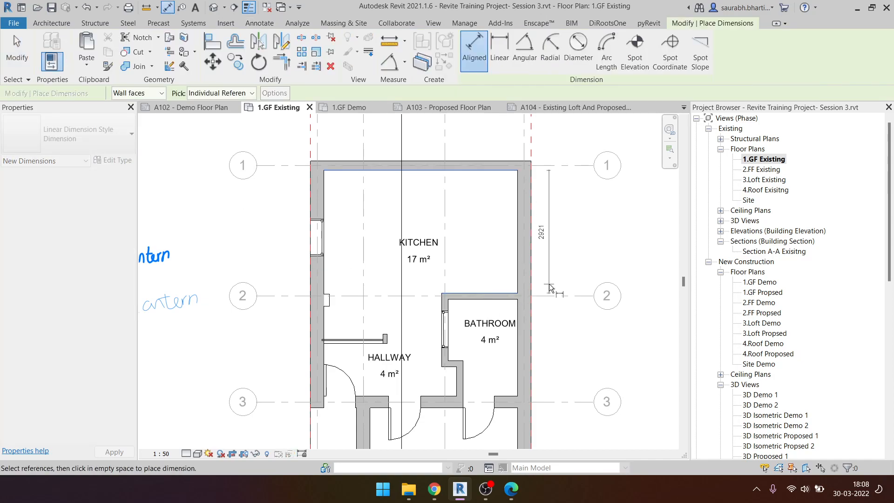
left_click(559, 267)
- Dimension the bathroom's internal length alongside the outer wall, below the kitchen dimension
middle_click_drag(547, 342, 554, 273)
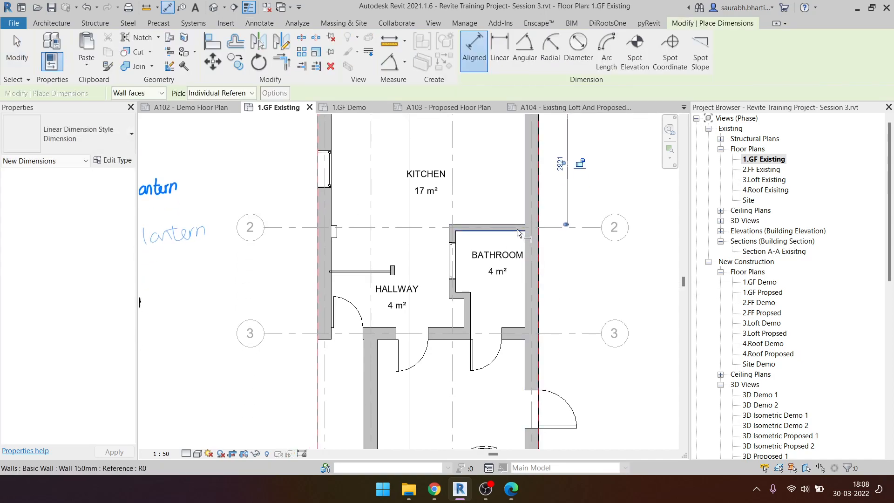
left_click(517, 228)
left_click(521, 326)
left_click(565, 306)
- Dimension the reception room's internal length between its rear wall and the front wall, outside the building
middle_click_drag(553, 306, 575, 202)
left_click(541, 236)
scroll(538, 339, "down", 1)
middle_click_drag(538, 385, 512, 219)
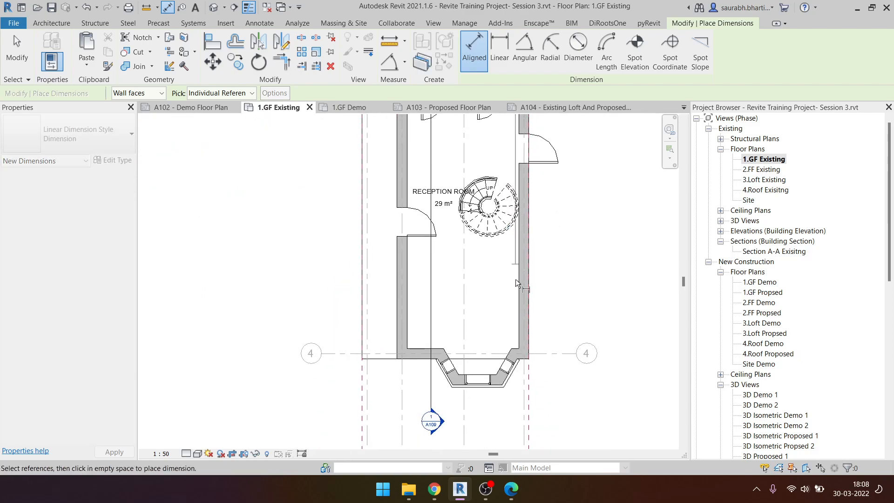
left_click(516, 349)
scroll(559, 329, "down", 2)
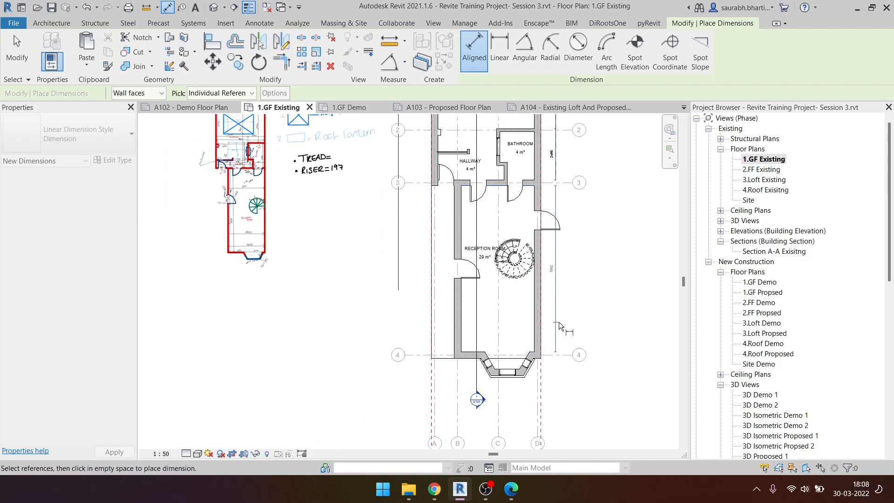
left_click(559, 323)
- Dimension the reception room's length from its rear wall to the inner face of the bay, outside the previous dimension
scroll(504, 189, "up", 2)
left_click(503, 184)
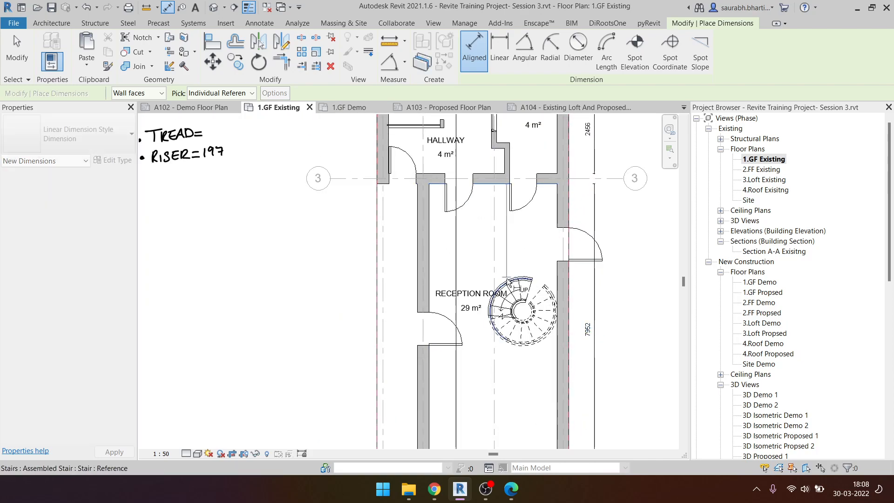
scroll(508, 283, "down", 2)
scroll(518, 410, "up", 4)
left_click(525, 389)
scroll(525, 389, "down", 4)
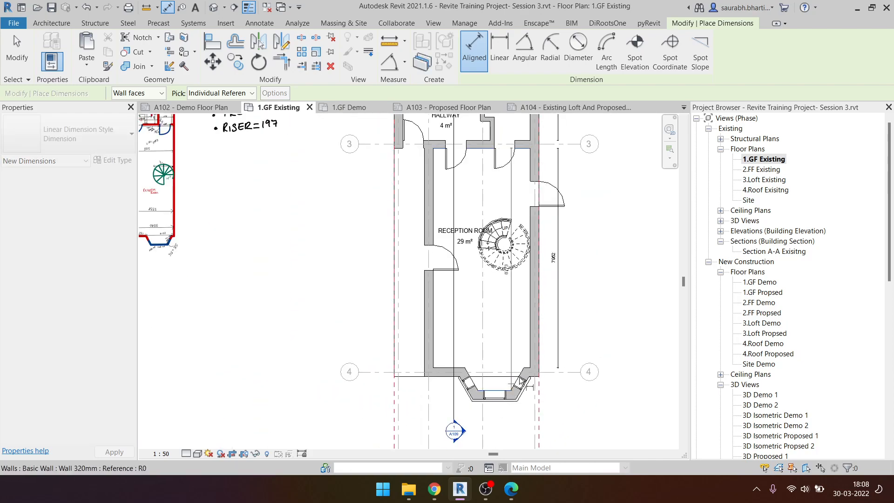
left_click(573, 350)
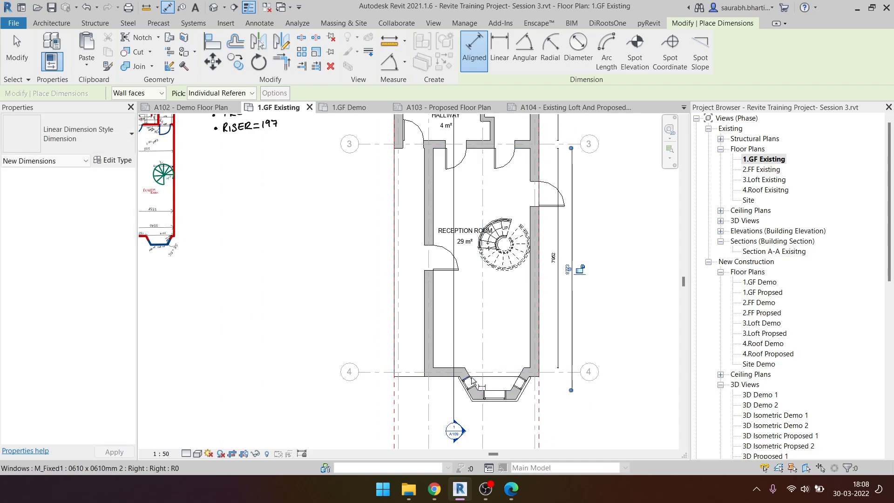
- Dimension the reception room's internal width below the bay window and finish dimensioning
left_click(435, 342)
left_click(534, 338)
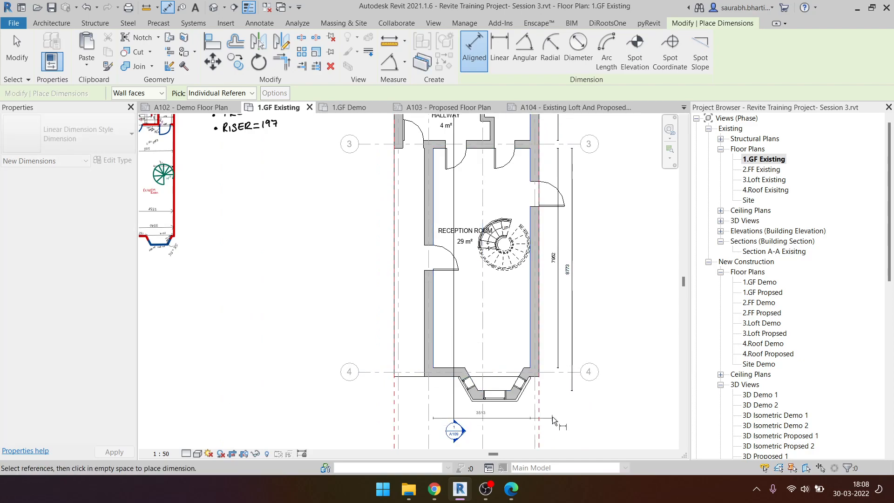
left_click(560, 413)
key("Escape")
key("Escape")
scroll(443, 335, "down", 2)
scroll(446, 343, "down", 1)
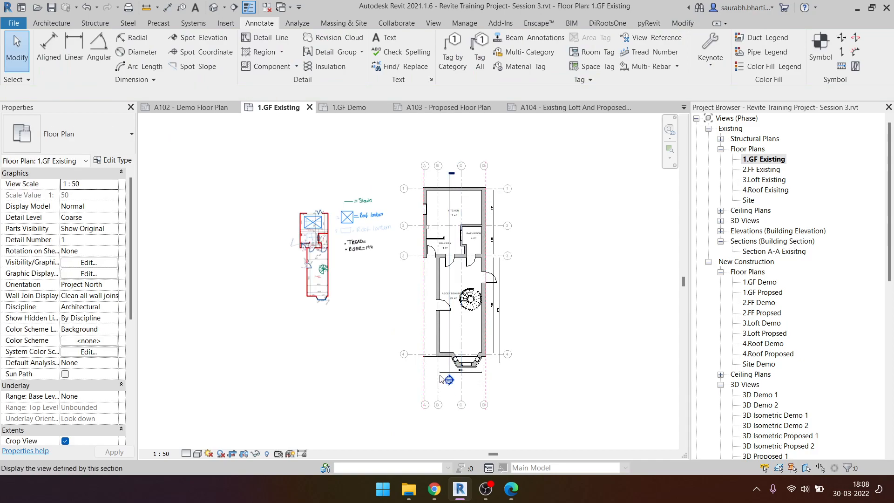
- Hide the grids category in the ground floor existing view
left_click(439, 335)
right_click(439, 336)
mouse_move(536, 181)
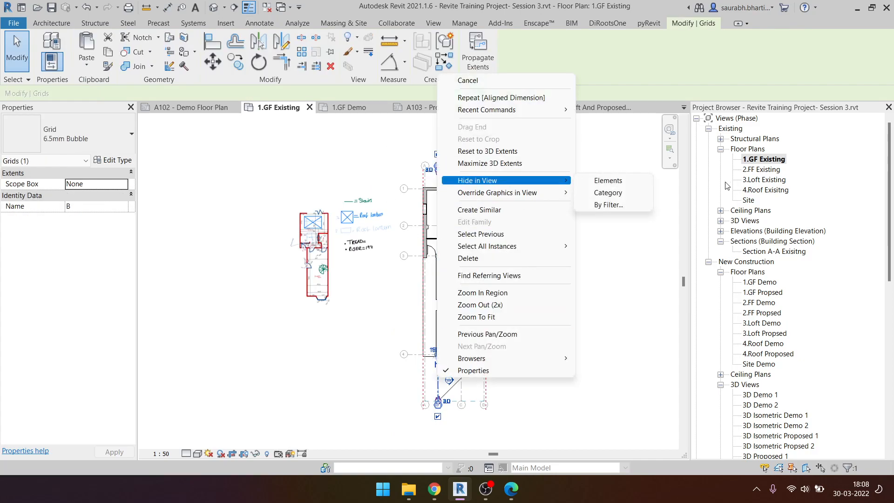
left_click(614, 192)
- Hide the section marker category in the ground floor existing view
scroll(466, 368, "up", 3)
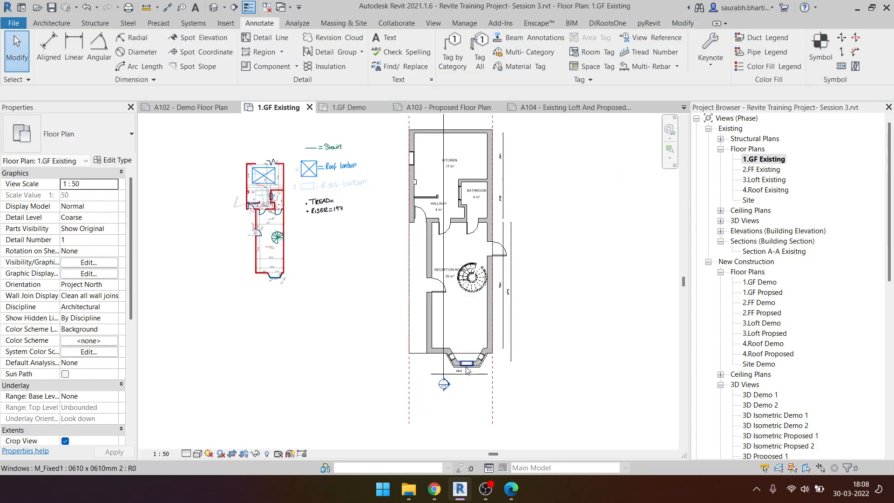
left_click(427, 296)
right_click(427, 296)
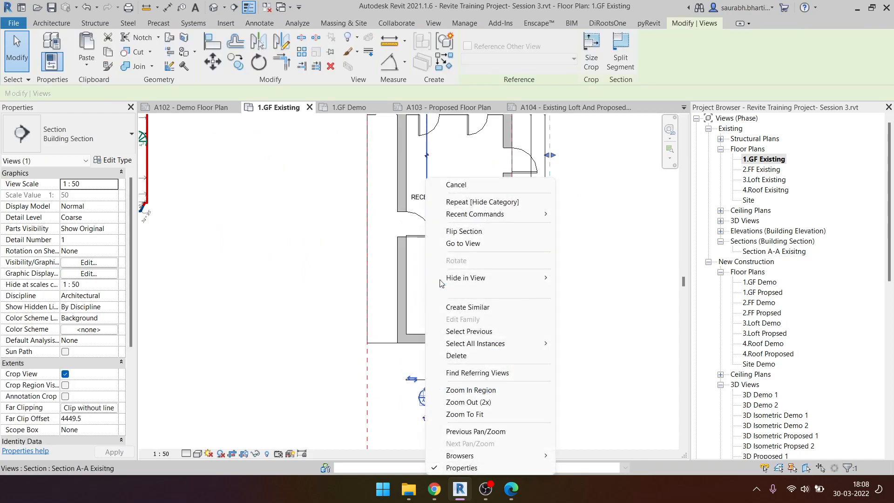
mouse_move(536, 278)
left_click(587, 290)
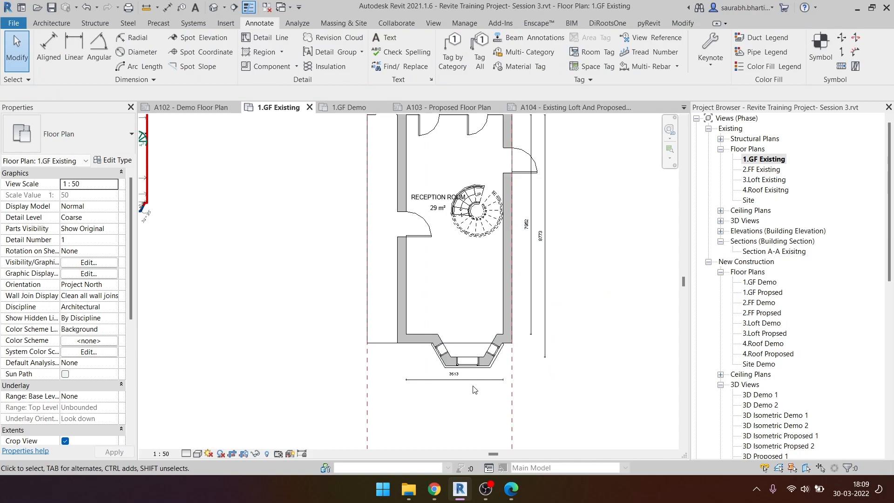
- Dimension the house's overall internal length from the front wall to the kitchen's rear wall, outside the room dimensions
key("d")
key("i")
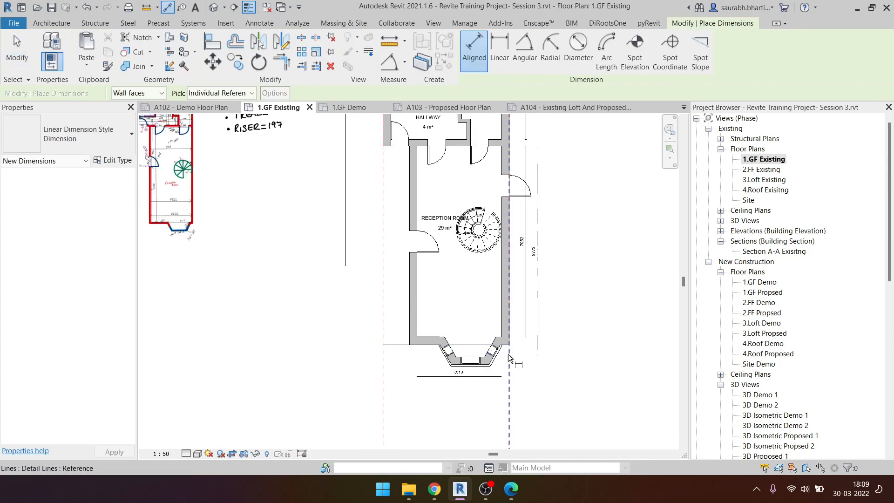
scroll(503, 352, "up", 5)
scroll(471, 298, "down", 4)
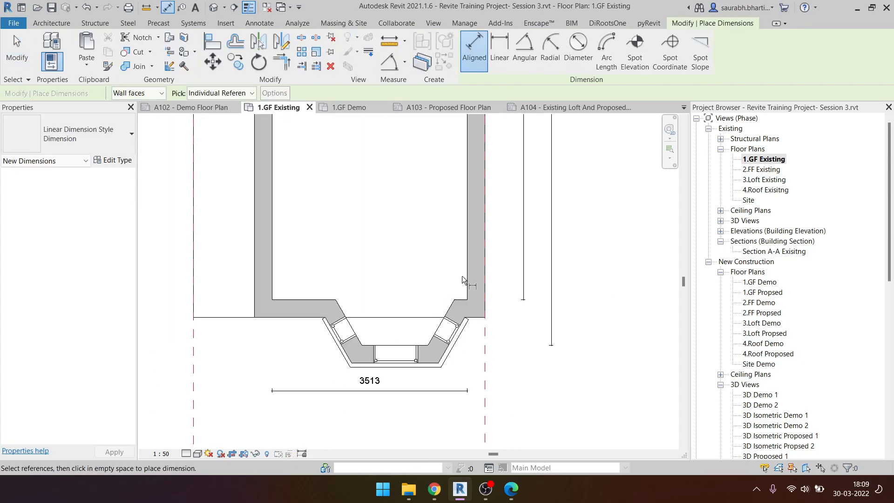
scroll(461, 275, "up", 2)
scroll(470, 386, "down", 4)
scroll(455, 182, "up", 3)
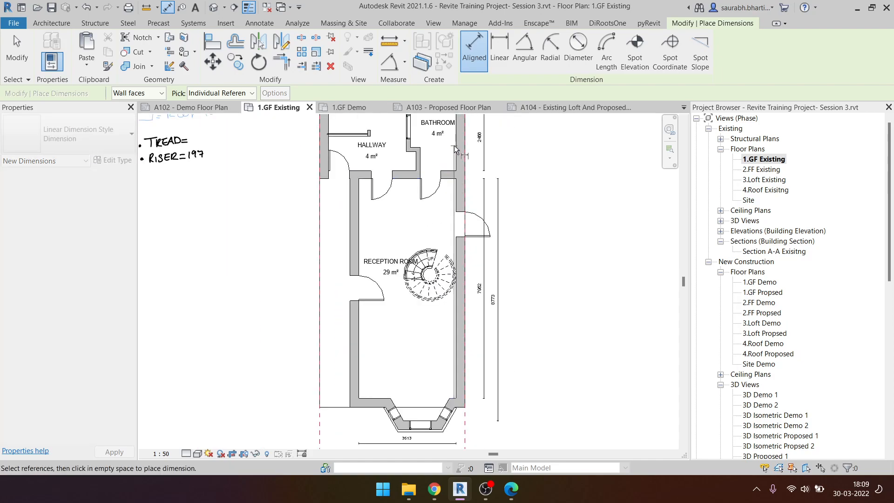
scroll(455, 147, "up", 1)
middle_click_drag(455, 148, 455, 290)
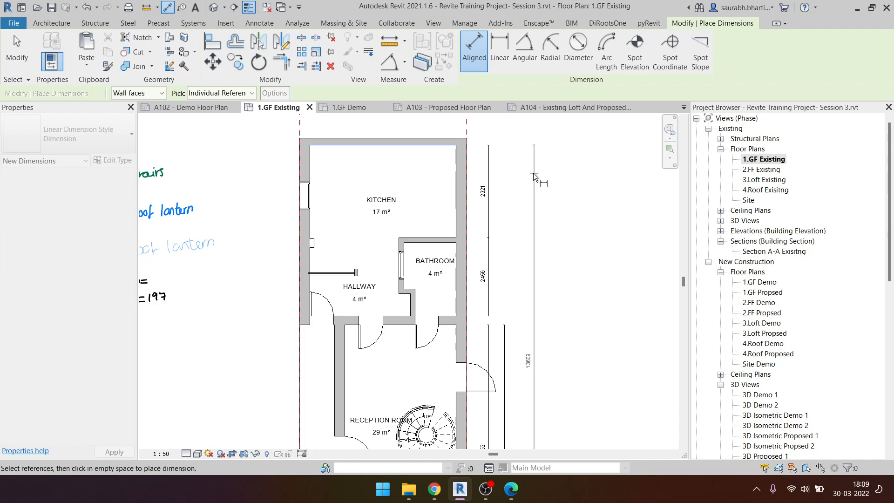
left_click(522, 175)
- Dimension the overall external length from the rear wall's outer face to the bay's outermost edge and finish dimensioning
middle_click_drag(463, 211, 460, 201)
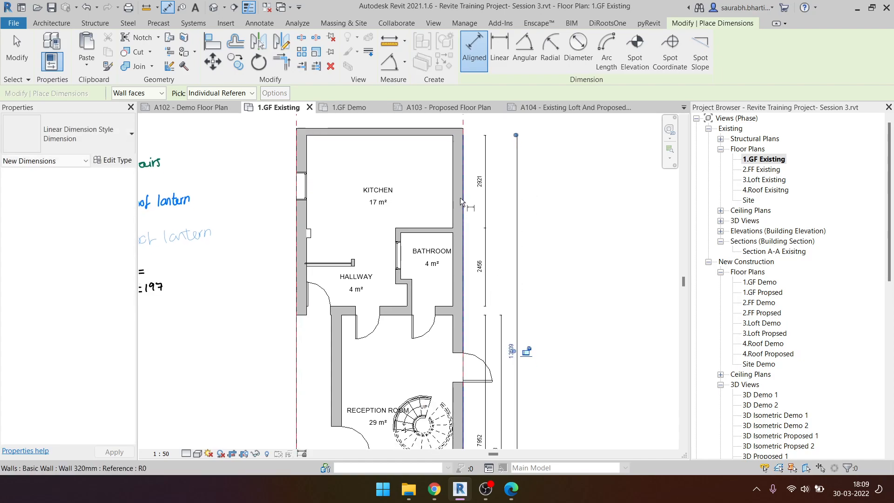
left_click(445, 130)
scroll(456, 142, "down", 4)
scroll(482, 304, "up", 3)
scroll(432, 264, "up", 3)
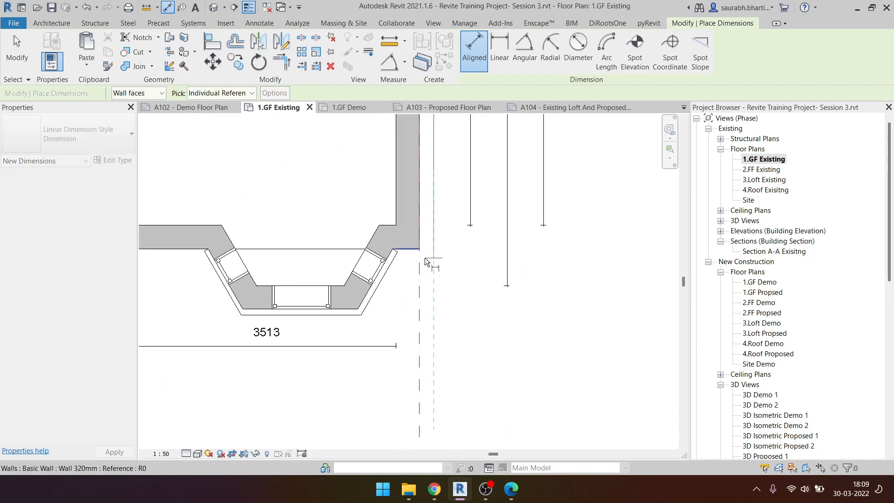
scroll(340, 317, "up", 2)
left_click(343, 310)
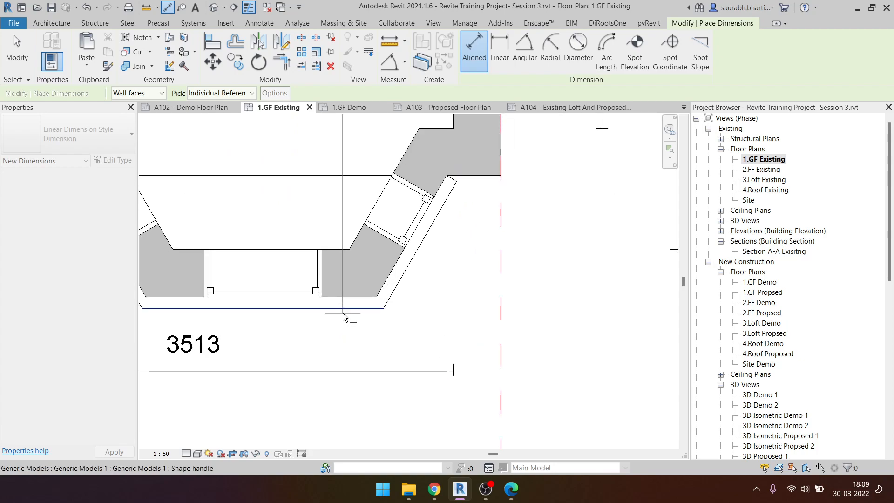
scroll(343, 313, "down", 3)
left_click(507, 301)
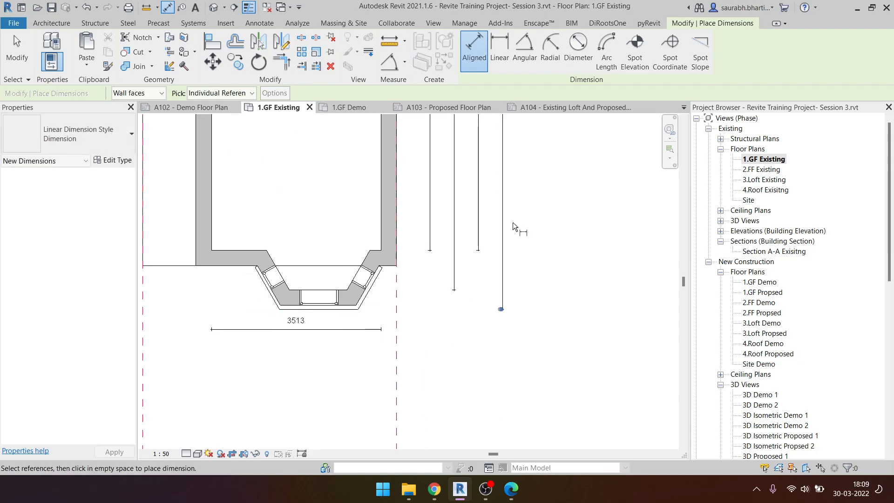
middle_click_drag(492, 173, 518, 336)
key("Escape")
scroll(517, 336, "down", 3)
middle_click_drag(530, 287, 549, 333)
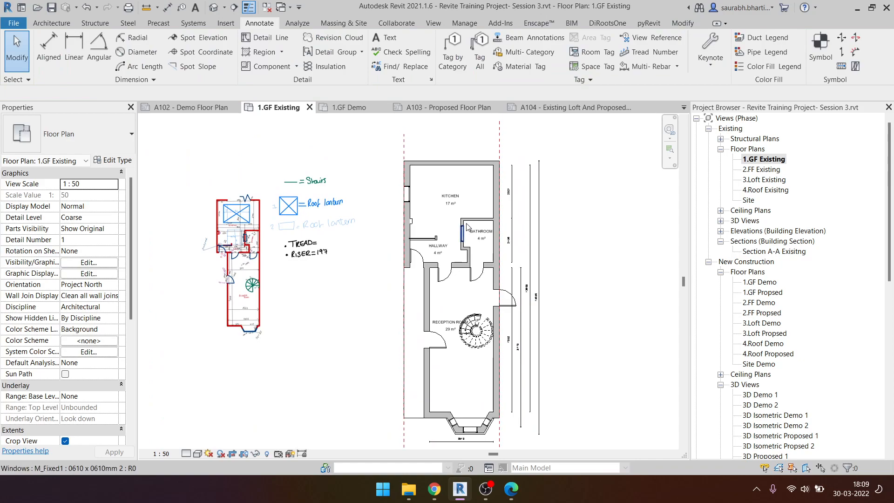
- Draw three connected Wall 110mm segments forming a rectangular enclosure about 4.1 m long outside the kitchen and bathroom wall
scroll(466, 219, "up", 2)
scroll(533, 191, "down", 1)
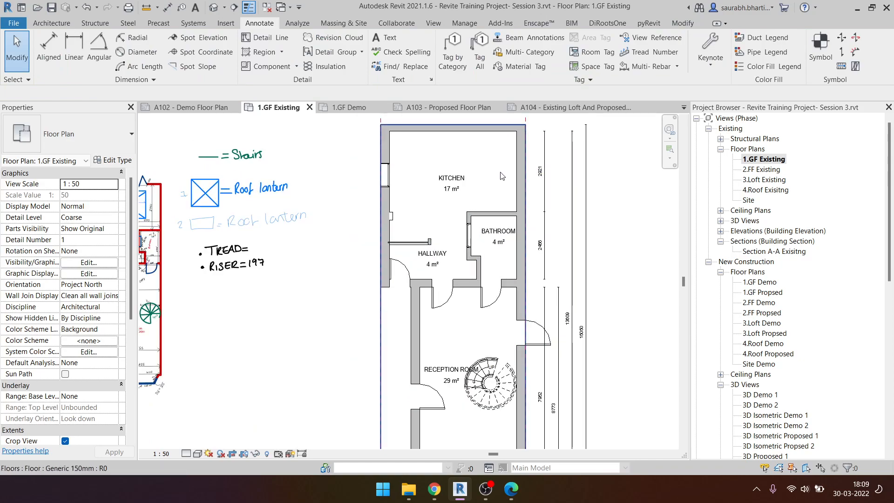
middle_click_drag(525, 314, 521, 308)
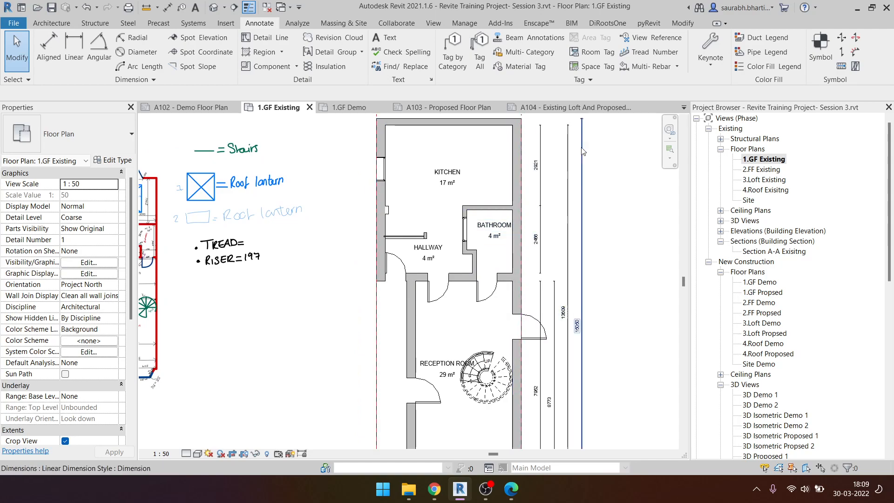
middle_click_drag(591, 173, 585, 180)
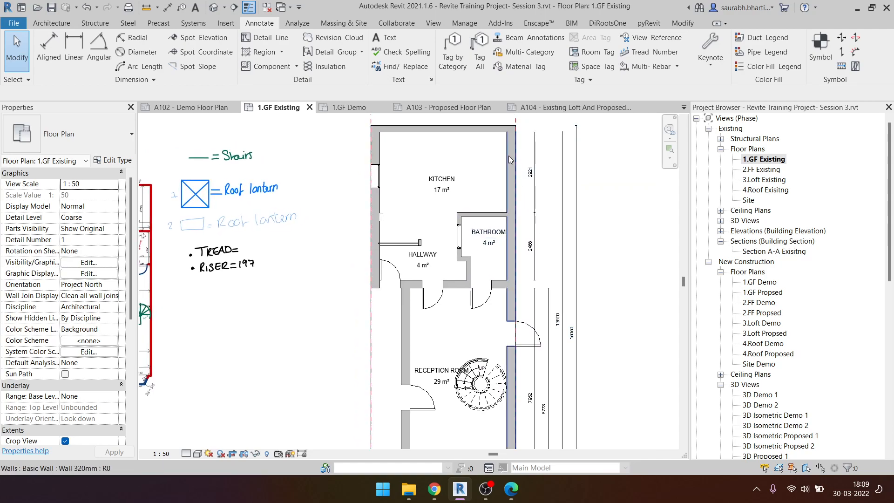
key("w")
key("a")
left_click(515, 134)
left_click(550, 132)
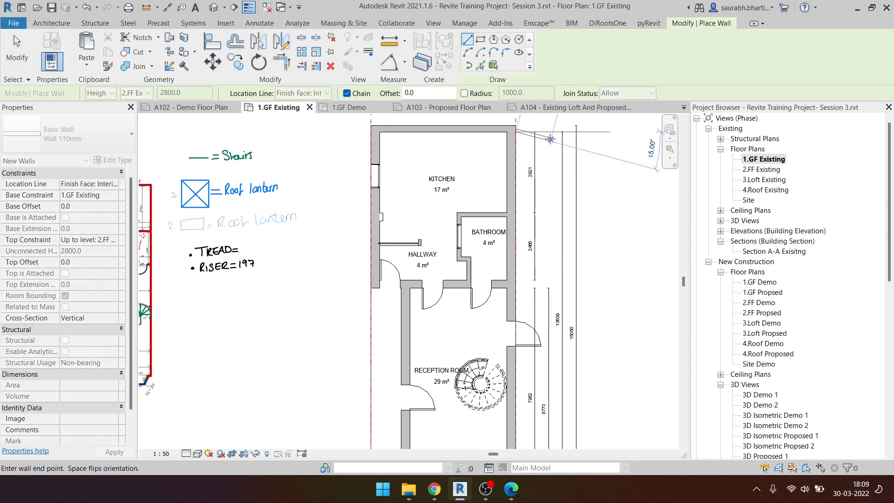
left_click(555, 243)
left_click(517, 244)
key("Escape")
key("Escape")
- Dimension the length of the new enclosure beside its long outer wall and finish dimensioning
key("d")
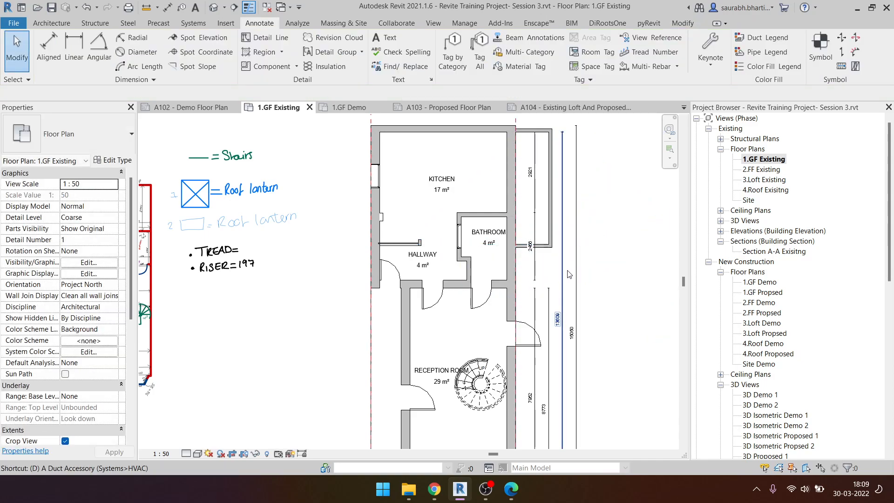
key("i")
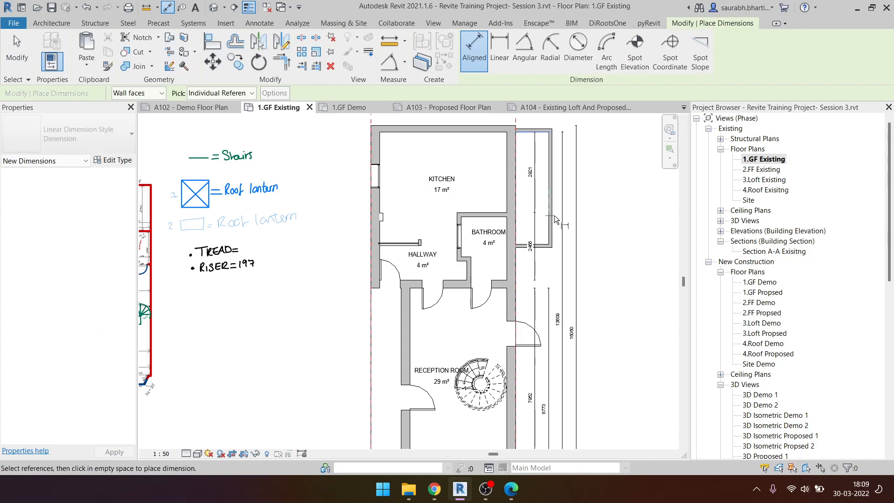
left_click(541, 242)
scroll(556, 240, "up", 3)
left_click(562, 238)
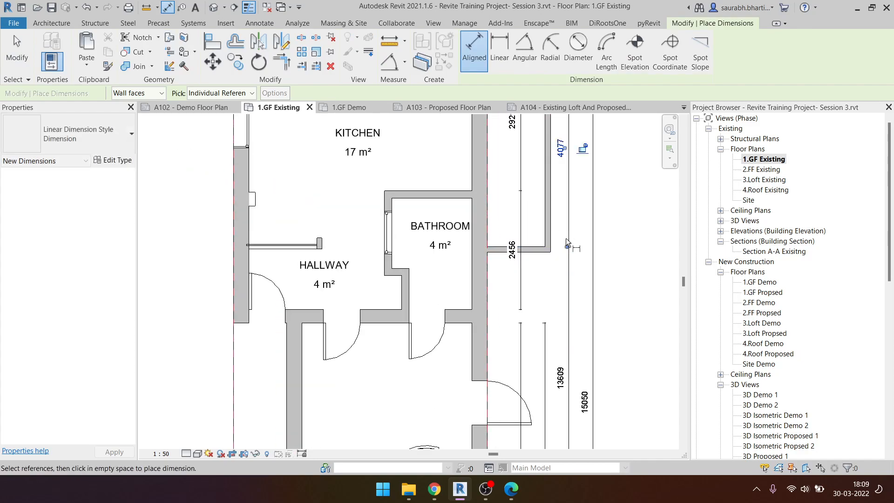
key("Escape")
key("Escape")
scroll(503, 196, "down", 3)
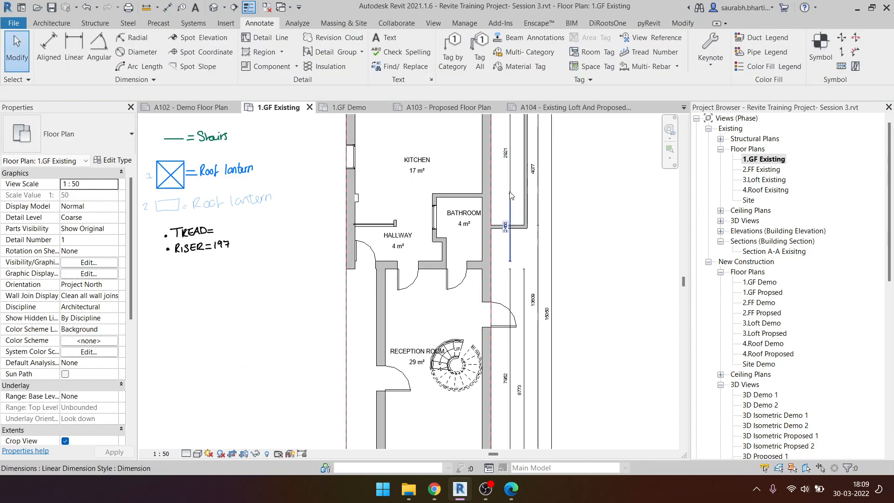
- Undo the enclosure's length dimension and the three enclosure walls outside the kitchen and bathroom
middle_click_drag(500, 183, 500, 203)
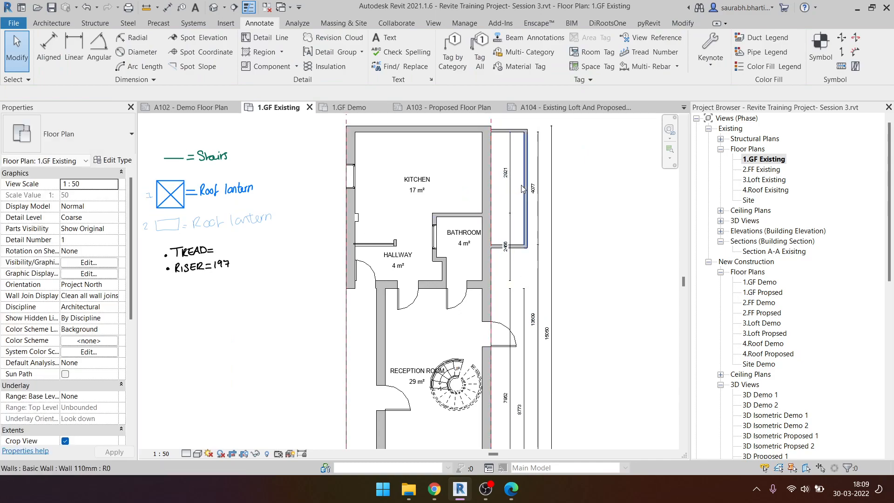
left_click(537, 194)
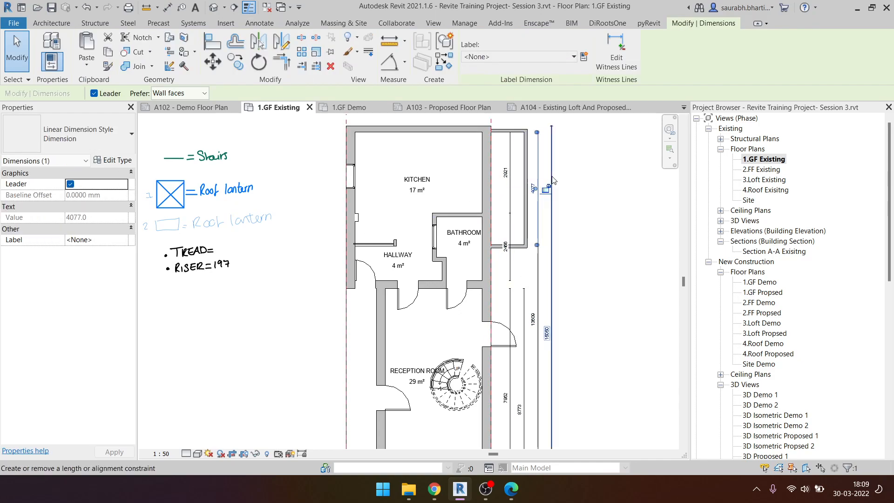
middle_click_drag(540, 171, 565, 171)
key("ctrl+z")
key("ctrl+z")
key("ctrl+z")
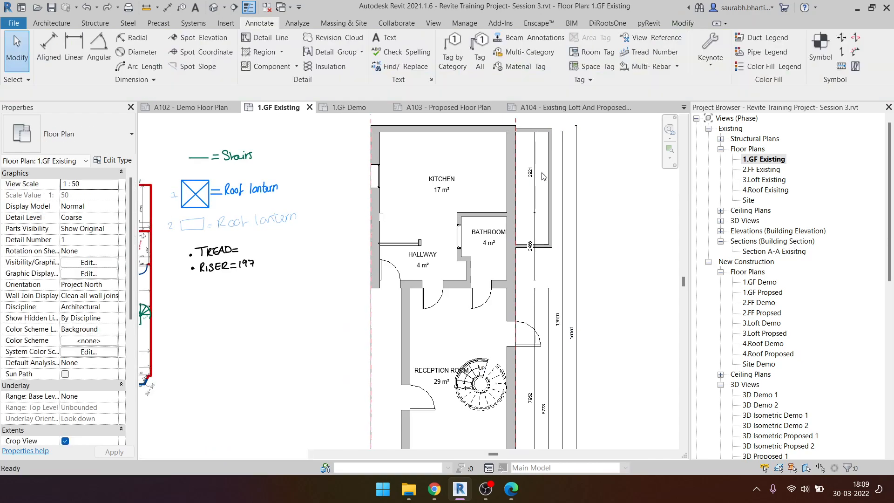
- Dimension the kitchen's internal width between its side walls, placing it outside the rear wall
scroll(433, 191, "down", 2)
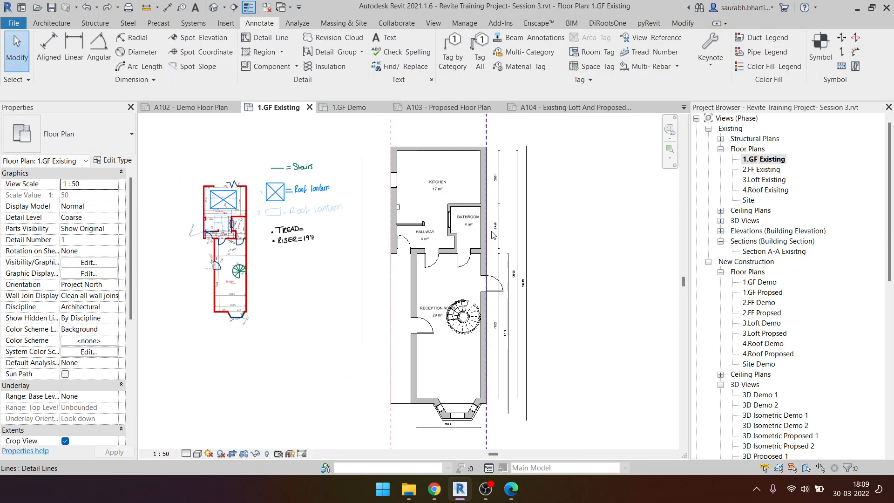
key("i")
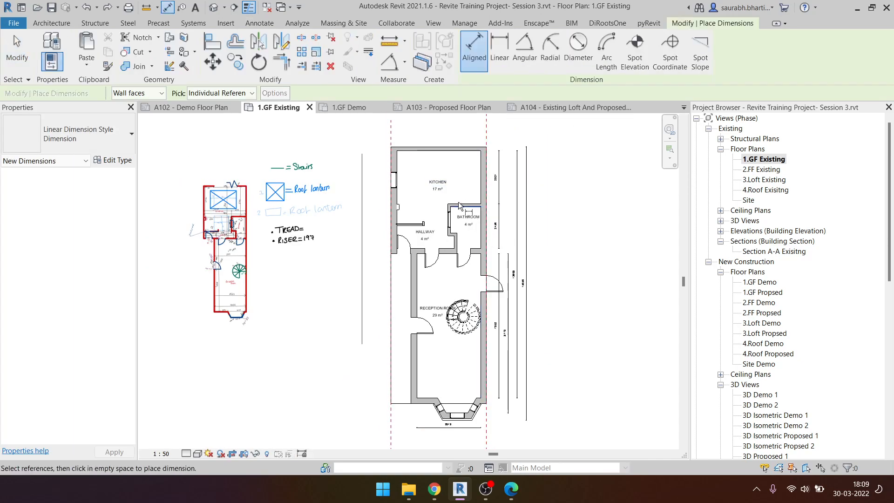
left_click(397, 165)
left_click(481, 175)
left_click(440, 132)
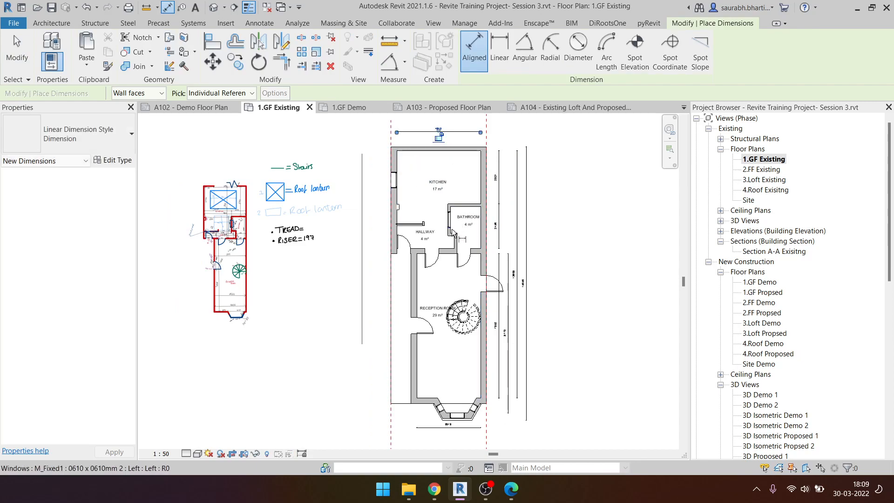
- Dimension the bathroom's internal width, placing it between the kitchen's rear wall and the kitchen width dimension
scroll(452, 228, "up", 3)
left_click(449, 179)
left_click(527, 199)
scroll(511, 184, "down", 2)
middle_click_drag(500, 152, 515, 305)
scroll(516, 259, "up", 5)
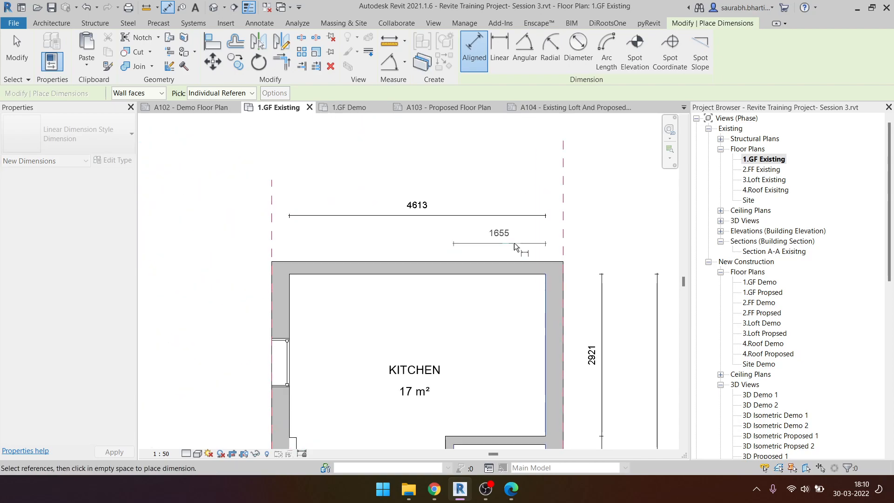
left_click(515, 245)
scroll(511, 220, "down", 5)
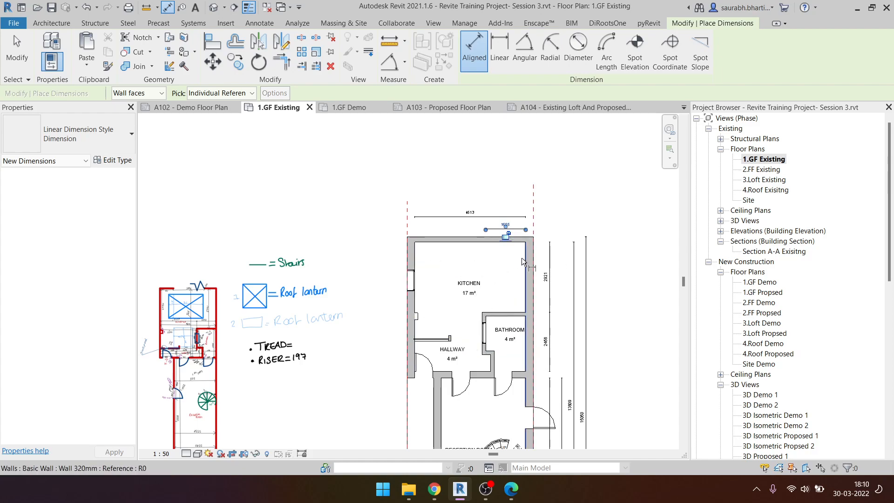
- Dimension the overall external width across the kitchen's side walls, outside the other rear dimensions
scroll(485, 213, "up", 3)
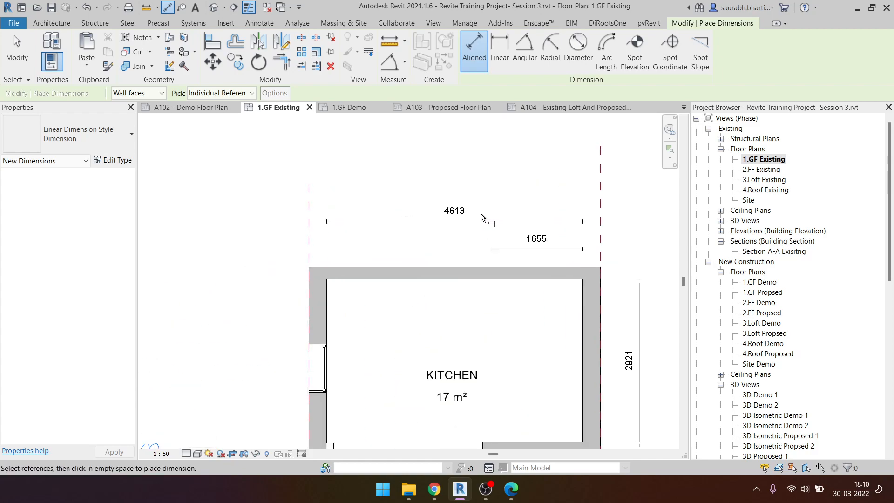
left_click(315, 302)
left_click(601, 312)
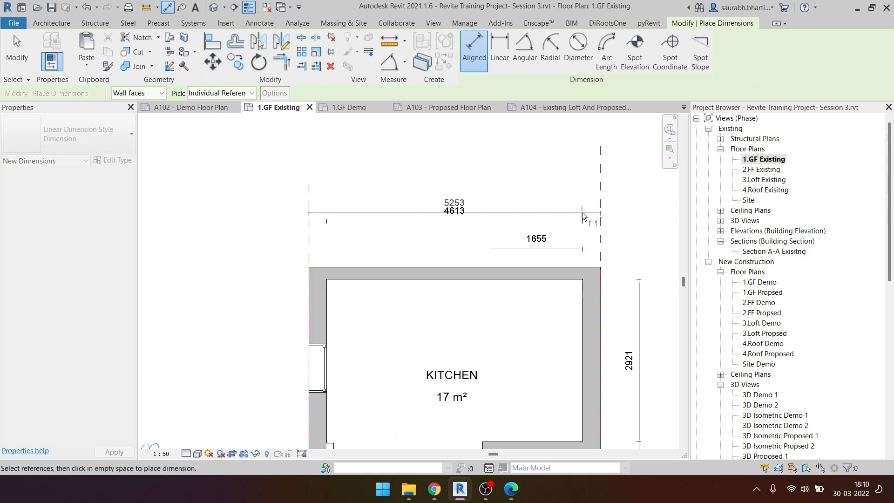
left_click(564, 191)
scroll(568, 292, "down", 5)
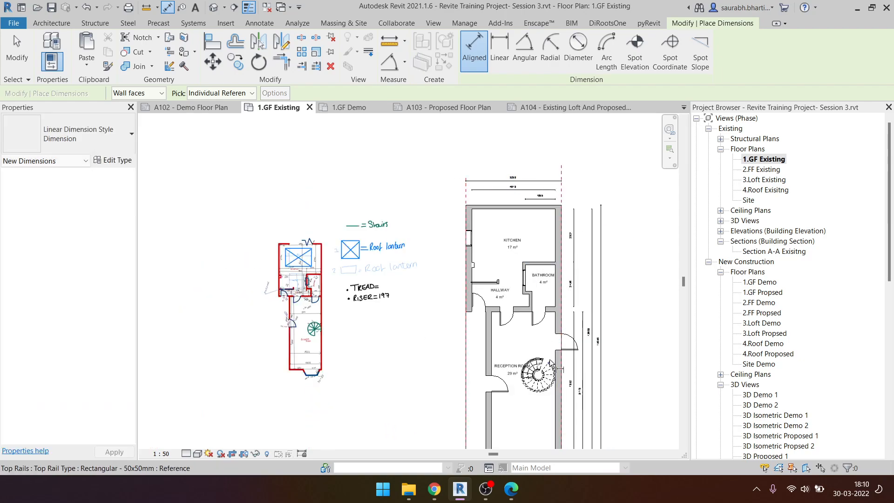
- Dimension the hallway recess from the reception room's rear wall to the step in the bathroom partition and finish dimensioning
scroll(538, 360, "up", 1)
middle_click_drag(538, 360, 503, 327)
scroll(504, 327, "down", 1)
scroll(464, 298, "down", 1)
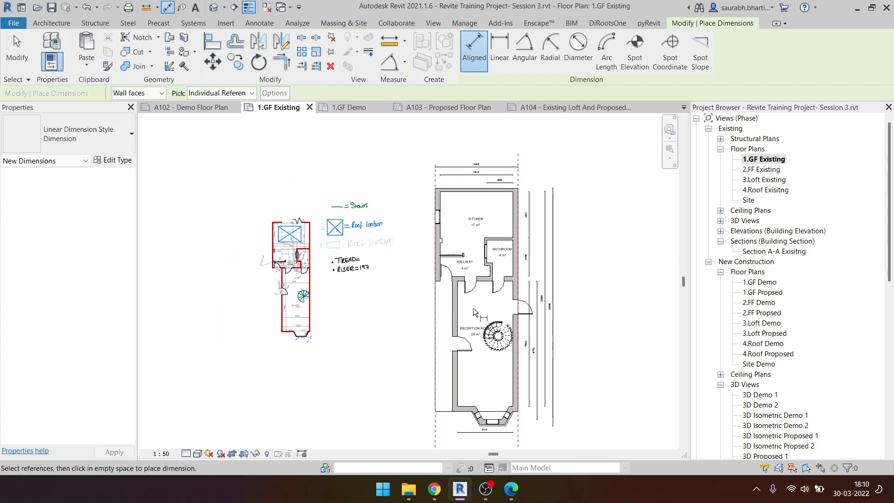
scroll(464, 271, "up", 4)
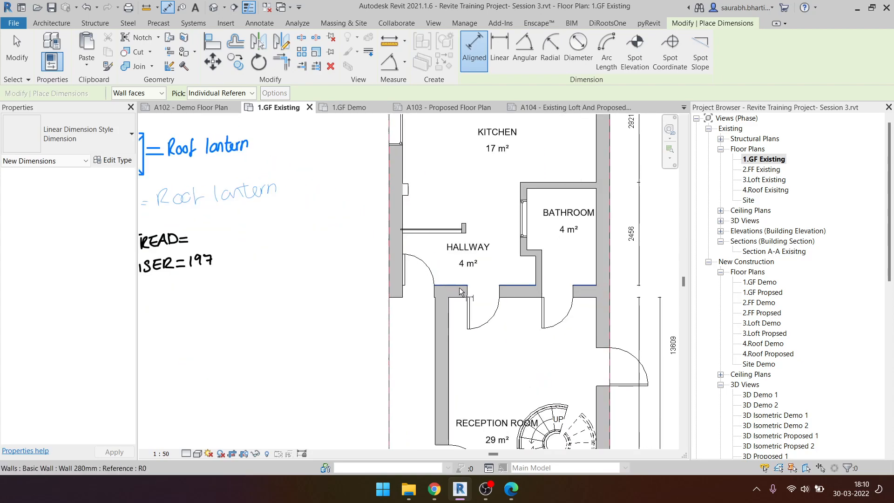
left_click(450, 286)
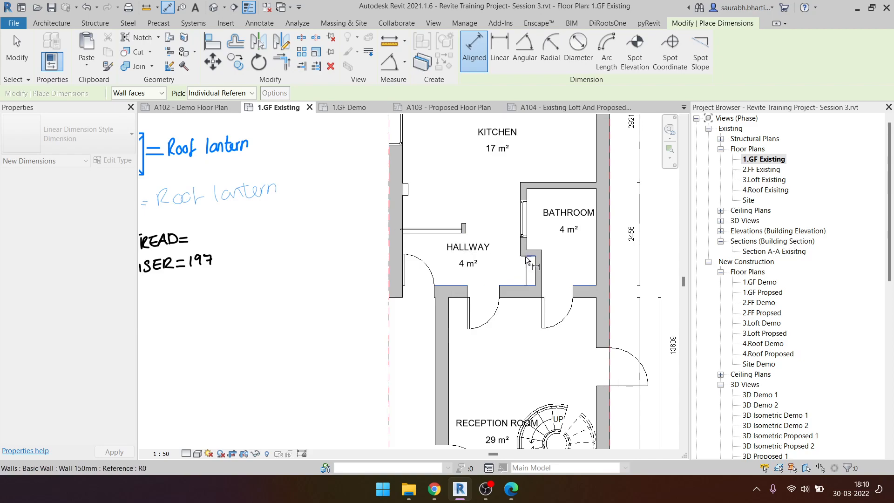
left_click(364, 270)
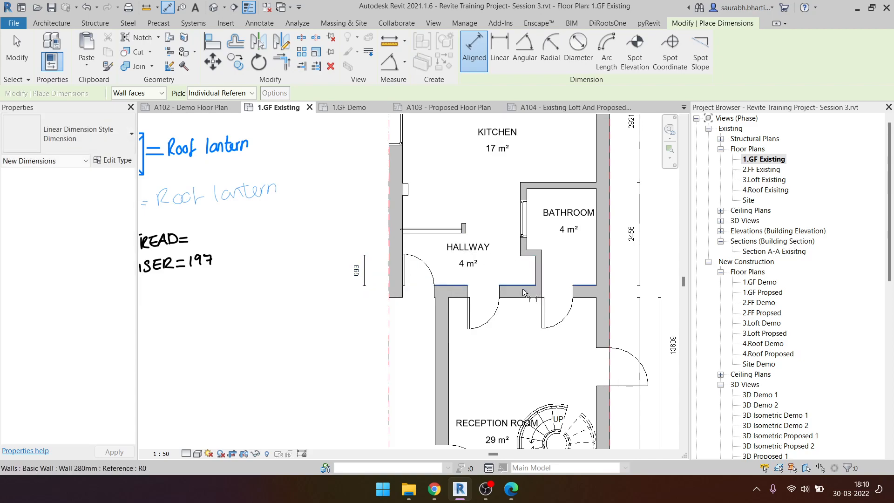
left_click(536, 261)
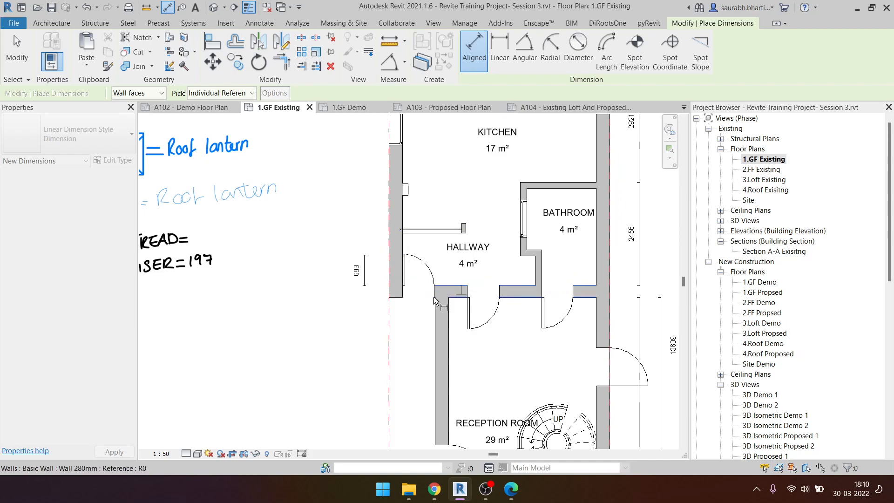
key("Escape")
key("Escape")
- Move the hallway recess dimension across the plan to just outside the bathroom's external wall
left_click_drag(366, 272, 628, 271)
left_click_drag(629, 266, 637, 266)
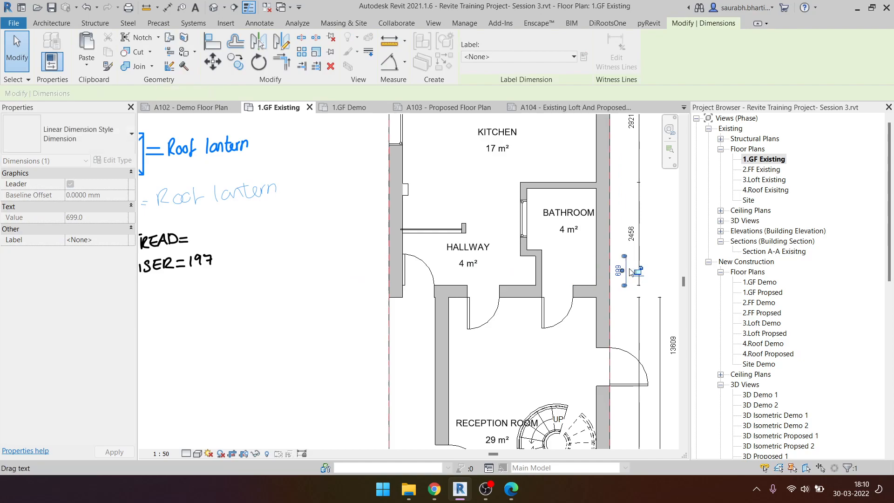
key("Escape")
- Dimension the side passage's width from the kitchen wall's outer face to the reception room wall, in line with the front dimension
key("d")
key("i")
scroll(415, 279, "down", 4)
left_click(410, 283)
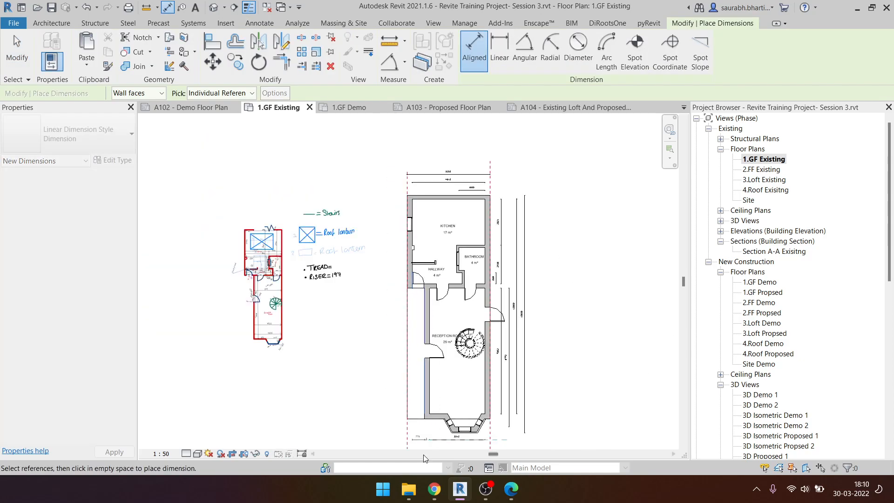
left_click(423, 439)
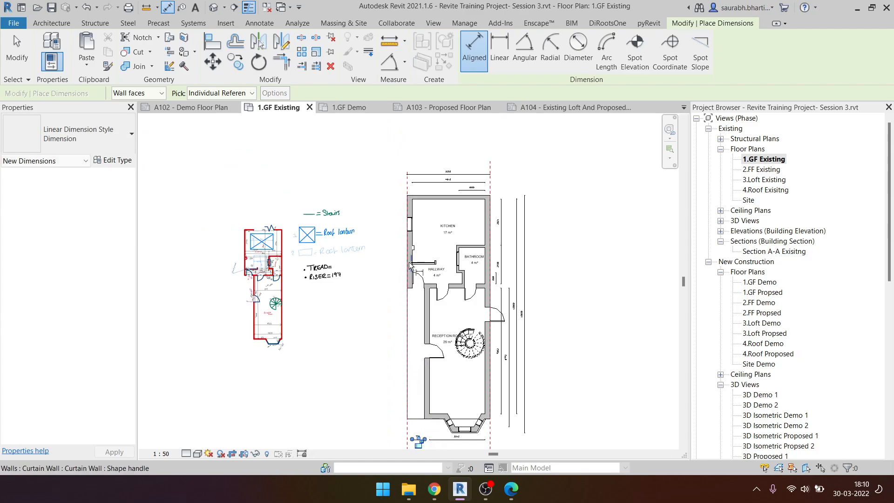
- Dimension the overall external width of the house below the bay window, outside the passage and reception room dimensions
scroll(409, 256, "up", 4)
scroll(406, 252, "down", 4)
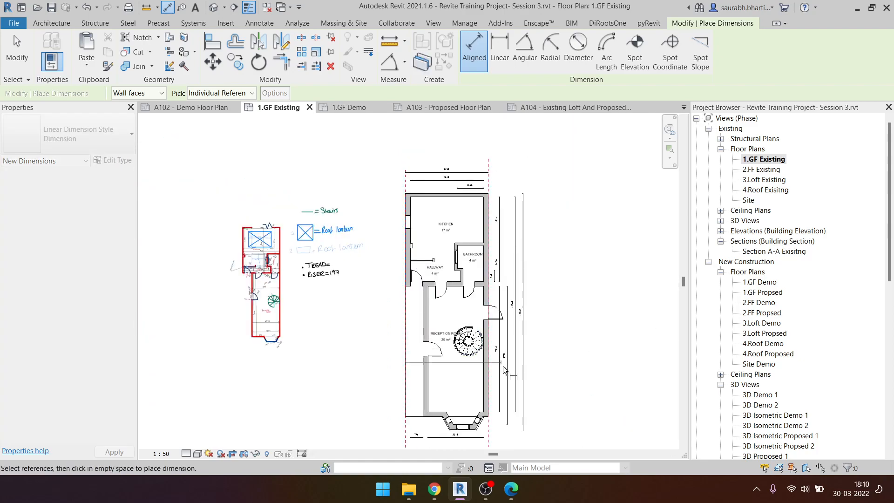
left_click(490, 375)
scroll(511, 396, "up", 1)
middle_click_drag(512, 397, 532, 307)
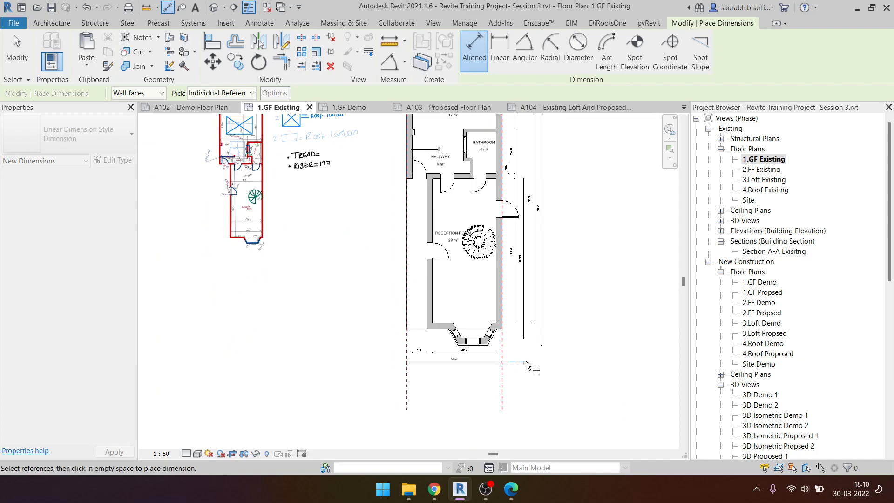
left_click(524, 361)
scroll(512, 373, "down", 3)
scroll(479, 387, "up", 3)
scroll(420, 295, "down", 4)
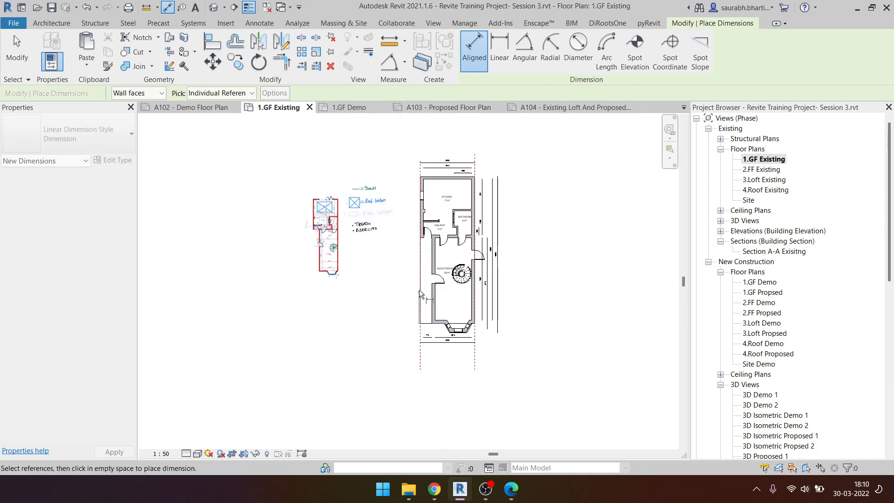
- Dimension the internal length from the front wall to the kitchen's rear wall on the passage side and finish dimensioning
scroll(420, 298, "up", 5)
left_click(489, 377)
scroll(483, 217, "down", 3)
scroll(478, 171, "up", 2)
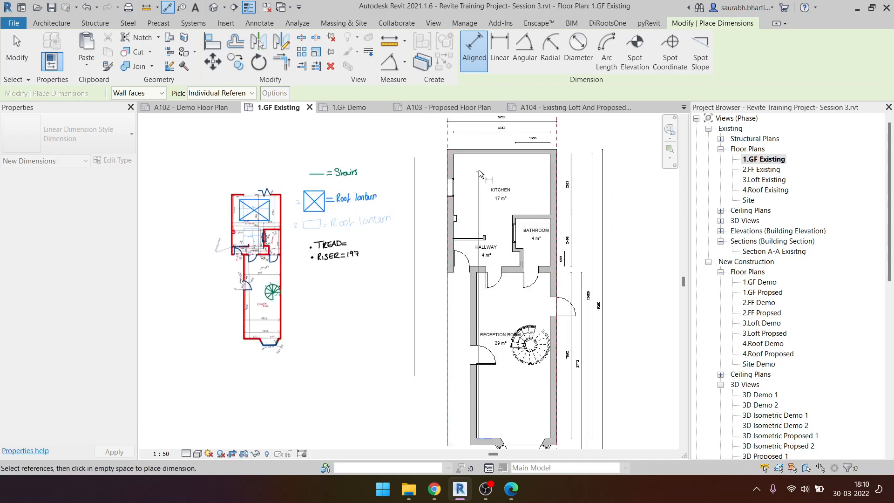
left_click(482, 155)
left_click(434, 205)
key("Escape")
key("Escape")
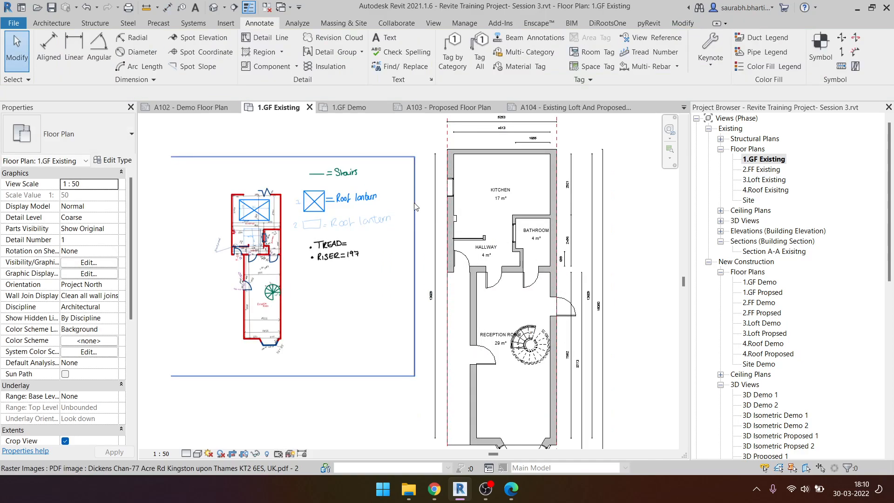
- Examine the survey sketch image alongside the dimensioned existing ground floor plan
left_click(415, 205)
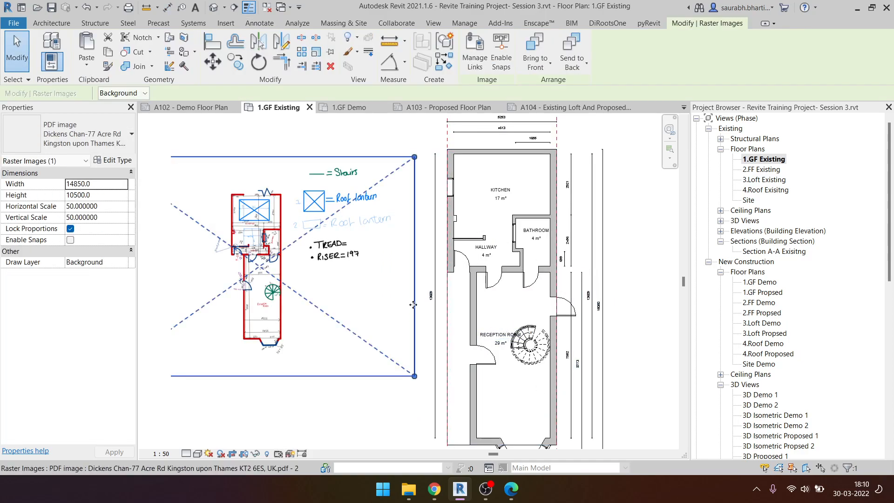
scroll(413, 306, "up", 3)
scroll(419, 298, "down", 5)
scroll(513, 245, "up", 4)
scroll(513, 245, "down", 5)
left_click(398, 259)
key("Escape")
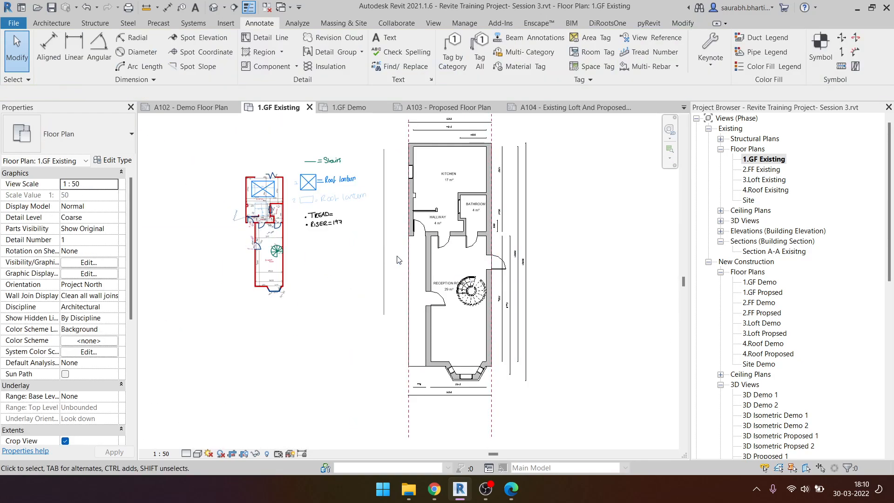
scroll(416, 257, "down", 3)
scroll(451, 311, "up", 4)
middle_click_drag(430, 280, 456, 331)
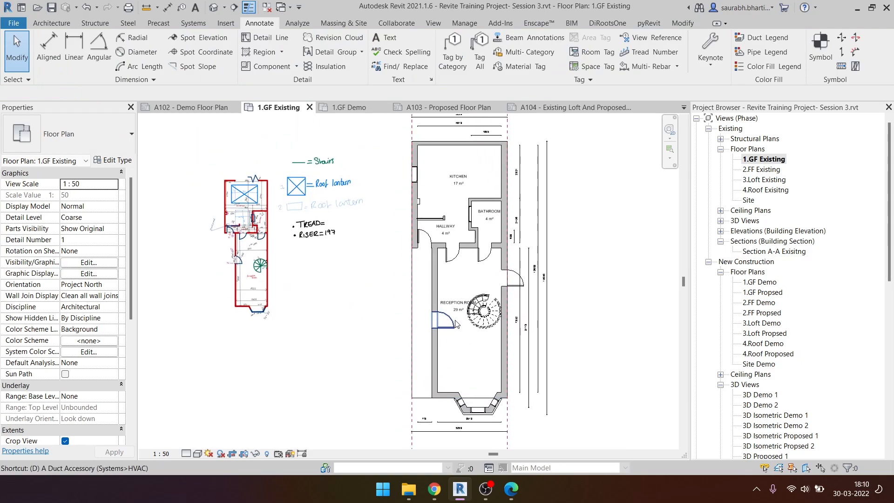
- Dimension from the front wall's inner face to the near jamb of the reception room's passage door, outside the side wall
key("d")
key("i")
scroll(448, 381, "up", 2)
left_click(448, 411)
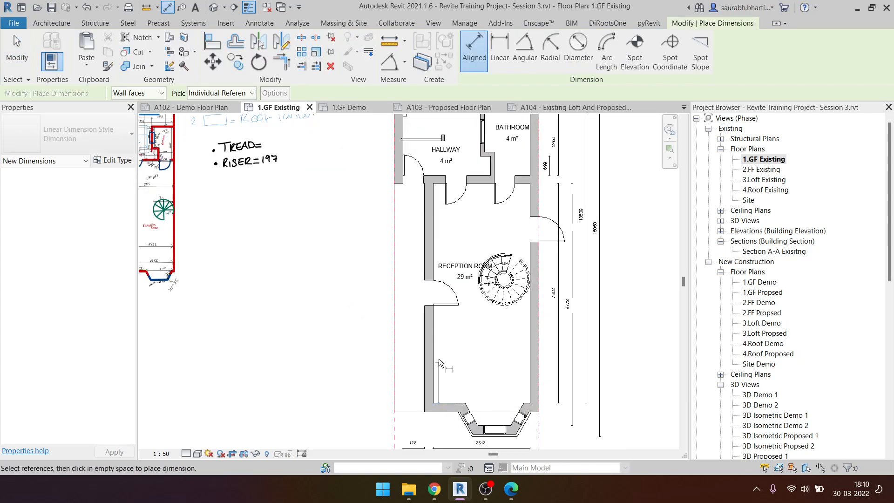
left_click(435, 309)
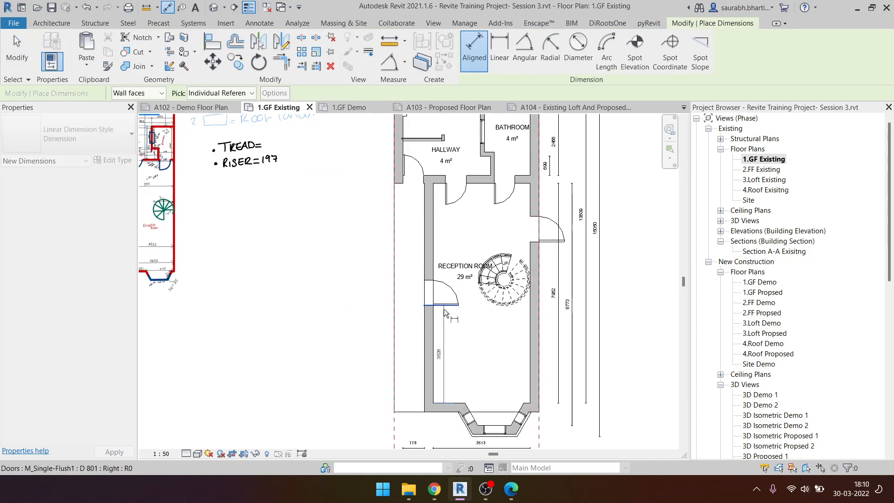
scroll(382, 332, "up", 2)
left_click(374, 331)
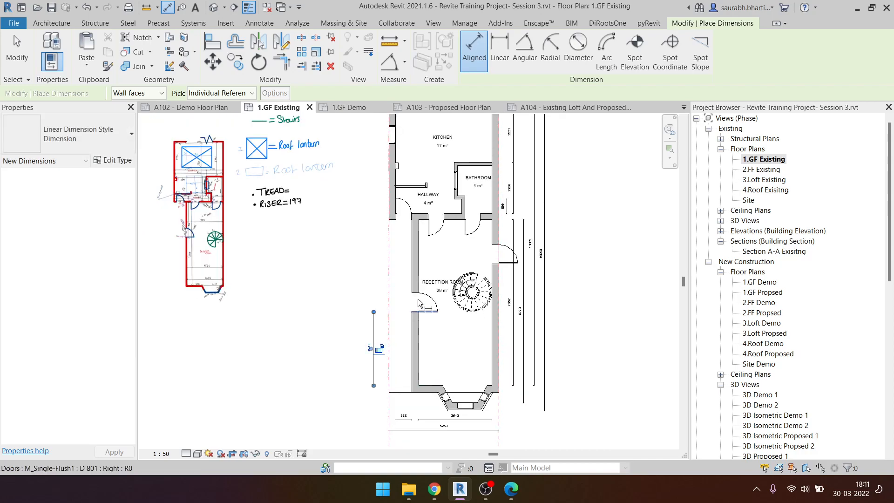
- Dimension from the reception room's rear wall to the passage door's far jamb, in line with the previous dimension
scroll(424, 217, "up", 1)
left_click(423, 219)
left_click(416, 330)
left_click(350, 332)
key("Escape")
key("Escape")
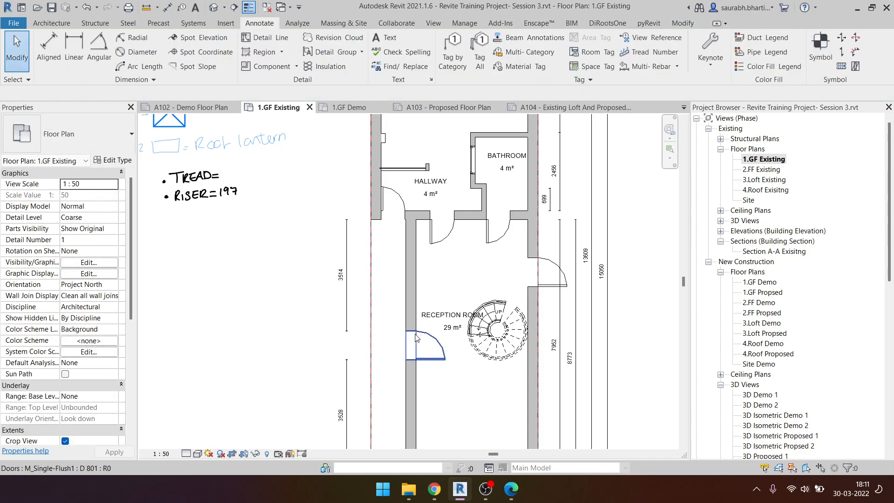
- Dimension the passage door's opening width between the two wall dimensions and finish dimensioning
key("d")
key("i")
left_click(408, 331)
left_click(407, 360)
left_click(345, 355)
key("Escape")
key("Escape")
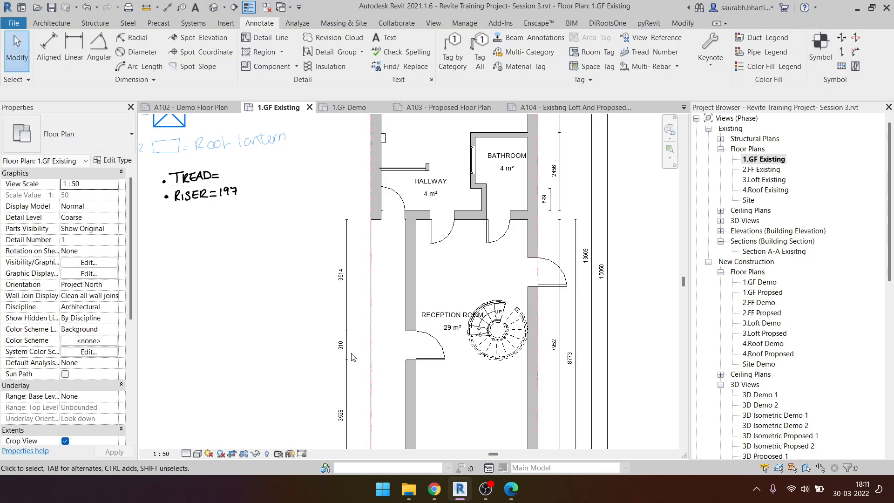
- Open the East Demo elevation view and bring the project's sheet list into view
scroll(368, 355, "down", 1)
scroll(368, 355, "down", 4)
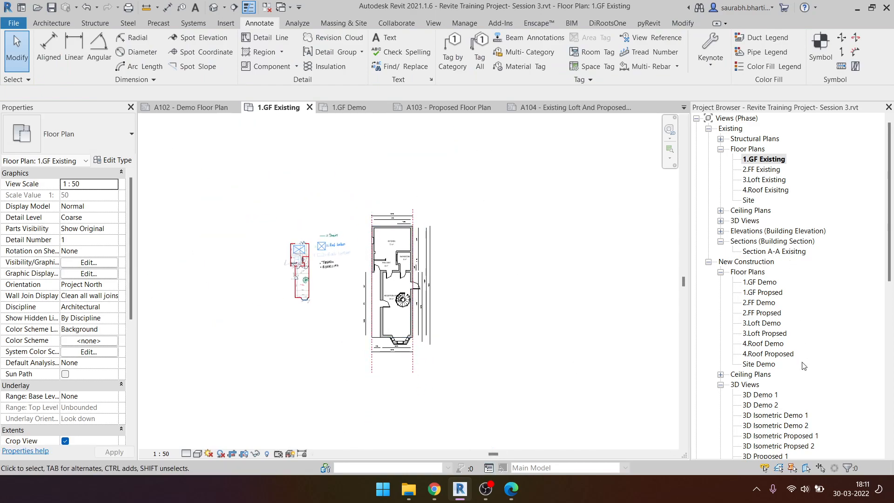
scroll(806, 366, "down", 8)
double_click(769, 262)
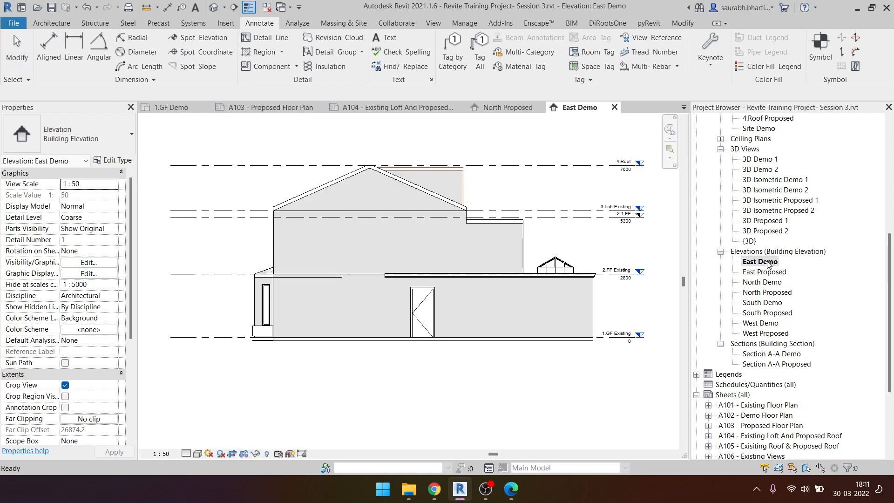
scroll(760, 347, "down", 4)
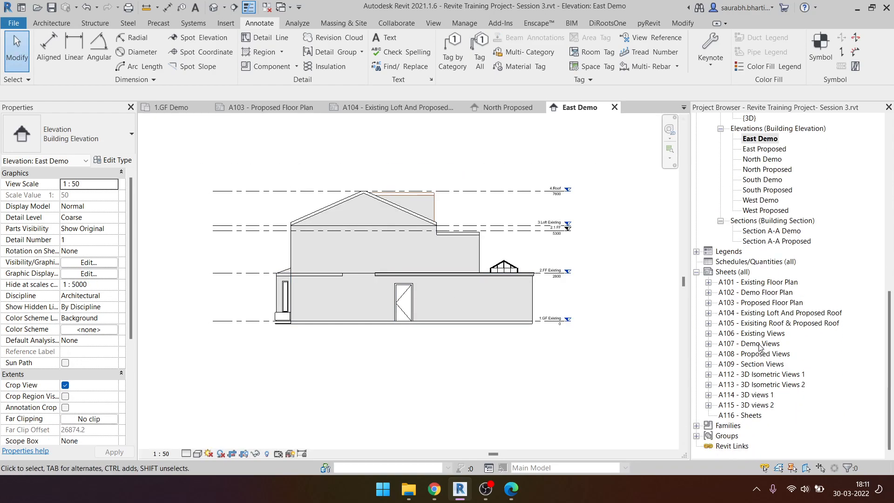
- Open sheet A101 - Existing Floor Plan and activate its 1.GF Existing plan for editing
double_click(769, 283)
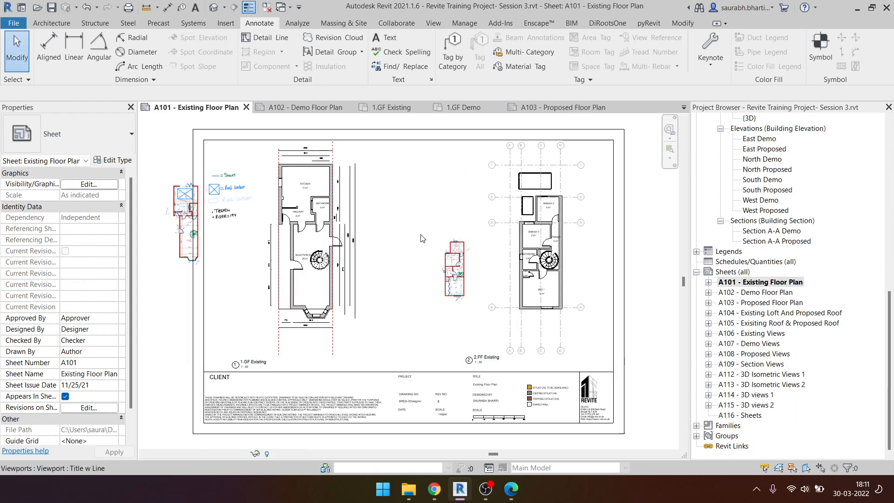
left_click(252, 199)
middle_click_drag(320, 237, 358, 257)
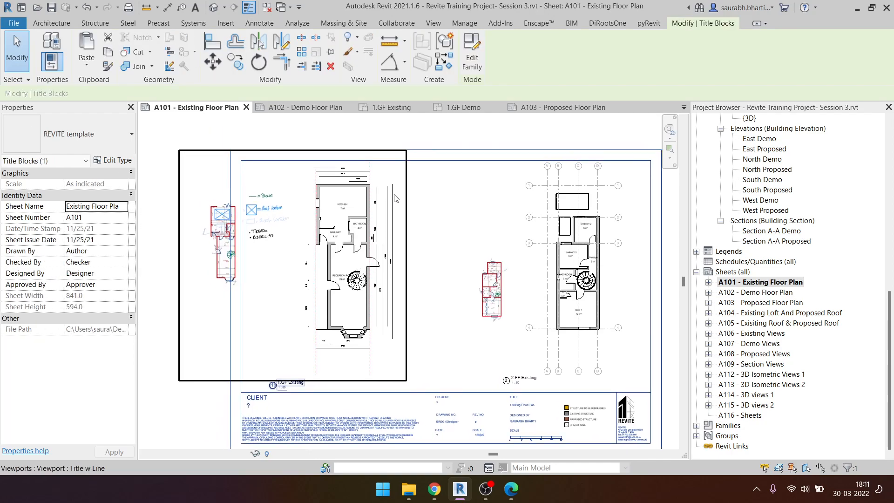
double_click(403, 179)
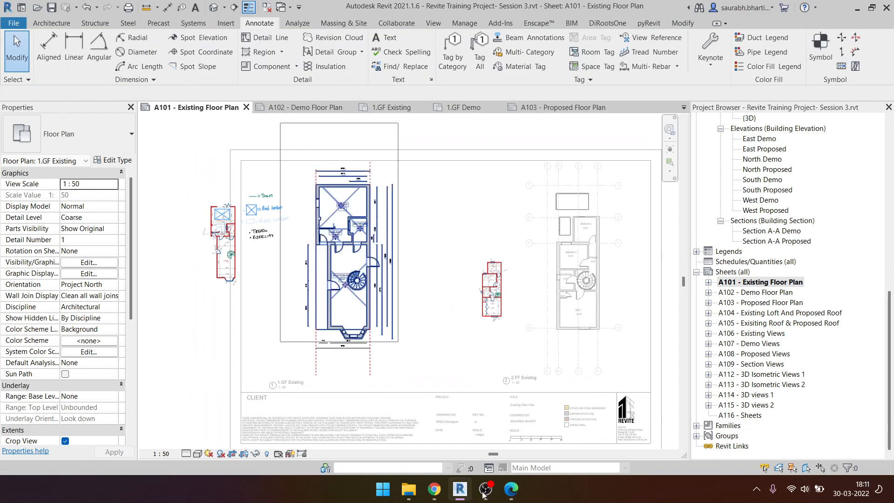
- Select everything in the existing ground floor plan, filter the selection to Dimensions only and copy it to the clipboard
left_click_drag(494, 498, 494, 498)
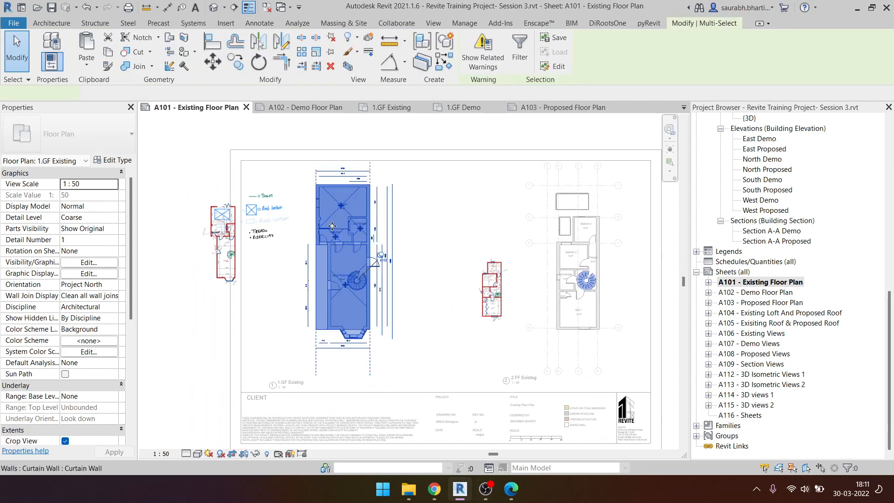
left_click(521, 50)
left_click(665, 186)
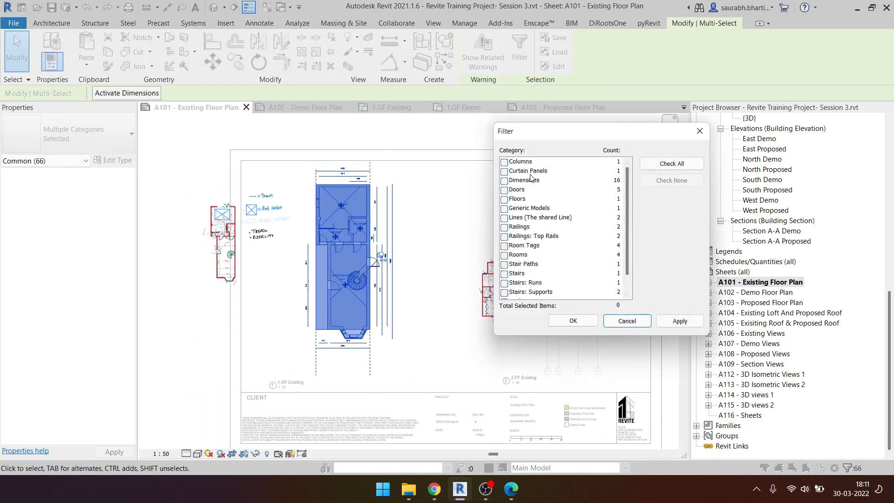
left_click(504, 181)
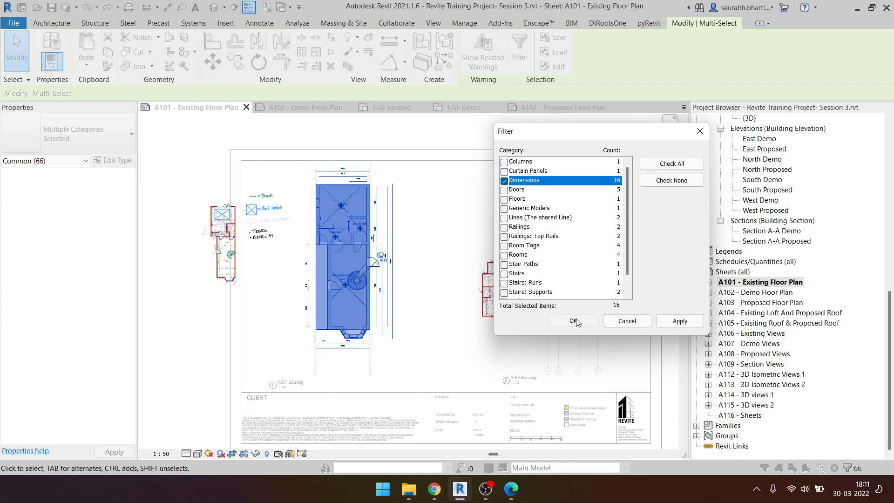
left_click(574, 321)
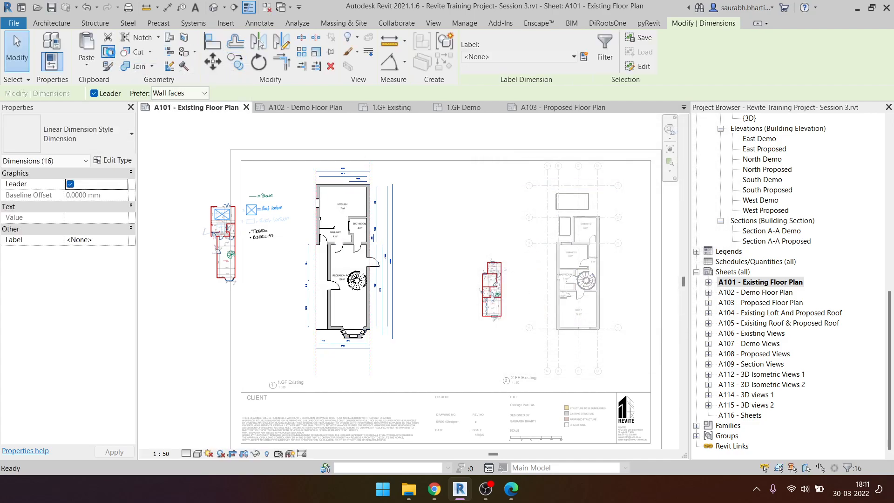
- Try to paste the copied dimensions into the 2.FF Existing plan, aligned to the current view
left_click(530, 219)
double_click(528, 212)
double_click(527, 212)
middle_click_drag(531, 292, 425, 229)
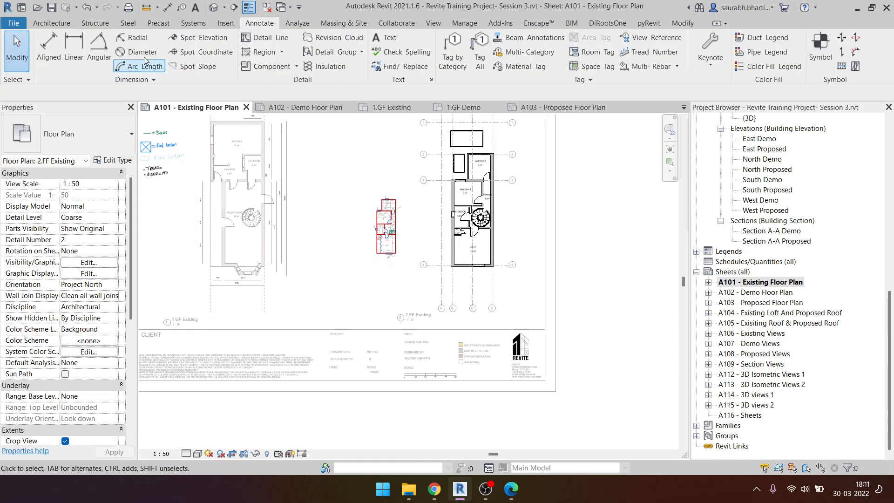
left_click(683, 22)
left_click(86, 65)
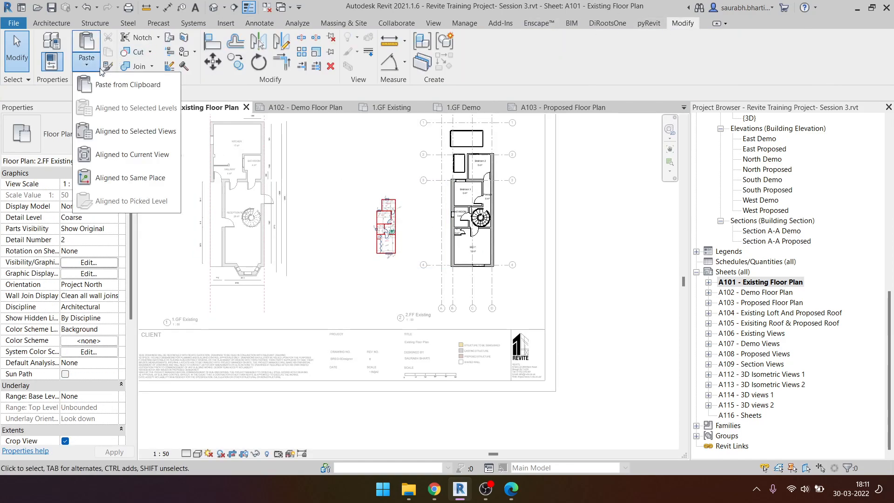
left_click(130, 153)
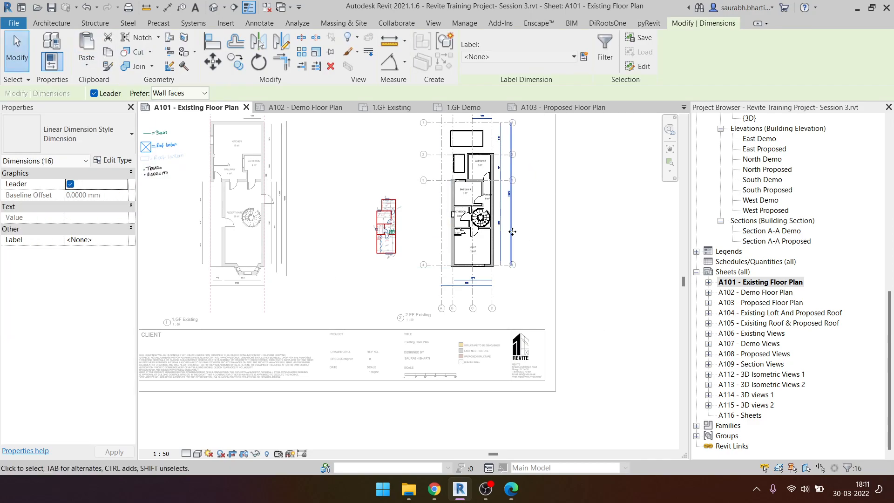
left_click(523, 248)
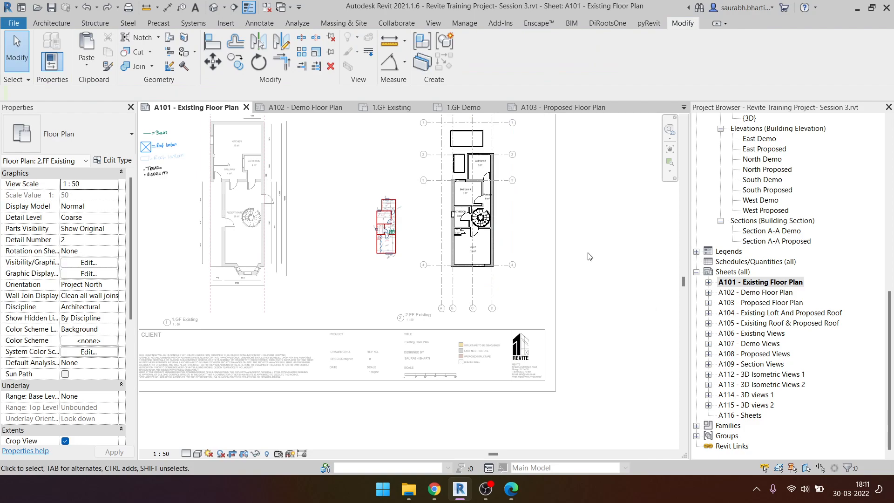
middle_click_drag(590, 257, 631, 299)
double_click(645, 289)
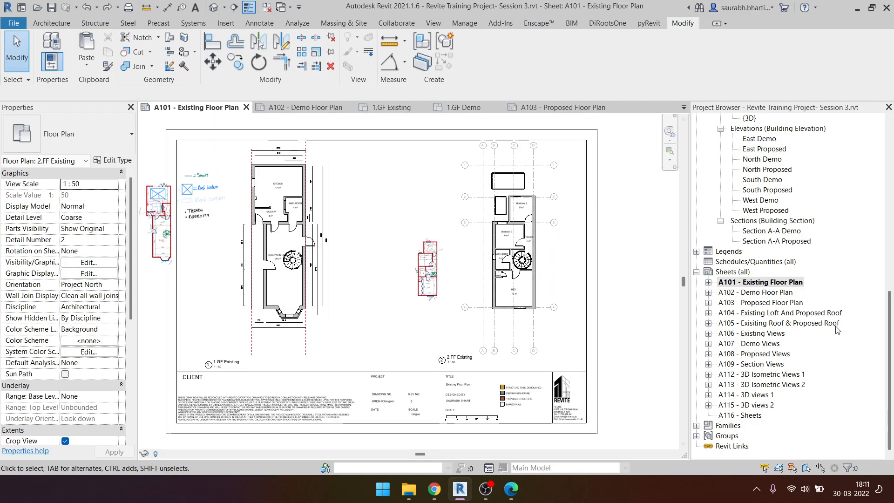
- Paste the copied dimensions at the same place in the 1.GF Demo plan on sheet A102 - Demo Floor Plan
double_click(757, 292)
scroll(416, 322, "down", 4)
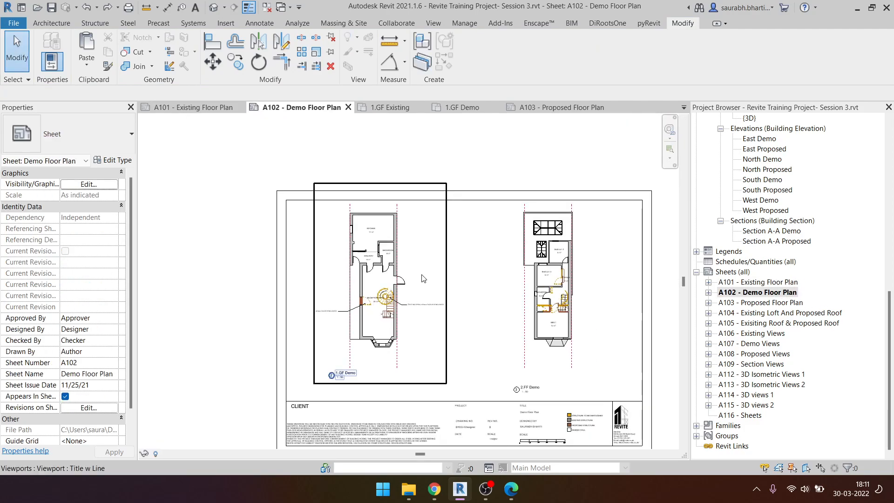
double_click(419, 291)
left_click(81, 58)
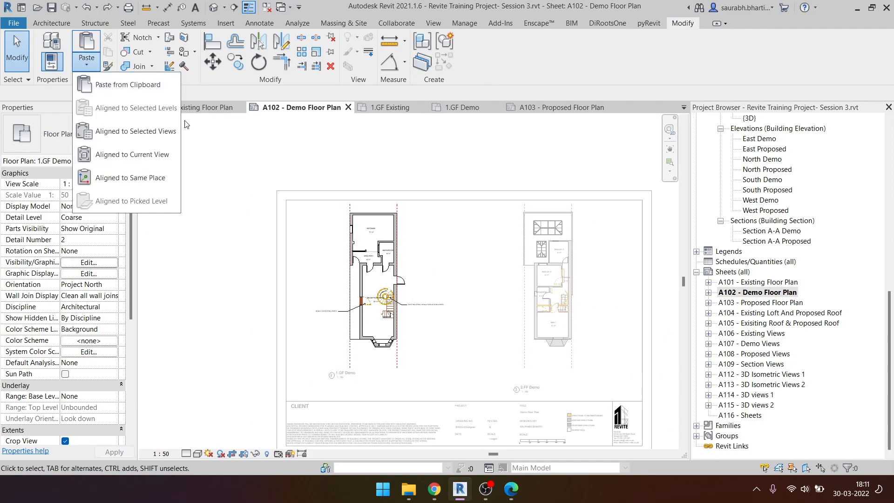
left_click(146, 175)
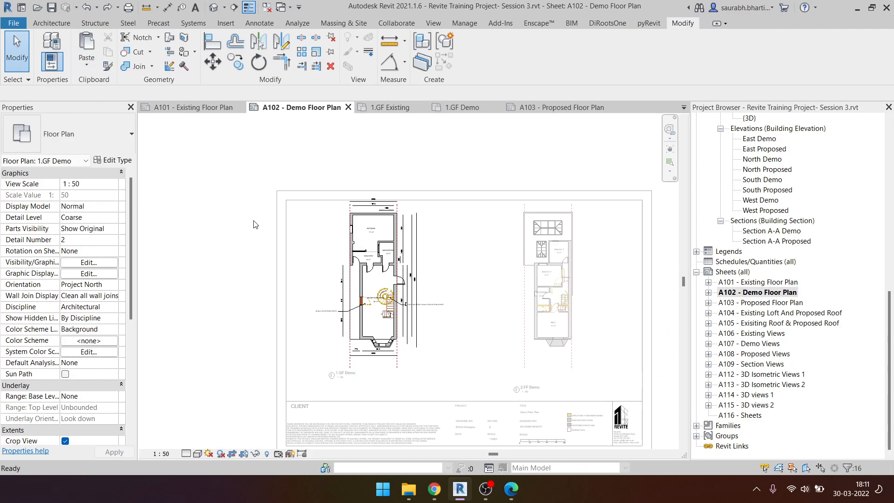
- Paste the copied dimensions at the same place in the proposed ground floor plan on sheet A103 - Proposed Floor Plan
double_click(759, 303)
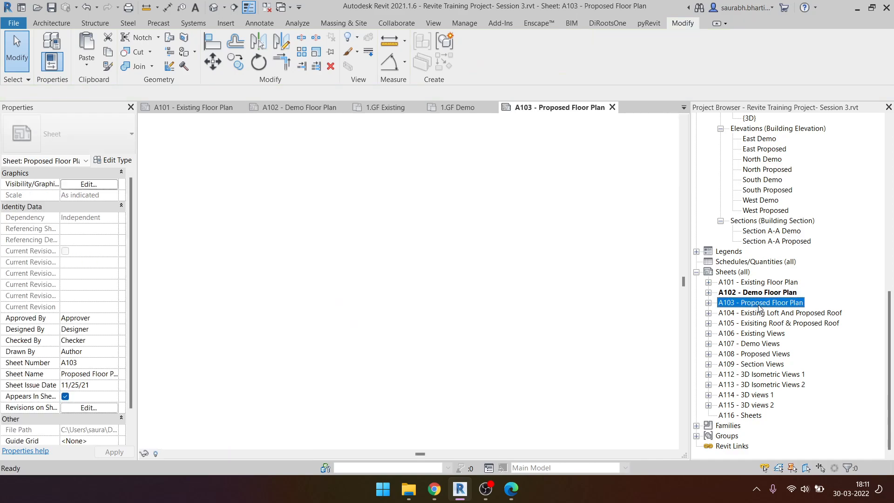
double_click(399, 189)
left_click(87, 65)
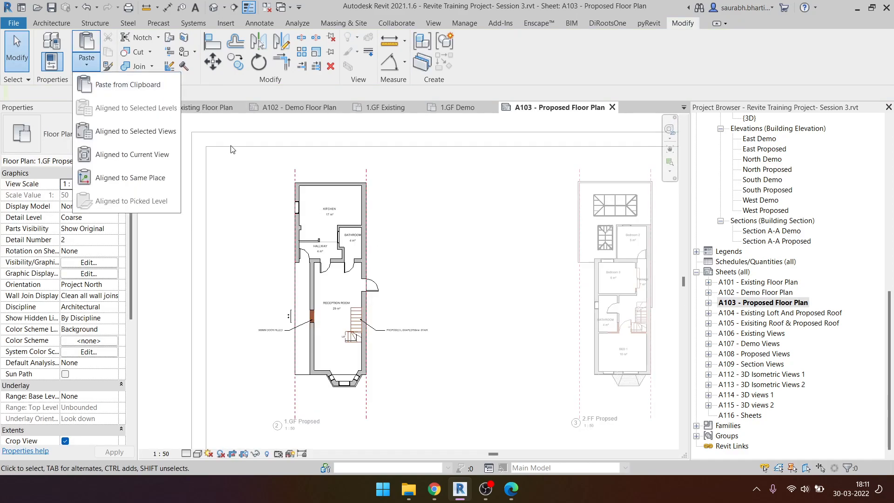
left_click(142, 176)
scroll(407, 303, "down", 2)
left_click(424, 384)
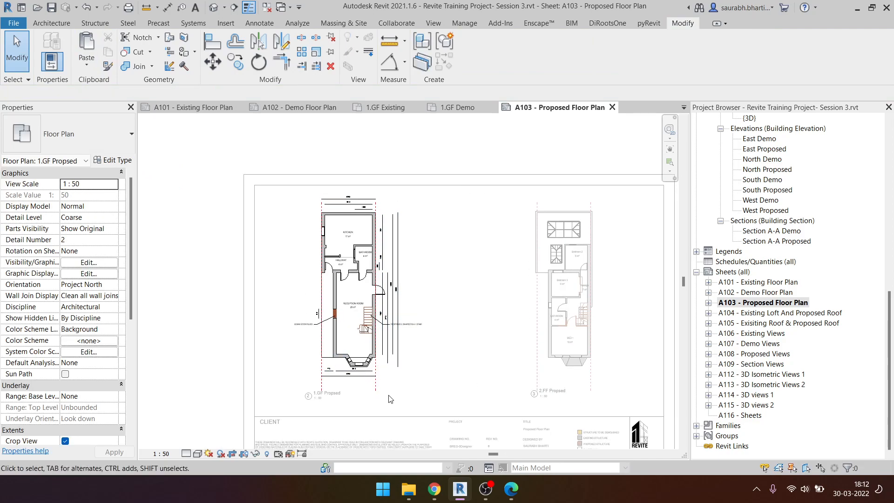
- Compare the dimensions beside the reception room's passage door across the proposed, existing and demo floor plan sheets
scroll(341, 310, "up", 2)
scroll(321, 279, "up", 2)
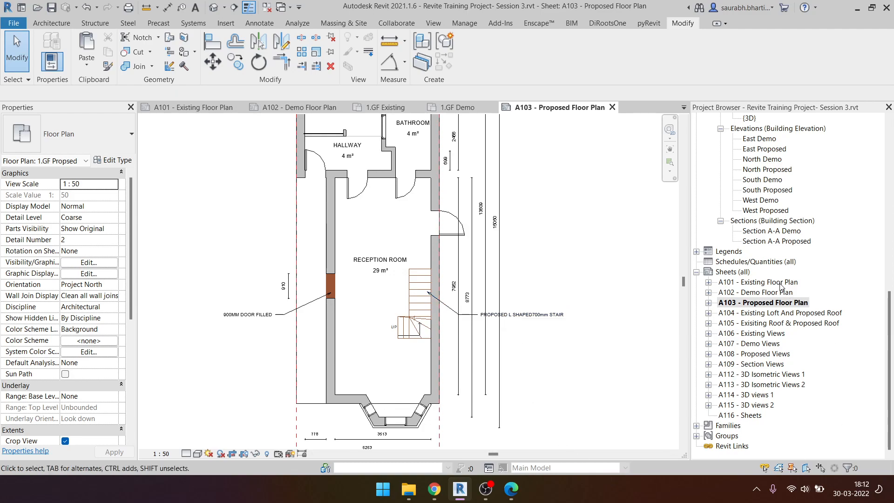
double_click(773, 283)
scroll(234, 290, "up", 4)
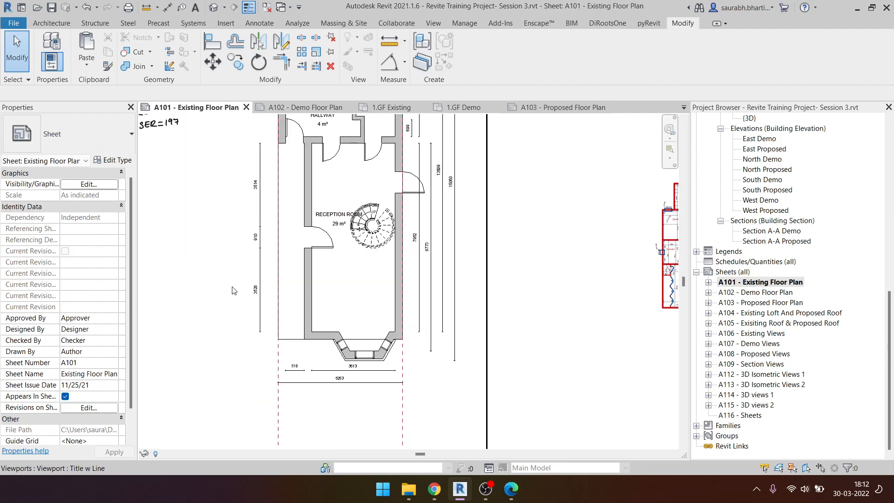
scroll(248, 286, "up", 4)
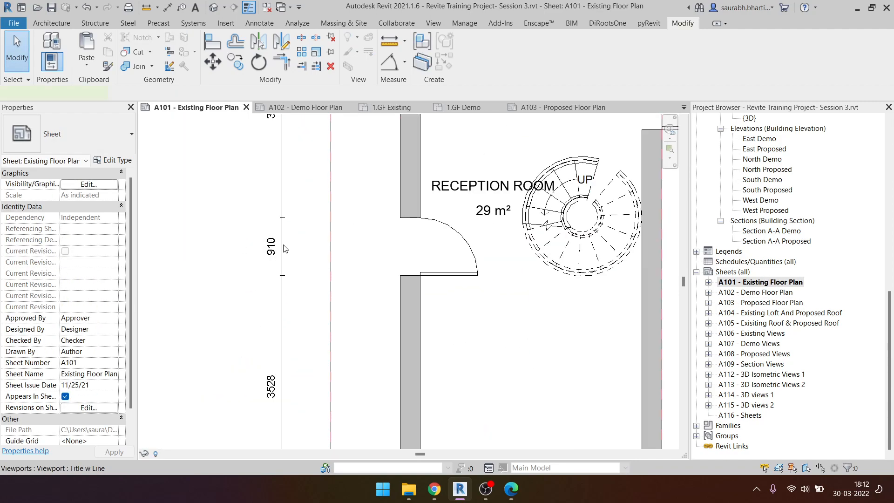
double_click(284, 245)
scroll(290, 179, "down", 4)
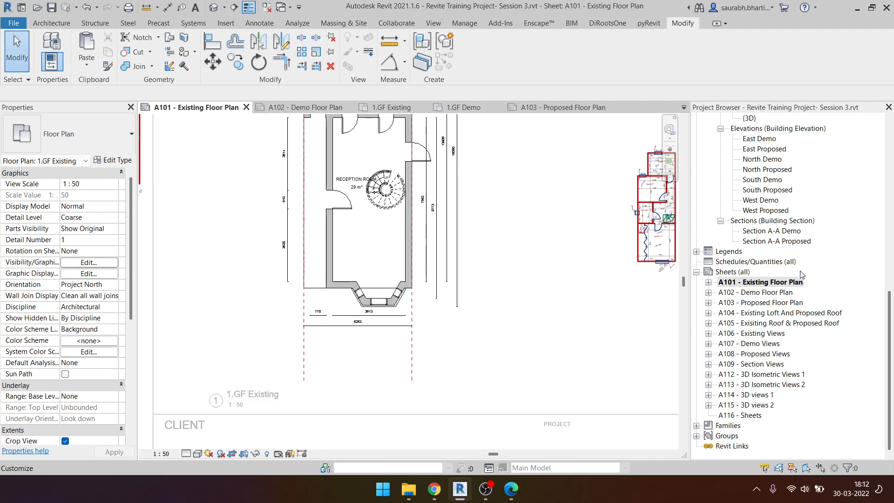
double_click(772, 293)
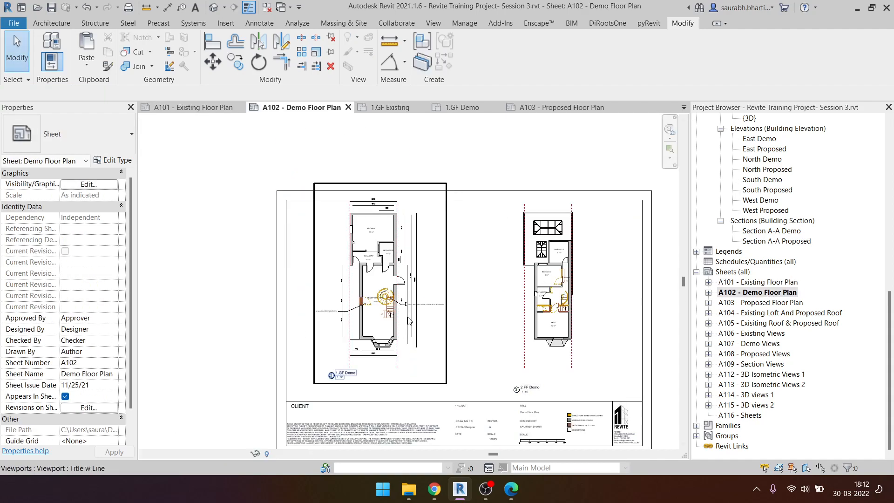
scroll(352, 303, "up", 3)
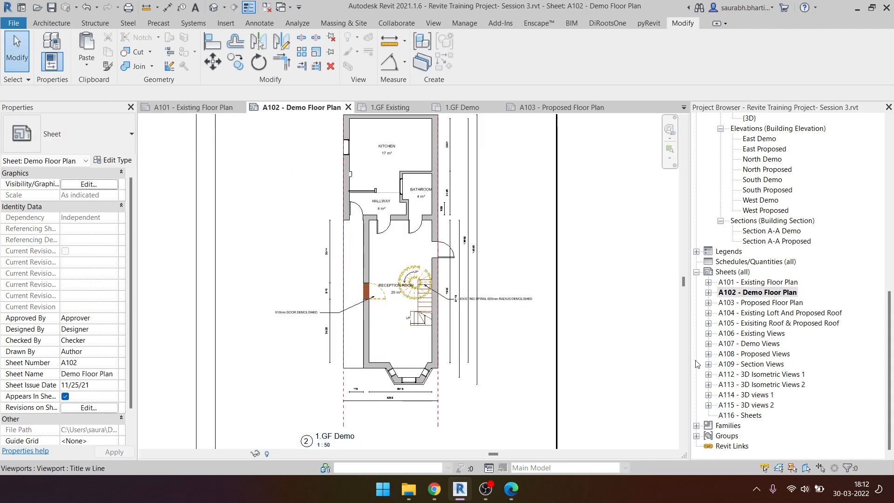
double_click(759, 302)
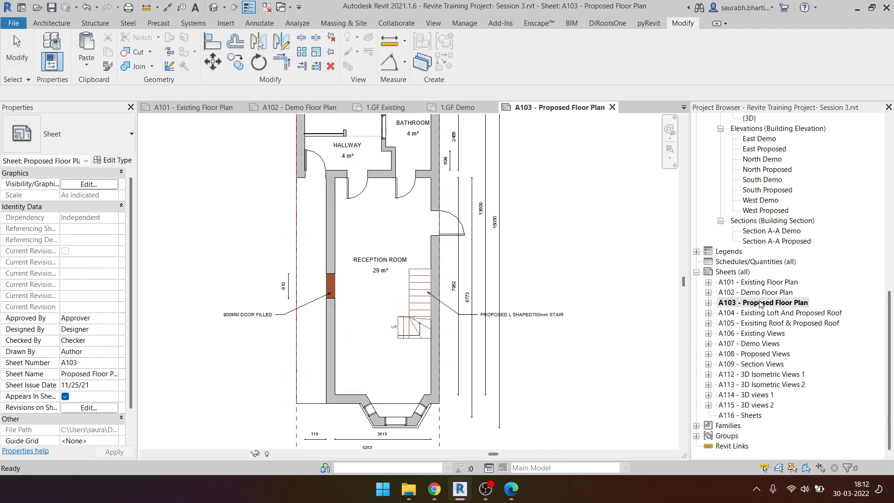
scroll(302, 299, "up", 2)
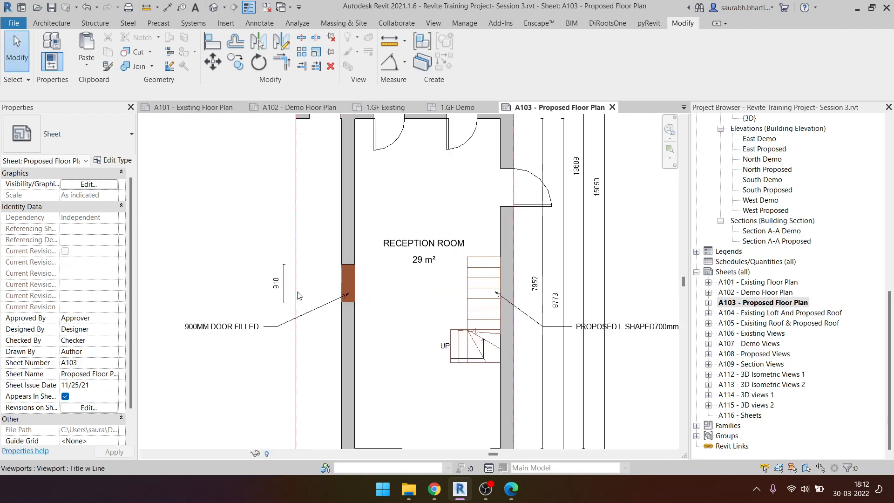
scroll(298, 261, "down", 2)
scroll(341, 272, "up", 2)
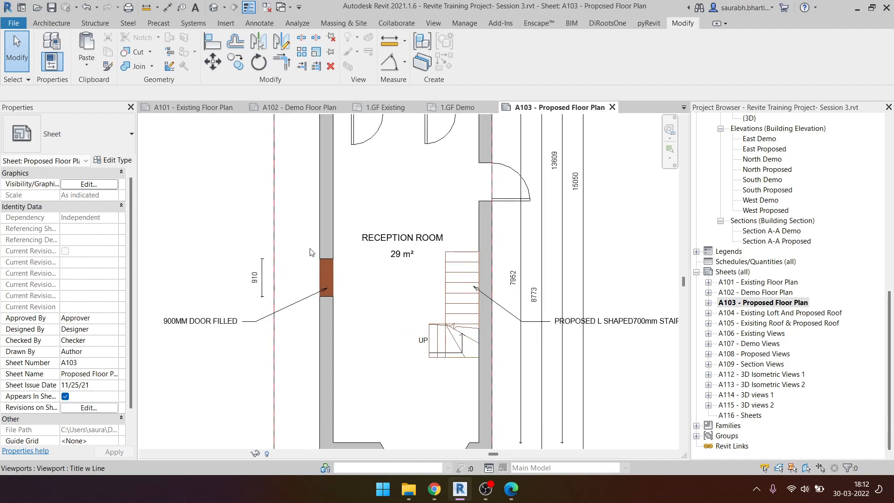
- Reopen the existing ground floor plan on sheet A101 and inspect the reception room's passage door and its side dimensions
double_click(764, 283)
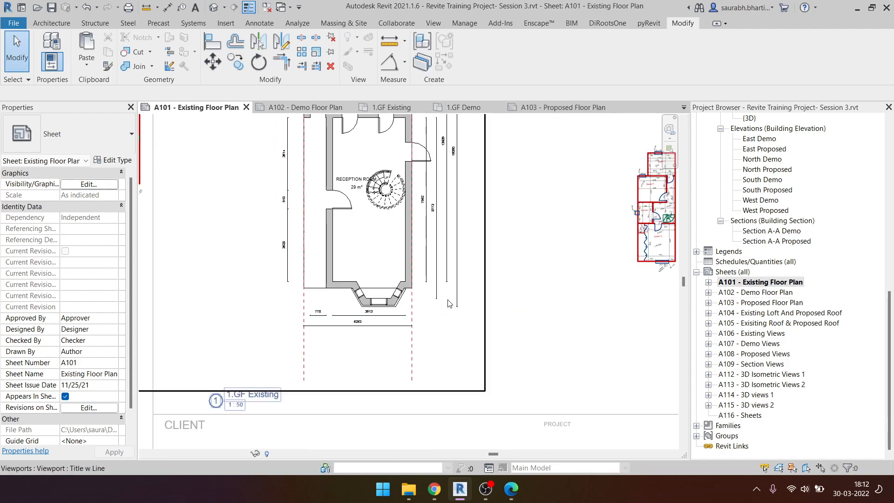
scroll(339, 260, "up", 5)
double_click(338, 260)
scroll(333, 254, "up", 3)
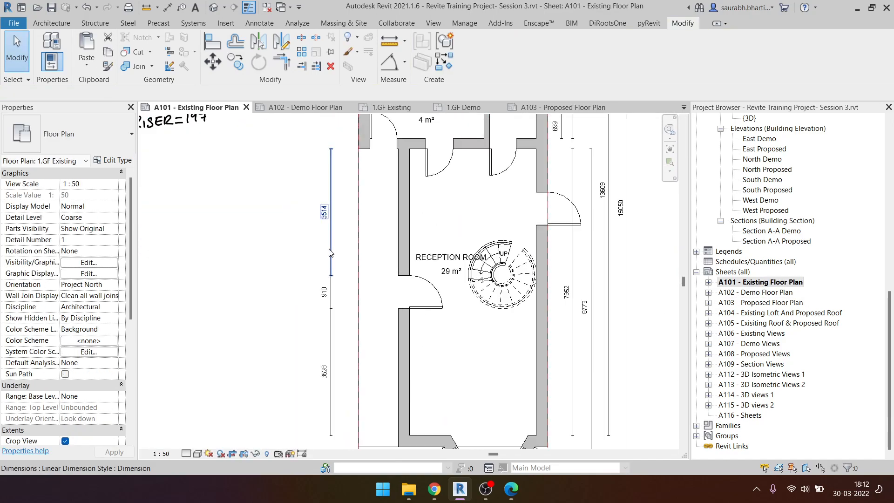
left_click(333, 286)
left_click_drag(337, 291, 447, 292)
left_click(455, 293)
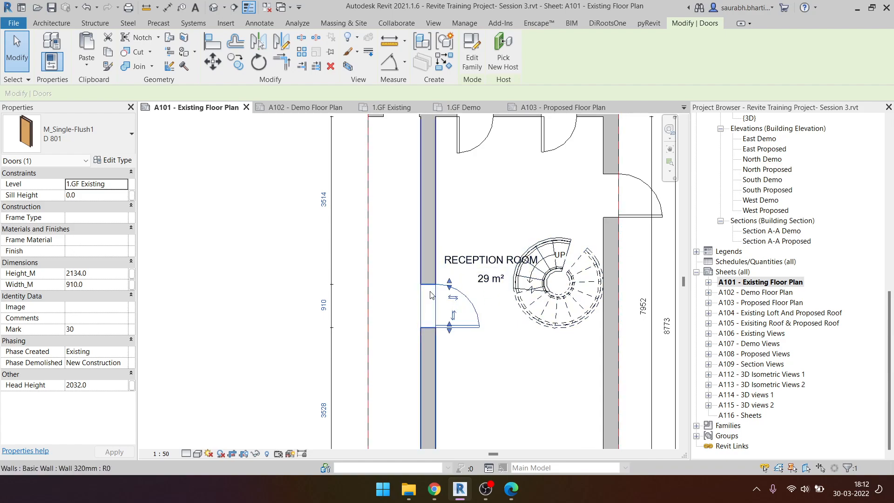
scroll(429, 296, "down", 4)
left_click(314, 308)
left_click(325, 353)
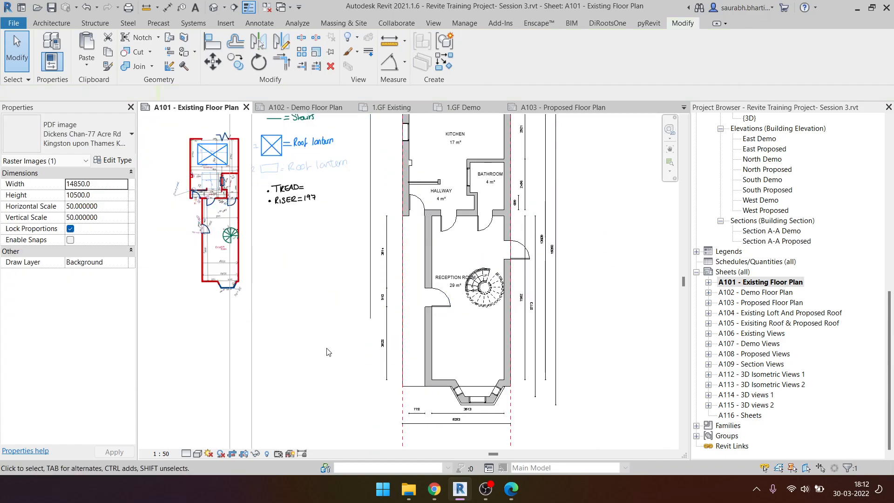
left_click(450, 301)
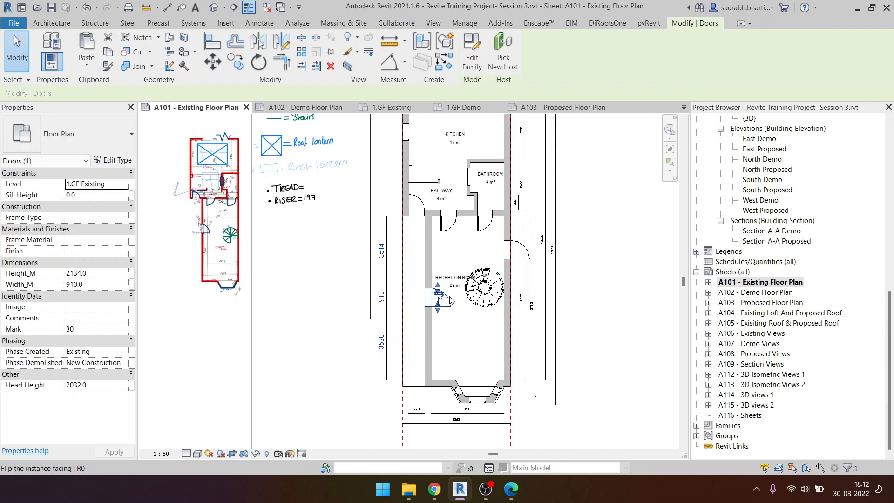
left_click(395, 344)
key("ctrl+z")
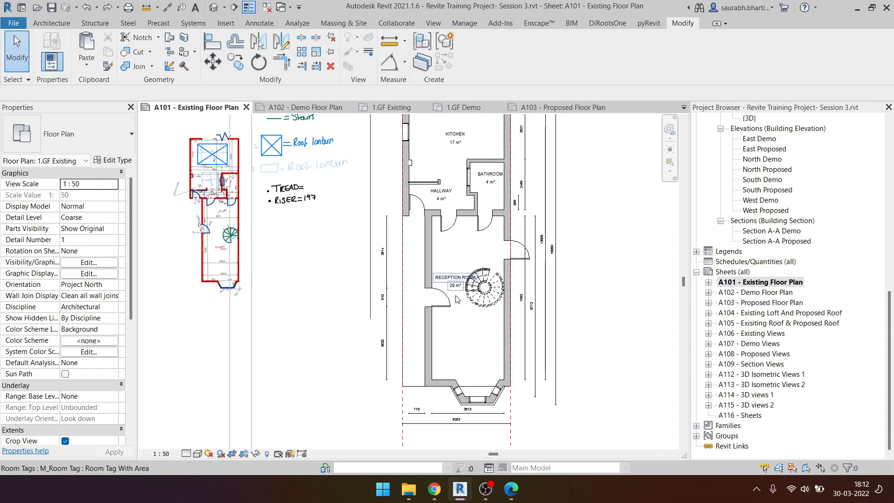
- Check the reception room's door dimensions and annotations on sheets A103 - Proposed Floor Plan and A102 - Demo Floor Plan
double_click(794, 304)
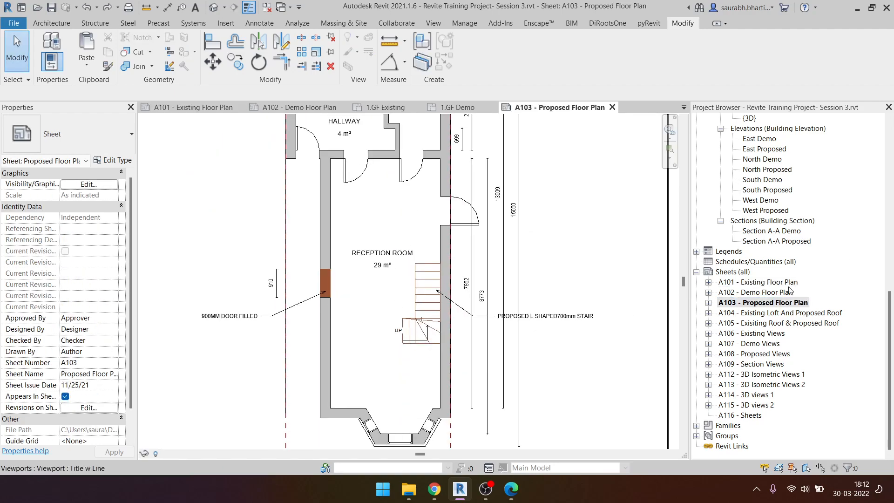
double_click(786, 292)
scroll(390, 289, "up", 2)
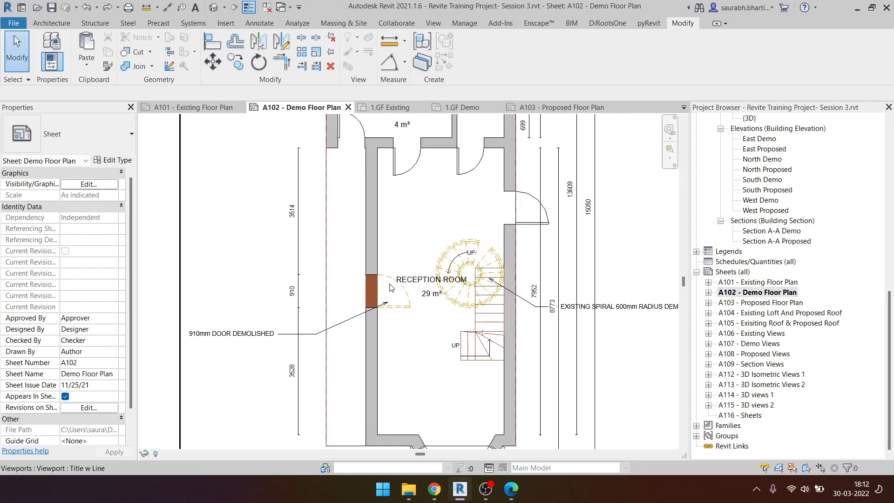
- Open sheet A103 - Proposed Floor Plan and activate its ground floor plan view around the reception room
double_click(787, 303)
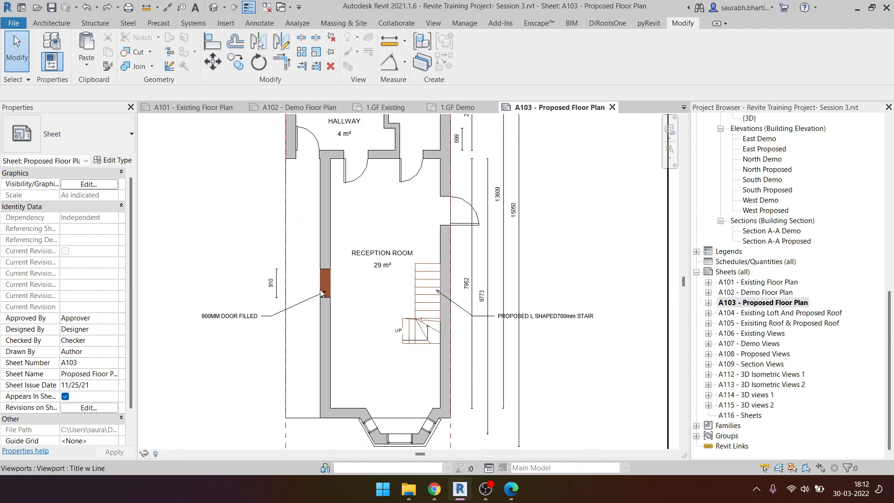
middle_click_drag(333, 281, 382, 275)
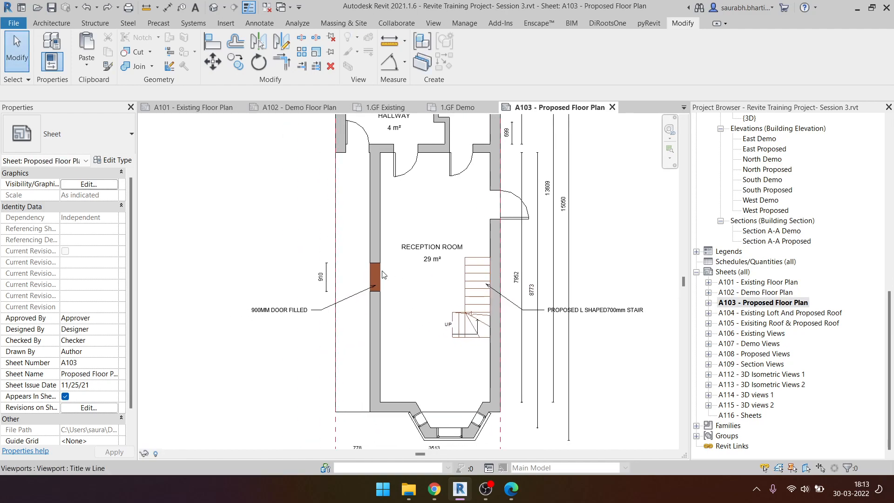
double_click(328, 281)
left_click(324, 278)
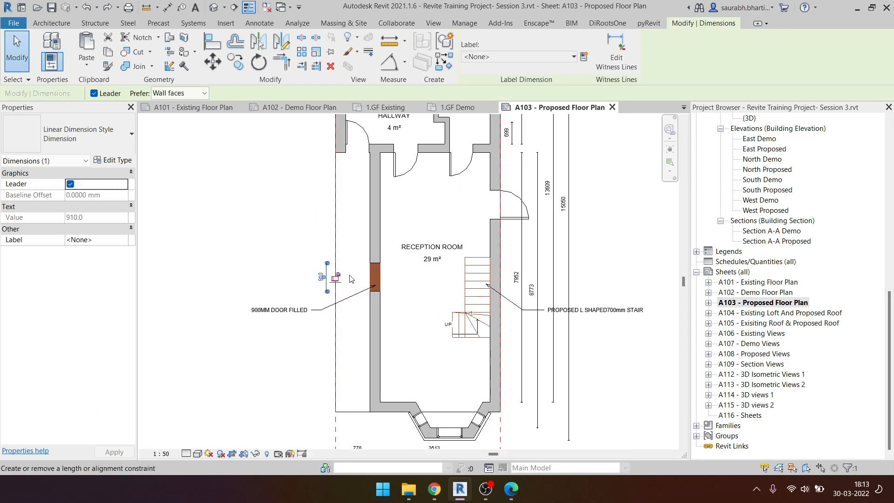
key("Escape")
- Add an aligned dimension for the reception room's full internal length, placed outside the filled door's dimension
key("d")
key("i")
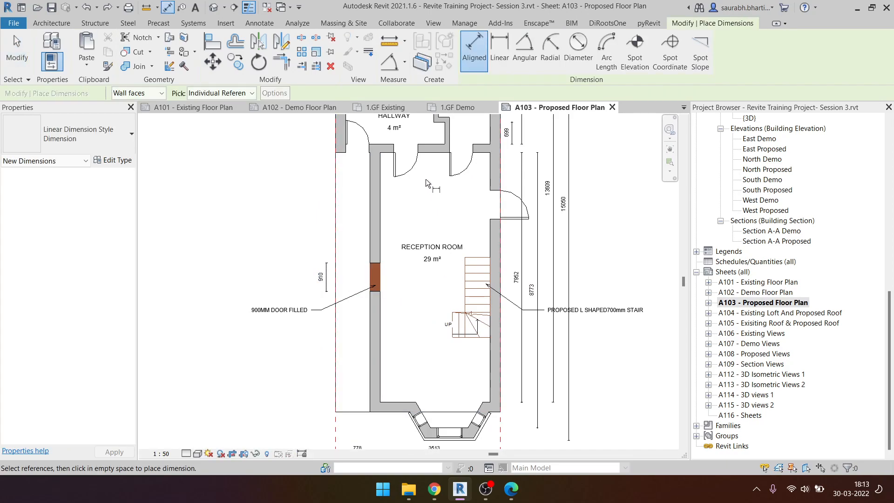
left_click(426, 154)
left_click(403, 401)
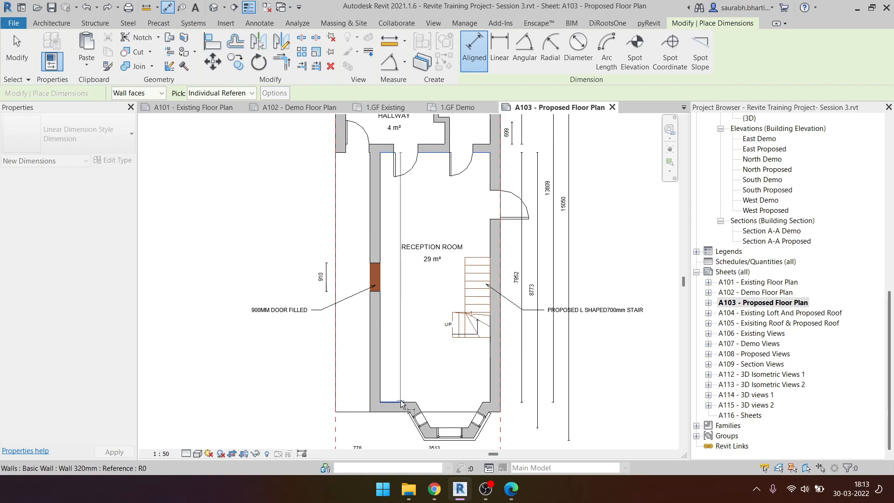
left_click(311, 379)
key("Escape")
key("Escape")
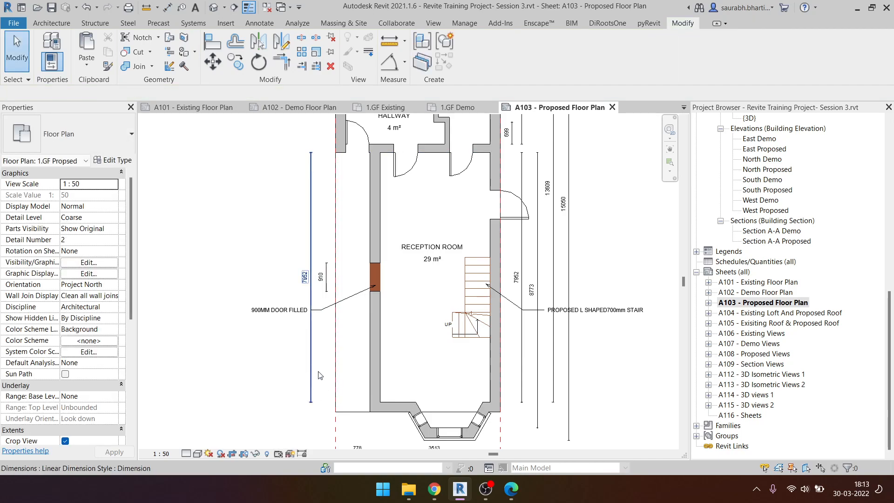
scroll(341, 266, "down", 5)
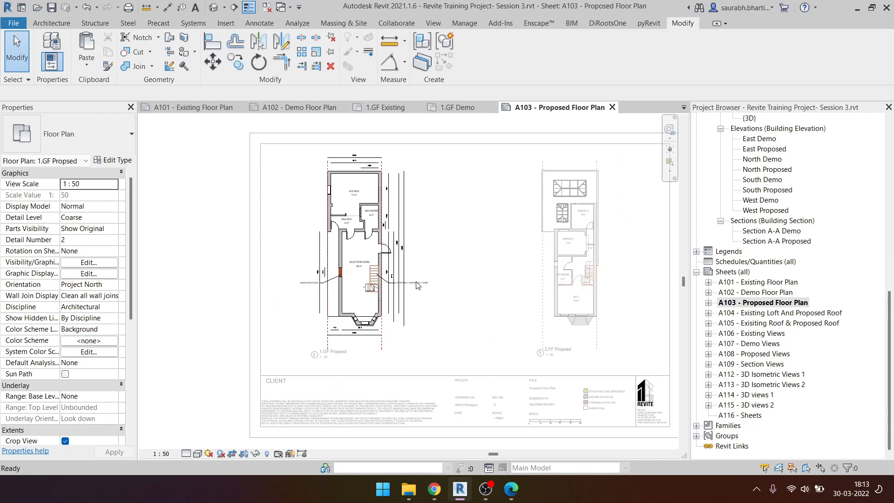
- Open the 2.FF Existing floor plan and delete the PDF raster image beside the building
scroll(772, 200, "up", 10)
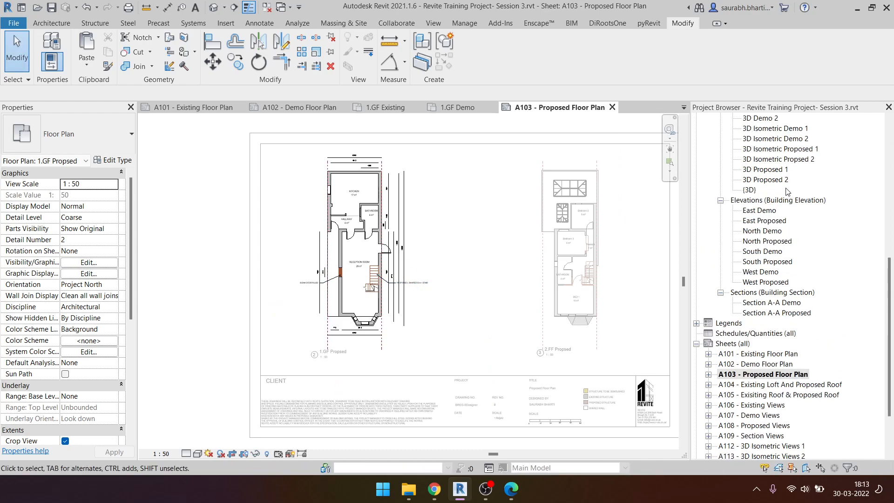
scroll(773, 201, "up", 4)
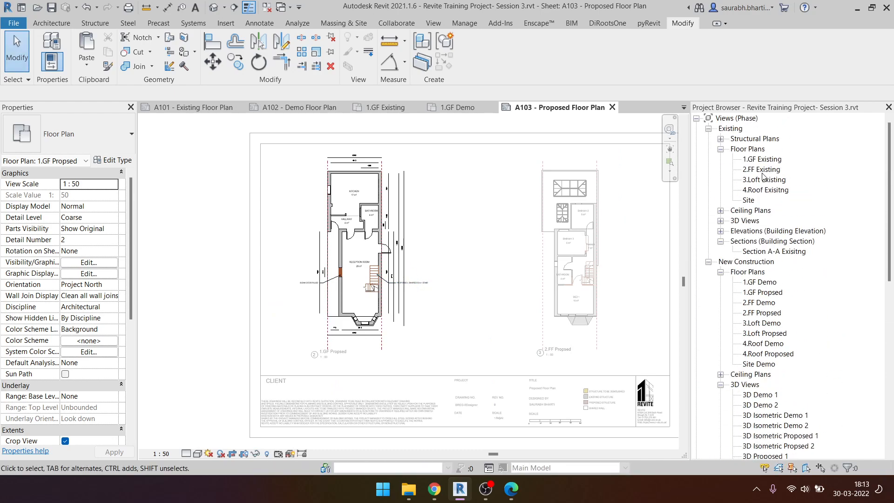
double_click(762, 170)
scroll(413, 359, "down", 6)
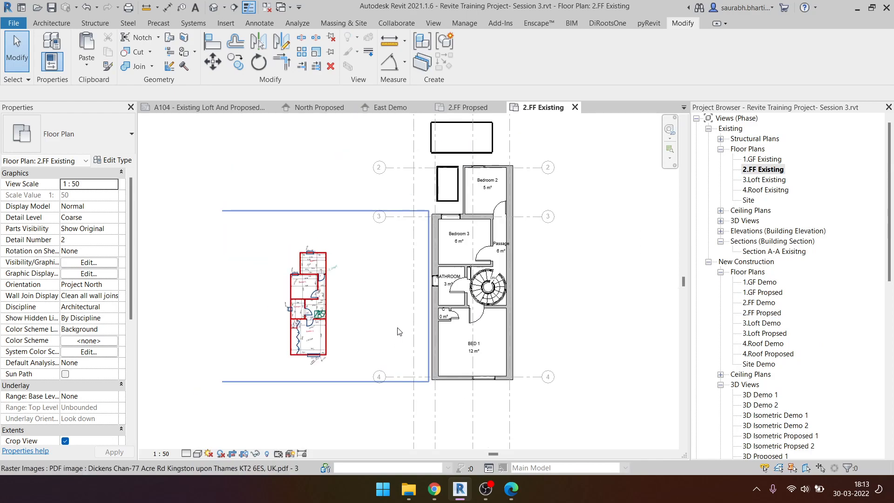
left_click(379, 319)
middle_click_drag(394, 336, 377, 373)
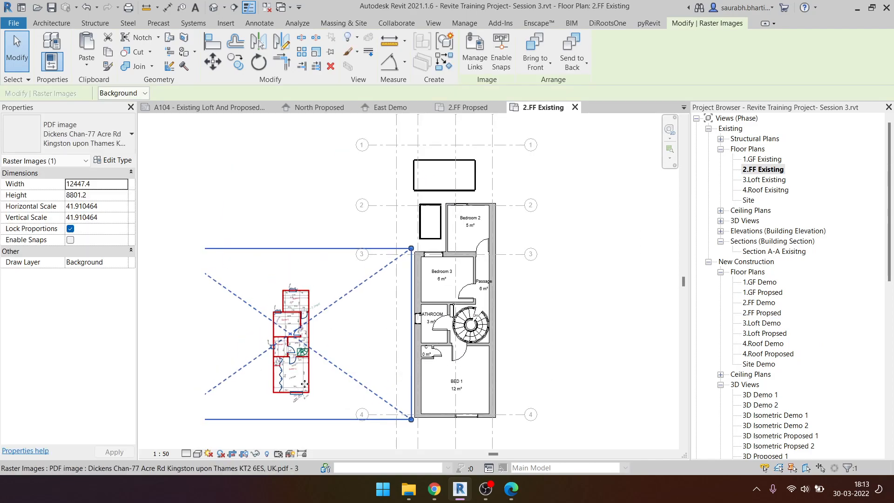
scroll(297, 335, "up", 3)
scroll(280, 297, "down", 2)
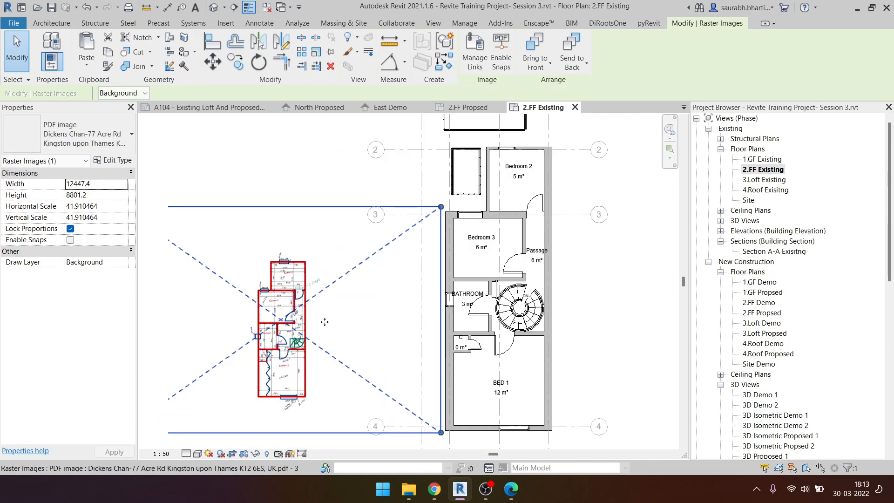
key("Delete")
- Dimension Bedroom 2's internal length with an aligned dimension outside the wall along grid D
scroll(476, 292, "down", 2)
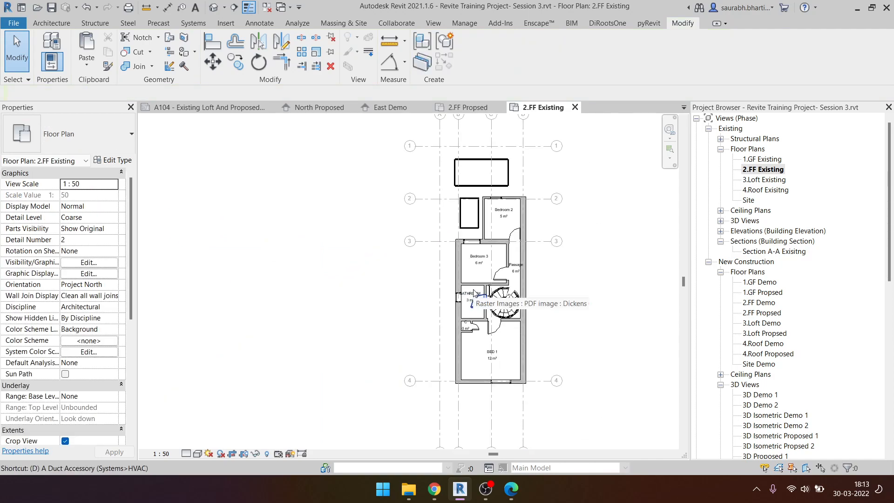
key("d")
key("i")
scroll(508, 216, "up", 3)
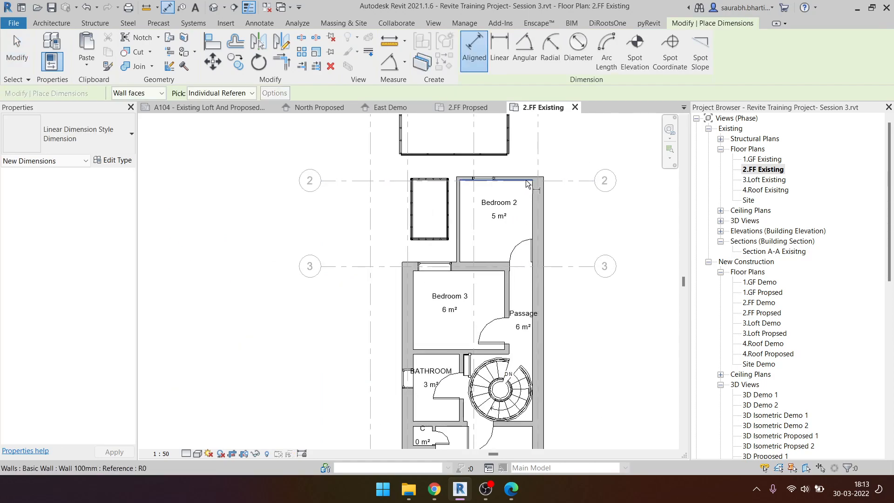
scroll(526, 180, "up", 3)
left_click(527, 180)
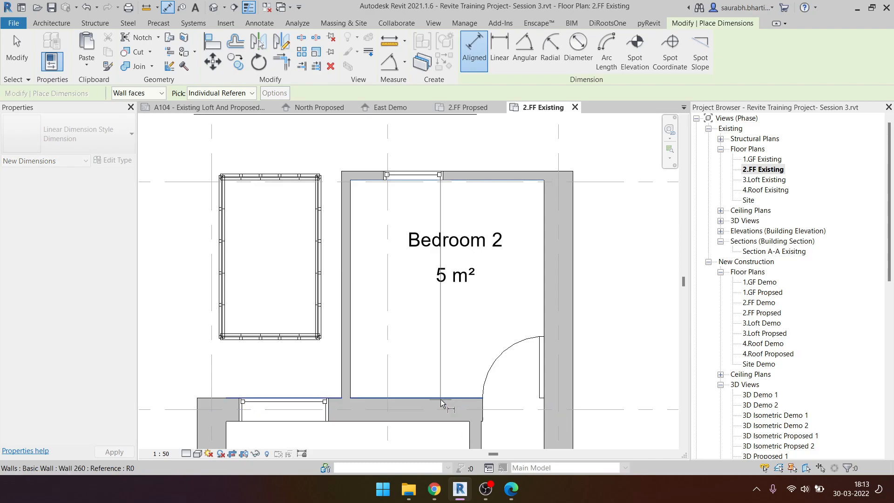
left_click(441, 398)
scroll(437, 391, "down", 4)
left_click(490, 384)
- Dimension the stretch from Bedroom 2's lower wall past the passage and spiral stair to the wall above BED 1, in line with Bedroom 2's dimension
middle_click_drag(469, 430, 470, 278)
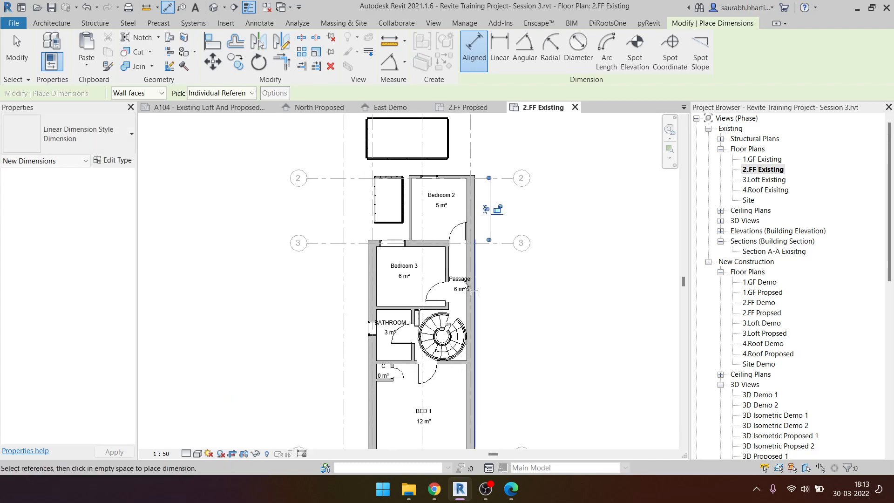
scroll(436, 259, "up", 4)
left_click(482, 199)
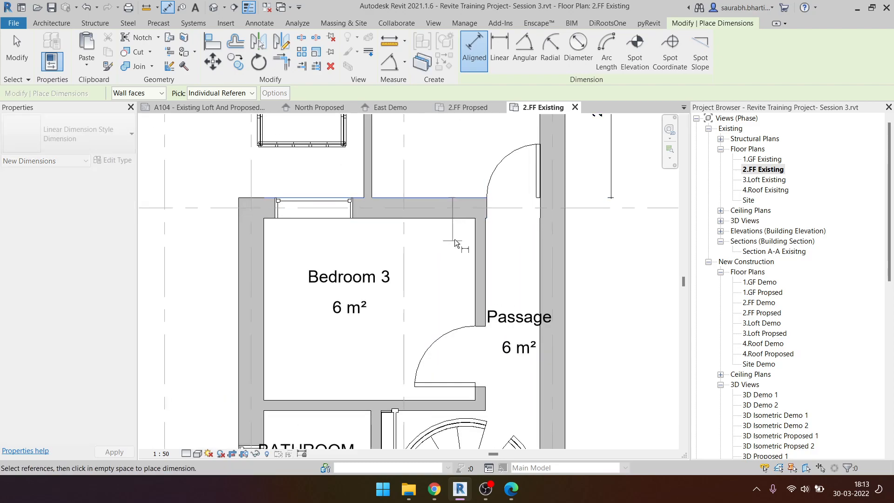
scroll(454, 241, "down", 2)
middle_click_drag(466, 349, 463, 231)
scroll(465, 261, "down", 1)
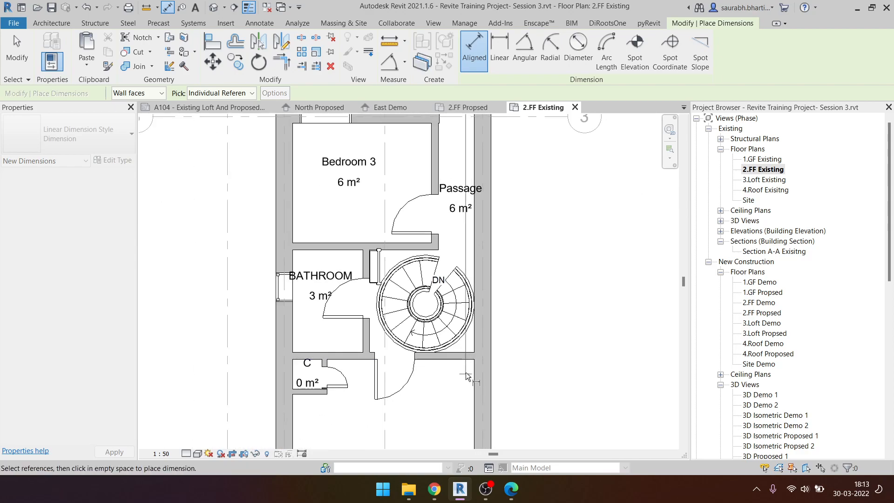
middle_click_drag(516, 289, 523, 361)
left_click(527, 361)
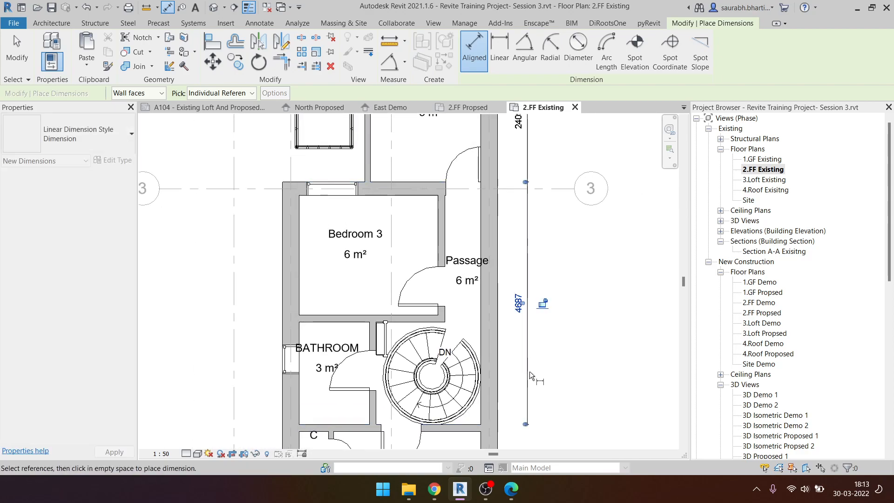
- Dimension BED 1's internal length in line with the other room dimensions along the passage-side wall
middle_click_drag(507, 419, 494, 122)
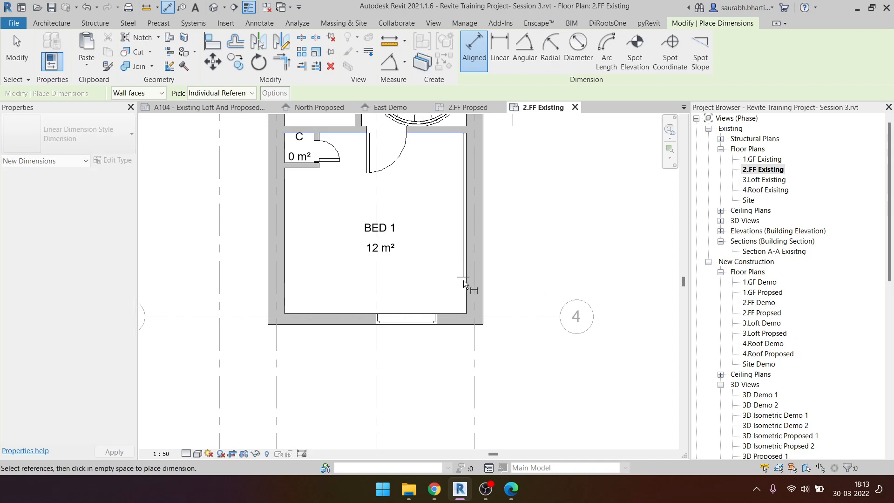
left_click(463, 312)
left_click(511, 287)
middle_click_drag(482, 280, 517, 355)
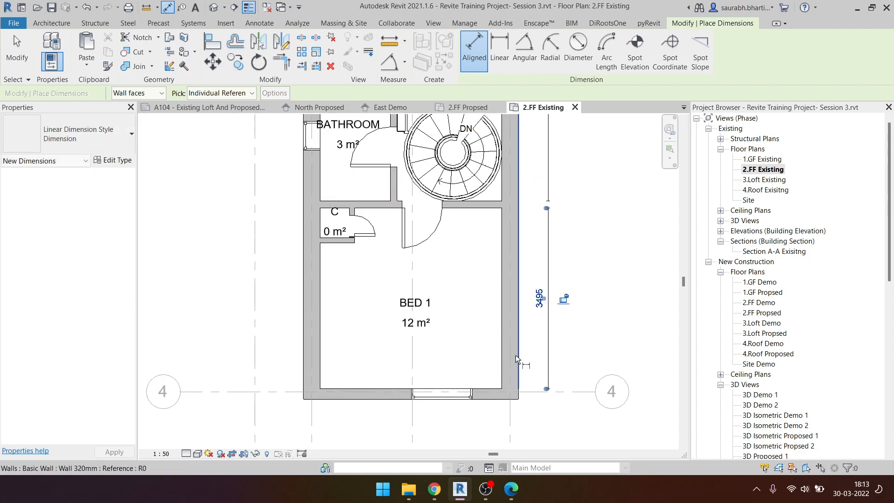
- Dimension the first floor's overall internal length from Bedroom 2 to BED 1, outside the room dimensions
scroll(486, 380, "down", 5)
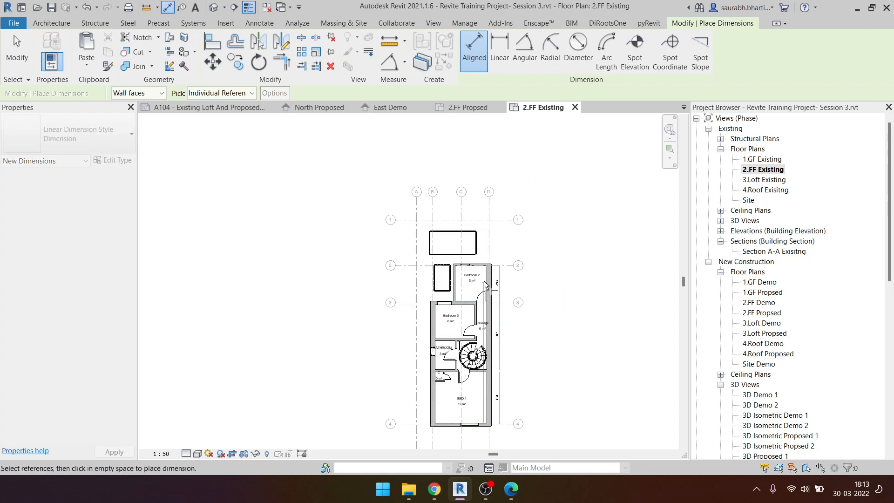
scroll(502, 278, "up", 5)
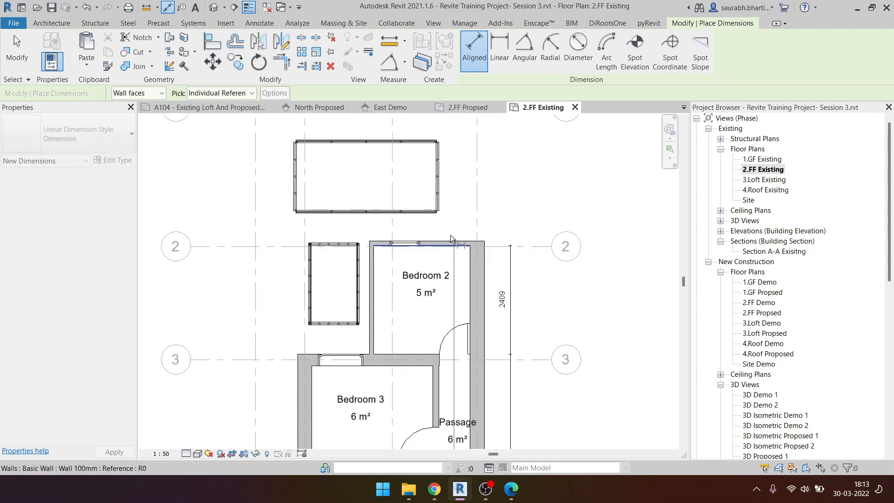
left_click(526, 281)
- Dimension the first floor's overall external length between the outer faces of Bedroom 2's and BED 1's end walls
scroll(537, 289, "down", 2)
scroll(494, 259, "up", 4)
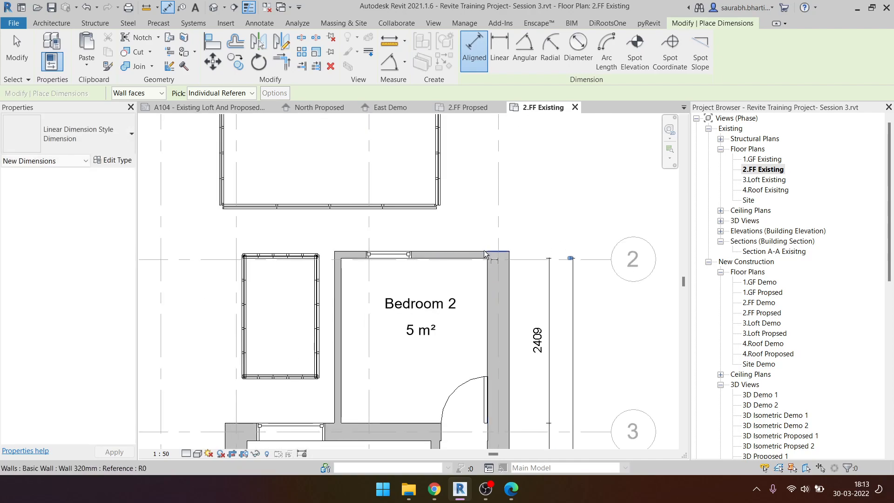
left_click(484, 252)
scroll(485, 254, "down", 5)
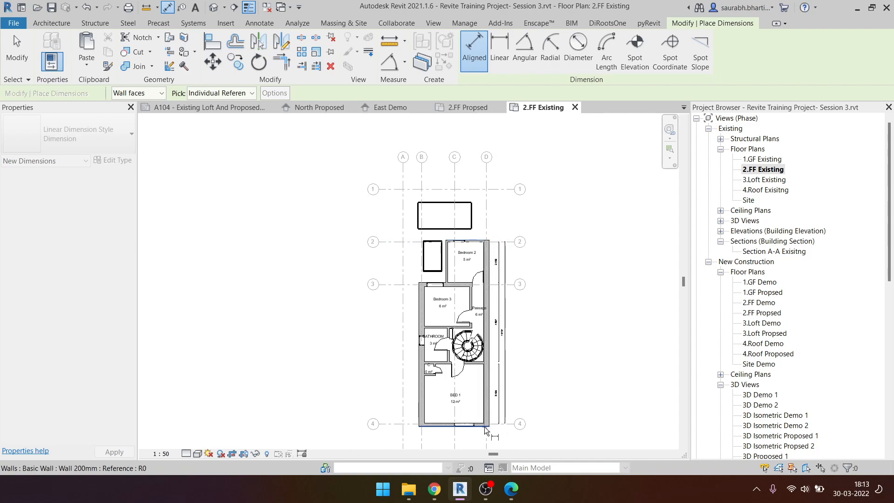
scroll(485, 430, "up", 5)
left_click(583, 392)
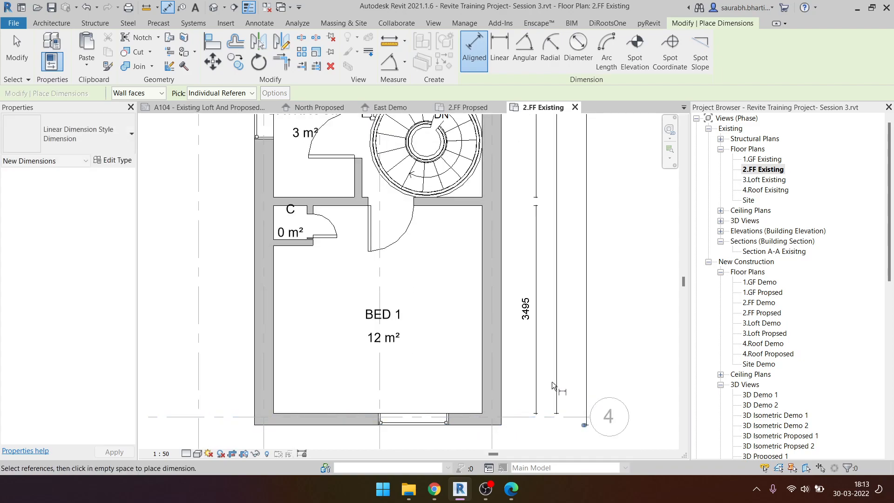
scroll(553, 382, "down", 2)
key("Escape")
key("Escape")
- Shift the overall internal length dimension slightly outward to even the spacing between the dimension lines
left_click(555, 267)
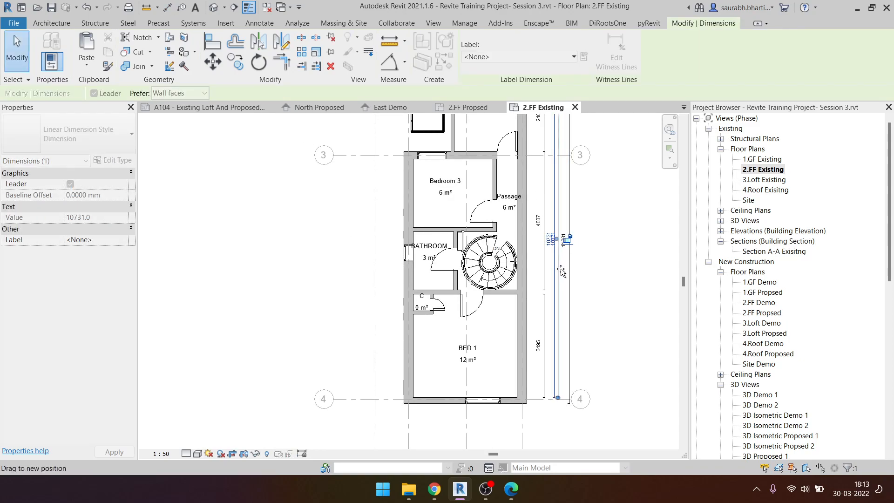
key("Escape")
scroll(495, 401, "down", 2)
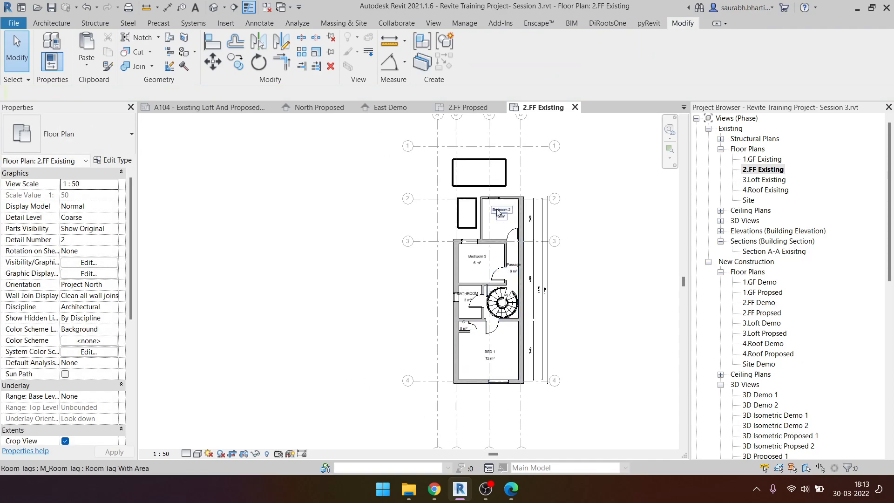
scroll(538, 215, "up", 1)
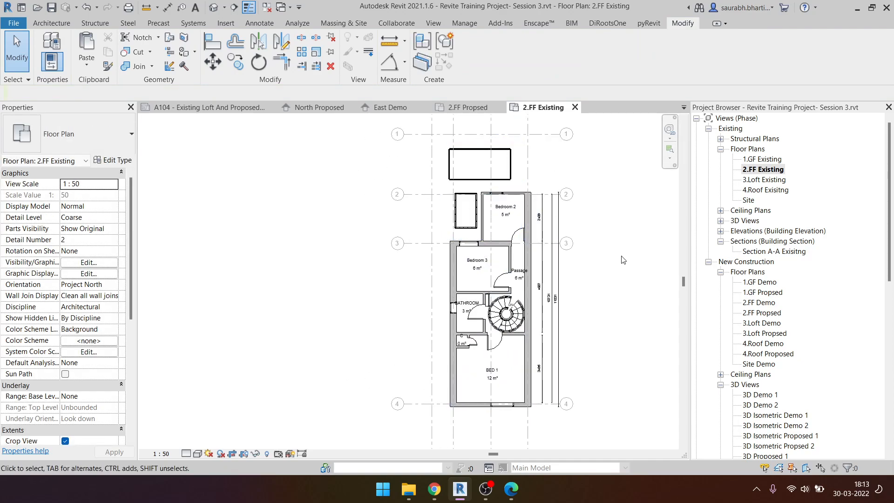
- Dimension Bedroom 3's internal length with an aligned dimension outside the bathroom-side external wall
key("i")
scroll(477, 235, "up", 3)
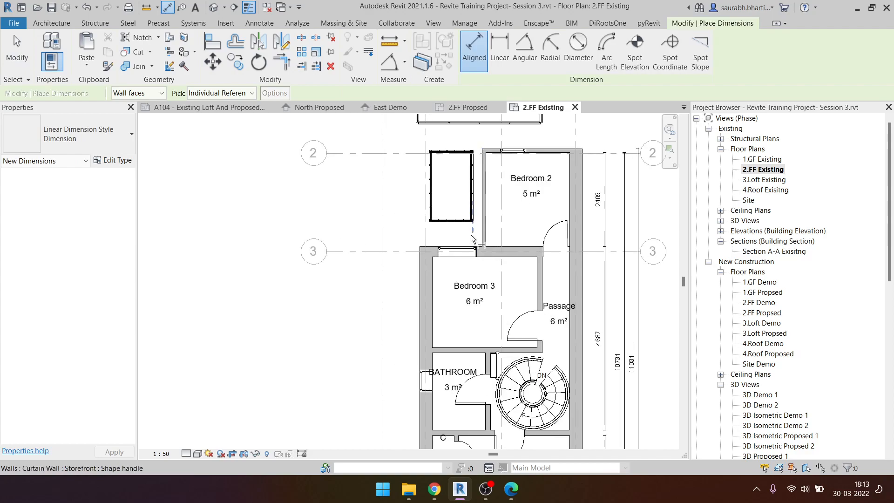
scroll(467, 235, "down", 2)
left_click(474, 250)
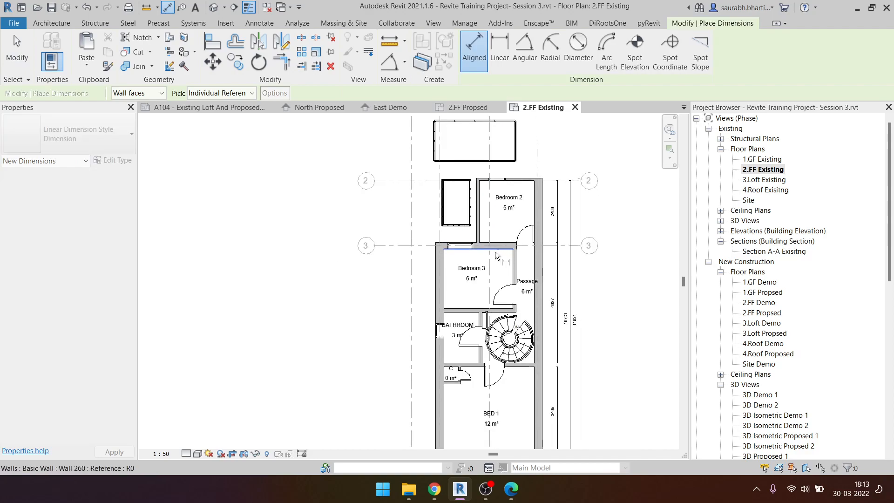
left_click(444, 314)
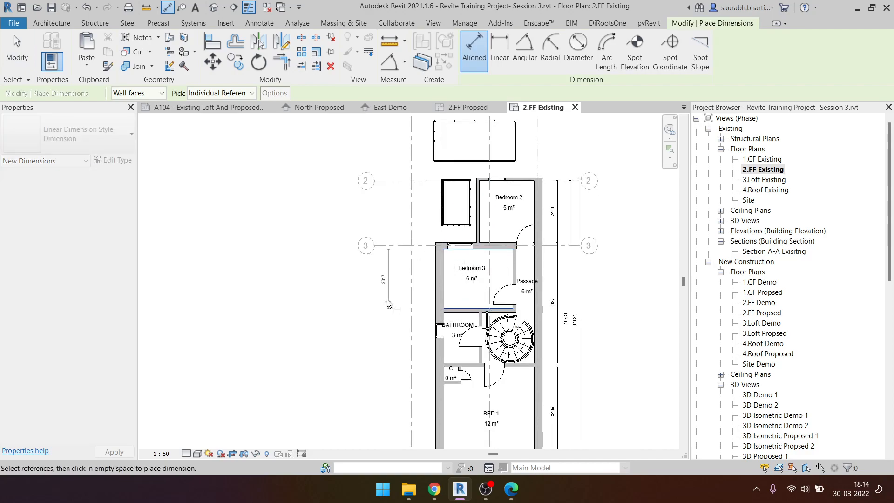
left_click(392, 304)
- Dimension the bathroom's internal length in line with Bedroom 3's dimension
left_click(466, 314)
left_click(463, 363)
left_click(395, 364)
- Dimension the internal depth of cupboard C in BED 1, between the external wall and the bathroom's dimension line
scroll(455, 368, "up", 4)
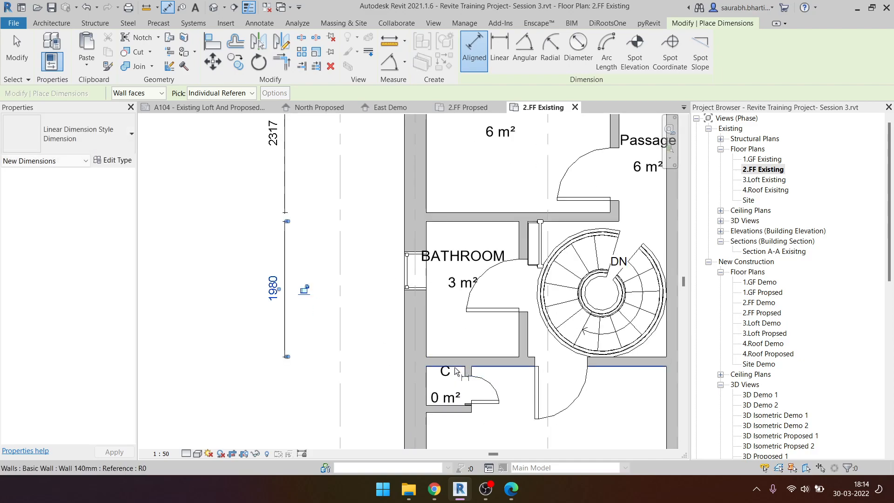
left_click(332, 399)
scroll(487, 266, "up", 1)
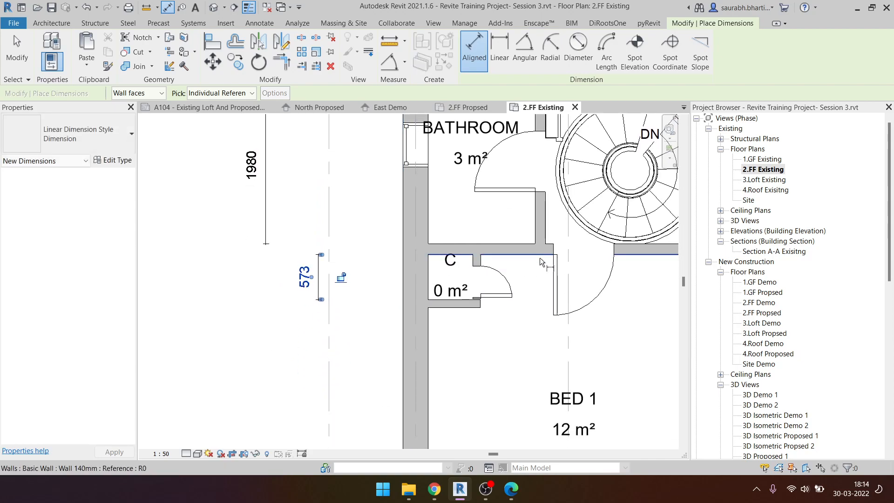
key("Escape")
scroll(511, 256, "down", 4)
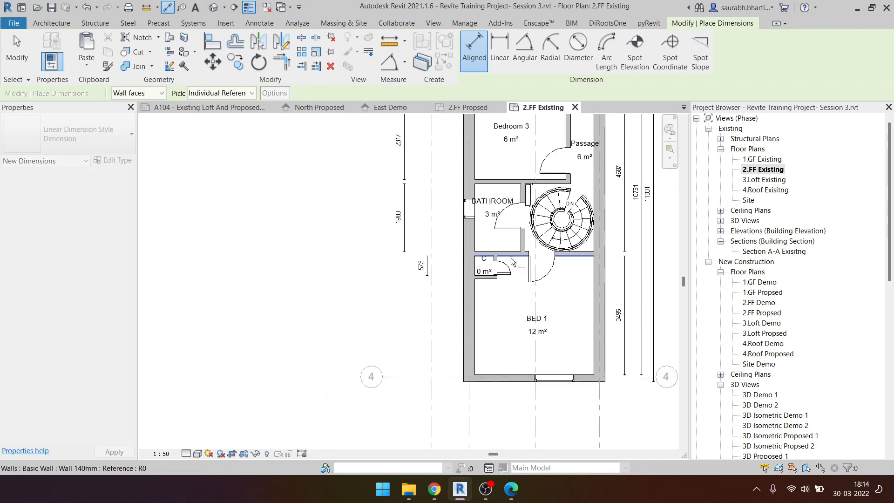
- Dimension BED 1's internal length outside the cupboard-side external wall, in line with the bathroom's dimension
scroll(510, 257, "down", 2)
left_click(509, 341)
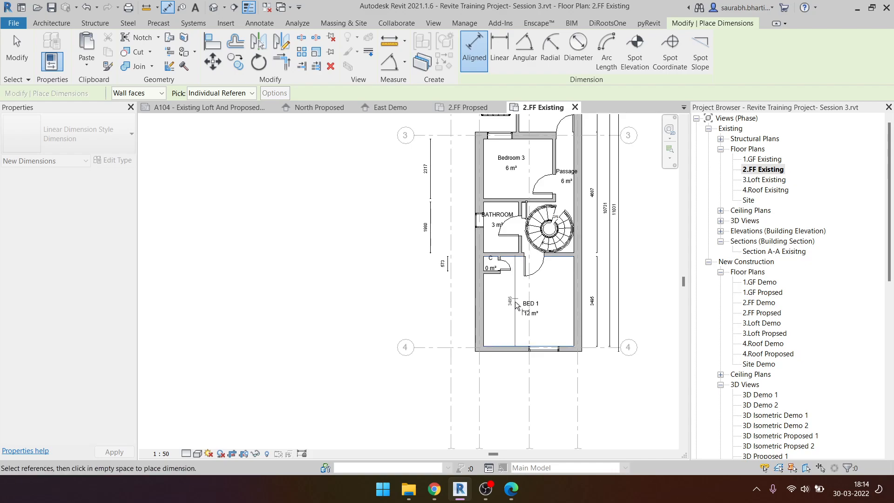
left_click(432, 324)
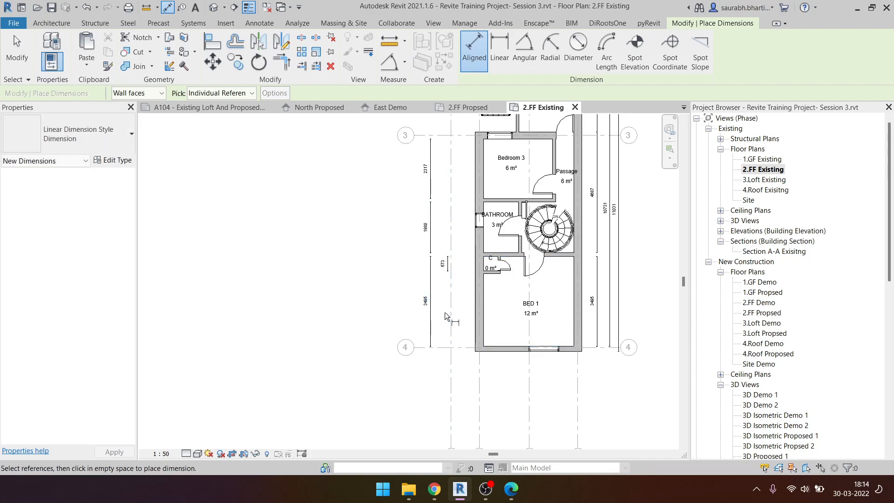
key("Escape")
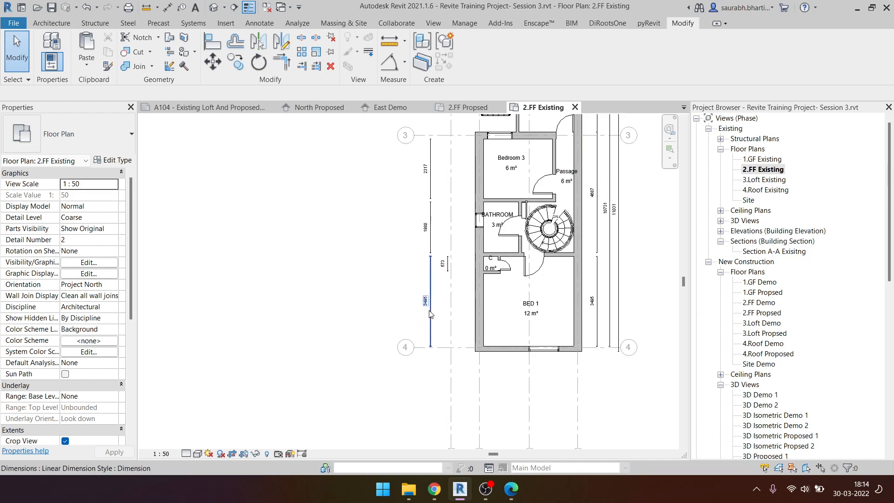
- Add an overall internal length dimension from Bedroom 3 to BED 1 outside the row of individual room dimensions
key("d")
key("i")
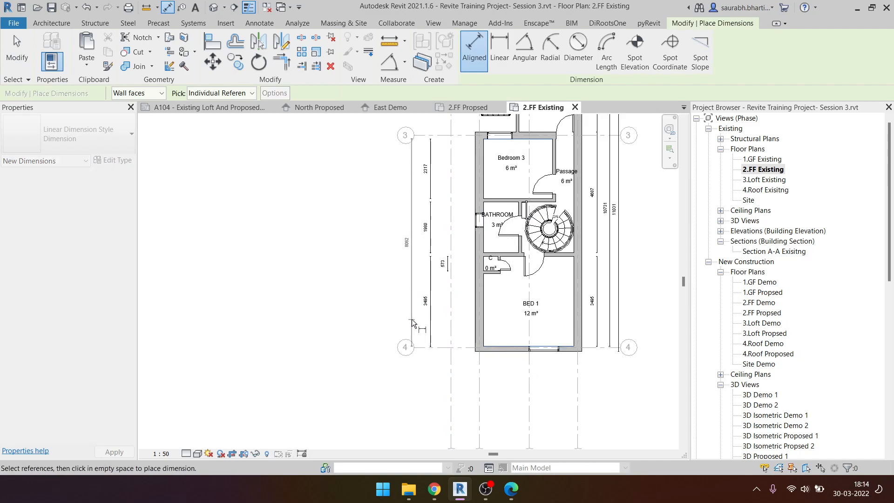
left_click(418, 298)
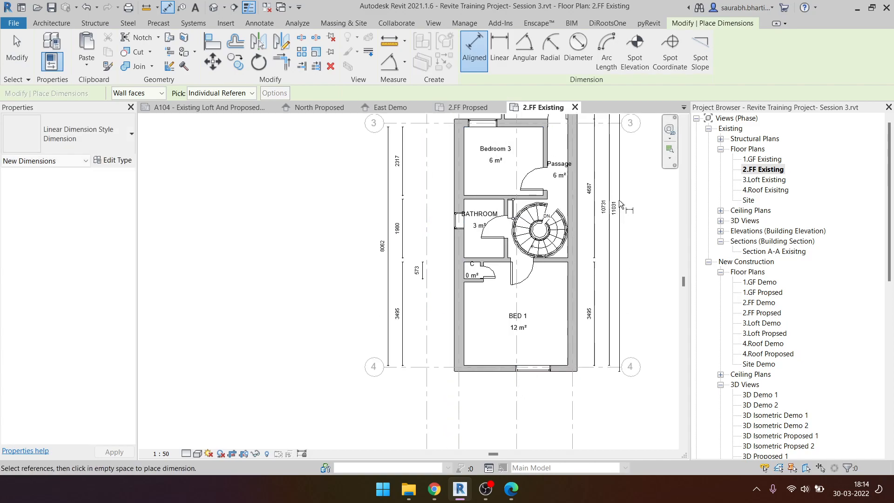
- Dimension the overall external length from Bedroom 3's outer wall face to BED 1's outer wall face as the outermost line
scroll(611, 226, "up", 3)
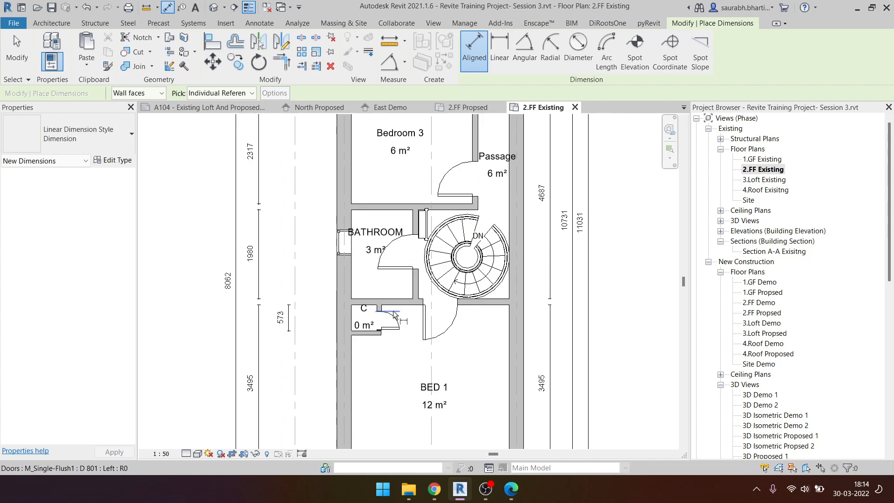
scroll(384, 311, "down", 3)
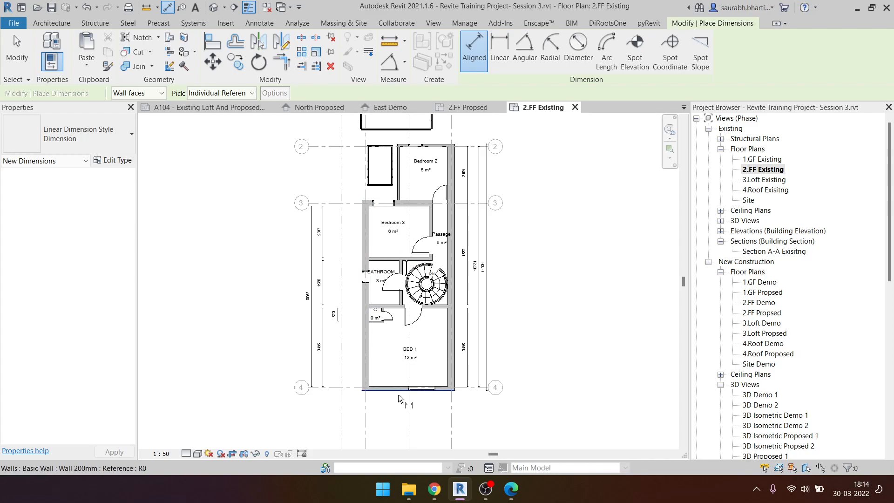
scroll(399, 395, "up", 5)
scroll(398, 387, "down", 5)
scroll(381, 247, "up", 3)
left_click(381, 247)
scroll(337, 250, "down", 2)
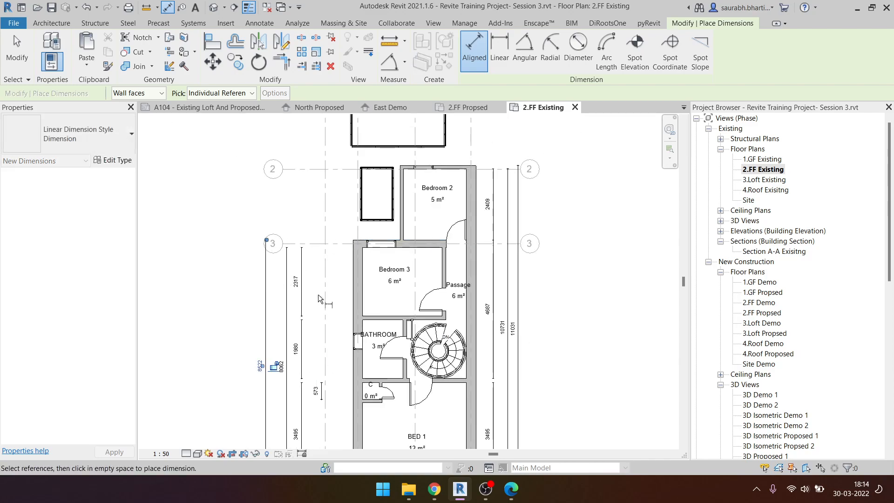
- Shift the overall external length dimension on the bathroom side slightly inward to even the spacing between the lines
scroll(371, 291, "down", 4)
key("Escape")
scroll(319, 311, "up", 3)
left_click_drag(308, 306, 315, 304)
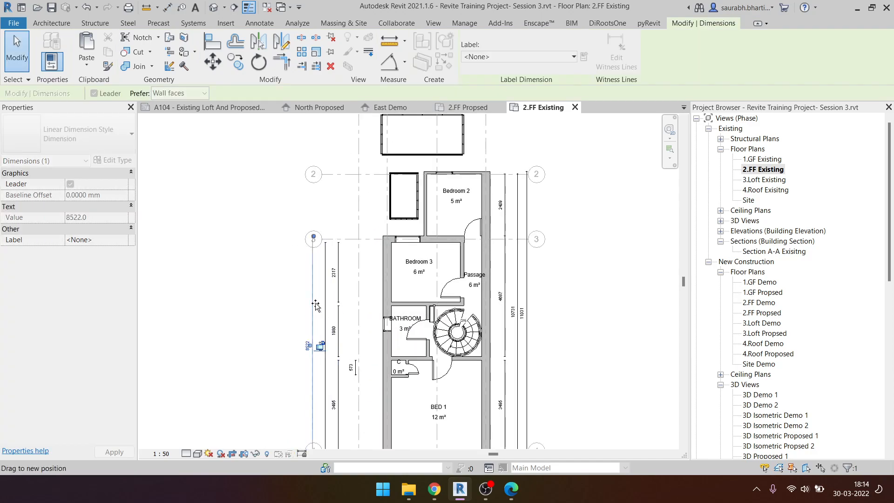
key("Escape")
- Dimension the bathroom's internal width with an aligned dimension placed outside BED 1's window wall
scroll(361, 298, "down", 2)
middle_click_drag(364, 320, 401, 263)
key("d")
key("i")
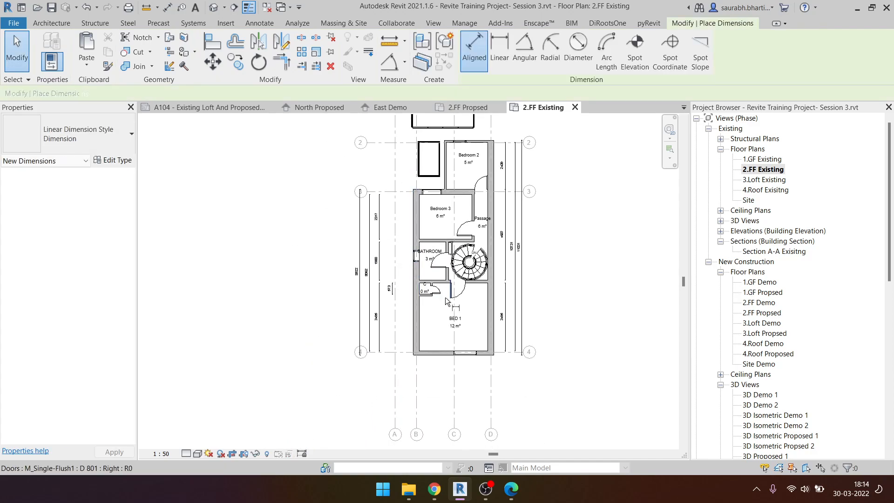
scroll(445, 300, "up", 3)
left_click(530, 311)
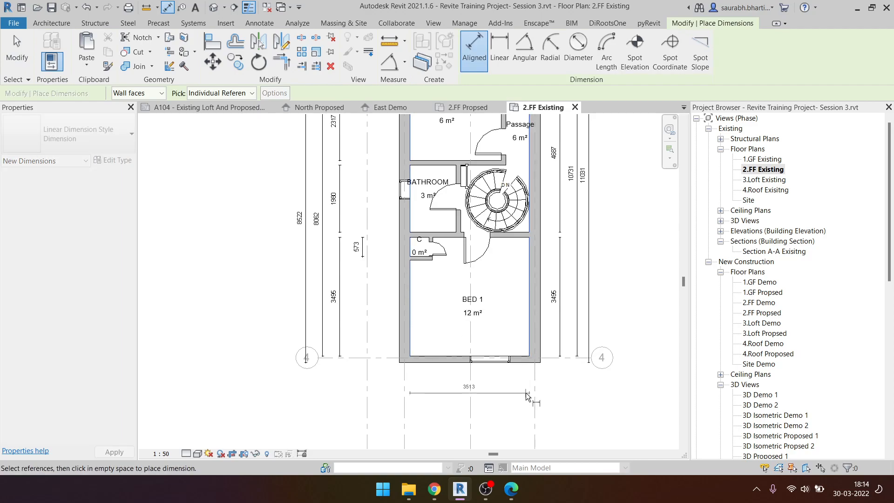
key("Escape")
scroll(410, 319, "down", 2)
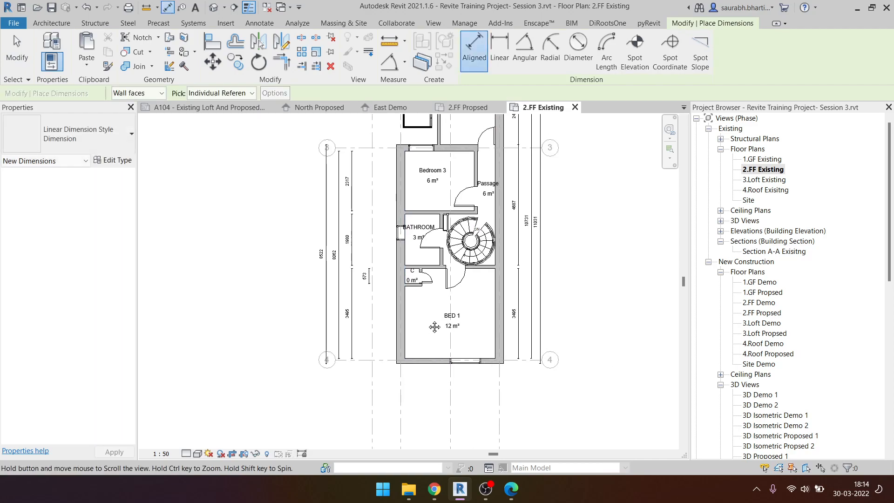
scroll(408, 272, "up", 3)
left_click(392, 270)
scroll(471, 264, "down", 2)
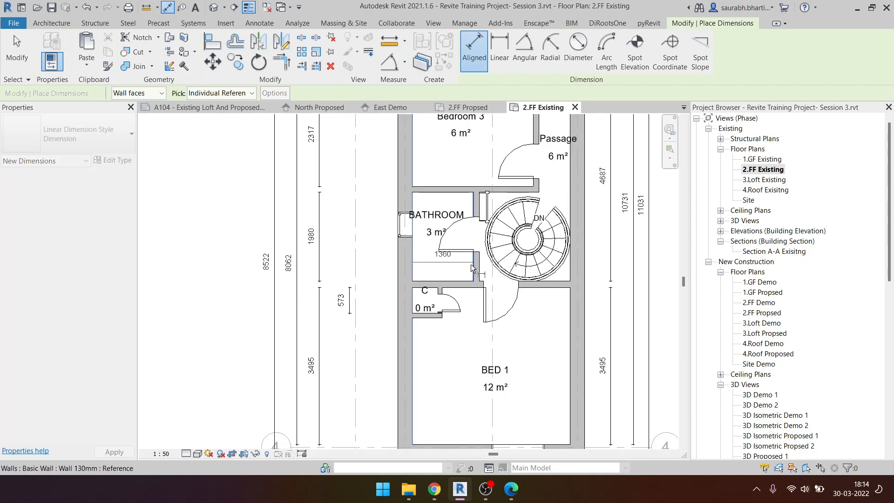
left_click(473, 424)
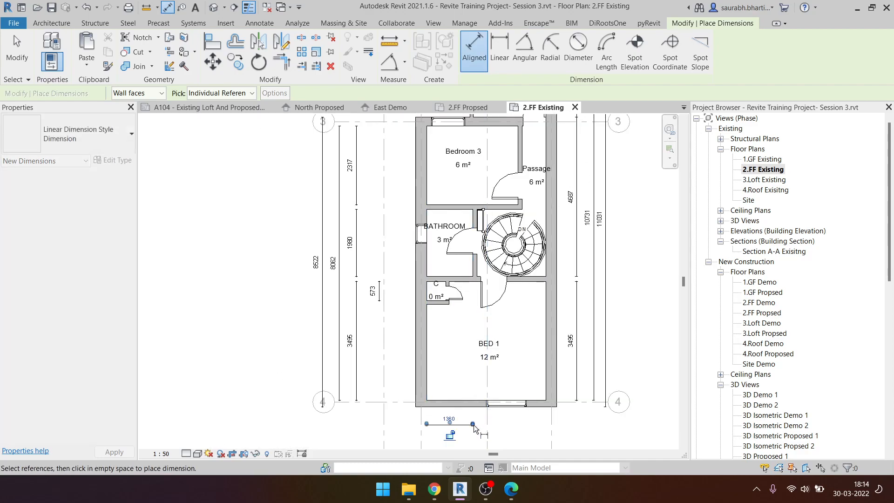
- Dimension the stair area's width from the bathroom partition to the external wall, in line with the bathroom's width dimension
left_click(478, 268)
left_click(545, 271)
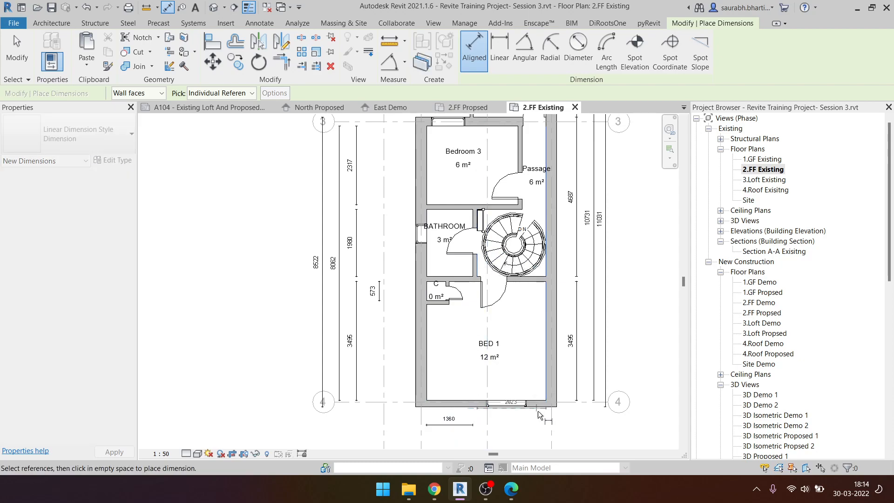
left_click(538, 425)
- Dimension BED 1's full internal width on a second line outside the bathroom and stair width dimensions
scroll(488, 280, "down", 2)
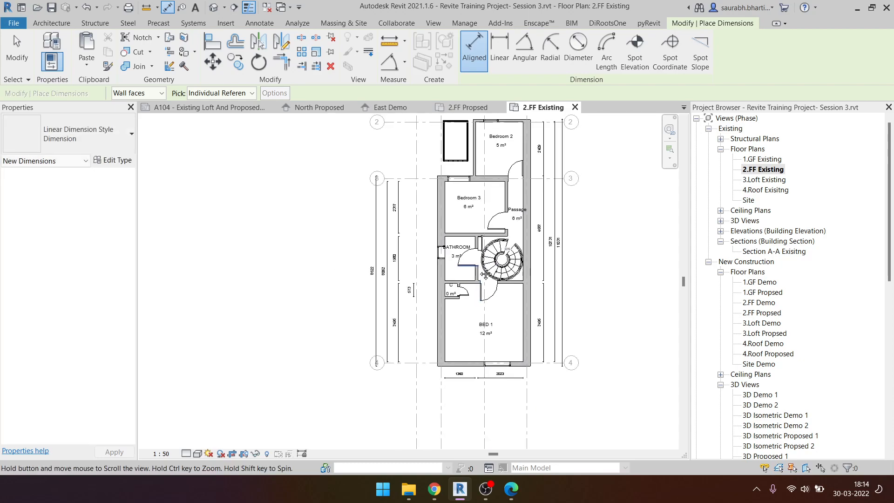
middle_click_drag(476, 126, 473, 184)
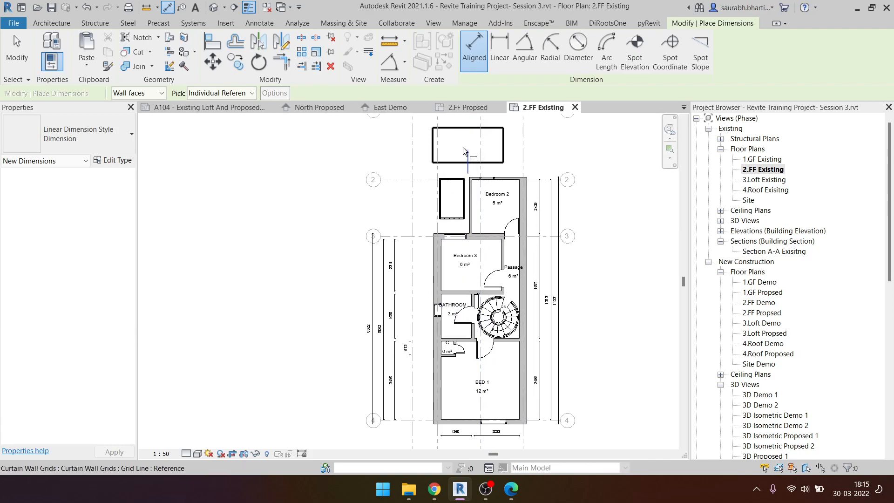
middle_click_drag(497, 360, 498, 263)
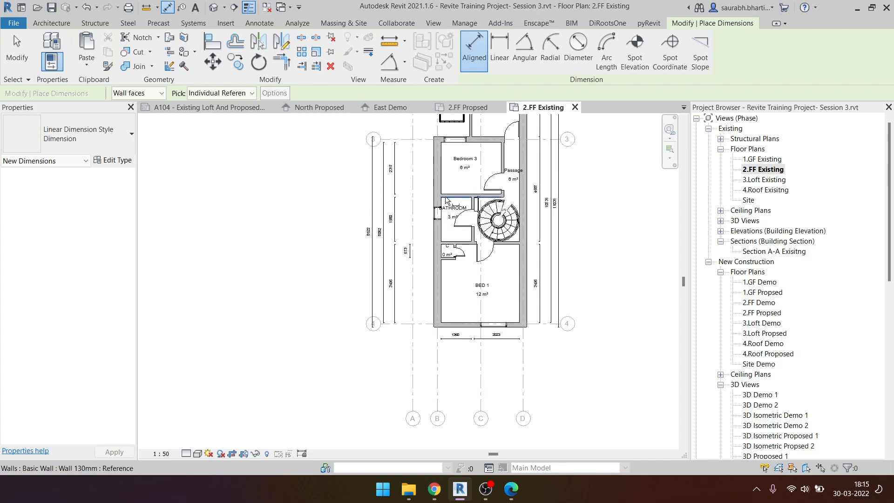
scroll(456, 214, "up", 2)
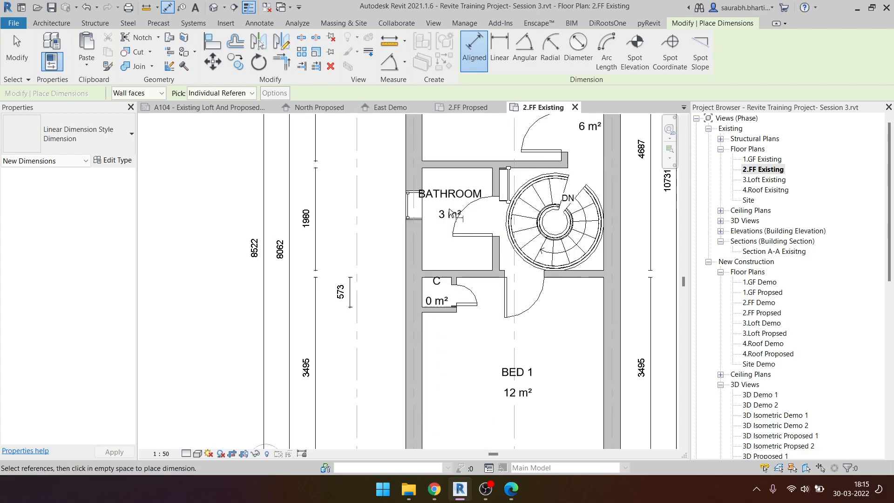
middle_click_drag(468, 422, 459, 370)
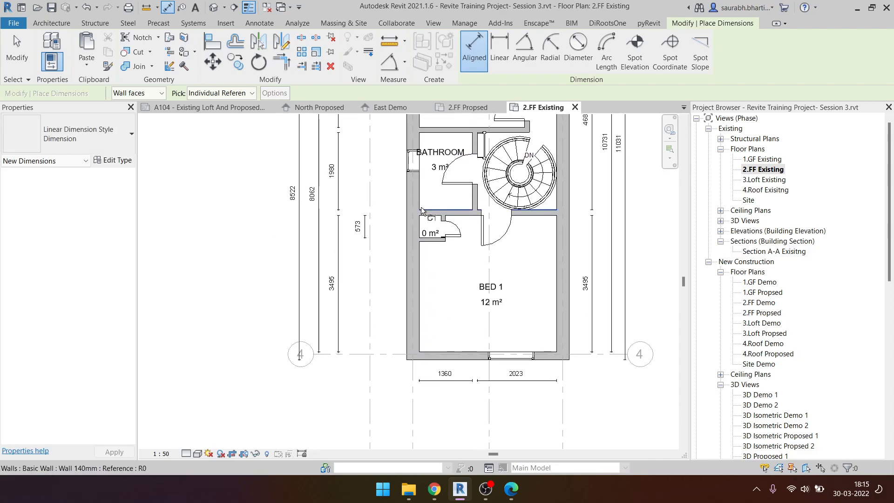
left_click(420, 265)
left_click(557, 301)
left_click(554, 397)
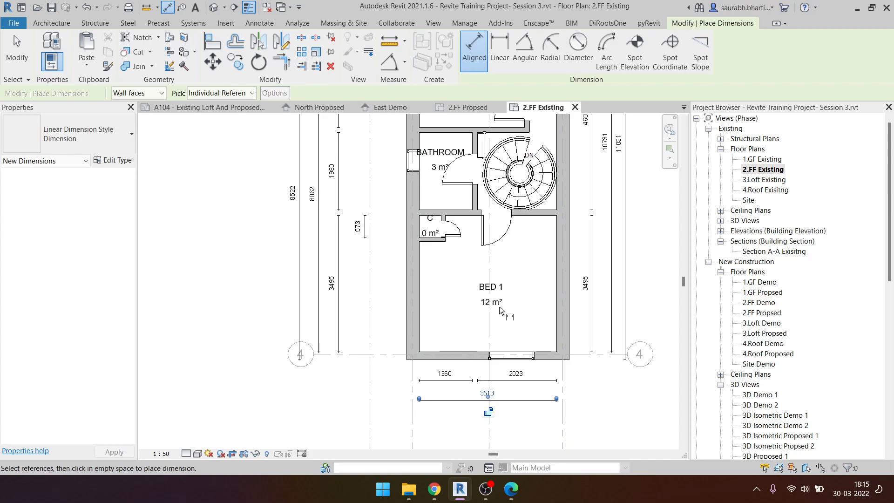
- Dimension the building's overall external width between the outer wall faces, outside BED 1's internal width dimension
scroll(450, 288, "down", 1)
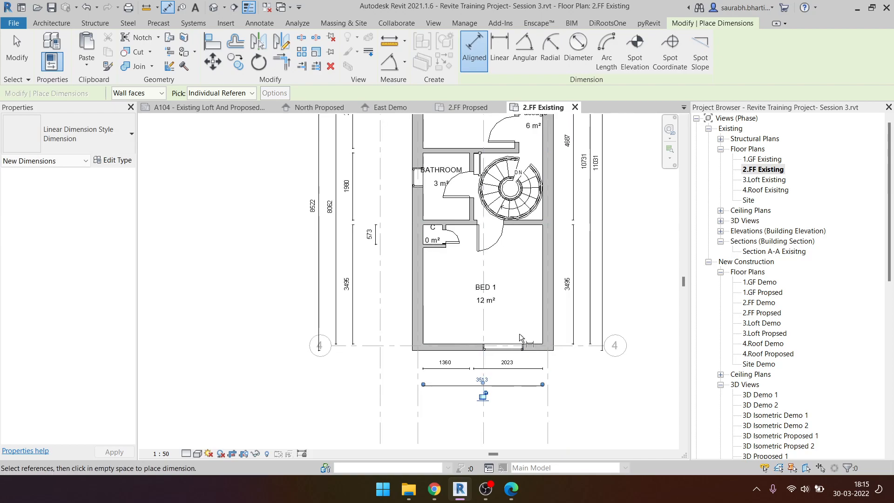
left_click(418, 309)
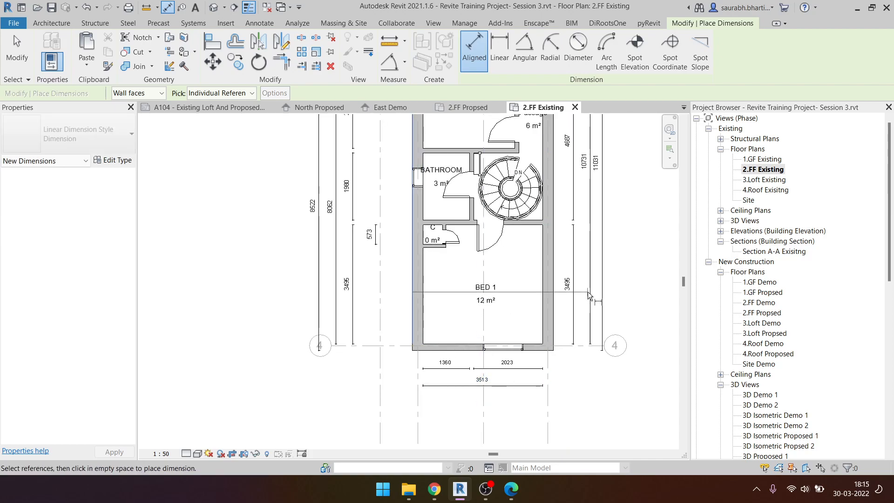
left_click(557, 308)
left_click(570, 402)
- Dimension Bedroom 3's internal width, placing the dimension line beyond grid 1 above the plan
scroll(533, 289, "down", 3)
middle_click_drag(556, 198, 549, 296)
scroll(540, 309, "up", 4)
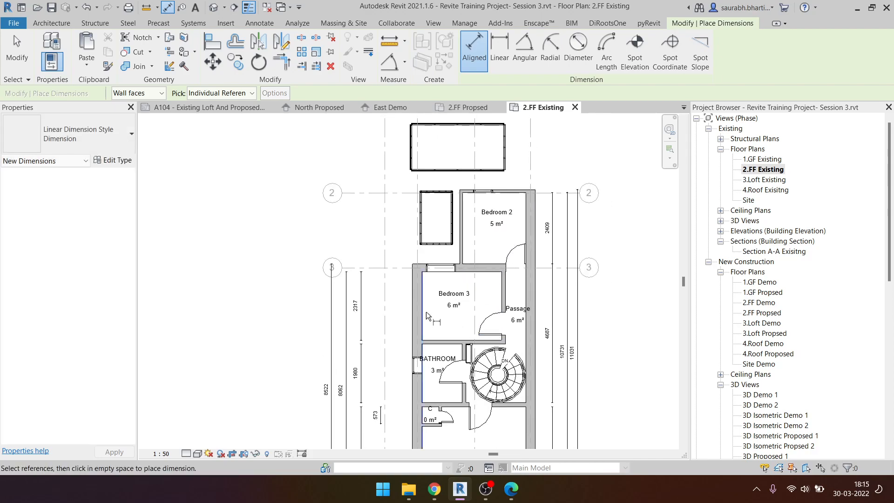
left_click(499, 304)
scroll(498, 228, "up", 1)
middle_click_drag(495, 229, 500, 282)
scroll(491, 271, "down", 3)
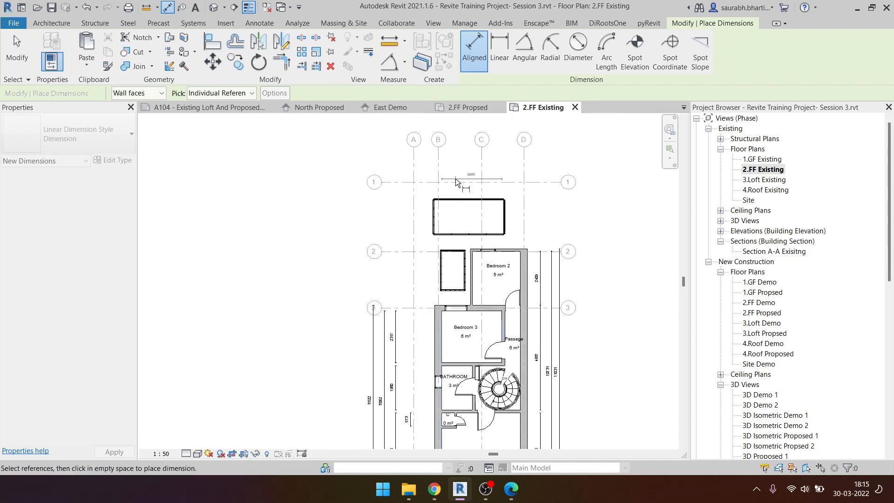
left_click(388, 173)
- Dimension the passage's width beside Bedroom 3, in line with Bedroom 3's width dimension beyond grid 1
middle_click_drag(521, 321, 507, 266)
scroll(508, 267, "up", 1)
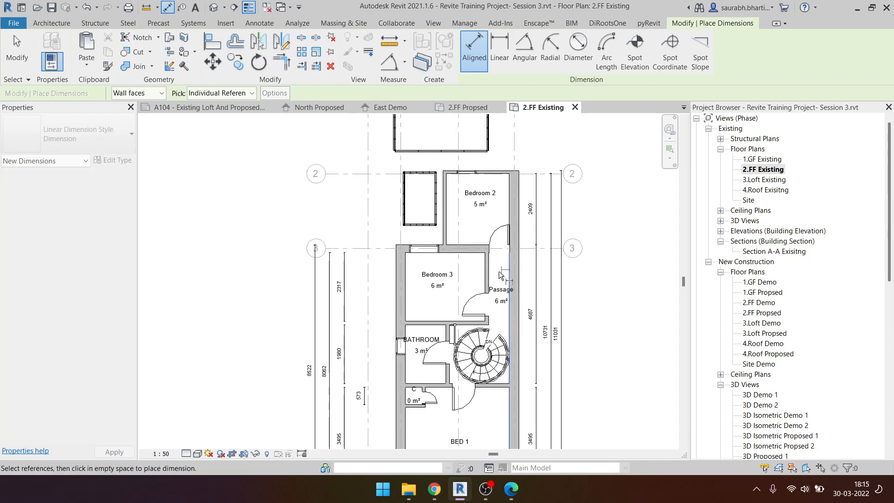
left_click(492, 278)
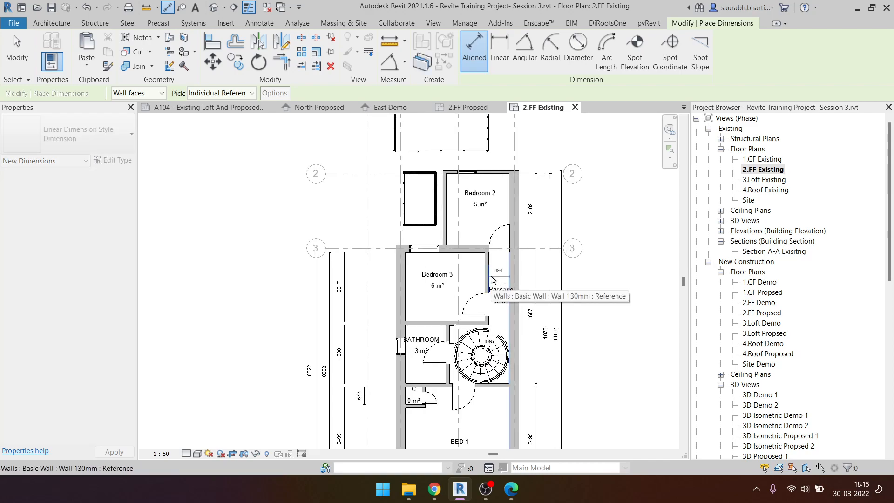
scroll(492, 276, "down", 4)
scroll(495, 175, "up", 4)
left_click(495, 166)
- Dimension Bedroom 2's internal width on a second line outside the Bedroom 3 and passage width dimensions
scroll(517, 189, "down", 2)
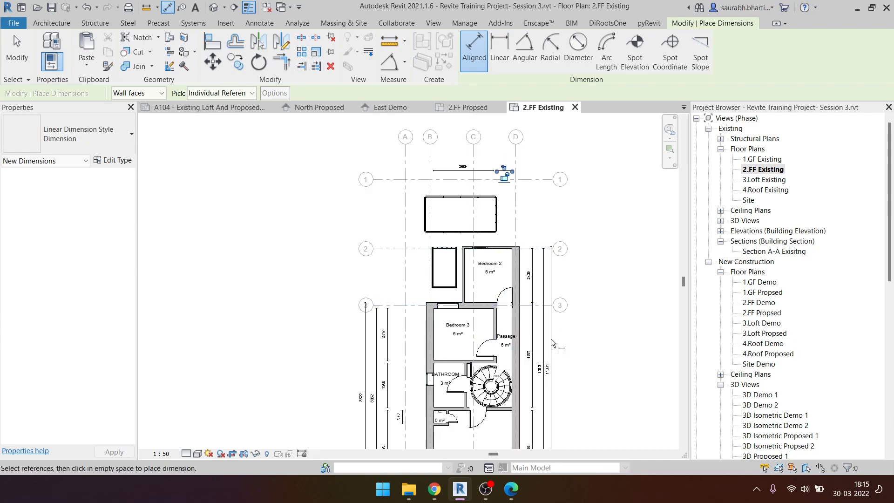
middle_click_drag(506, 366, 518, 314)
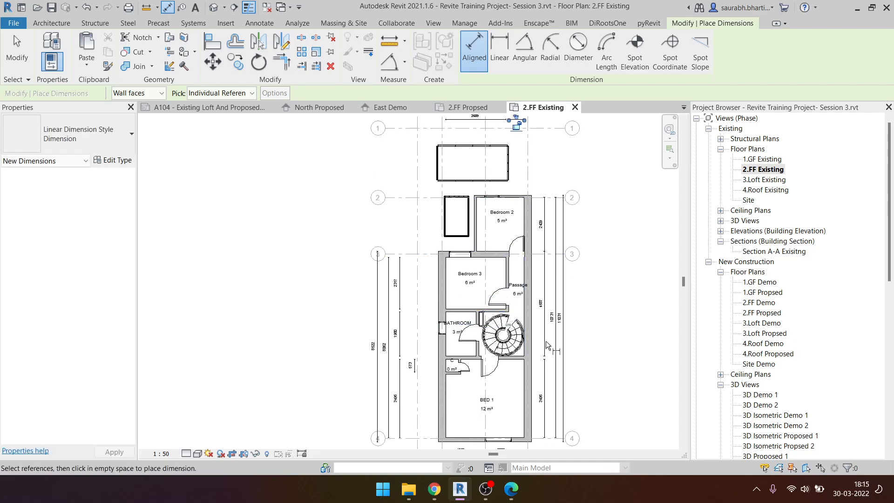
middle_click_drag(530, 361, 549, 264)
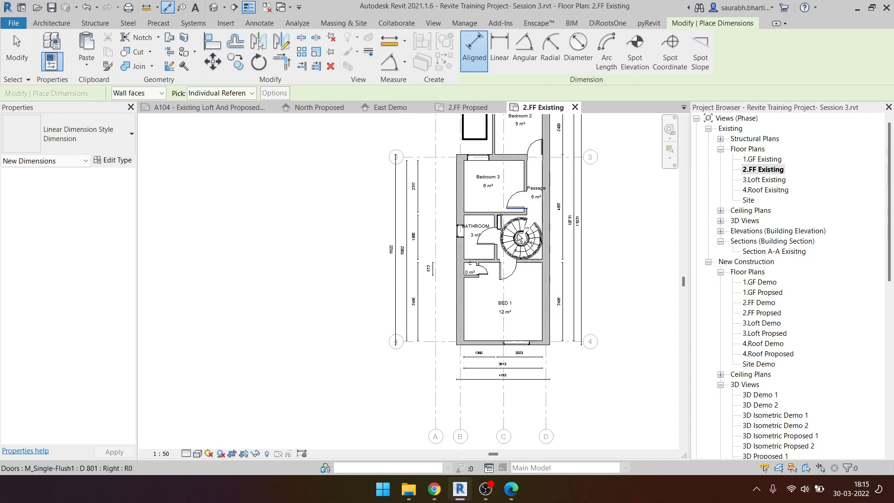
scroll(456, 325, "up", 5)
scroll(442, 308, "down", 3)
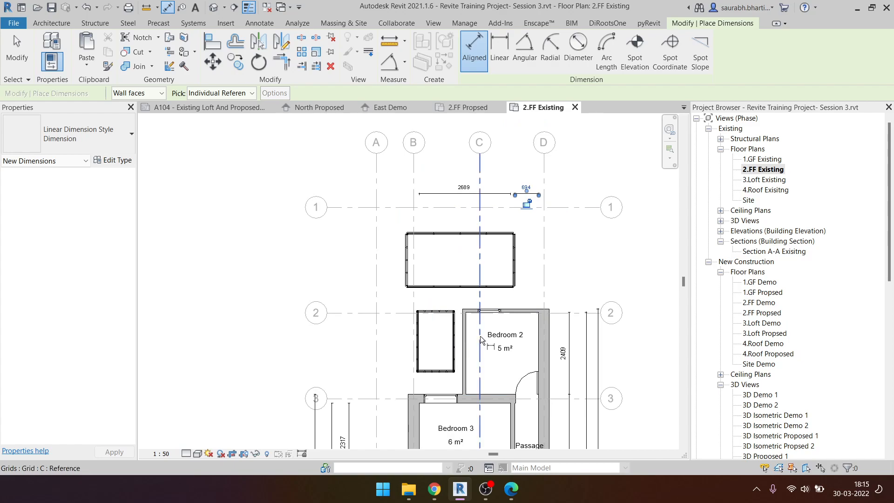
scroll(480, 337, "up", 3)
left_click(451, 319)
left_click(605, 339)
scroll(582, 344, "down", 4)
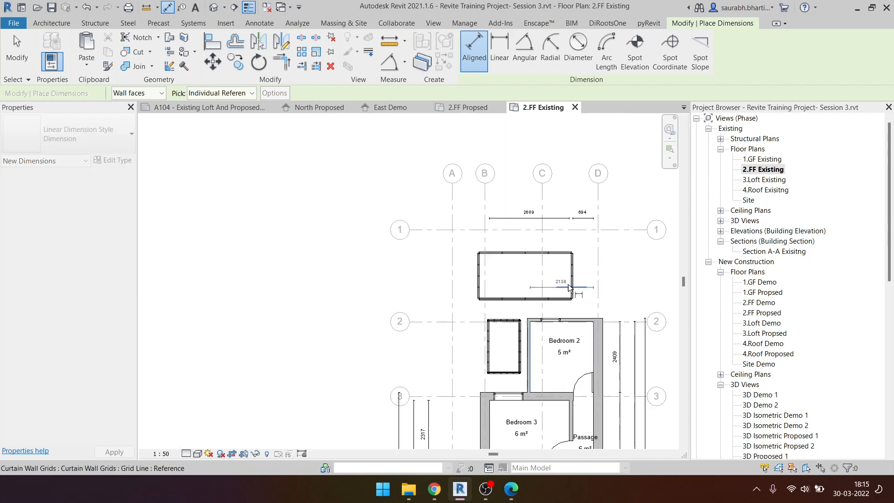
left_click(575, 203)
scroll(573, 202, "down", 3)
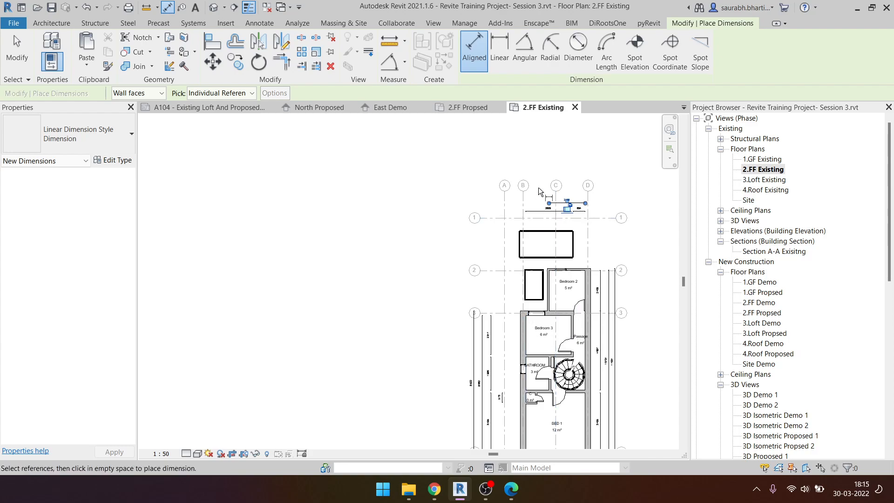
key("Escape")
key("Escape")
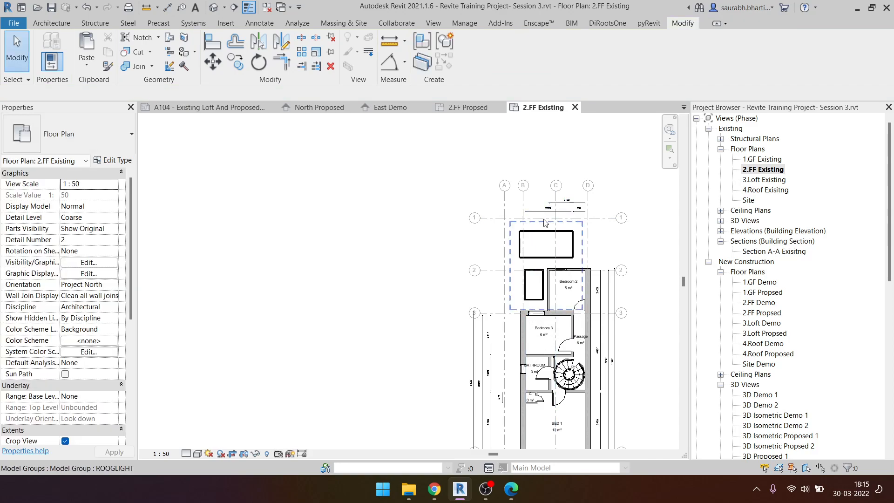
- Move Bedroom 3's internal width dimension from beyond grid 1 to inside the room
left_click_drag(546, 219, 552, 338)
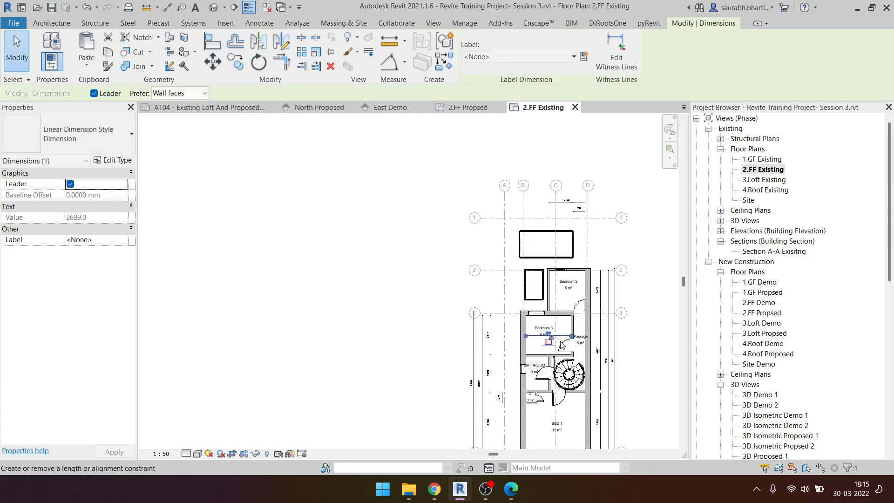
- Move Bedroom 3's internal width dimension back beyond grid 1, in line with the passage's width dimension
scroll(562, 337, "up", 3)
scroll(559, 291, "down", 3)
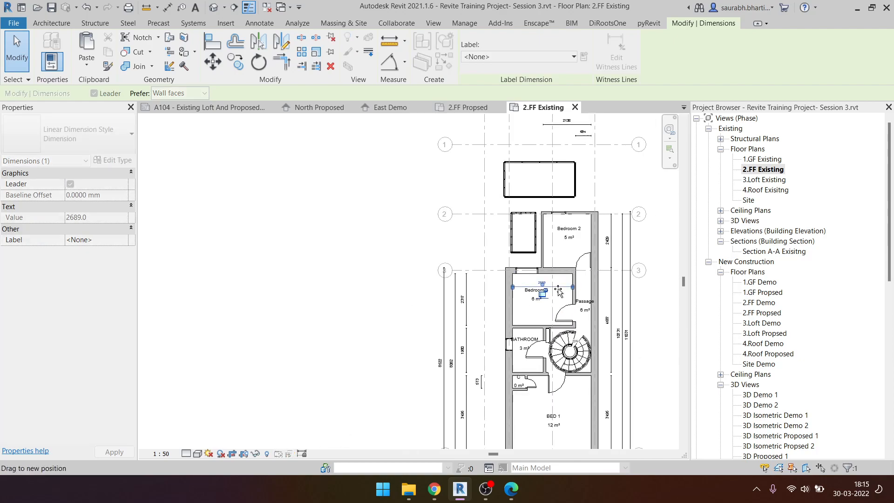
left_click_drag(542, 136, 542, 136)
key("Escape")
scroll(489, 254, "down", 1)
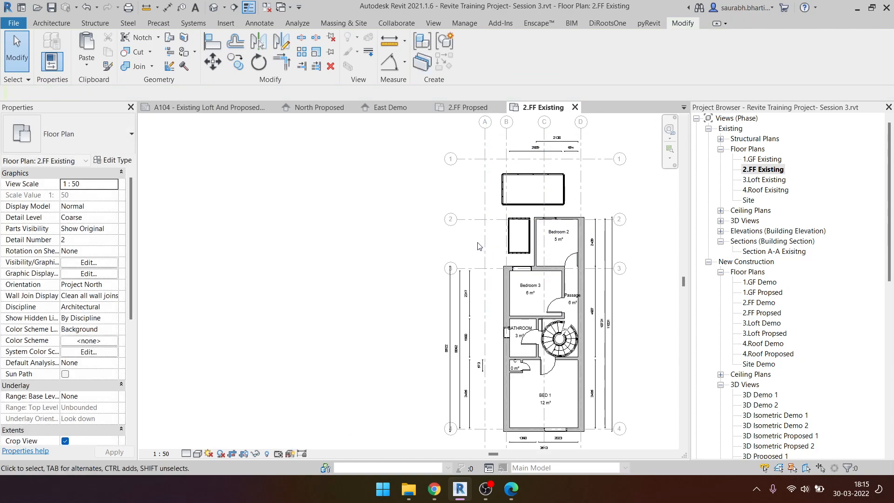
- Dimension the plan's overall internal and external widths on two further lines outside Bedroom 2's width dimension
key("d")
key("i")
middle_click_drag(566, 125, 558, 211)
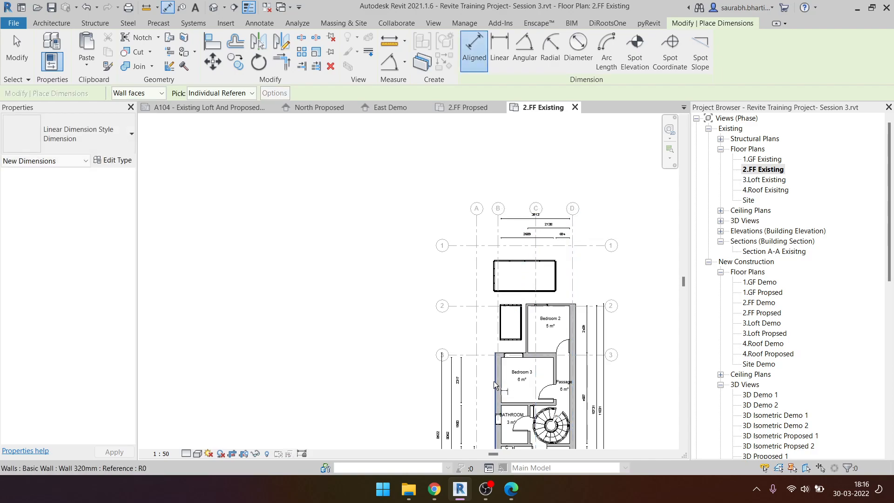
left_click(494, 381)
left_click(578, 385)
scroll(558, 218, "up", 4)
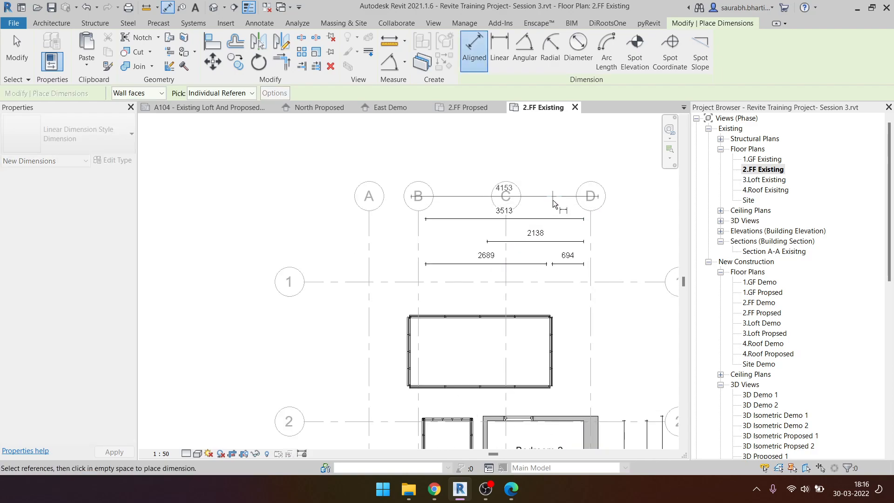
left_click(551, 195)
key("Escape")
key("Escape")
scroll(543, 200, "down", 3)
- Extend the upper ends of grids A to D so their heads sit beyond the overall external width dimension
scroll(455, 186, "up", 3)
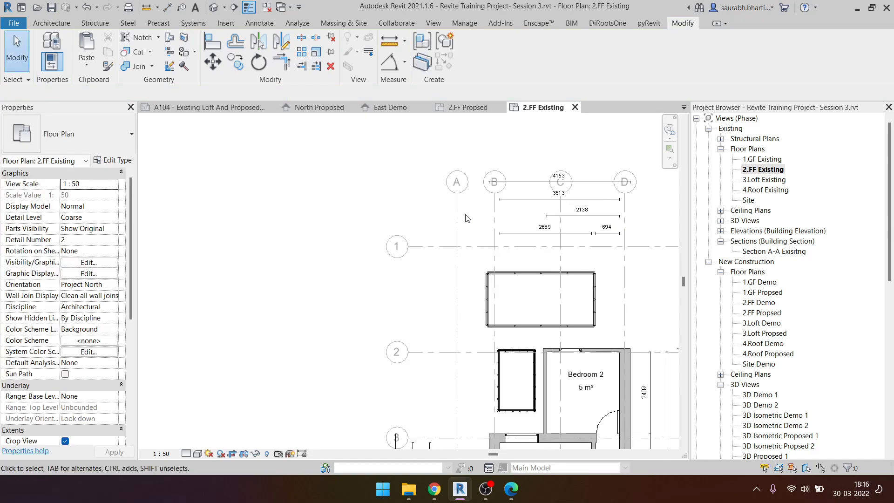
left_click(456, 194)
left_click_drag(457, 194, 457, 161)
key("Escape")
scroll(417, 204, "down", 5)
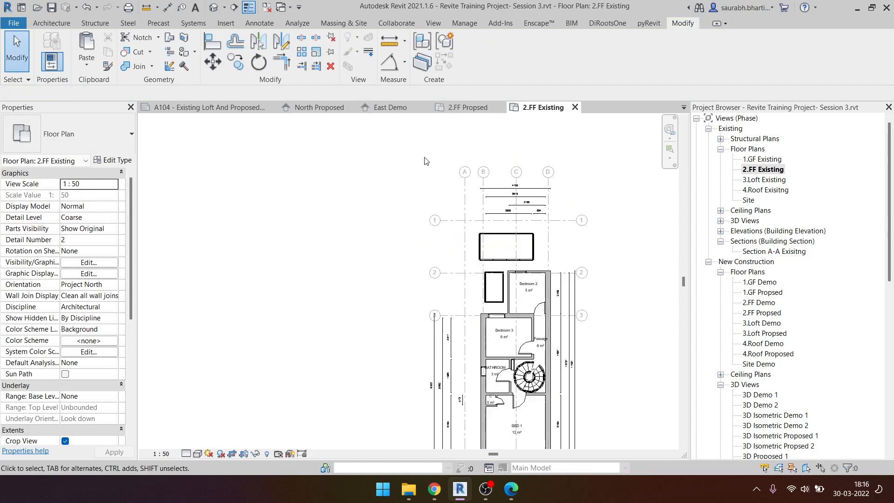
- Try to copy all the plan's dimensions to the clipboard, filtering the selection to the Dimensions category
left_click_drag(411, 176, 600, 427)
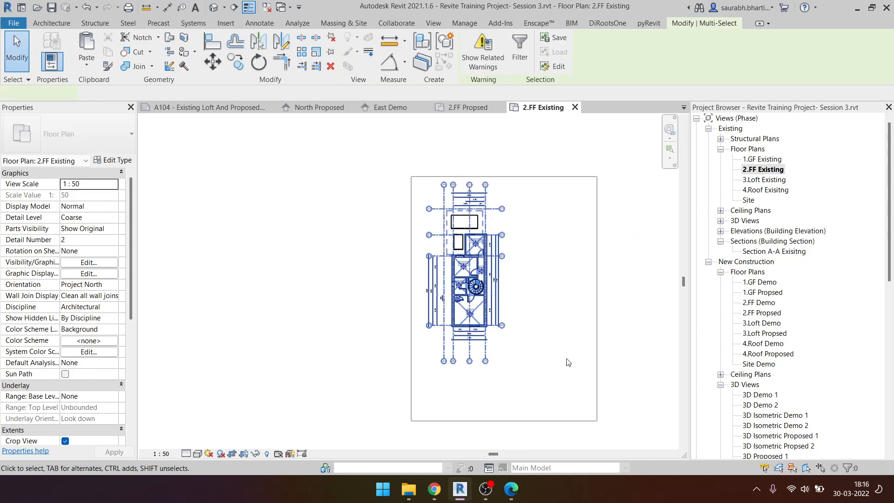
left_click(522, 55)
left_click(660, 181)
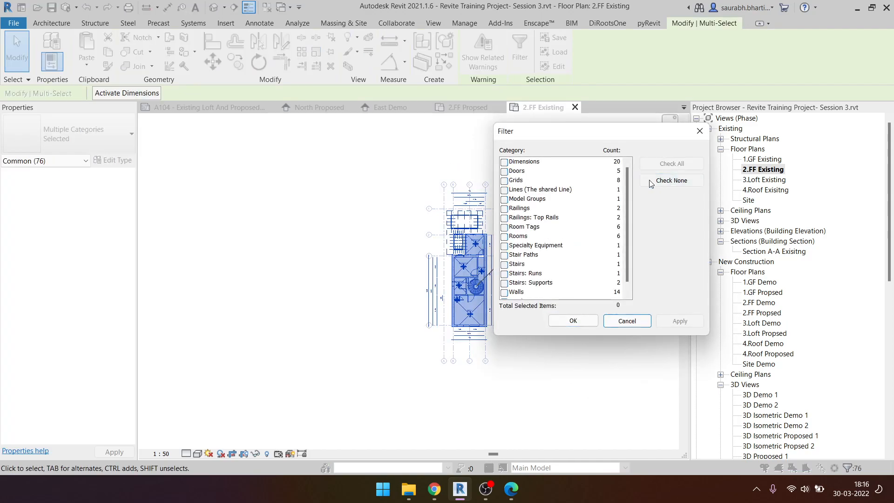
left_click(504, 162)
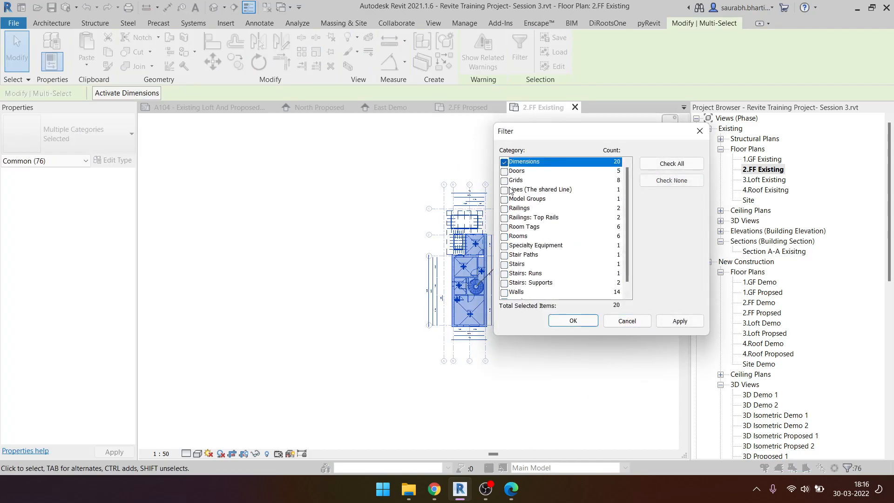
left_click(573, 322)
left_click(109, 55)
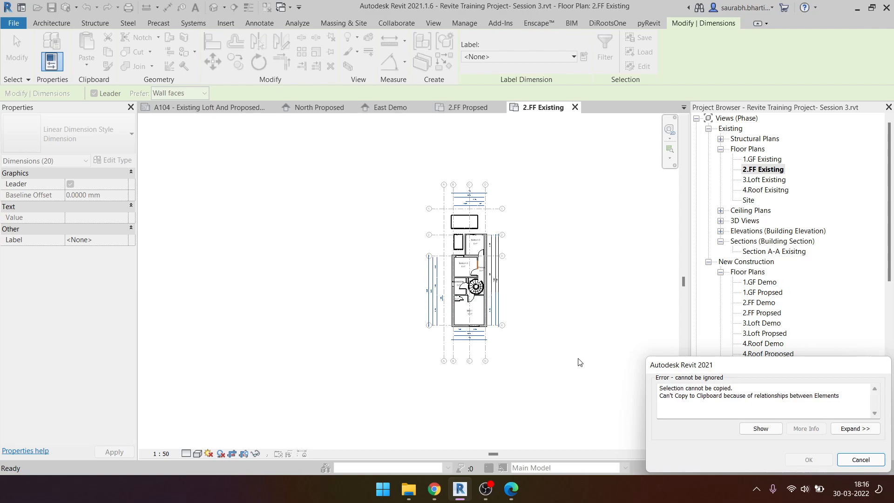
scroll(490, 278, "up", 6)
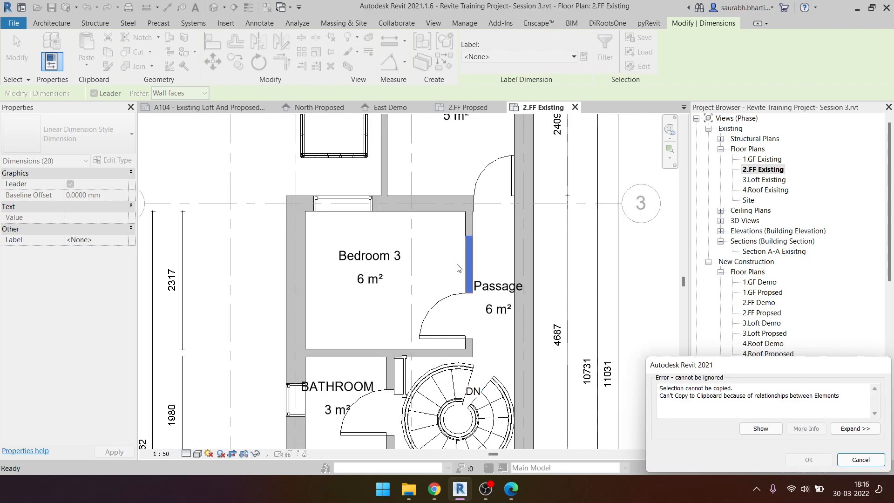
key("Escape")
key("Escape")
- Move the upper witness line of the passage's length dimension to the passage-side face of the wall on grid 3
scroll(466, 280, "down", 4)
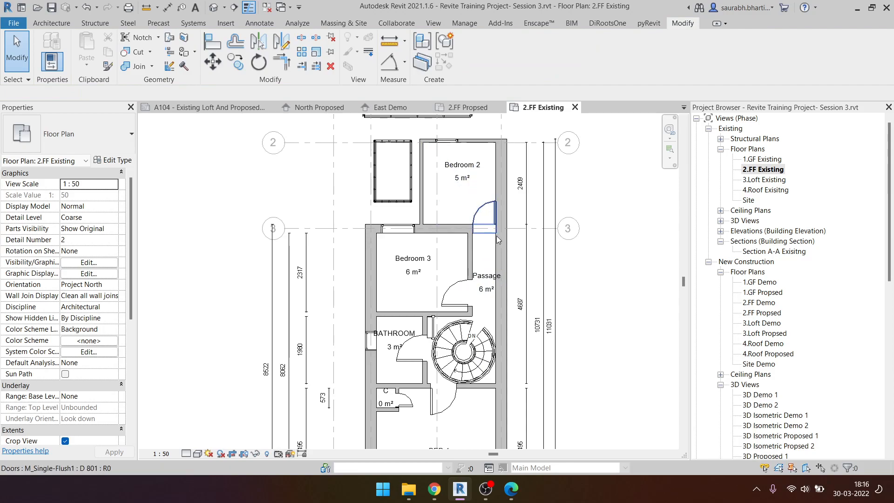
scroll(528, 232, "up", 2)
left_click(514, 230)
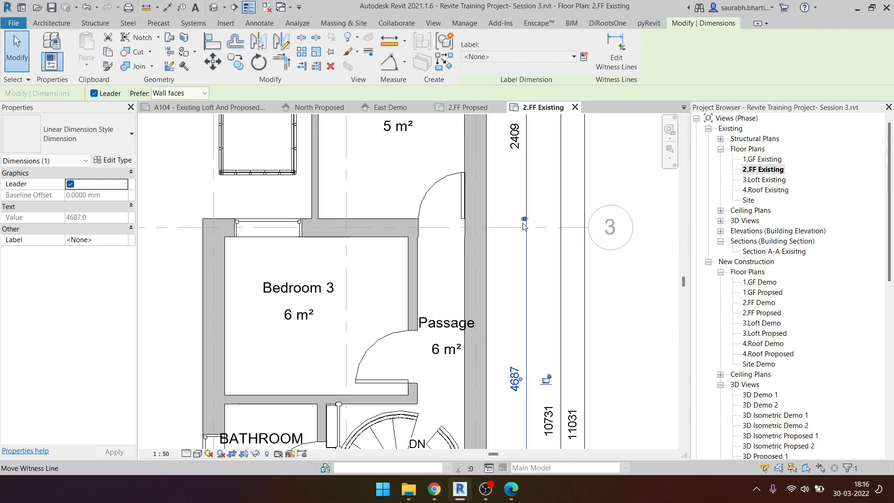
left_click_drag(421, 246, 397, 238)
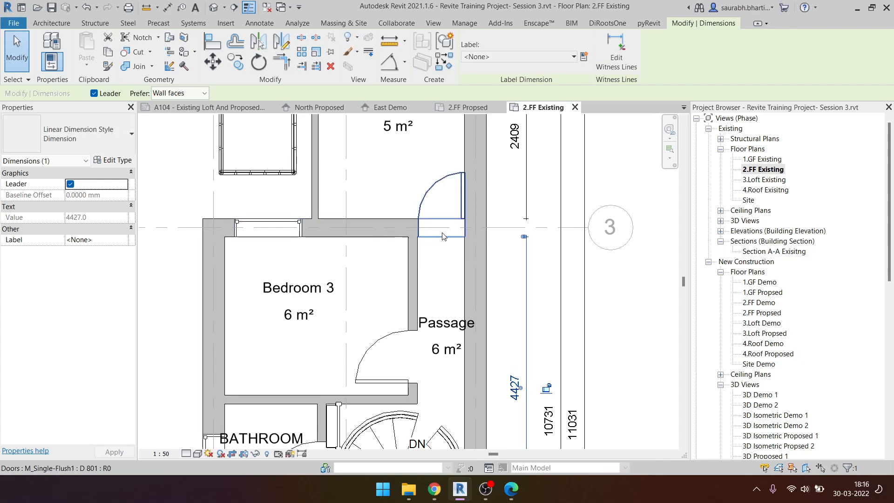
scroll(456, 233, "down", 3)
key("Escape")
scroll(488, 188, "down", 5)
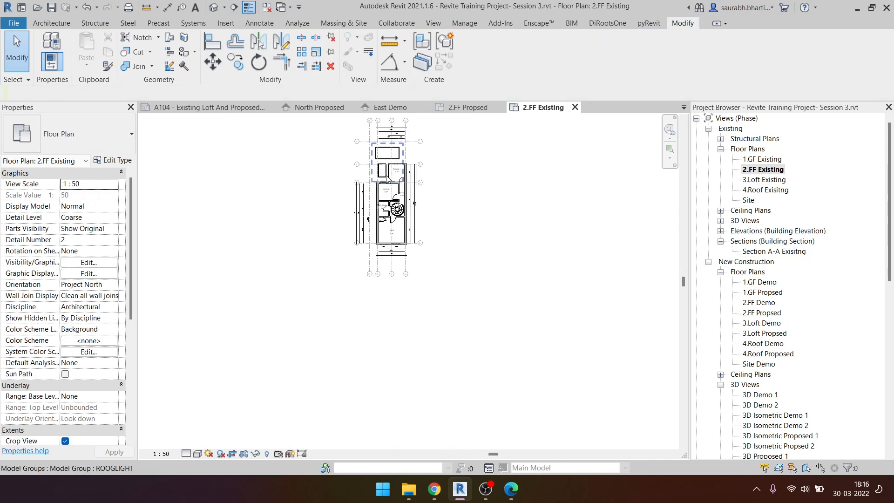
- Retry copying every dimension on the plan to the clipboard, with only the Dimensions category kept in the selection
left_click_drag(348, 160, 457, 318)
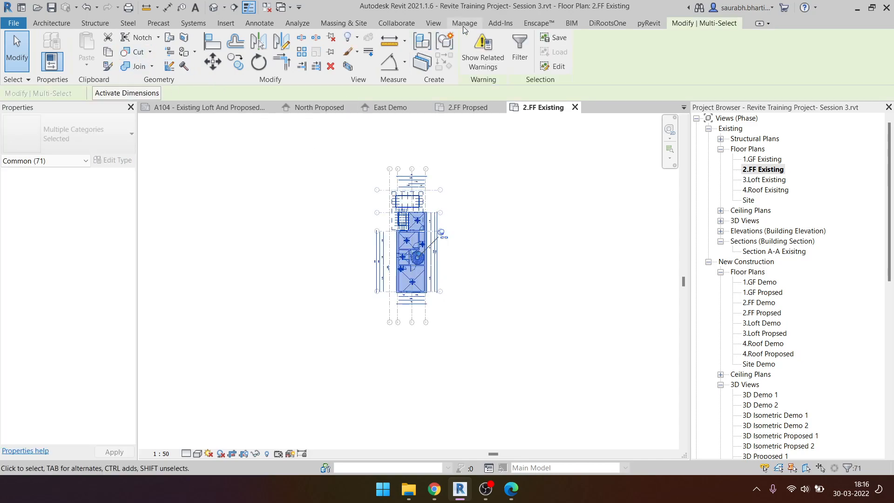
left_click(520, 51)
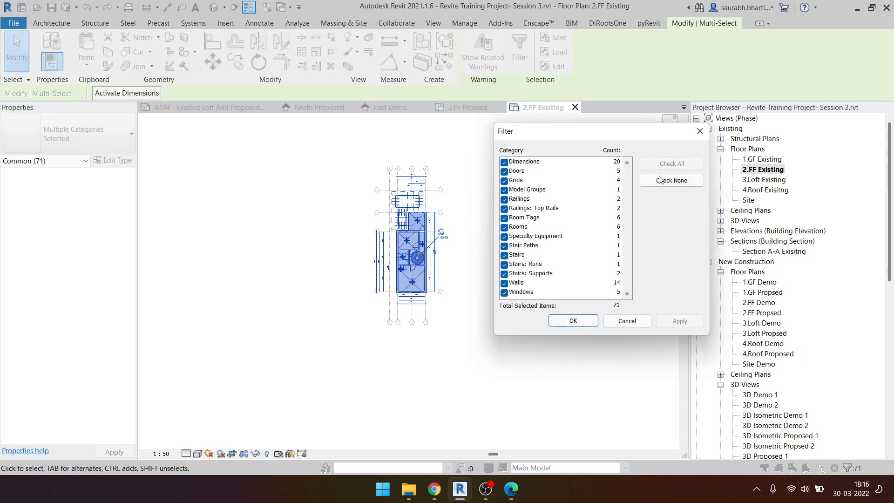
left_click(504, 162)
left_click(572, 321)
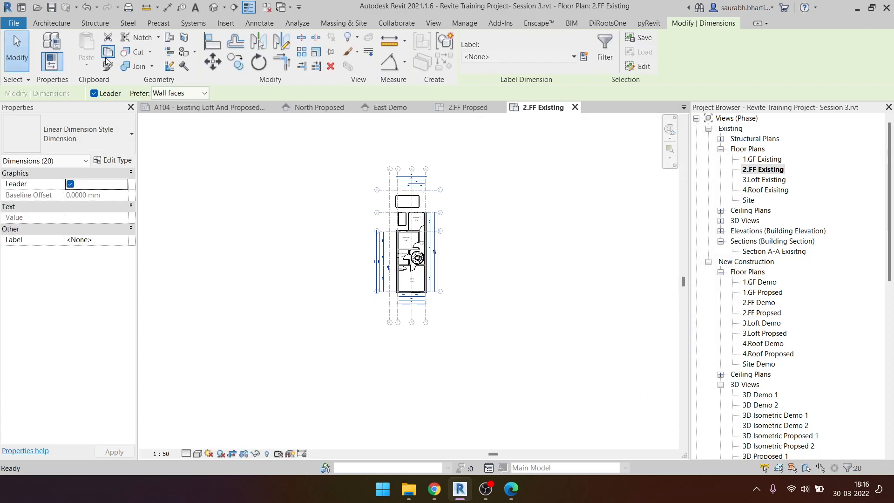
left_click(108, 52)
scroll(429, 289, "up", 10)
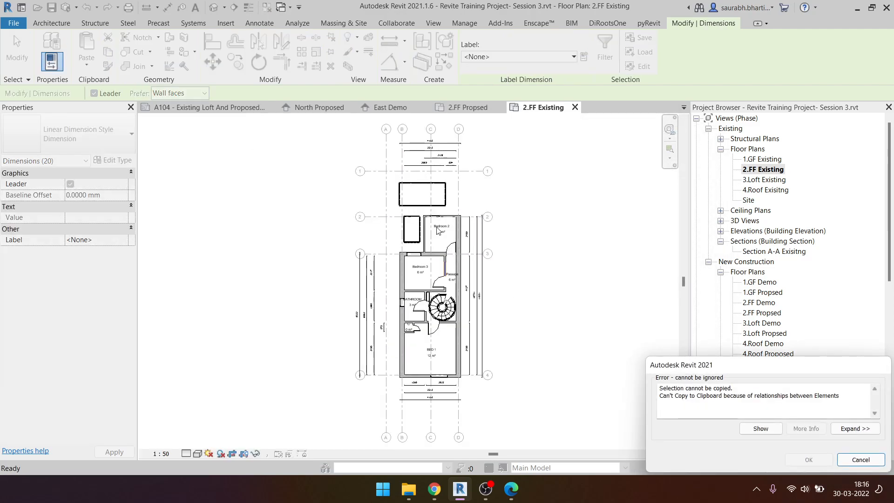
scroll(429, 290, "up", 2)
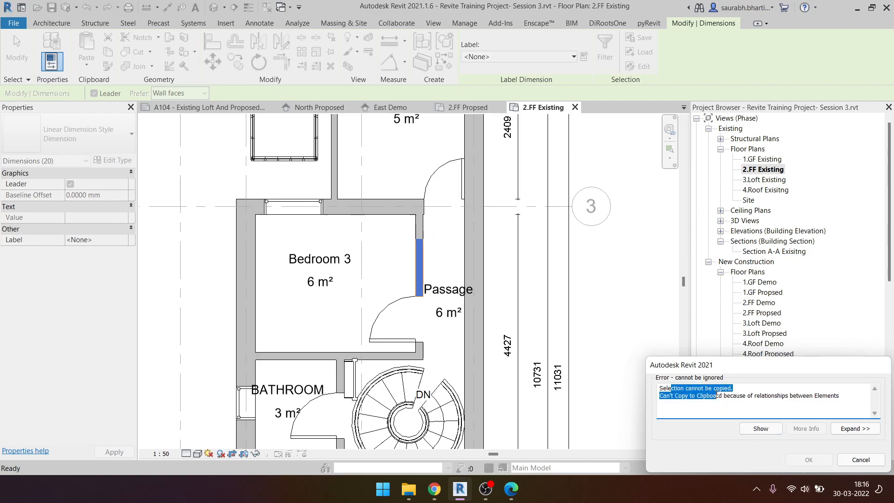
key("Escape")
key("Escape")
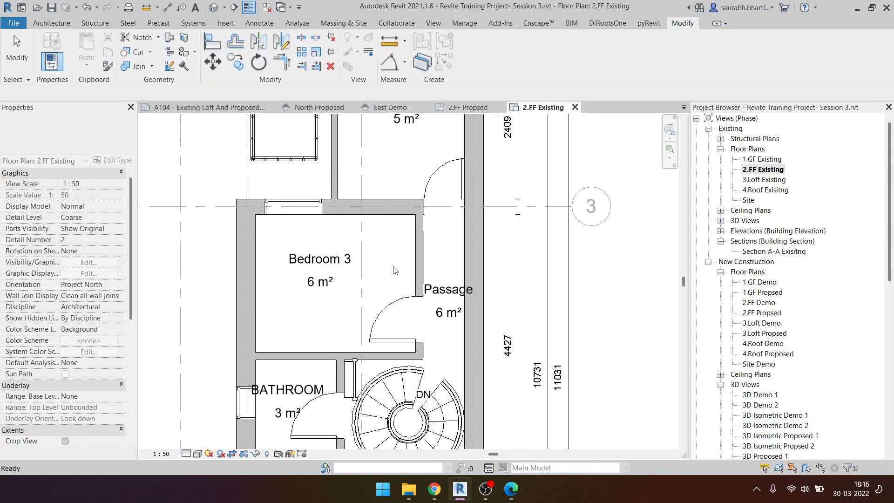
- Check the short 130 mm wall between Bedroom 3 and the passage
scroll(472, 219, "down", 3)
left_click(437, 232)
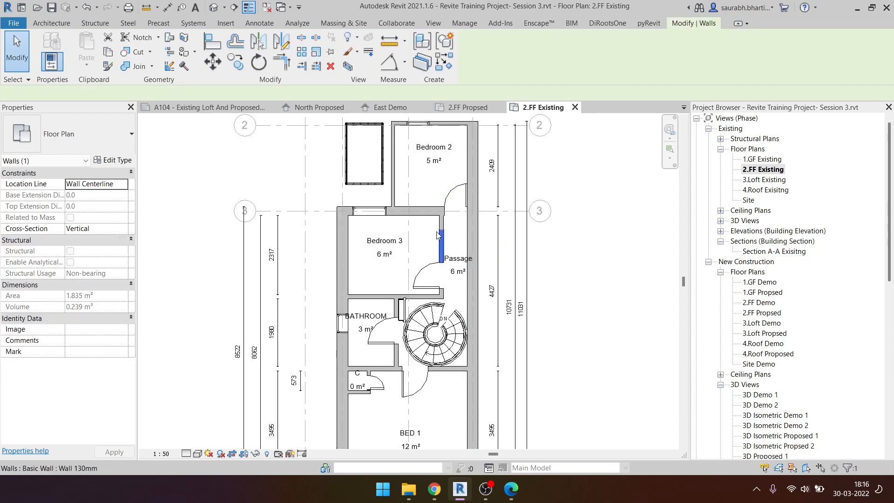
scroll(463, 238, "down", 2)
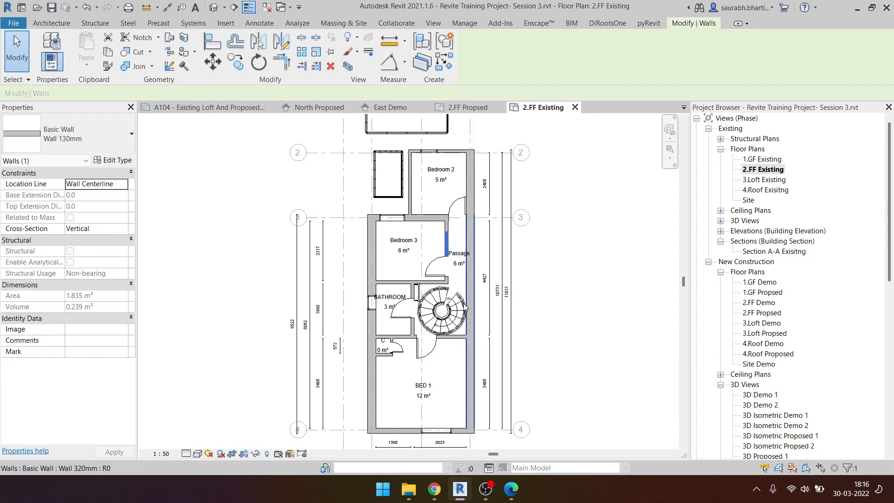
left_click(326, 253)
key("Escape")
- Try to copy only the dimensions beside grid A, below and above the plan to the clipboard, filtered to Dimensions
scroll(326, 261, "down", 3)
left_click_drag(278, 219, 350, 386)
left_click_drag(293, 354, 429, 405, "ctrl")
middle_click_drag(412, 240, 423, 298)
left_click_drag(332, 183, 446, 234, "ctrl")
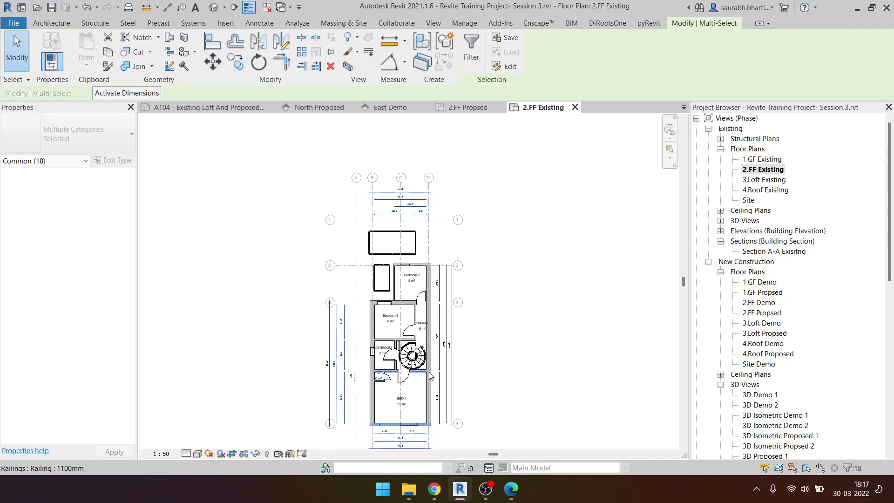
middle_click_drag(430, 374, 435, 315)
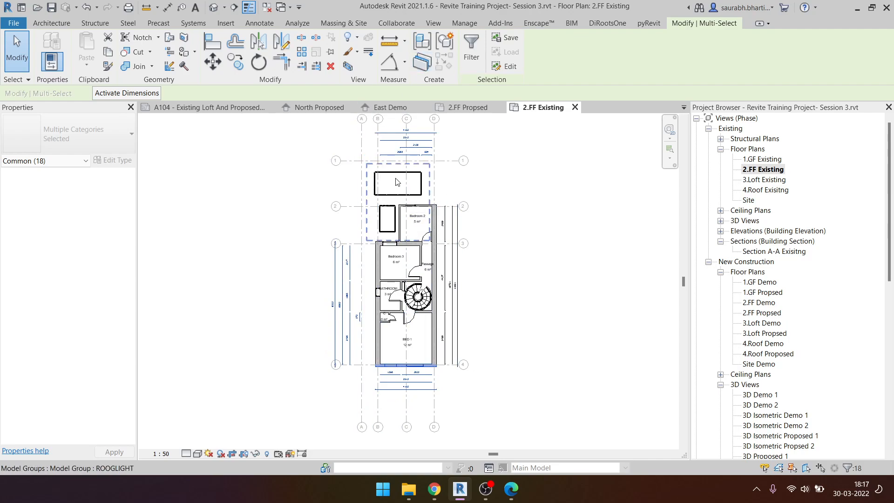
left_click(471, 49)
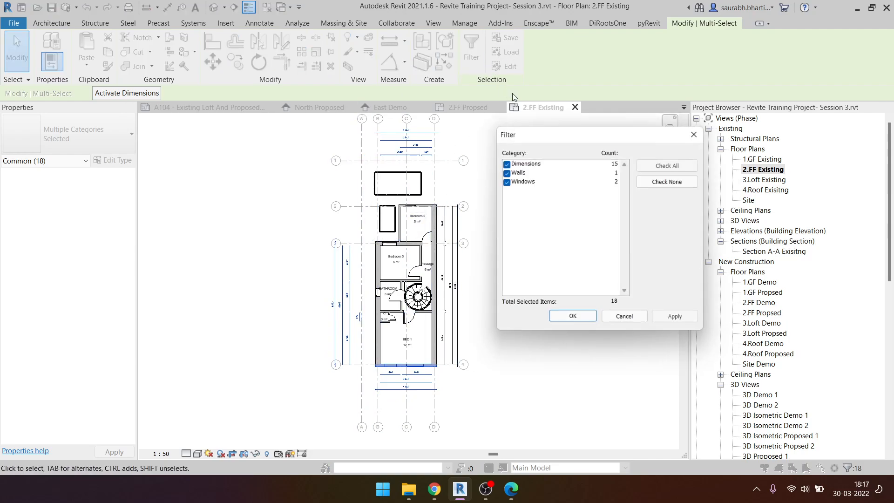
left_click(504, 163)
left_click(573, 320)
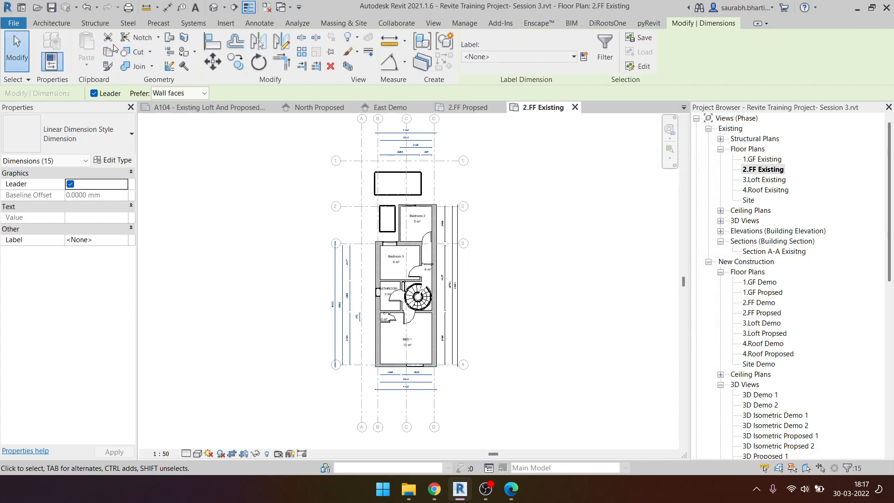
key("ctrl+c")
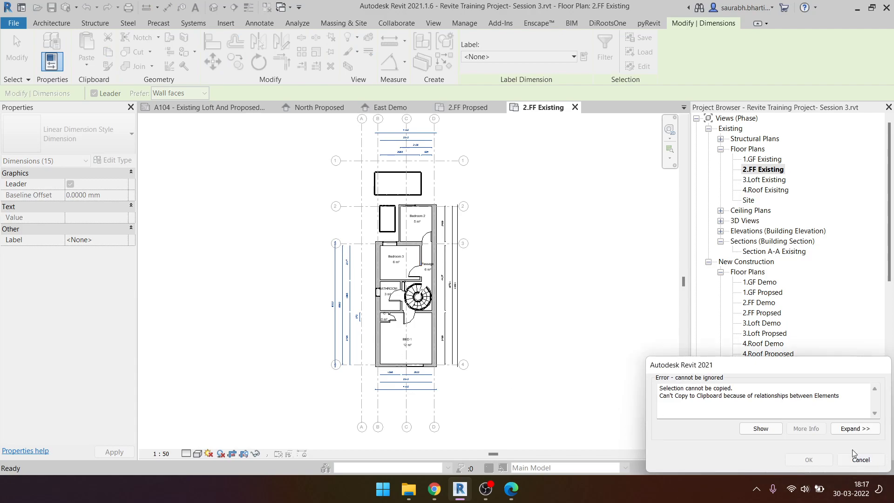
left_click(866, 460)
- Copy the length dimensions beside grid D and the width dimensions below the plan, together with the grid 4 wall and windows, to the clipboard
left_click_drag(444, 189, 516, 381)
left_click_drag(475, 331, 445, 267)
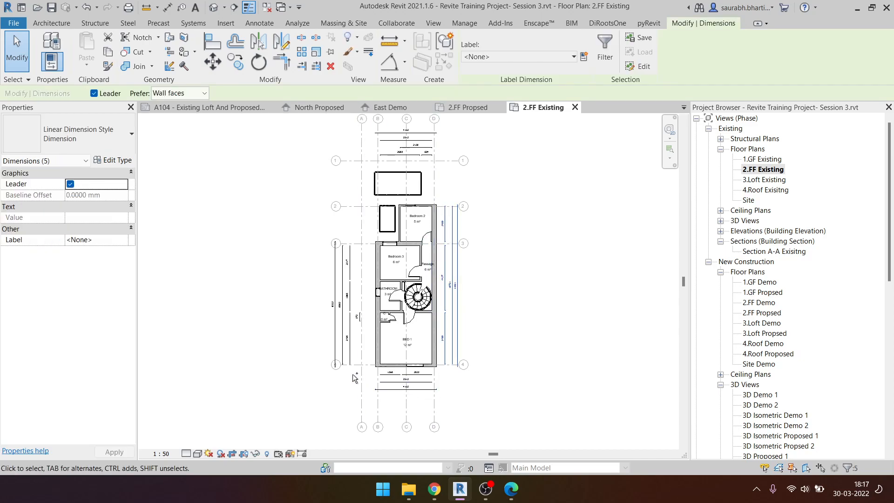
left_click_drag(308, 363, 443, 399, "ctrl")
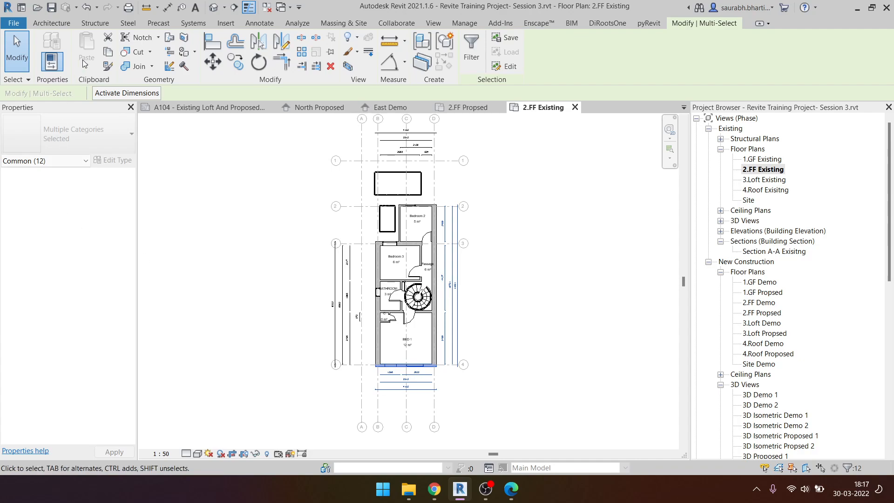
left_click(108, 52)
scroll(468, 284, "down", 2)
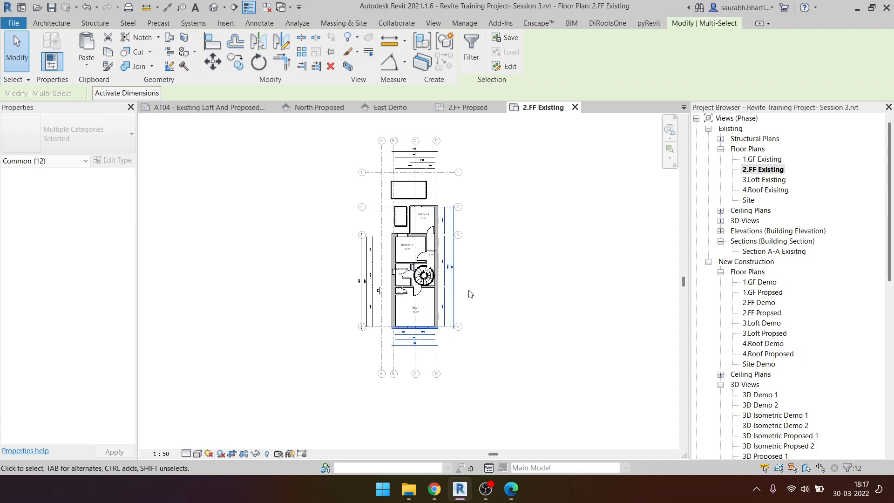
scroll(699, 320, "down", 10)
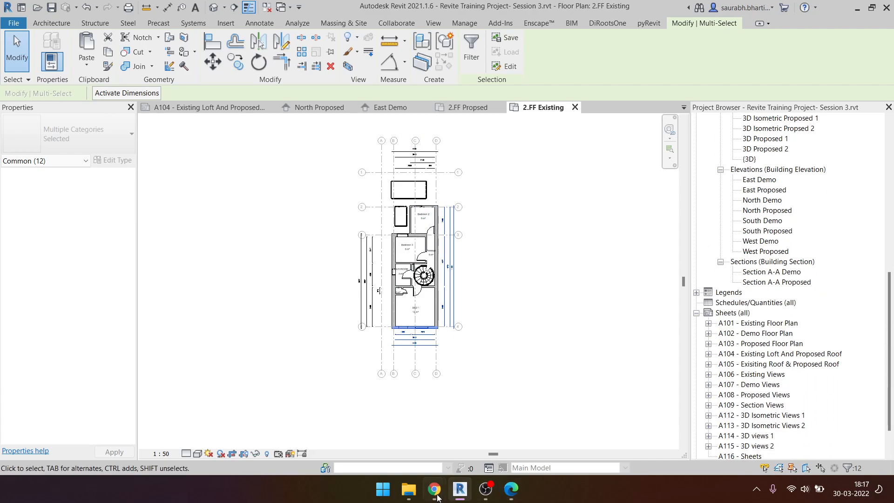
scroll(724, 404, "down", 2)
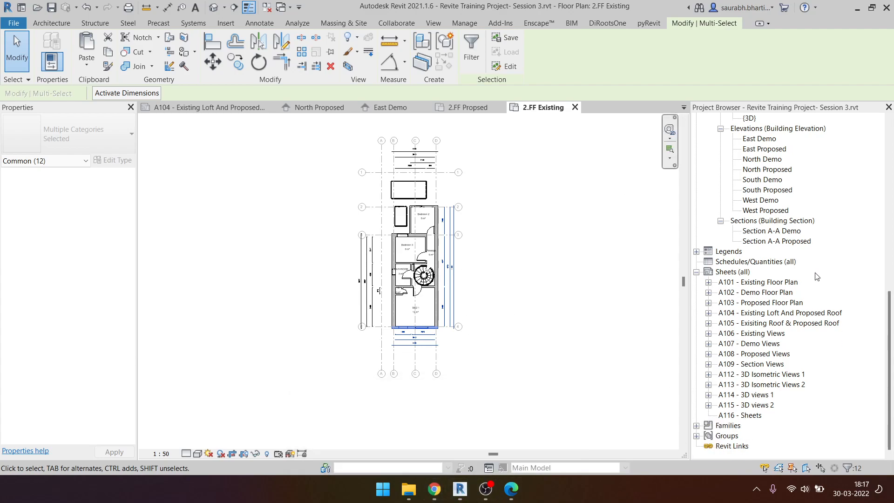
scroll(791, 277, "up", 4)
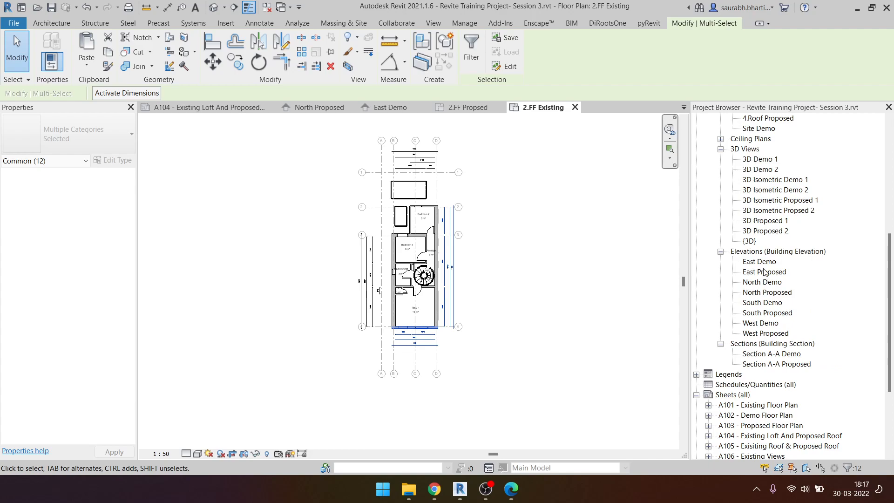
scroll(764, 272, "up", 8)
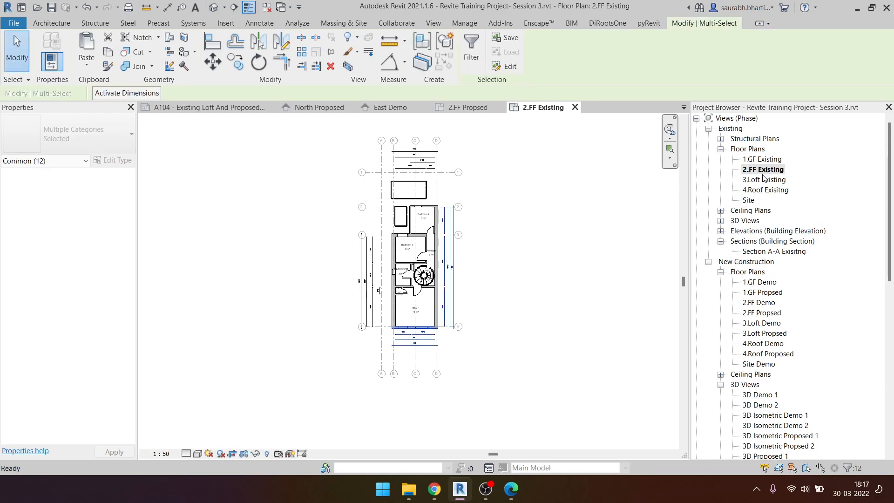
- Paste the copied dimensions aligned to the same place in the 2.FF Demo and 2.FF Propsed floor plans
scroll(778, 242, "down", 4)
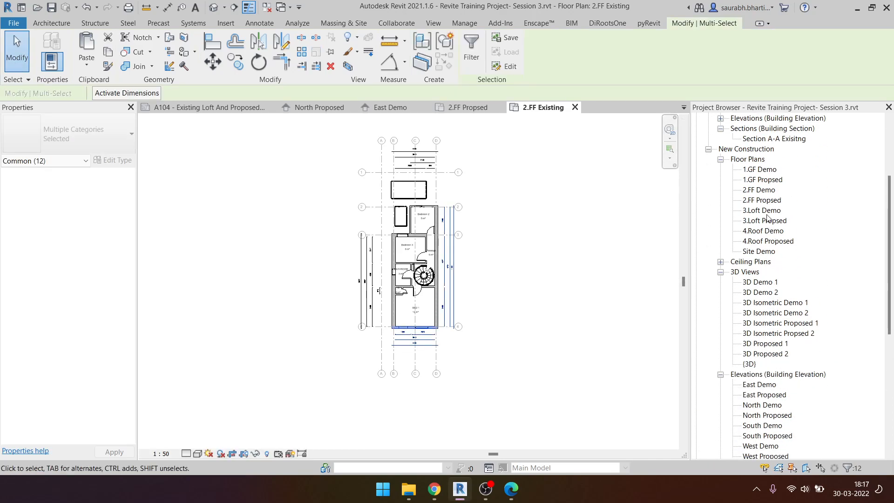
double_click(764, 191)
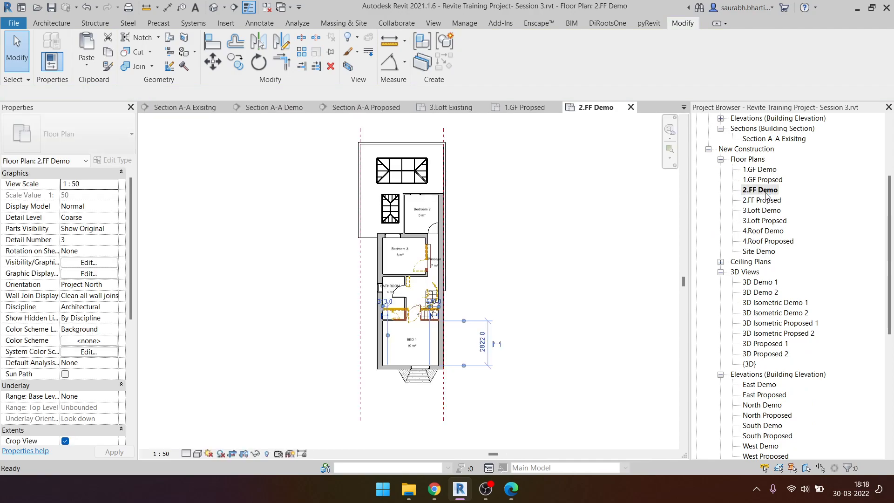
left_click(87, 63)
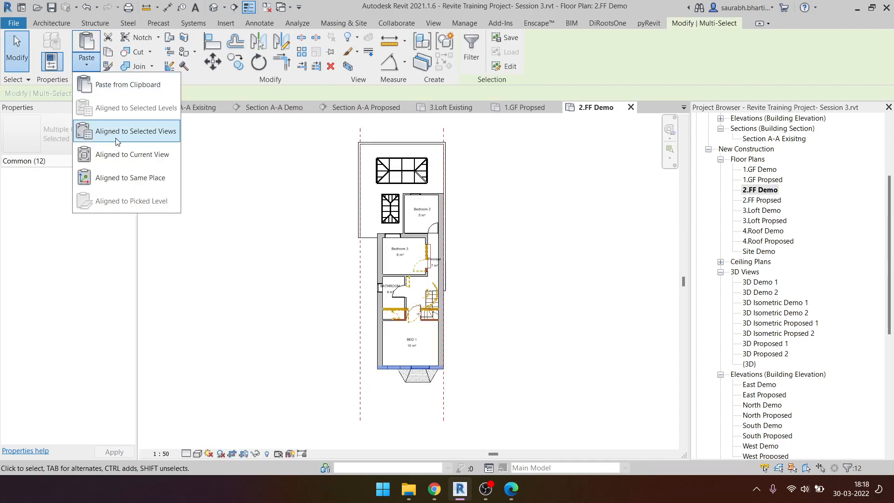
left_click(123, 174)
double_click(762, 200)
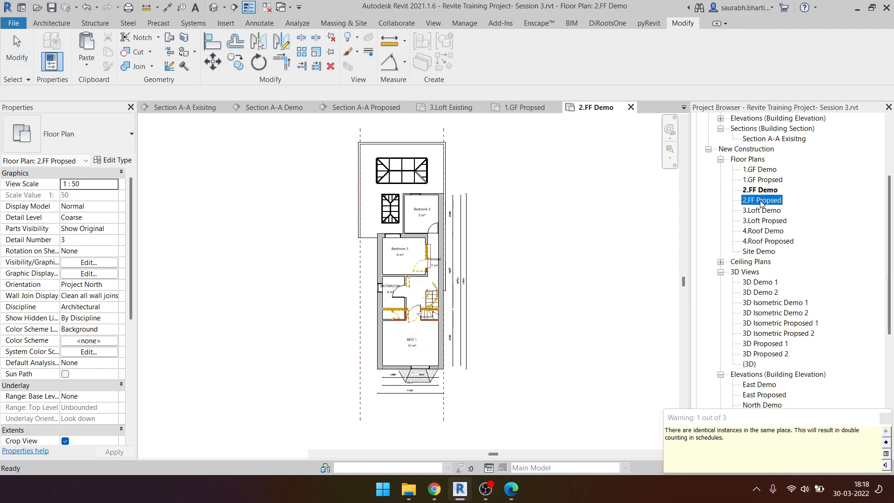
left_click(76, 59)
left_click(125, 177)
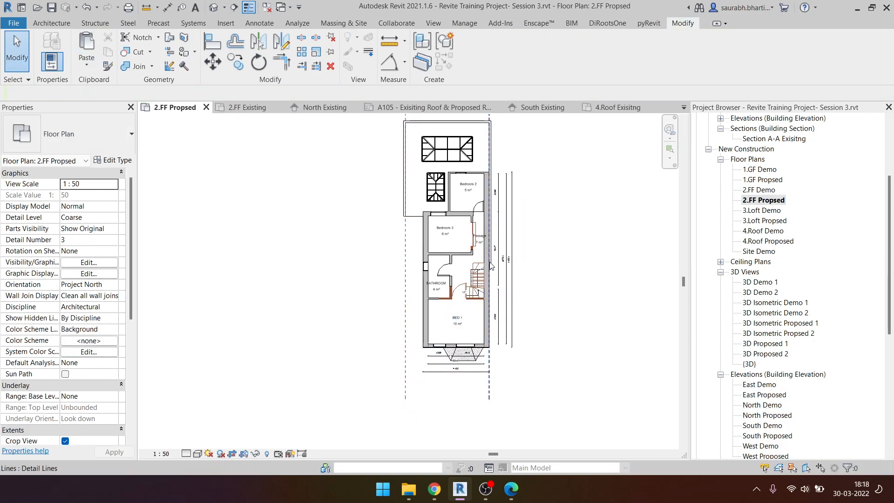
- Move the upper witness line of the BED 1 length dimension outside the stair-side wall onto the room's inner wall face
scroll(521, 354, "up", 4)
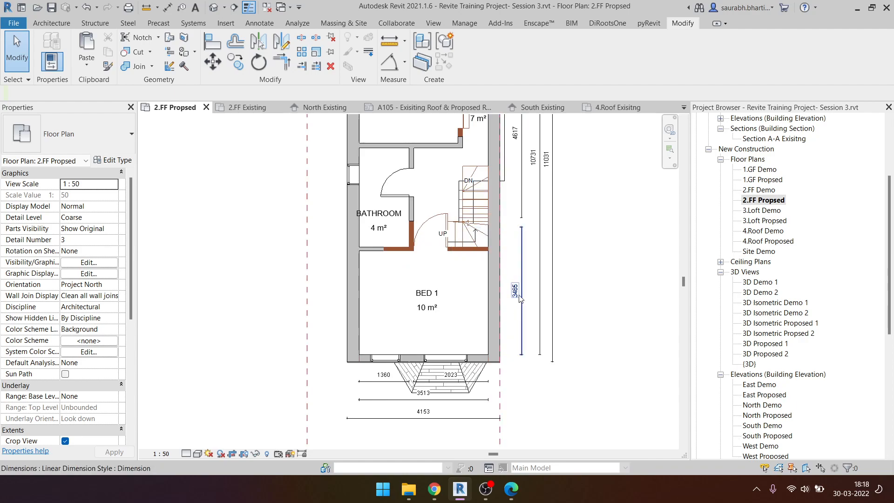
left_click(521, 280)
left_click_drag(513, 223, 469, 250)
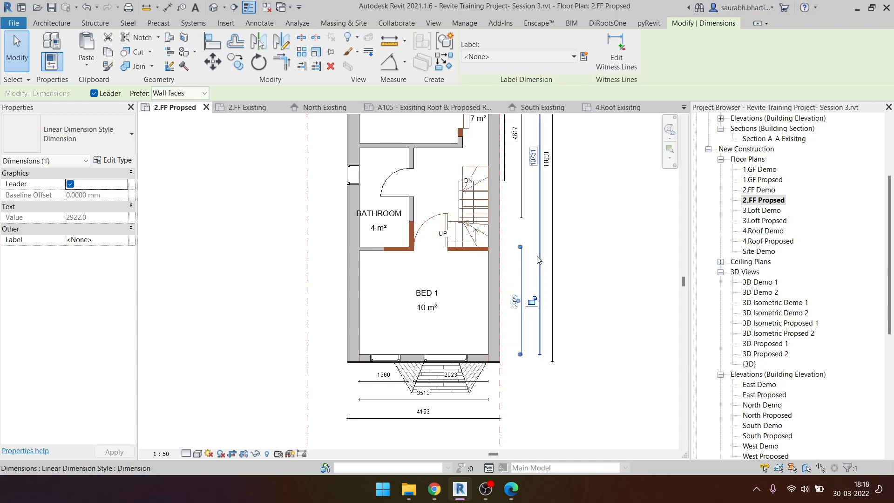
left_click(512, 254)
left_click(522, 252)
scroll(523, 255, "up", 4)
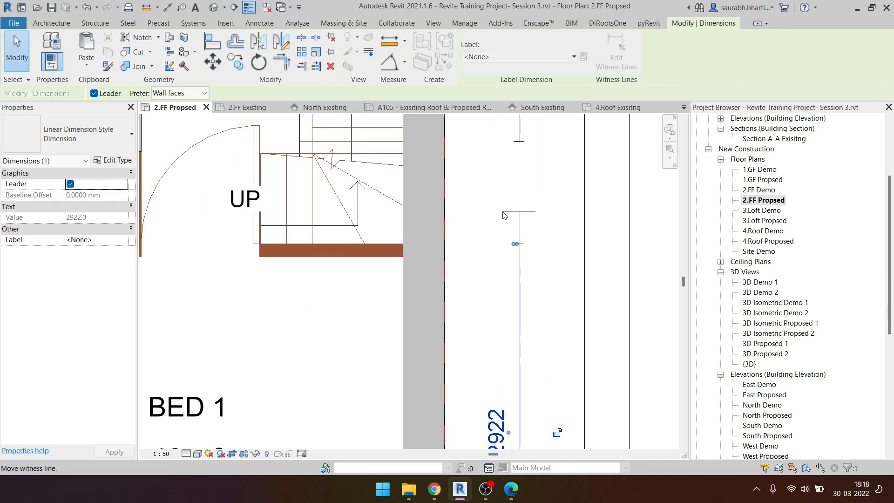
left_click_drag(473, 250, 495, 182)
left_click_drag(323, 175, 323, 176)
scroll(368, 182, "down", 4)
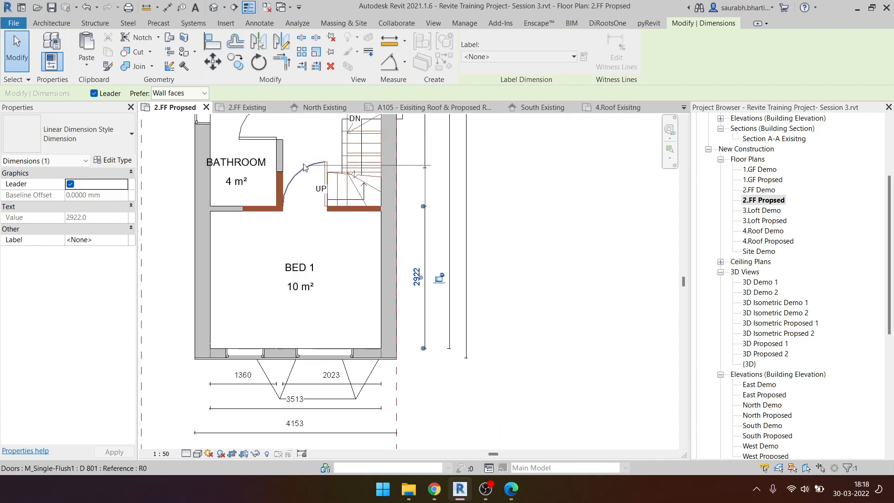
left_click(458, 144)
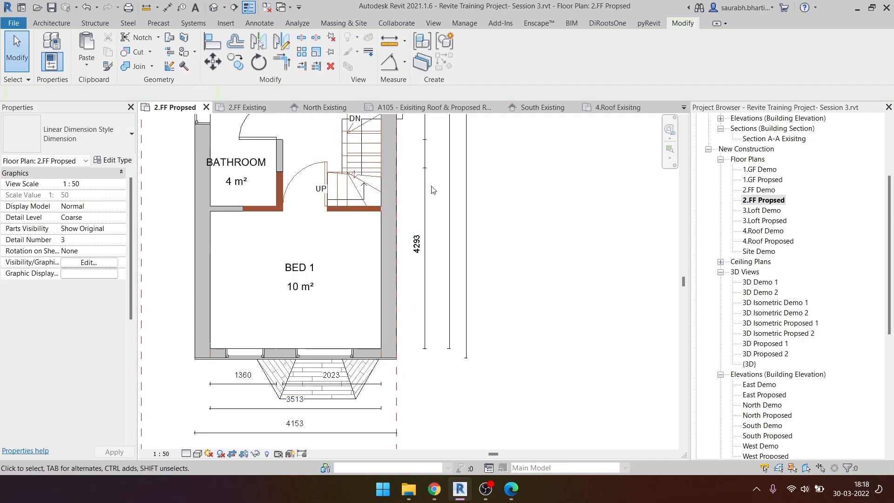
left_click(425, 145)
left_click_drag(421, 150, 374, 215)
left_click(412, 248)
middle_click_drag(387, 294, 434, 307)
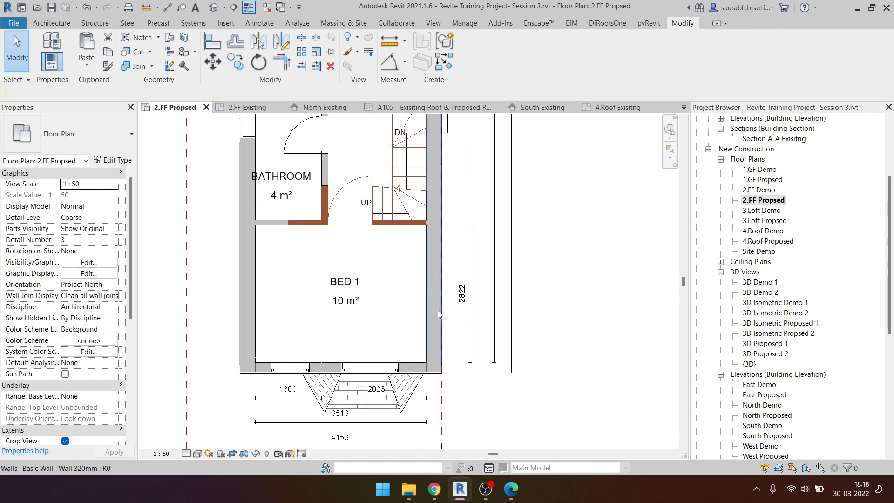
- Add aligned dimensions for the lengths of BED 1 and the bathroom outside the bathroom-side external wall
scroll(435, 307, "down", 3)
middle_click_drag(466, 207, 488, 233)
scroll(370, 241, "down", 1)
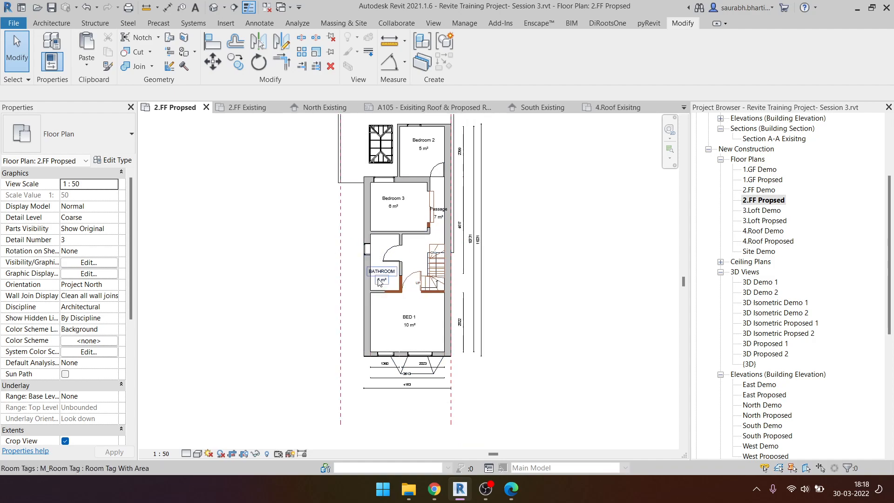
key("i")
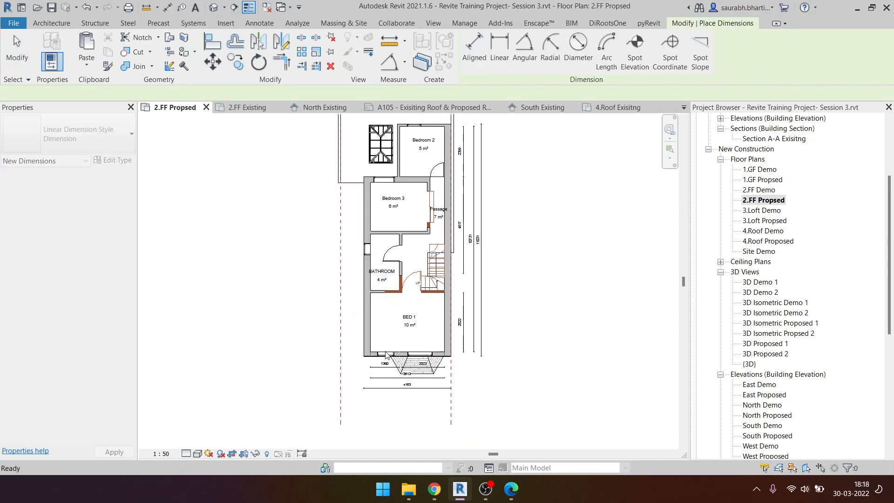
scroll(396, 343, "up", 4)
scroll(358, 201, "down", 3)
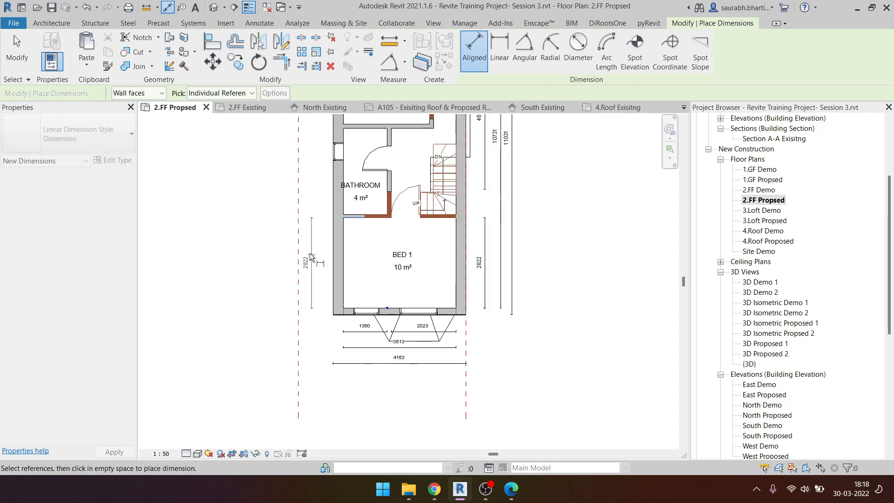
left_click(353, 214)
left_click(361, 128)
left_click(317, 149)
- Dimension Bedroom 3's internal length in line with the bathroom and BED 1 length dimensions
scroll(373, 126, "up", 1)
middle_click_drag(377, 119, 435, 384)
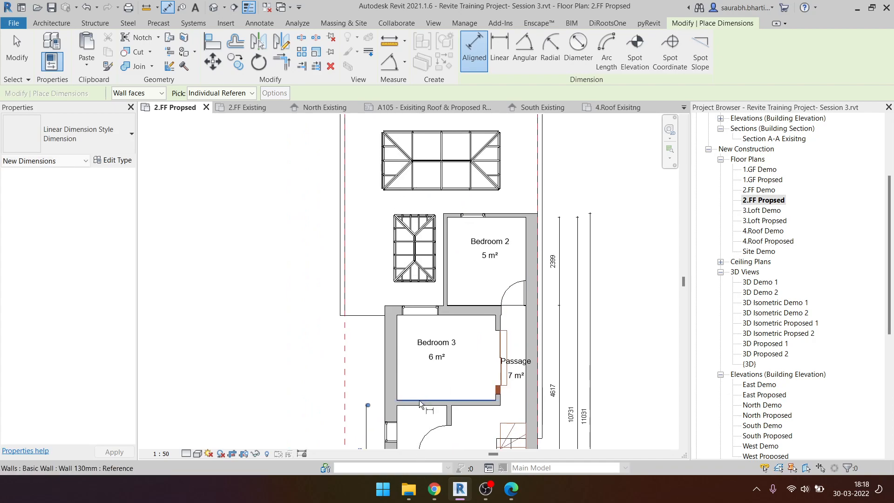
left_click(438, 400)
left_click(422, 316)
left_click(367, 347)
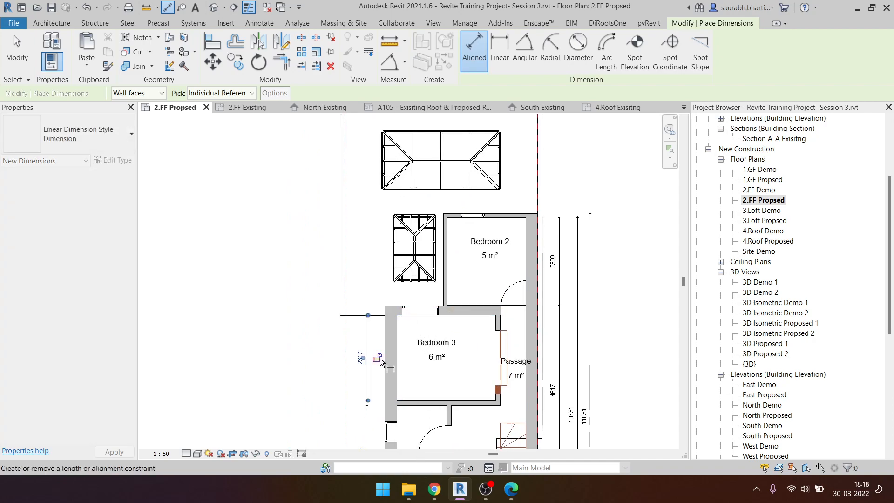
- Dimension the overall internal and external lengths from BED 1's front wall to Bedroom 3's rear wall, outside the room dimensions
middle_click_drag(451, 423, 428, 272)
scroll(424, 375, "down", 1)
left_click(423, 441)
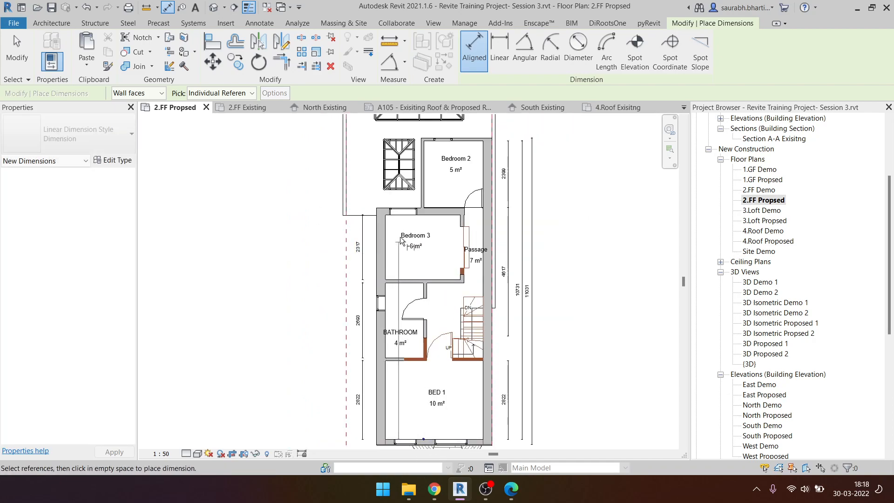
left_click(424, 217)
left_click(349, 248)
scroll(401, 280, "down", 4)
scroll(394, 351, "up", 3)
left_click(391, 355)
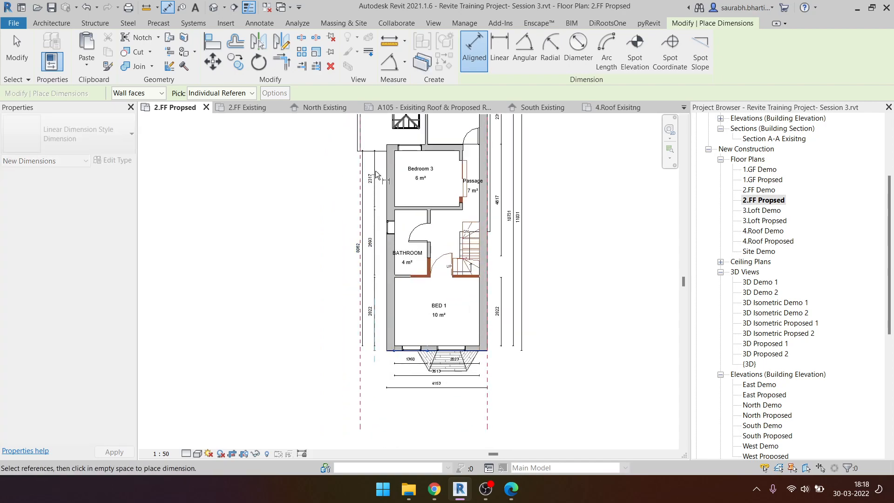
left_click(392, 145)
left_click(349, 171)
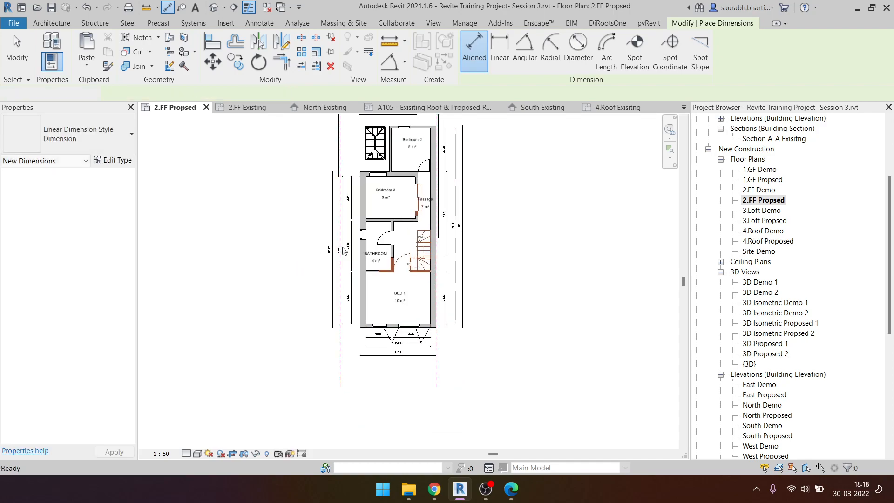
key("Escape")
key("Escape")
- Try selecting every dimension on the plan, filtered to the Dimensions category, for reuse in the 2.FF Demo floor plan
scroll(322, 202, "down", 5)
left_click_drag(541, 443, 321, 131)
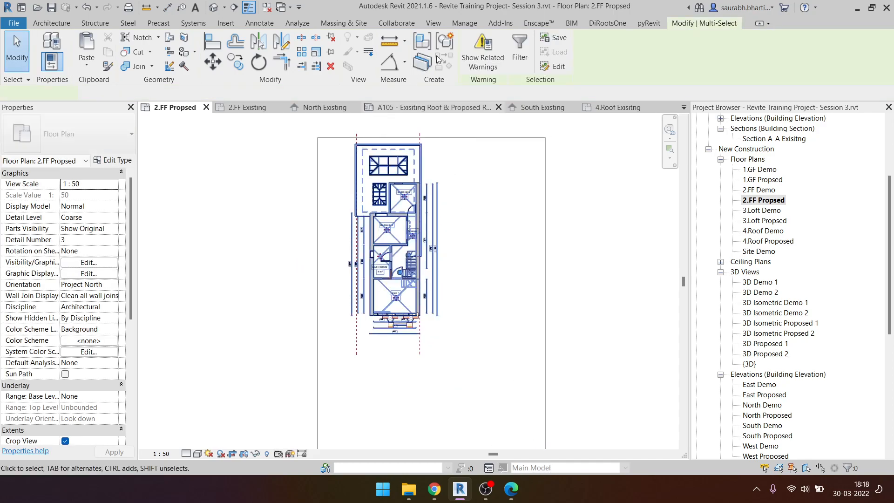
left_click(522, 51)
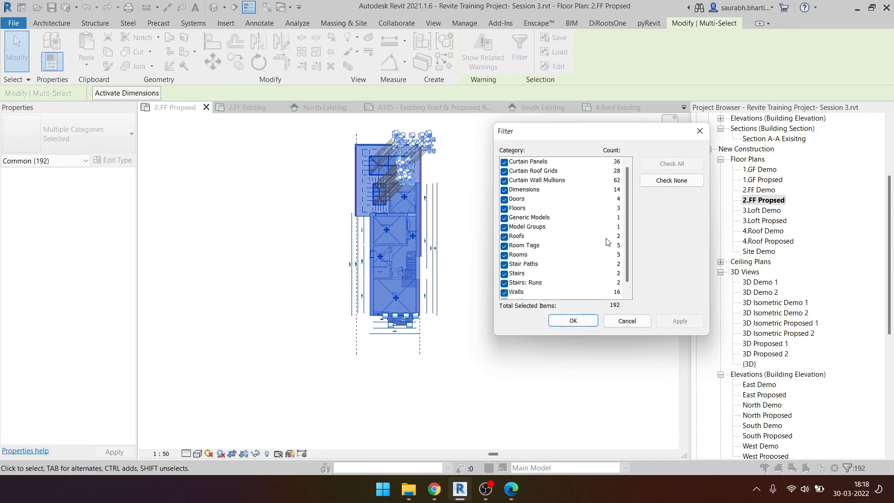
left_click(508, 190)
left_click(570, 320)
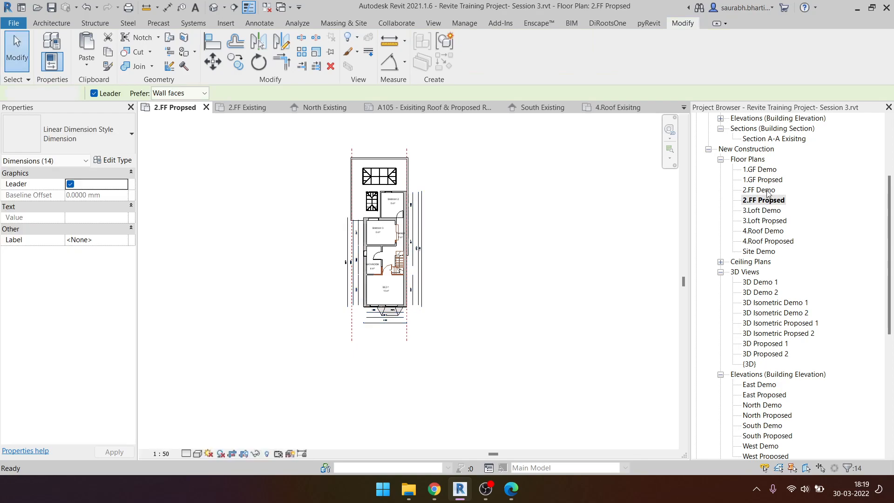
double_click(759, 190)
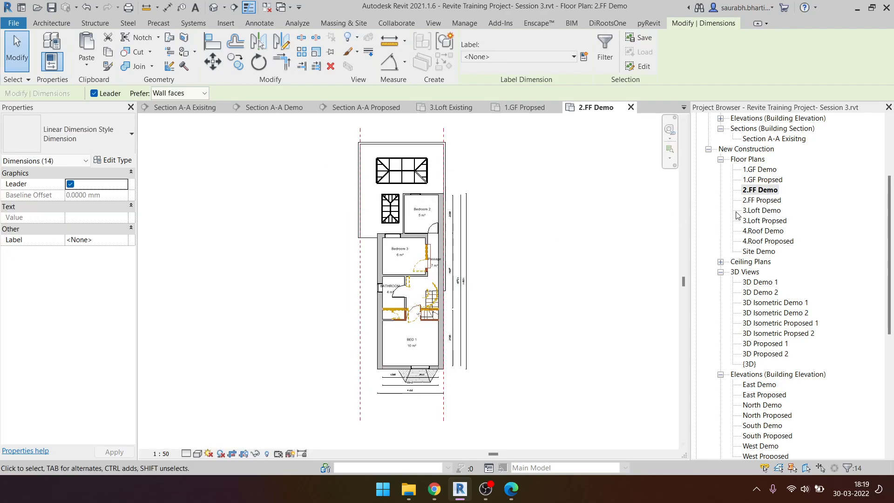
- Copy the length dimensions outside the bathroom-side wall of the 2.FF Propsed plan, keeping only the Dimensions category selected
double_click(762, 200)
left_click_drag(383, 318, 375, 314)
left_click(471, 51)
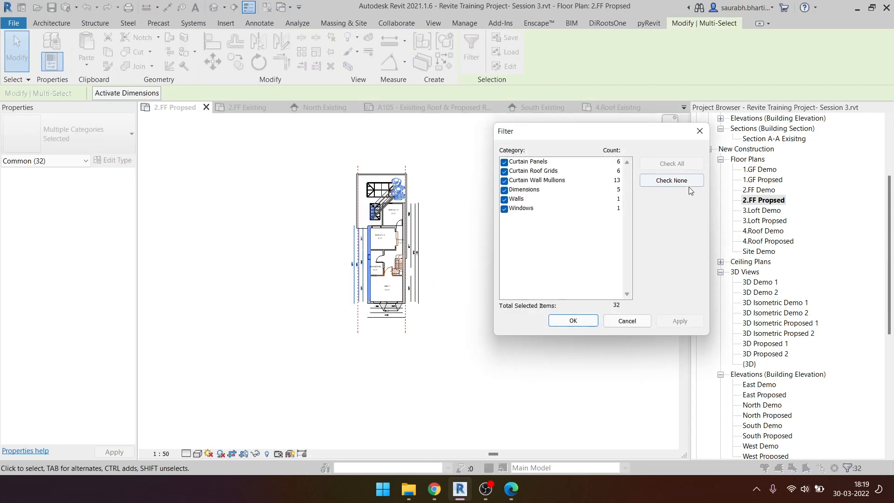
left_click(504, 191)
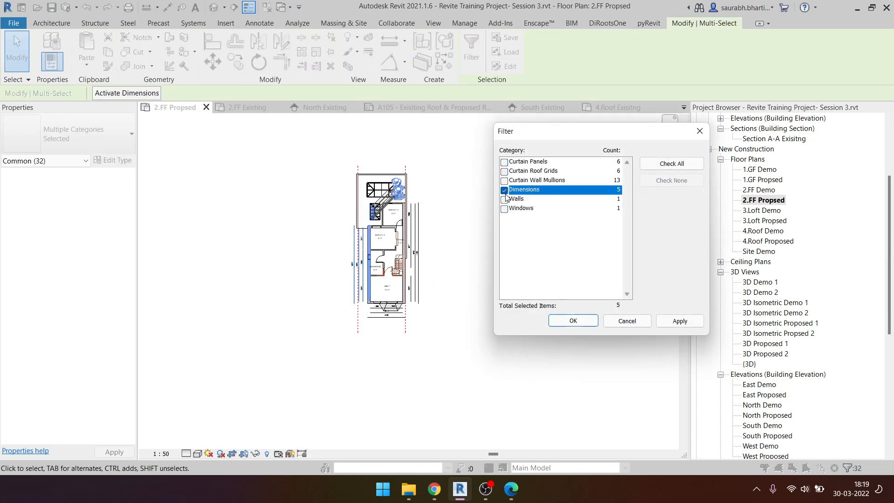
left_click(571, 320)
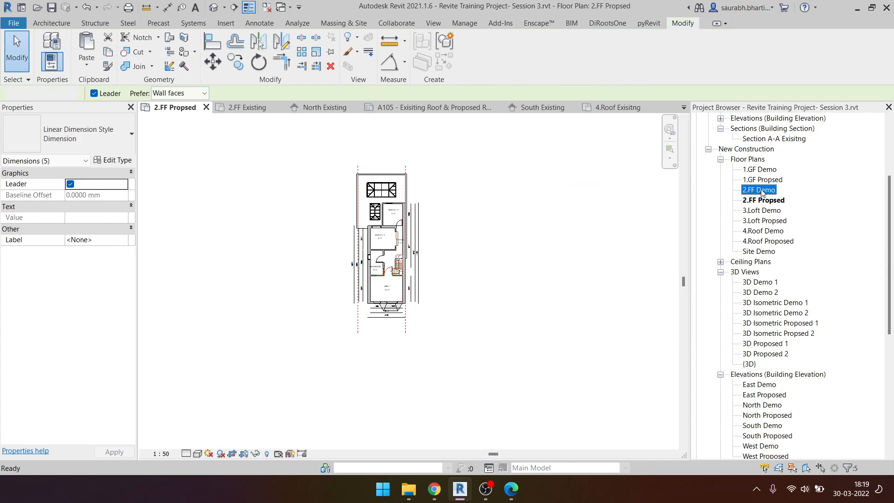
- Paste the copied length dimensions into the 2.FF Demo floor plan, aligned to the current view
double_click(761, 190)
left_click(96, 66)
left_click(148, 155)
left_click(350, 271)
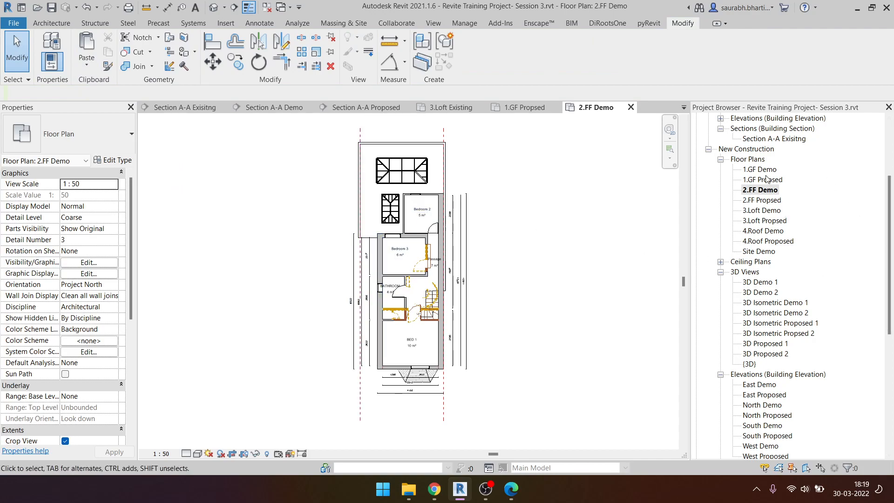
- Open the 2.FF Existing floor plan
scroll(767, 181, "up", 5)
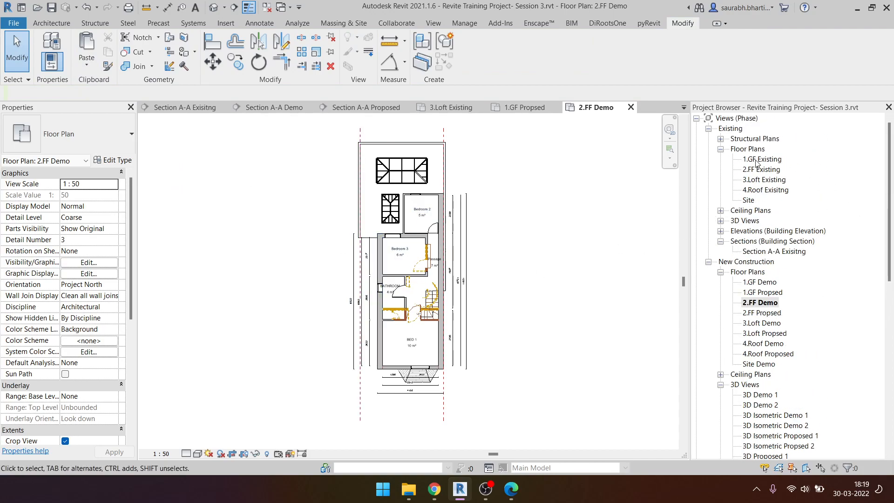
double_click(756, 161)
left_click(756, 171)
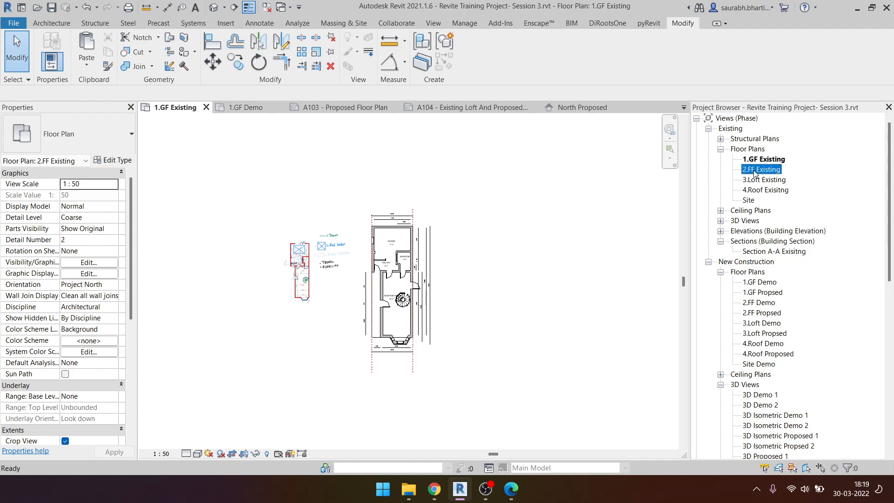
double_click(762, 170)
- Try to copy the width dimensions above the plan to the clipboard, first all five and then without the 2689 mm one
left_click_drag(340, 153, 491, 180)
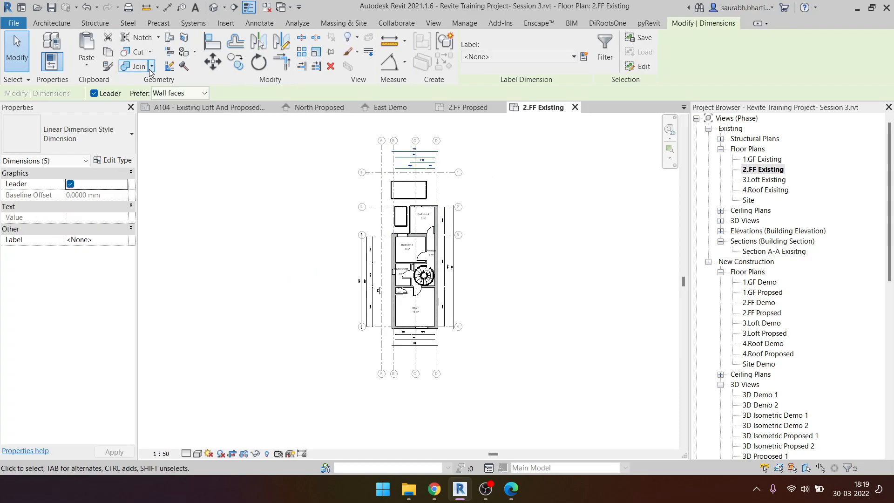
left_click(104, 48)
key("Escape")
scroll(420, 166, "up", 3)
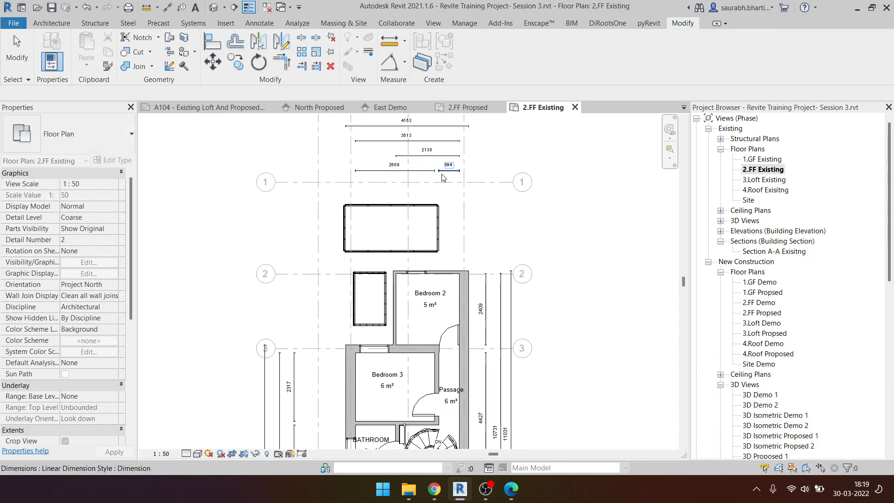
middle_click_drag(429, 193, 428, 227)
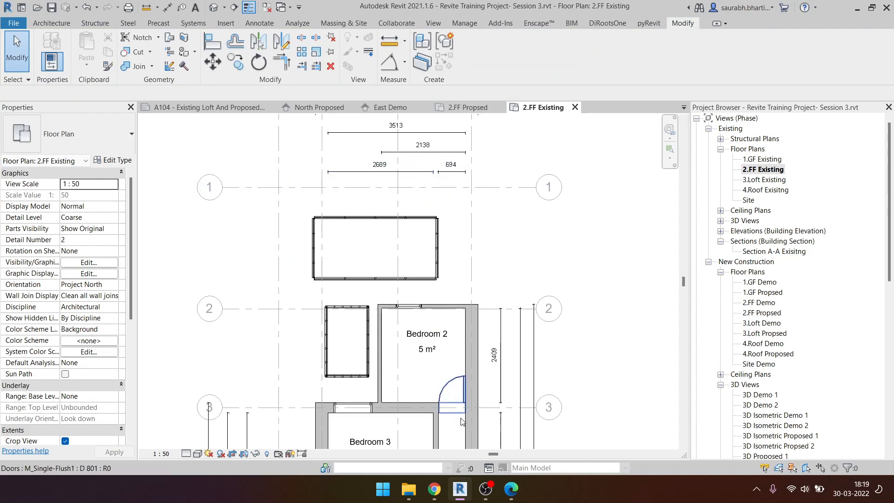
left_click_drag(267, 137, 484, 201)
left_click(454, 209, "ctrl")
left_click(108, 53)
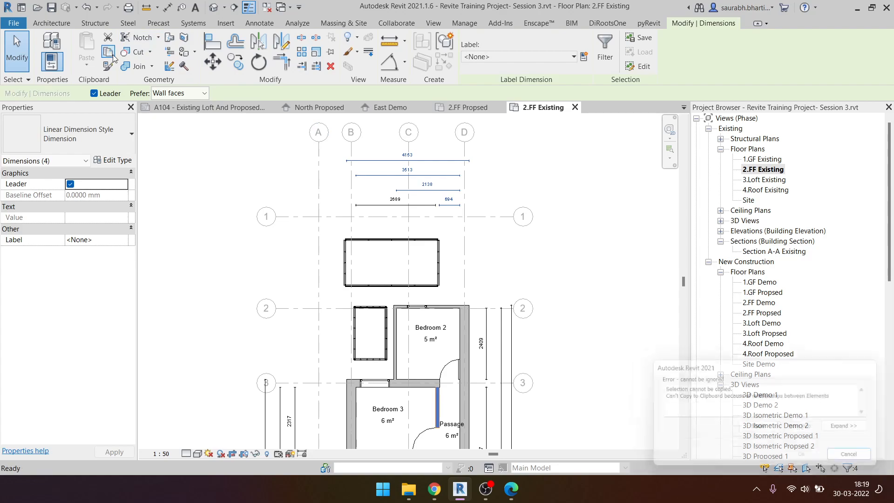
key("Escape")
- Delete the 694 mm passage width dimension above the plan and try to copy the remaining width dimensions
left_click(450, 205)
key("Delete")
left_click_drag(258, 152, 486, 224)
left_click(111, 53)
key("Escape")
- Delete the 2689 mm dimension above the plan and copy the remaining three width dimensions to the clipboard
left_click(396, 205)
key("Delete")
left_click_drag(256, 148, 488, 210)
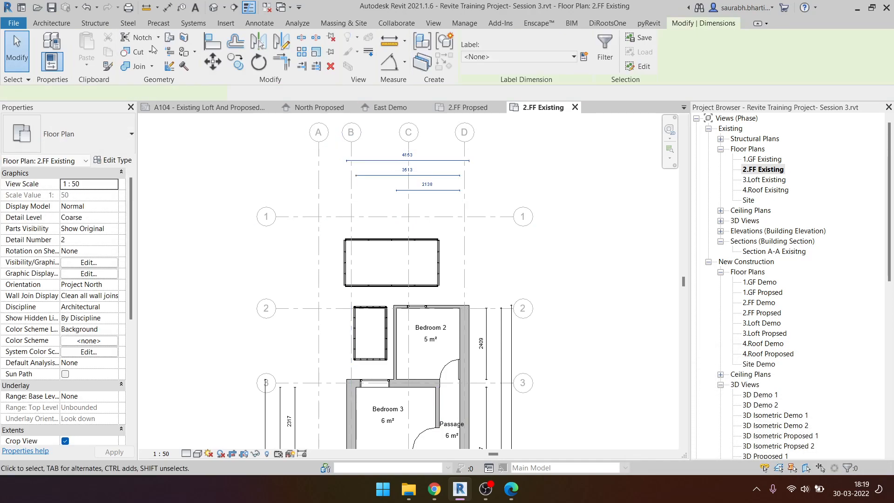
scroll(362, 157, "down", 2)
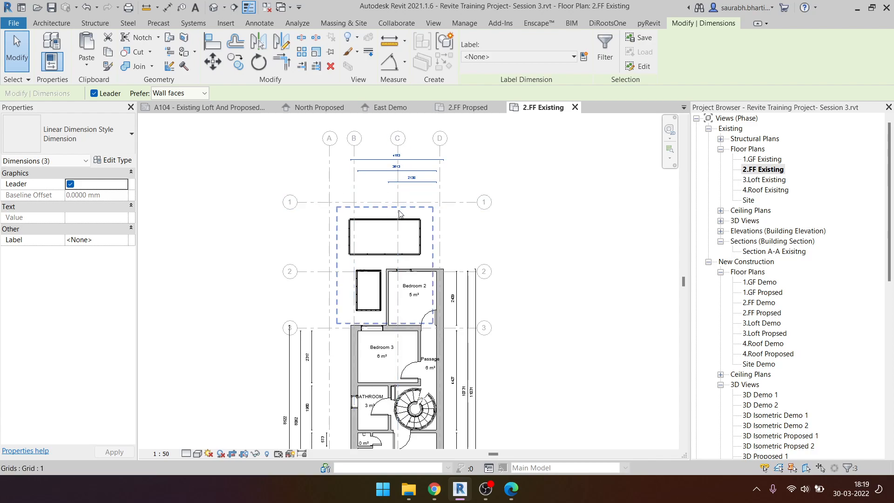
- Open the 2.FF Demo floor plan
scroll(819, 321, "down", 10)
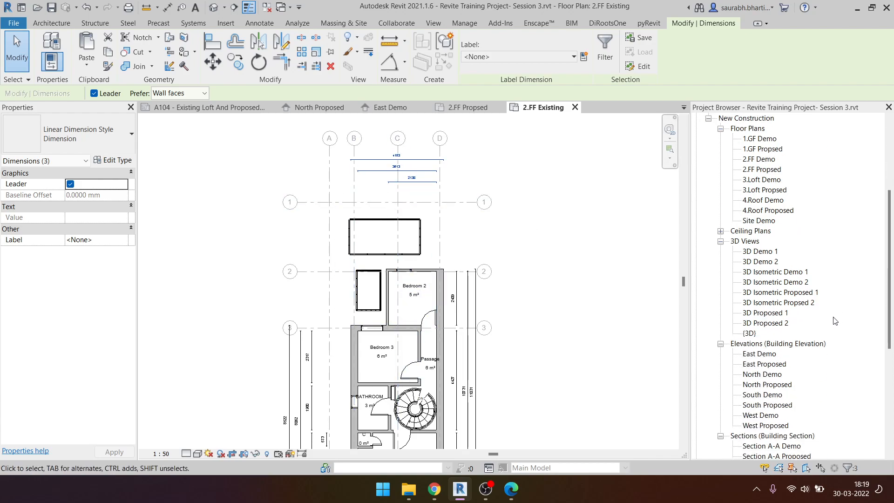
scroll(766, 289, "up", 10)
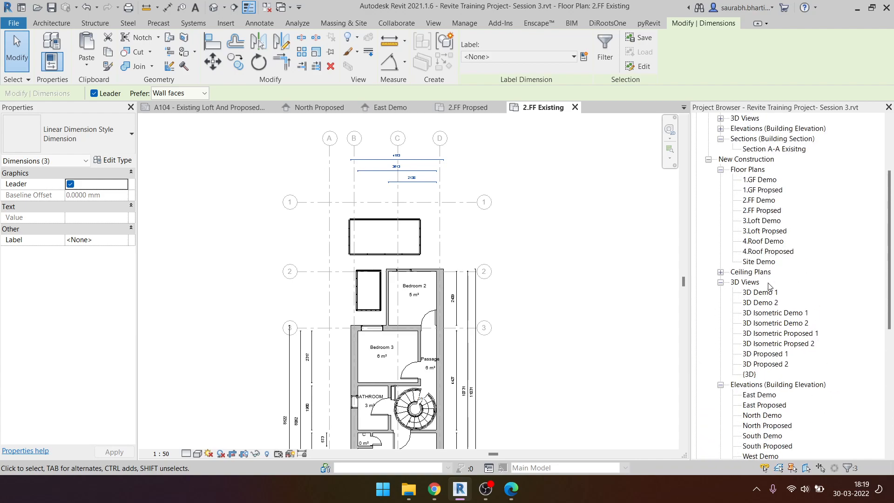
scroll(771, 207, "down", 10)
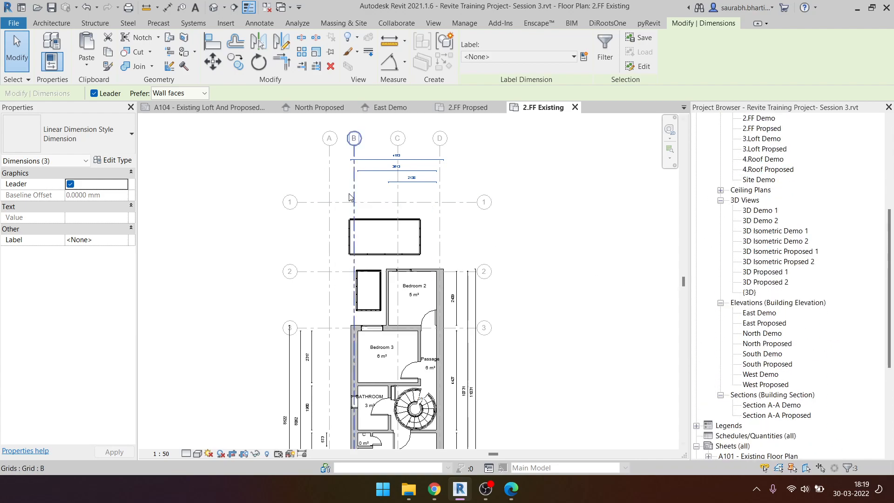
scroll(756, 291, "up", 7)
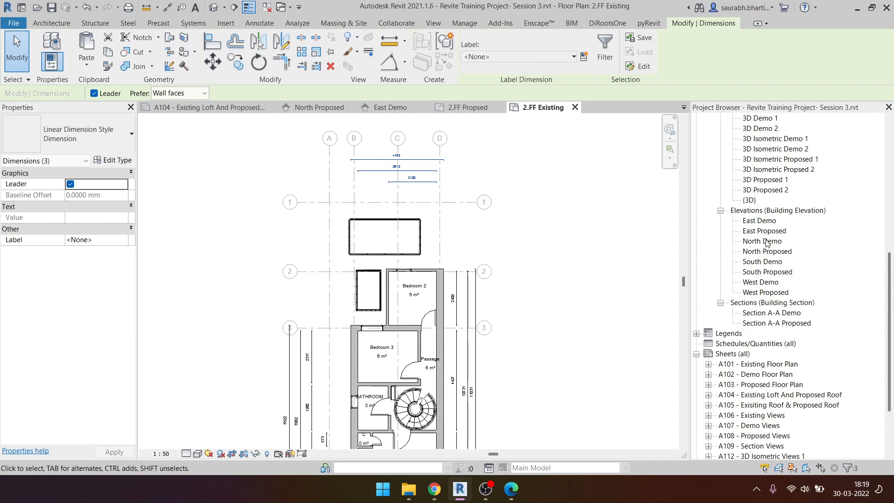
double_click(762, 181)
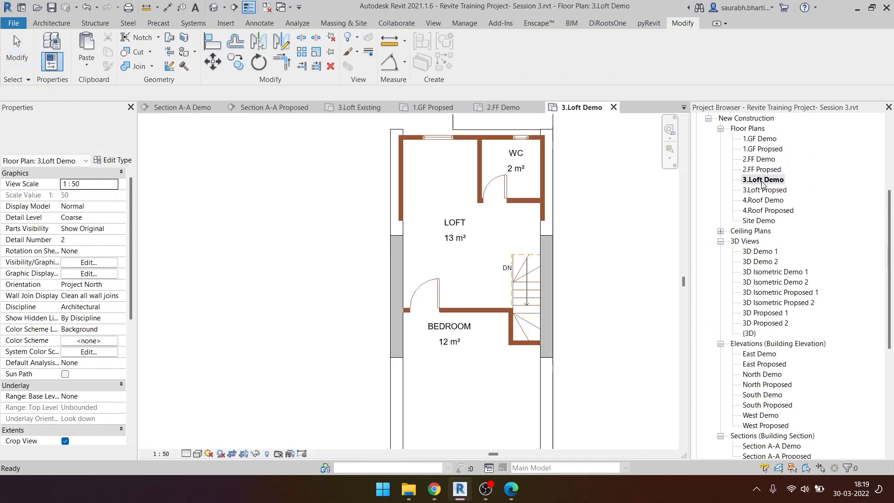
double_click(762, 159)
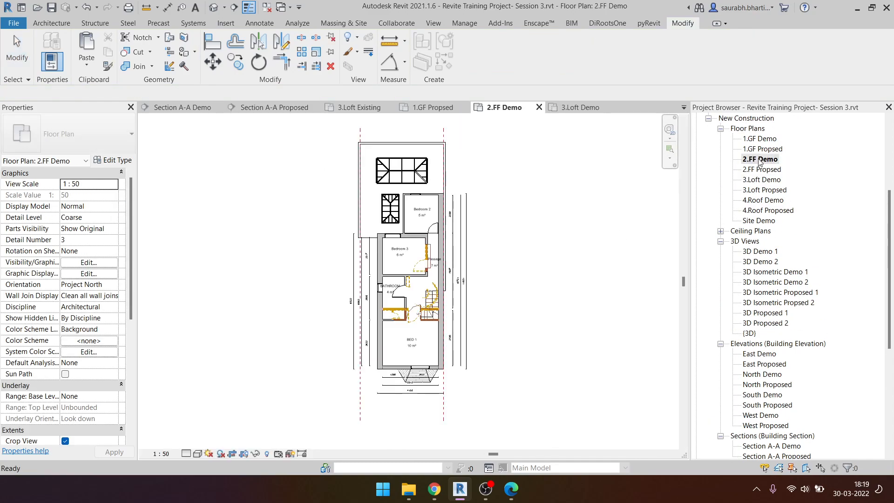
- Paste the three copied width dimensions above the plan in the same aligned position as in the existing plan
left_click(86, 61)
left_click(147, 173)
scroll(390, 238, "up", 3)
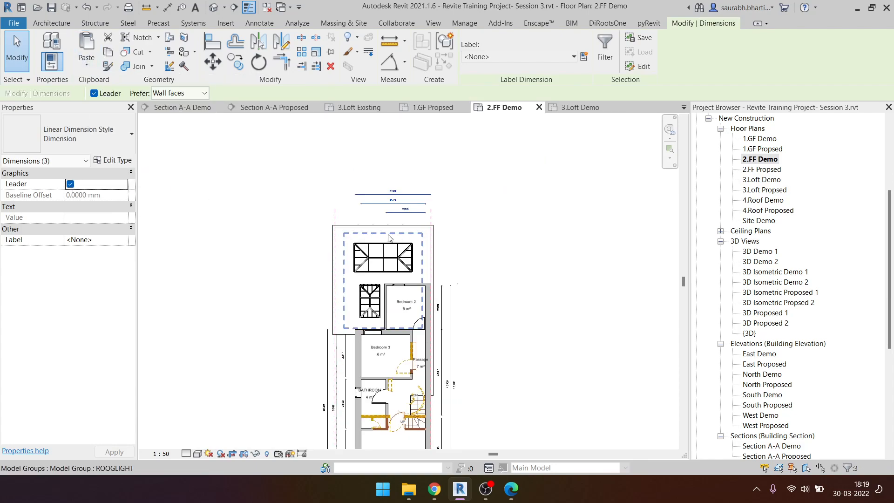
key("Escape")
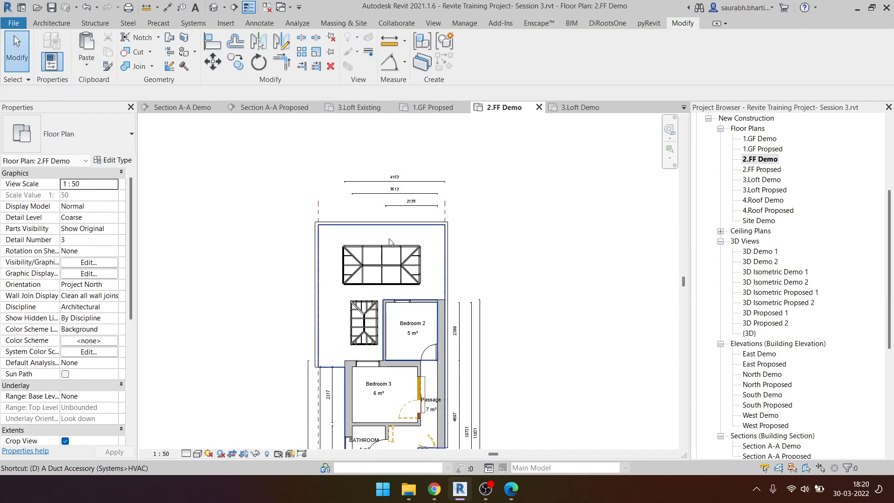
- Add an aligned dimension for Bedroom 3's inner width and place it above the plan, below the pasted dimensions
key("d")
key("i")
scroll(321, 366, "up", 2)
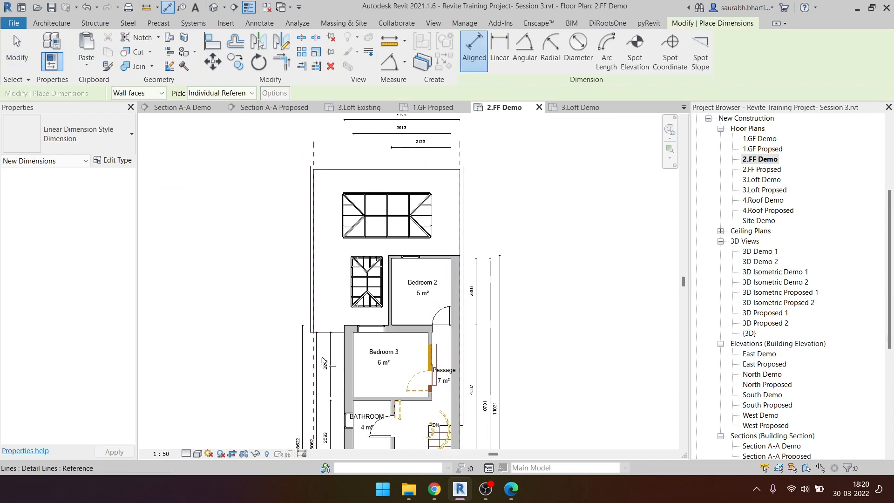
left_click(354, 352)
left_click(427, 338)
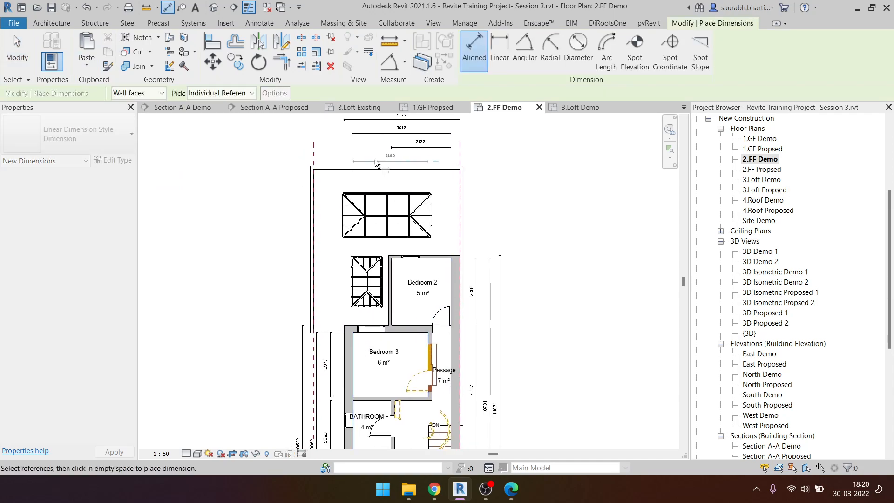
left_click(355, 161)
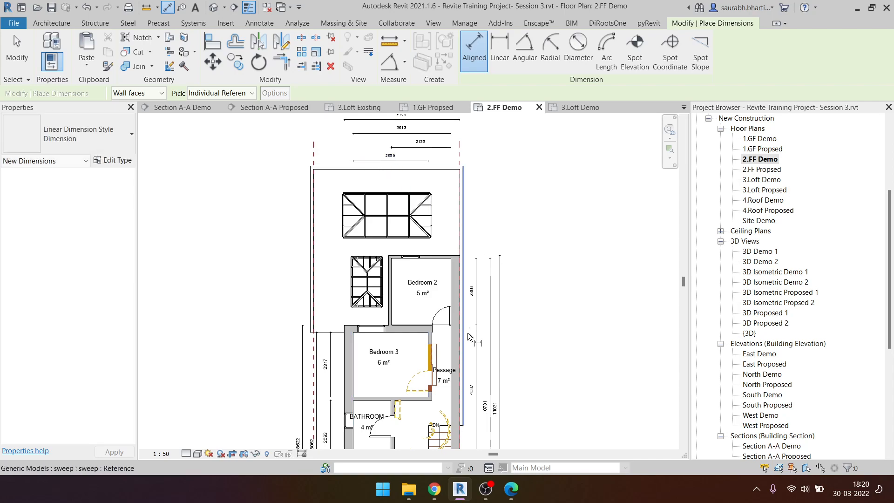
- Dimension the passage width between its wall faces beside Bedroom 3, placing it in line with the Bedroom 3 width dimension
scroll(431, 340, "up", 2)
scroll(427, 339, "up", 3)
left_click(427, 340)
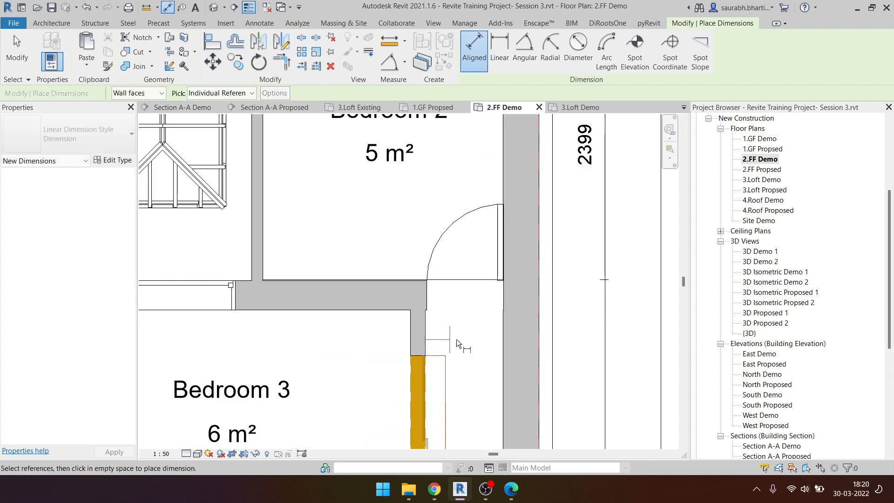
left_click(503, 342)
scroll(500, 342, "down", 5)
scroll(493, 186, "up", 3)
left_click(490, 189)
key("Escape")
key("Escape")
scroll(488, 189, "down", 6)
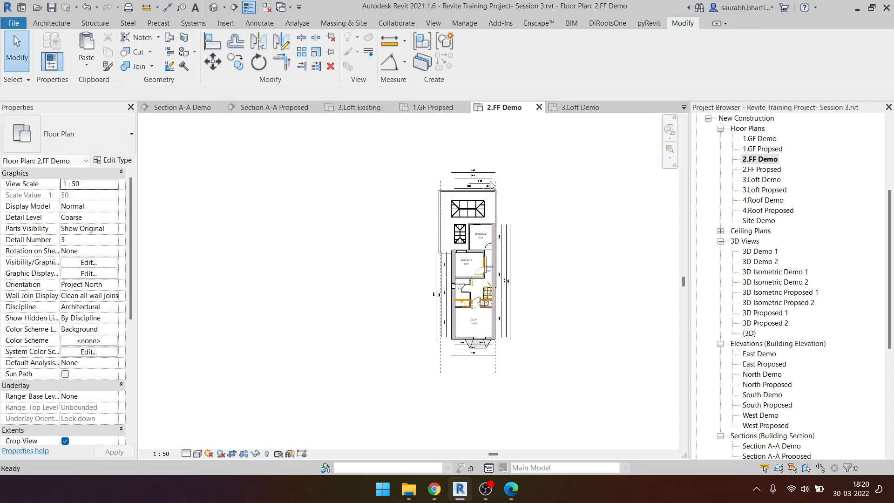
- Copy the five width dimensions above the plan and paste them in the same aligned position in the 2.FF Propsed floor plan
scroll(492, 186, "up", 3)
scroll(443, 168, "down", 1)
left_click_drag(393, 142, 545, 198)
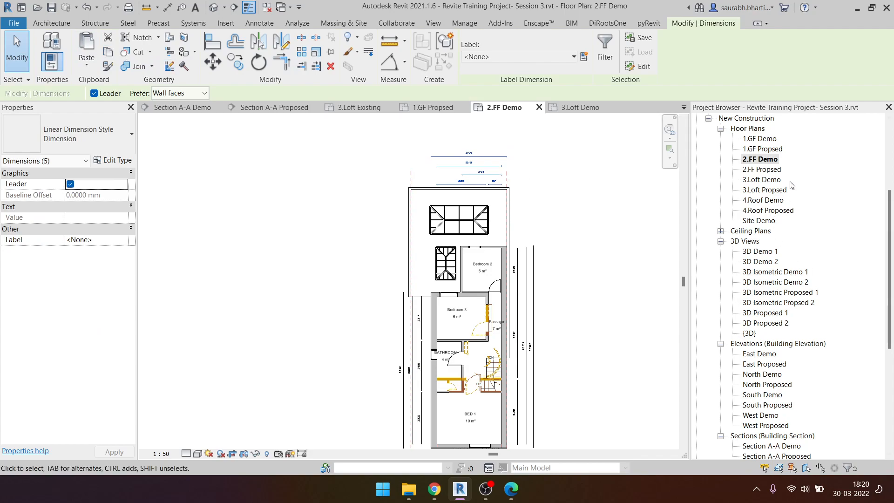
double_click(764, 170)
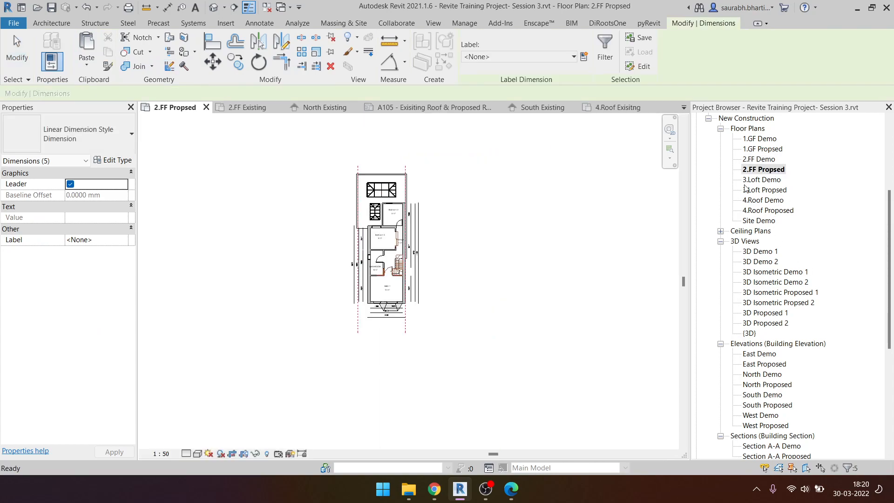
left_click(86, 66)
left_click(120, 175)
left_click(500, 263)
middle_click_drag(498, 265, 542, 305)
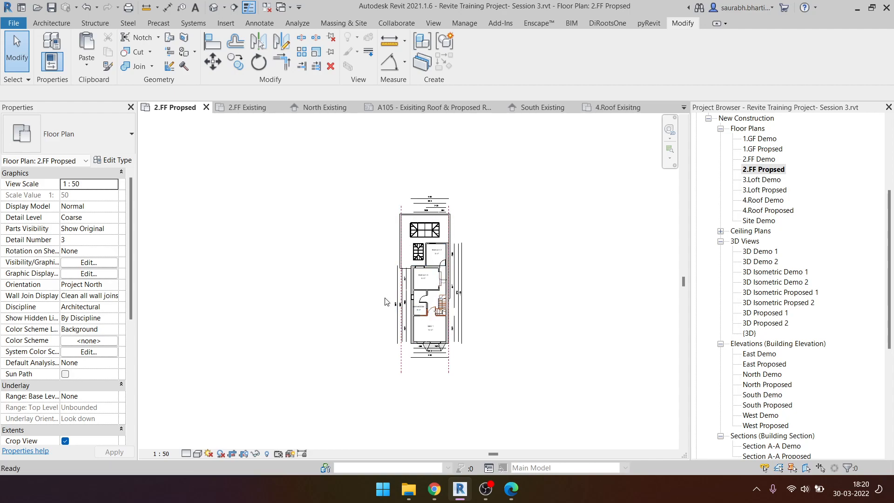
- Open the default 3D view and view the whole house from the rear
left_click(215, 11)
scroll(423, 297, "down", 5)
middle_click_drag(506, 320, 464, 432, "shift")
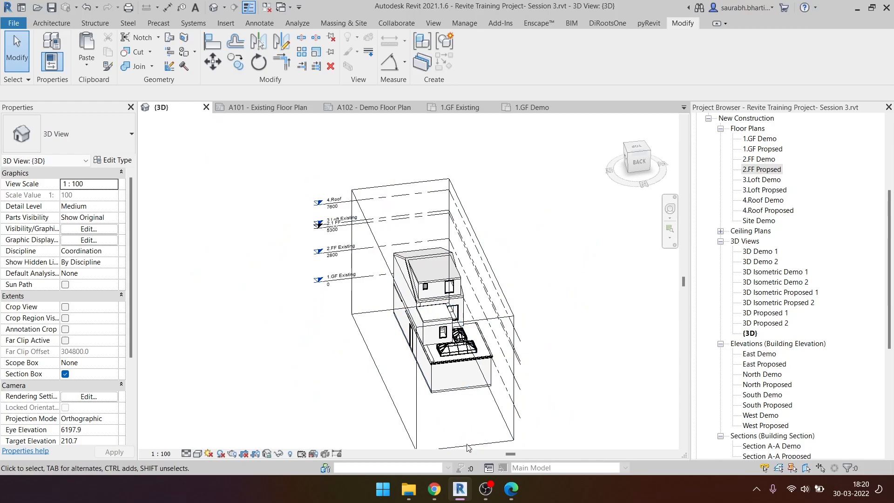
- Switch to the Google Meet call in Chrome
mouse_move(485, 490)
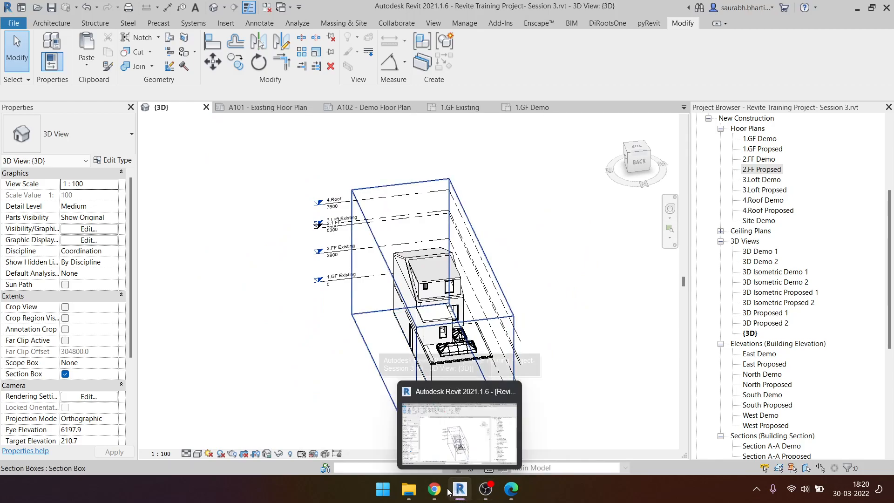
mouse_move(434, 490)
left_click(417, 455)
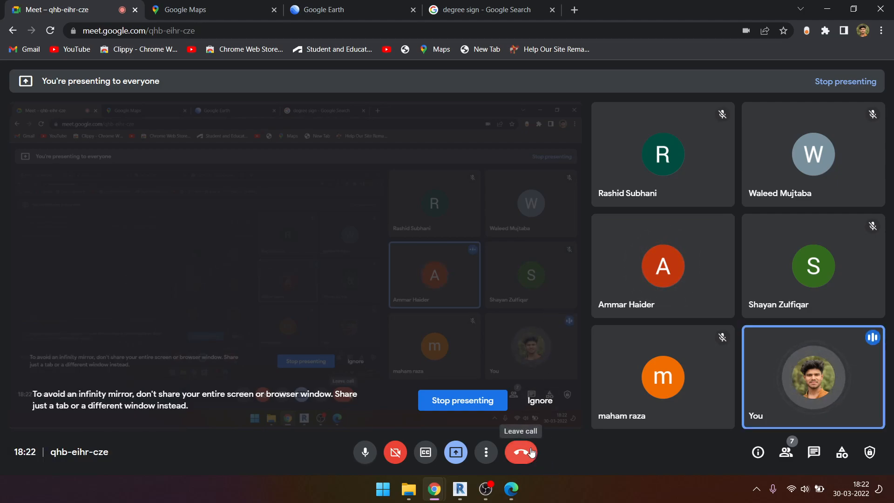
- Switch back to Revit and examine the house from its rear corner in the 3D view, with the section box selected
left_click(470, 489)
middle_click_drag(550, 351, 483, 353, "shift")
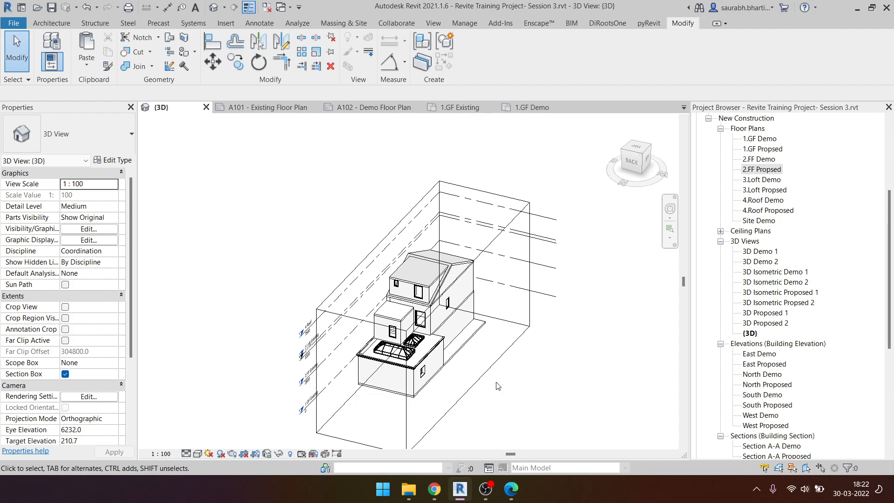
left_click(495, 368)
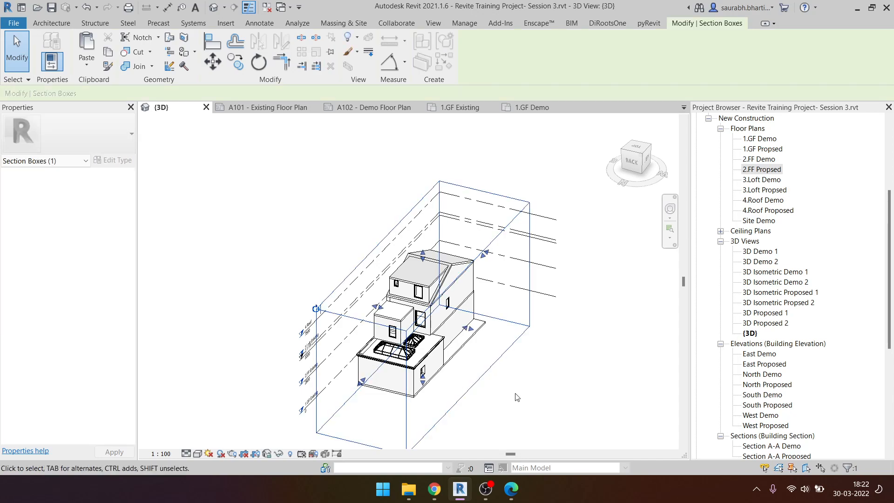
middle_click_drag(560, 369, 521, 338, "shift")
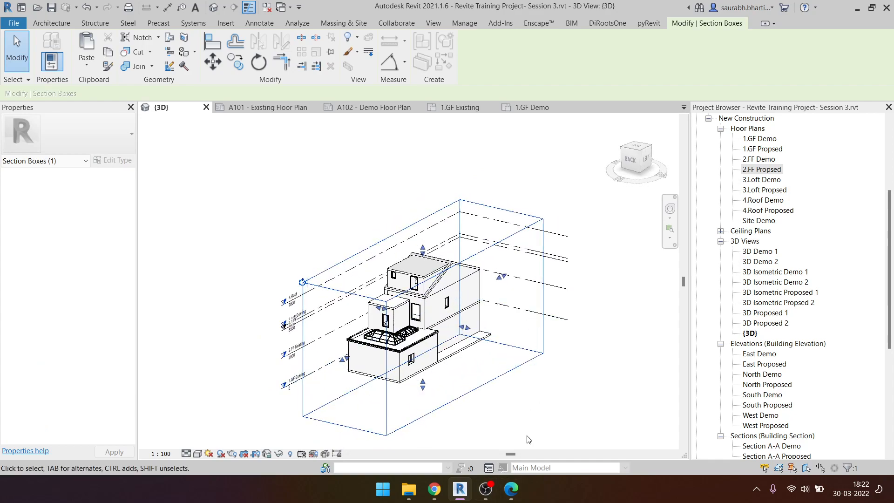
- Return to the Google Meet call window in Chrome
mouse_move(434, 489)
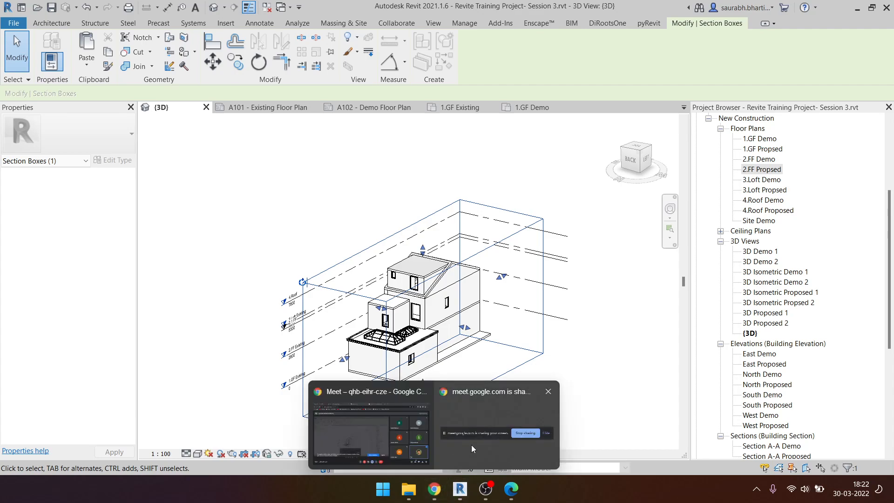
left_click(395, 457)
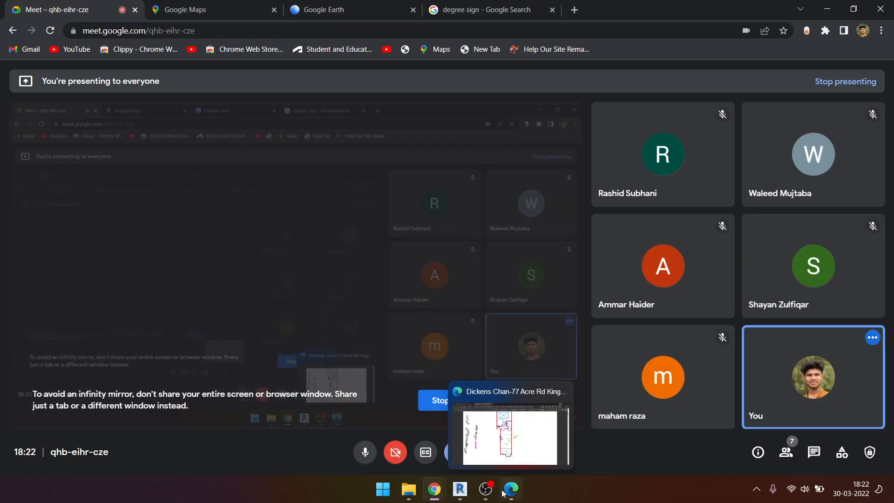